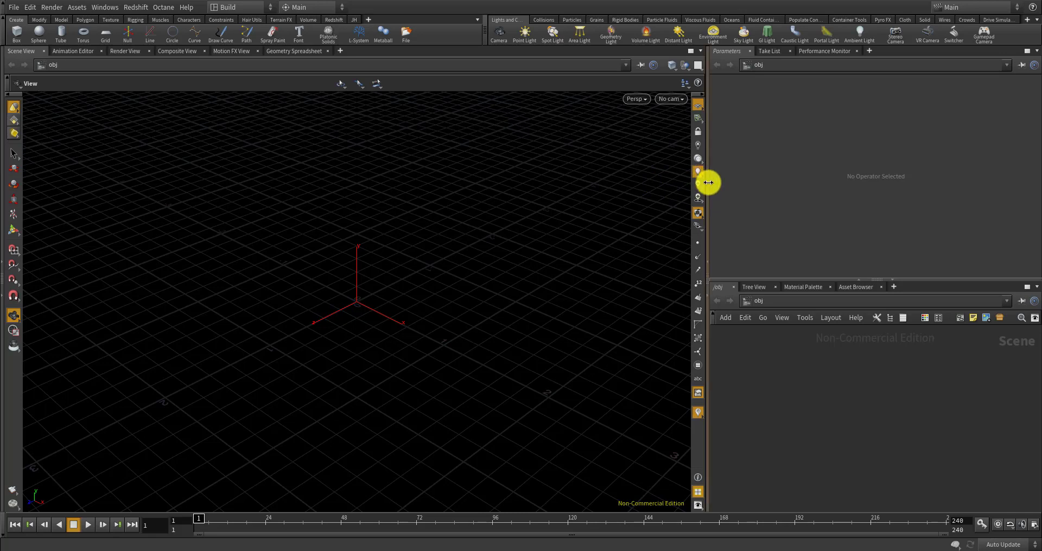
# Drag the viewport divider left so the Parameters and network panes get more width
pyautogui.moveTo(707, 181); pyautogui.dragTo(644, 184)
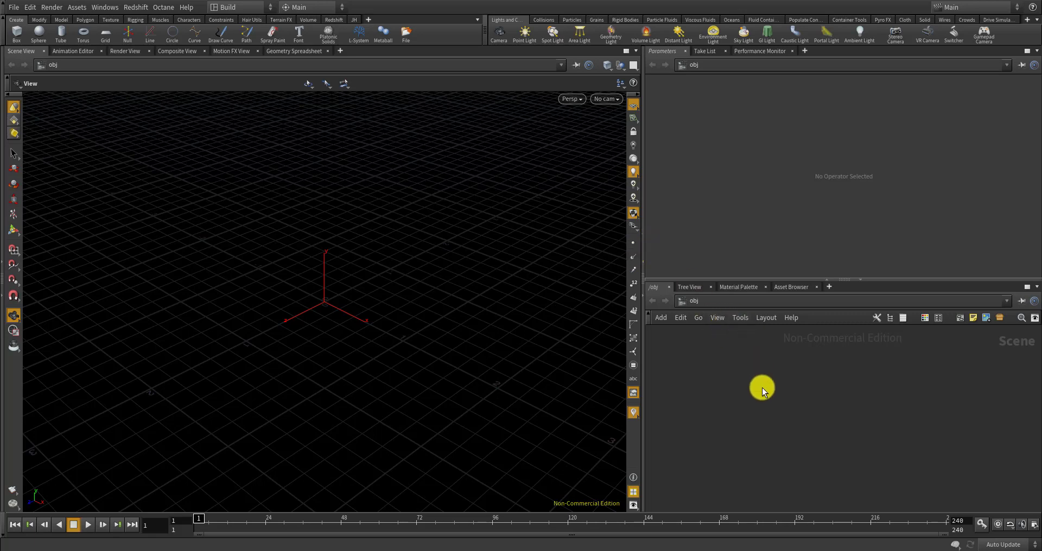
# Create a Geometry object geo1, delete its default file1 cube, and tumble the empty viewport
pyautogui.press('Tab')
pyautogui.write('geomet')
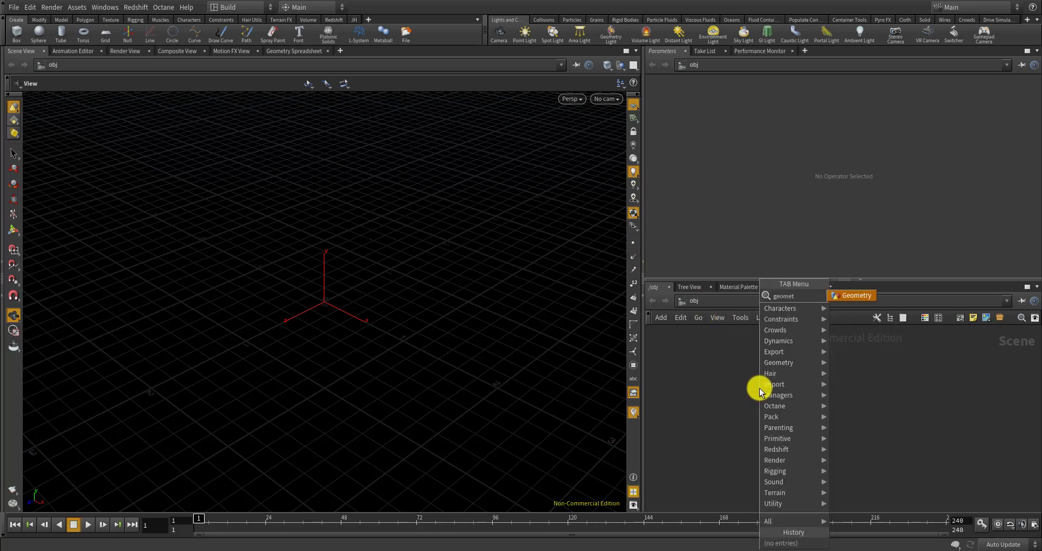
pyautogui.press('Return')
pyautogui.click(784, 359)
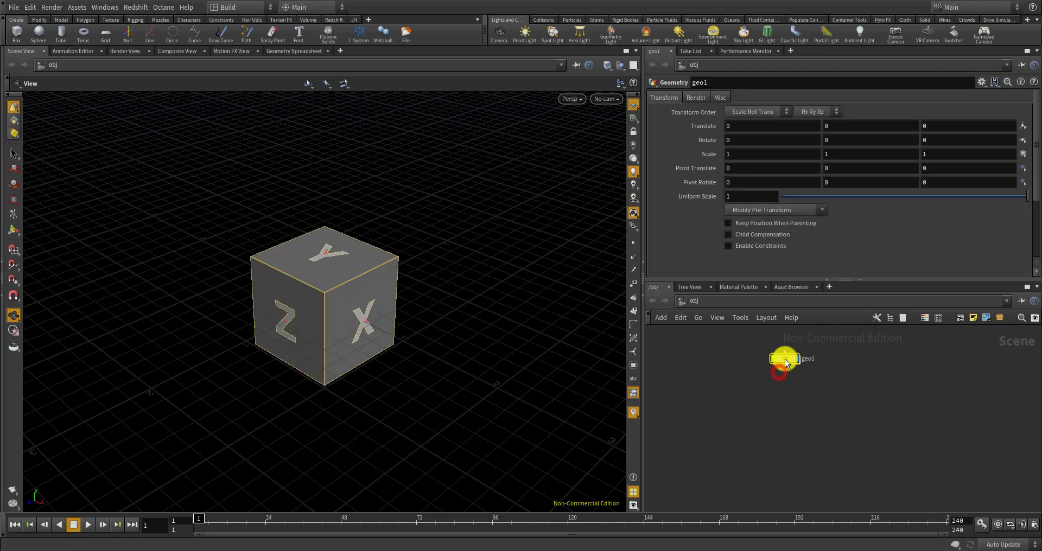
pyautogui.press('Delete')
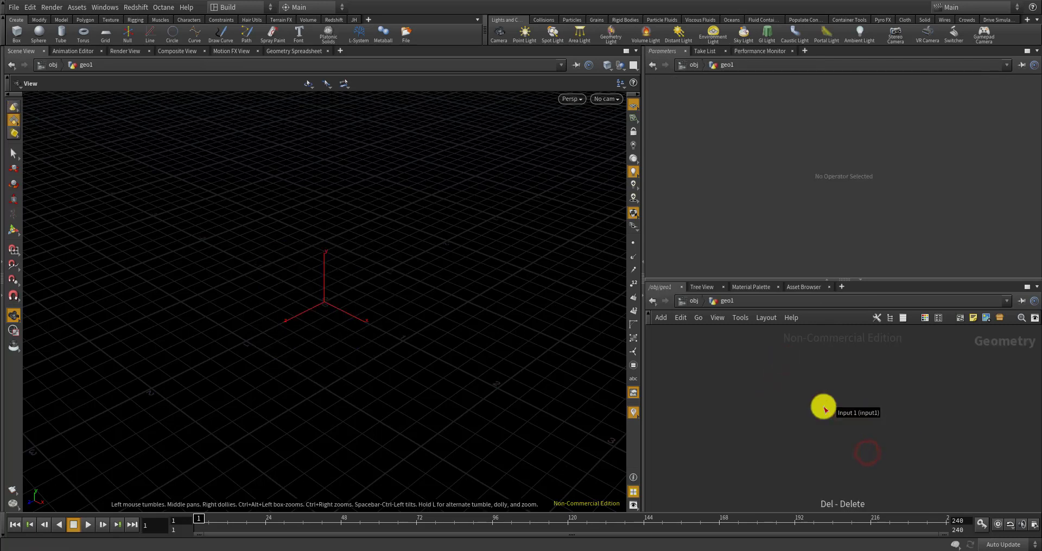
pyautogui.moveTo(415, 312); pyautogui.dragTo(407, 305)
pyautogui.moveTo(407, 305); pyautogui.dragTo(413, 311, button='middle')
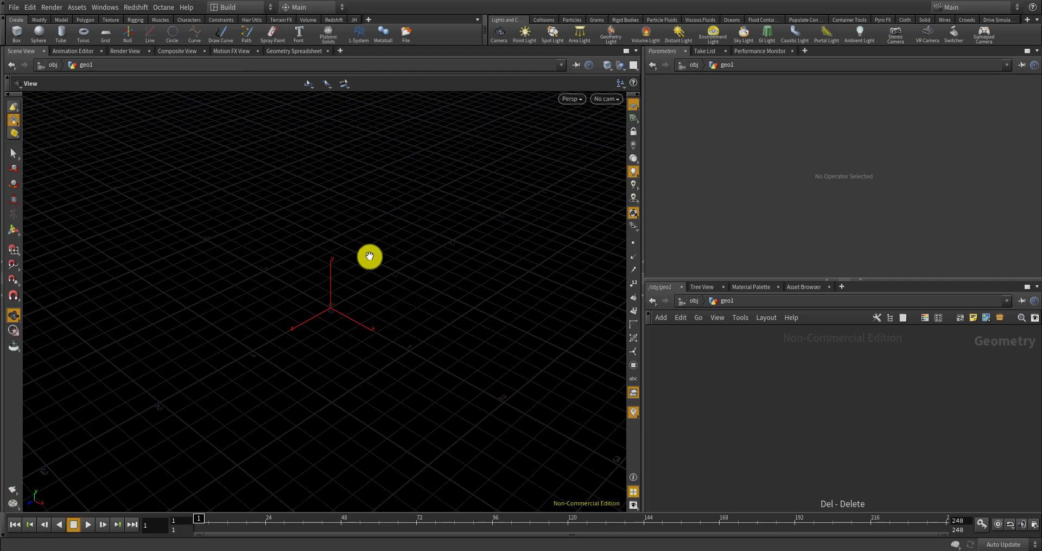
pyautogui.moveTo(349, 198); pyautogui.dragTo(305, 243)
pyautogui.press('Tab')
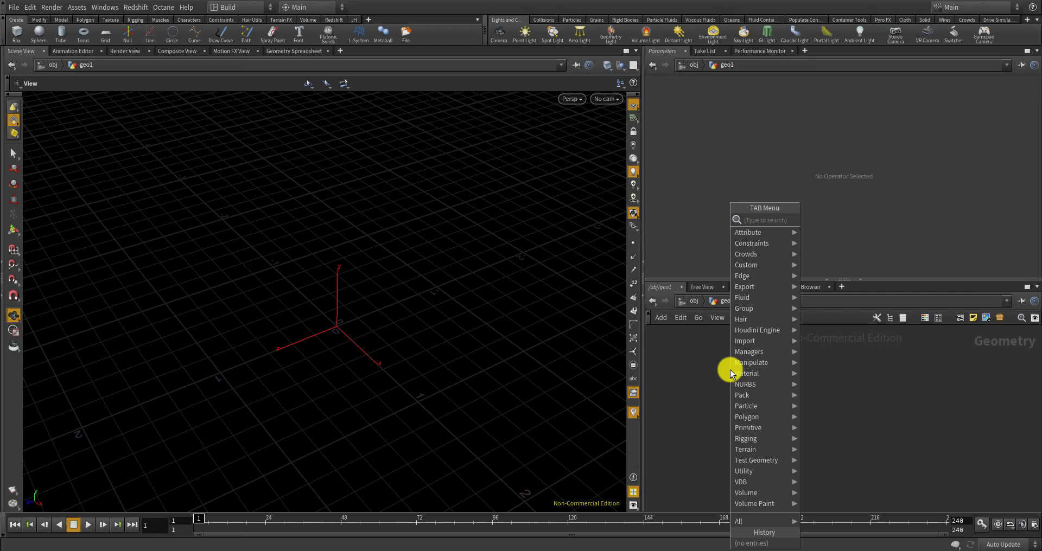
# Add a temporary sphere1 node inside geo1
pyautogui.write('sphere')
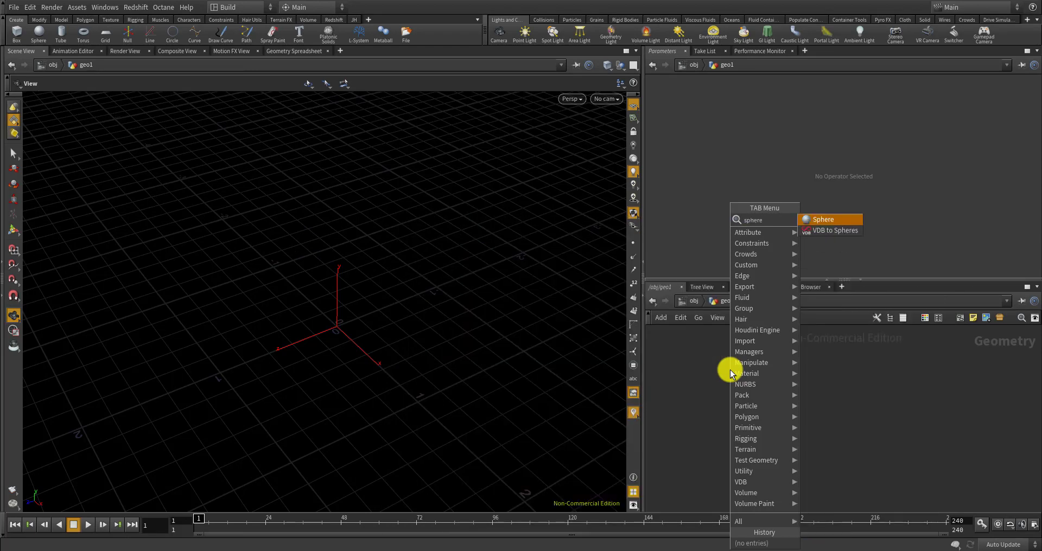
pyautogui.press('Return')
pyautogui.click(731, 370)
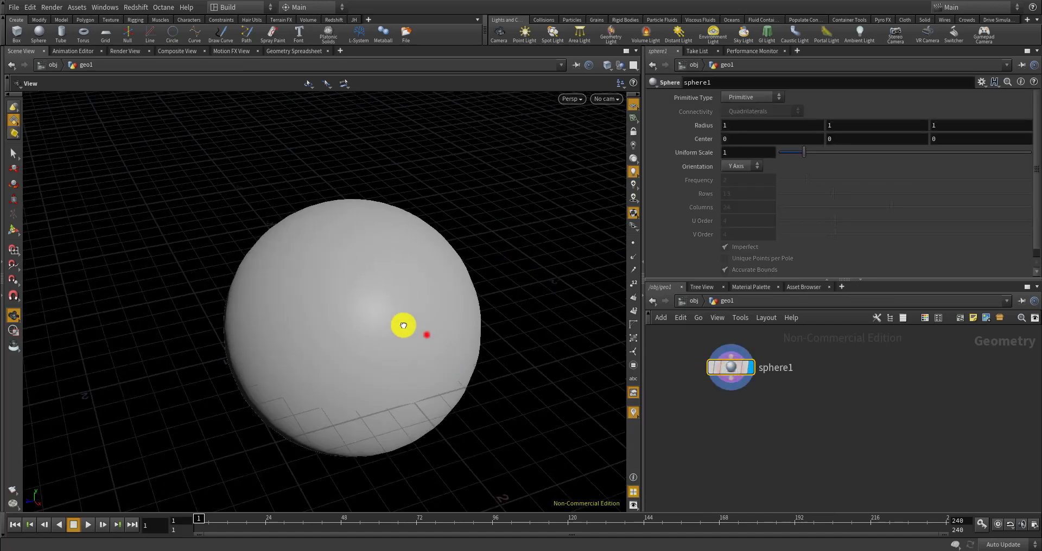
pyautogui.moveTo(403, 326); pyautogui.dragTo(380, 324)
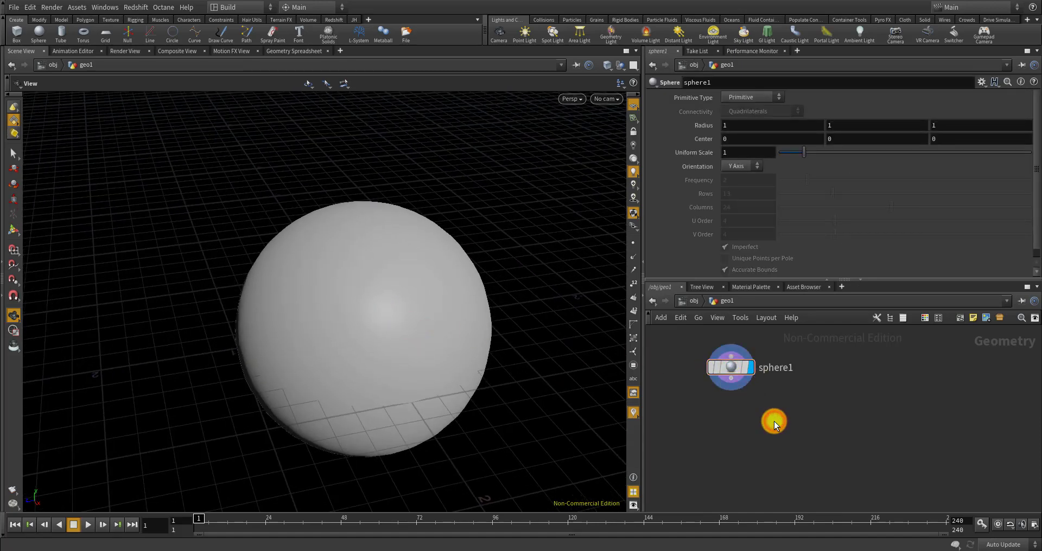
# Add a metaball1 node and delete sphere1, leaving metaball1 alone
pyautogui.press('Tab')
pyautogui.write('meta')
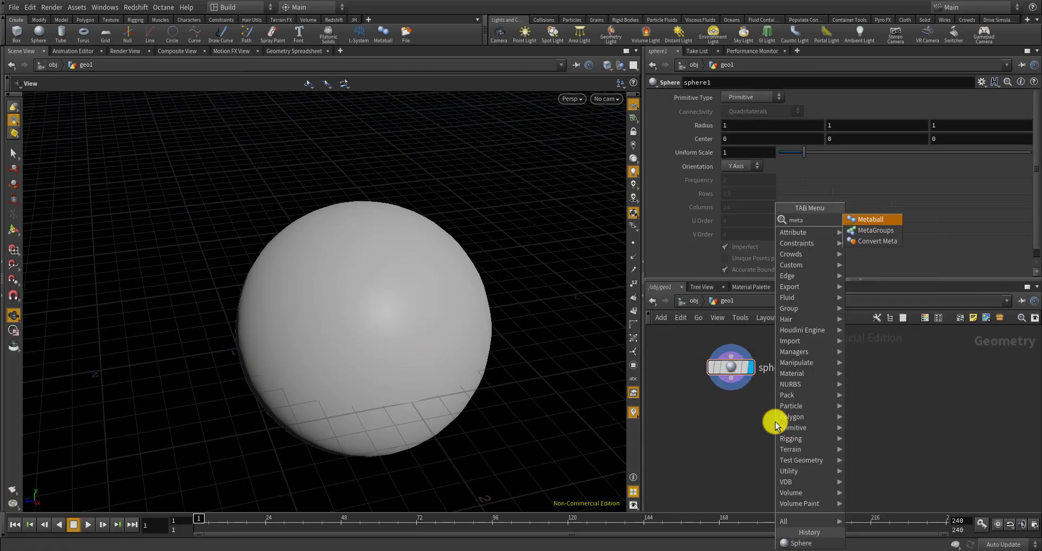
pyautogui.press('Return')
pyautogui.click(776, 422)
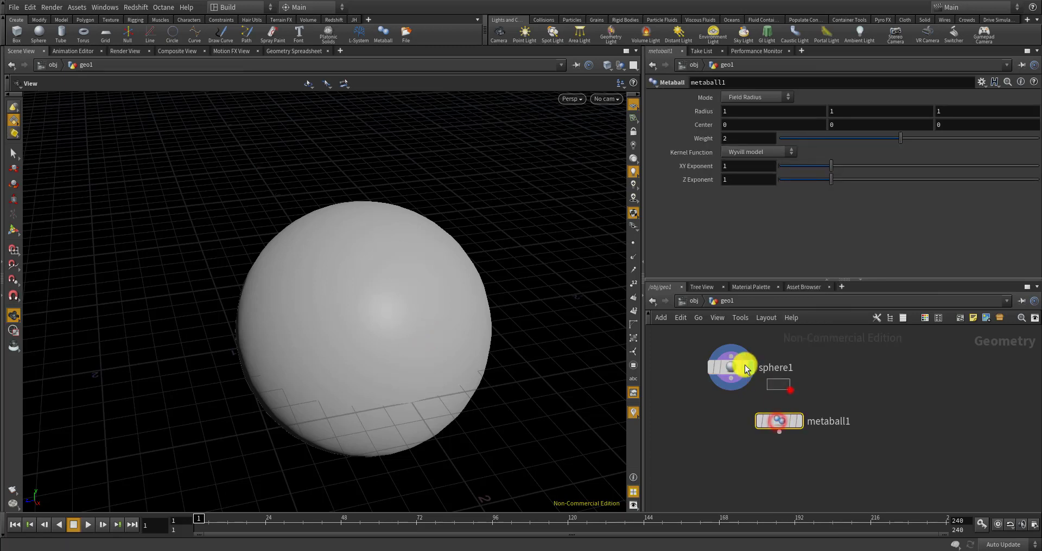
pyautogui.click(735, 362)
pyautogui.press('Delete')
pyautogui.click(774, 421)
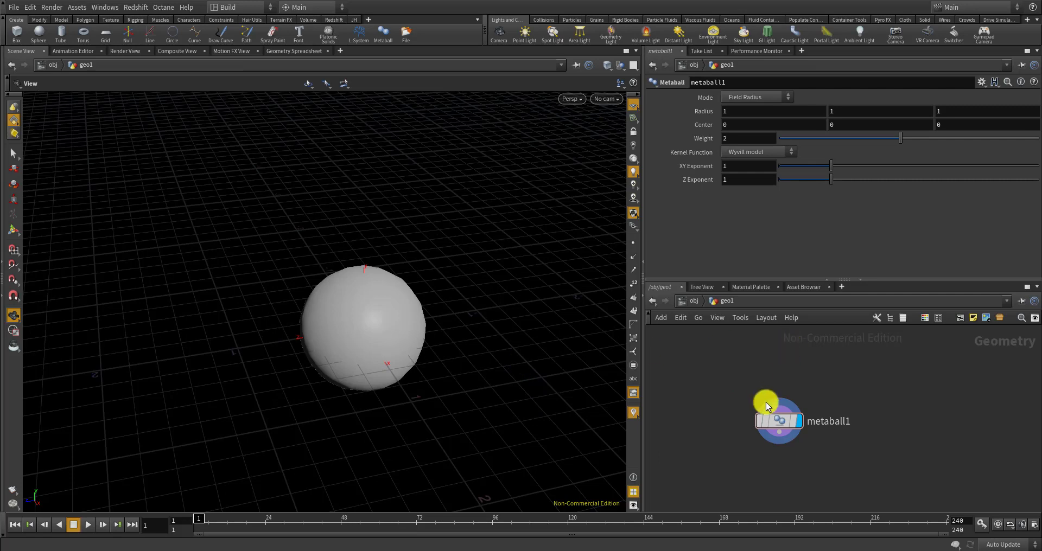
pyautogui.scroll(3, 767, 403)
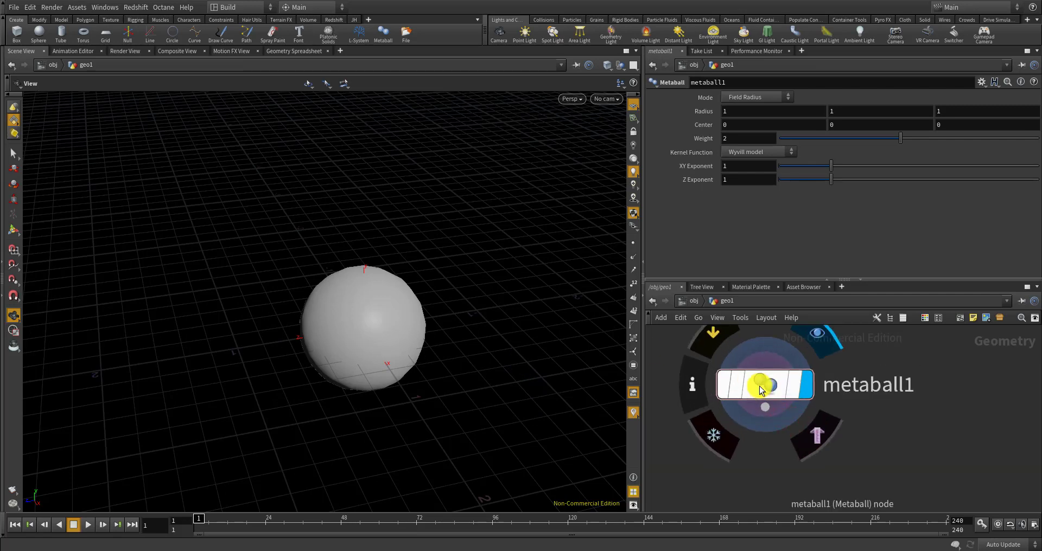
pyautogui.scroll(-3, 759, 386)
pyautogui.scroll(2, 760, 382)
# Add a new sphere1 node beside metaball1
pyautogui.press('Tab')
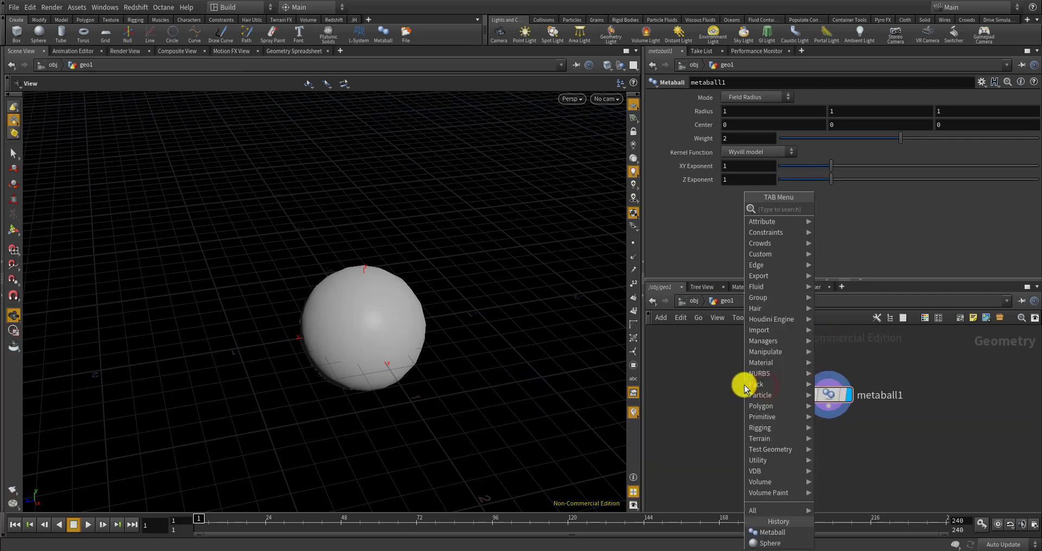
pyautogui.write('sp')
pyautogui.press('Return')
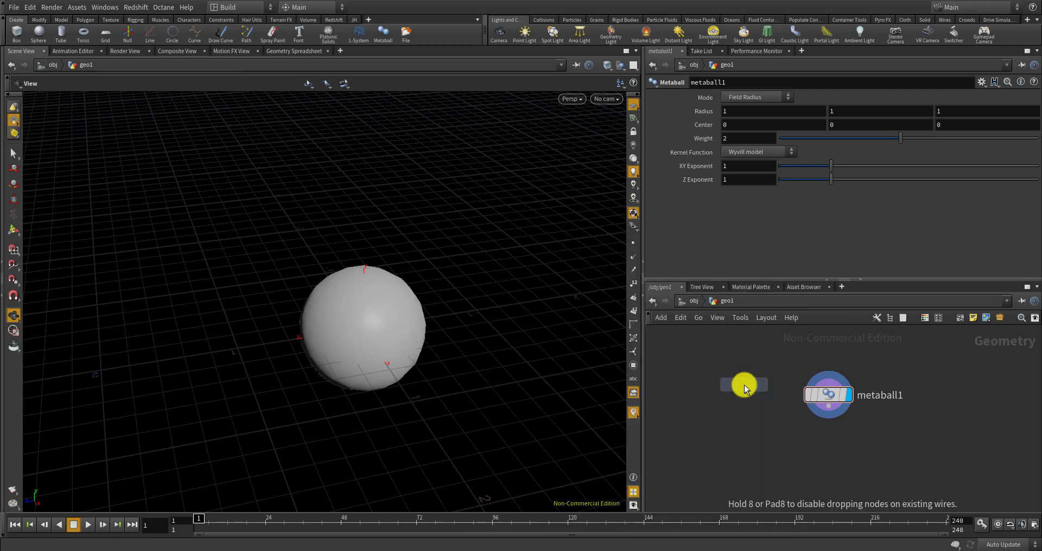
pyautogui.click(744, 384)
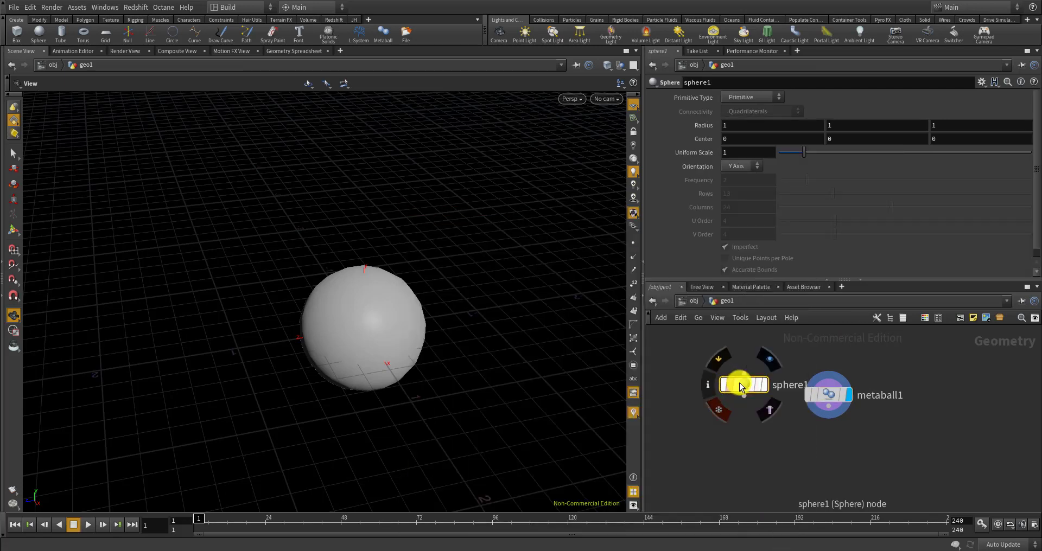
# Wire an IsoOffset node under sphere1 to turn it into a fog volume
pyautogui.press('Tab')
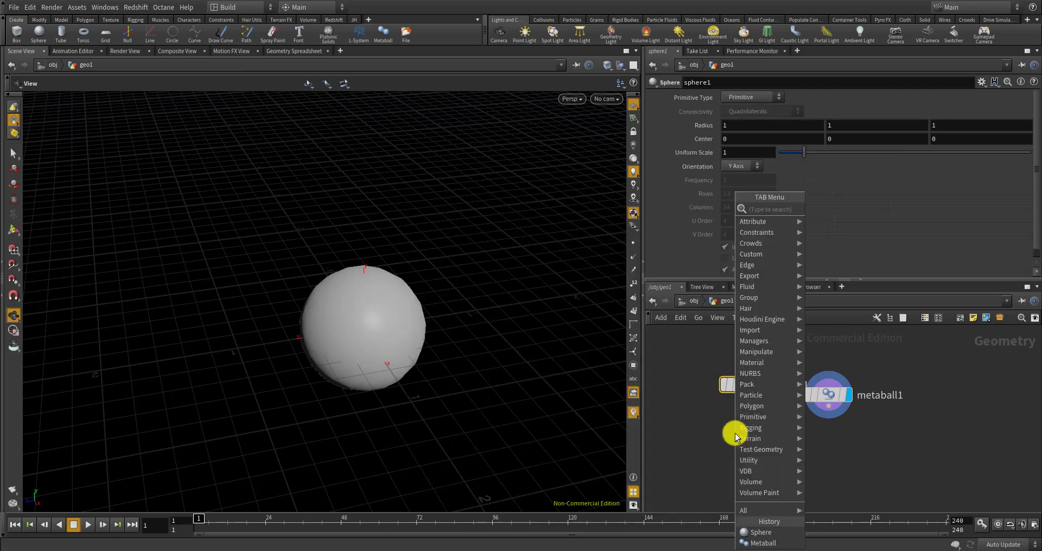
pyautogui.write('sp')
pyautogui.press('BackSpace')
pyautogui.press('BackSpace')
pyautogui.write('iso')
pyautogui.press('Return')
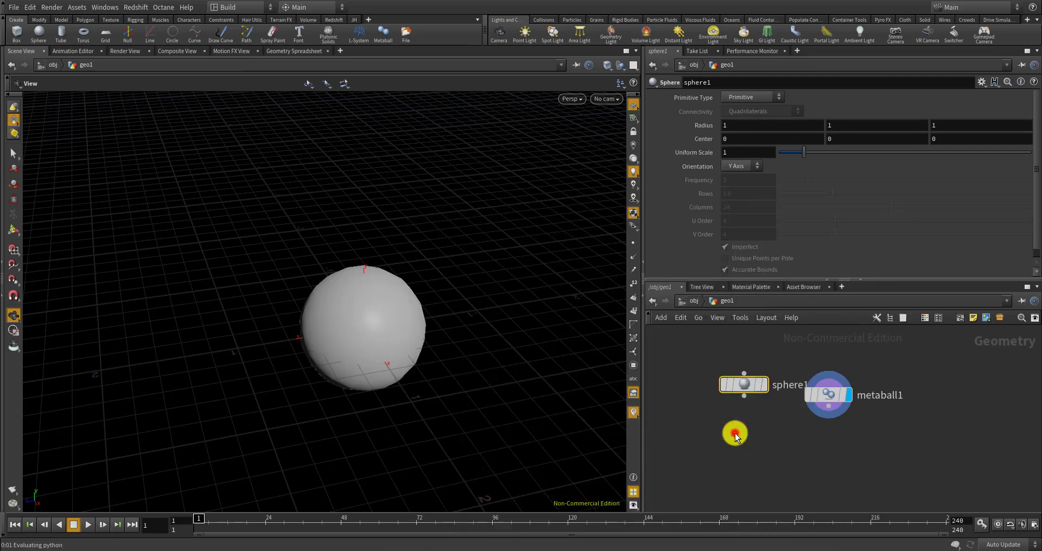
pyautogui.click(735, 432)
pyautogui.moveTo(732, 429); pyautogui.dragTo(741, 423)
pyautogui.click(766, 428)
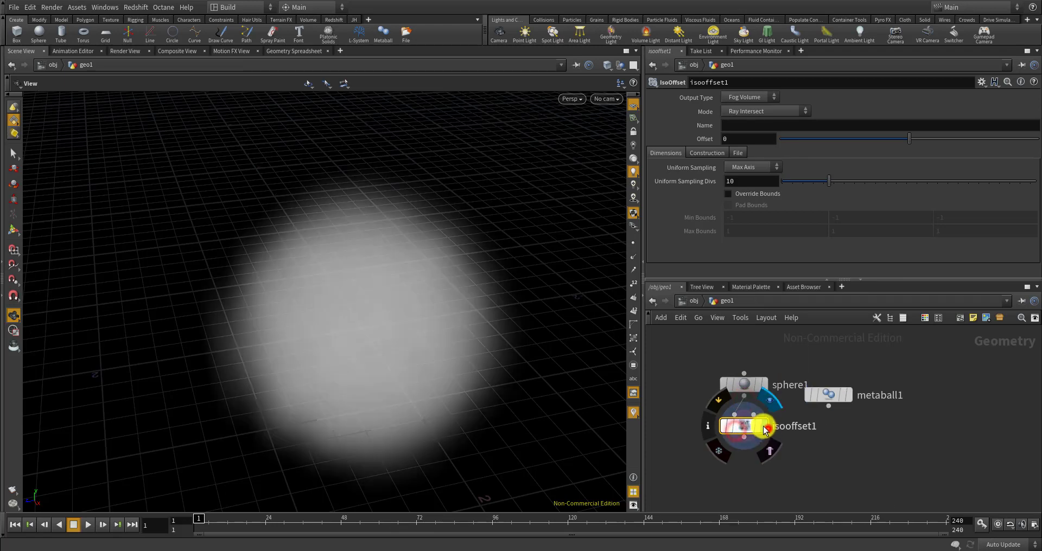
pyautogui.click(759, 424)
pyautogui.moveTo(806, 442); pyautogui.dragTo(816, 386, button='middle')
# Chain a Scatter node below isooffset1, display it, and set Force Total Count to 3
pyautogui.press('Tab')
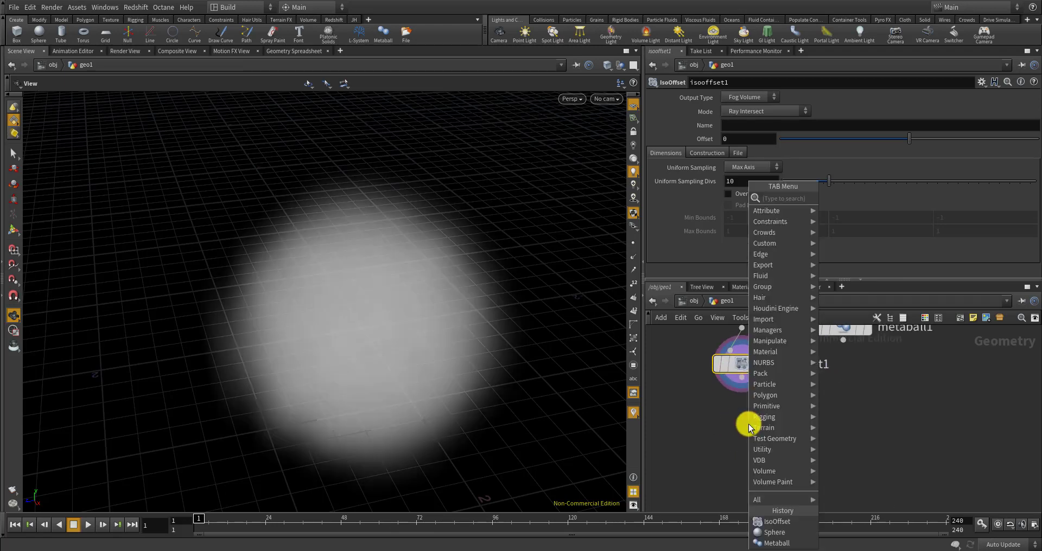
pyautogui.write('scatte')
pyautogui.press('Return')
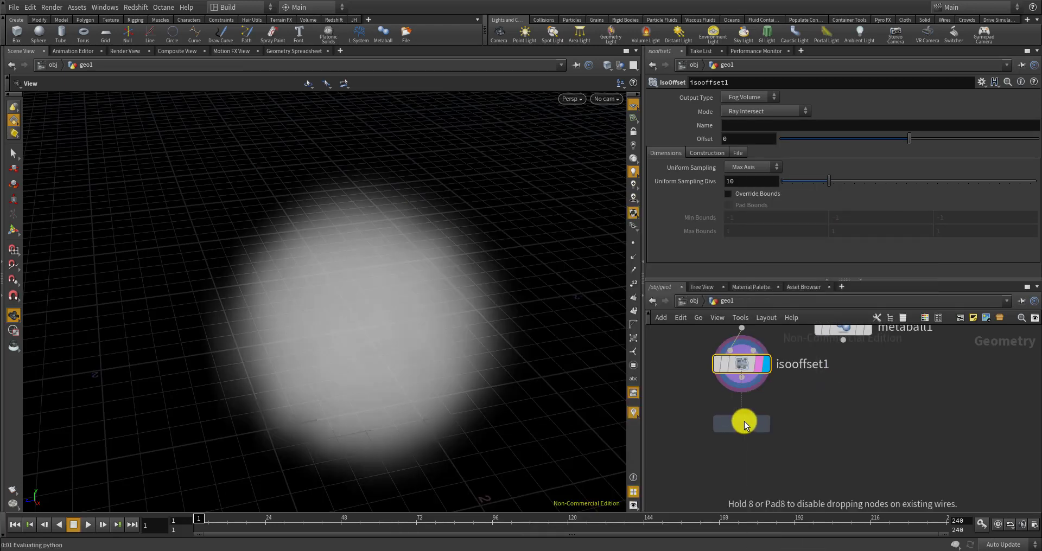
pyautogui.click(742, 419)
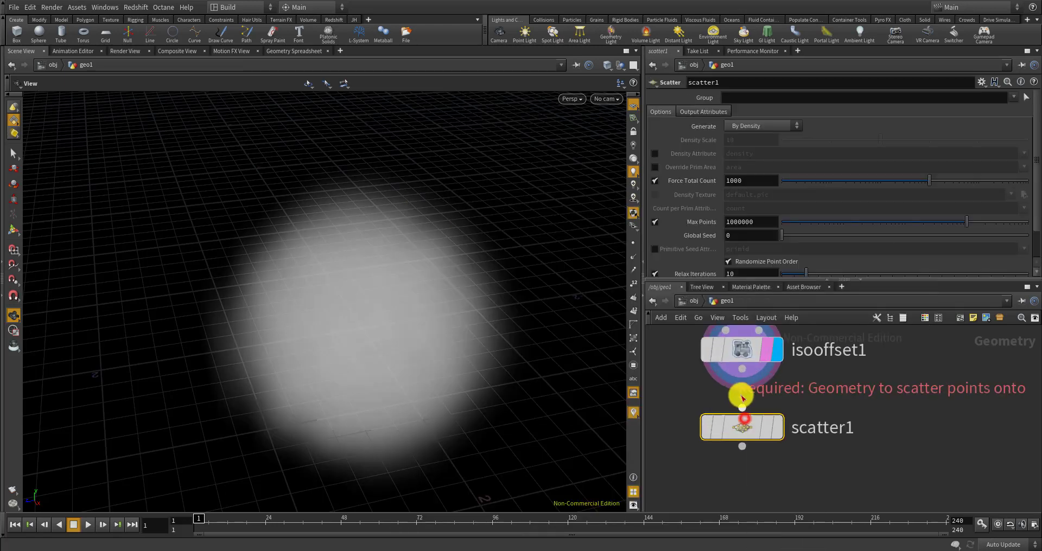
pyautogui.click(781, 432)
pyautogui.moveTo(761, 183); pyautogui.dragTo(694, 177)
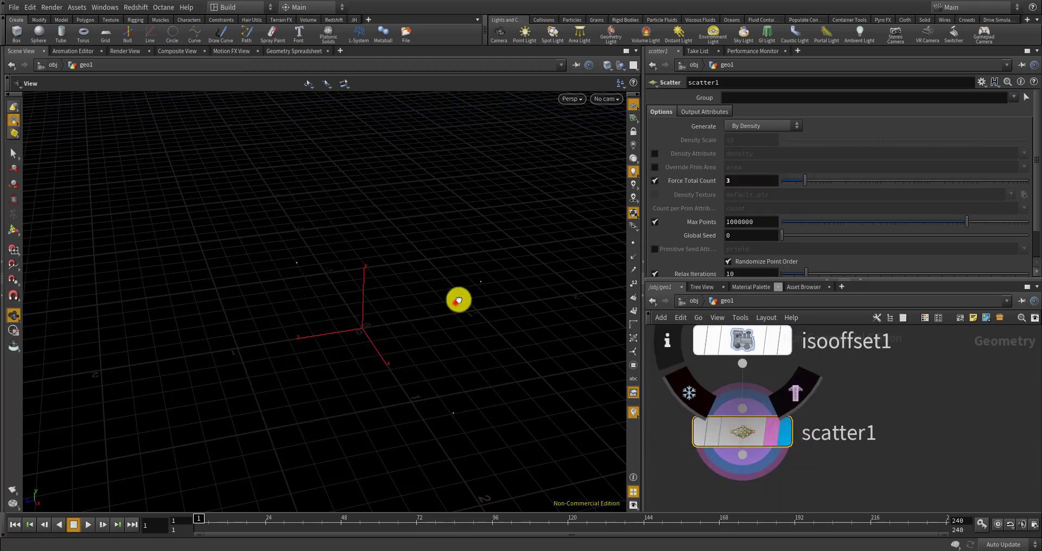
pyautogui.moveTo(458, 300)
pyautogui.mouseDown()
pyautogui.moveTo(467, 272)
pyautogui.moveTo(456, 302)
pyautogui.mouseUp()
pyautogui.scroll(-7, 817, 357)
pyautogui.scroll(7, 835, 353)
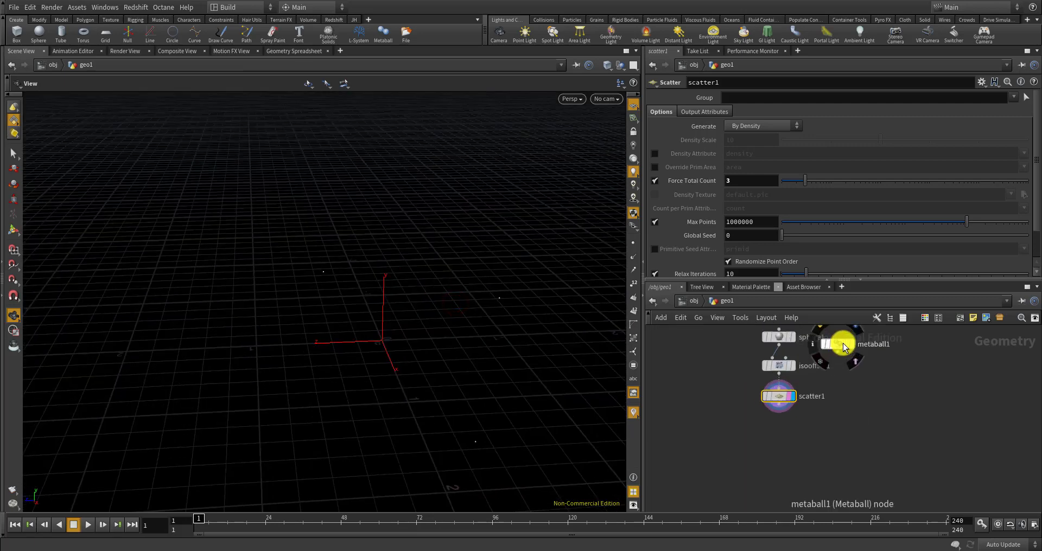
pyautogui.moveTo(842, 343); pyautogui.dragTo(710, 395)
# Add a Copy Stamp node copy1 fed by metaball1 and scatter1, and display it
pyautogui.press('Tab')
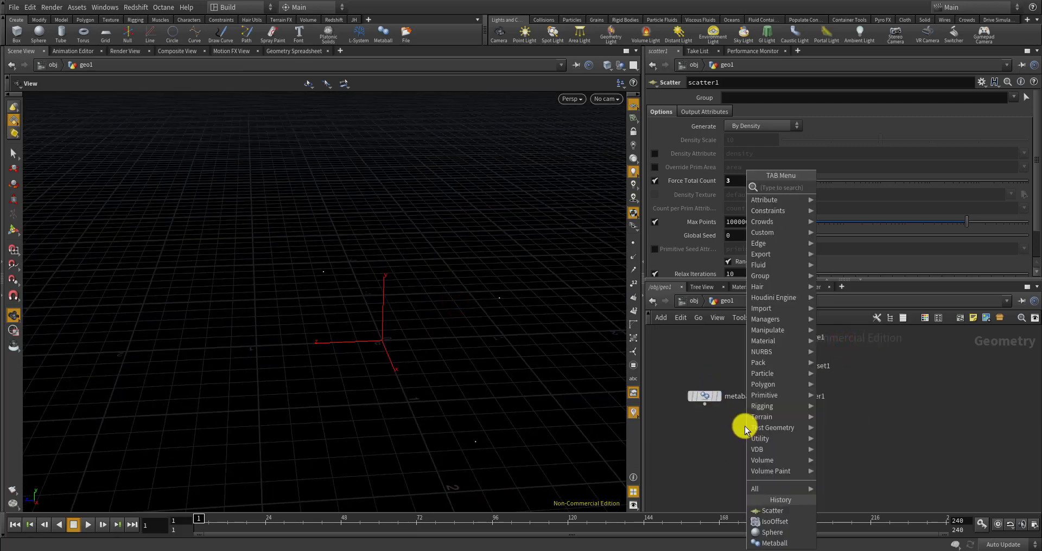
pyautogui.write('copy')
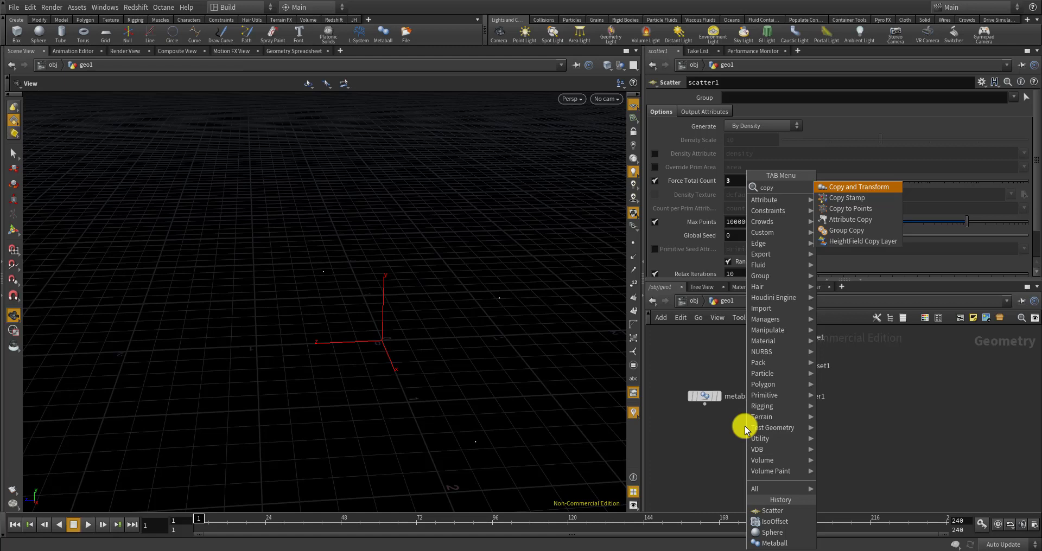
pyautogui.click(873, 198)
pyautogui.click(755, 451)
pyautogui.scroll(3, 754, 451)
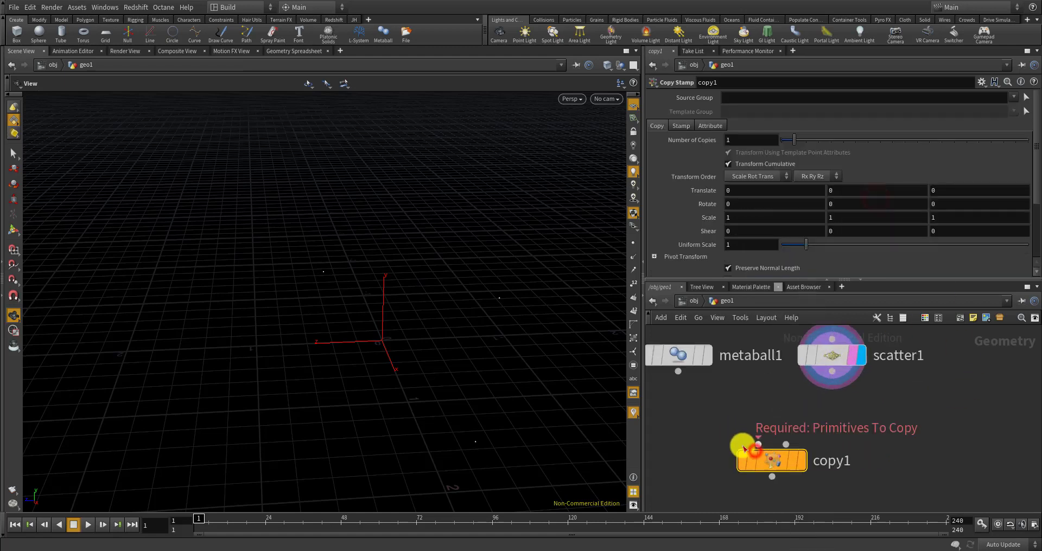
pyautogui.click(757, 450)
pyautogui.click(678, 373)
pyautogui.click(832, 375)
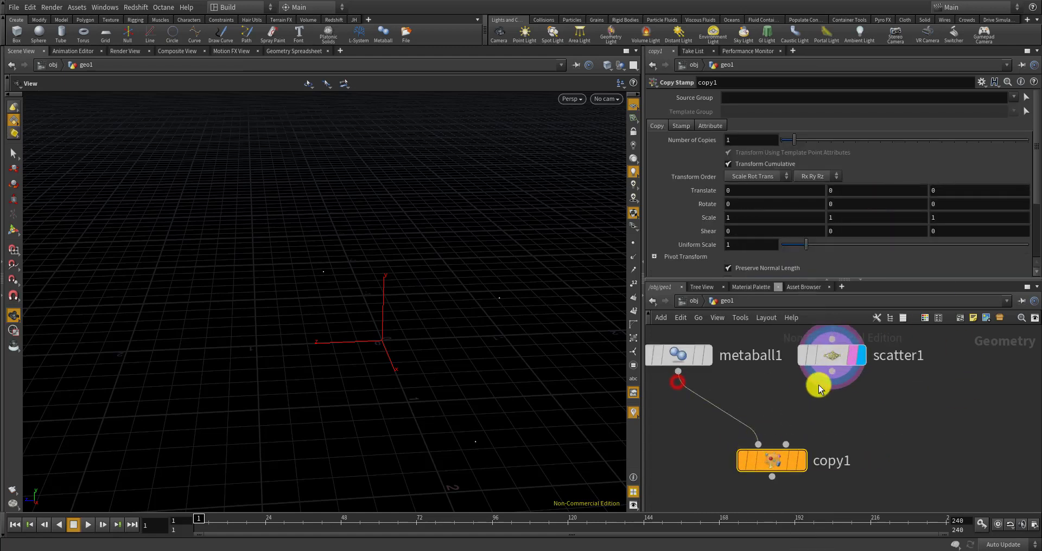
pyautogui.click(787, 445)
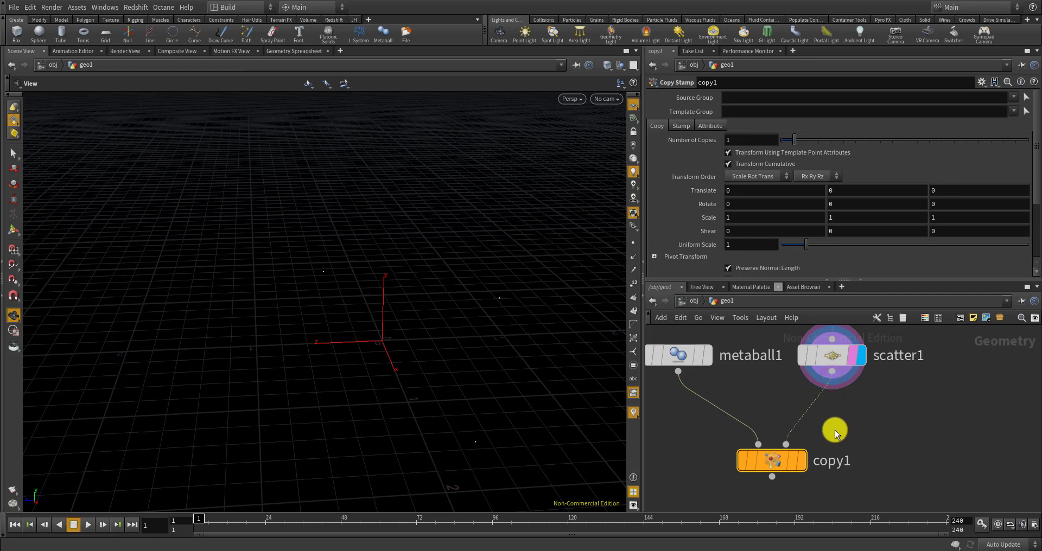
pyautogui.click(802, 461)
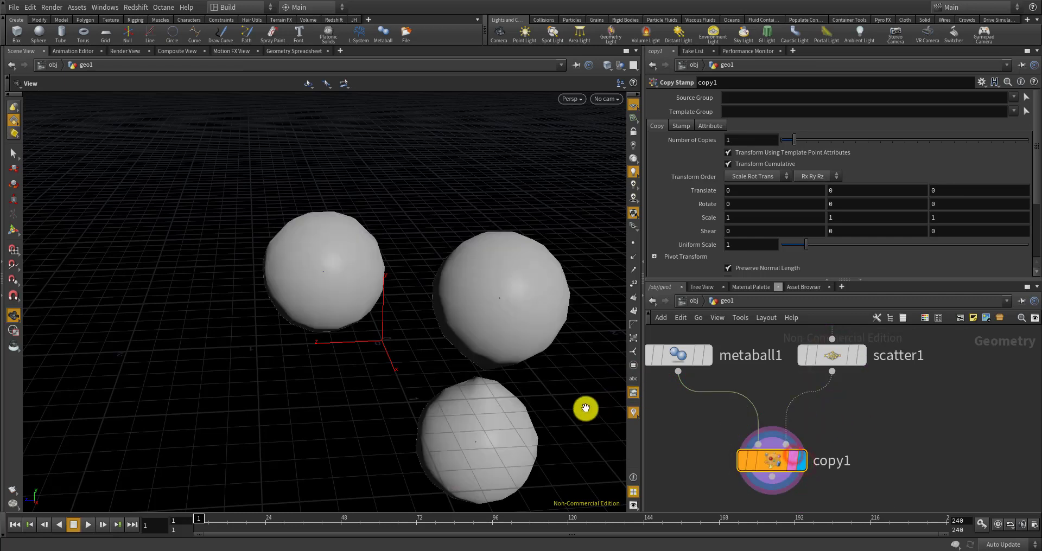
pyautogui.click(680, 351)
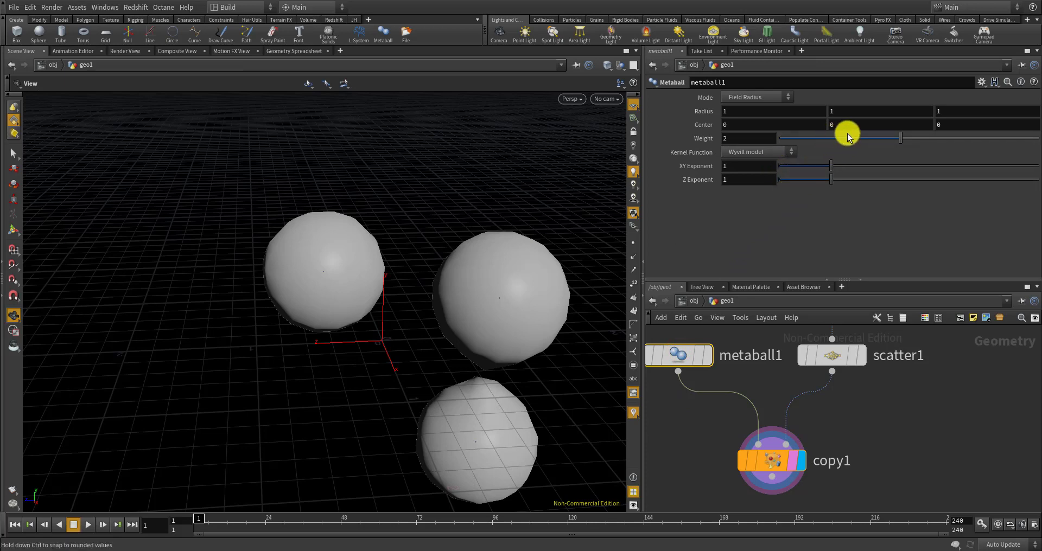
# Enlarge metaball1's radius and set its Weight to 3 so the three copies merge
pyautogui.moveTo(707, 111)
pyautogui.mouseDown(button='middle')
pyautogui.moveTo(744, 111)
pyautogui.moveTo(725, 109)
pyautogui.mouseUp(button='middle')
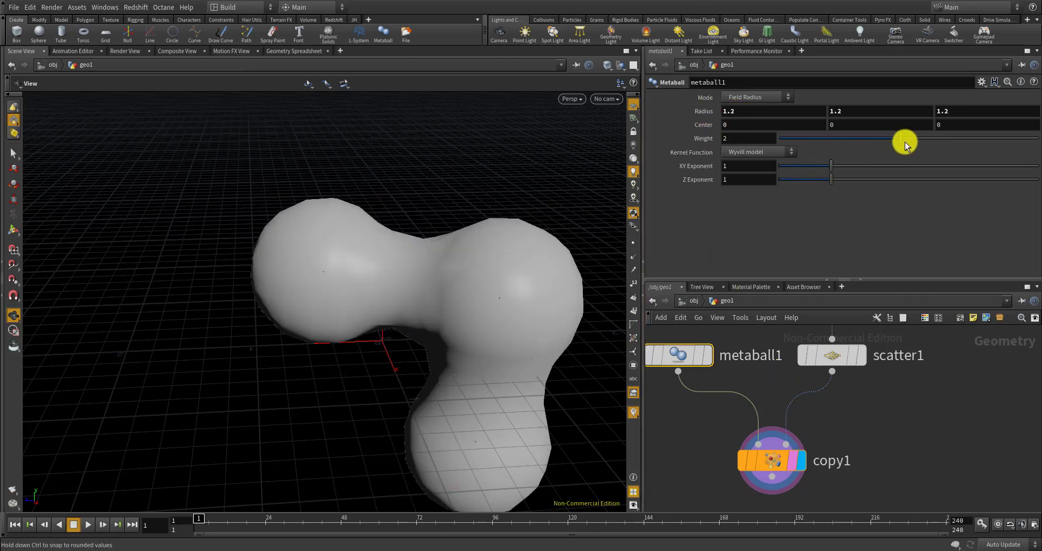
pyautogui.moveTo(904, 139)
pyautogui.mouseDown()
pyautogui.moveTo(914, 138)
pyautogui.moveTo(892, 134)
pyautogui.moveTo(908, 138)
pyautogui.mouseUp()
pyautogui.moveTo(391, 281); pyautogui.dragTo(478, 249)
pyautogui.click(732, 139)
pyautogui.write('3')
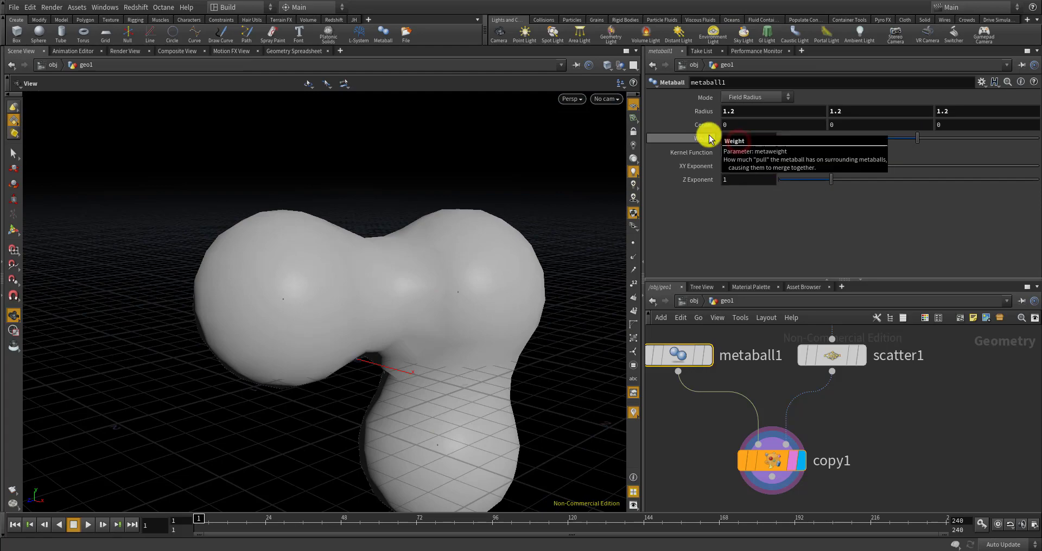
pyautogui.press('Return')
pyautogui.moveTo(463, 299); pyautogui.dragTo(463, 276)
pyautogui.moveTo(356, 276); pyautogui.dragTo(468, 291)
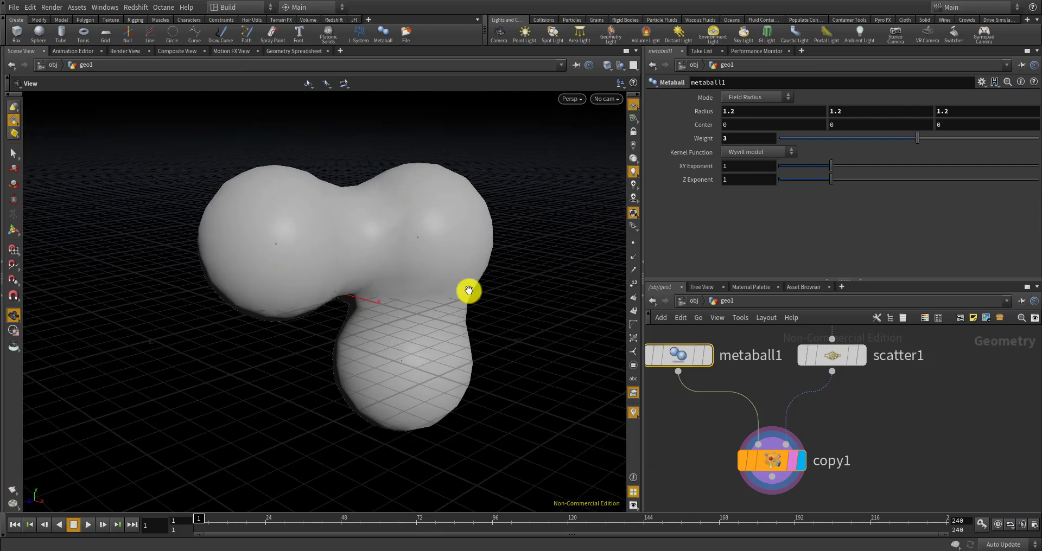
pyautogui.scroll(-3, 809, 372)
# Switch the viewport to Smooth Wire Shaded display
pyautogui.scroll(3, 810, 373)
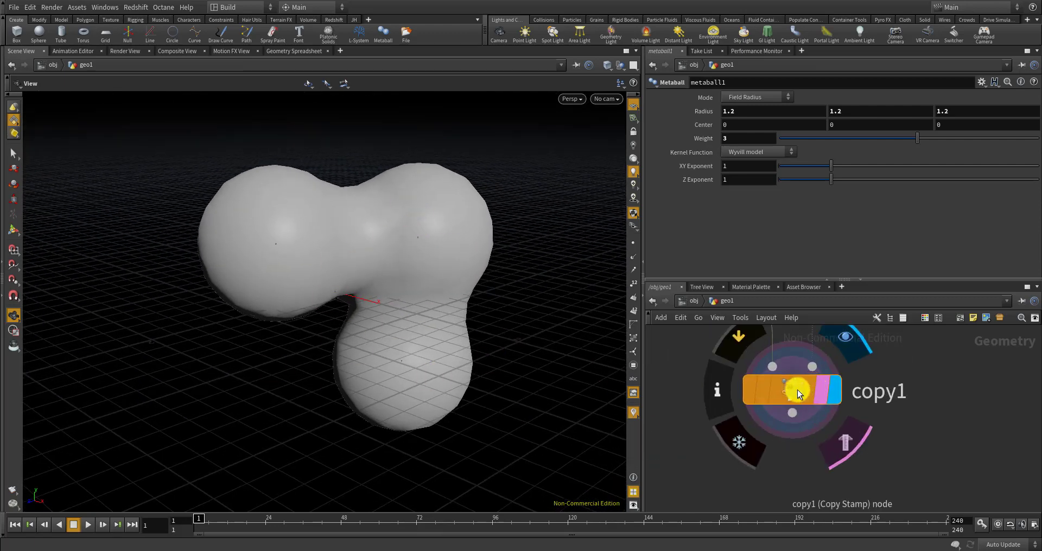
pyautogui.click(796, 389)
pyautogui.click(575, 99)
pyautogui.moveTo(582, 139)
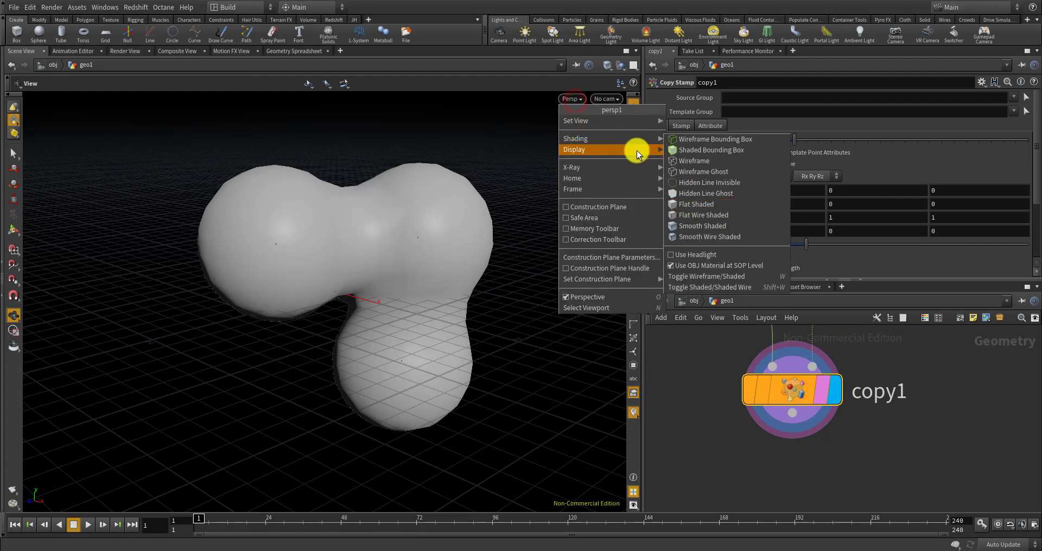
pyautogui.click(719, 236)
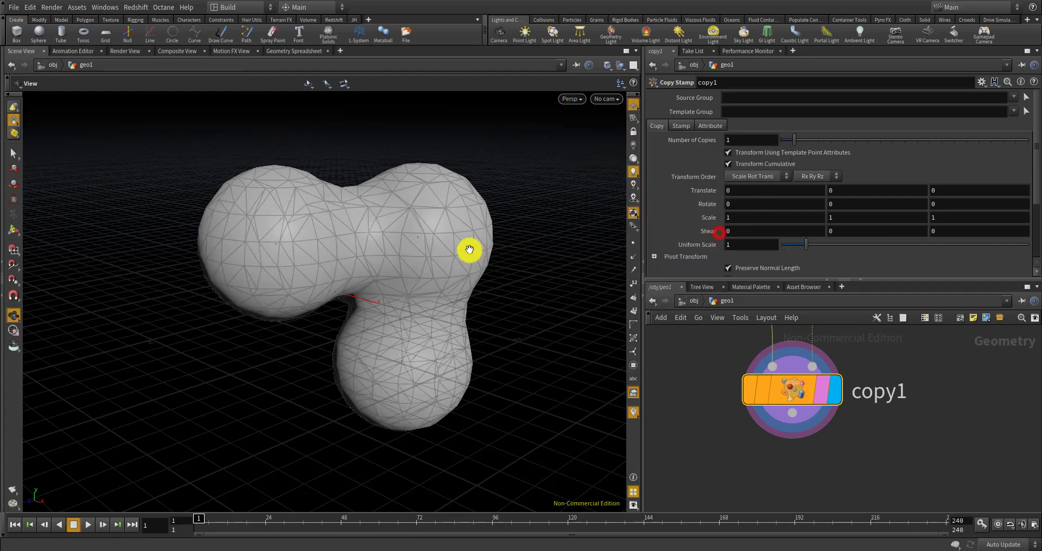
pyautogui.moveTo(470, 249)
pyautogui.mouseDown()
pyautogui.moveTo(551, 258)
pyautogui.moveTo(465, 244)
pyautogui.moveTo(507, 256)
pyautogui.mouseUp()
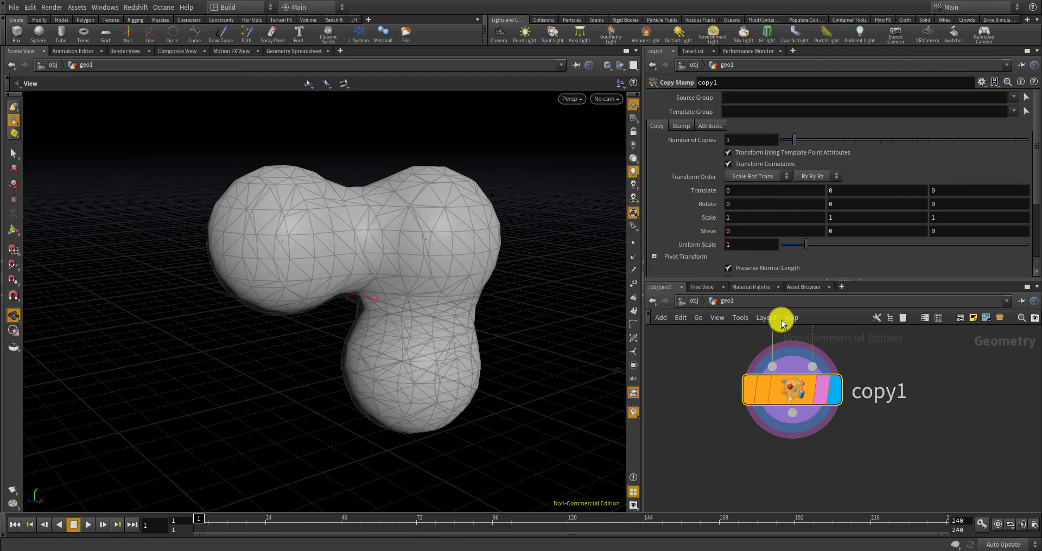
# Add a Geometry Spreadsheet pane and change its attribute class
pyautogui.click(799, 52)
pyautogui.moveTo(825, 58)
pyautogui.click(875, 255)
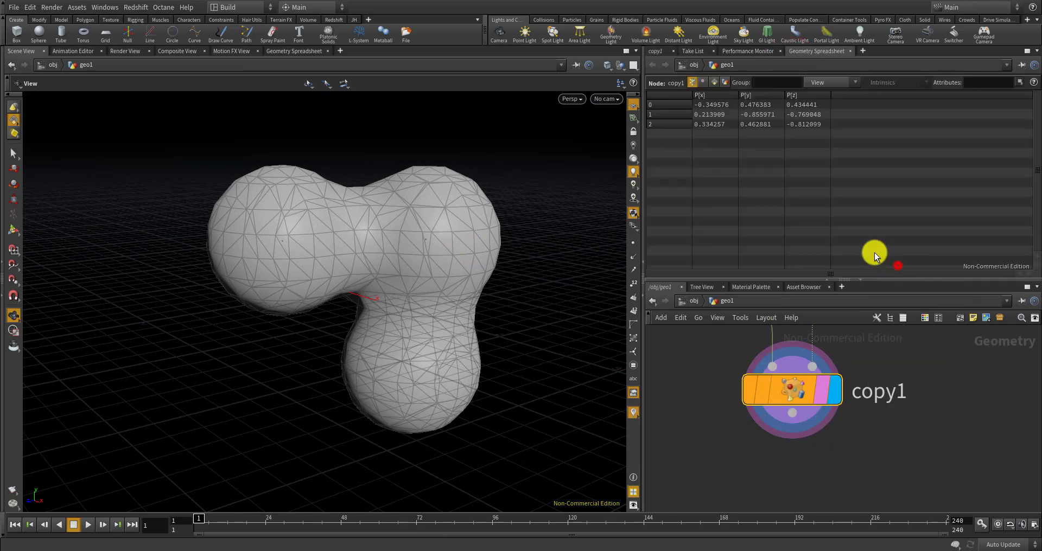
pyautogui.click(710, 82)
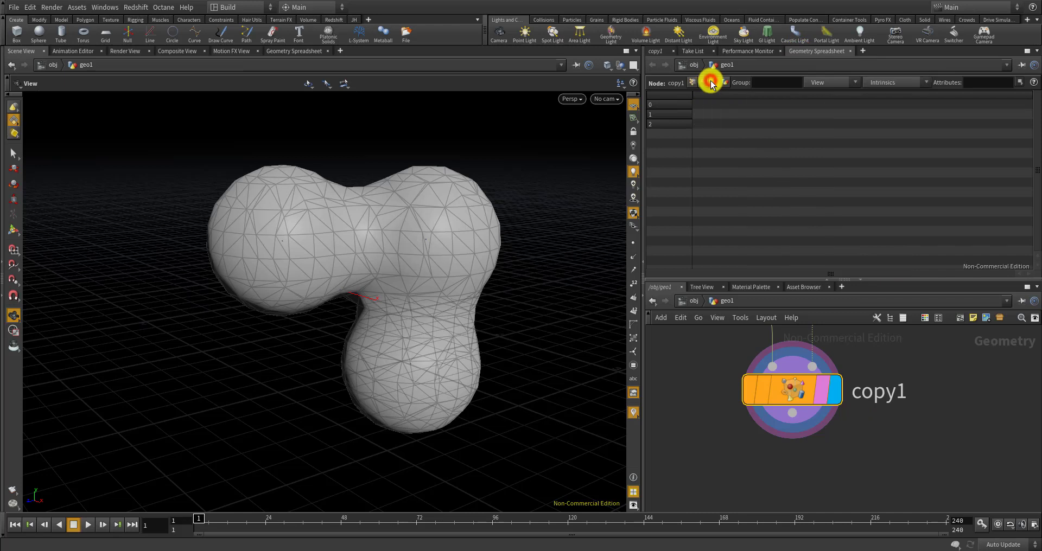
# Wire a Convert node convert1 below copy1 and display its polygon mesh
pyautogui.moveTo(797, 484); pyautogui.dragTo(799, 482, button='right')
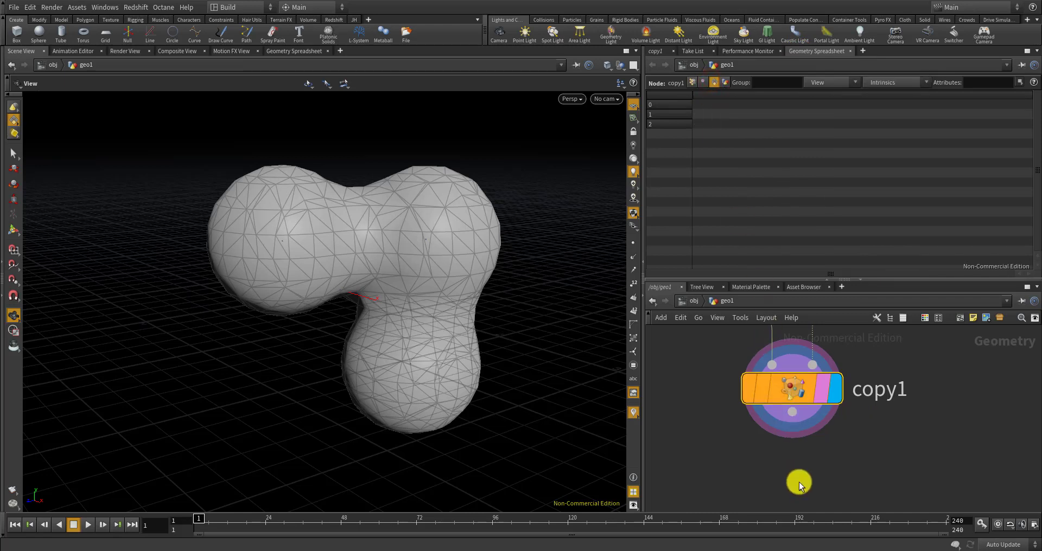
pyautogui.press('Tab')
pyautogui.write('conver')
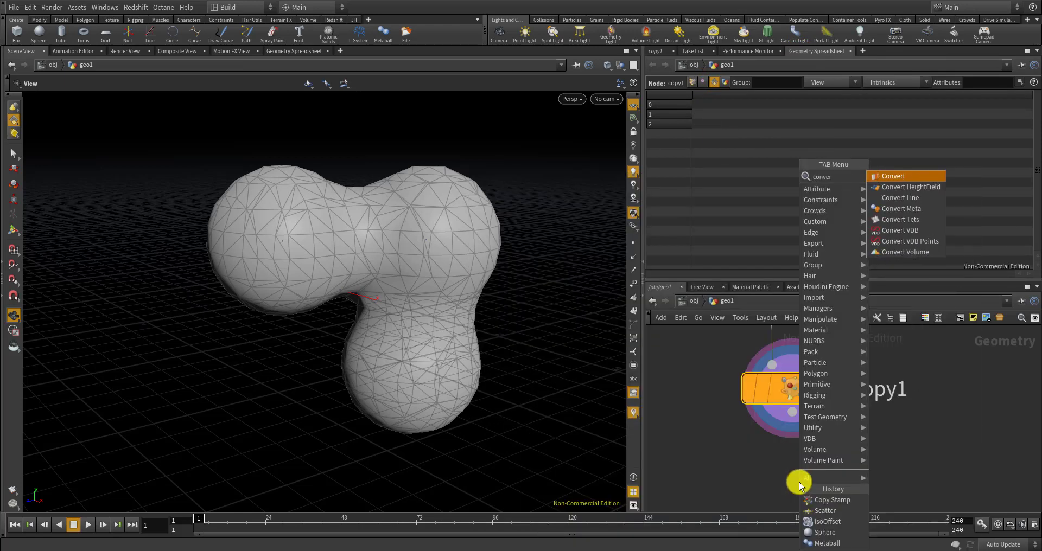
pyautogui.click(884, 175)
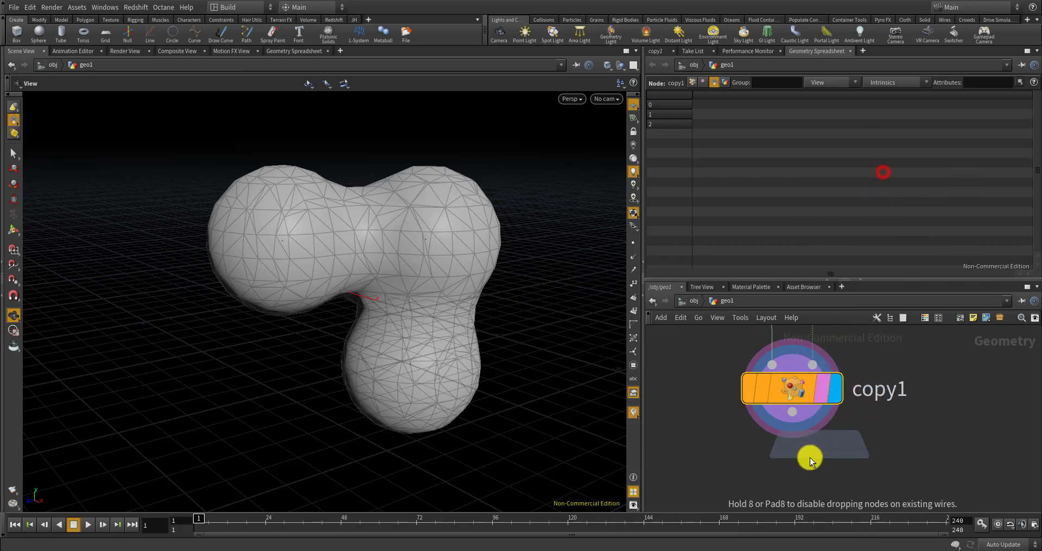
pyautogui.click(793, 462)
pyautogui.moveTo(803, 425); pyautogui.dragTo(798, 449)
pyautogui.click(834, 477)
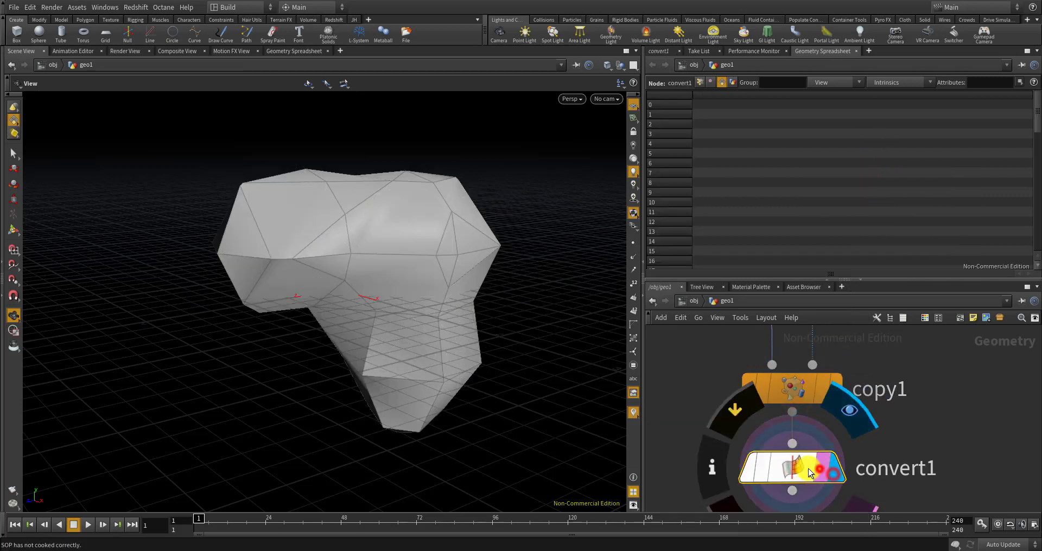
# Set metaball1's Z Exponent to 1.14, then reselect convert1
pyautogui.click(658, 50)
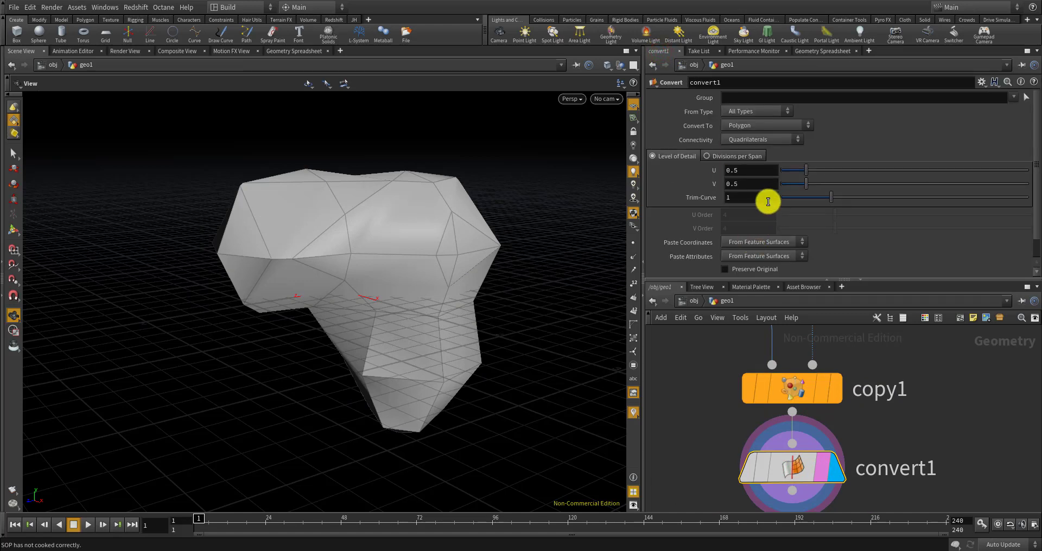
pyautogui.scroll(-1, 832, 196)
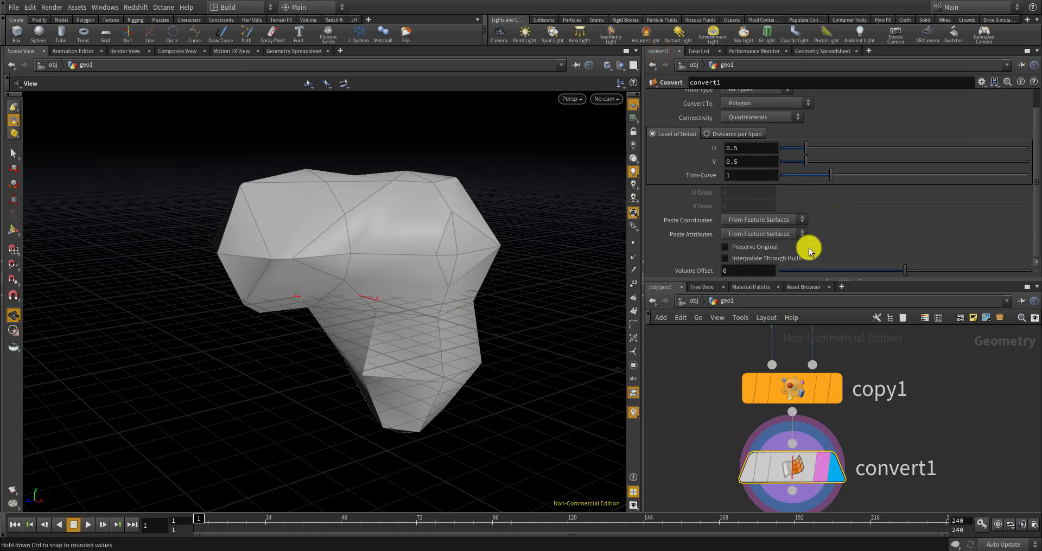
pyautogui.scroll(-2, 814, 381)
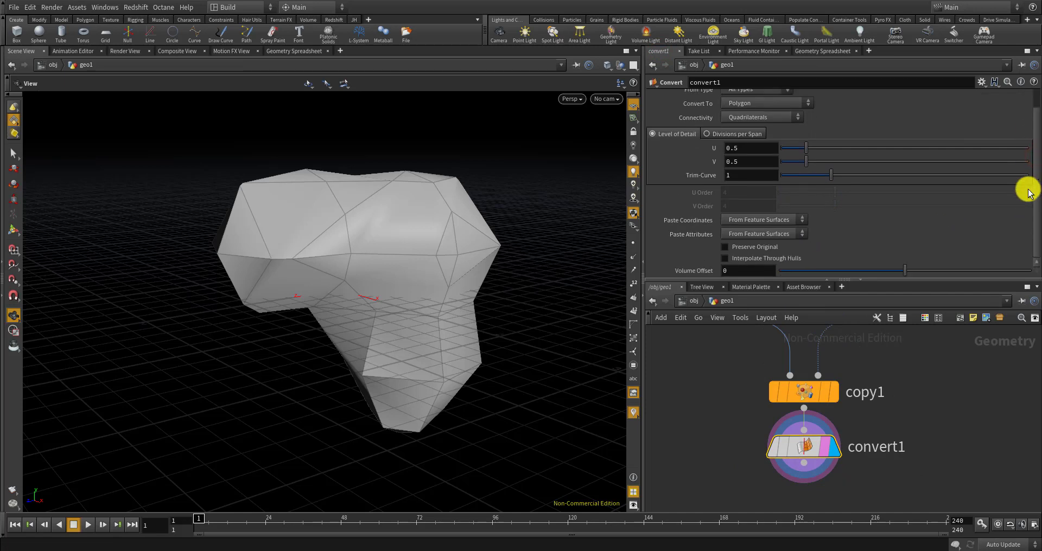
pyautogui.scroll(-2, 763, 390)
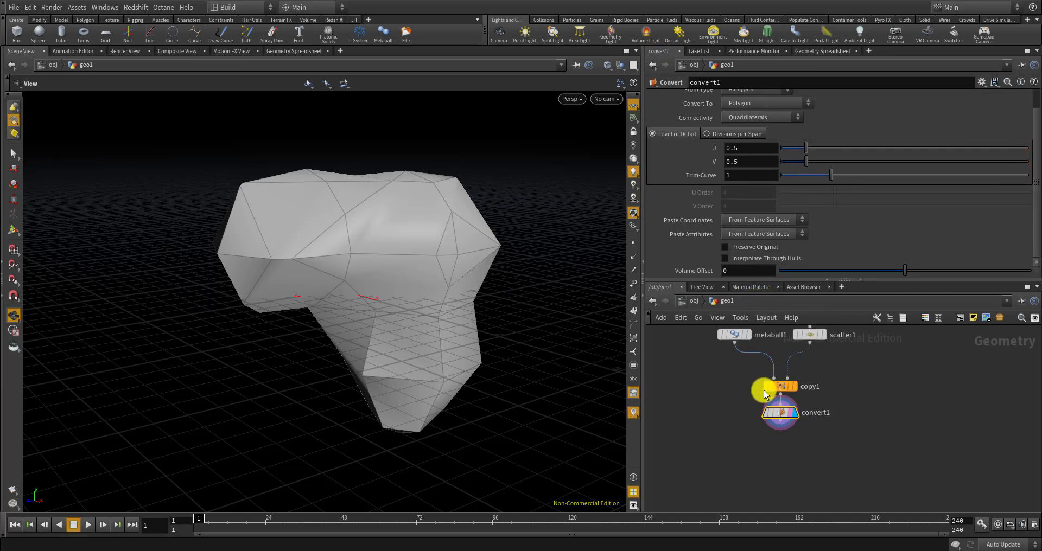
pyautogui.click(739, 345)
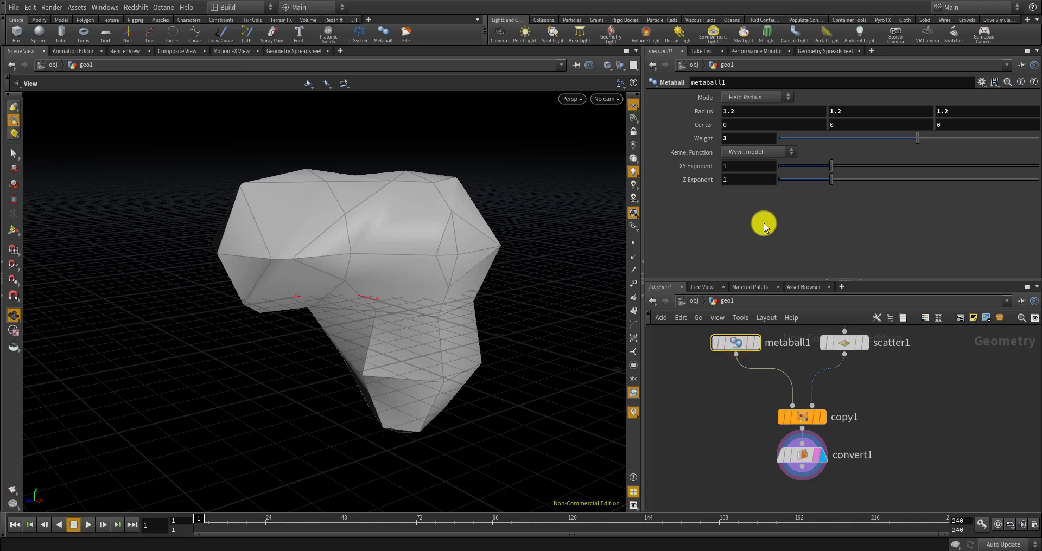
pyautogui.moveTo(830, 179); pyautogui.dragTo(839, 181)
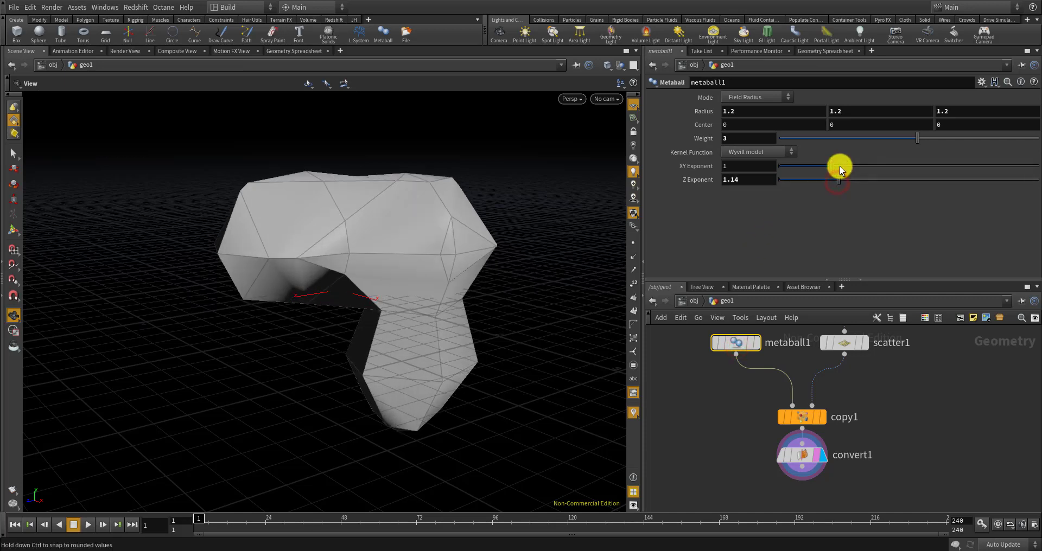
pyautogui.click(805, 457)
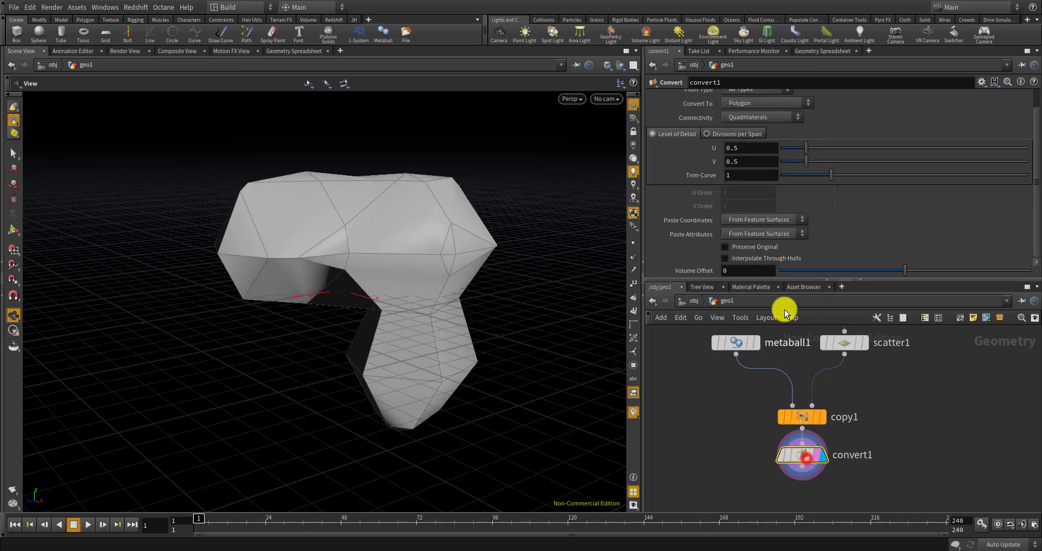
# Set convert1's Level of Detail to U 2.76 and V 1 for a denser mesh
pyautogui.moveTo(802, 147); pyautogui.dragTo(867, 157)
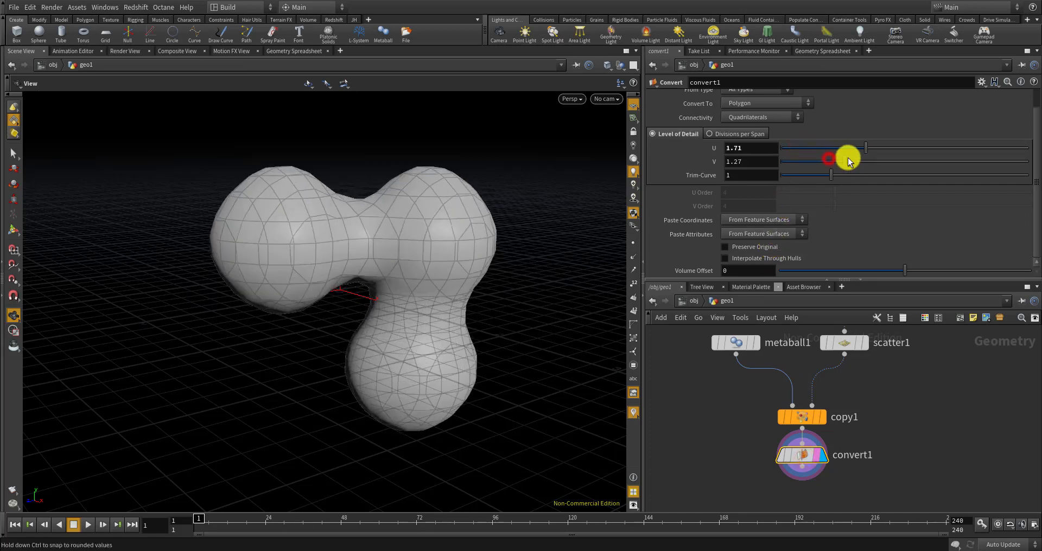
pyautogui.moveTo(820, 161); pyautogui.dragTo(826, 161)
pyautogui.moveTo(866, 146); pyautogui.dragTo(929, 149)
pyautogui.moveTo(348, 239); pyautogui.dragTo(380, 174)
pyautogui.moveTo(957, 147); pyautogui.dragTo(917, 143)
pyautogui.moveTo(450, 222); pyautogui.dragTo(410, 209)
pyautogui.moveTo(735, 344)
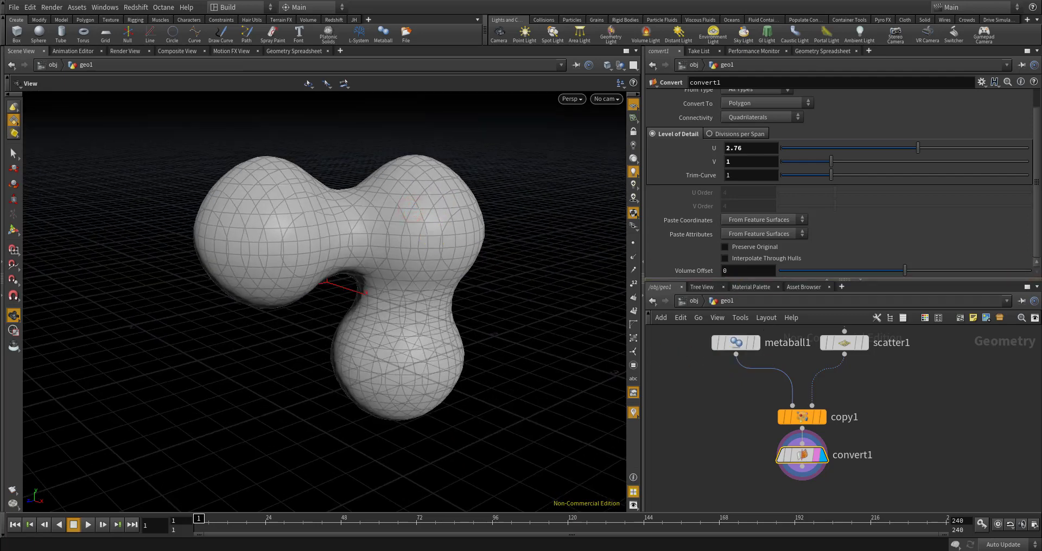
pyautogui.scroll(-3, 740, 382)
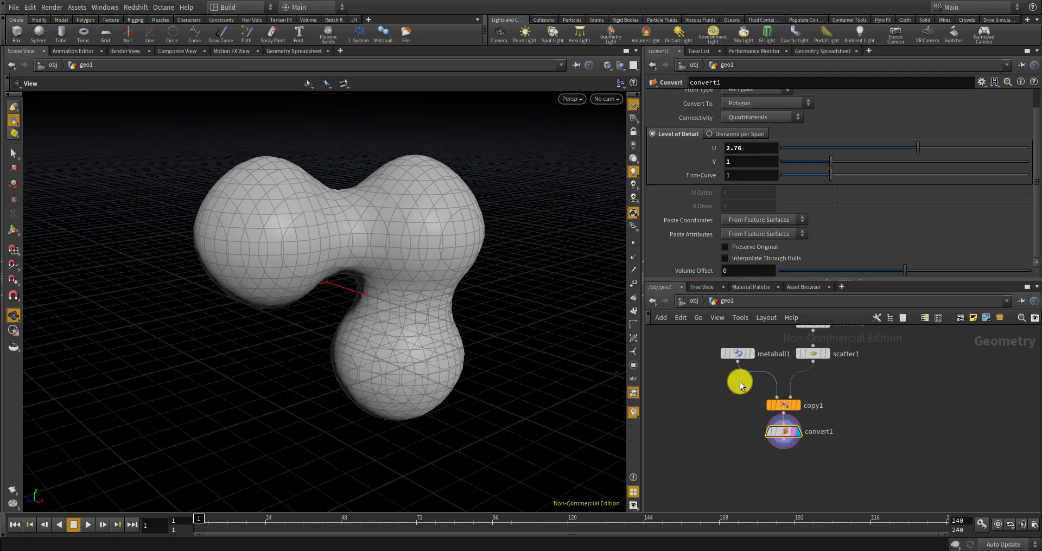
pyautogui.scroll(4, 776, 470)
pyautogui.press('Tab')
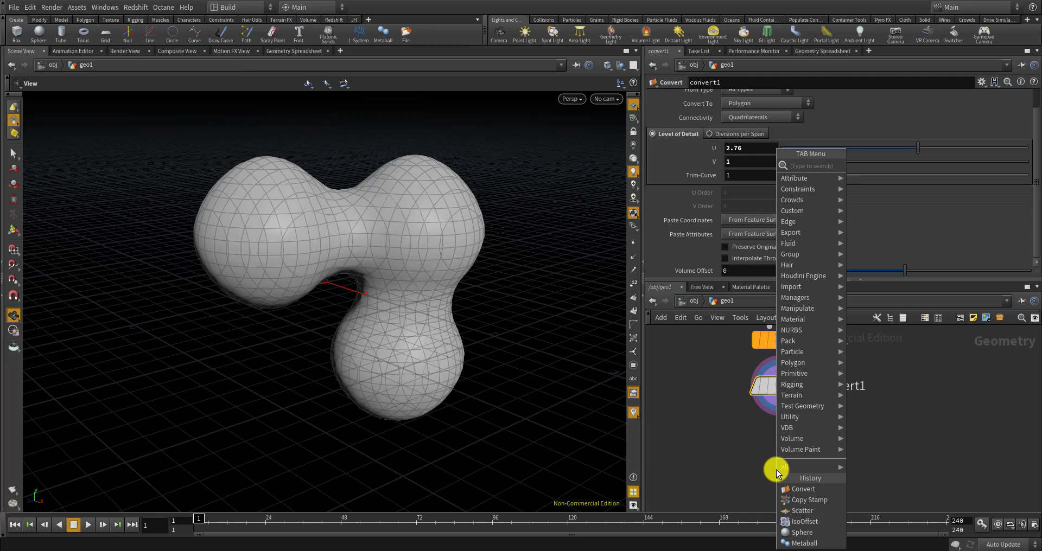
pyautogui.click(732, 442)
pyautogui.moveTo(363, 243); pyautogui.dragTo(351, 266)
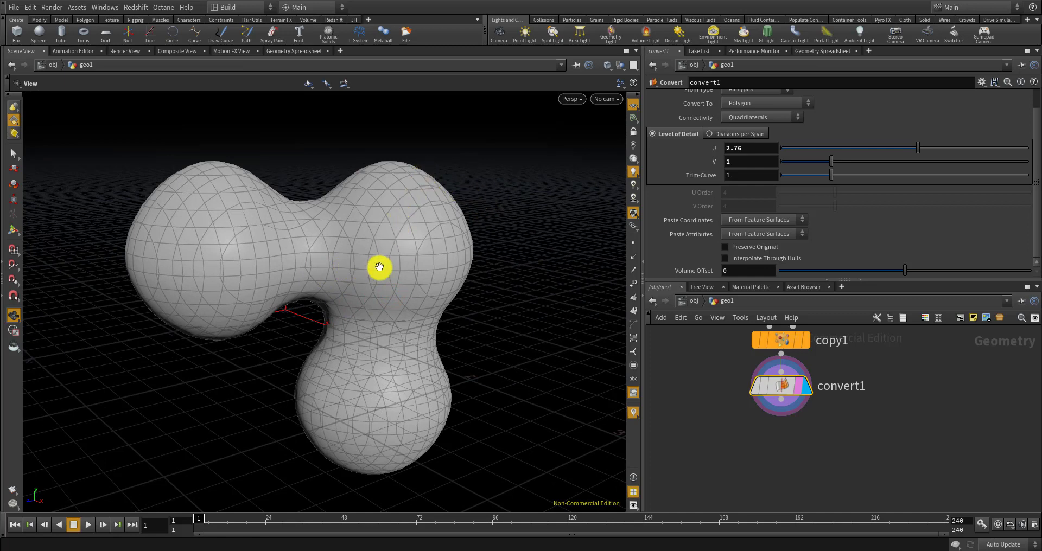
pyautogui.moveTo(431, 324); pyautogui.dragTo(416, 197)
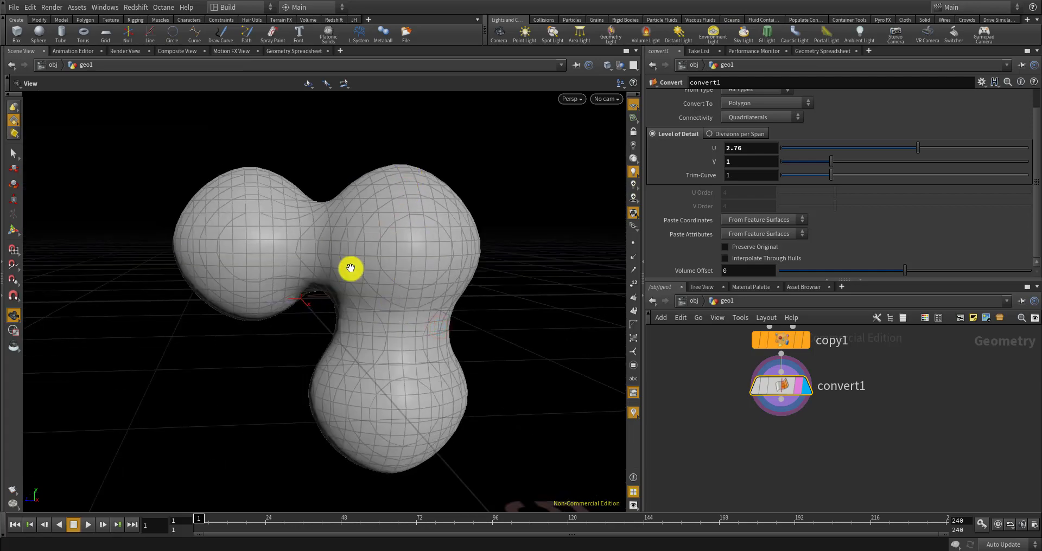
pyautogui.moveTo(432, 272); pyautogui.dragTo(452, 292)
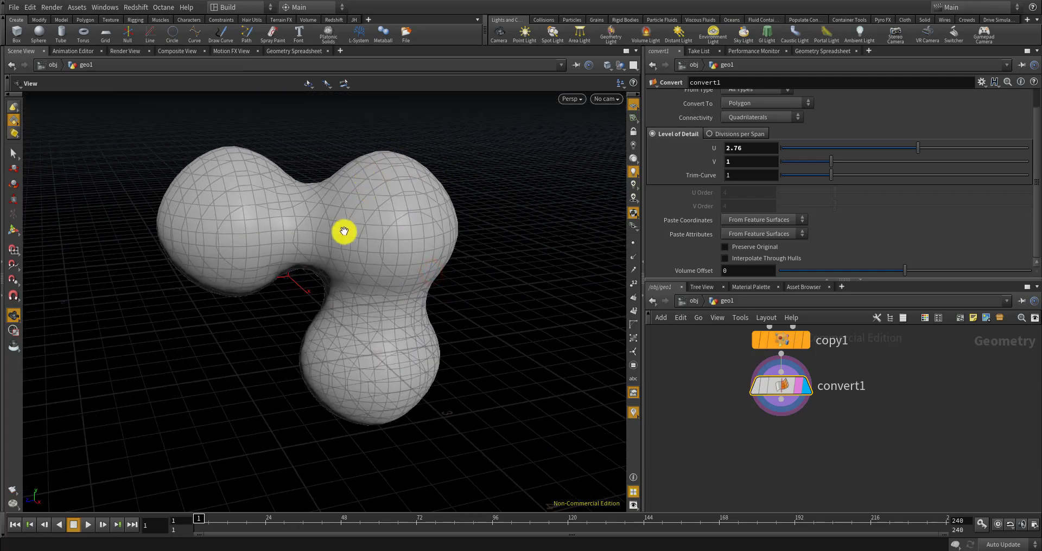
pyautogui.moveTo(272, 263)
pyautogui.mouseDown()
pyautogui.moveTo(323, 275)
pyautogui.moveTo(360, 268)
pyautogui.mouseUp()
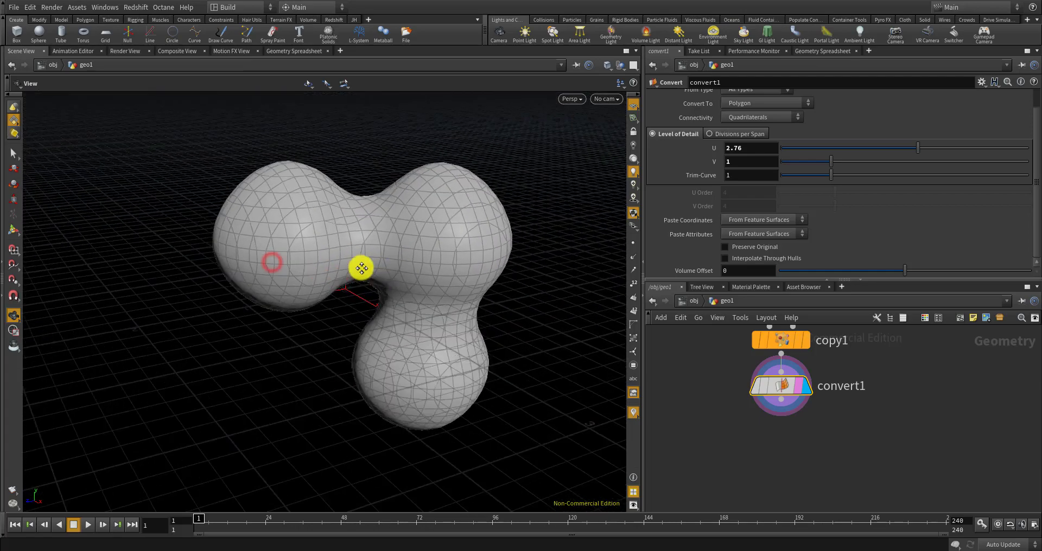
pyautogui.scroll(5, 326, 186)
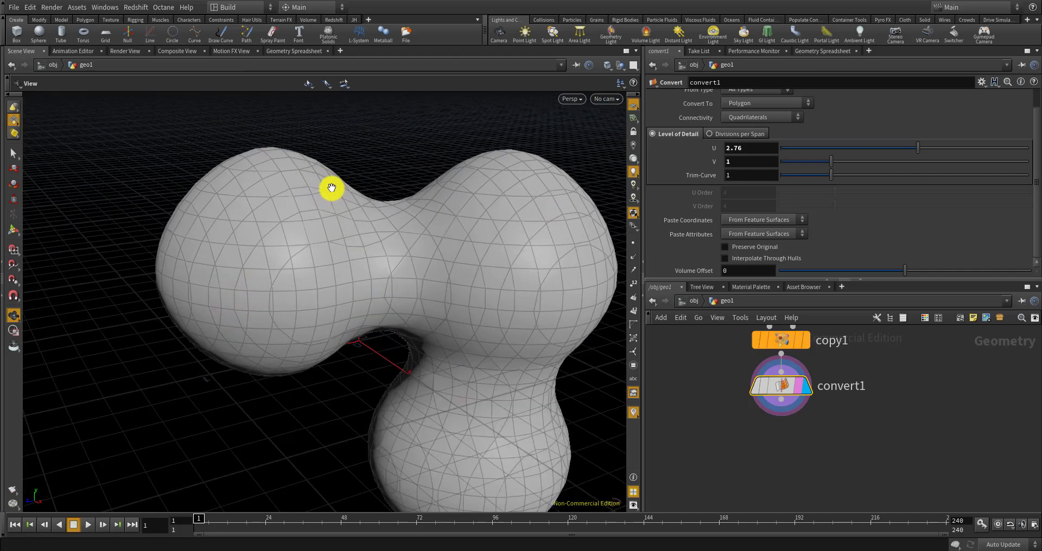
pyautogui.scroll(-4, 356, 237)
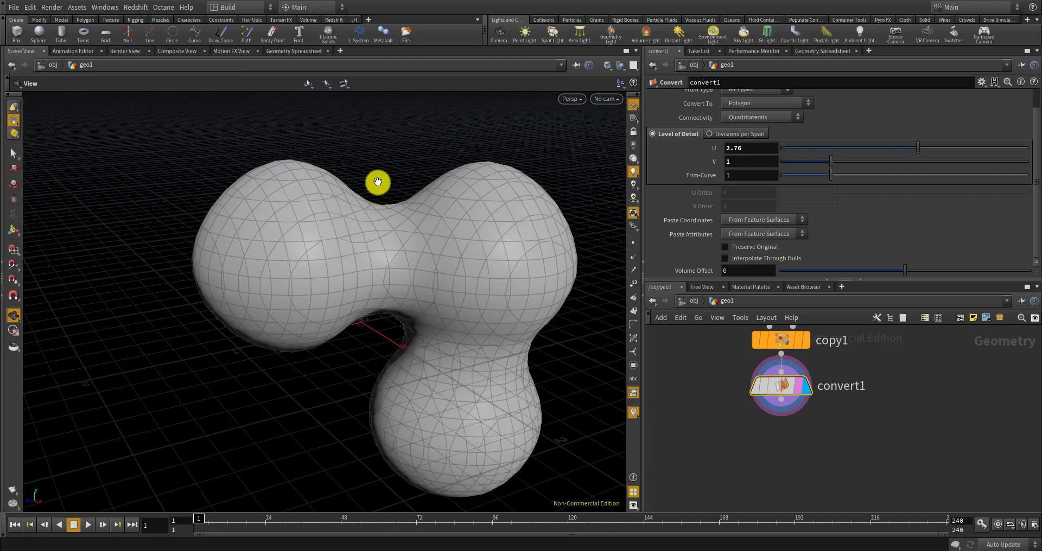
pyautogui.moveTo(372, 187); pyautogui.dragTo(306, 258)
pyautogui.scroll(4, 344, 244)
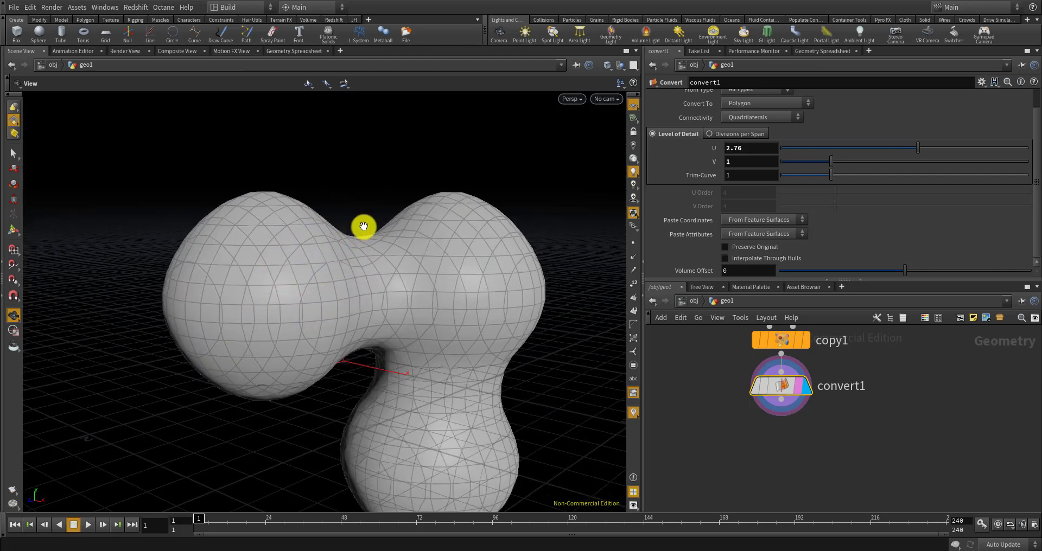
pyautogui.moveTo(503, 282); pyautogui.dragTo(367, 227)
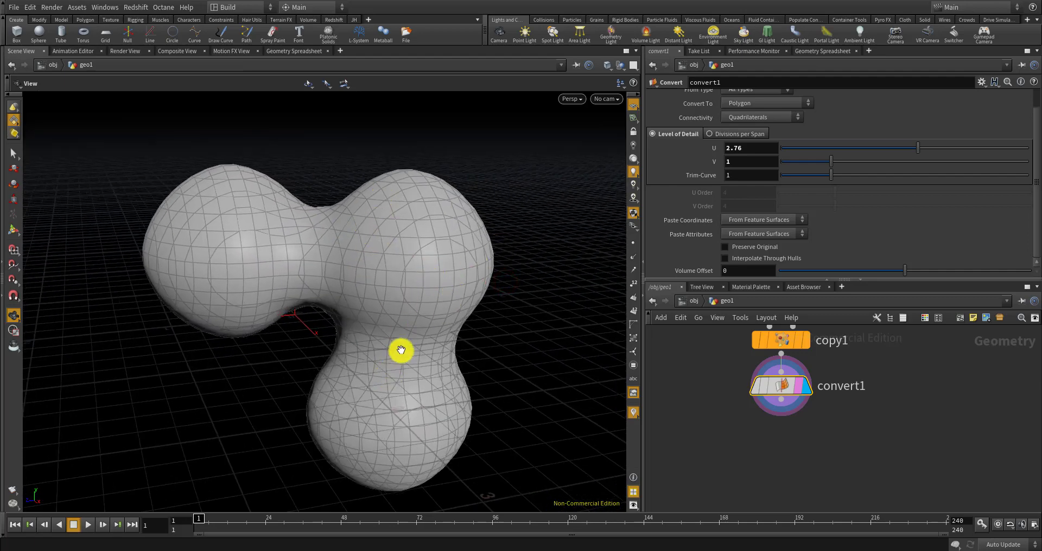
pyautogui.moveTo(423, 361); pyautogui.dragTo(405, 328)
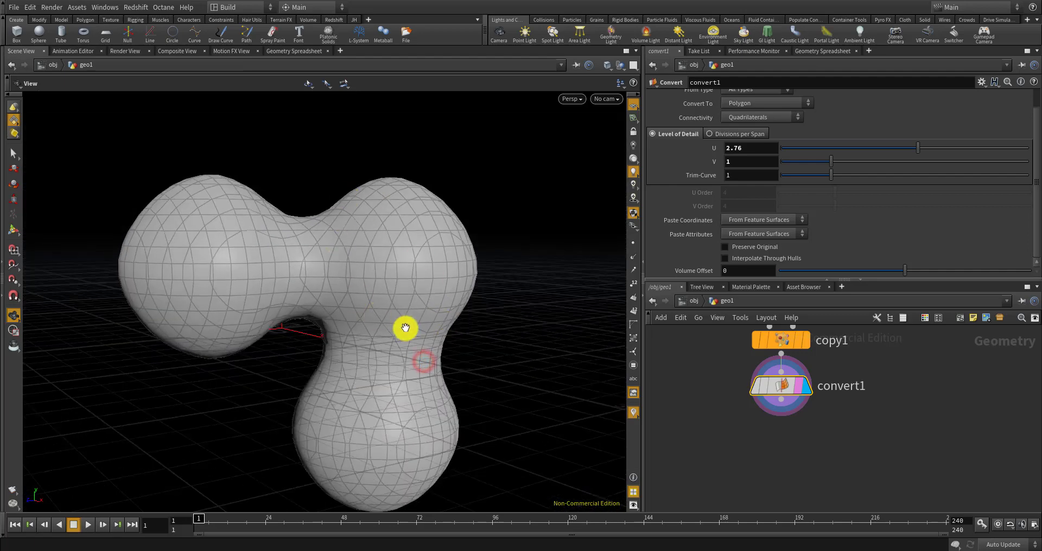
pyautogui.moveTo(427, 314); pyautogui.dragTo(466, 255, button='middle')
pyautogui.moveTo(407, 272); pyautogui.dragTo(407, 345, button='middle')
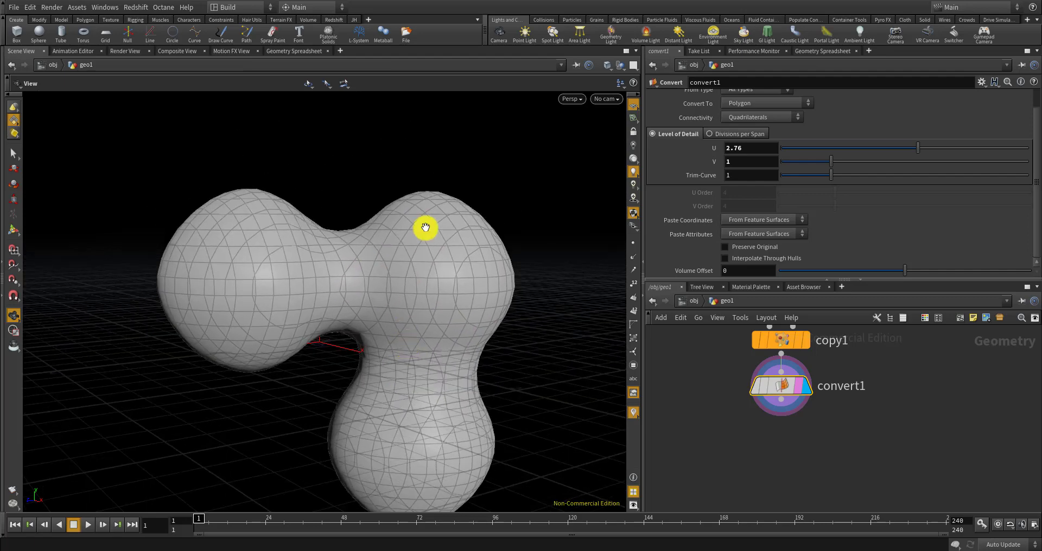
pyautogui.scroll(2, 431, 225)
pyautogui.scroll(2, 436, 224)
pyautogui.moveTo(455, 235); pyautogui.dragTo(578, 188, button='middle')
pyautogui.scroll(-3, 403, 252)
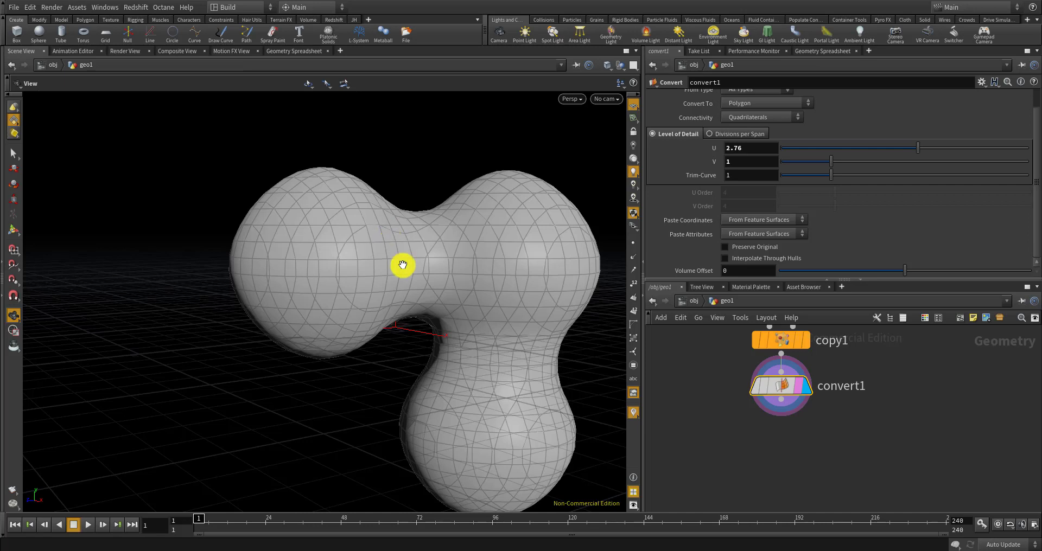
# Add a Pack node pack1 below convert1
pyautogui.moveTo(405, 298); pyautogui.dragTo(405, 242)
pyautogui.moveTo(465, 214); pyautogui.dragTo(447, 250)
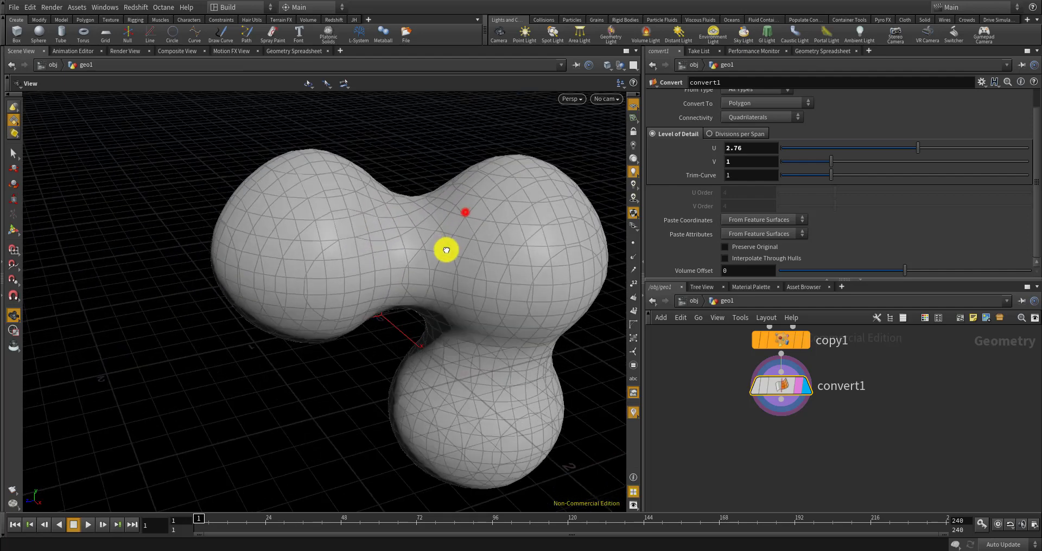
pyautogui.moveTo(422, 252); pyautogui.dragTo(359, 261, button='middle')
pyautogui.scroll(-2, 751, 378)
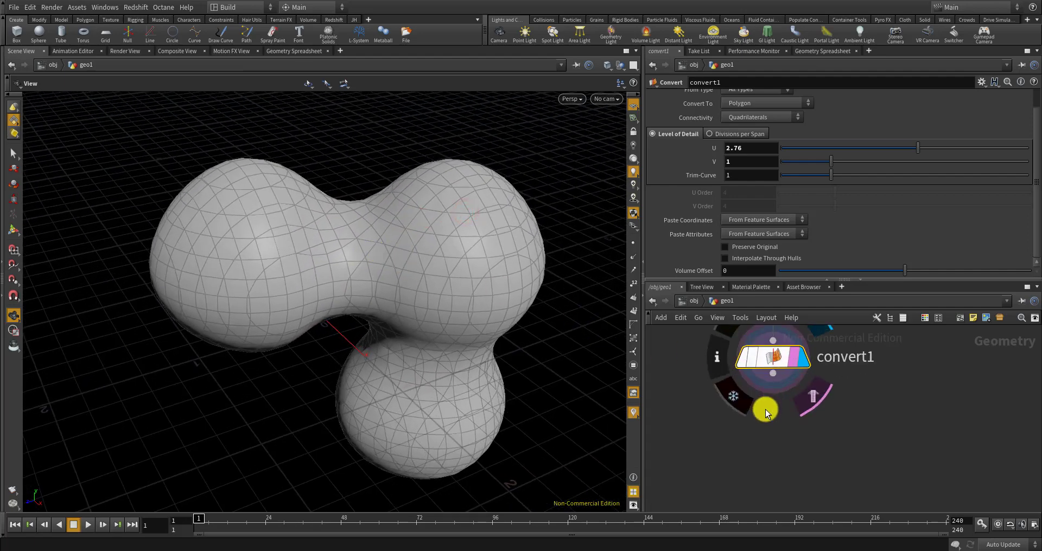
pyautogui.scroll(2, 764, 410)
pyautogui.press('Tab')
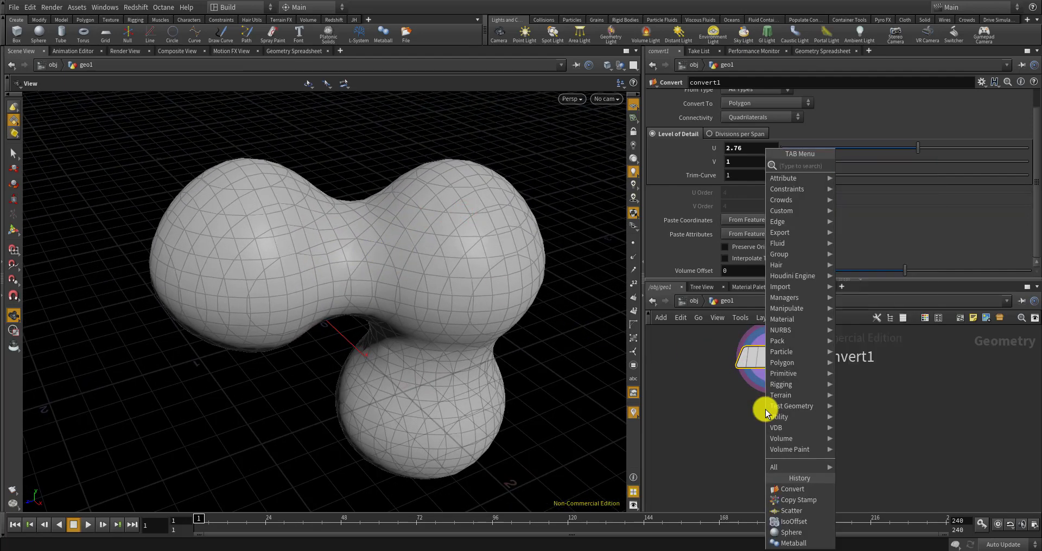
pyautogui.press('Escape')
pyautogui.click(765, 409)
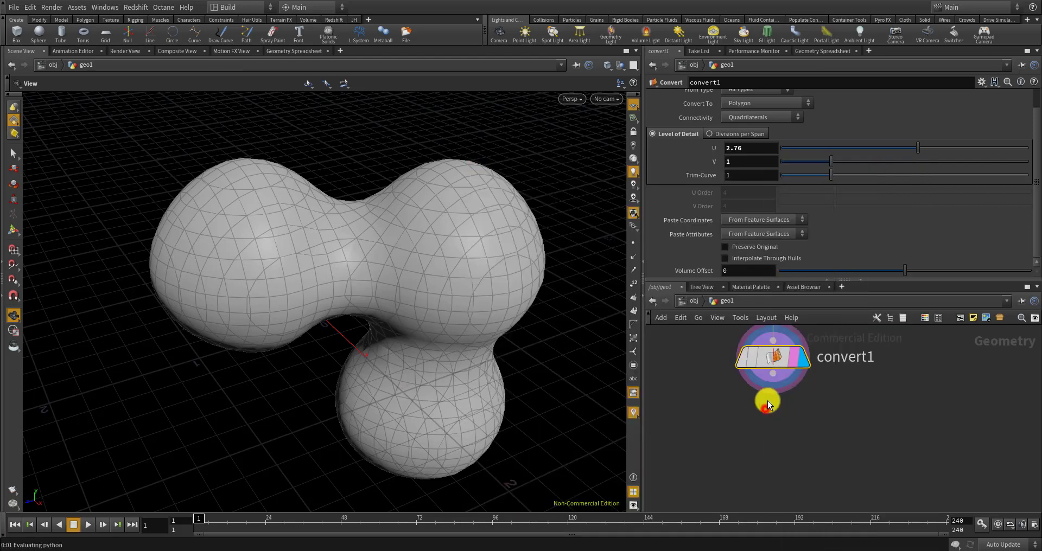
# Wire convert1 into pack1 and make pack1 the displayed output
pyautogui.click(771, 375)
pyautogui.click(770, 413)
pyautogui.click(794, 410)
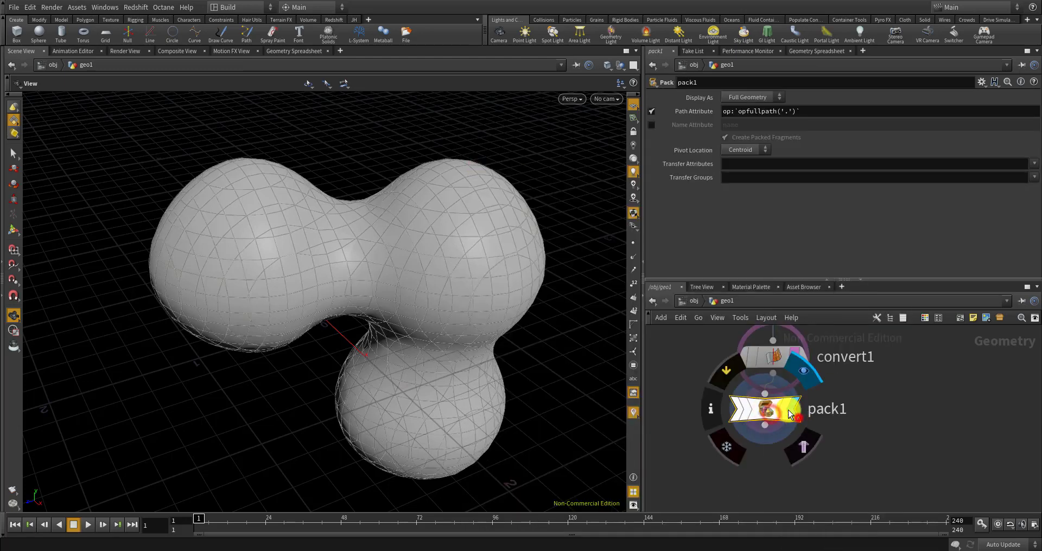
pyautogui.click(786, 408)
pyautogui.moveTo(774, 411); pyautogui.dragTo(778, 426)
pyautogui.scroll(-2, 789, 400)
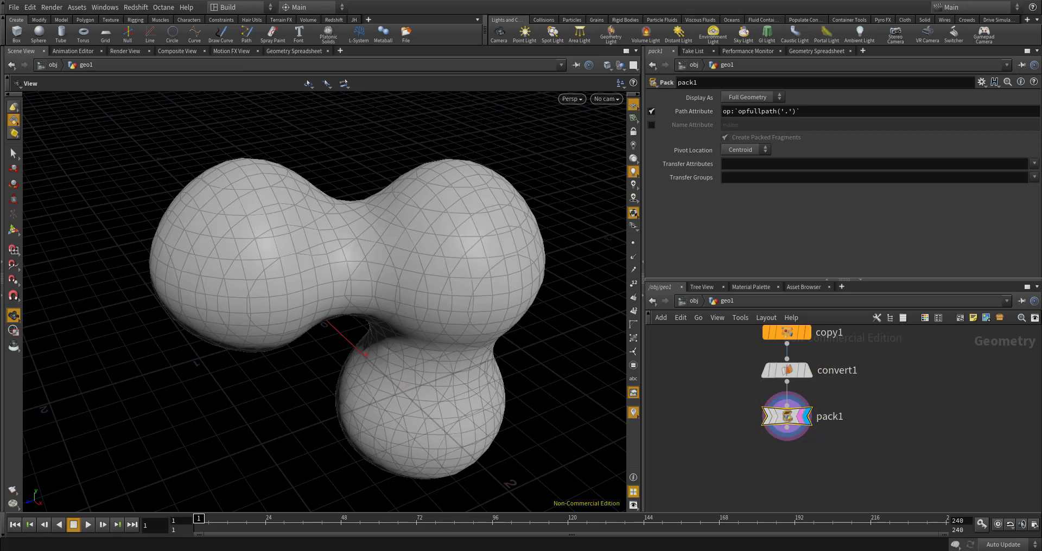
# Add a For-Each loop (foreach_begin1, foreach_end1) below pack1 and wire pack1 into foreach_begin1
pyautogui.rightClick(814, 468)
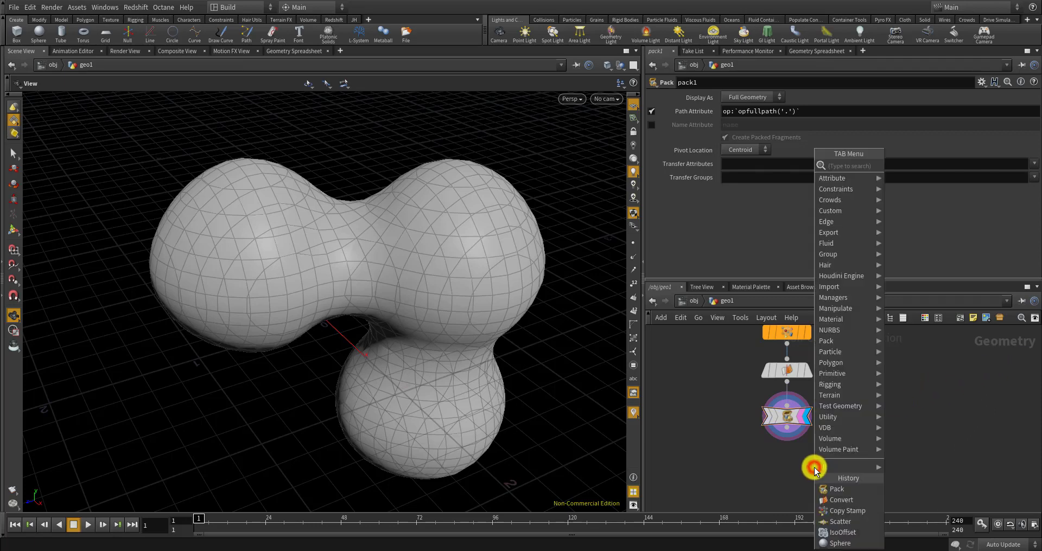
pyautogui.write('for')
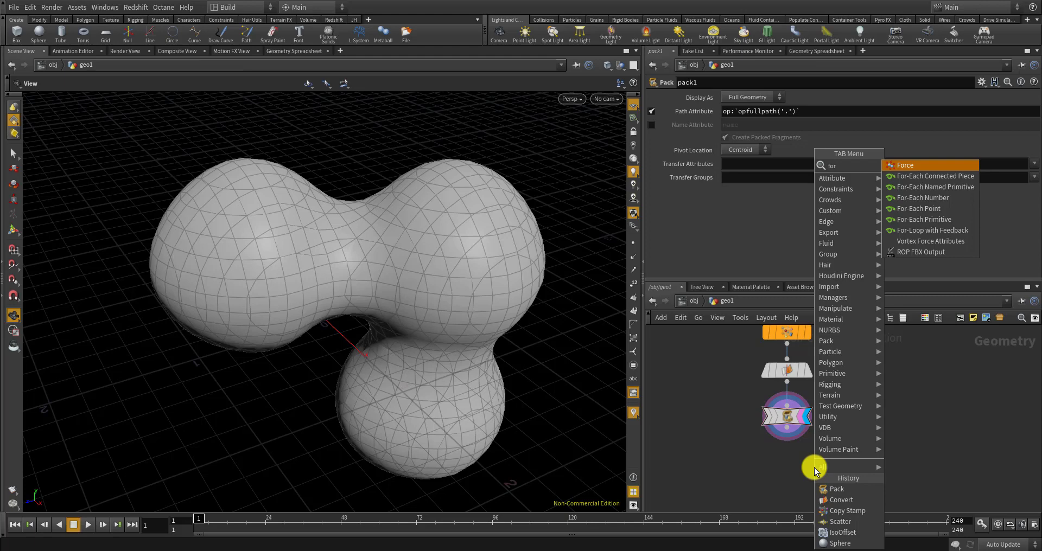
pyautogui.write('each')
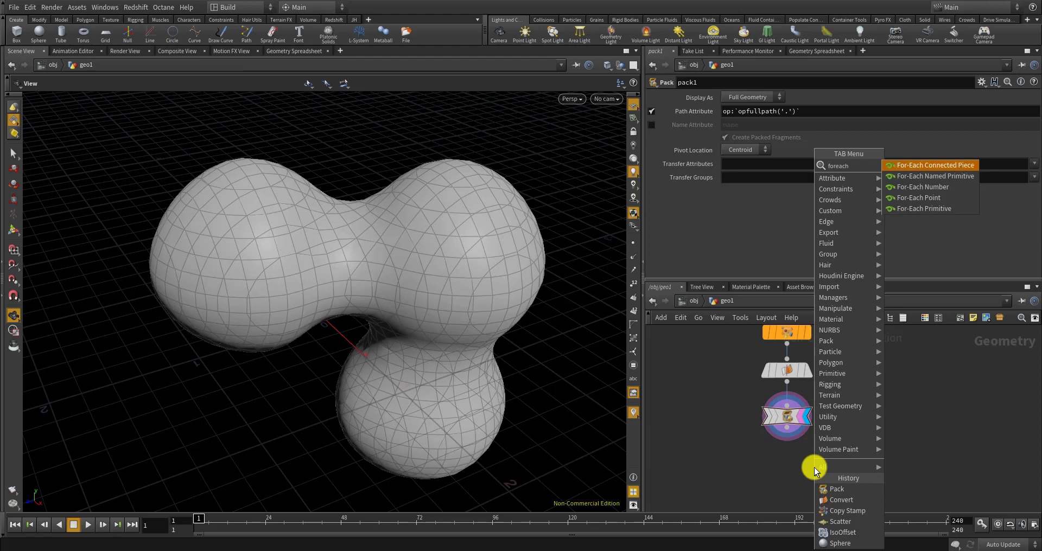
pyautogui.click(929, 208)
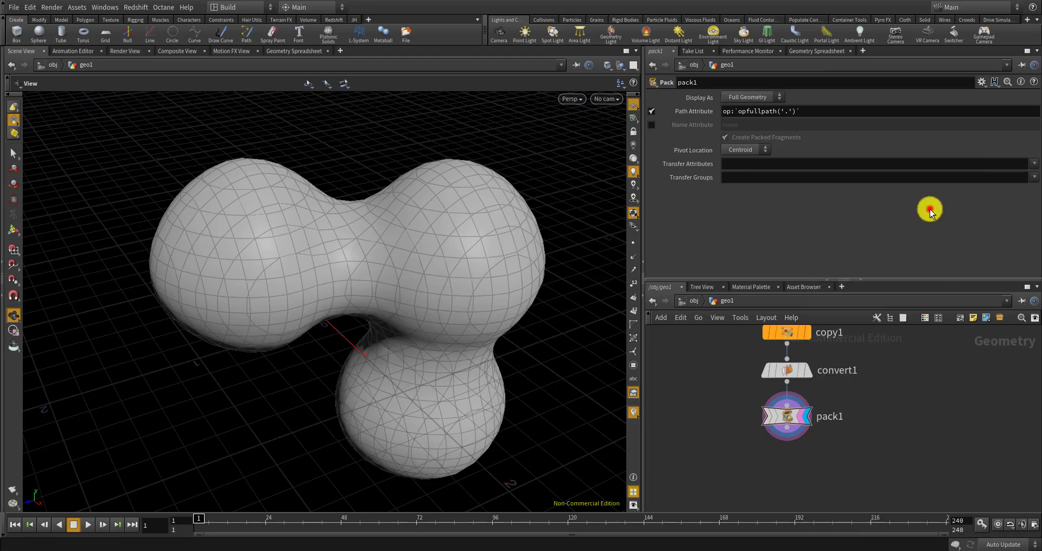
pyautogui.click(837, 483)
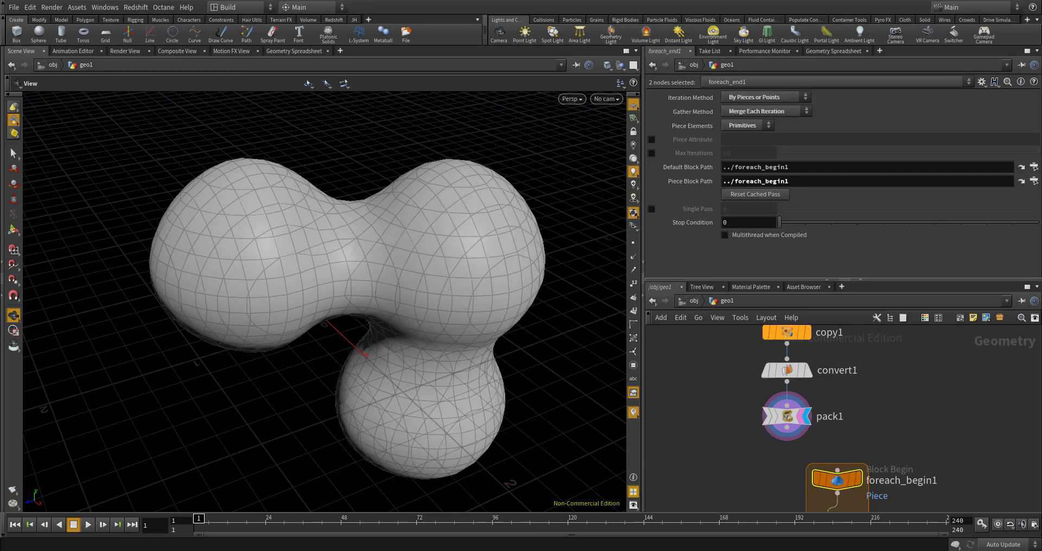
pyautogui.moveTo(919, 406); pyautogui.dragTo(936, 340, button='middle')
pyautogui.scroll(2, 891, 401)
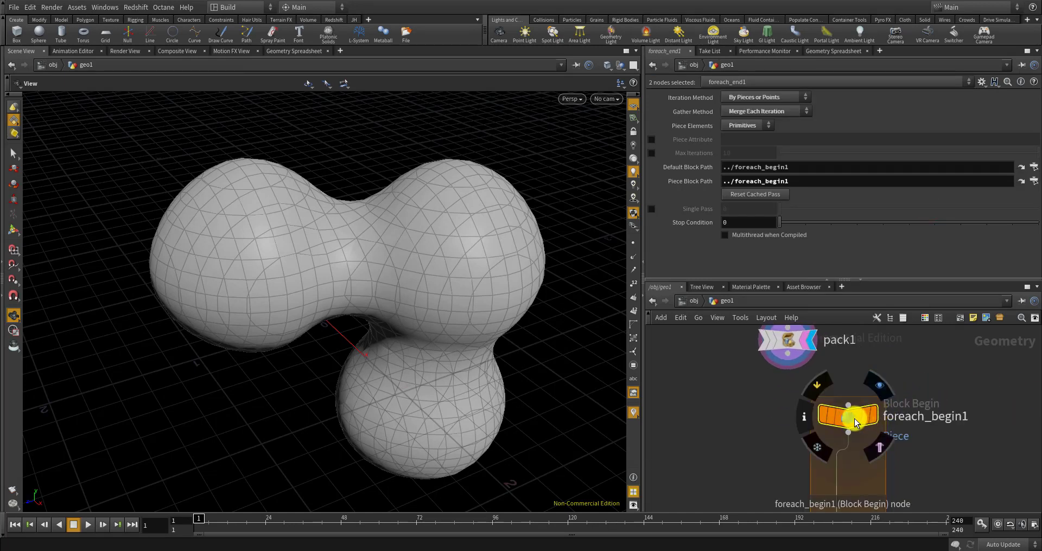
pyautogui.moveTo(854, 423); pyautogui.dragTo(808, 427)
pyautogui.moveTo(790, 360); pyautogui.dragTo(781, 434)
pyautogui.moveTo(850, 441); pyautogui.dragTo(834, 398, button='middle')
pyautogui.scroll(-1, 835, 404)
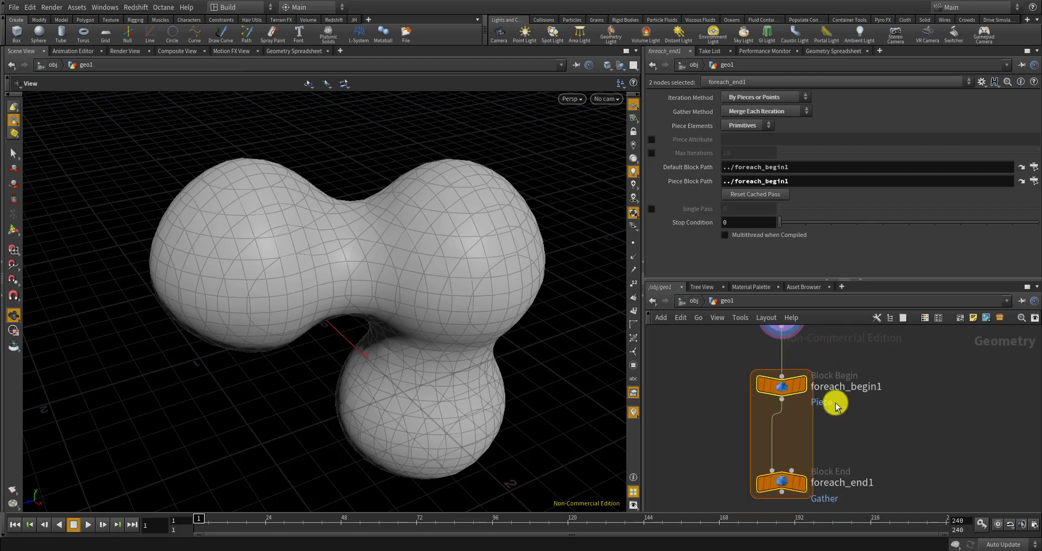
pyautogui.click(783, 388)
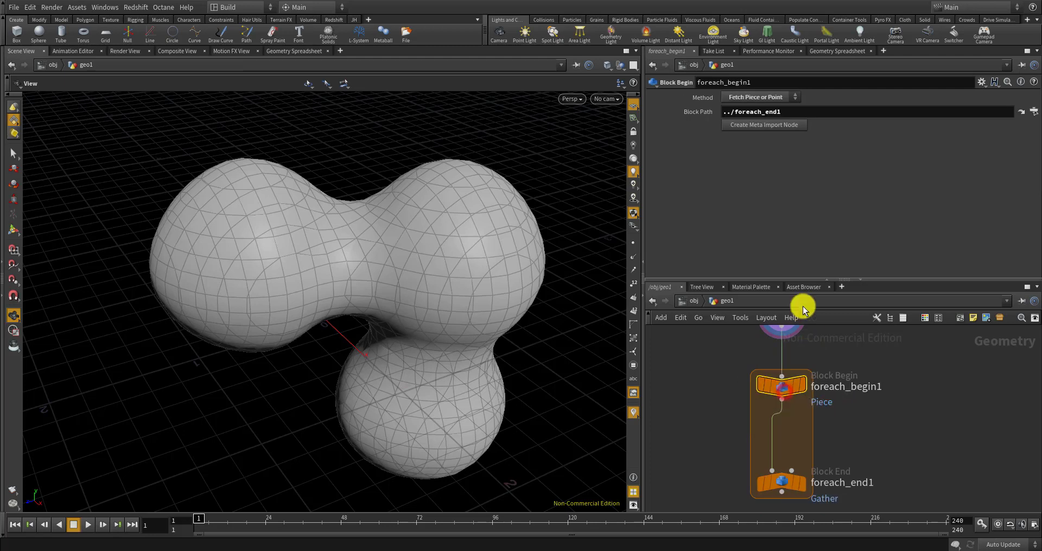
# Create the foreach_begin1_metadata1 import node and move foreach_end1 further down
pyautogui.click(758, 126)
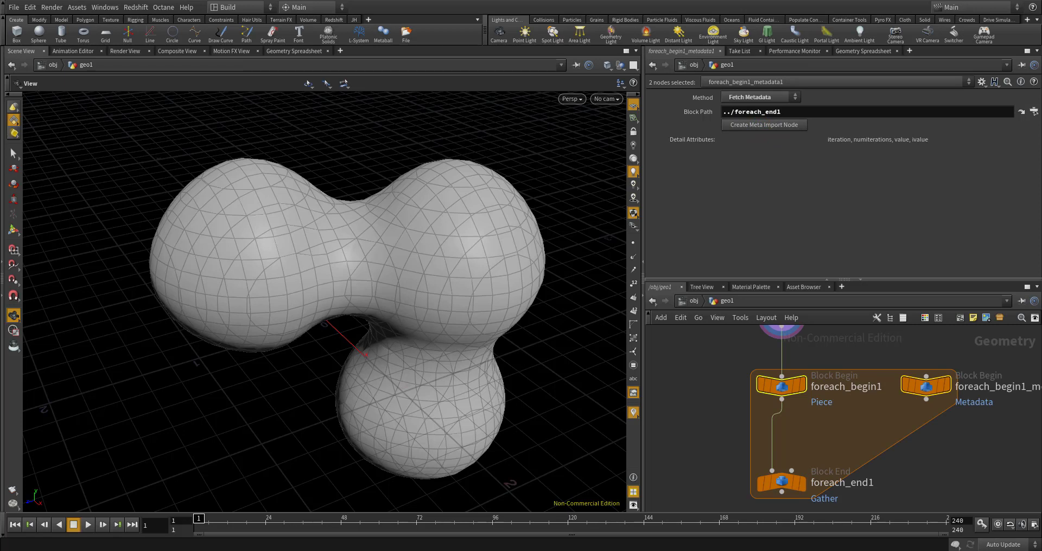
pyautogui.scroll(-4, 796, 433)
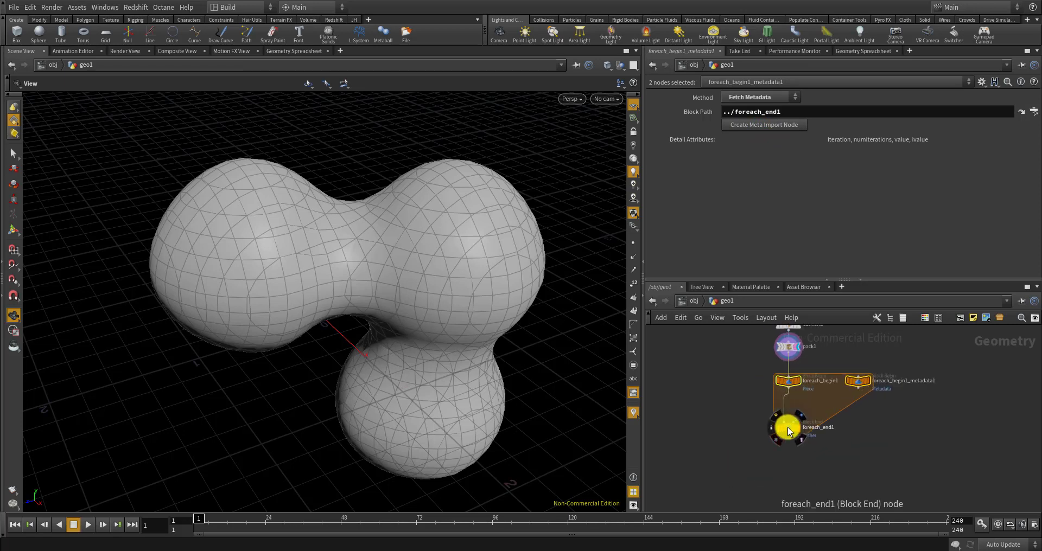
pyautogui.moveTo(787, 428); pyautogui.dragTo(789, 494)
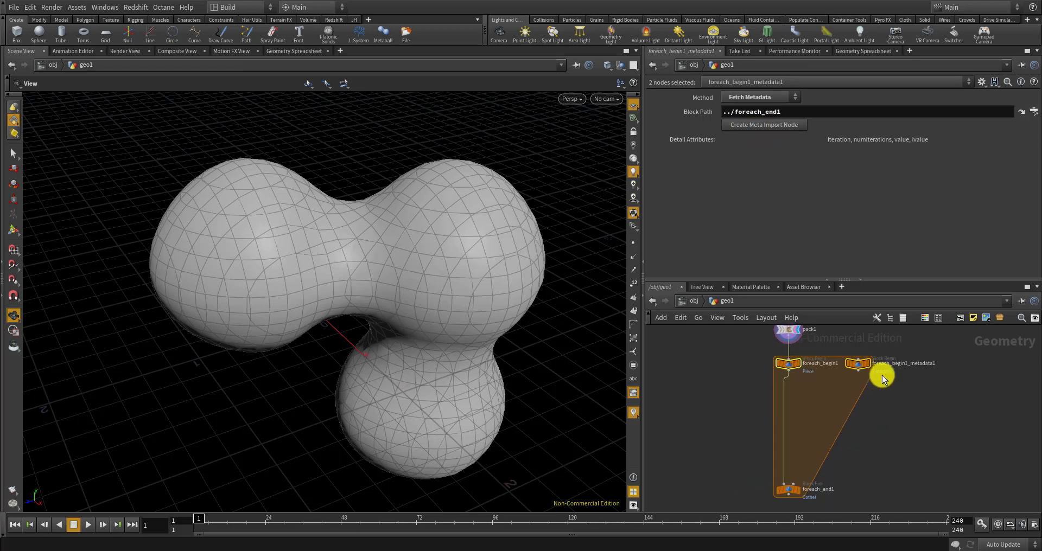
pyautogui.scroll(3, 869, 373)
# Show the metadata node's detail attributes (iteration 0, numiterations 1) in the Geometry Spreadsheet
pyautogui.click(849, 358)
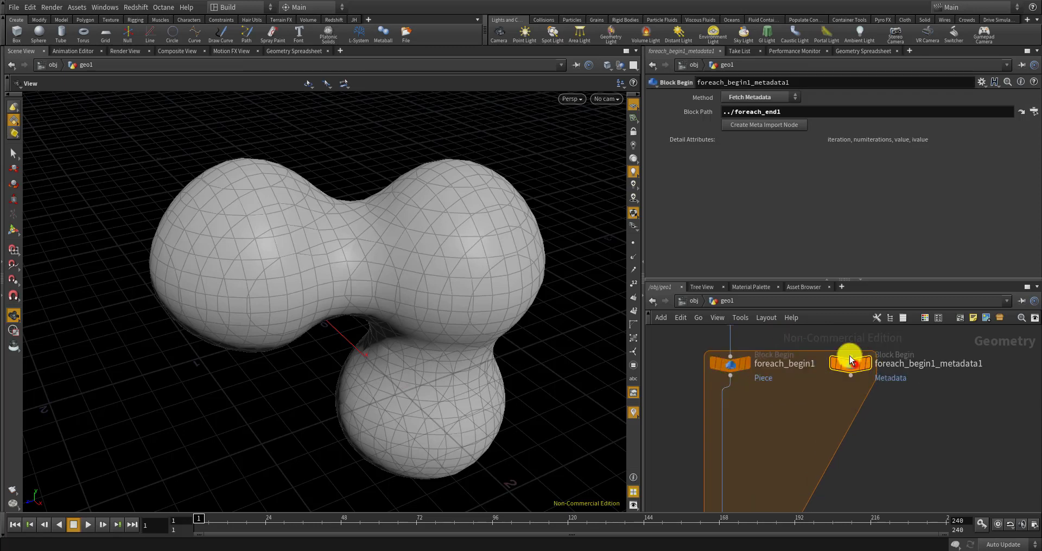
pyautogui.click(871, 50)
pyautogui.click(783, 83)
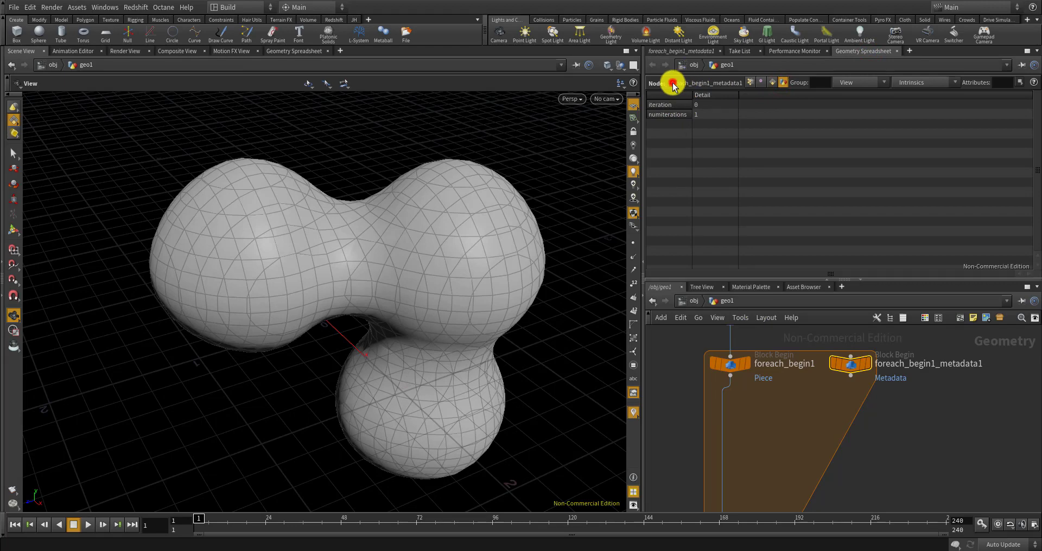
pyautogui.click(730, 363)
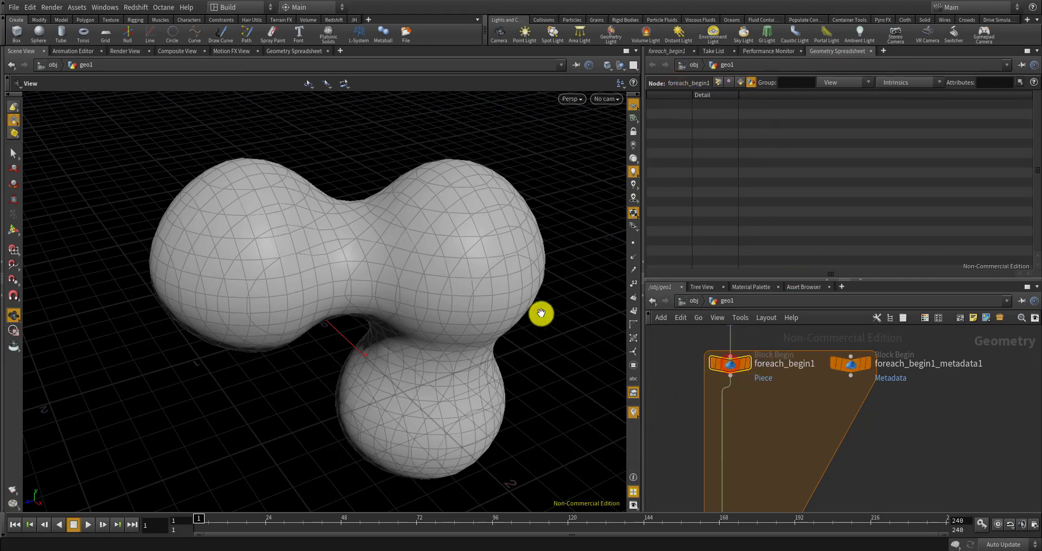
pyautogui.moveTo(363, 246); pyautogui.dragTo(279, 282, button='right')
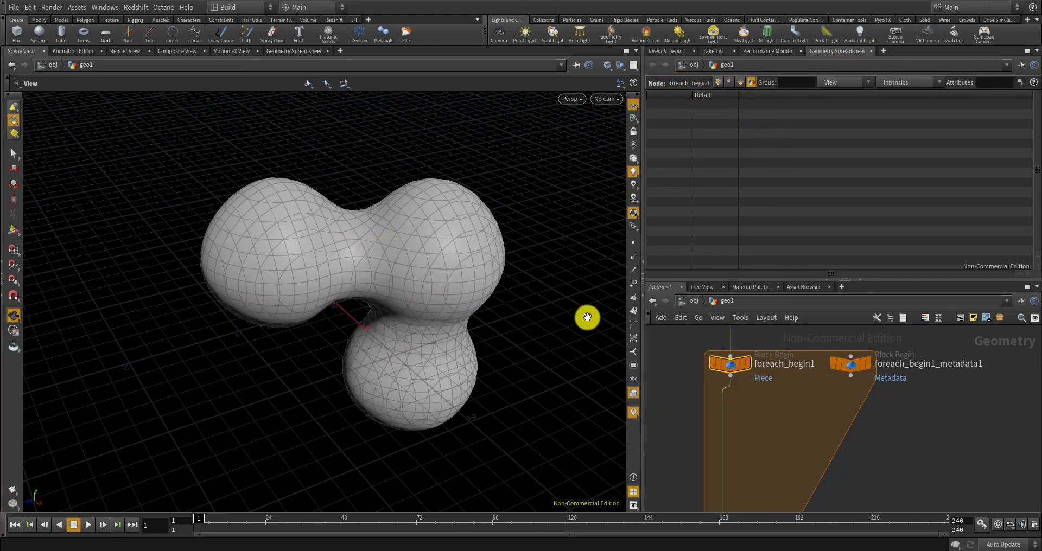
pyautogui.scroll(-3, 740, 428)
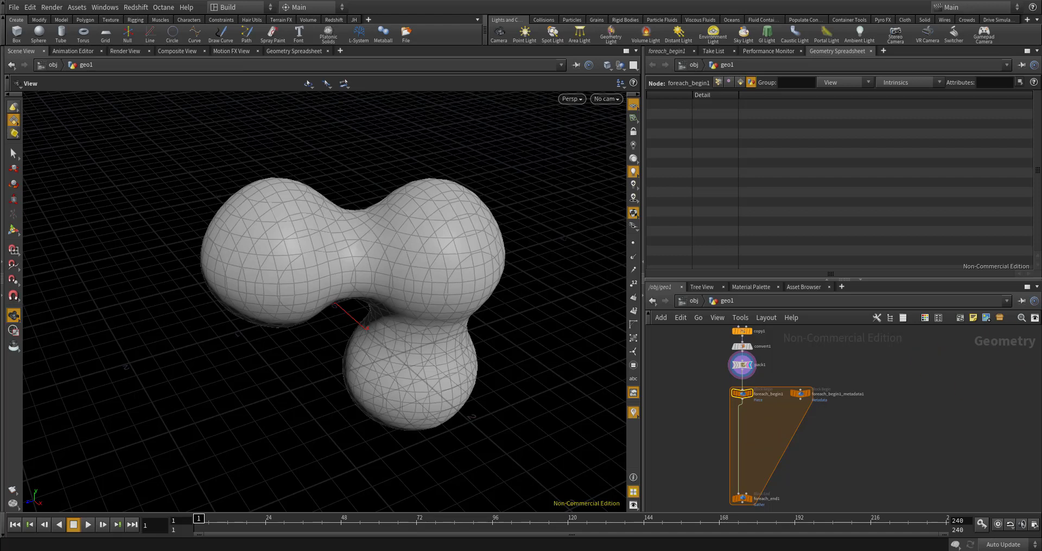
pyautogui.scroll(3, 733, 411)
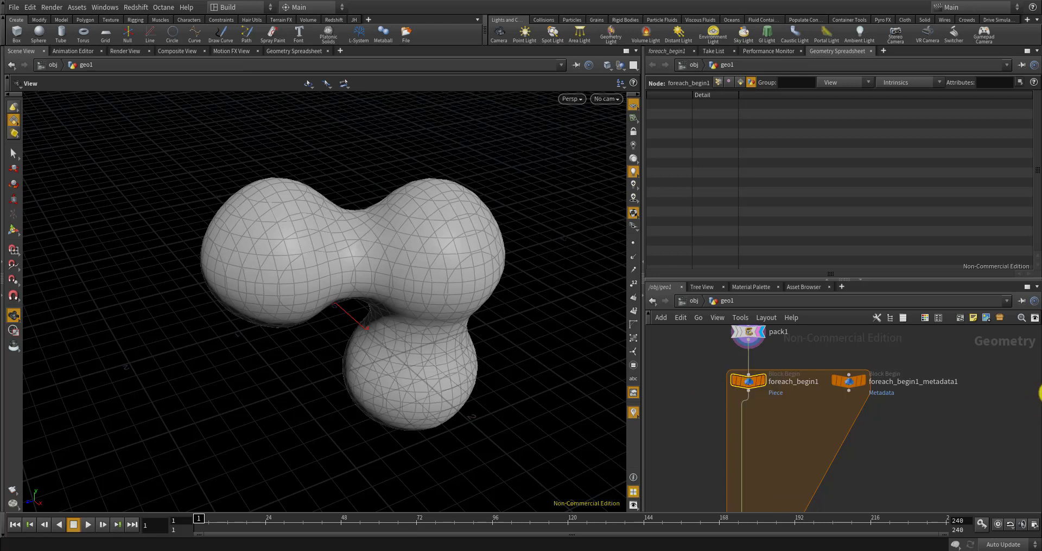
# Add an Unpack node (unpack1) inside the loop directly after foreach_begin1
pyautogui.press('Tab')
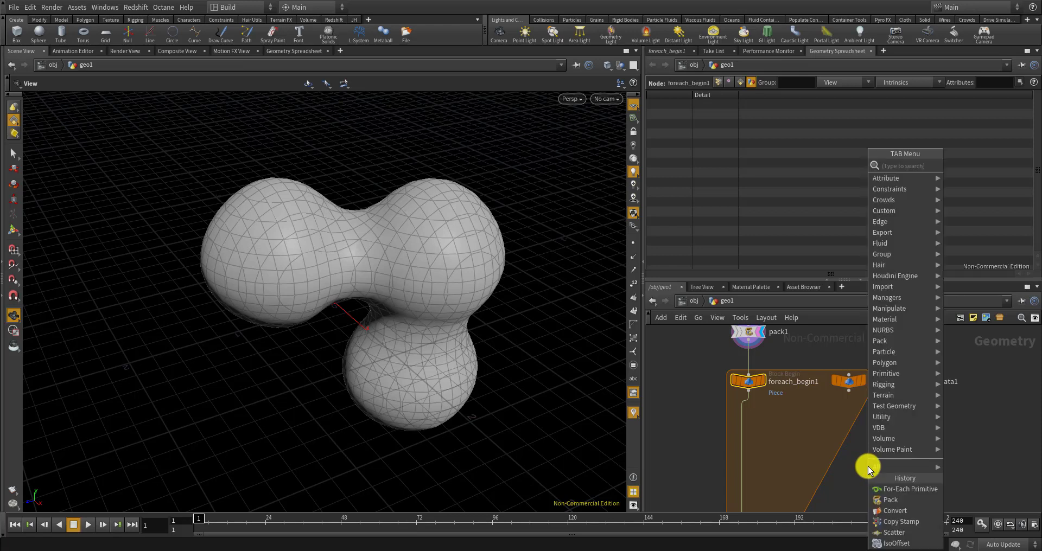
pyautogui.write('un')
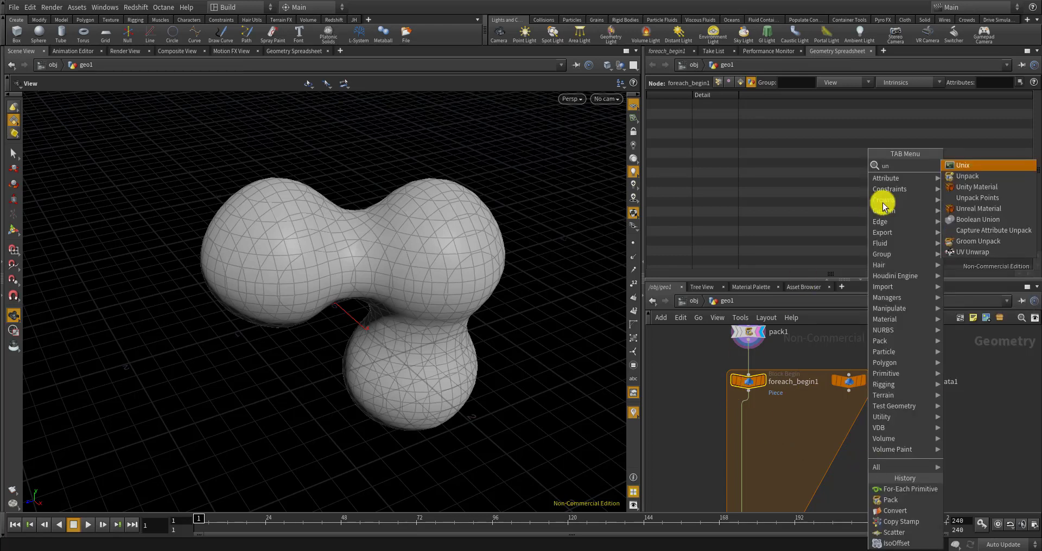
pyautogui.click(962, 177)
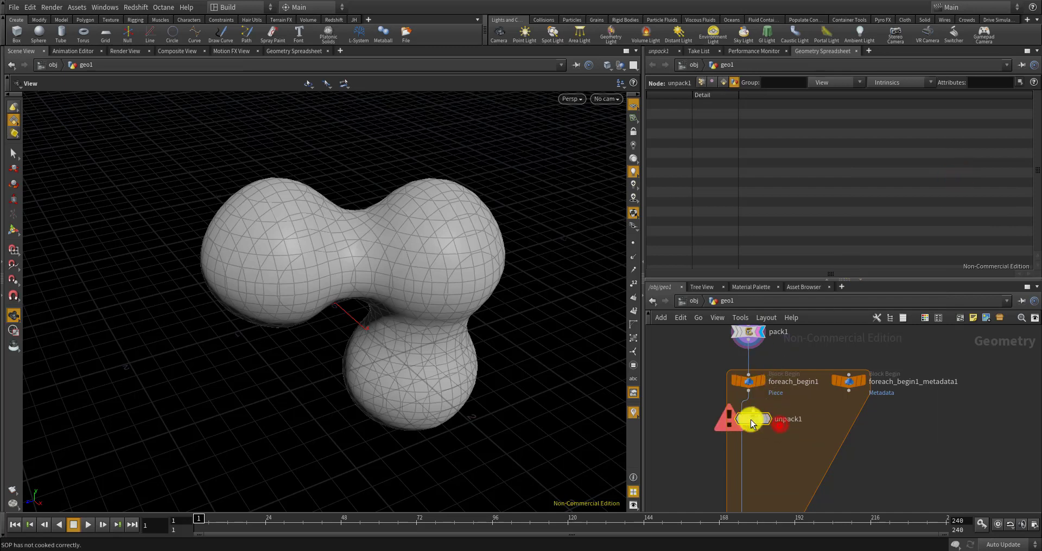
pyautogui.click(746, 421)
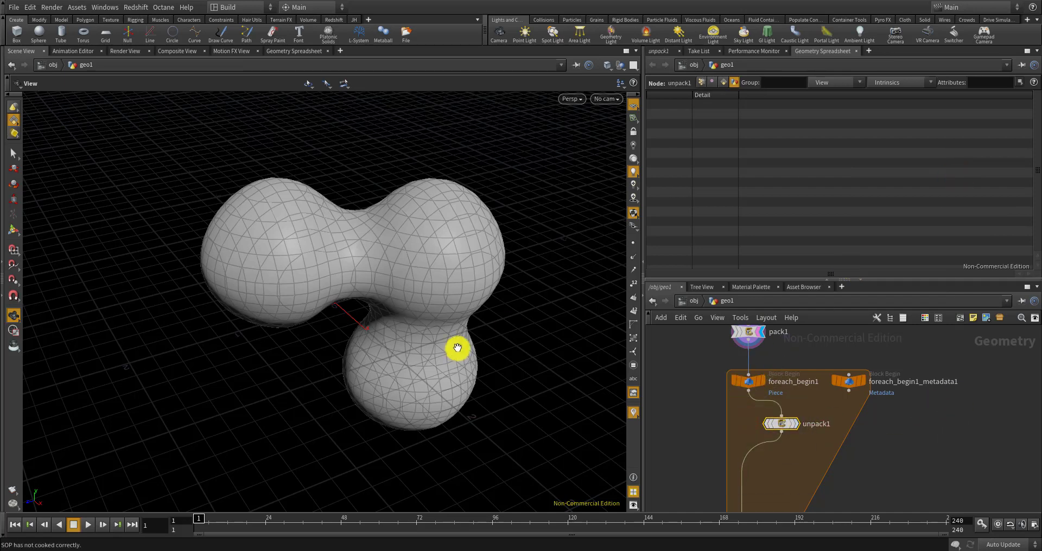
pyautogui.moveTo(405, 307)
pyautogui.mouseDown()
pyautogui.moveTo(438, 284)
pyautogui.moveTo(410, 290)
pyautogui.mouseUp()
pyautogui.scroll(-2, 405, 294)
pyautogui.scroll(-2, 405, 294)
pyautogui.scroll(4, 405, 293)
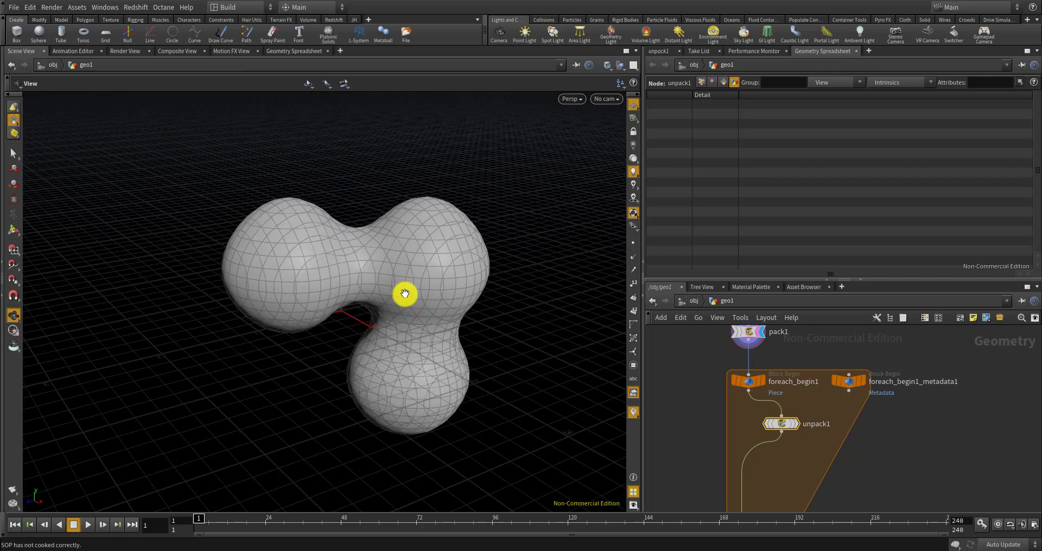
pyautogui.scroll(-4, 408, 289)
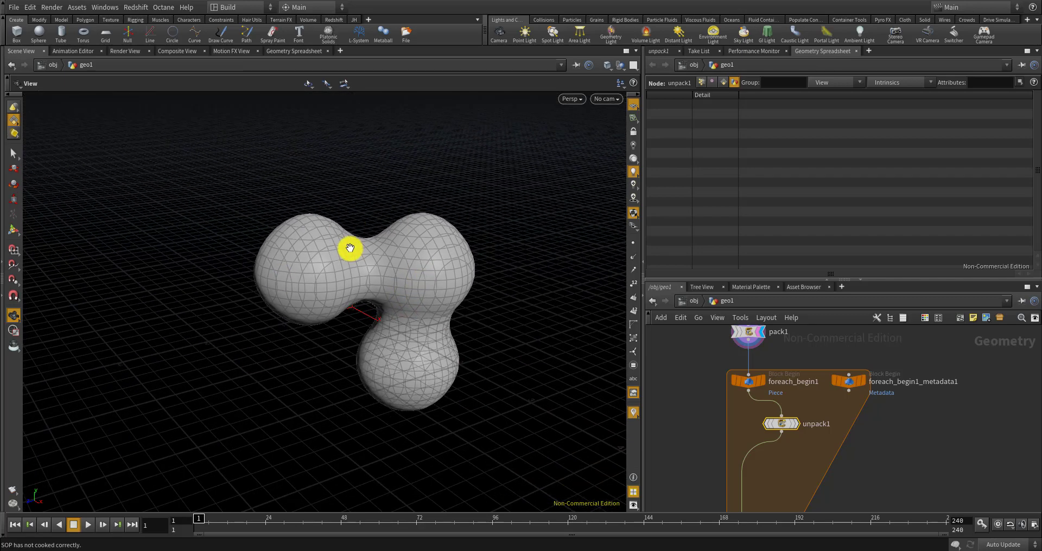
pyautogui.moveTo(788, 425)
pyautogui.scroll(3, 788, 425)
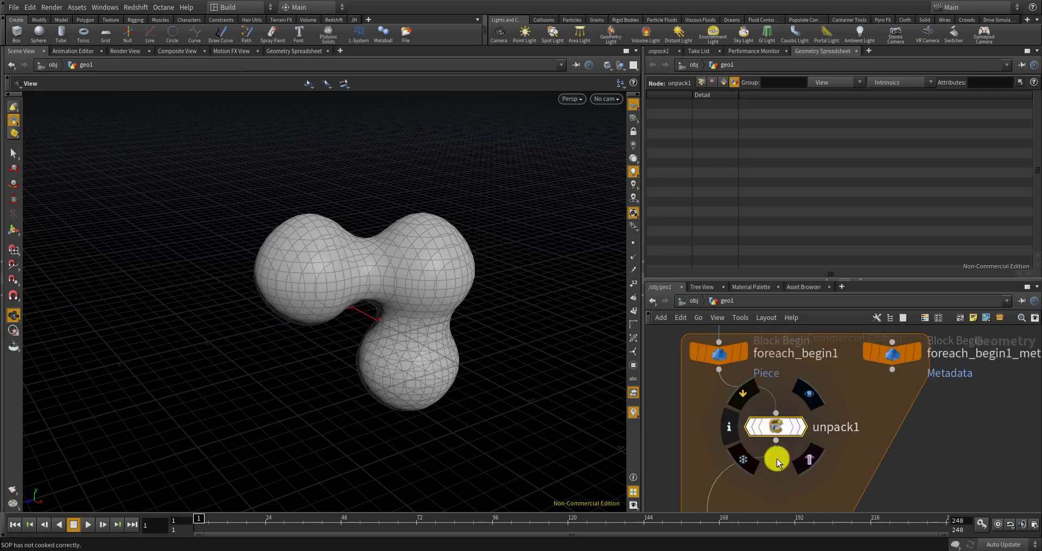
pyautogui.scroll(-4, 777, 461)
pyautogui.scroll(3, 820, 439)
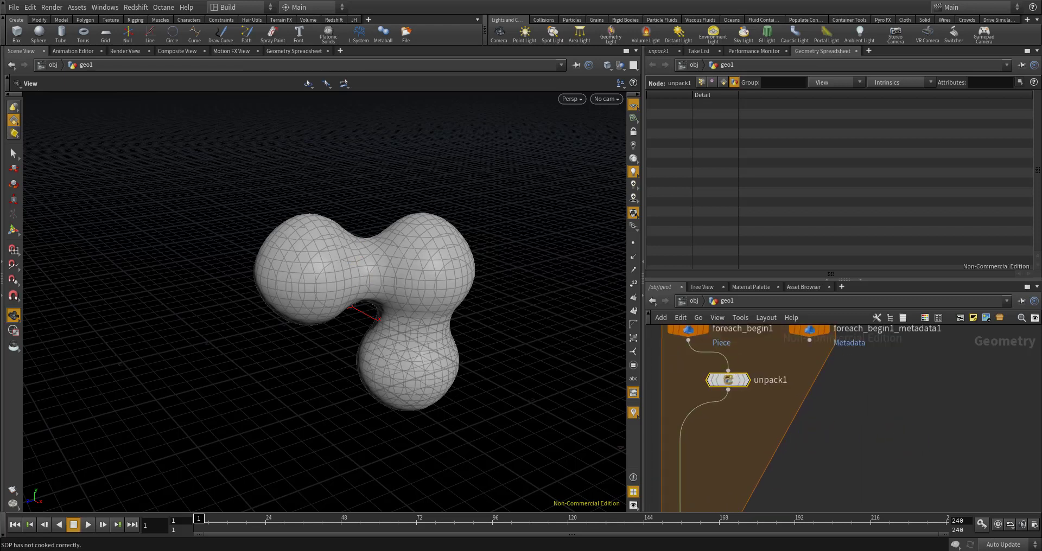
# Add a Measure node (measure1) onto the wire below unpack1
pyautogui.press('Tab')
pyautogui.write('me')
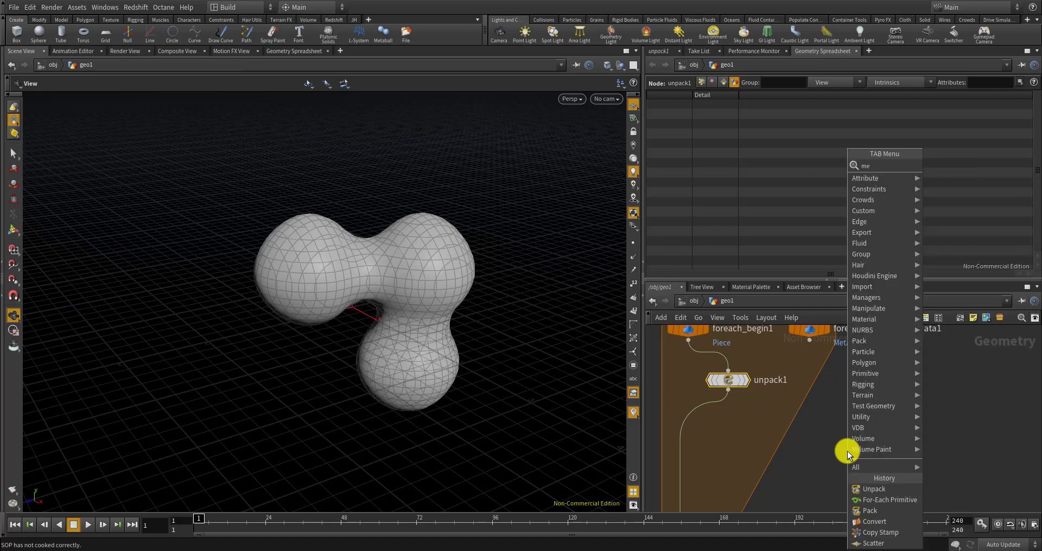
pyautogui.write('as')
pyautogui.press('Return')
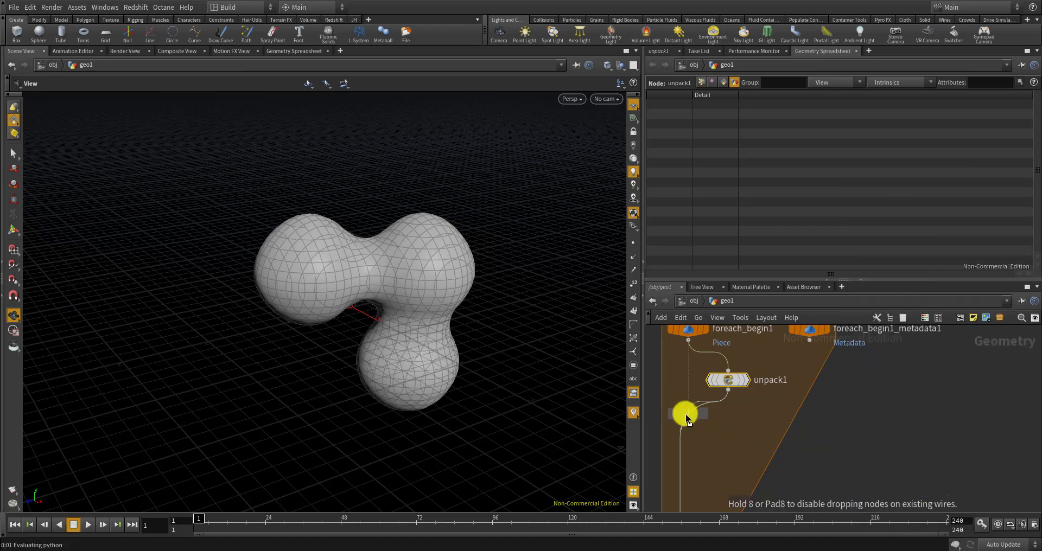
pyautogui.click(686, 415)
pyautogui.moveTo(685, 424); pyautogui.dragTo(729, 425)
# Set measure1's type to Area and list per-primitive area values in the spreadsheet
pyautogui.click(661, 51)
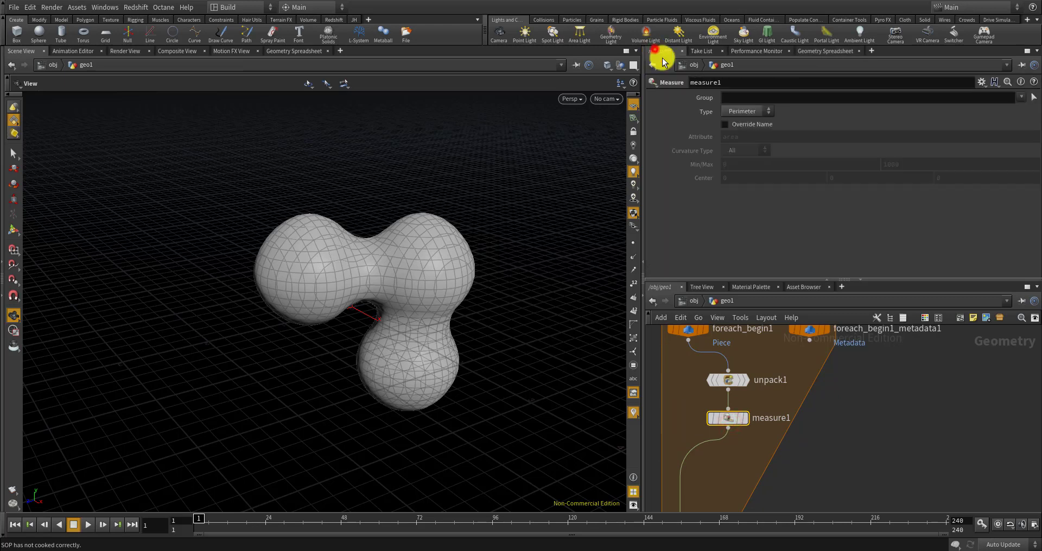
pyautogui.click(730, 111)
pyautogui.click(741, 135)
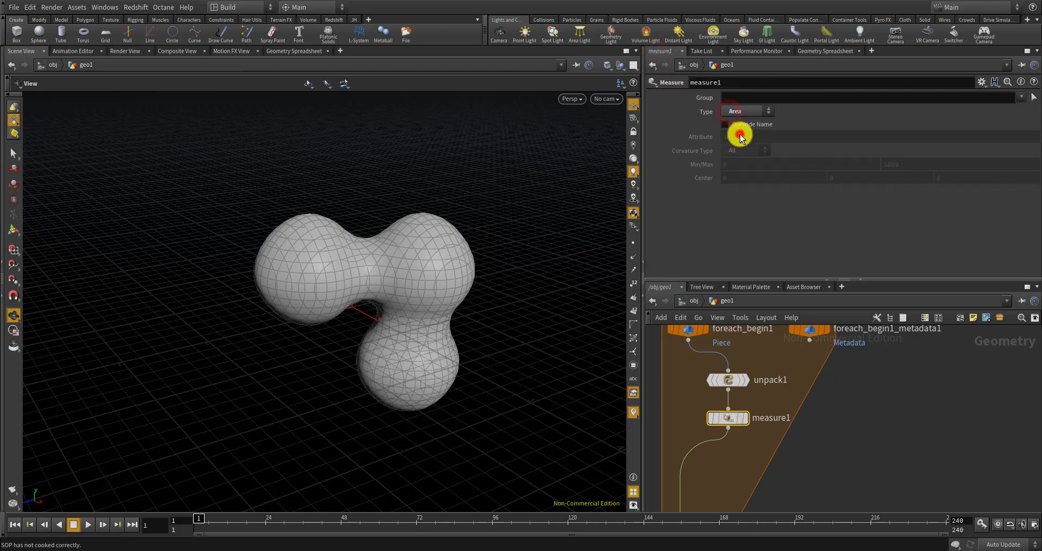
pyautogui.click(824, 51)
pyautogui.click(724, 83)
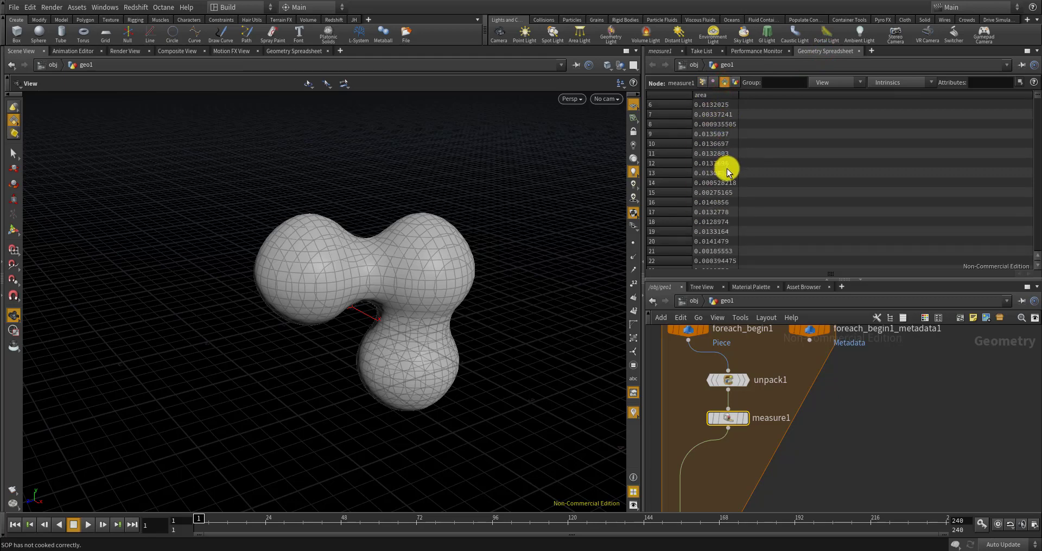
pyautogui.scroll(-5, 725, 167)
pyautogui.scroll(-8, 720, 167)
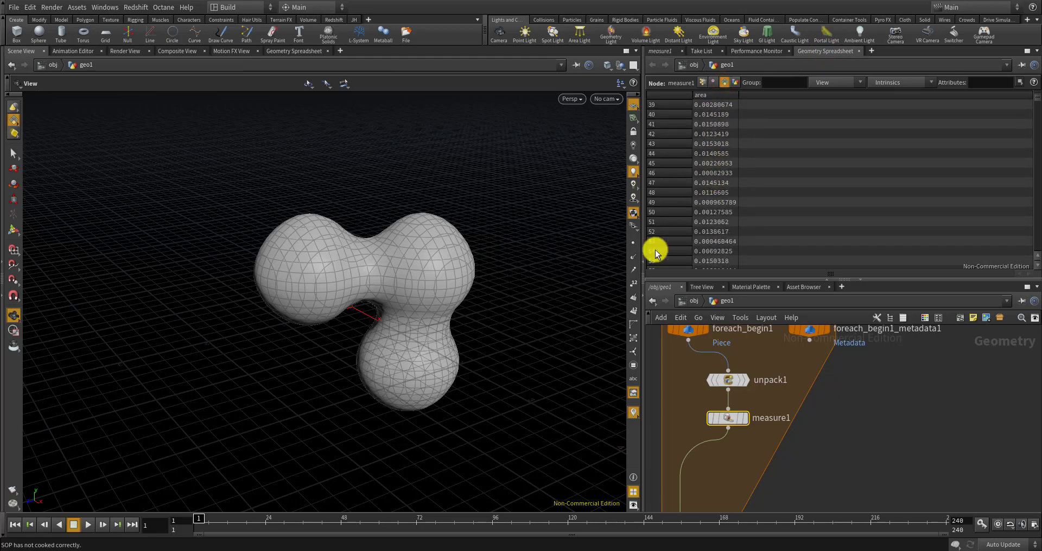
pyautogui.scroll(5, 418, 244)
pyautogui.scroll(3, 423, 235)
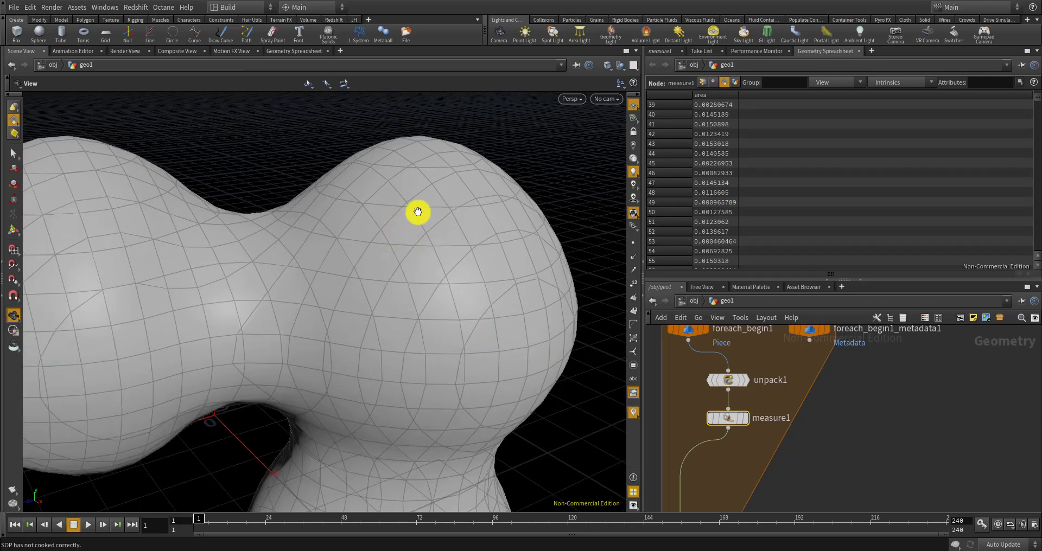
pyautogui.scroll(-8, 432, 235)
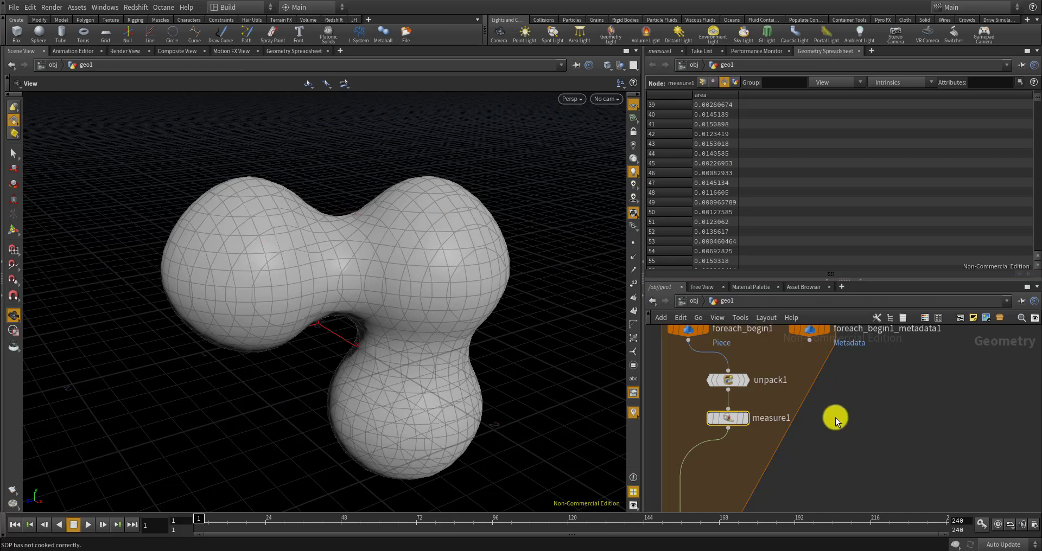
# Add an Attribute Wrangle (attribwrangle1) wired below measure1, cancelling an accidental distant light
pyautogui.press('Tab')
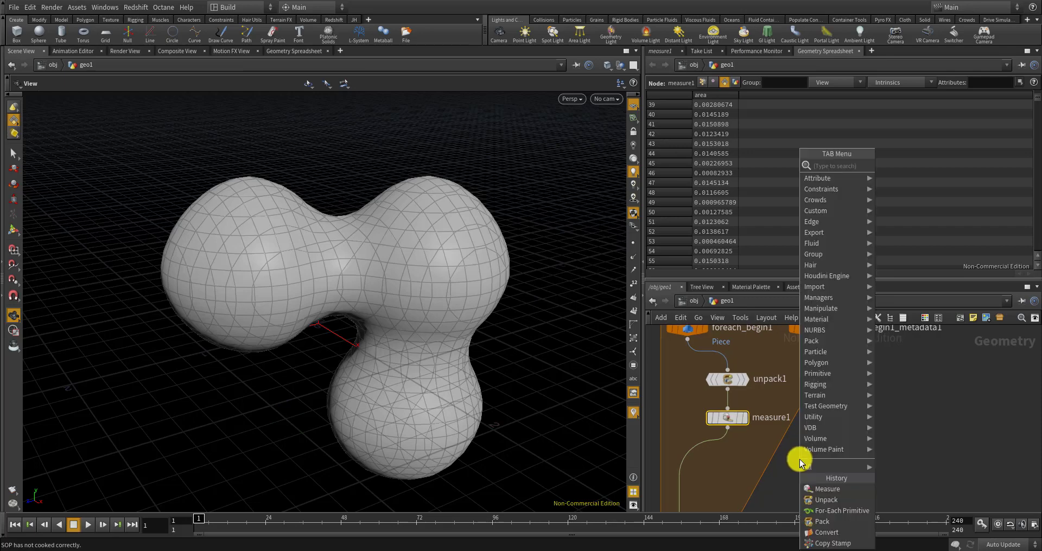
pyautogui.write('attrib')
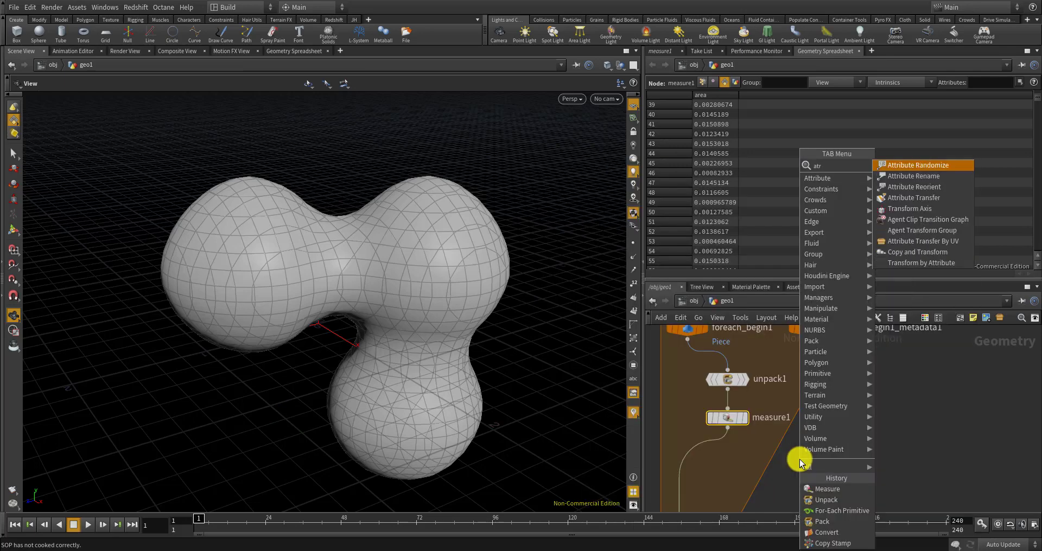
pyautogui.write('ute wran')
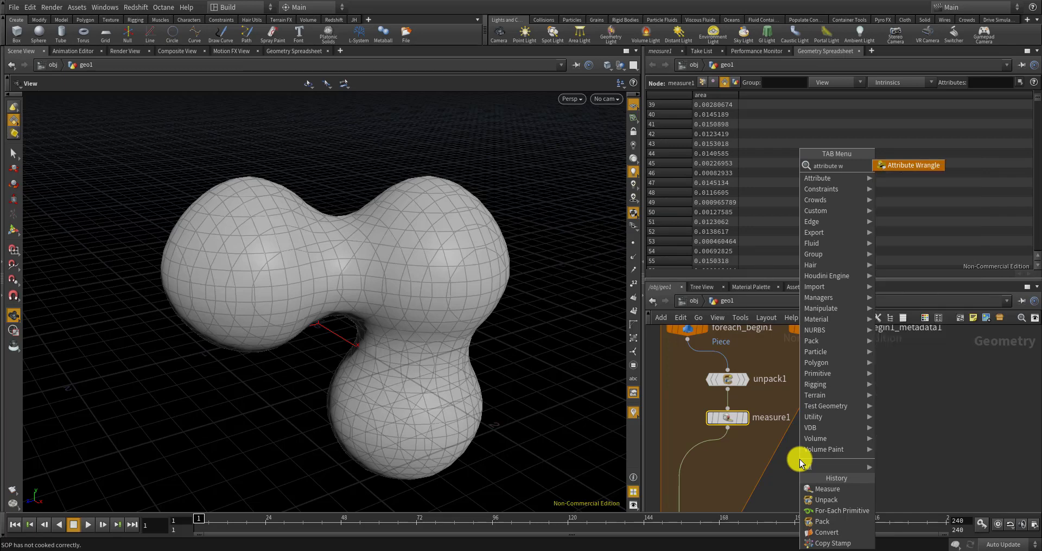
pyautogui.press('Return')
pyautogui.click(692, 451)
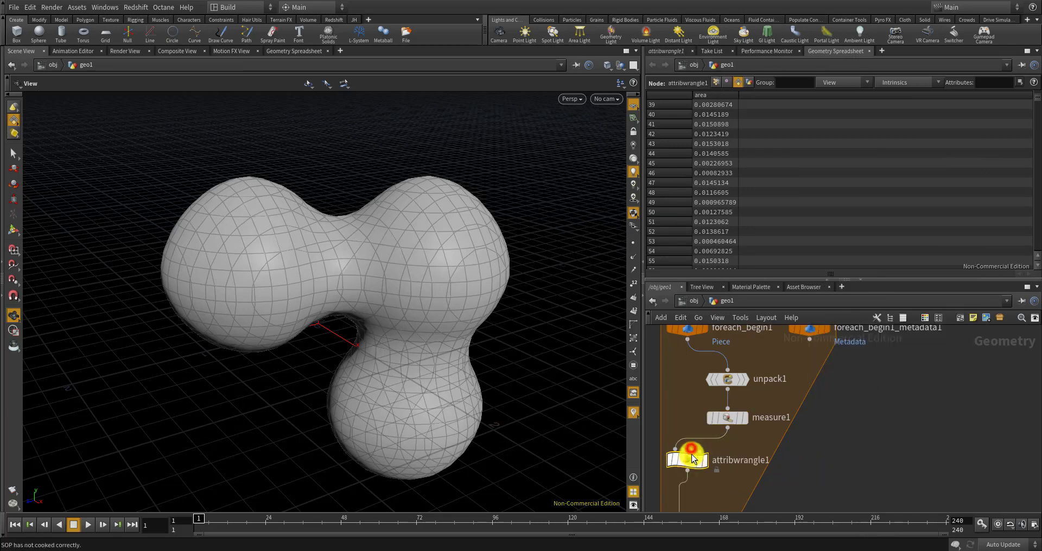
pyautogui.moveTo(693, 456); pyautogui.dragTo(730, 457)
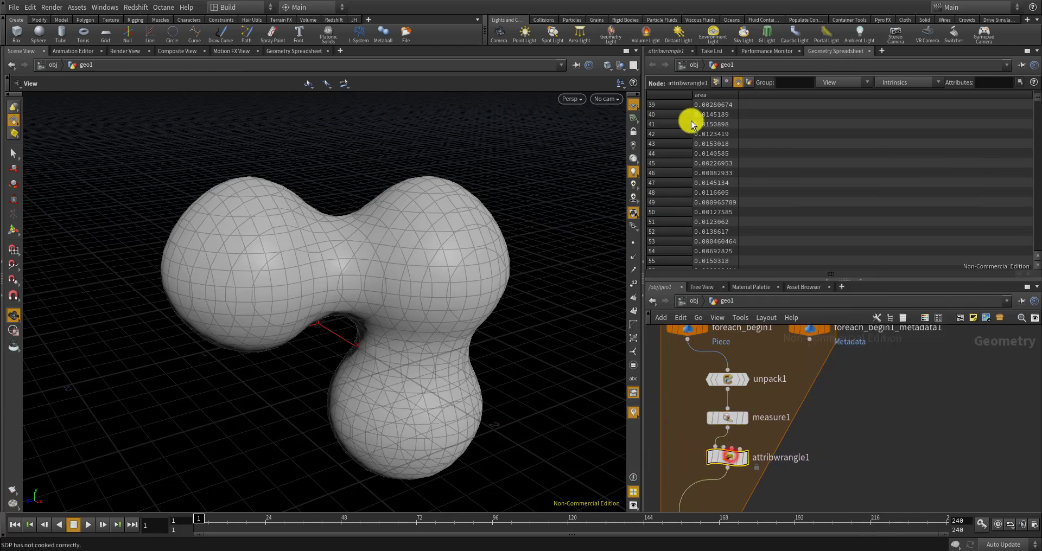
pyautogui.click(666, 44)
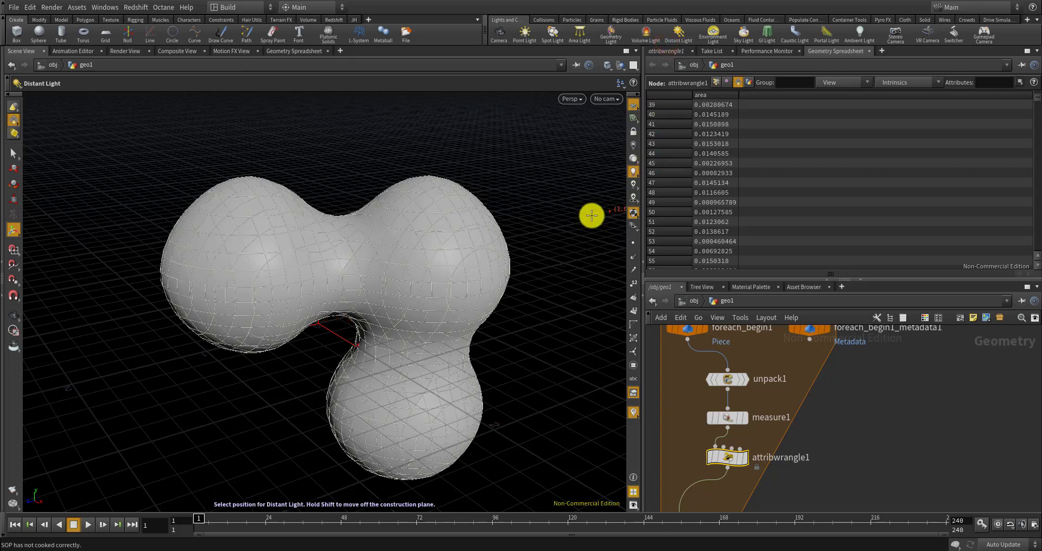
pyautogui.press('Escape')
# Set attribwrangle1's Run Over to Detail (only once)
pyautogui.click(662, 50)
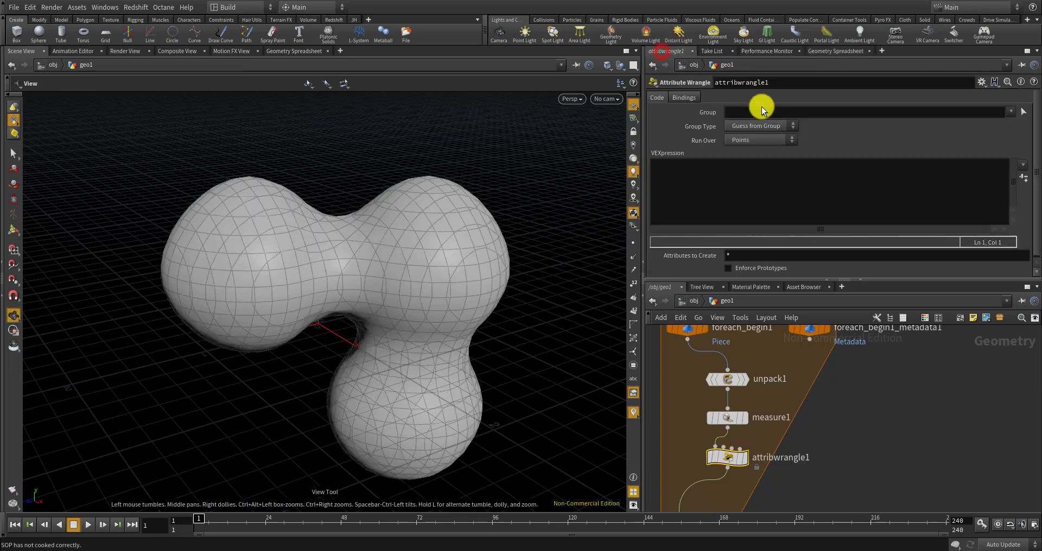
pyautogui.click(749, 140)
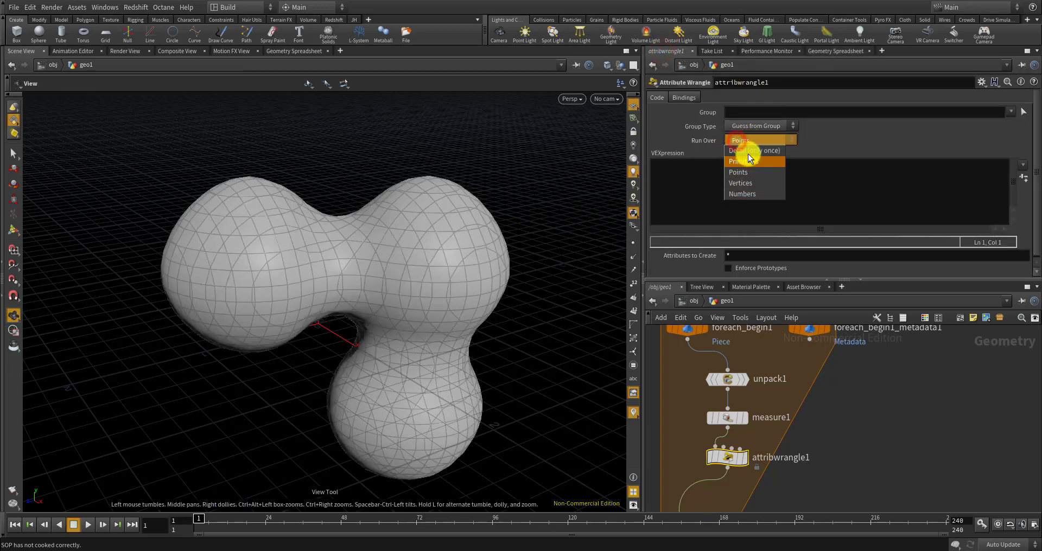
pyautogui.click(748, 152)
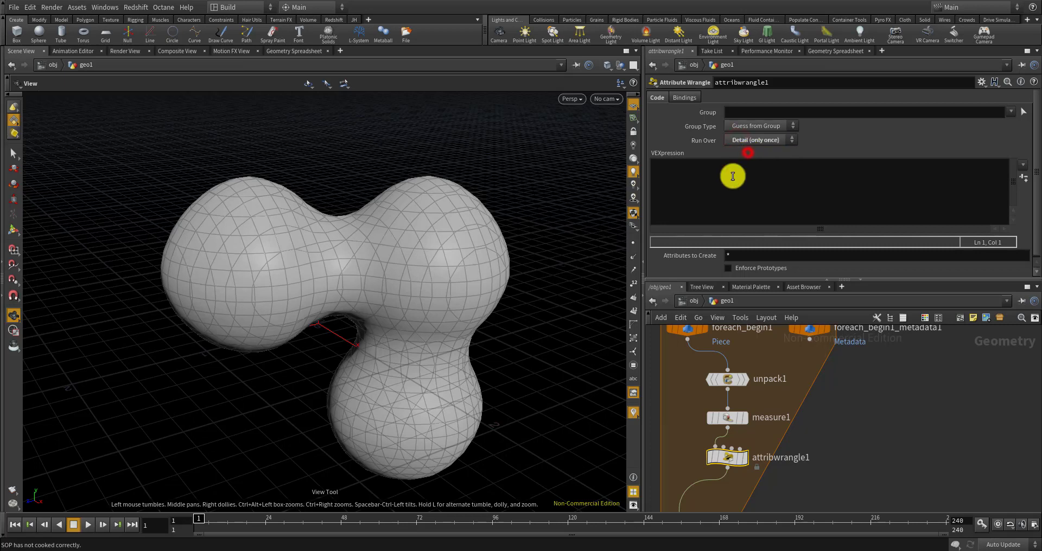
# Write VEX declaring float area = 0 and a loop over nprimitives(0) adding prim(0,"area",i)
pyautogui.click(778, 175)
pyautogui.write('fl')
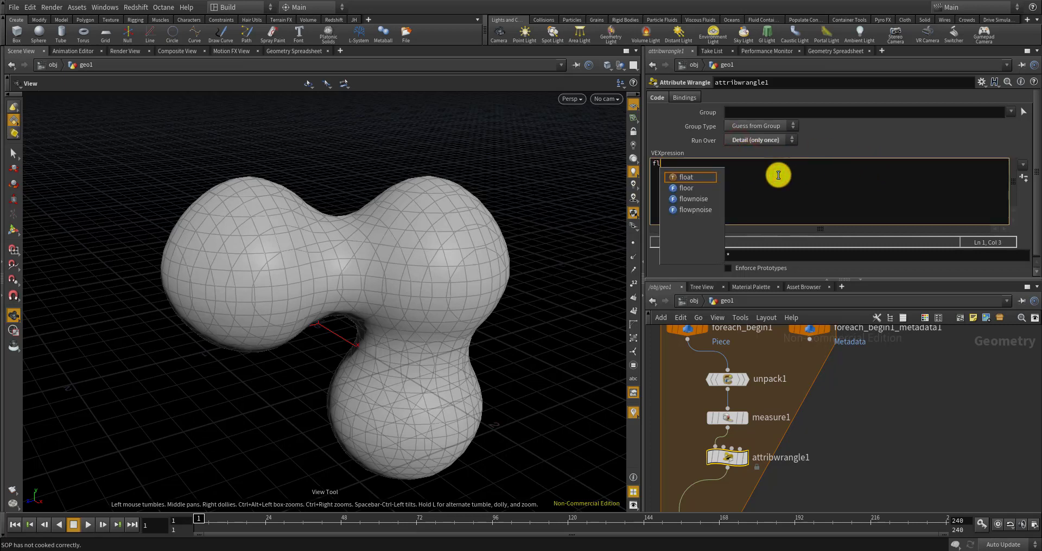
pyautogui.press('BackSpace')
pyautogui.write('oat')
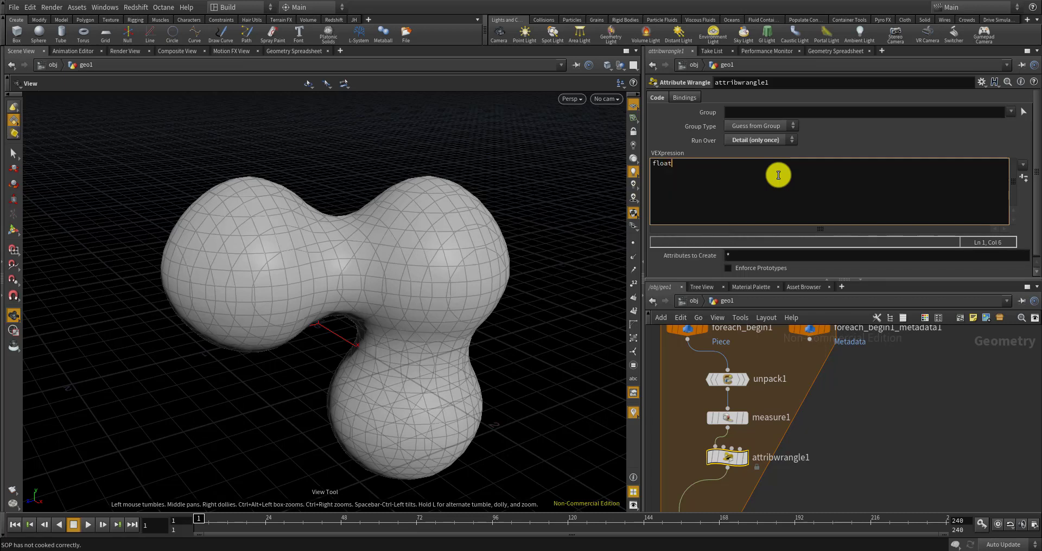
pyautogui.write(' area = 0;')
pyautogui.press('Return')
pyautogui.press('Return')
pyautogui.write('for(int i=0; nprim')
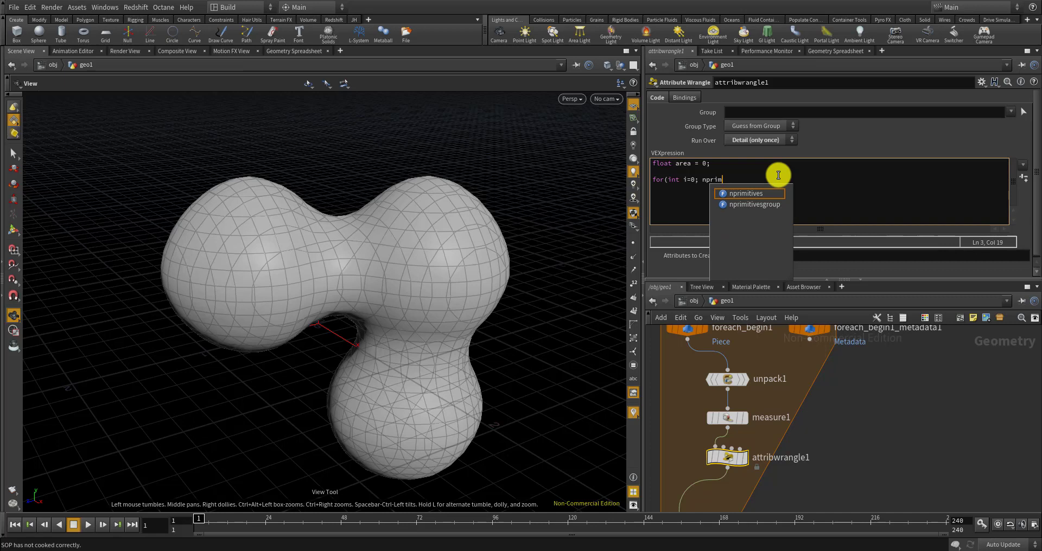
pyautogui.write('s')
pyautogui.press('BackSpace')
pyautogui.press('BackSpace')
pyautogui.write('m')
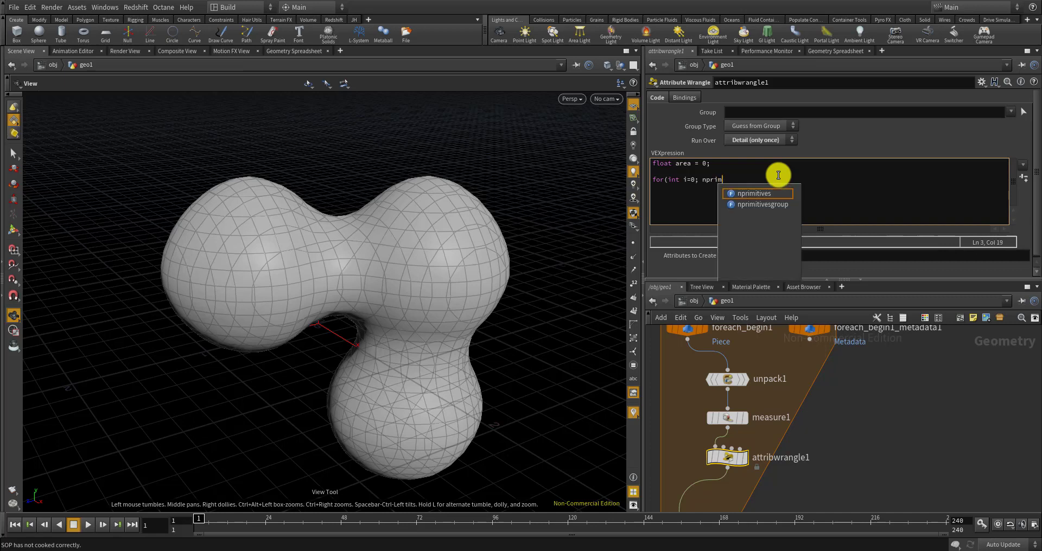
pyautogui.write('itives(0); i++){')
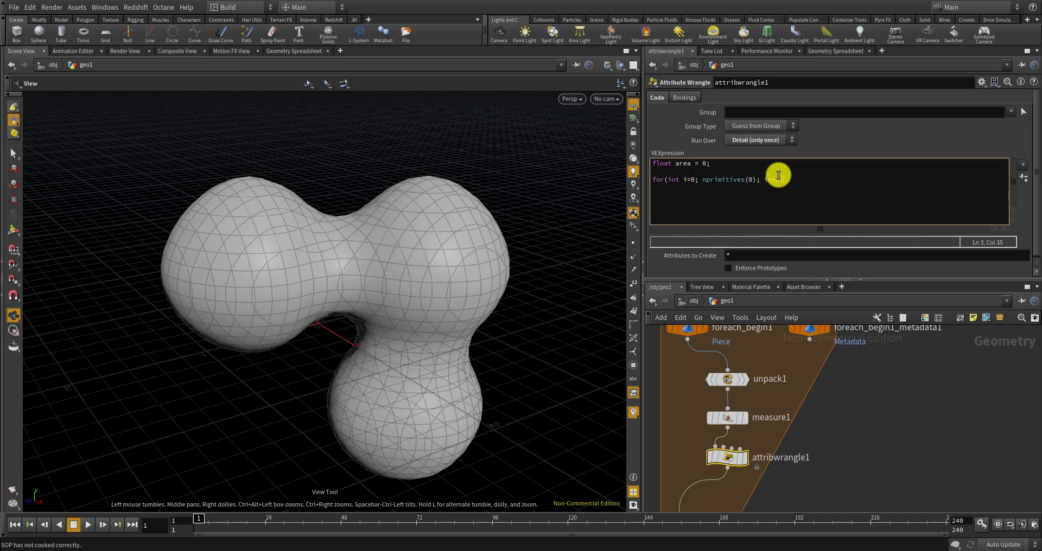
pyautogui.press('Return')
pyautogui.write('}')
pyautogui.write('rim(')
pyautogui.write('0, "arear')
pyautogui.write(')+')
# Add f@total_area = area; after the loop and recook the wrangle
pyautogui.click(760, 196)
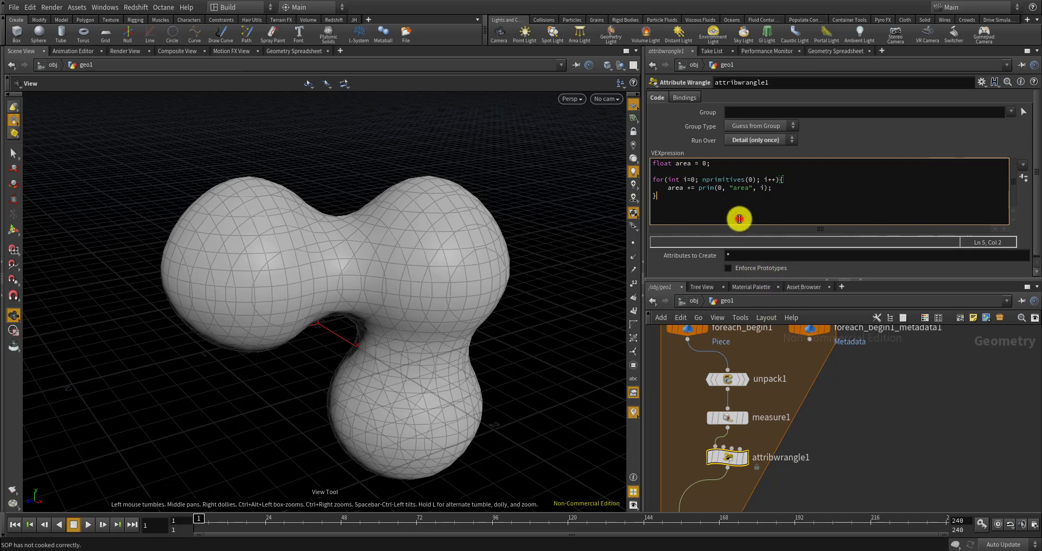
pyautogui.press('Return')
pyautogui.press('Return')
pyautogui.write('f@total_ra')
pyautogui.press('BackSpace')
pyautogui.press('BackSpace')
pyautogui.press('BackSpace')
pyautogui.write('area = t')
pyautogui.press('BackSpace')
pyautogui.write('area;')
pyautogui.click(826, 392)
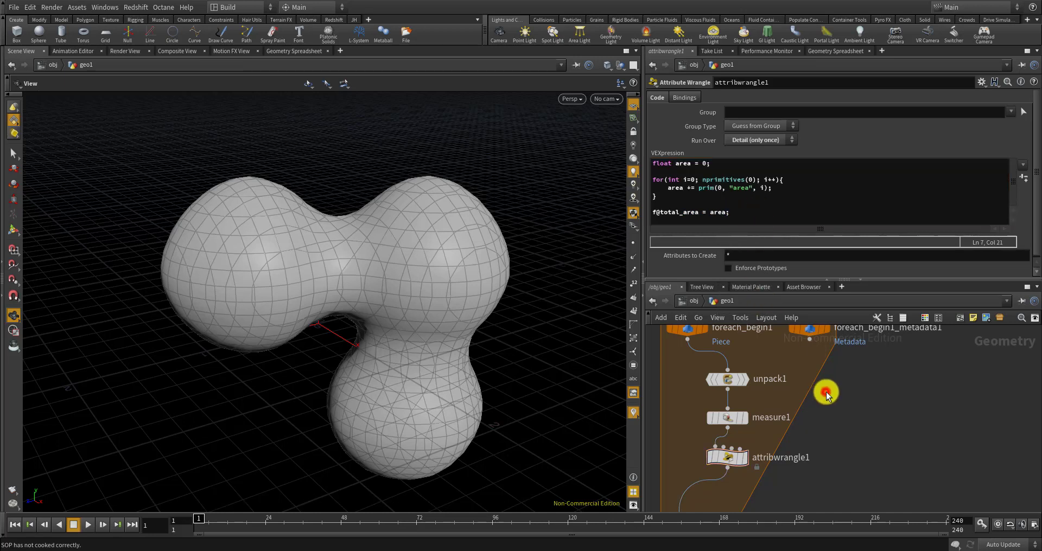
pyautogui.click(745, 464)
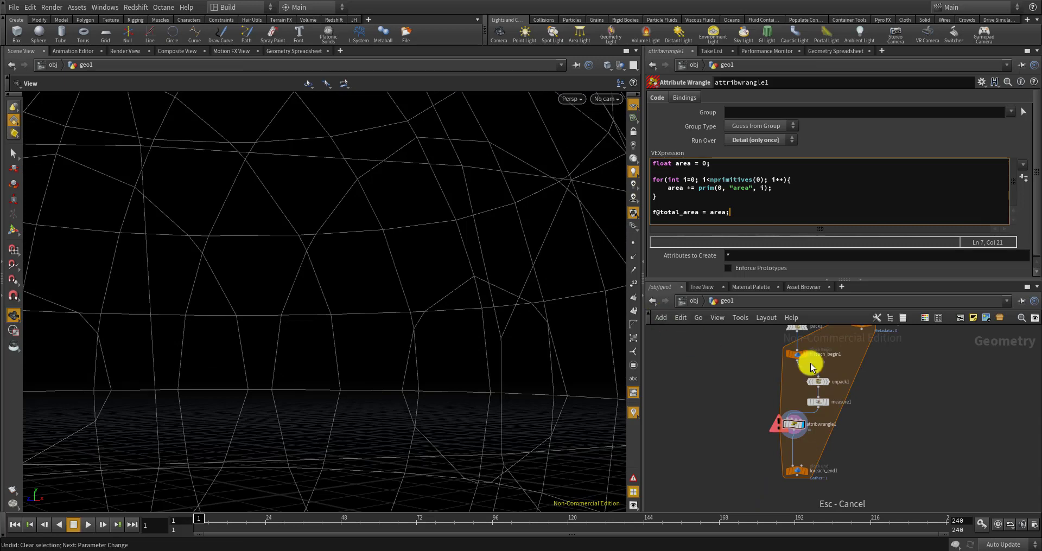
# Apply the corrected code and check detail attribute total_area reads 16.7205
pyautogui.click(925, 397)
pyautogui.scroll(5, 802, 475)
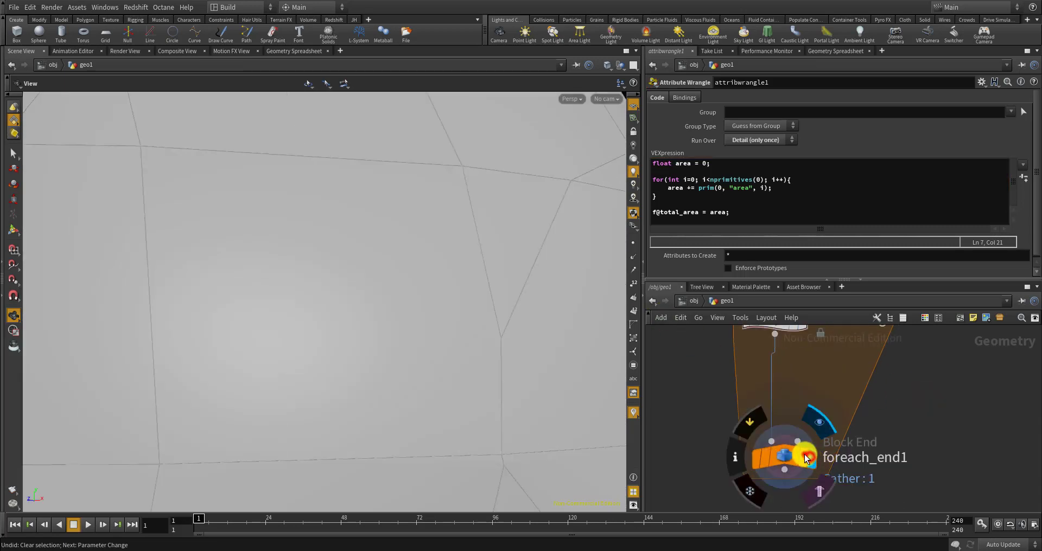
pyautogui.scroll(-3, 780, 393)
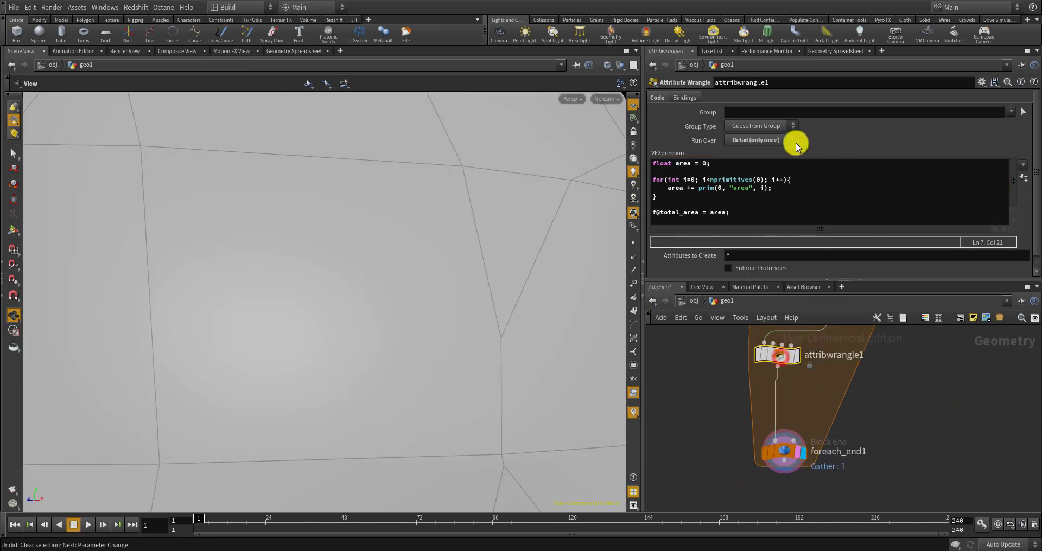
pyautogui.click(821, 52)
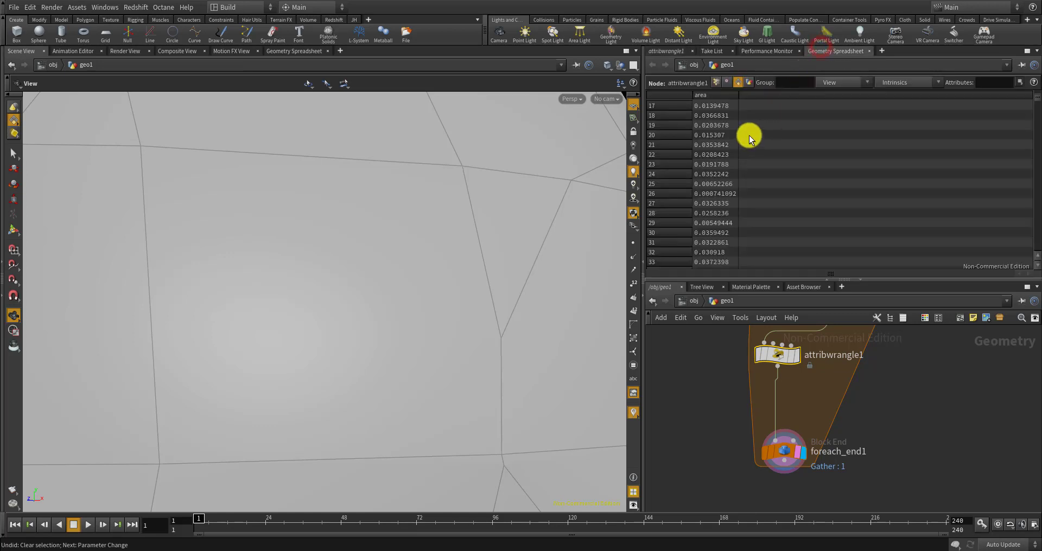
pyautogui.click(748, 81)
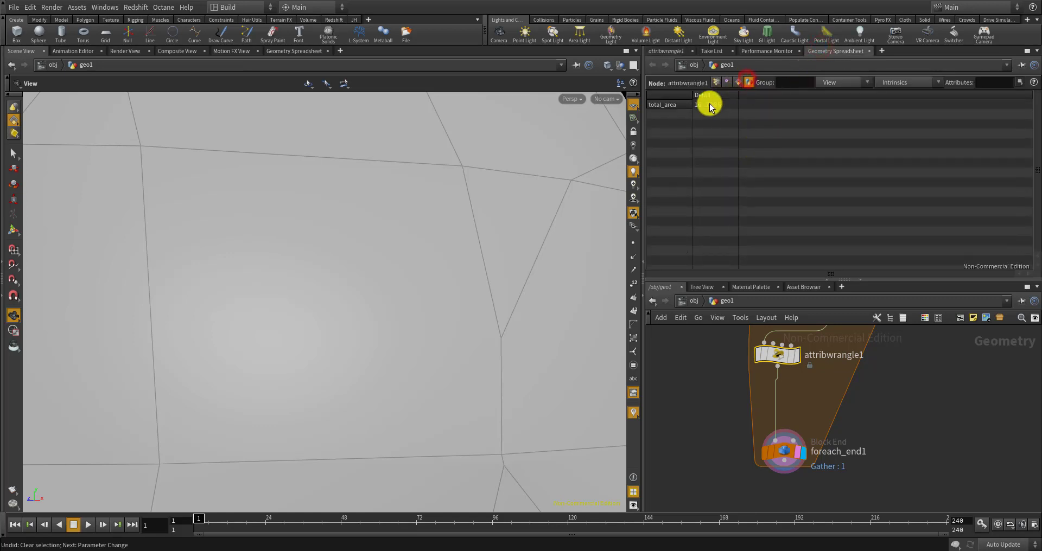
# Move attribwrangle1 down to sit directly below measure1
pyautogui.scroll(-10, 464, 292)
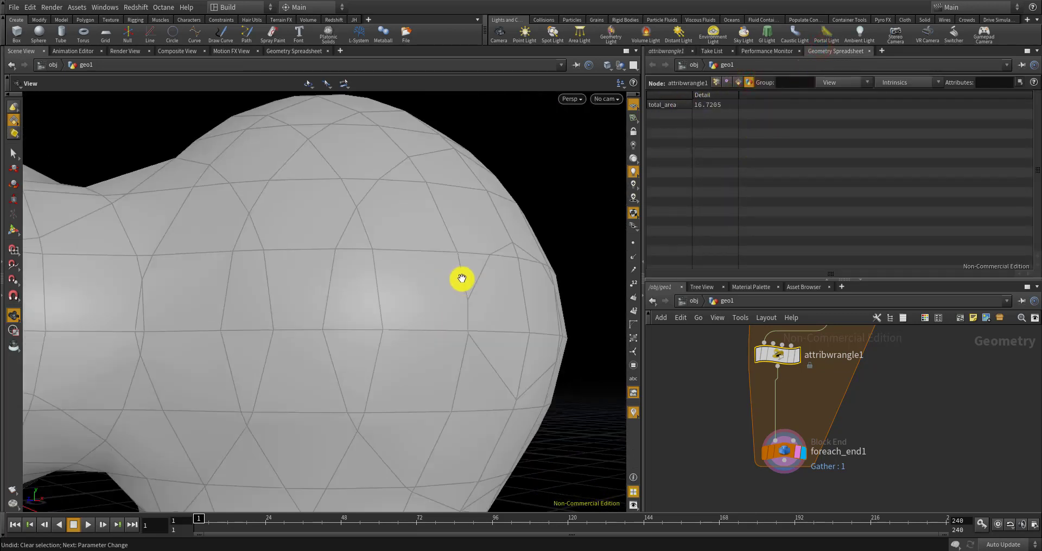
pyautogui.scroll(-5, 459, 297)
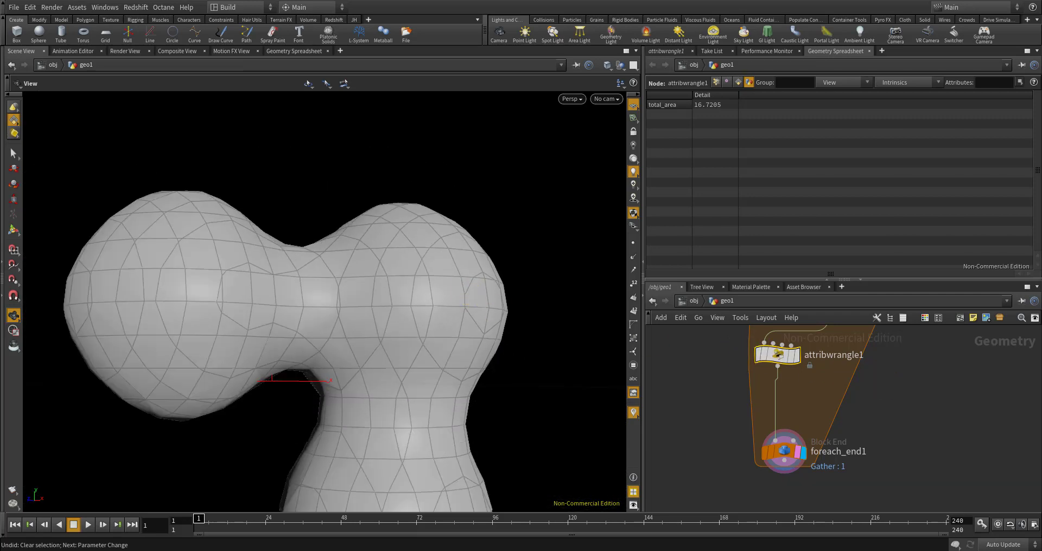
pyautogui.moveTo(804, 364); pyautogui.dragTo(808, 418, button='middle')
pyautogui.moveTo(783, 410); pyautogui.dragTo(833, 404)
# Drop a Scatter node (scatter2) onto the wire below attribwrangle1
pyautogui.press('Tab')
pyautogui.write('at')
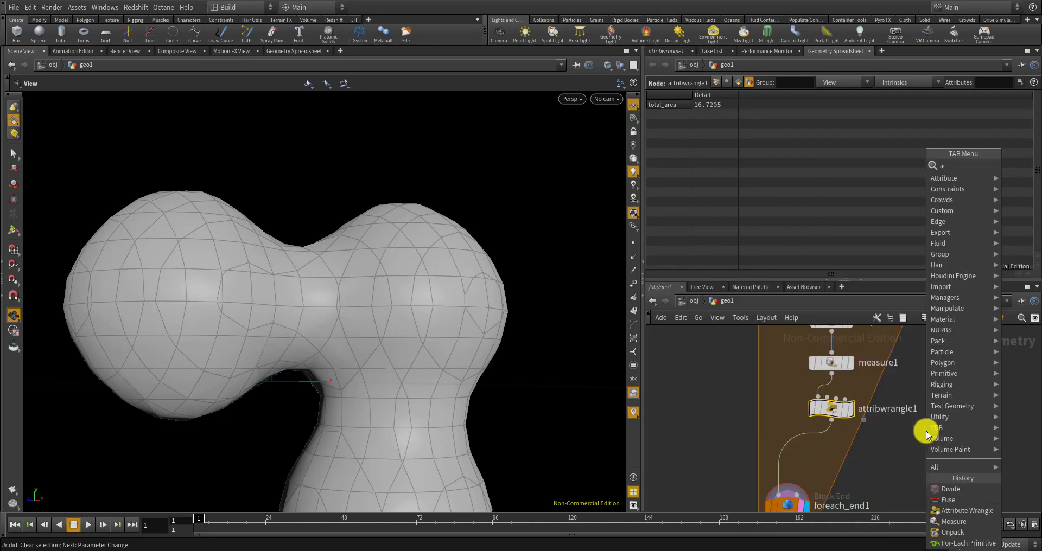
pyautogui.write('t')
pyautogui.press('BackSpace')
pyautogui.press('BackSpace')
pyautogui.press('BackSpace')
pyautogui.write('sca')
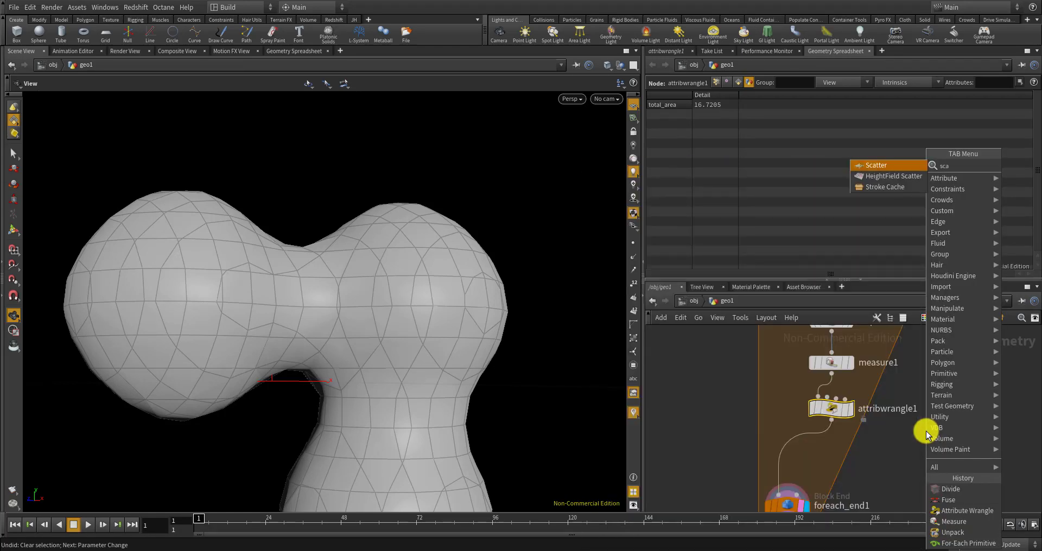
pyautogui.press('Return')
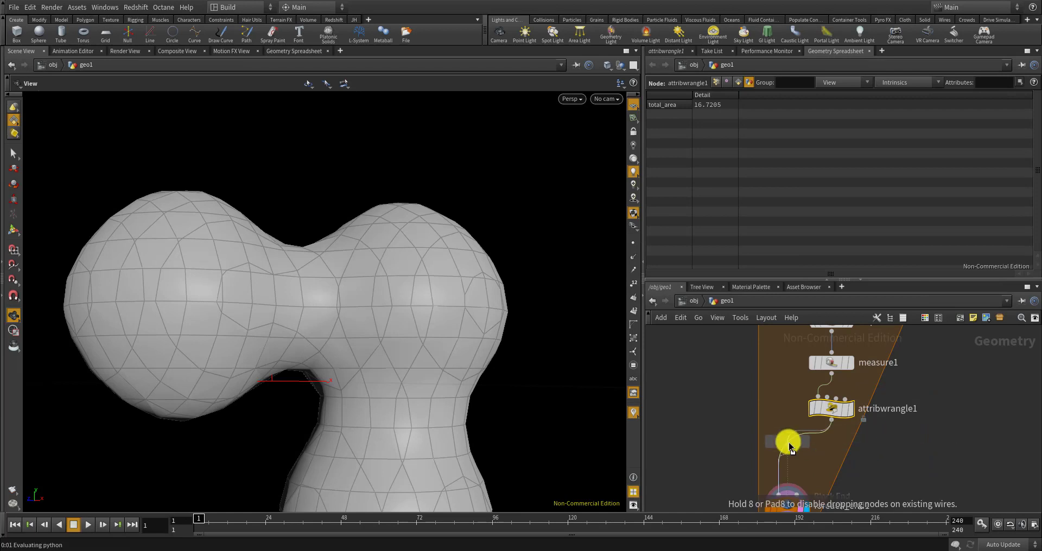
pyautogui.click(788, 453)
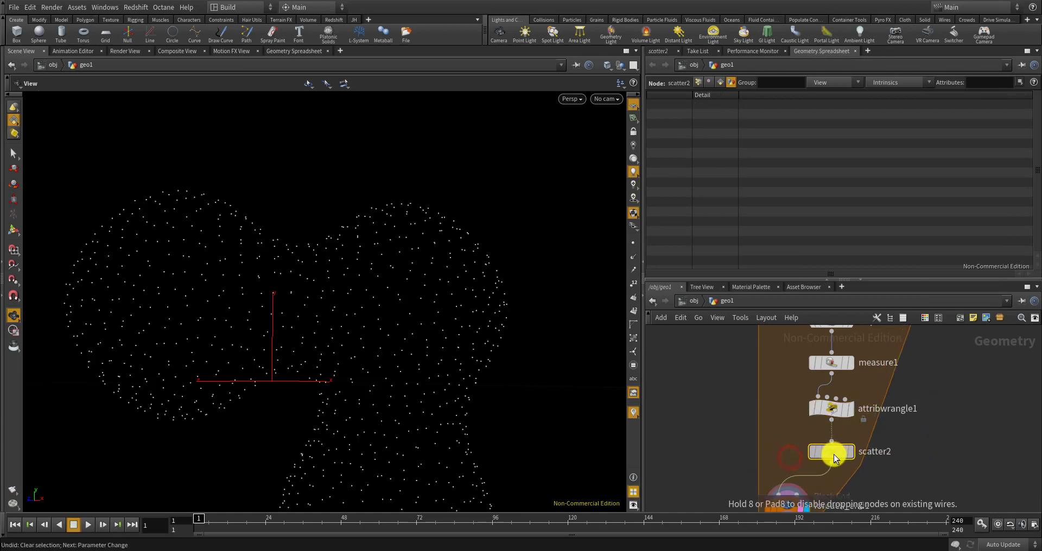
pyautogui.scroll(-2, 470, 249)
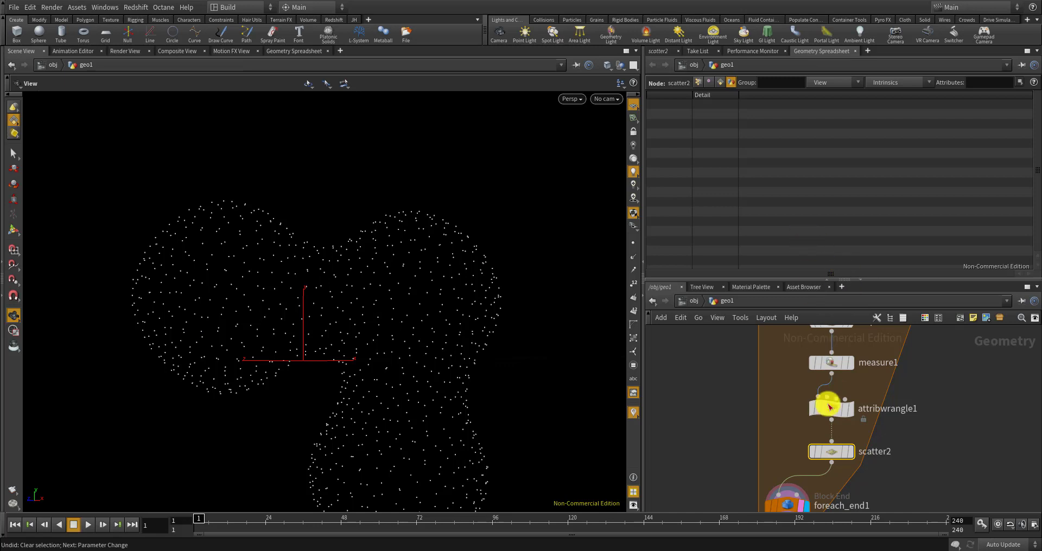
pyautogui.scroll(4, 831, 444)
# Set scatter2's Force Total Count to 4
pyautogui.click(831, 455)
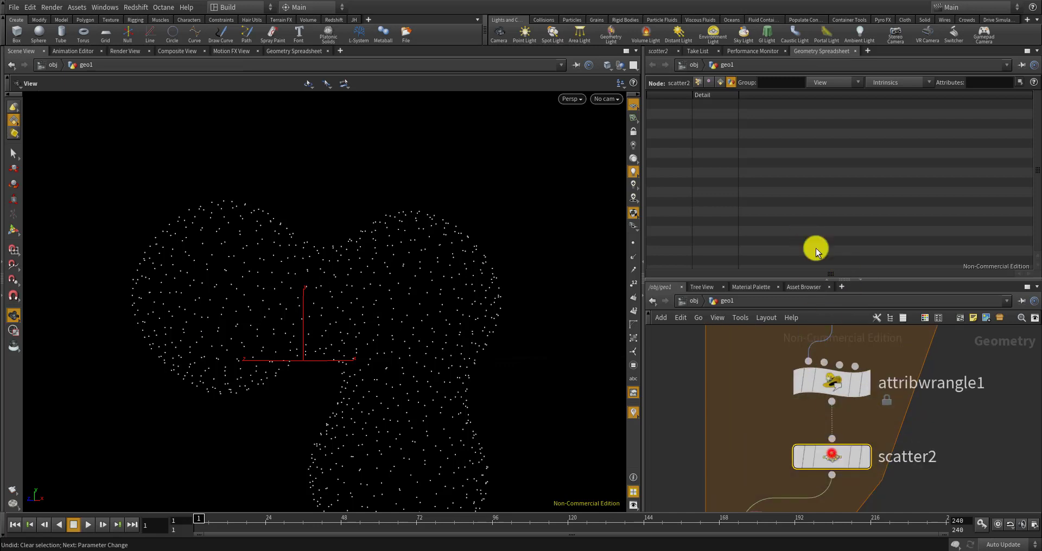
pyautogui.click(661, 50)
pyautogui.click(761, 183)
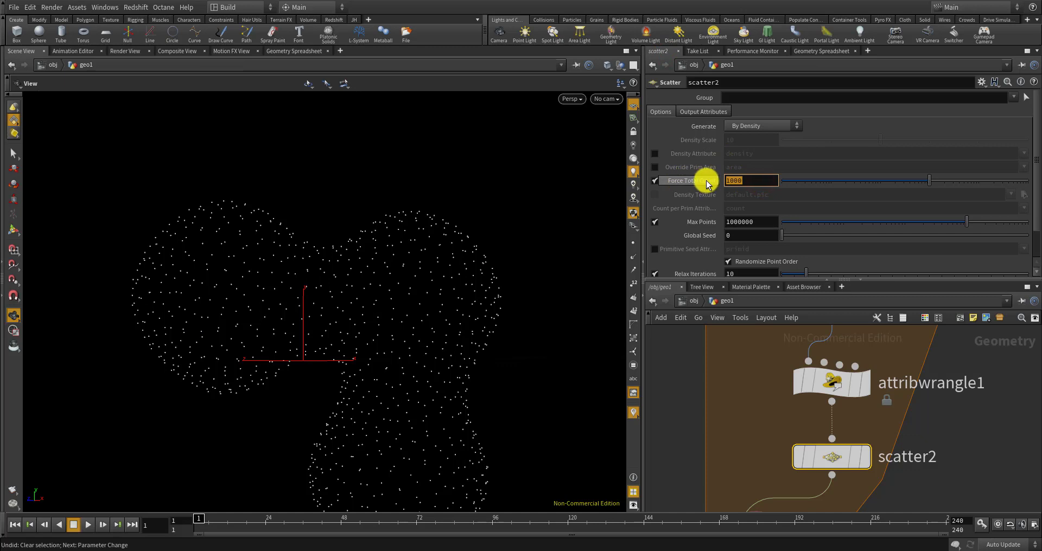
pyautogui.write('4')
pyautogui.press('Return')
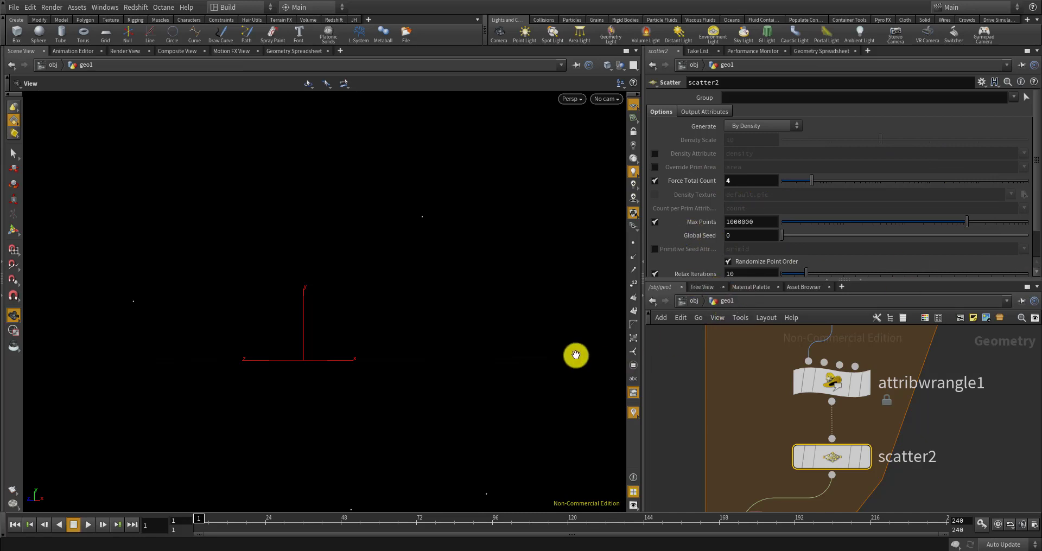
# Tumble the viewport to see the scattered points and move the metadata node beside foreach_begin1
pyautogui.scroll(-4, 782, 418)
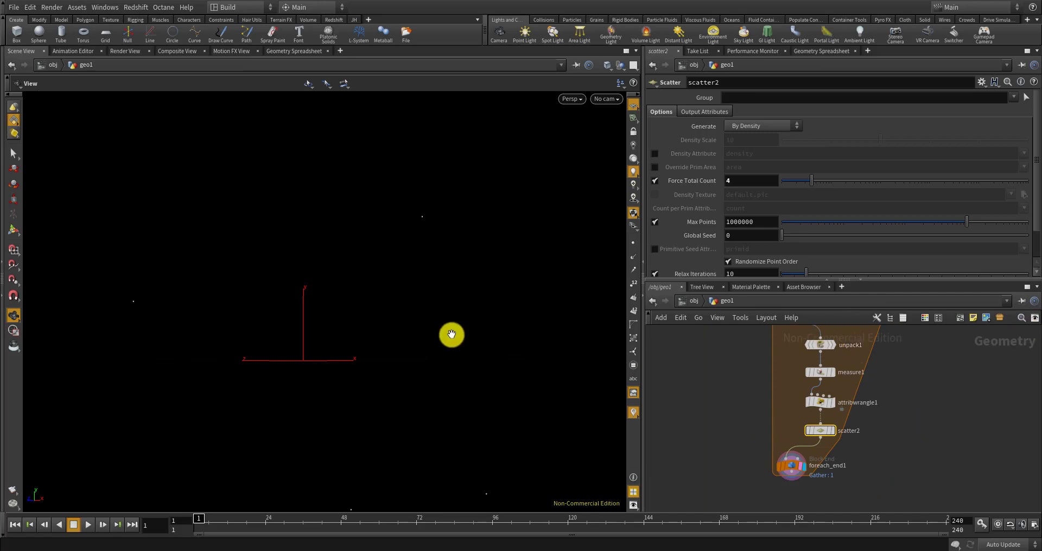
pyautogui.moveTo(448, 333); pyautogui.dragTo(402, 321)
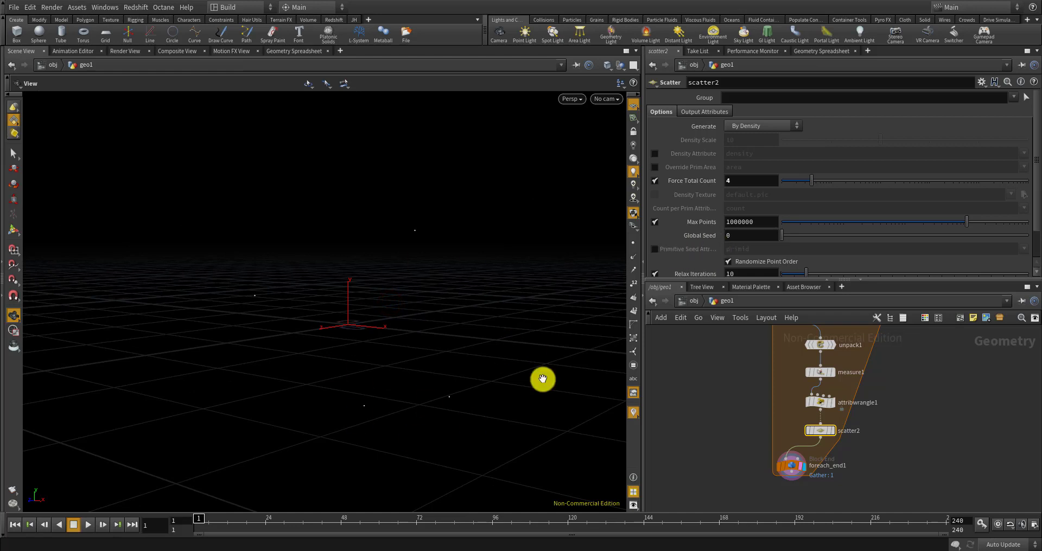
pyautogui.scroll(-4, 825, 407)
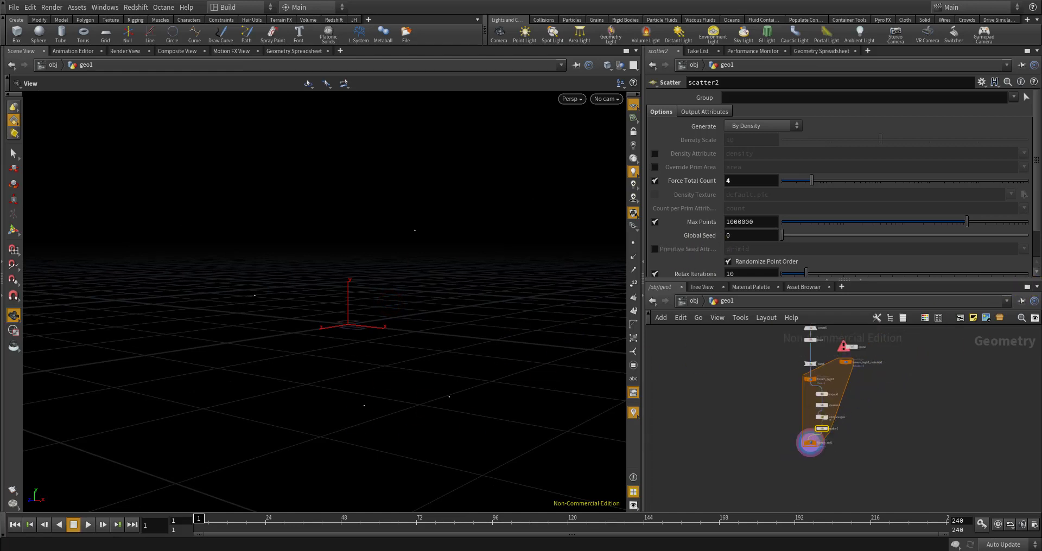
pyautogui.scroll(6, 874, 413)
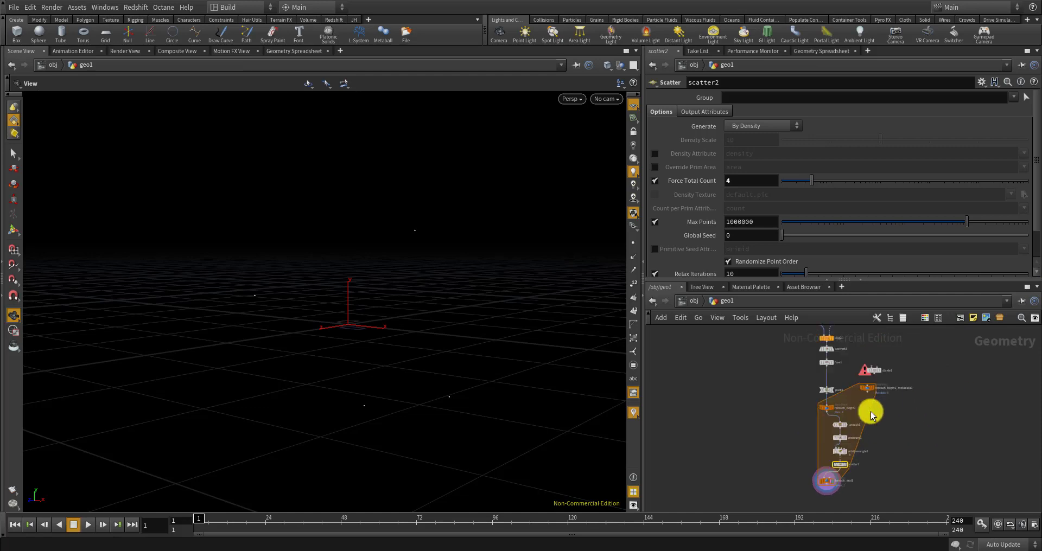
pyautogui.moveTo(870, 385); pyautogui.dragTo(878, 483)
pyautogui.scroll(-4, 865, 382)
pyautogui.scroll(3, 889, 435)
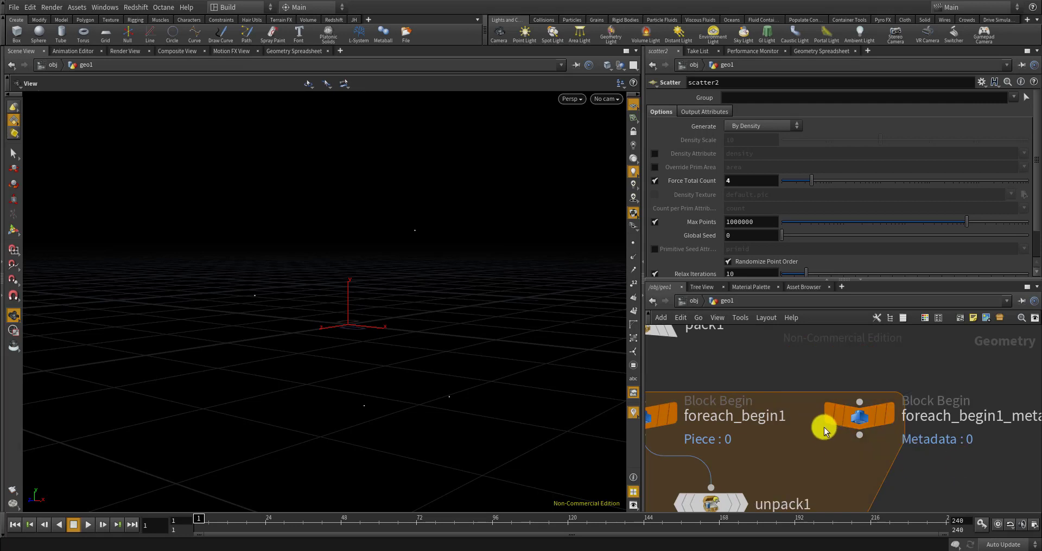
pyautogui.scroll(-3, 824, 428)
pyautogui.scroll(2, 850, 436)
pyautogui.click(838, 418)
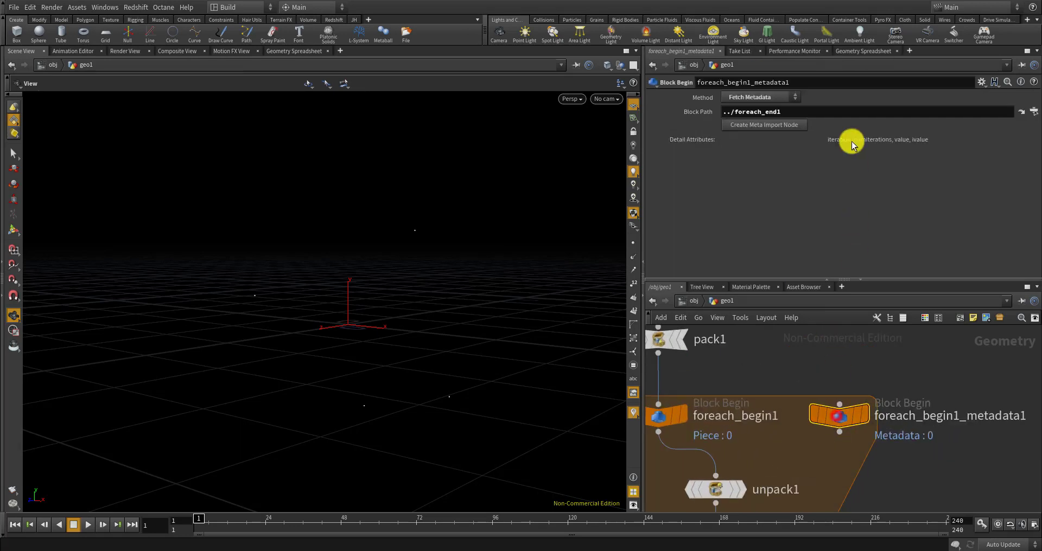
pyautogui.click(864, 52)
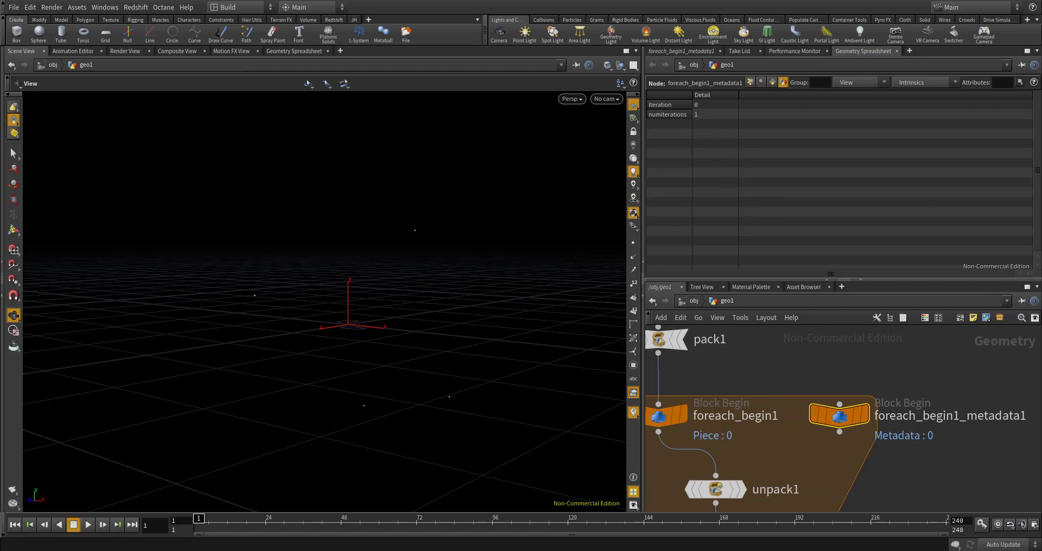
pyautogui.scroll(-5, 831, 368)
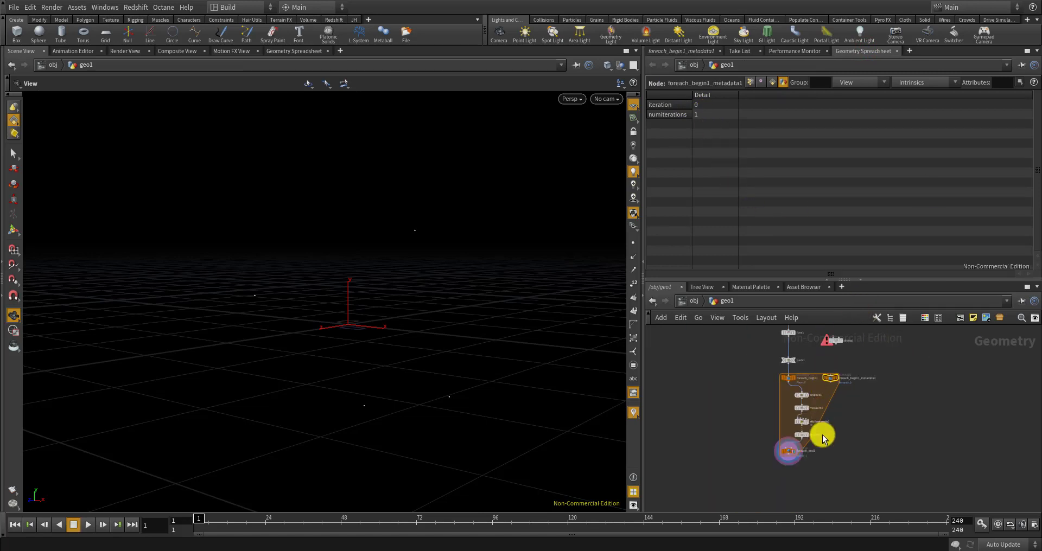
pyautogui.scroll(6, 823, 440)
pyautogui.click(756, 465)
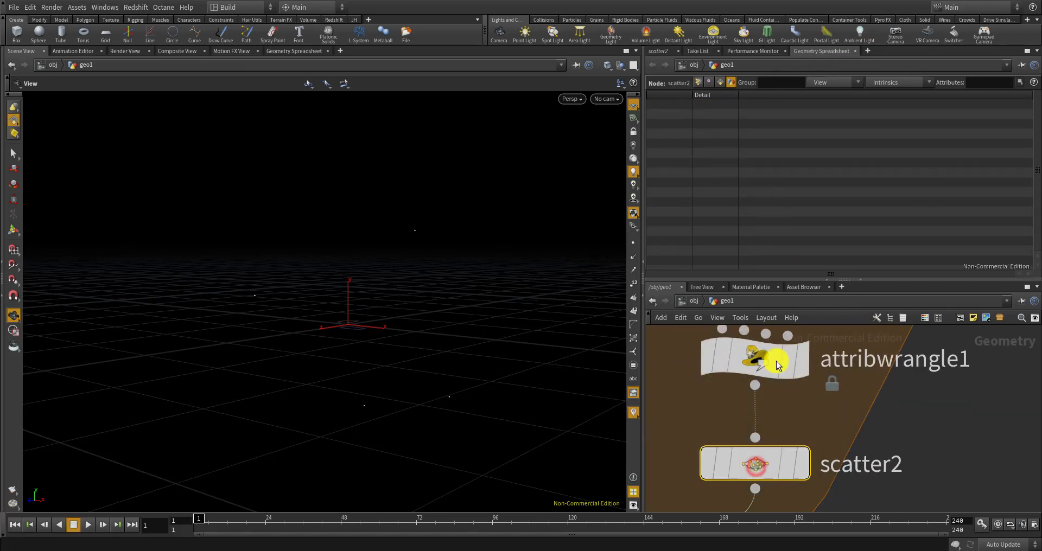
pyautogui.scroll(-2, 777, 366)
pyautogui.click(658, 51)
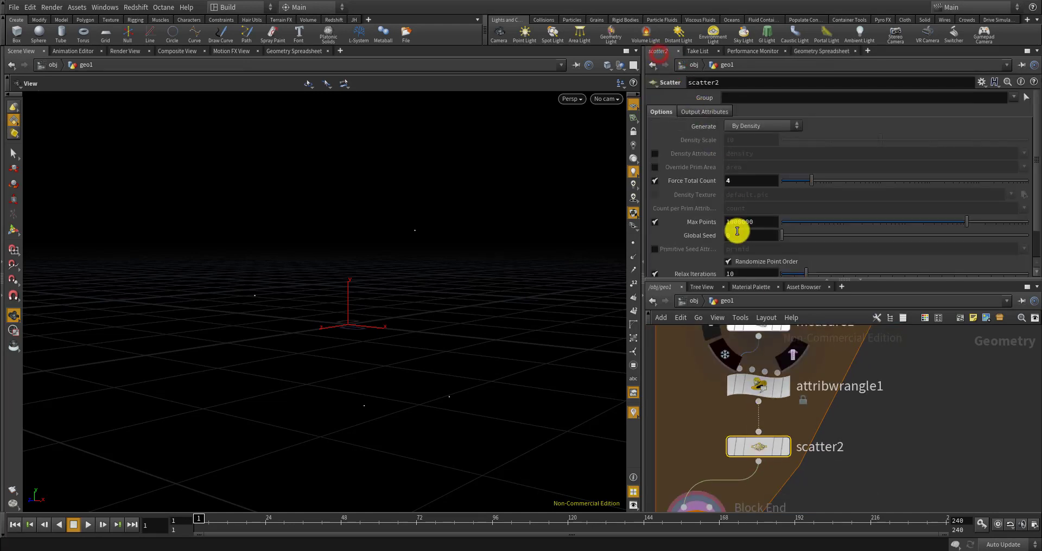
# Clear scatter2's Global Seed and begin a detail() expression referencing the metadata node
pyautogui.moveTo(755, 235); pyautogui.dragTo(726, 233)
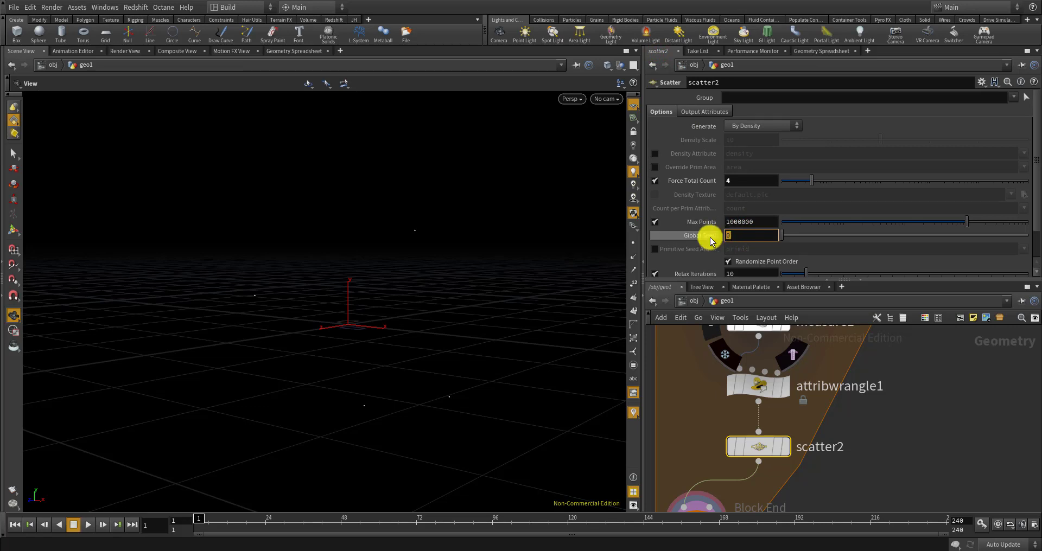
pyautogui.click(736, 233)
pyautogui.press('BackSpace')
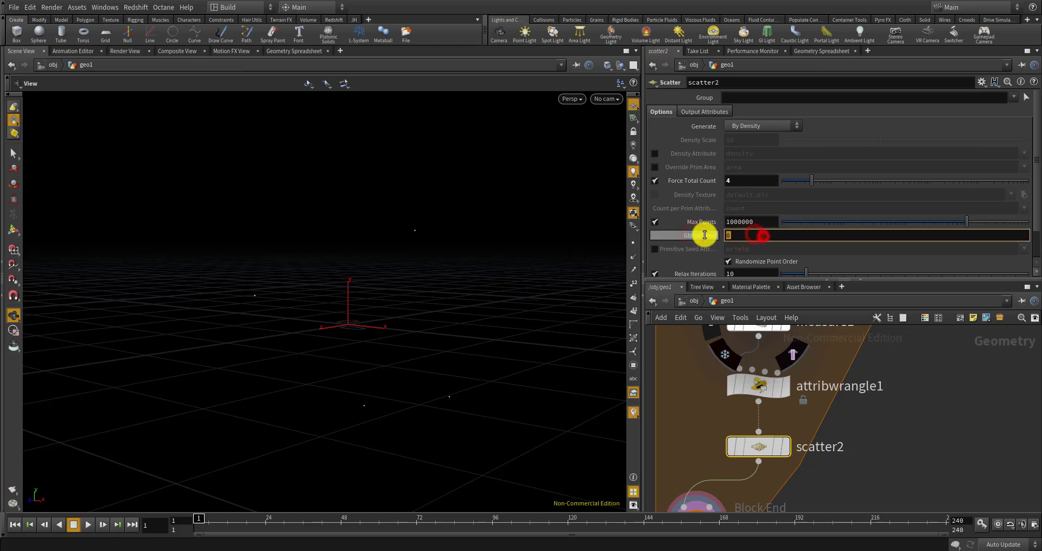
pyautogui.write('detail(')
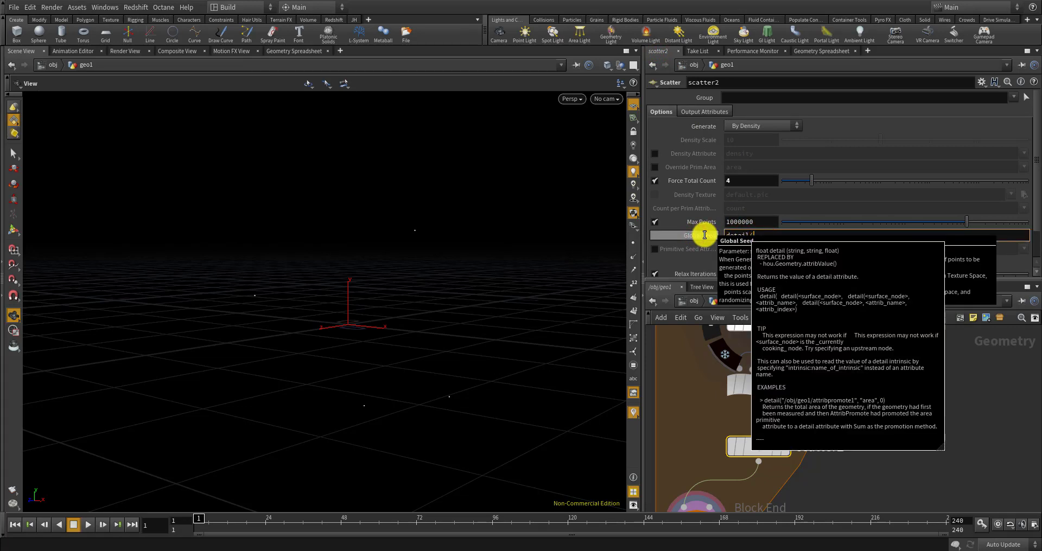
pyautogui.write('"../')
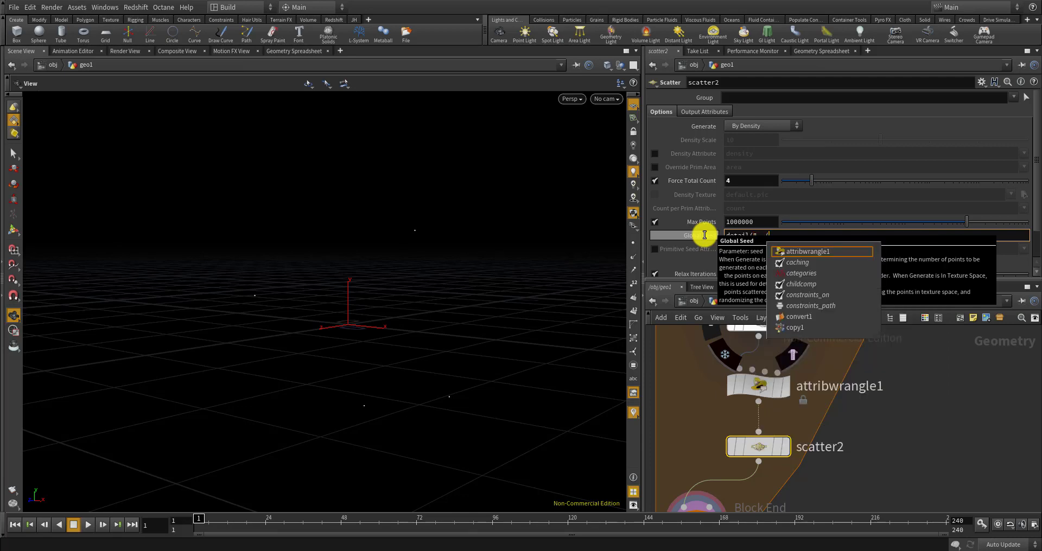
pyautogui.write('fo')
pyautogui.write('meta')
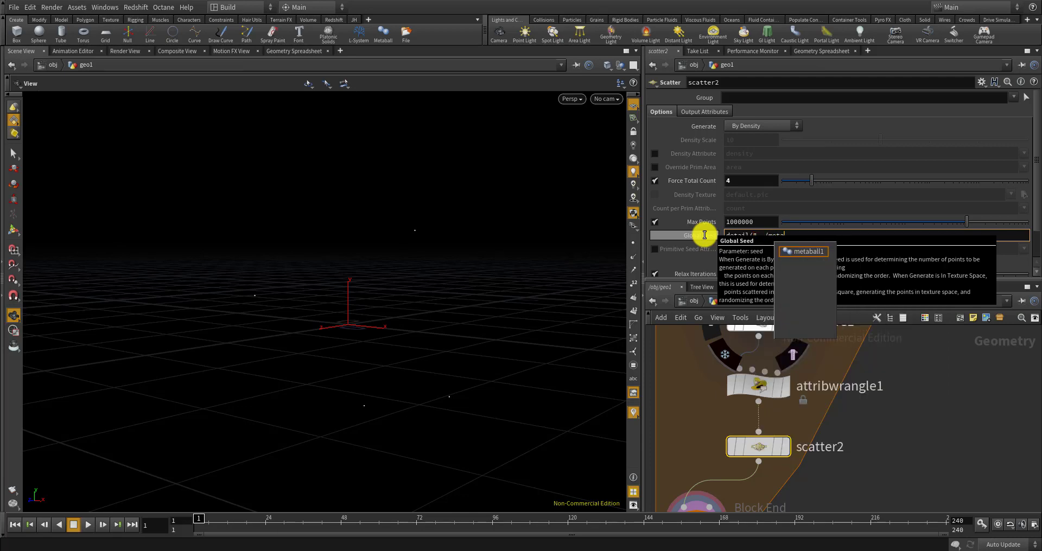
pyautogui.press('BackSpace')
pyautogui.press('BackSpace')
pyautogui.press('BackSpace')
pyautogui.press('BackSpace')
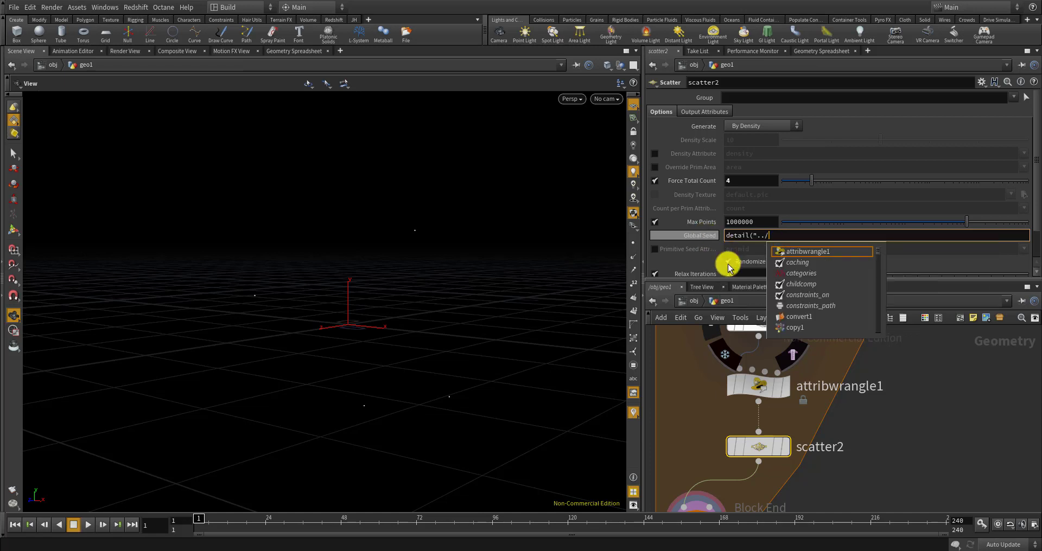
pyautogui.scroll(-5, 845, 425)
pyautogui.scroll(5, 868, 396)
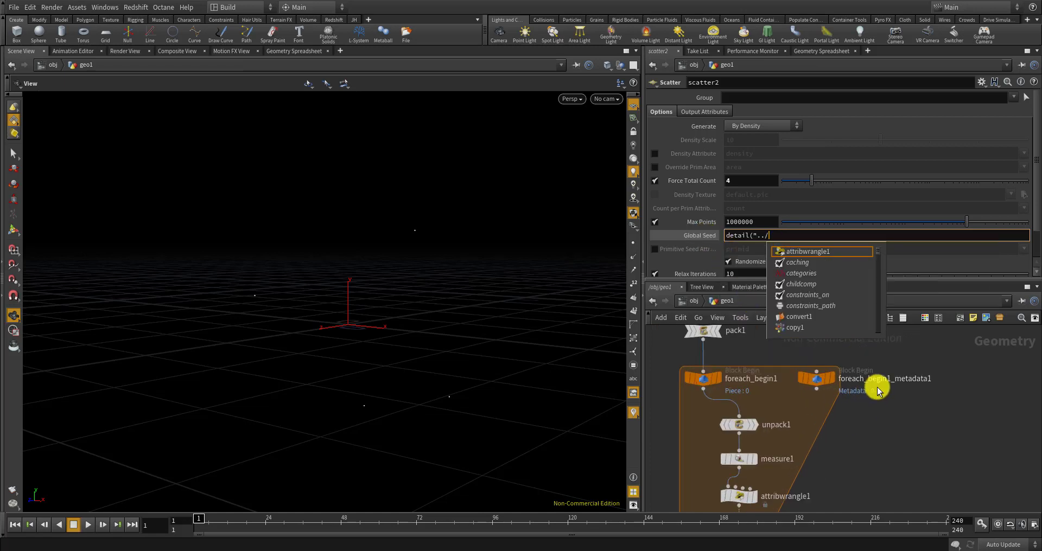
# Complete the seed as detail("../foreach_begin1_metadata1/","iteration",0) * 234 and commit it
pyautogui.write('foreach')
pyautogui.press('Down')
pyautogui.press('Down')
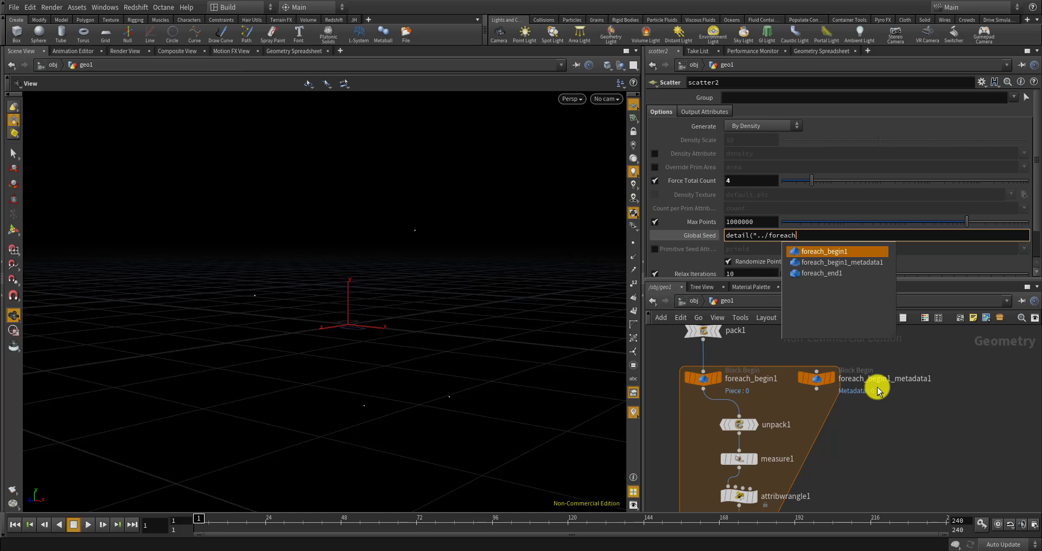
pyautogui.press('Return')
pyautogui.write('/')
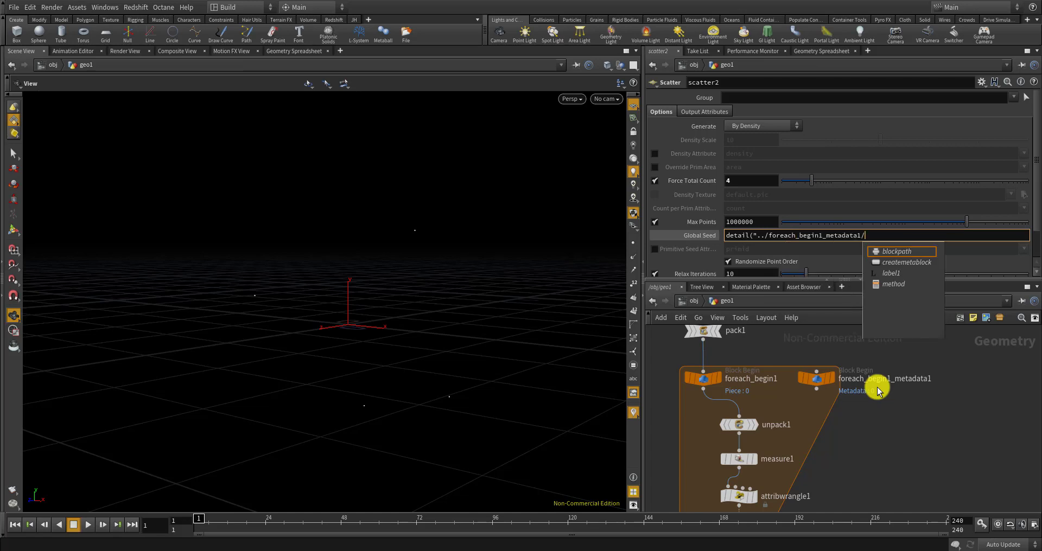
pyautogui.write('","itera')
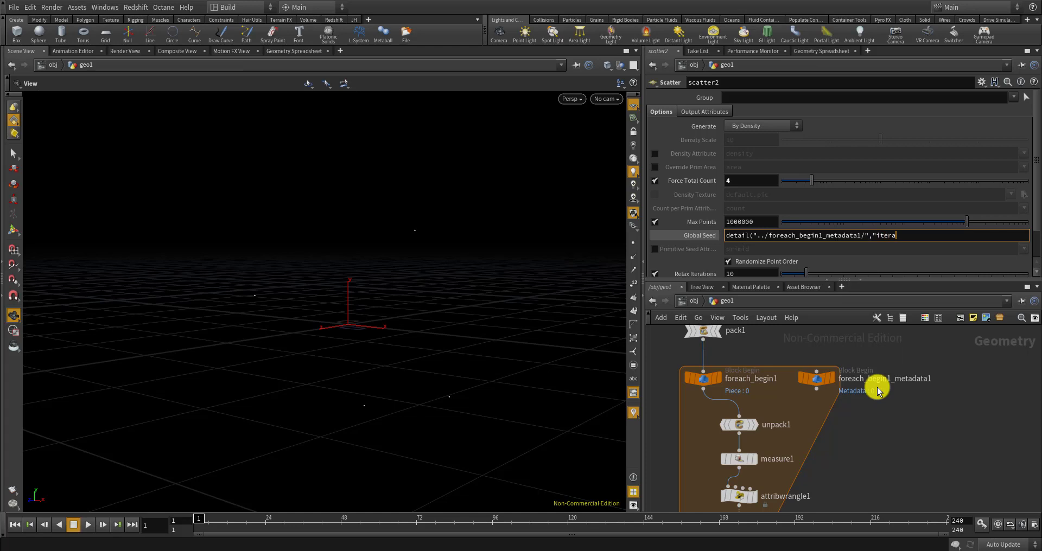
pyautogui.write('tion", ')
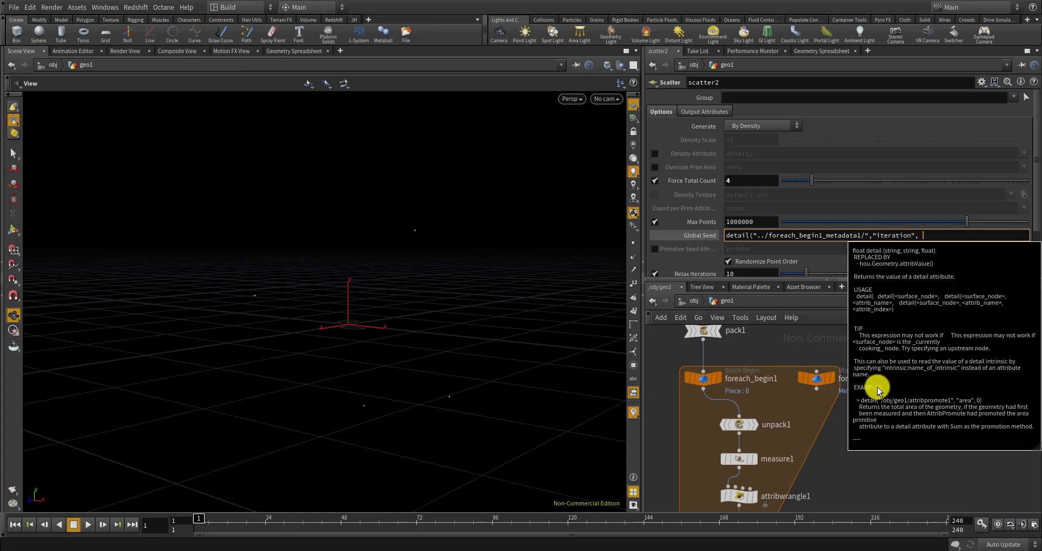
pyautogui.write('0)')
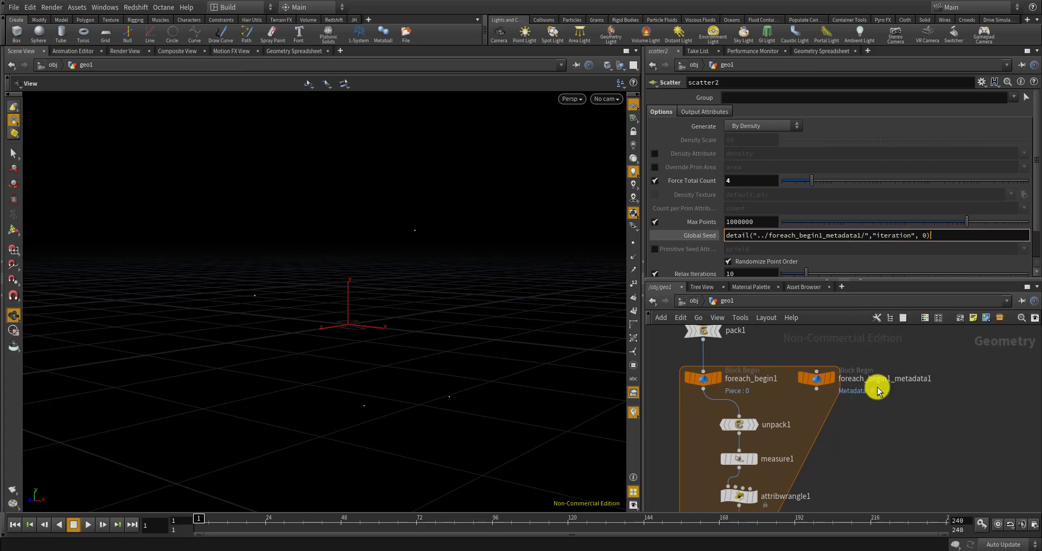
pyautogui.press('Return')
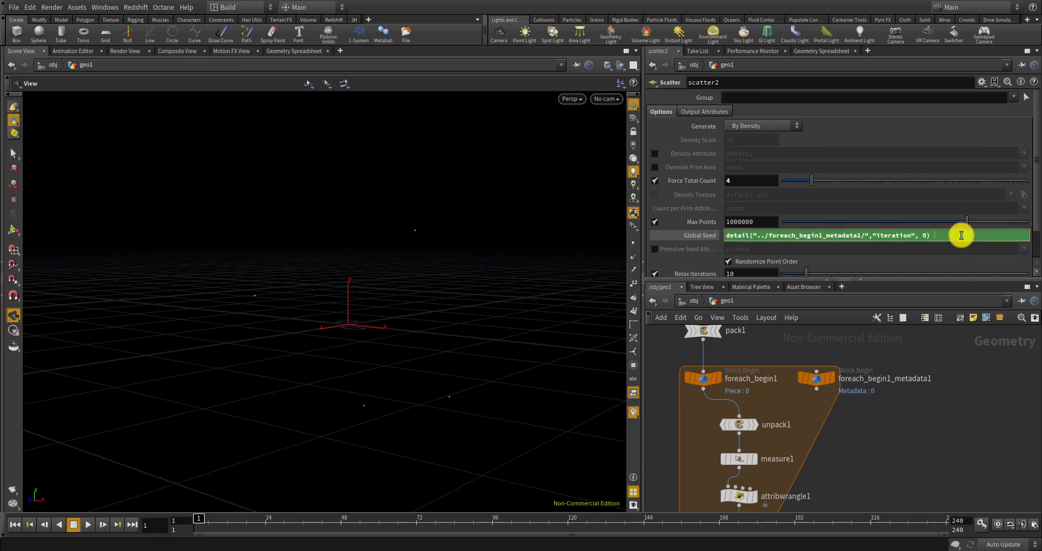
pyautogui.press('Return')
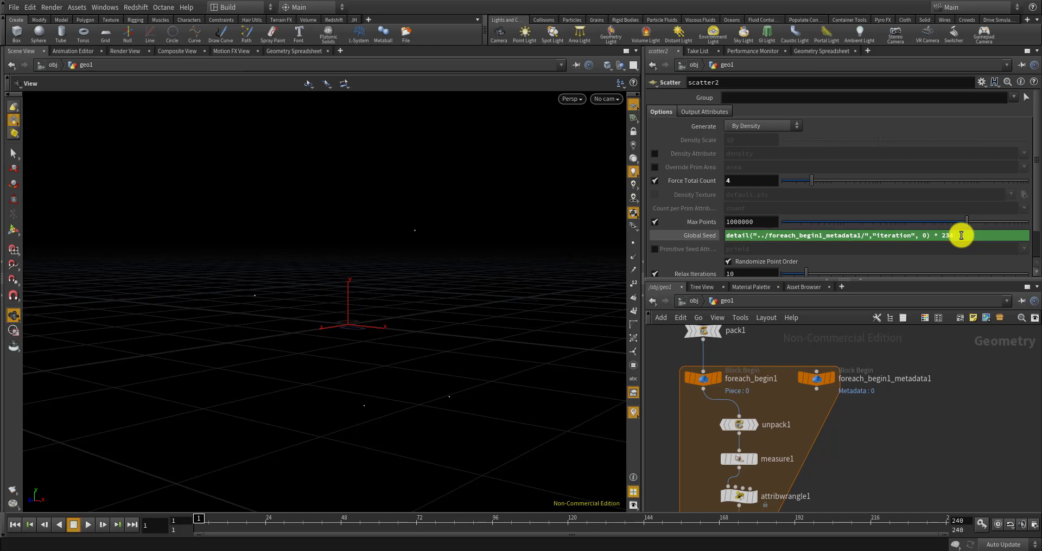
pyautogui.scroll(-3, 841, 381)
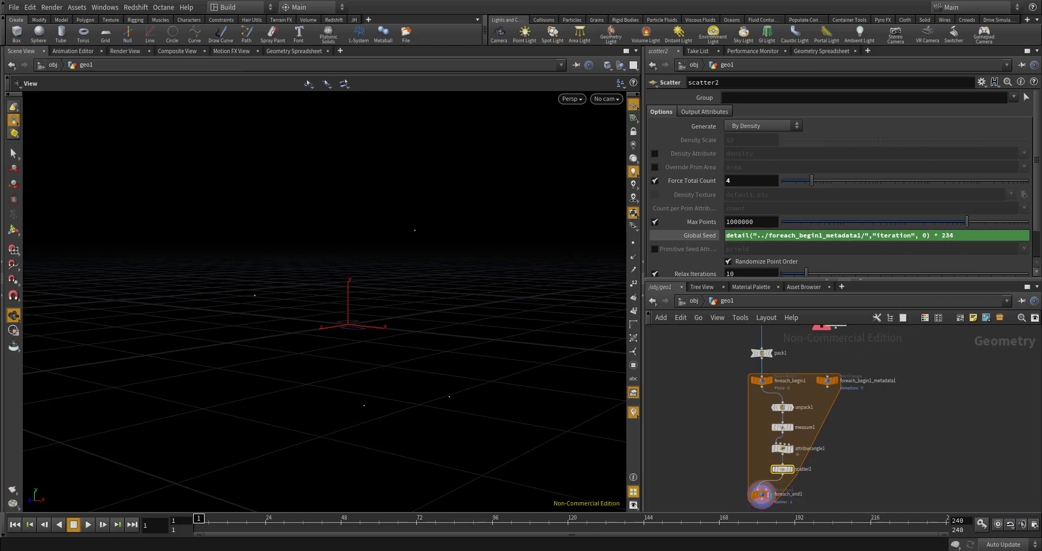
pyautogui.scroll(2, 902, 412)
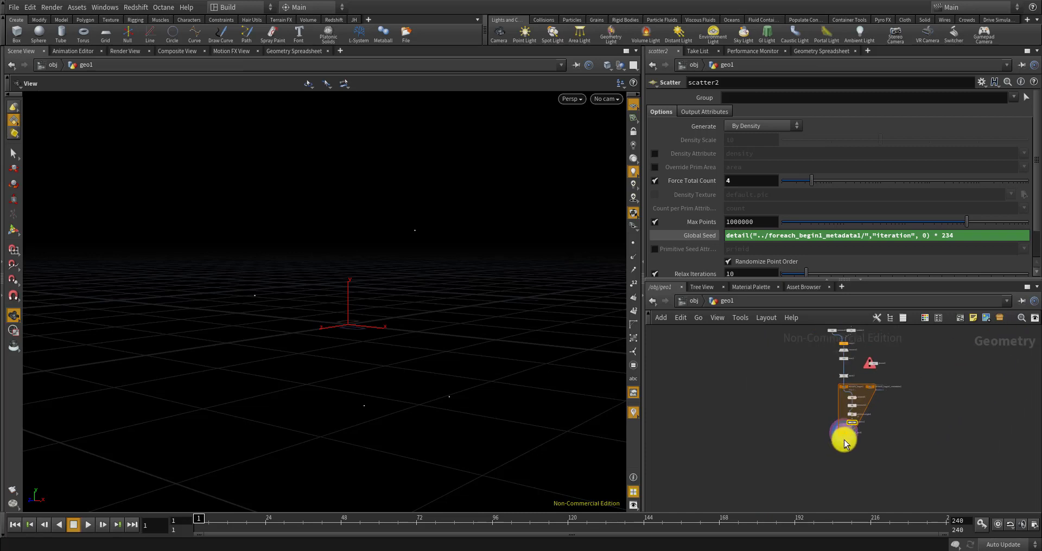
pyautogui.scroll(2, 844, 432)
# Make room and place a Voronoi Fracture node (voronoifracture1) inside the loop
pyautogui.moveTo(845, 431); pyautogui.dragTo(838, 486)
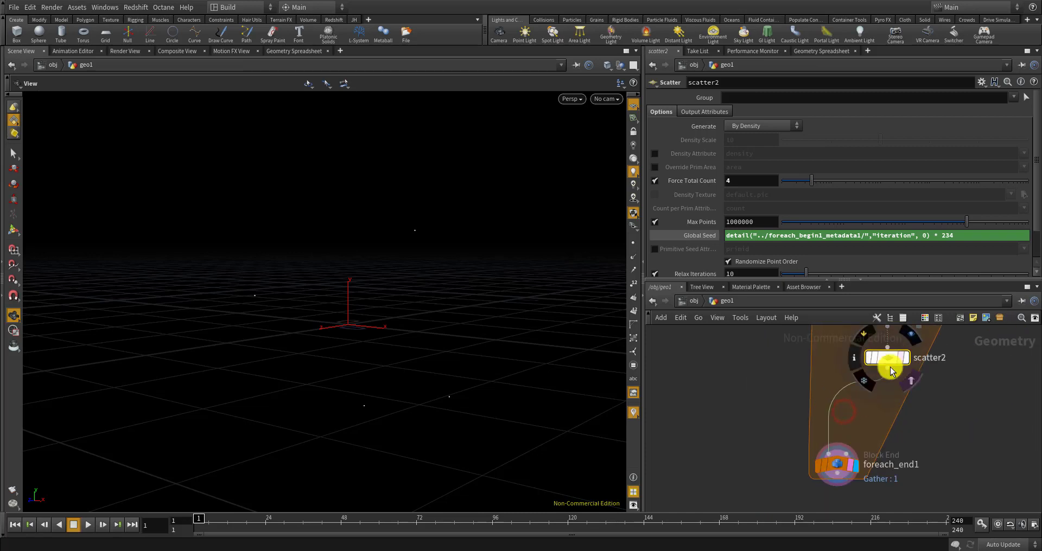
pyautogui.press('Tab')
pyautogui.write('voronoi')
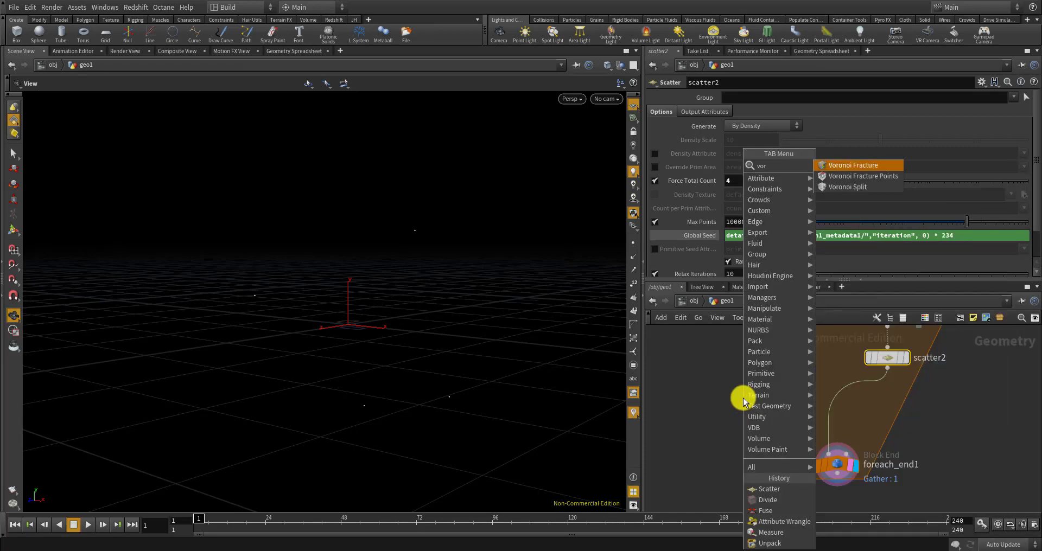
pyautogui.press('Return')
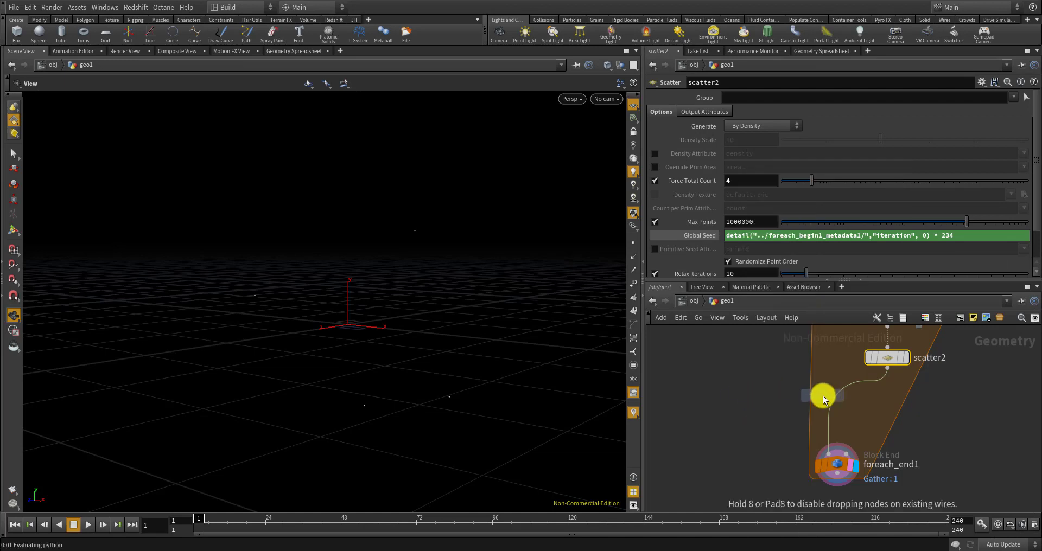
pyautogui.click(762, 387)
pyautogui.scroll(2, 760, 388)
pyautogui.scroll(-1, 758, 387)
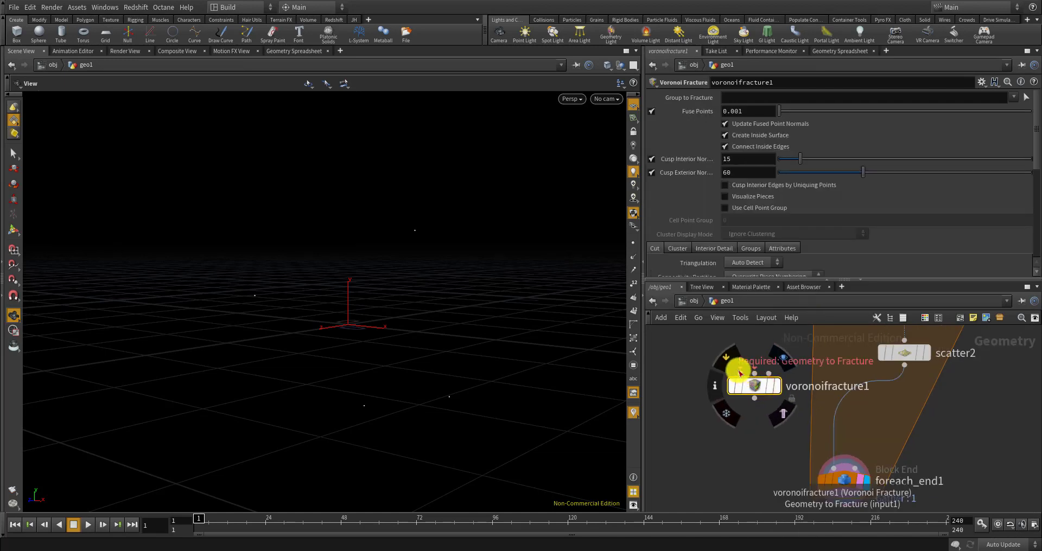
pyautogui.scroll(-1, 744, 366)
pyautogui.moveTo(744, 374); pyautogui.dragTo(758, 451, button='middle')
pyautogui.scroll(-5, 760, 448)
pyautogui.scroll(7, 796, 369)
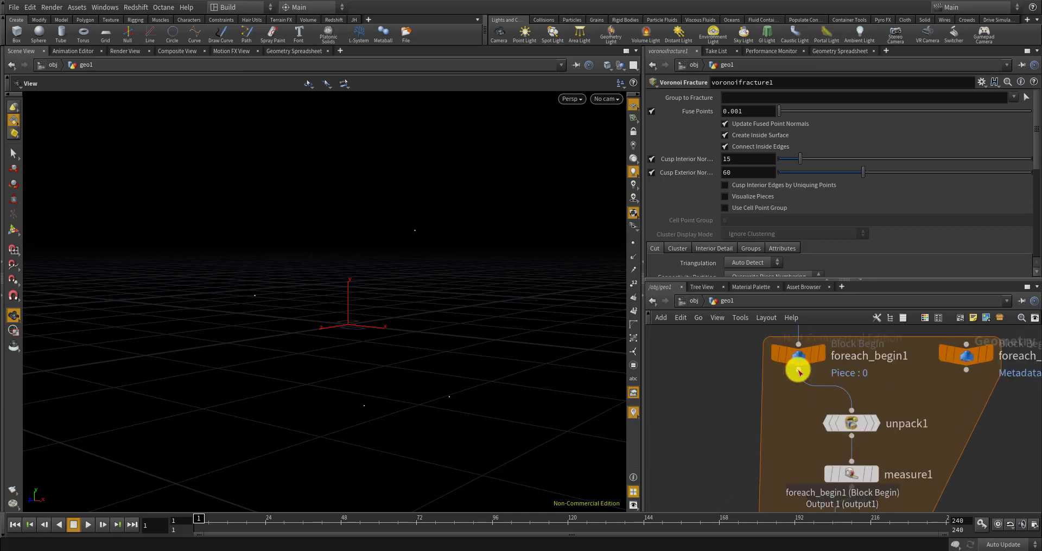
# Wire foreach_begin1, then unpack1, into voronoifracture1's geometry input
pyautogui.click(798, 370)
pyautogui.scroll(-6, 840, 357)
pyautogui.scroll(4, 777, 436)
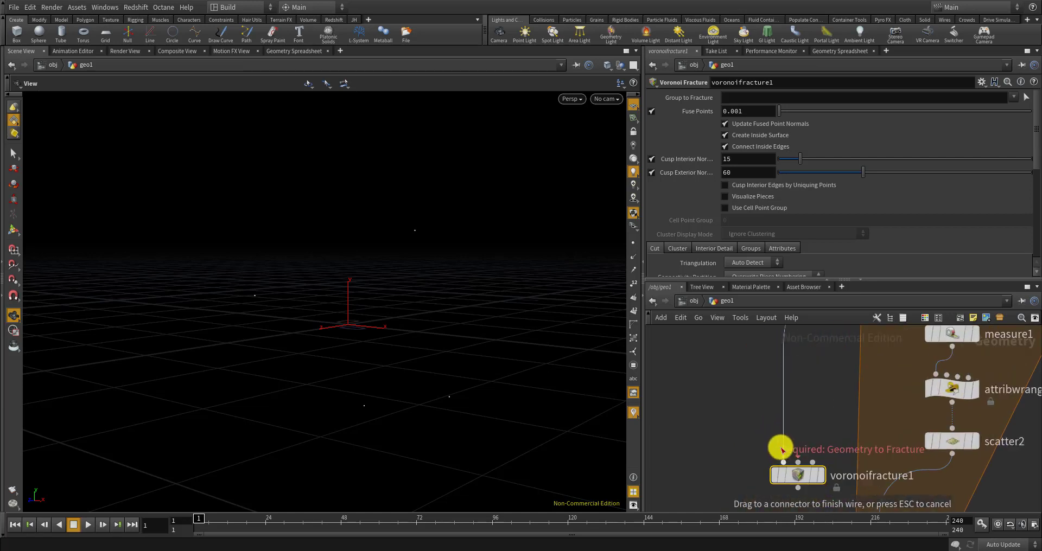
pyautogui.click(803, 453)
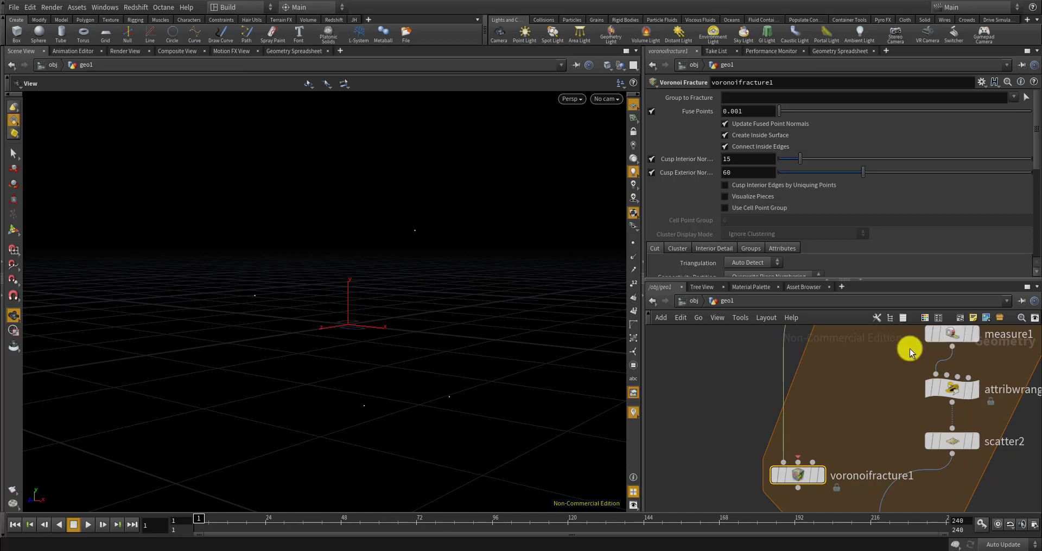
pyautogui.scroll(-5, 854, 399)
pyautogui.moveTo(890, 342); pyautogui.dragTo(874, 363, button='middle')
pyautogui.scroll(4, 874, 364)
pyautogui.click(877, 391)
pyautogui.scroll(-3, 841, 375)
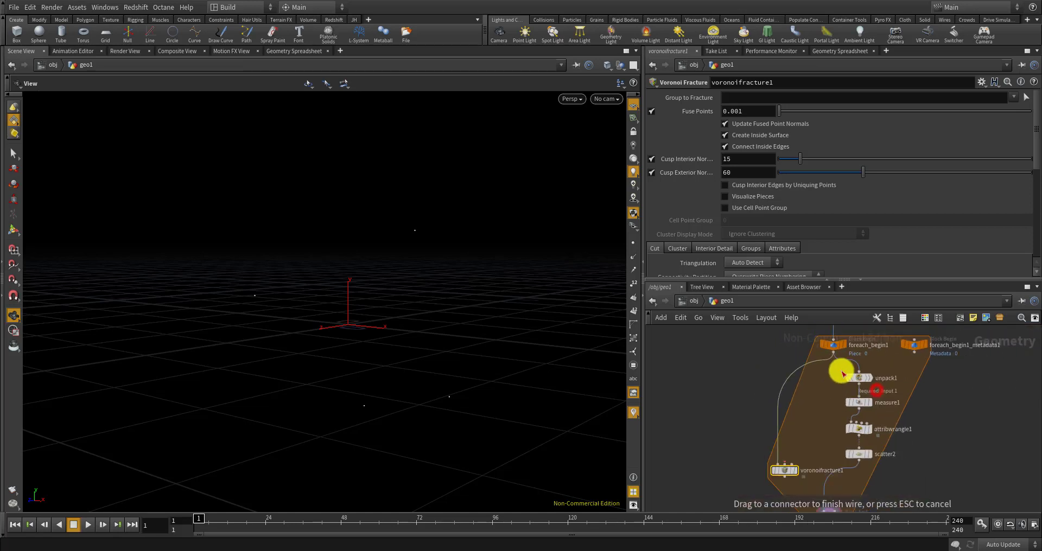
pyautogui.click(774, 456)
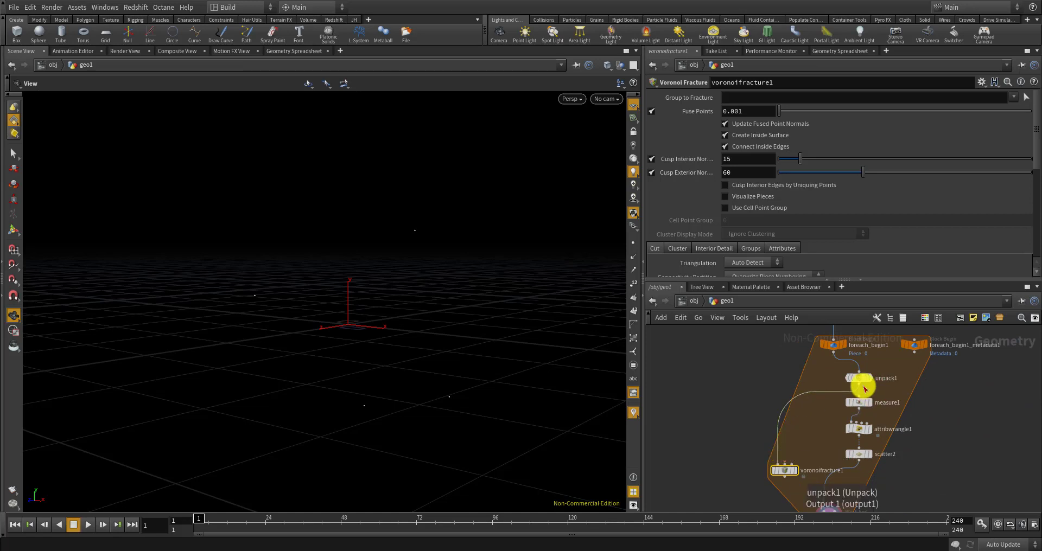
# Arrange unpack1 under foreach_begin1 and voronoifracture1 under scatter2, rewiring unpack1 into it
pyautogui.moveTo(859, 379); pyautogui.dragTo(833, 377)
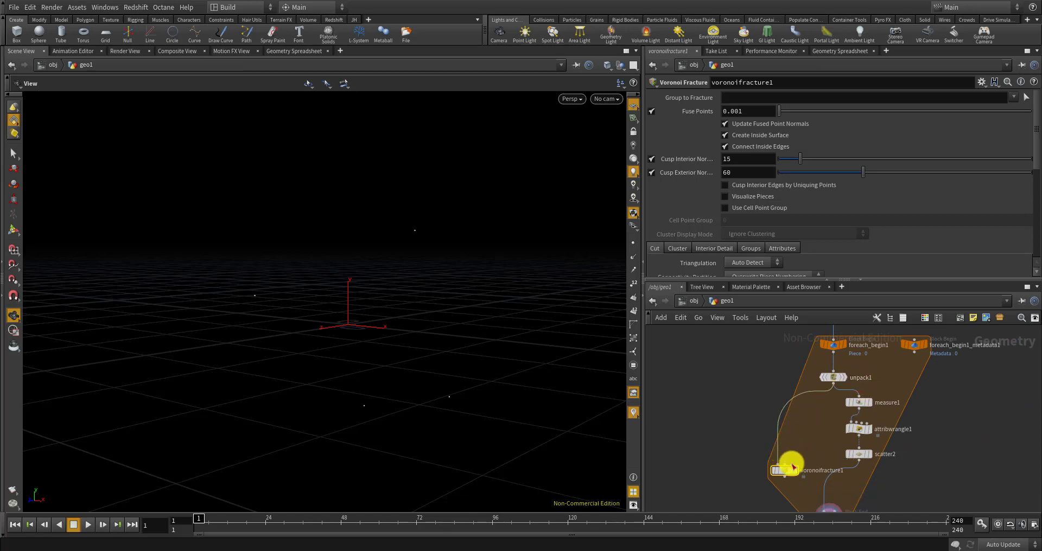
pyautogui.scroll(3, 791, 465)
pyautogui.moveTo(784, 465); pyautogui.dragTo(844, 488)
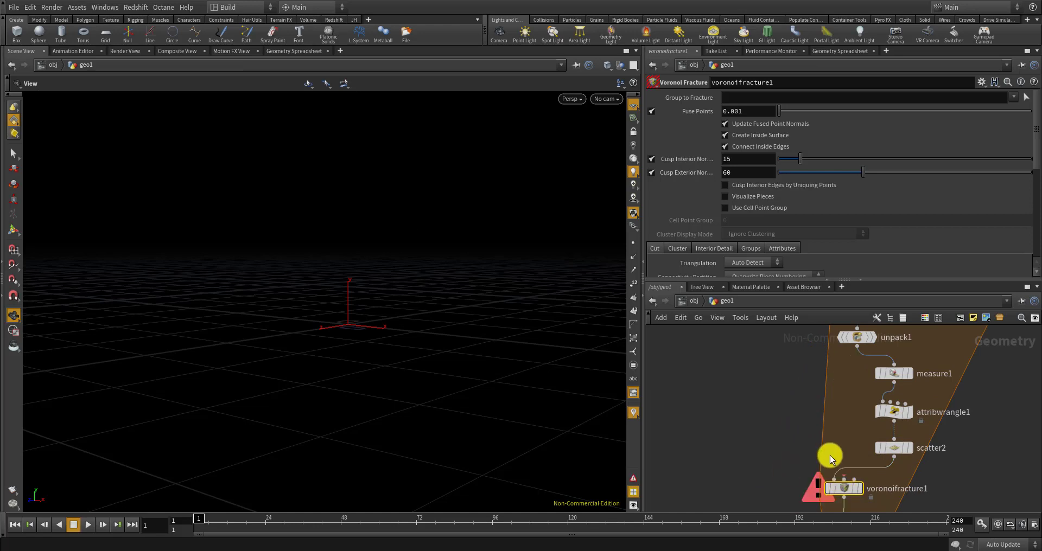
pyautogui.moveTo(858, 353); pyautogui.dragTo(844, 483)
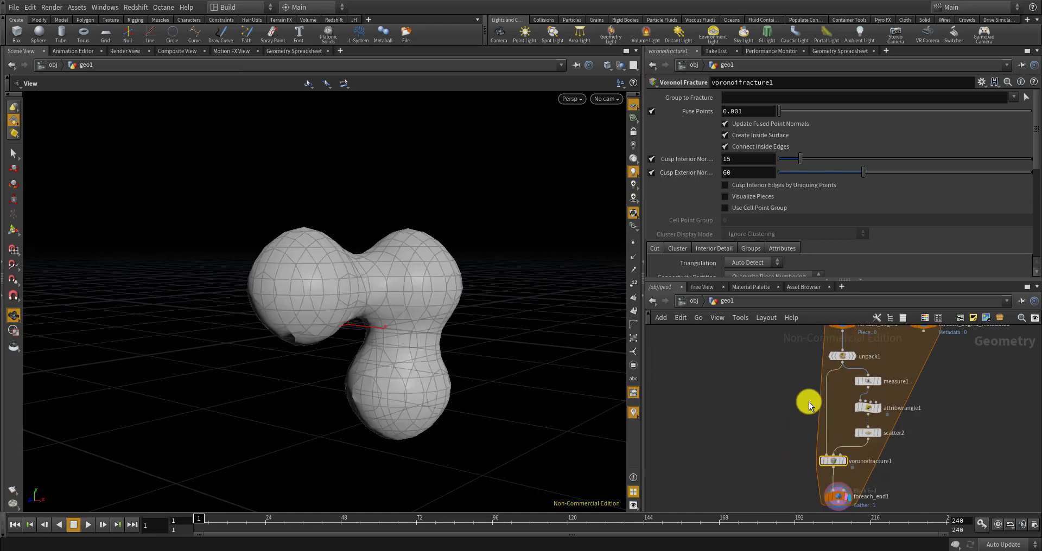
# Turn on Visualize Pieces so each Voronoi fracture piece gets its own colour
pyautogui.scroll(5, 832, 449)
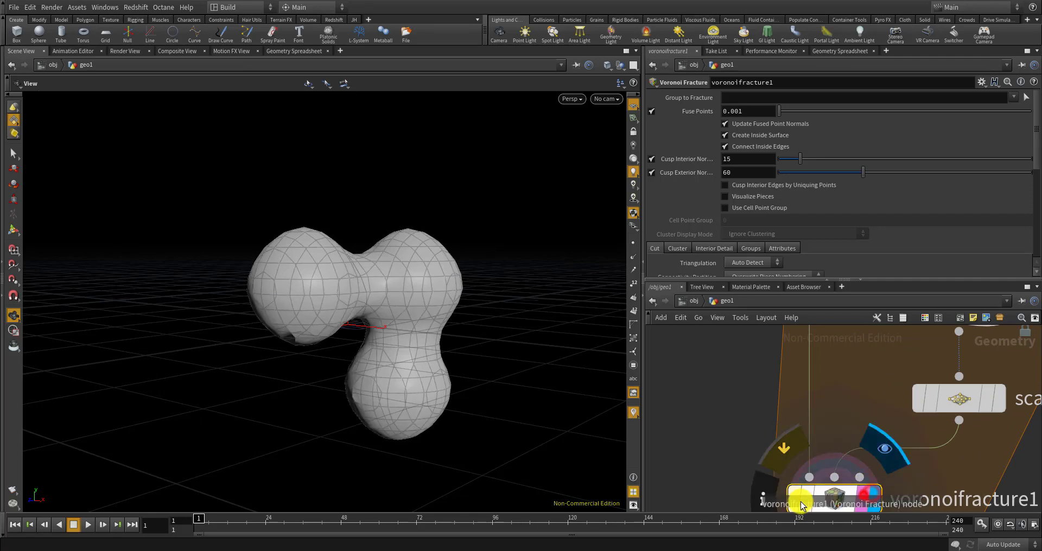
pyautogui.moveTo(531, 338); pyautogui.dragTo(500, 333)
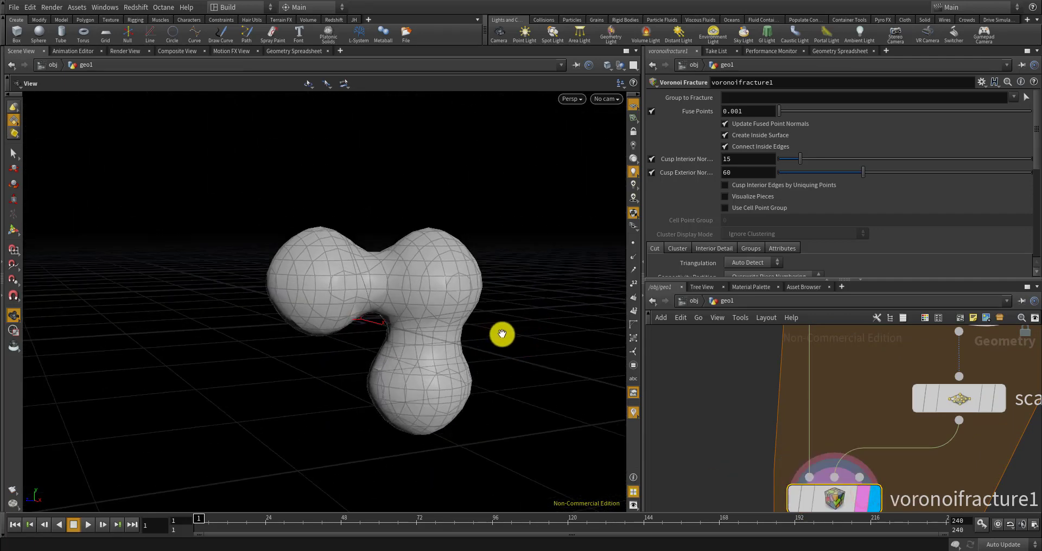
pyautogui.click(724, 196)
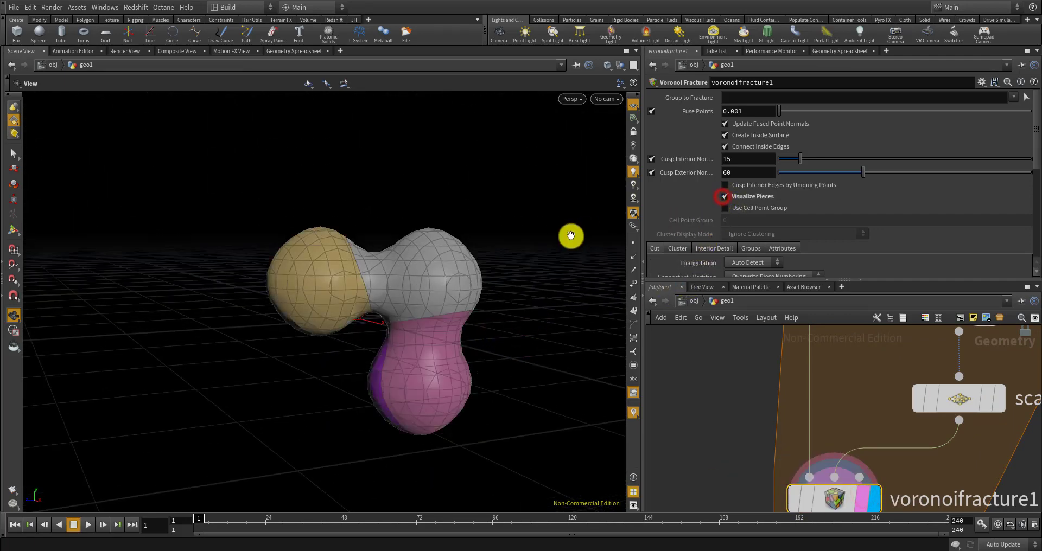
pyautogui.moveTo(567, 239); pyautogui.dragTo(423, 344)
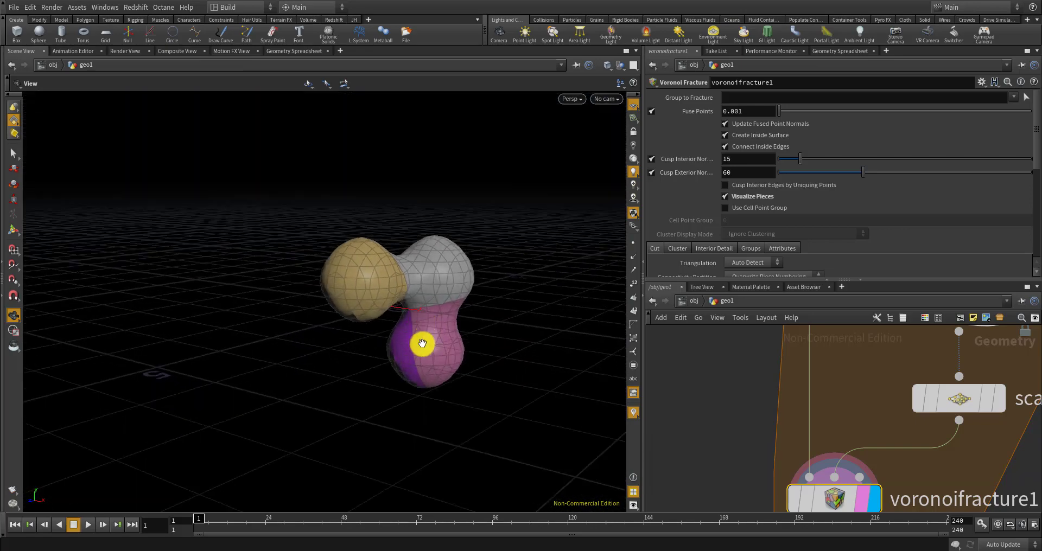
# Set convert1's U level of detail to 2.4
pyautogui.scroll(8, 424, 344)
pyautogui.scroll(-2, 342, 350)
pyautogui.scroll(-3, 346, 365)
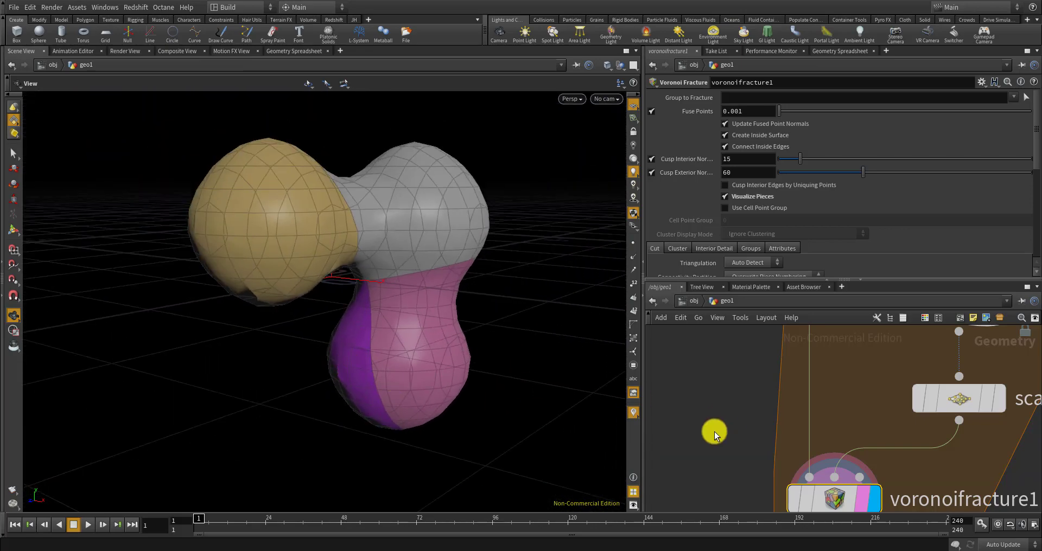
pyautogui.scroll(-5, 766, 438)
pyautogui.scroll(5, 739, 419)
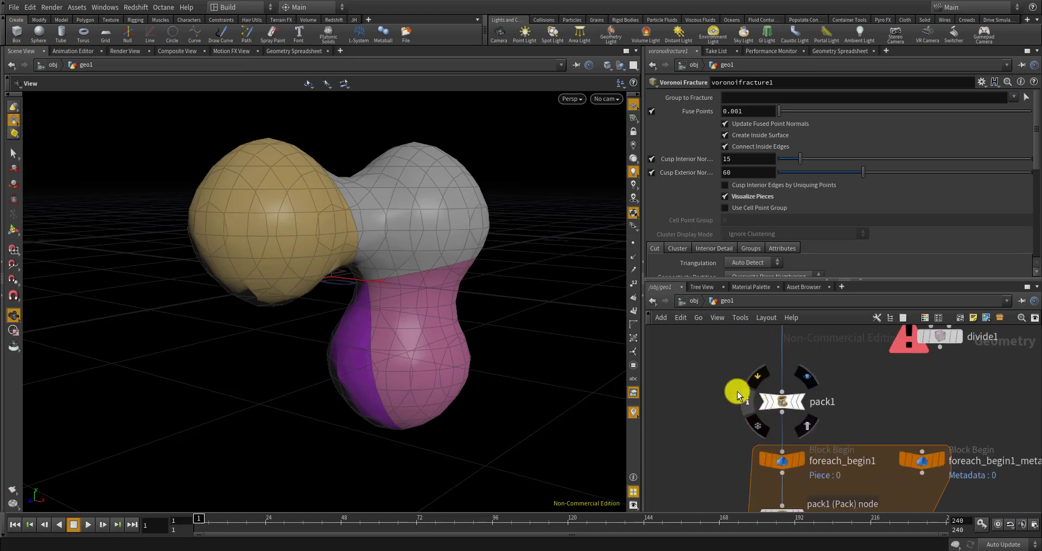
pyautogui.moveTo(718, 363); pyautogui.dragTo(713, 470, button='middle')
pyautogui.scroll(-3, 716, 466)
pyautogui.scroll(5, 758, 406)
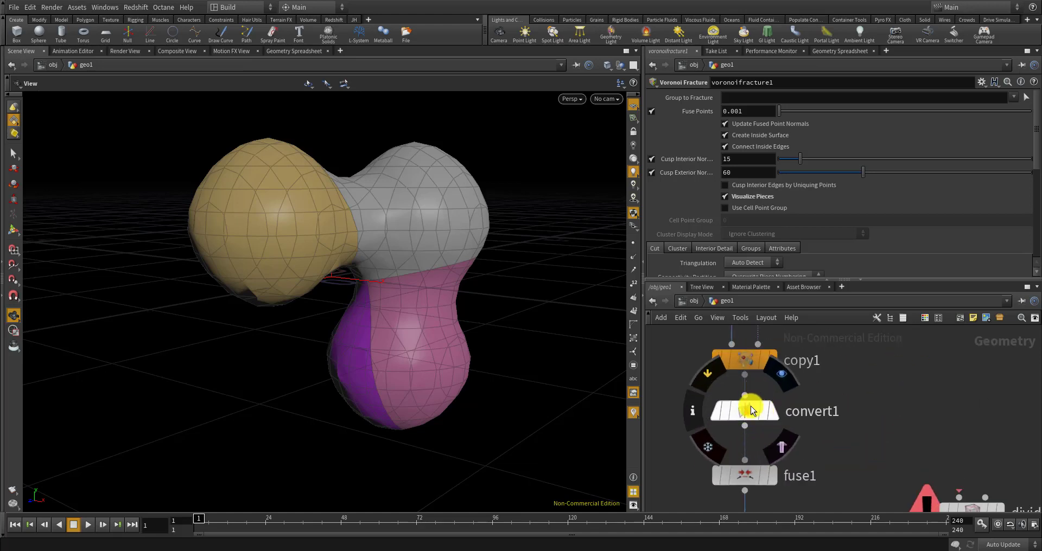
pyautogui.click(753, 409)
pyautogui.moveTo(761, 148); pyautogui.dragTo(682, 146)
pyautogui.write('4')
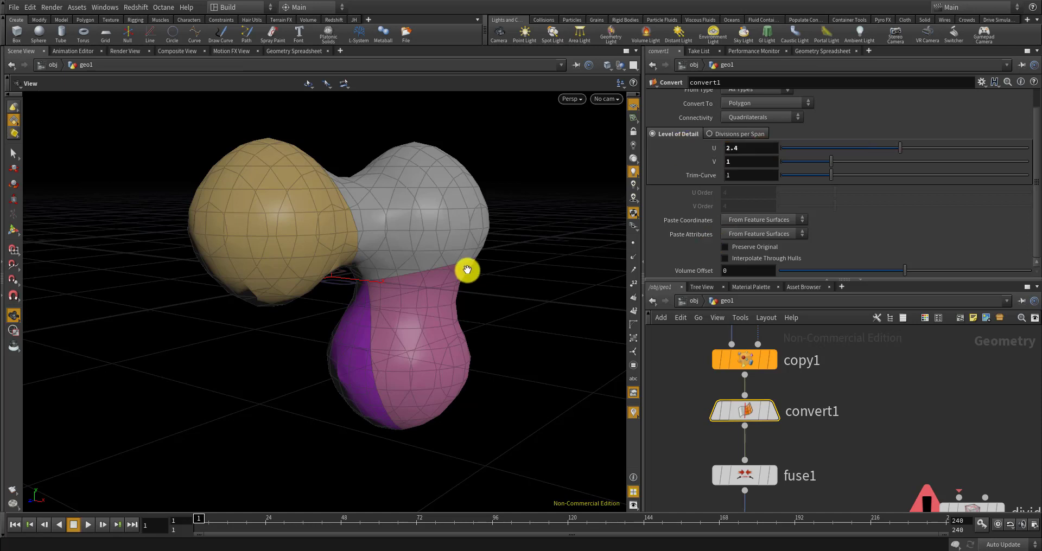
# Compare pack1, voronoifracture1 and loop outputs, leaving the display flag on voronoifracture1
pyautogui.moveTo(468, 270); pyautogui.dragTo(560, 228)
pyautogui.scroll(-3, 760, 360)
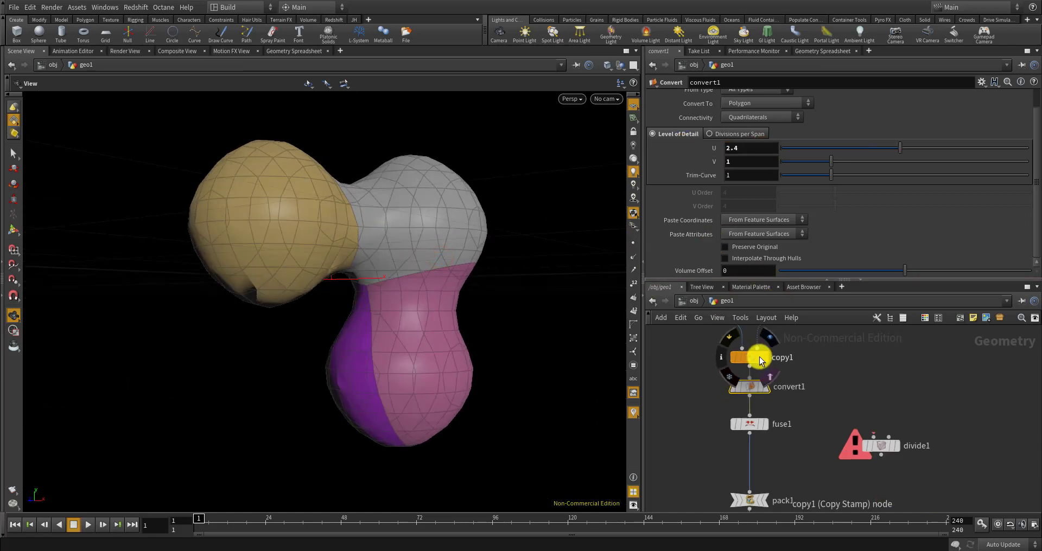
pyautogui.click(760, 419)
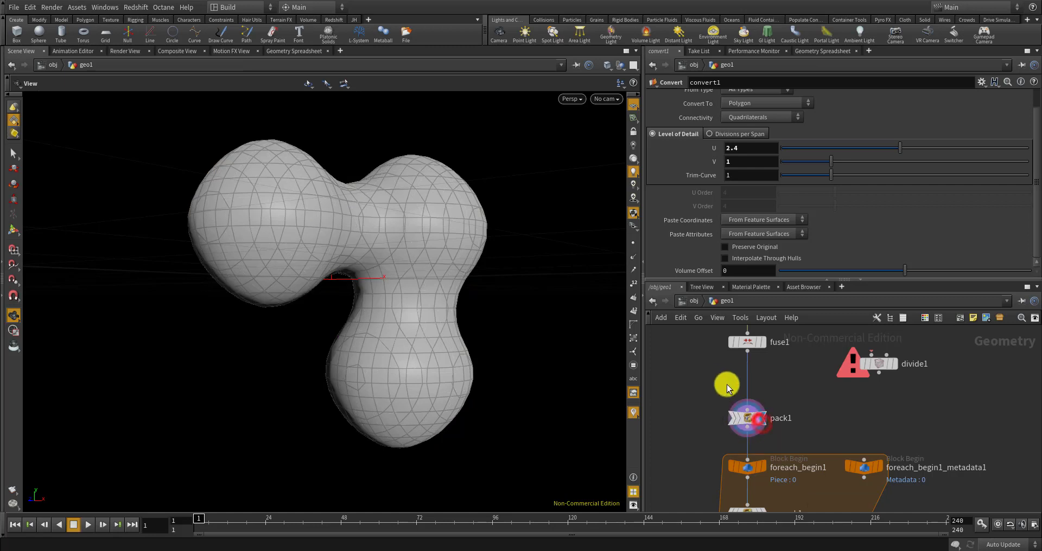
pyautogui.scroll(-5, 739, 417)
pyautogui.scroll(5, 748, 492)
pyautogui.click(729, 458)
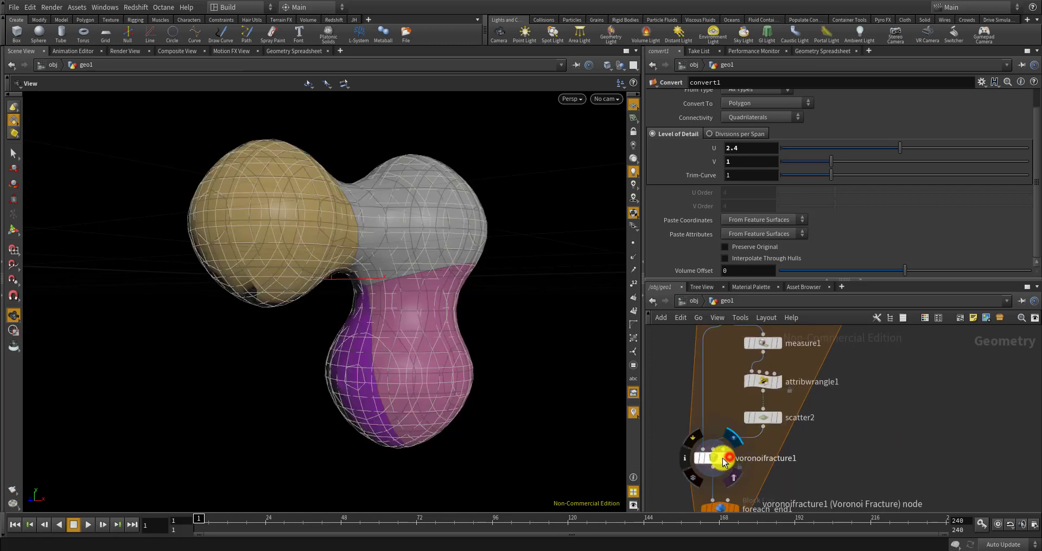
pyautogui.scroll(-3, 736, 464)
pyautogui.scroll(3, 731, 482)
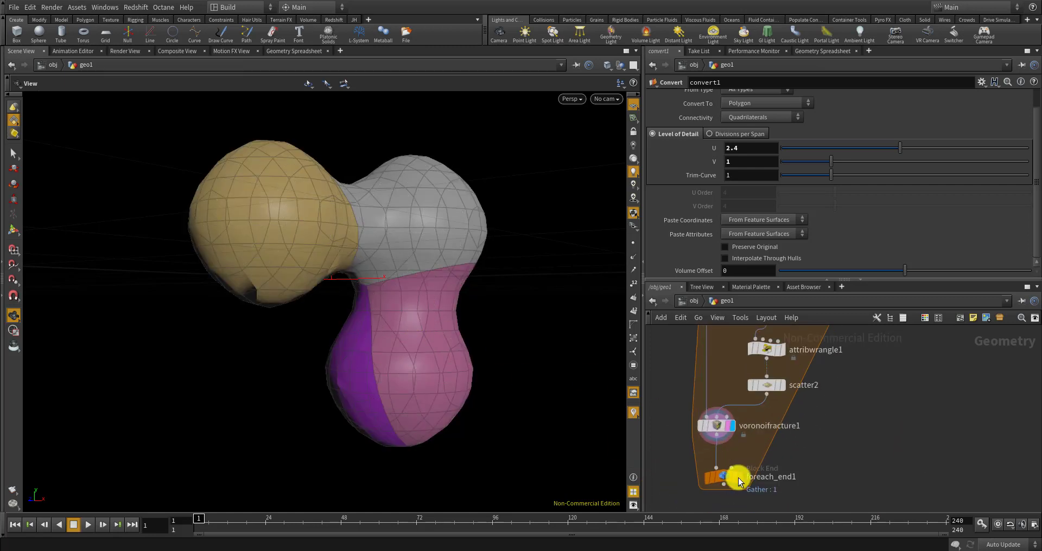
pyautogui.click(738, 478)
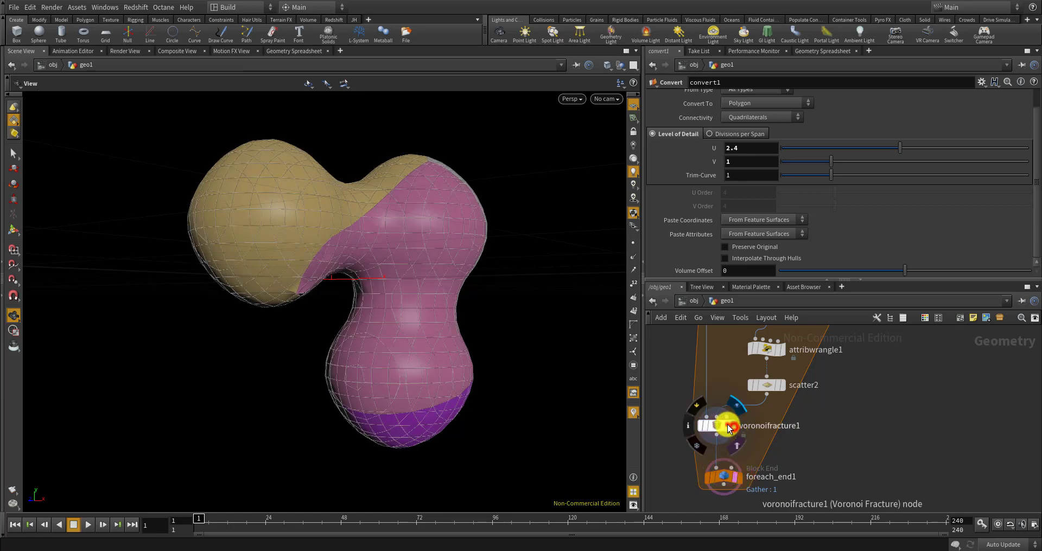
pyautogui.click(730, 426)
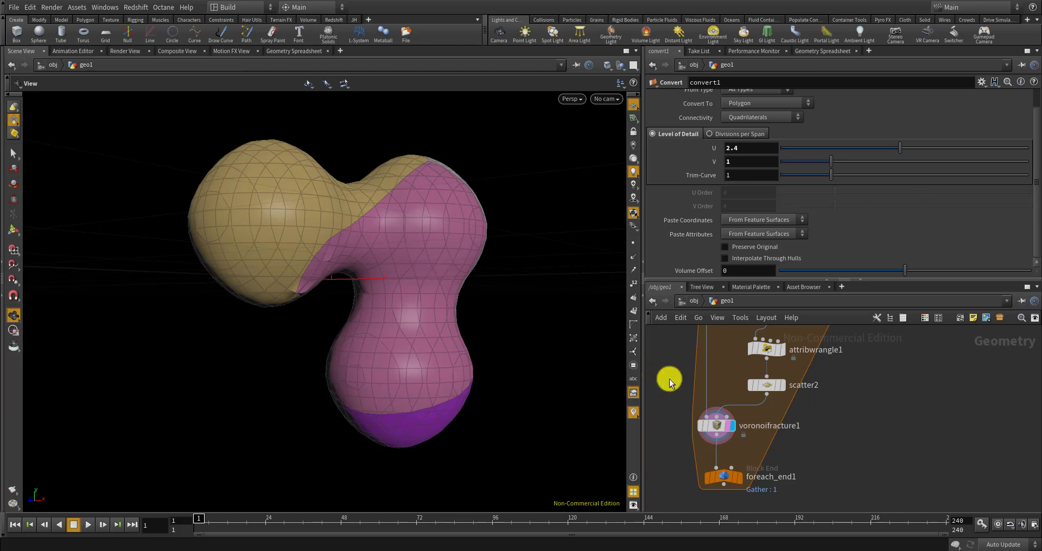
pyautogui.scroll(3, 678, 390)
pyautogui.click(719, 435)
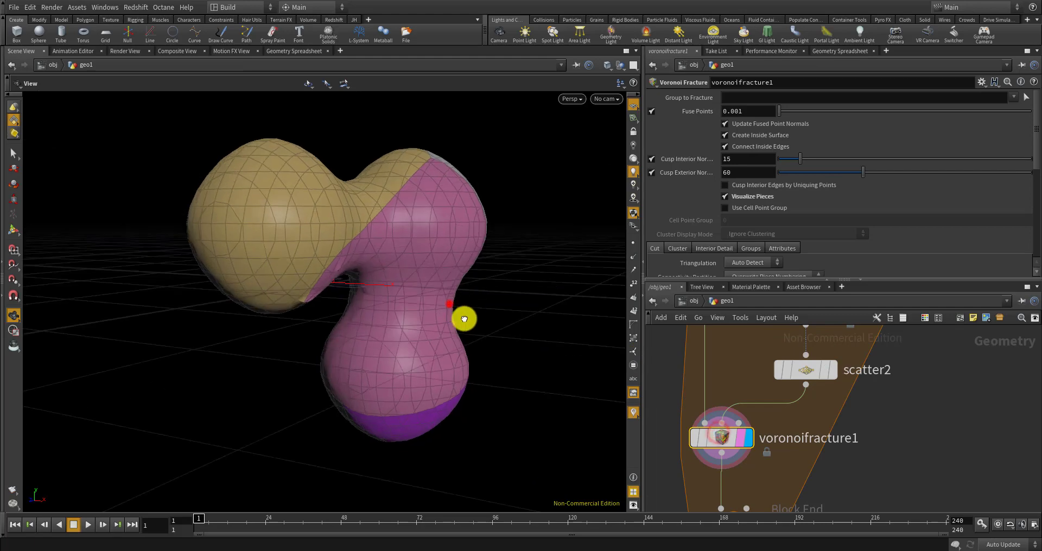
pyautogui.scroll(10, 435, 282)
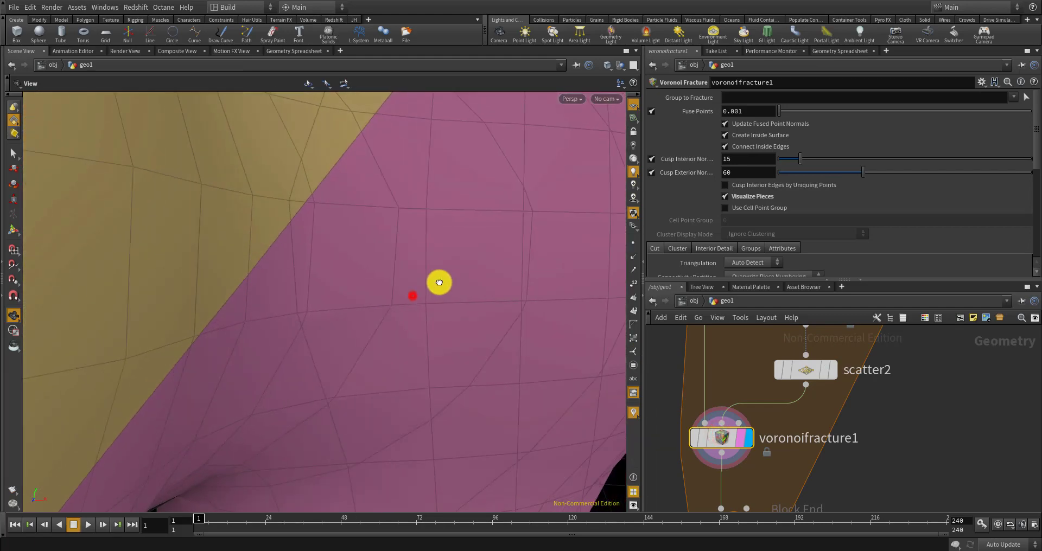
pyautogui.moveTo(439, 283); pyautogui.dragTo(460, 280)
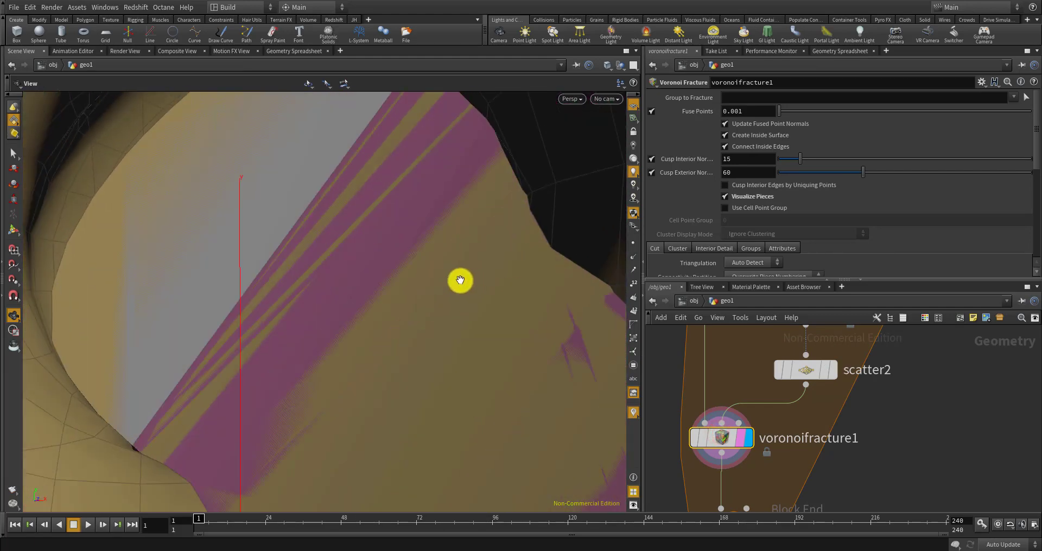
pyautogui.moveTo(393, 293); pyautogui.dragTo(258, 370)
pyautogui.scroll(-15, 384, 266)
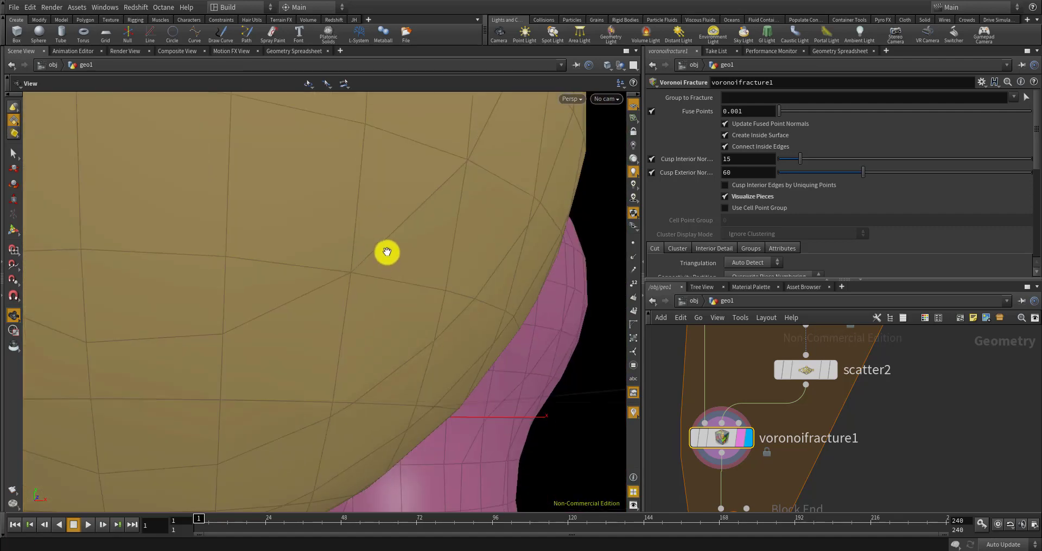
pyautogui.moveTo(401, 228); pyautogui.dragTo(275, 304)
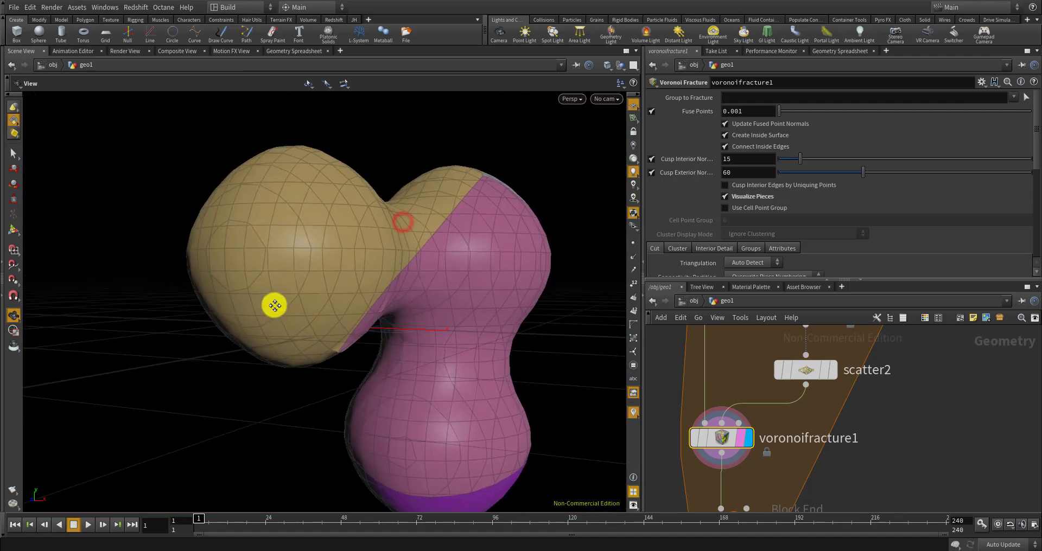
pyautogui.scroll(3, 390, 202)
pyautogui.scroll(-5, 489, 283)
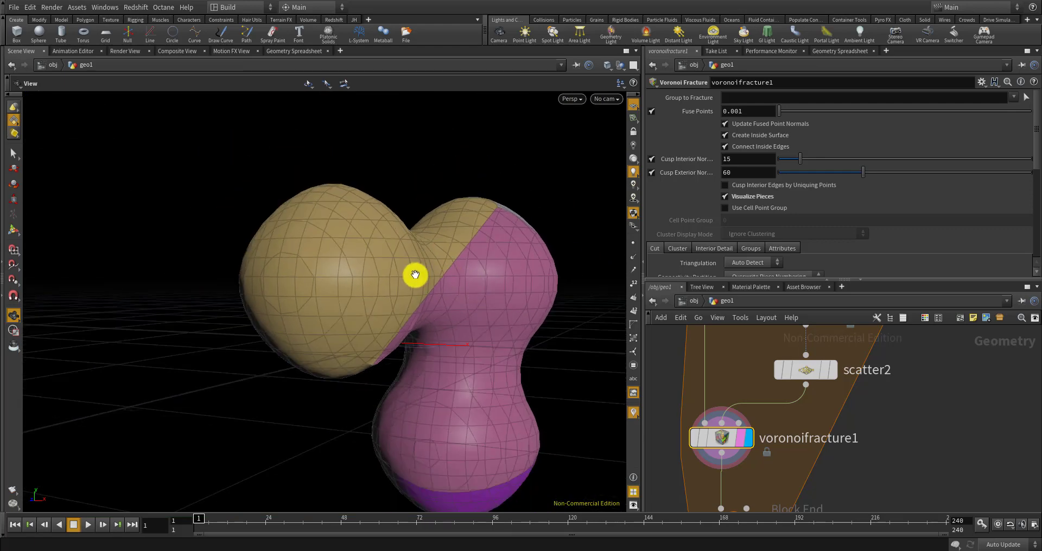
pyautogui.scroll(-3, 724, 372)
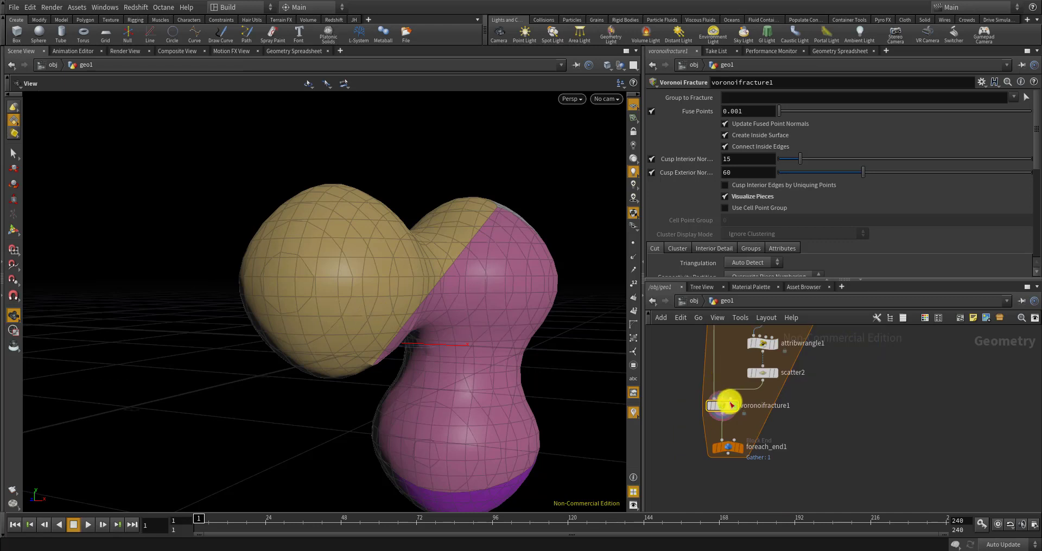
pyautogui.scroll(3, 738, 435)
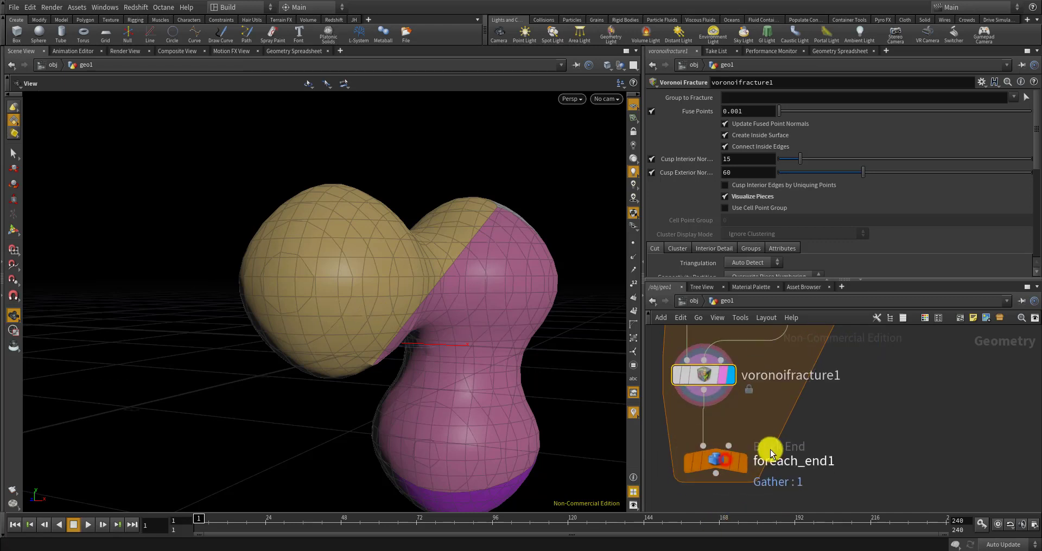
pyautogui.scroll(-3, 728, 436)
pyautogui.scroll(4, 722, 447)
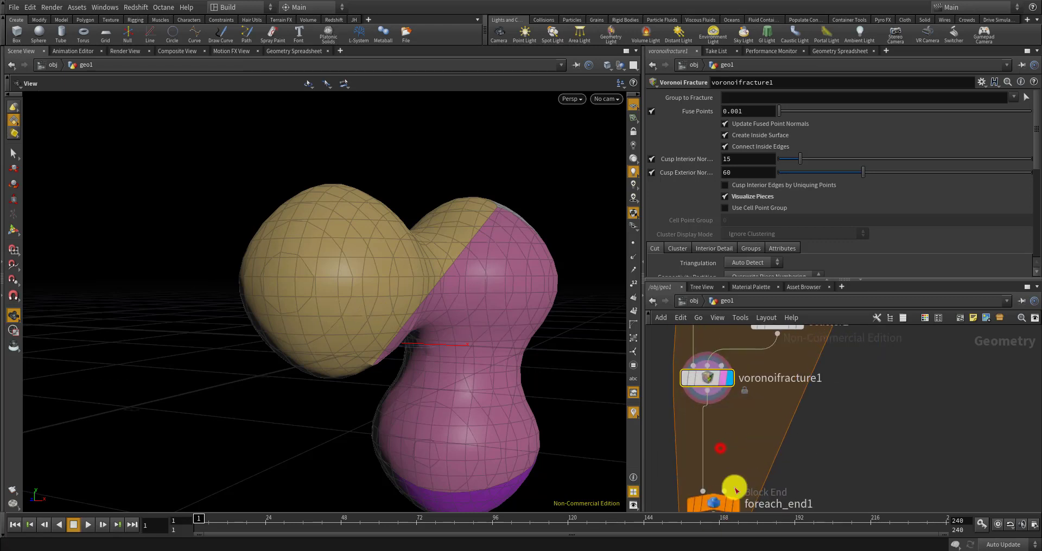
pyautogui.press('Tab')
# Insert a Delete node after voronoifracture1 removing the inside group, and display its result
pyautogui.write('dele')
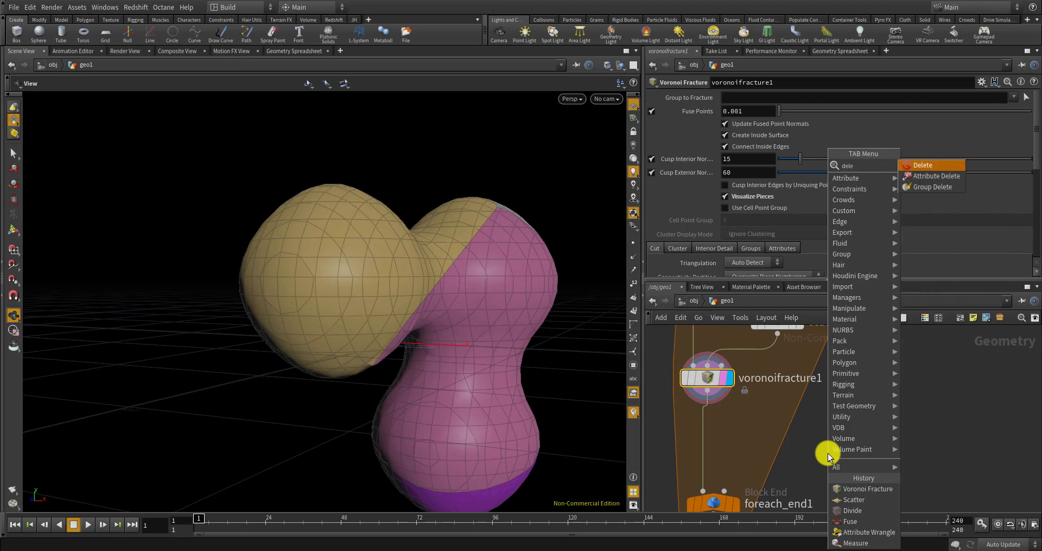
pyautogui.press('Return')
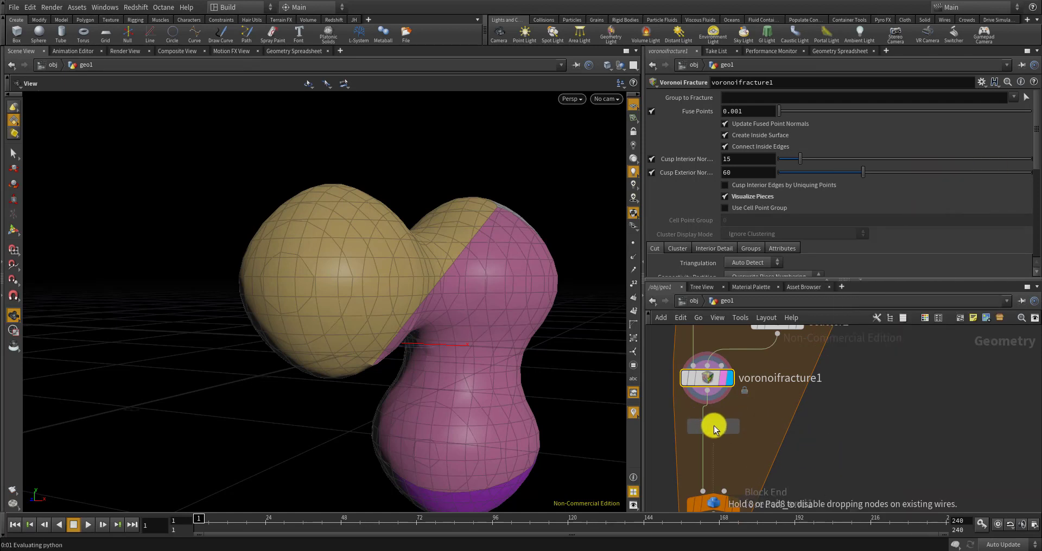
pyautogui.click(706, 426)
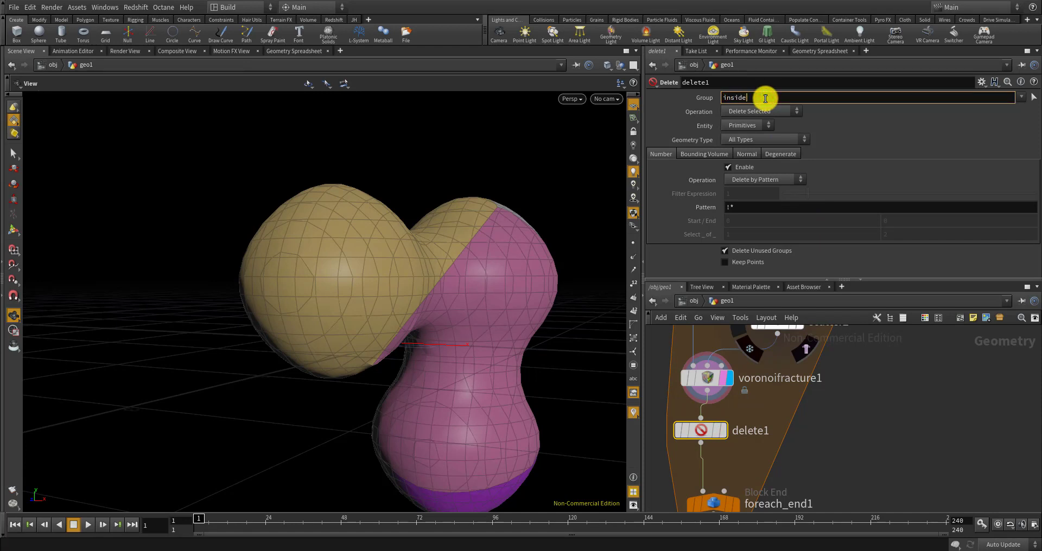
pyautogui.click(719, 430)
pyautogui.scroll(10, 439, 307)
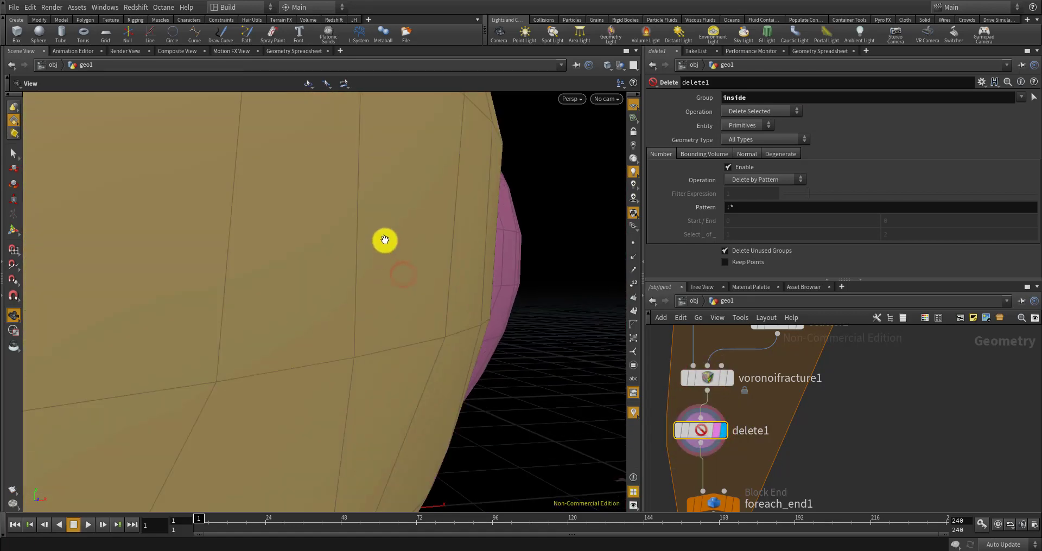
pyautogui.moveTo(384, 241)
pyautogui.mouseDown()
pyautogui.moveTo(486, 213)
pyautogui.moveTo(375, 239)
pyautogui.mouseUp()
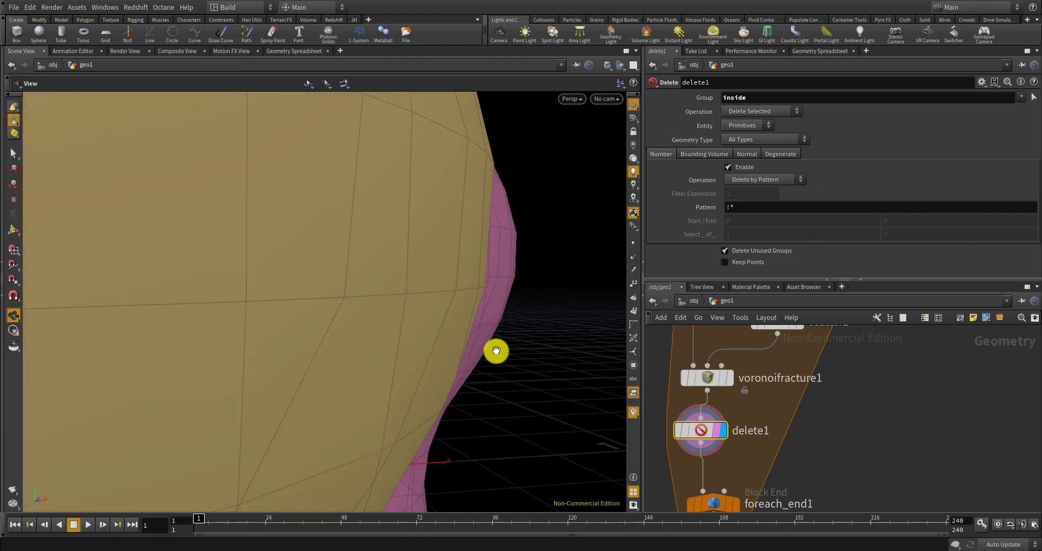
pyautogui.scroll(-8, 495, 351)
pyautogui.scroll(-5, 442, 252)
pyautogui.scroll(-3, 762, 361)
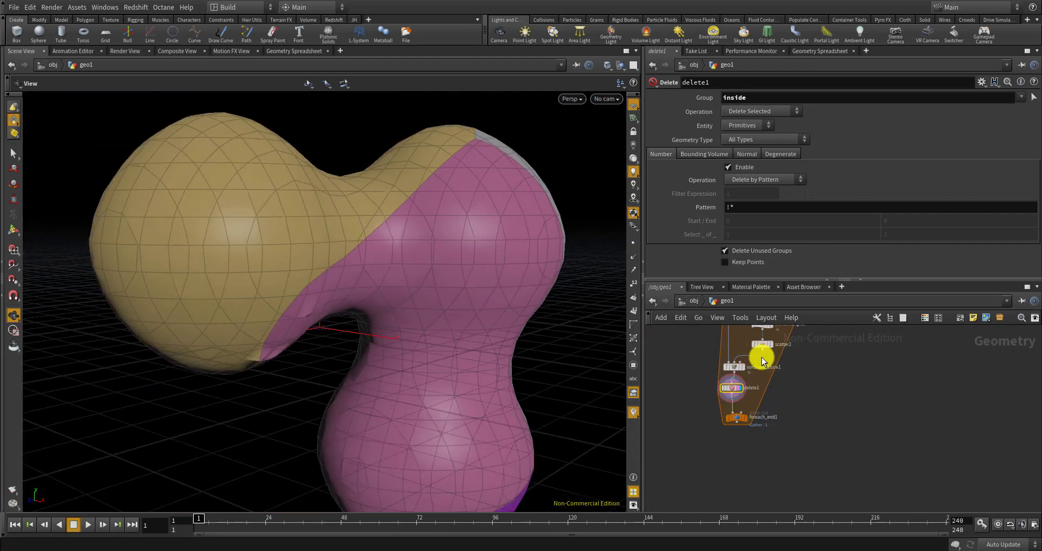
pyautogui.scroll(5, 747, 425)
# Pick a Pack node from the Tab menu search
pyautogui.press('Tab')
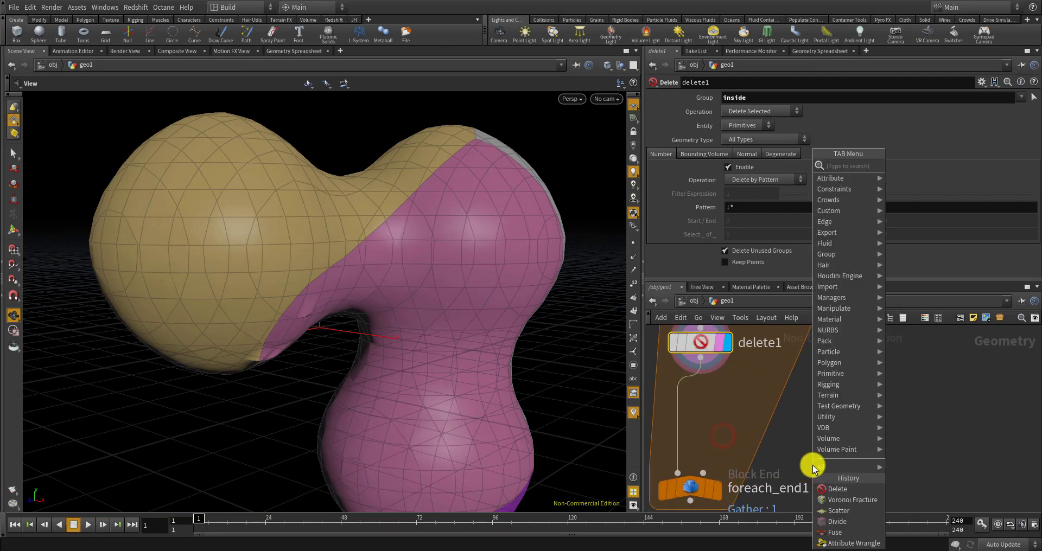
pyautogui.write('pack')
pyautogui.press('Return')
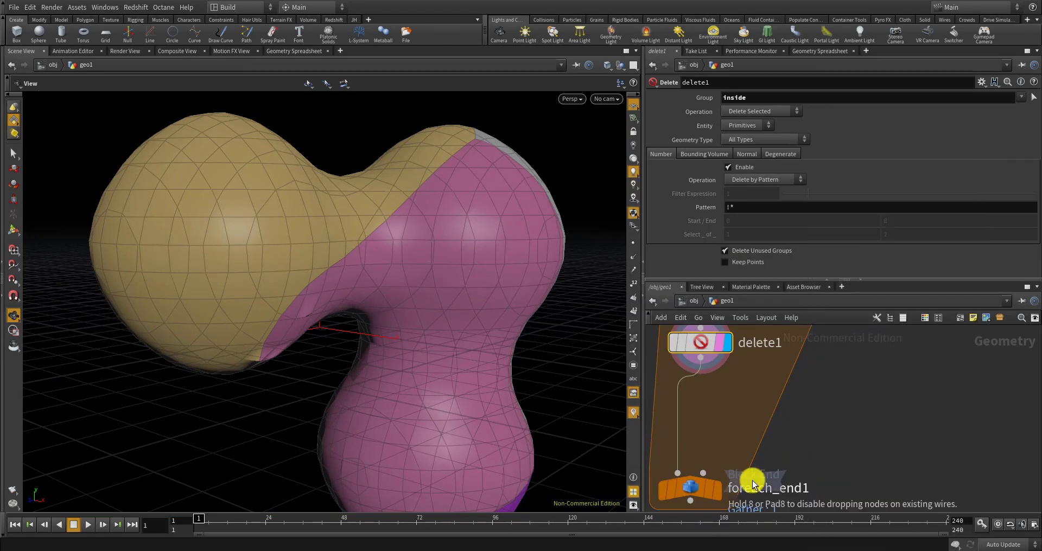
# Drop pack2 onto the wire between delete1 and foreach_end1
pyautogui.click(678, 399)
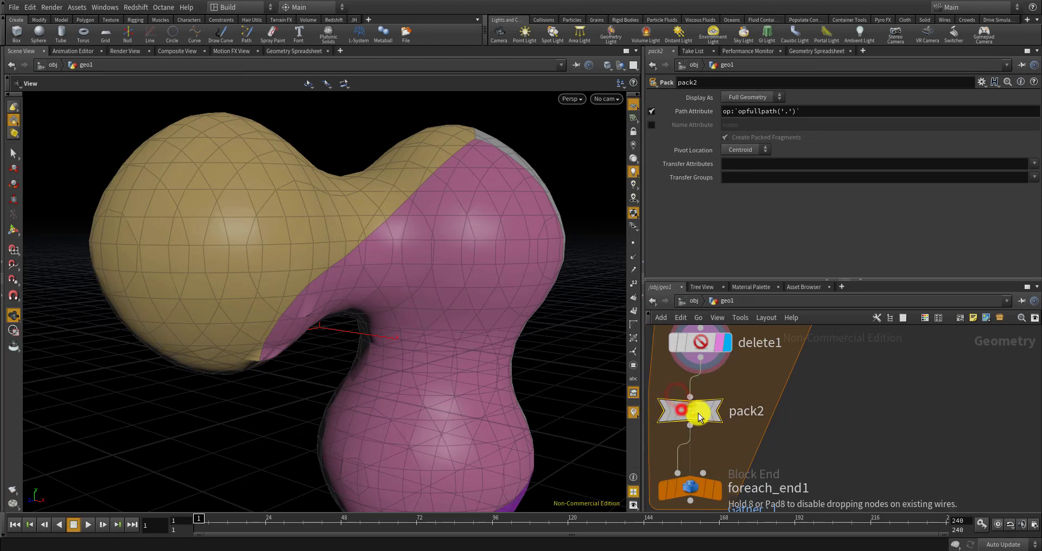
pyautogui.scroll(-5, 761, 431)
pyautogui.moveTo(791, 405); pyautogui.dragTo(780, 464, button='middle')
pyautogui.scroll(3, 782, 437)
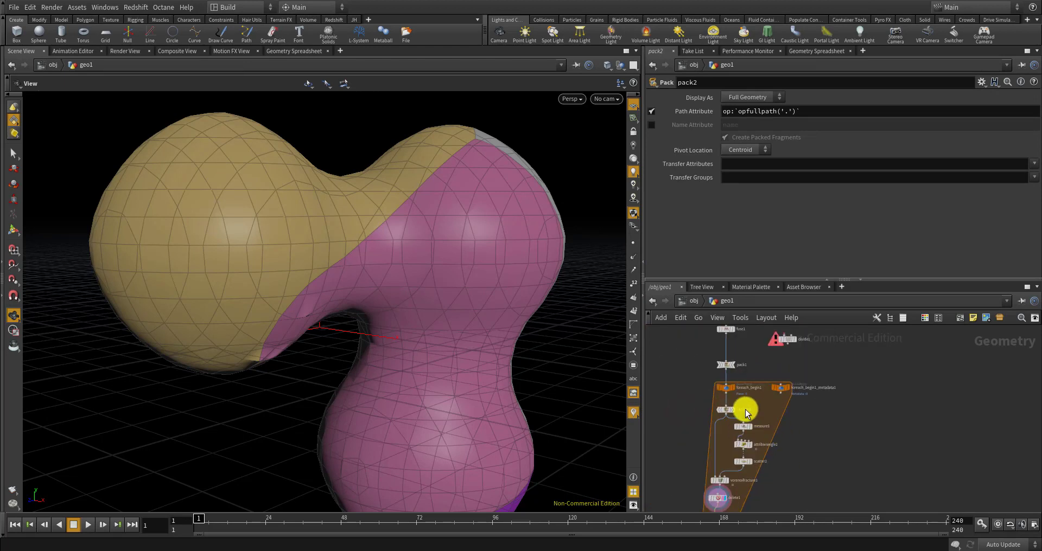
pyautogui.scroll(4, 746, 410)
pyautogui.scroll(-6, 701, 374)
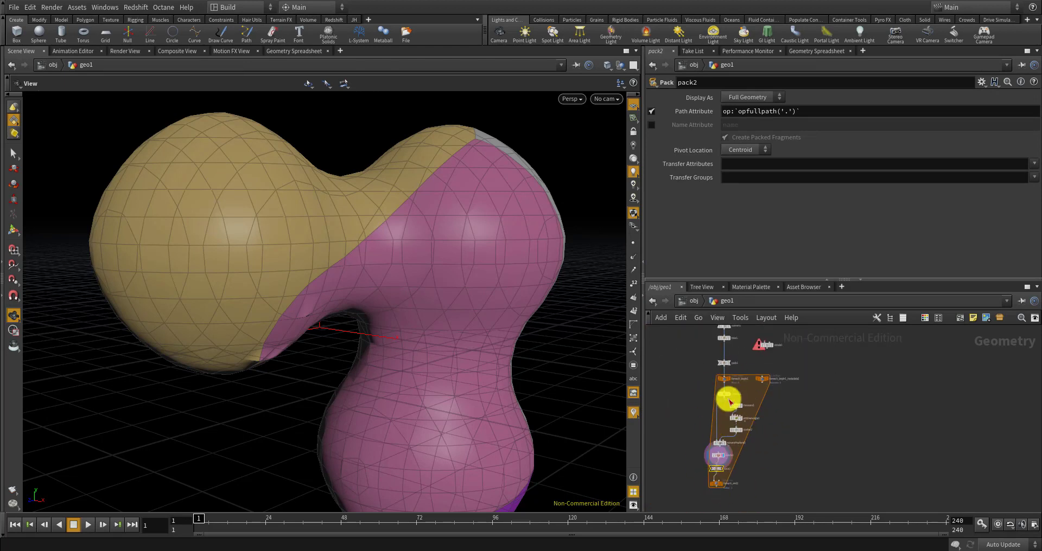
pyautogui.scroll(4, 730, 401)
pyautogui.scroll(-5, 726, 384)
pyautogui.scroll(3, 727, 373)
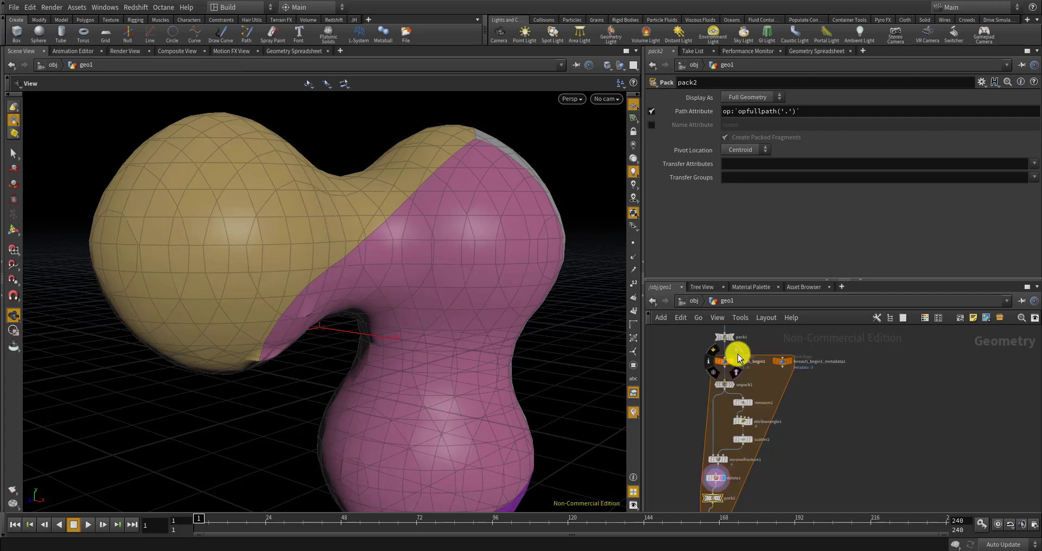
pyautogui.scroll(3, 738, 361)
pyautogui.scroll(-4, 736, 367)
pyautogui.scroll(3, 744, 385)
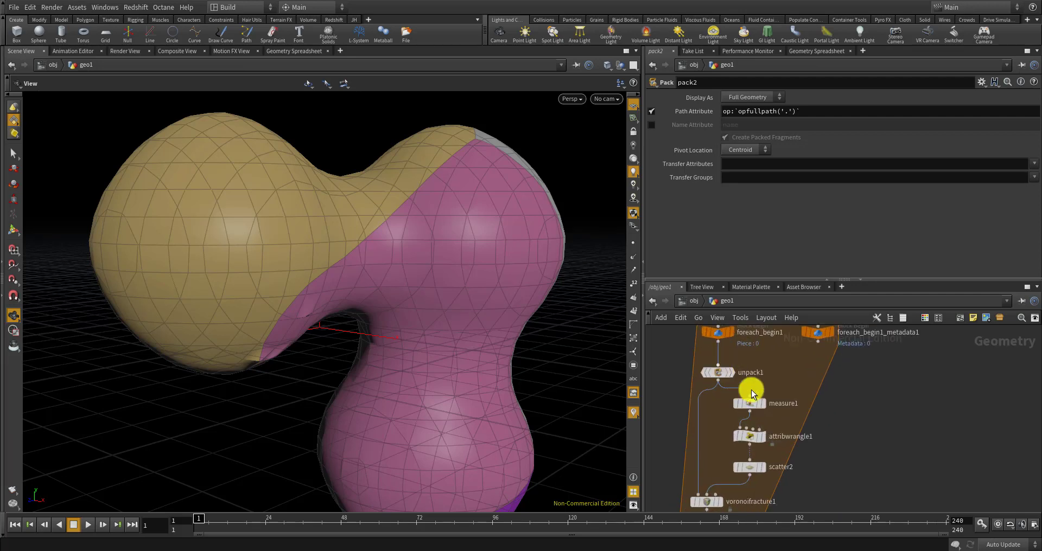
pyautogui.scroll(-4, 739, 383)
pyautogui.scroll(3, 727, 382)
pyautogui.scroll(-5, 749, 385)
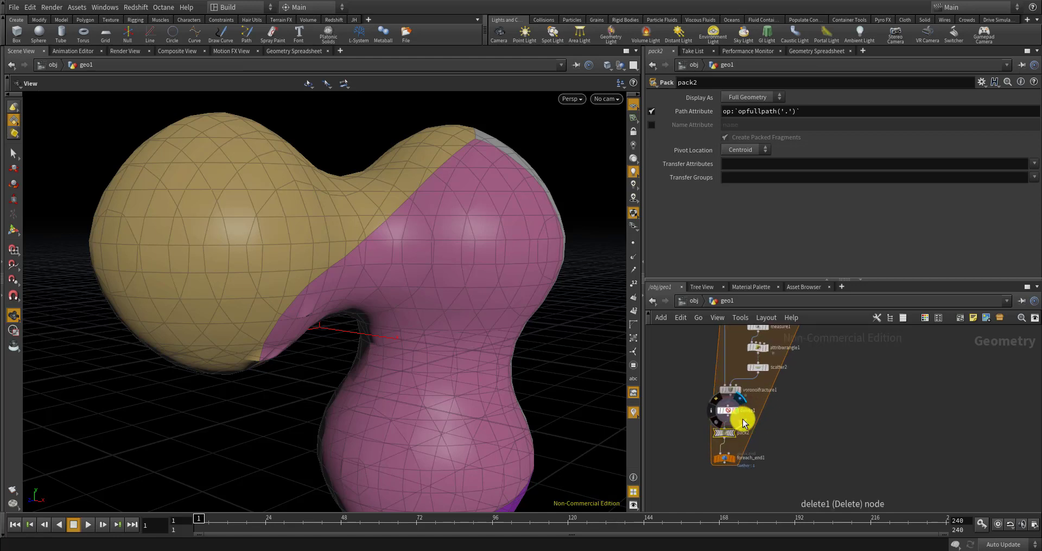
pyautogui.scroll(5, 732, 431)
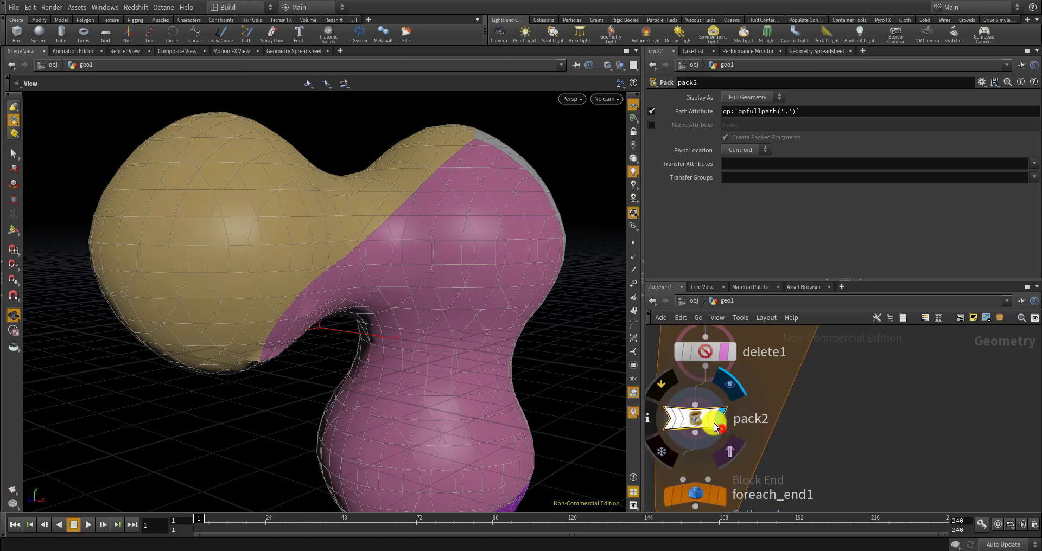
pyautogui.scroll(-5, 716, 412)
pyautogui.scroll(5, 711, 426)
# Display foreach_end1's gathered output and orbit to inspect all the fractured pieces
pyautogui.click(711, 427)
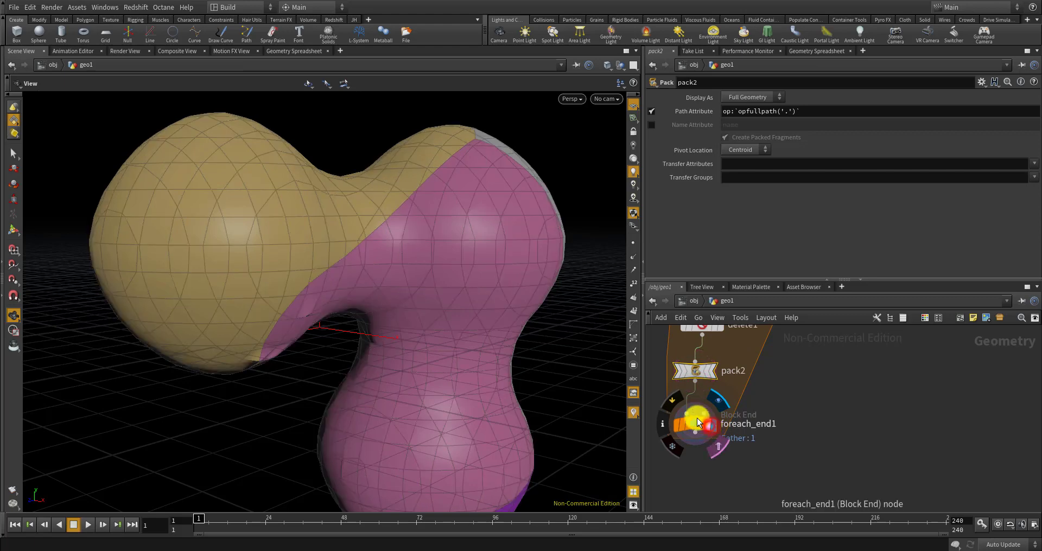
pyautogui.scroll(-5, 471, 312)
pyautogui.moveTo(484, 313); pyautogui.dragTo(431, 316)
pyautogui.scroll(2, 414, 298)
pyautogui.scroll(1, 414, 298)
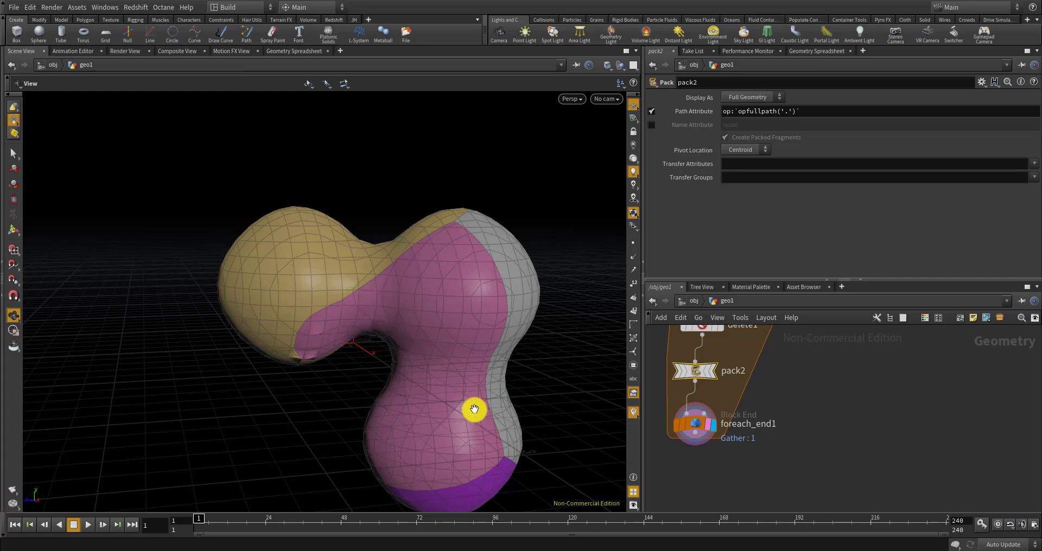
pyautogui.moveTo(405, 356)
pyautogui.mouseDown()
pyautogui.moveTo(349, 339)
pyautogui.moveTo(314, 416)
pyautogui.moveTo(467, 400)
pyautogui.moveTo(398, 366)
pyautogui.mouseUp()
pyautogui.scroll(-3, 749, 403)
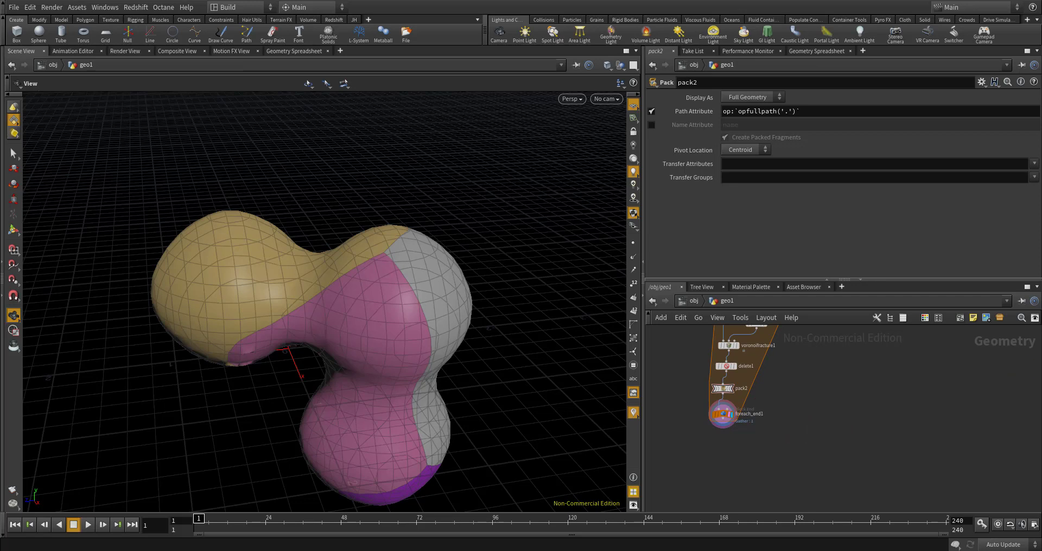
pyautogui.moveTo(824, 407); pyautogui.dragTo(887, 497, button='middle')
pyautogui.moveTo(762, 400); pyautogui.dragTo(758, 479, button='middle')
pyautogui.scroll(5, 754, 417)
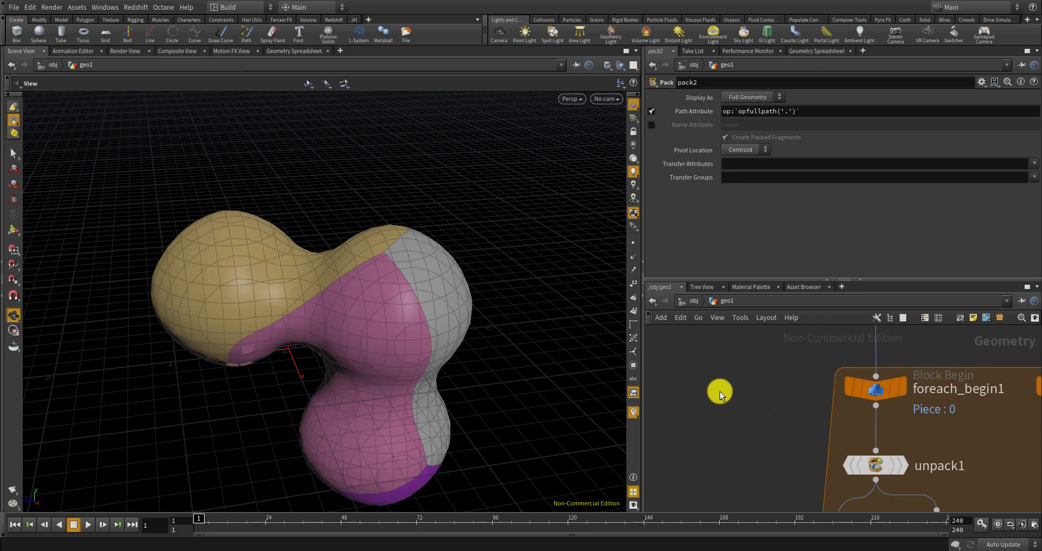
# Add a For-Each Number loop beside foreach_begin1
pyautogui.press('Tab')
pyautogui.write('for')
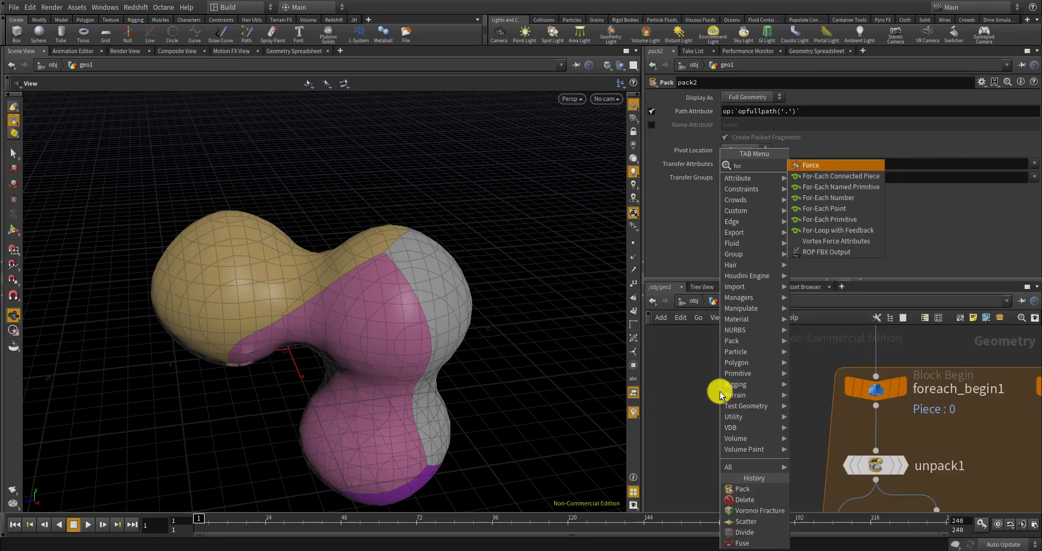
pyautogui.click(838, 204)
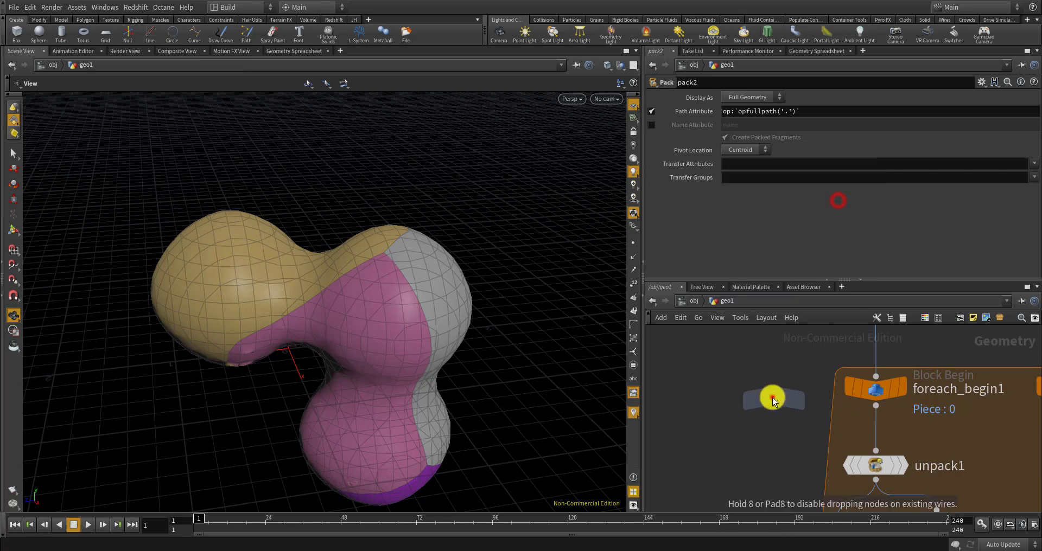
pyautogui.click(774, 399)
pyautogui.scroll(-3, 775, 399)
pyautogui.moveTo(780, 408); pyautogui.dragTo(761, 390)
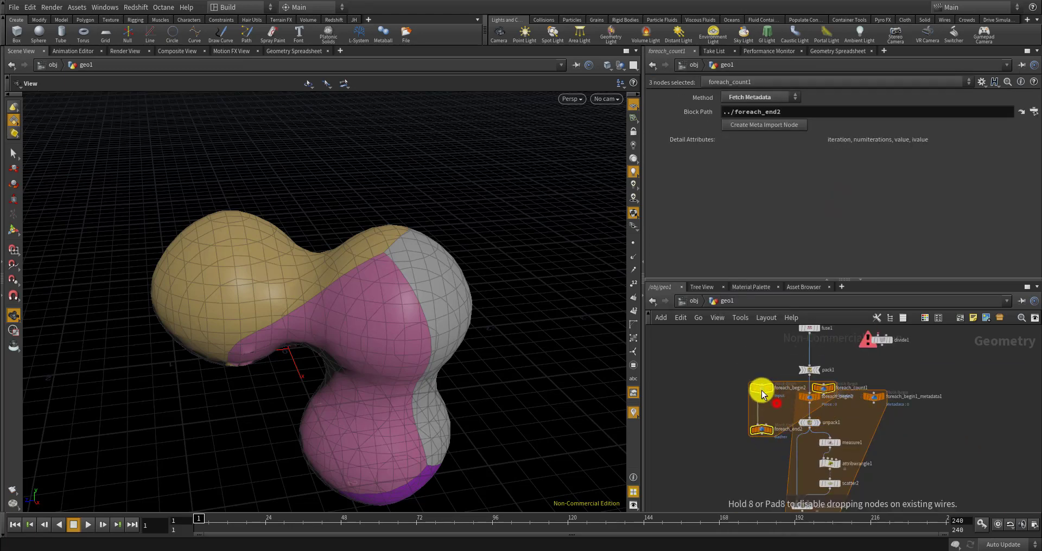
# Move pack1 up and select foreach_end2 to view its 10 iterations
pyautogui.moveTo(770, 353); pyautogui.dragTo(763, 414, button='middle')
pyautogui.scroll(4, 794, 412)
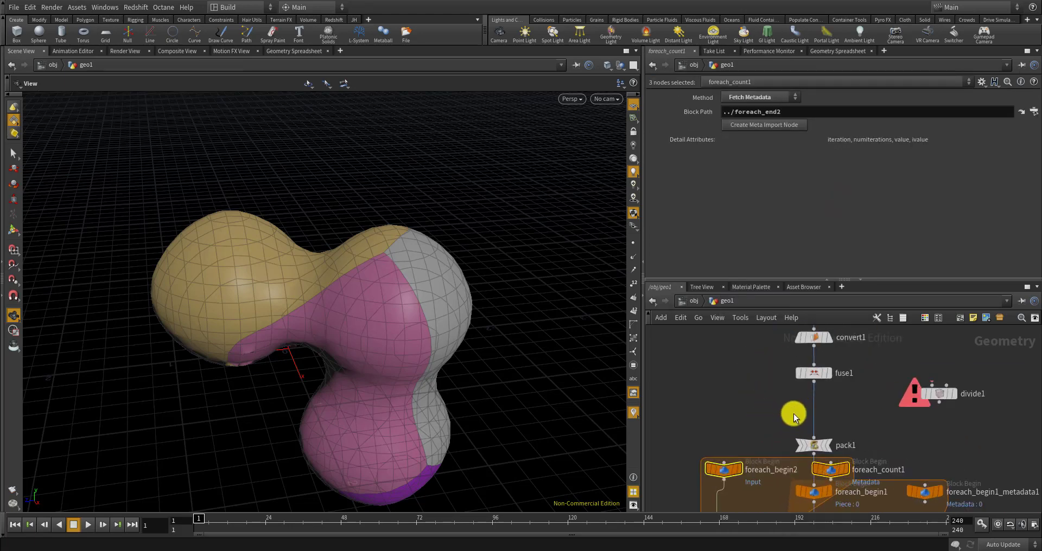
pyautogui.moveTo(817, 453); pyautogui.dragTo(818, 401)
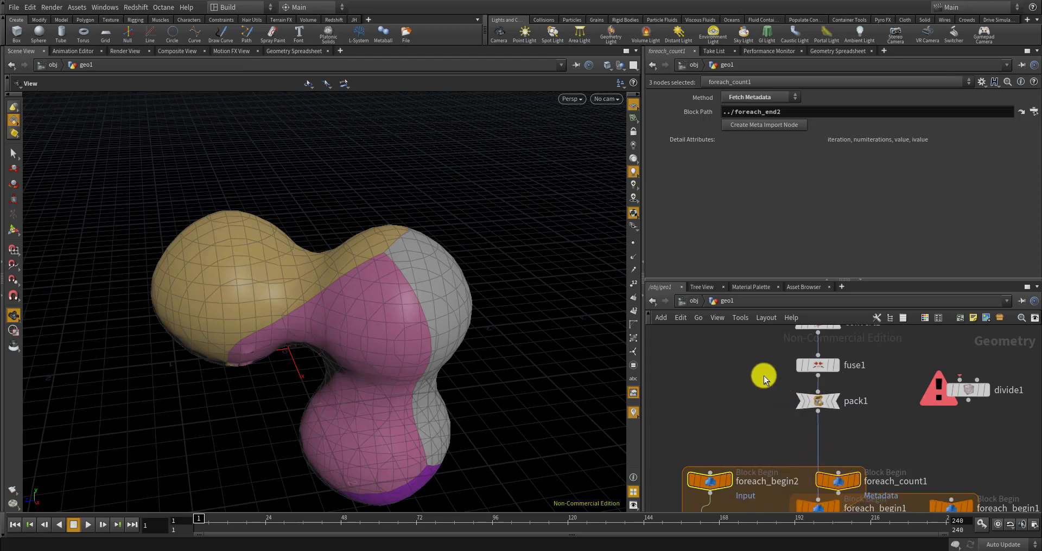
pyautogui.scroll(-5, 763, 375)
pyautogui.scroll(4, 741, 437)
pyautogui.click(736, 482)
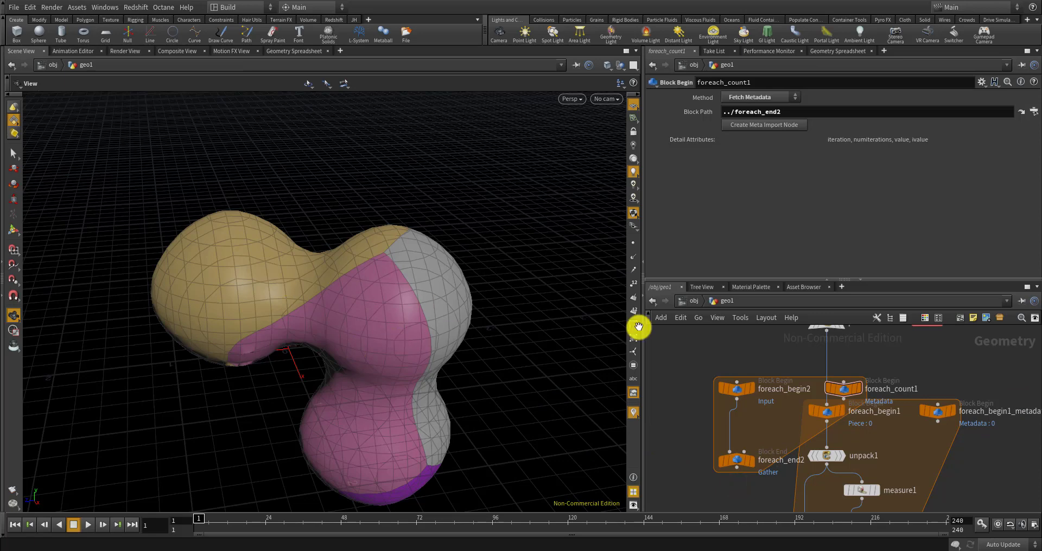
pyautogui.click(736, 459)
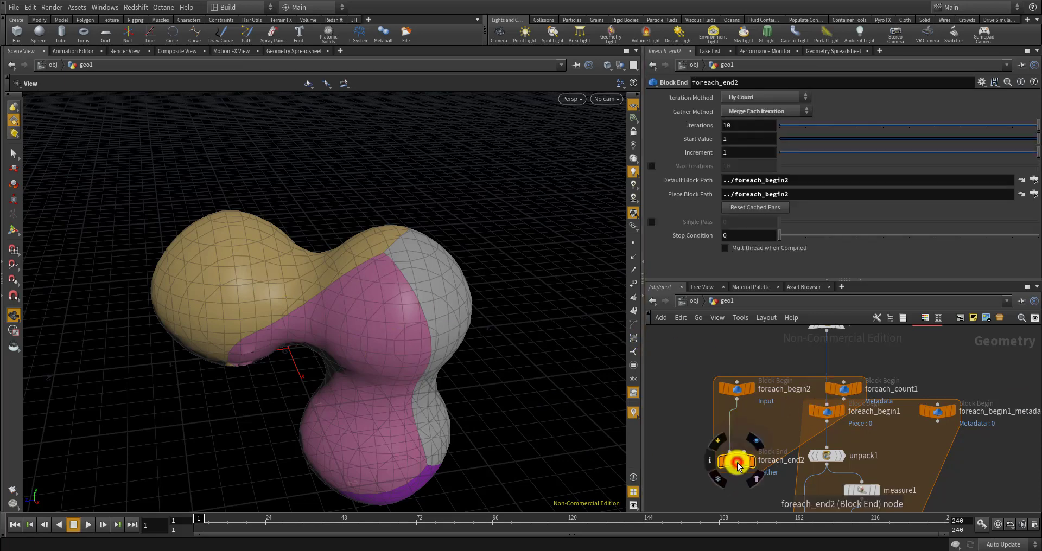
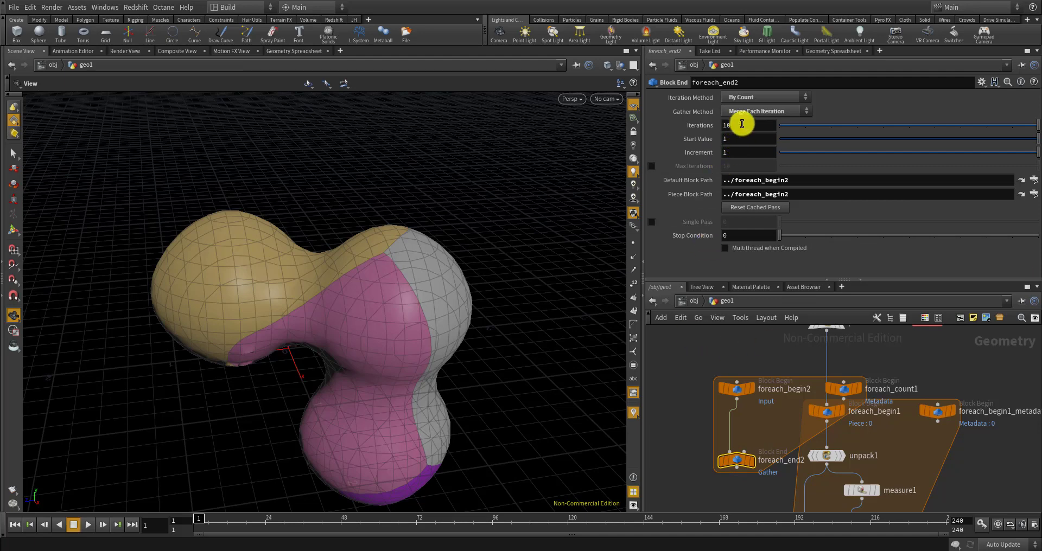
# Bring up the Tab node-creation search in geo1's network editor
pyautogui.scroll(-7, 820, 428)
pyautogui.scroll(6, 806, 412)
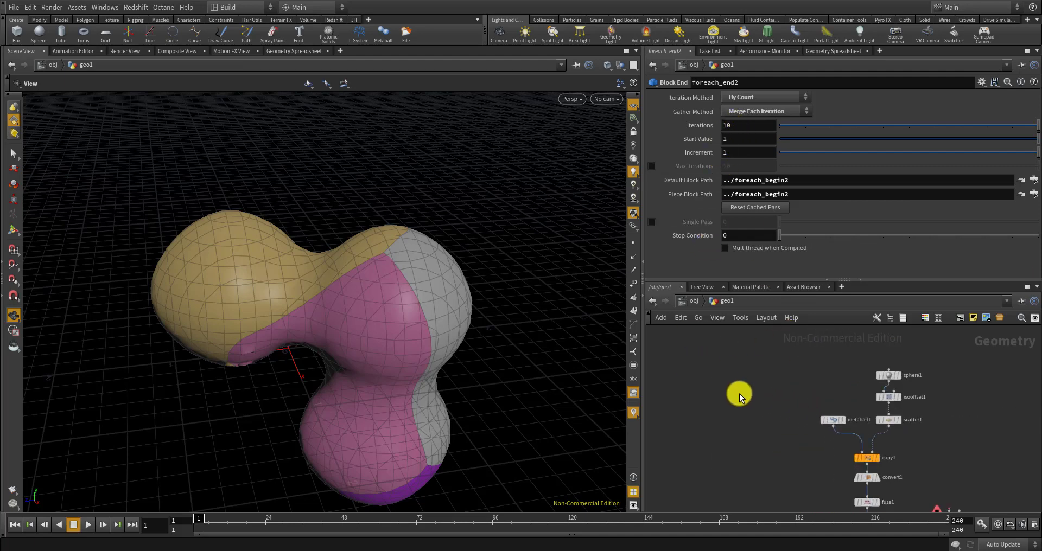
pyautogui.press('Tab')
# Add a Null node to geo1 and rename it CONTROLLER
pyautogui.write('geo')
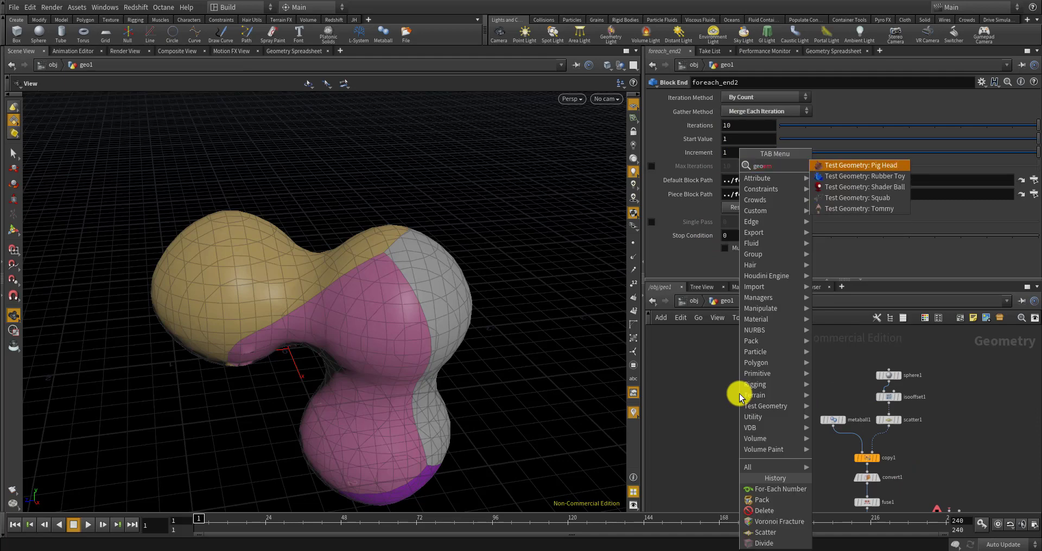
pyautogui.press('BackSpace')
pyautogui.press('BackSpace')
pyautogui.press('BackSpace')
pyautogui.press('BackSpace')
pyautogui.press('BackSpace')
pyautogui.write('null')
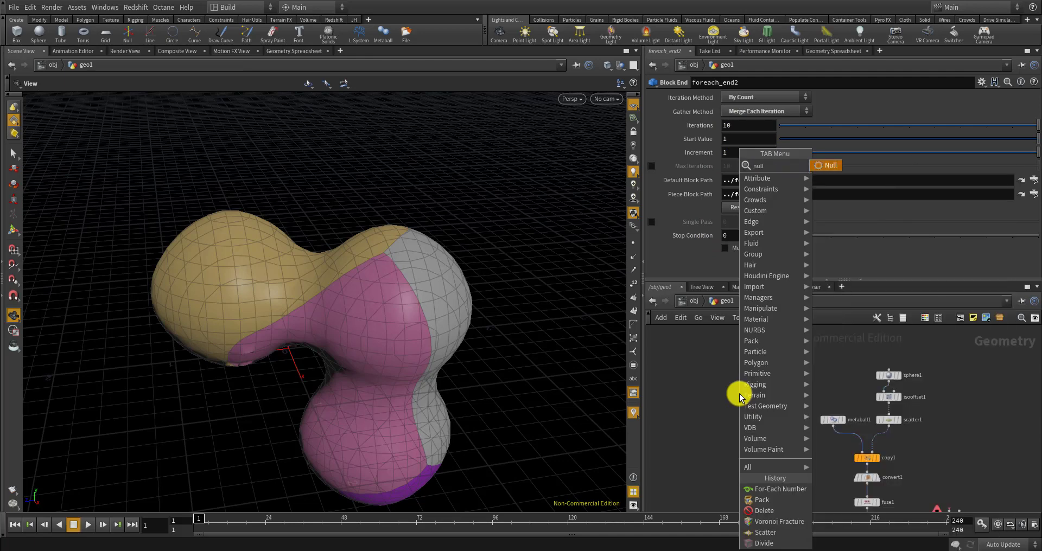
pyautogui.press('Return')
pyautogui.click(741, 398)
pyautogui.scroll(5, 739, 395)
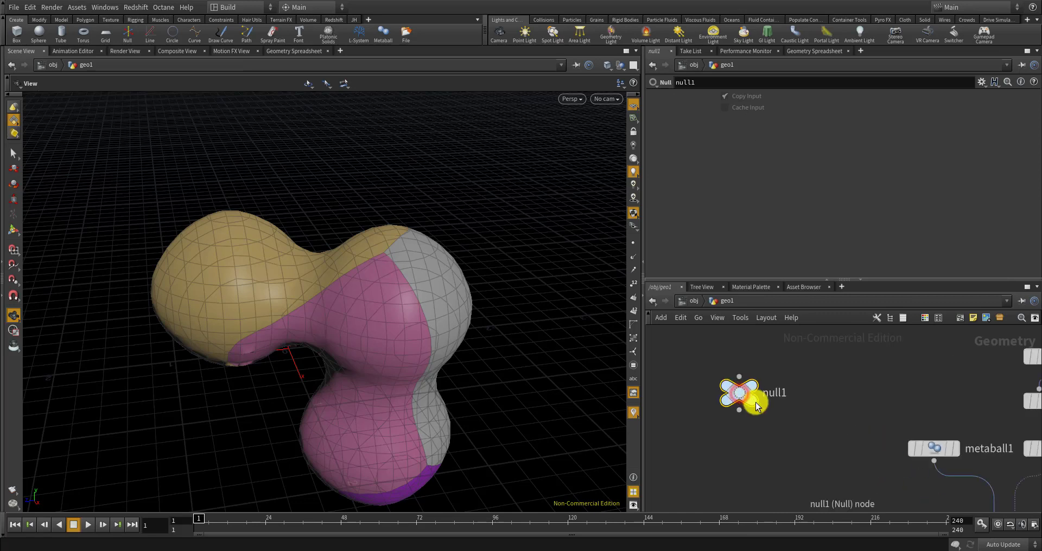
pyautogui.doubleClick(786, 390)
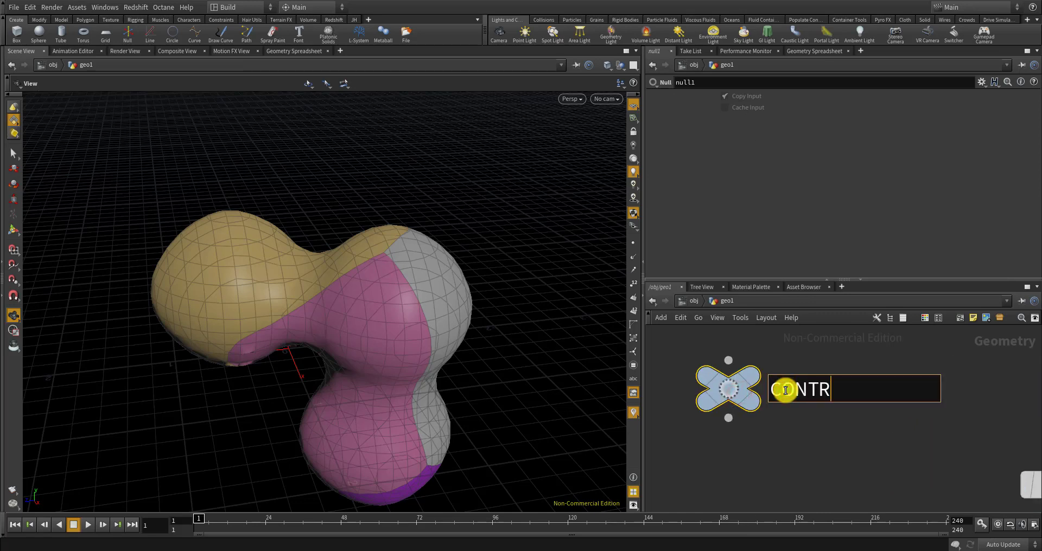
pyautogui.write('CONTROLLER')
pyautogui.press('Return')
# Colour CONTROLLER dark blue and open its Edit Parameter Interface dialog
pyautogui.press('c')
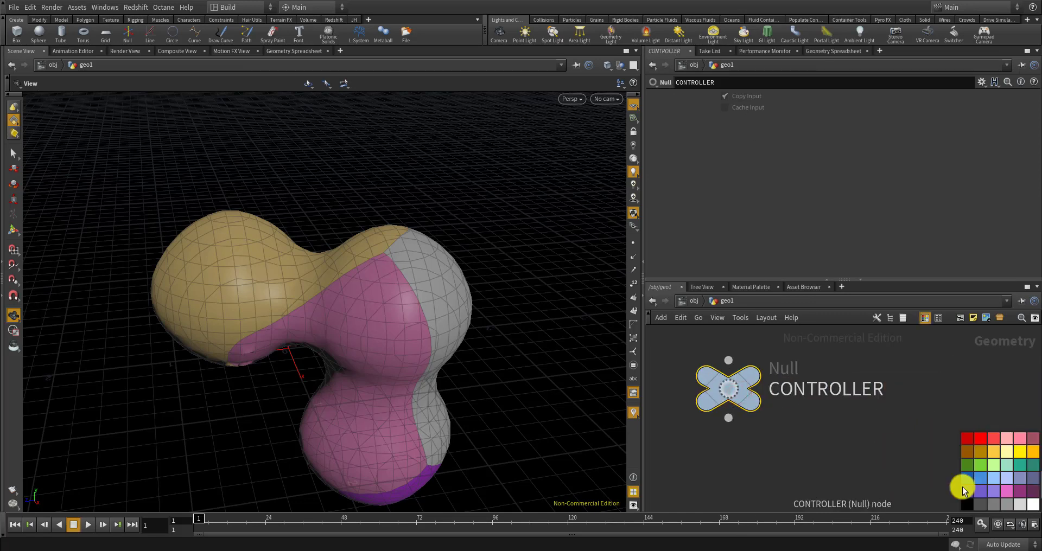
pyautogui.click(969, 476)
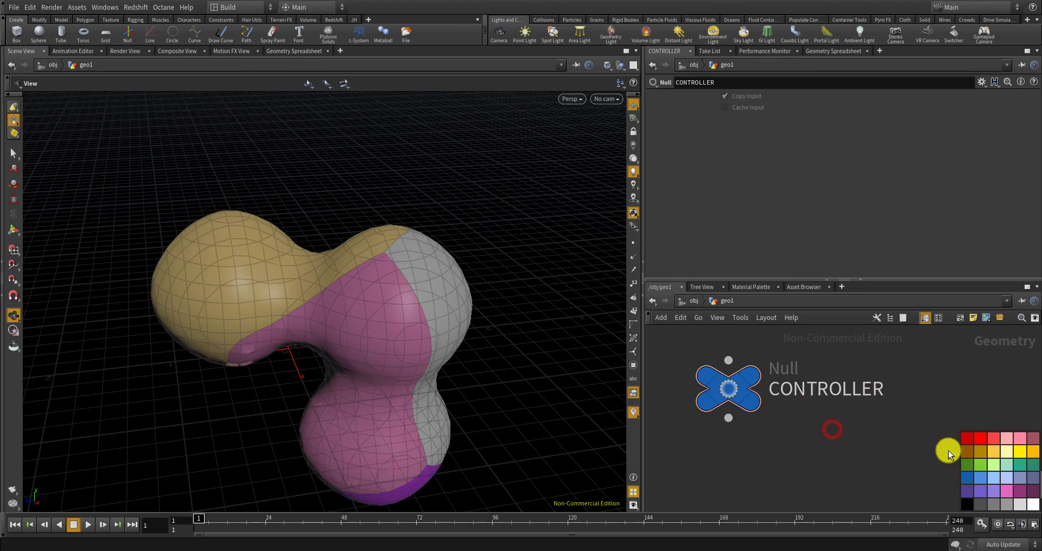
pyautogui.press('c')
pyautogui.click(981, 83)
pyautogui.click(973, 94)
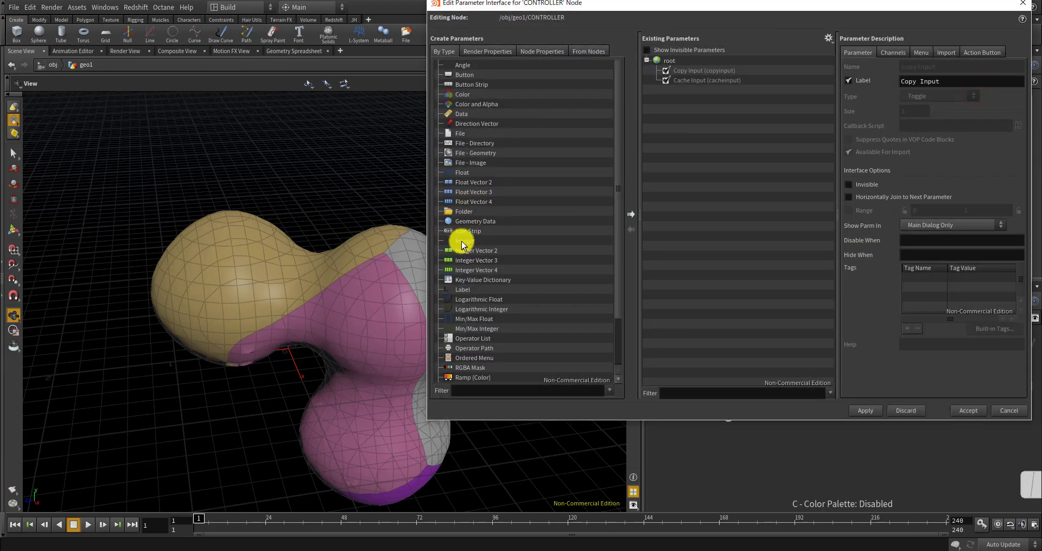
# Add an Integer parameter named max_ite to CONTROLLER's interface
pyautogui.moveTo(462, 242); pyautogui.dragTo(728, 168)
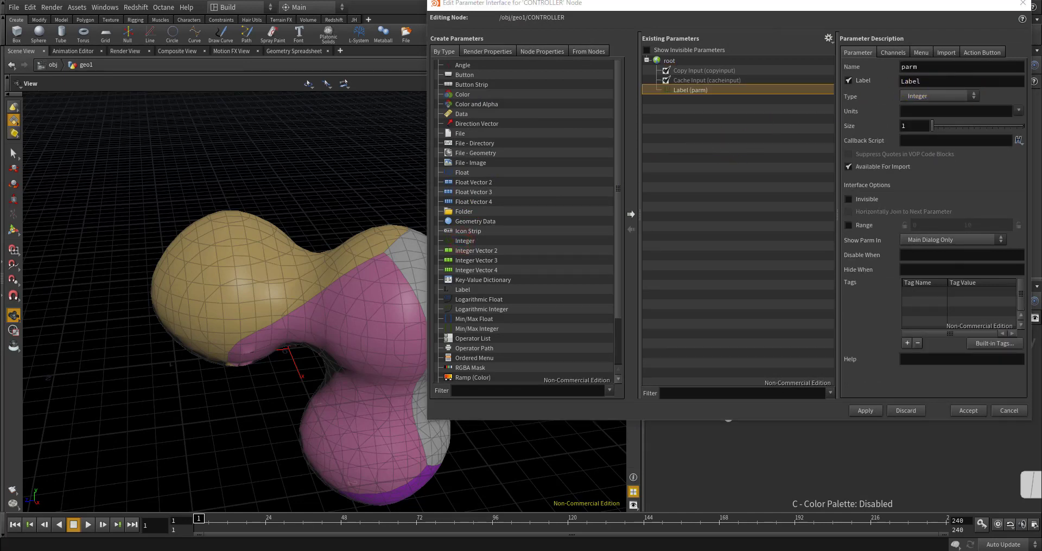
pyautogui.doubleClick(930, 67)
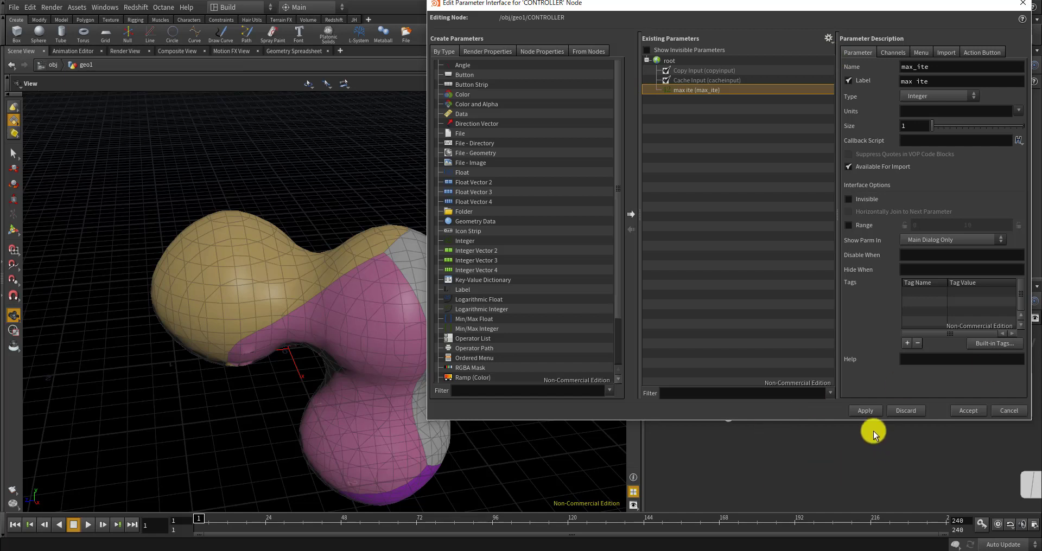
pyautogui.click(868, 410)
pyautogui.click(712, 93)
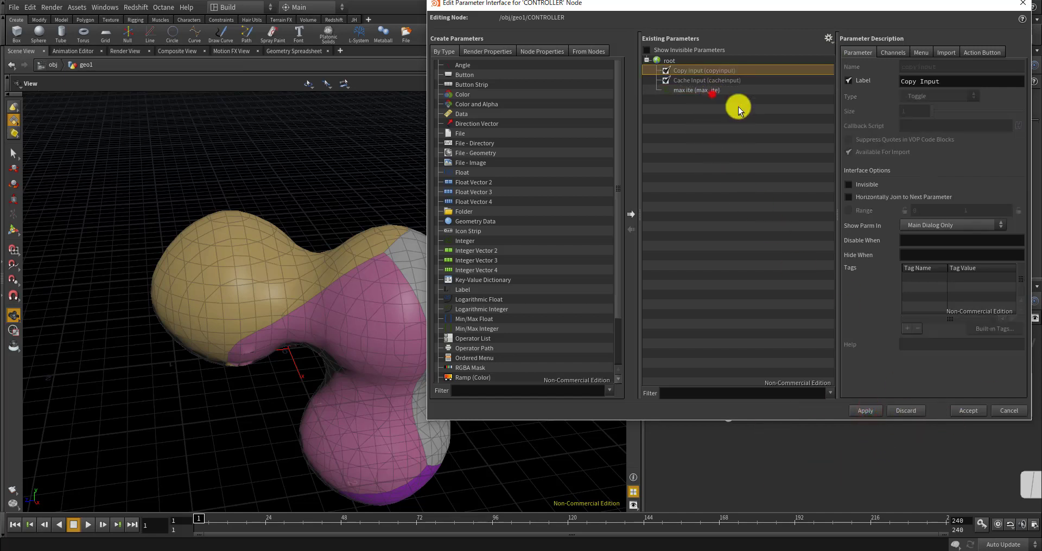
pyautogui.click(710, 90)
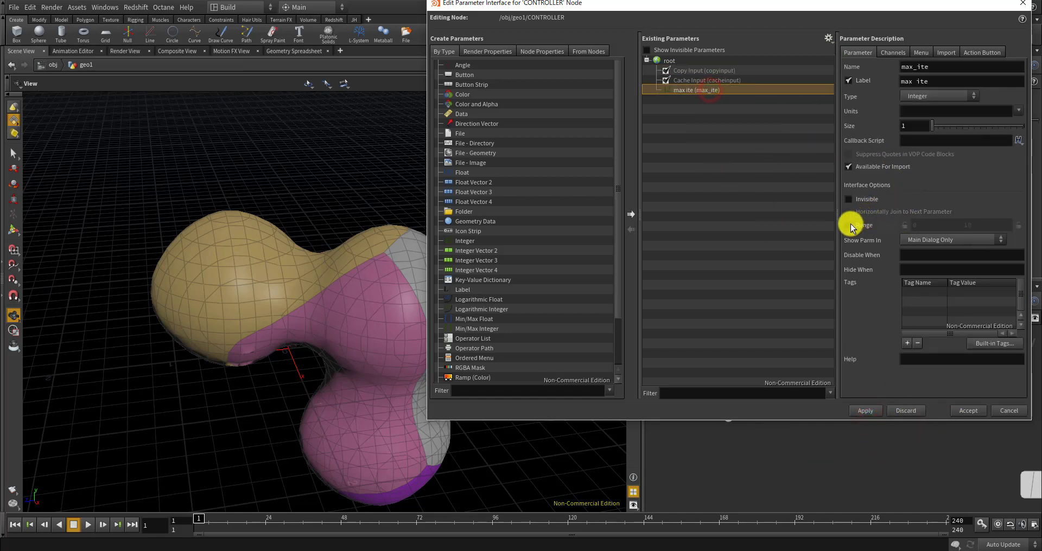
# Give max_ite a 1 to 10 range, accept the changes, and set it to 3
pyautogui.click(849, 225)
pyautogui.click(945, 226)
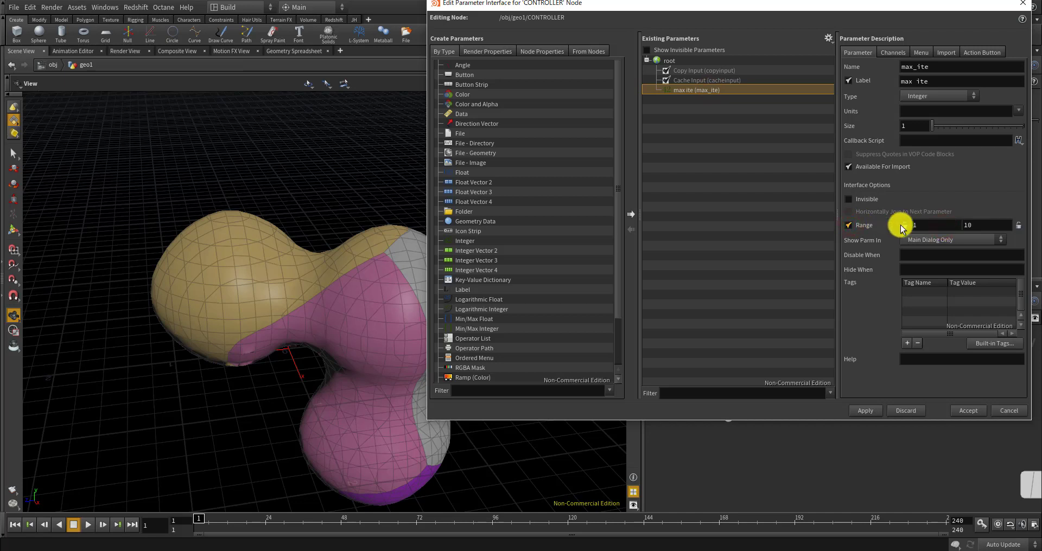
pyautogui.click(978, 226)
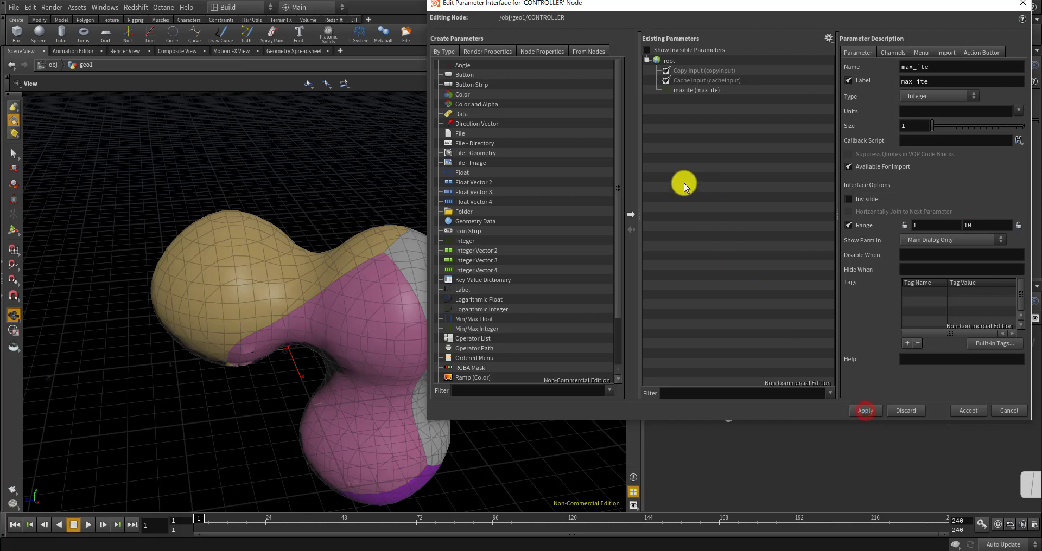
pyautogui.click(730, 151)
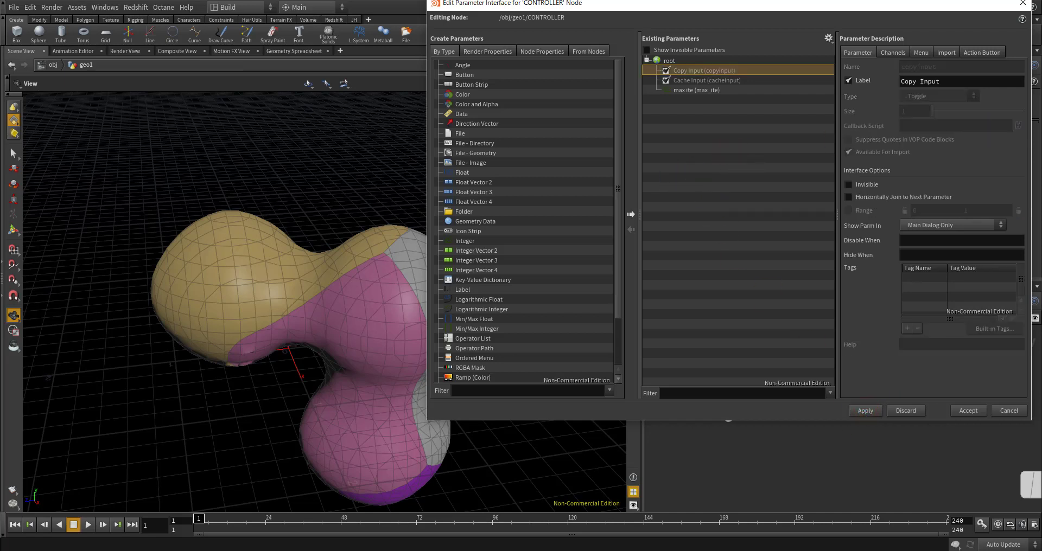
pyautogui.click(866, 410)
pyautogui.click(959, 408)
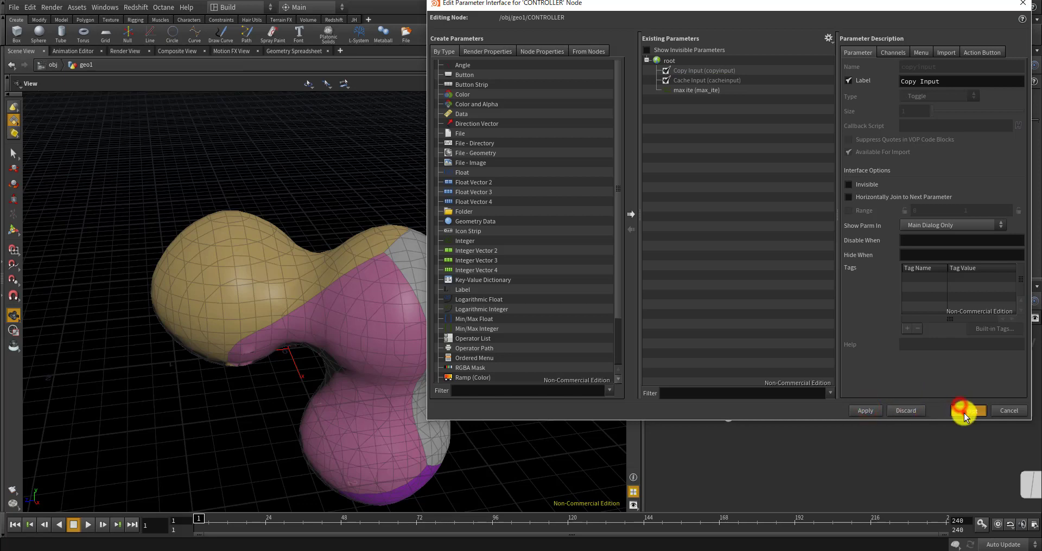
pyautogui.moveTo(795, 133); pyautogui.dragTo(840, 126)
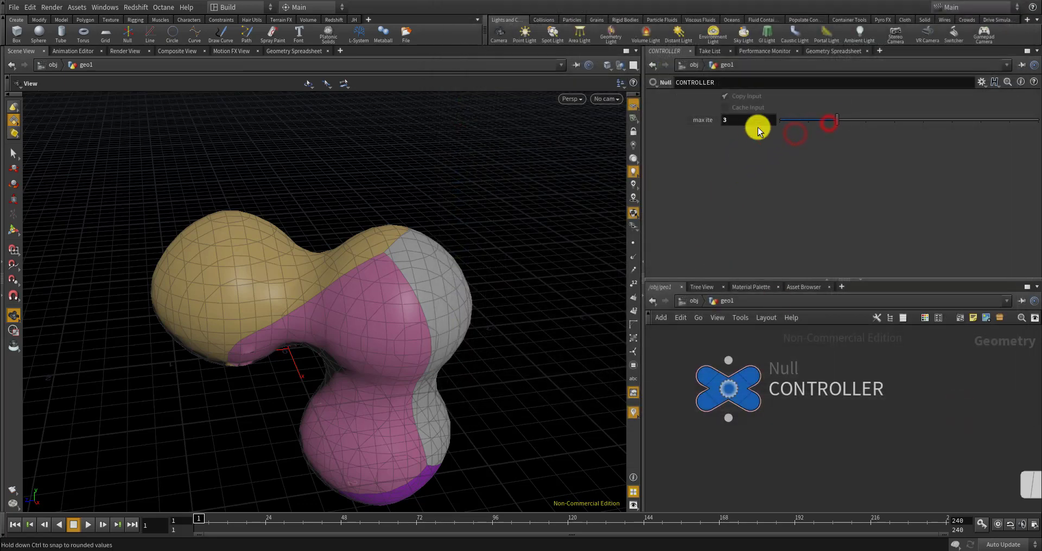
# Copy CONTROLLER's max_ite parameter
pyautogui.rightClick(758, 127)
pyautogui.click(777, 185)
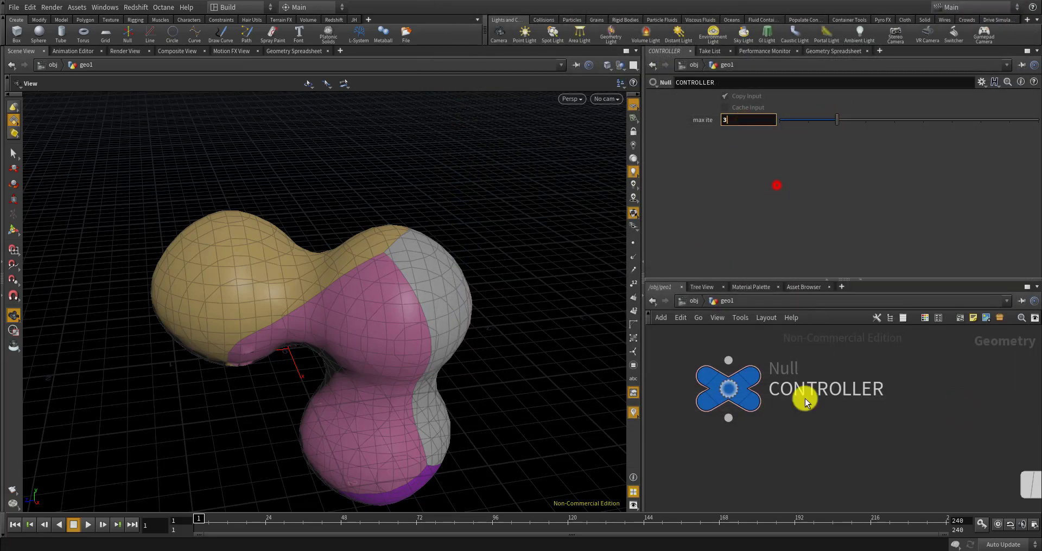
pyautogui.scroll(-8, 769, 423)
pyautogui.scroll(3, 785, 470)
pyautogui.scroll(-3, 764, 439)
pyautogui.scroll(7, 771, 423)
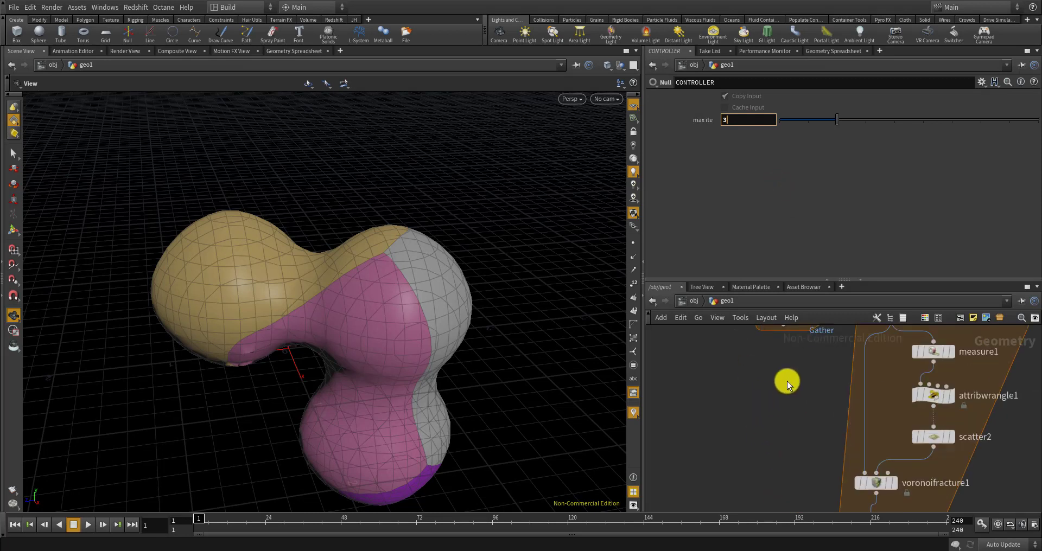
pyautogui.scroll(-3, 781, 392)
pyautogui.scroll(5, 780, 412)
# Paste it as a relative reference into foreach_end2's Iterations: ch("../CONTROLLER/max_ite")
pyautogui.click(762, 392)
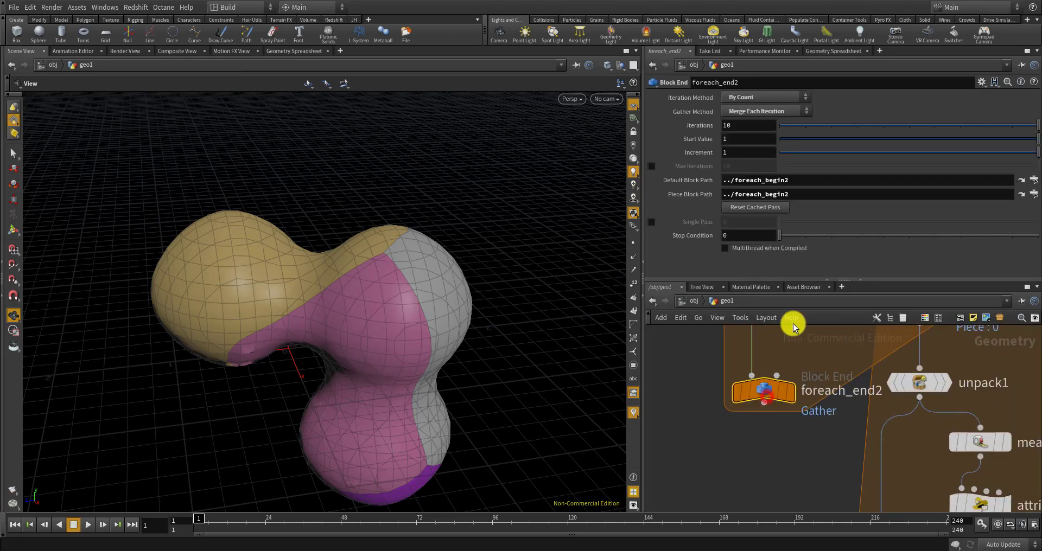
pyautogui.rightClick(741, 127)
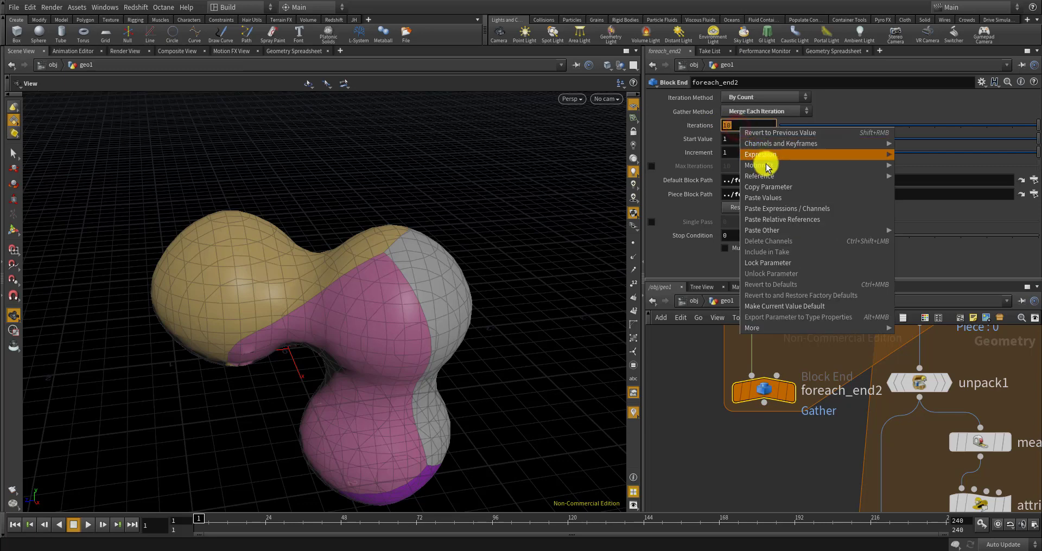
pyautogui.click(786, 220)
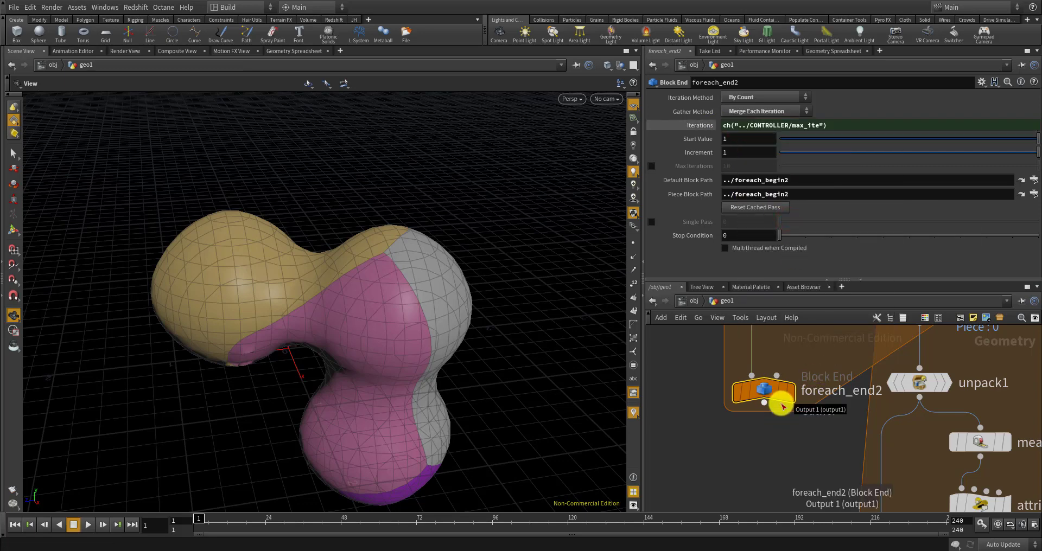
pyautogui.click(780, 443)
pyautogui.press('h')
pyautogui.scroll(5, 804, 397)
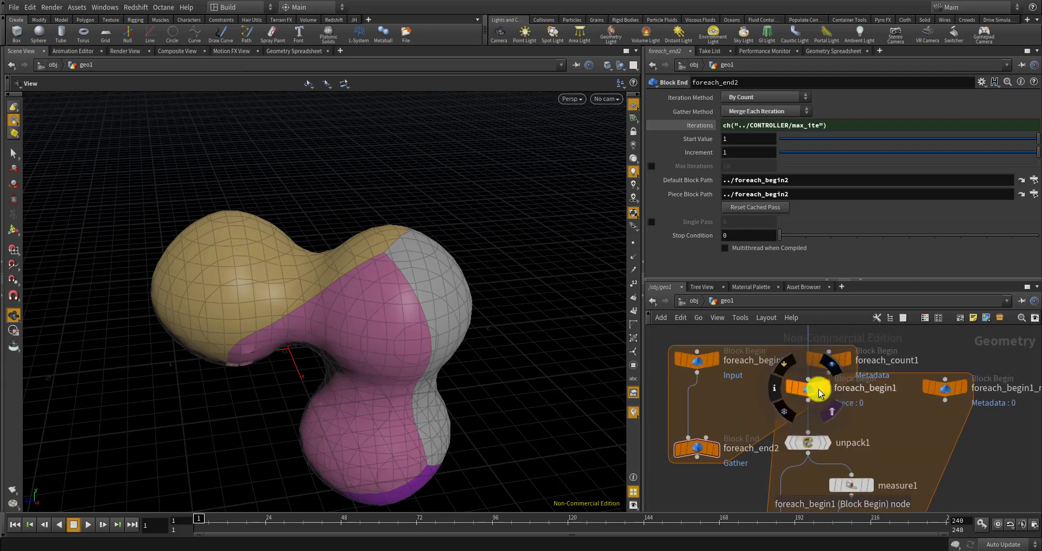
# Select foreach_begin2 and foreach_count1 together and move them slightly right
pyautogui.moveTo(763, 368); pyautogui.dragTo(776, 415, button='middle')
pyautogui.moveTo(862, 381); pyautogui.dragTo(770, 386)
pyautogui.moveTo(718, 338); pyautogui.dragTo(722, 376, button='middle')
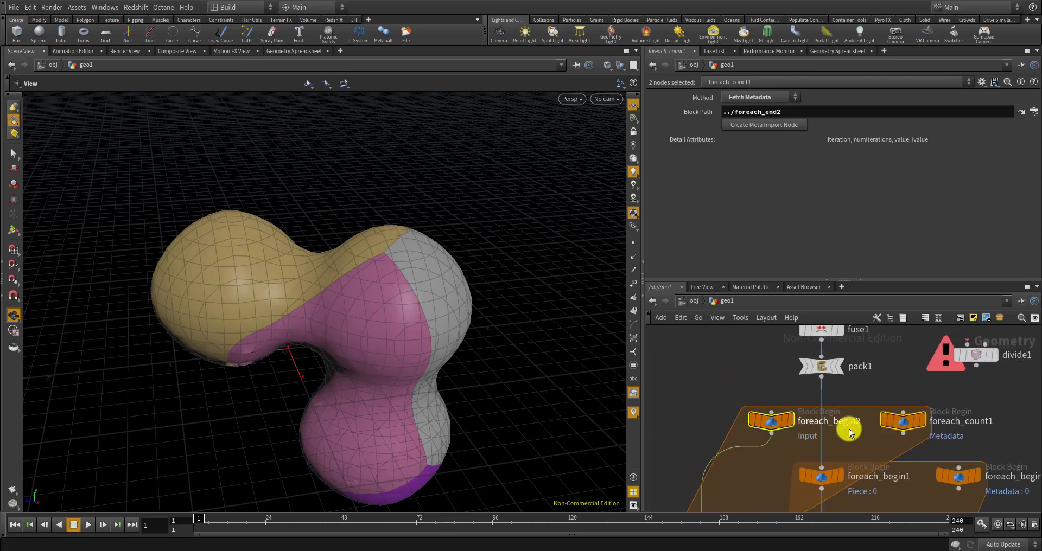
pyautogui.scroll(-3, 816, 368)
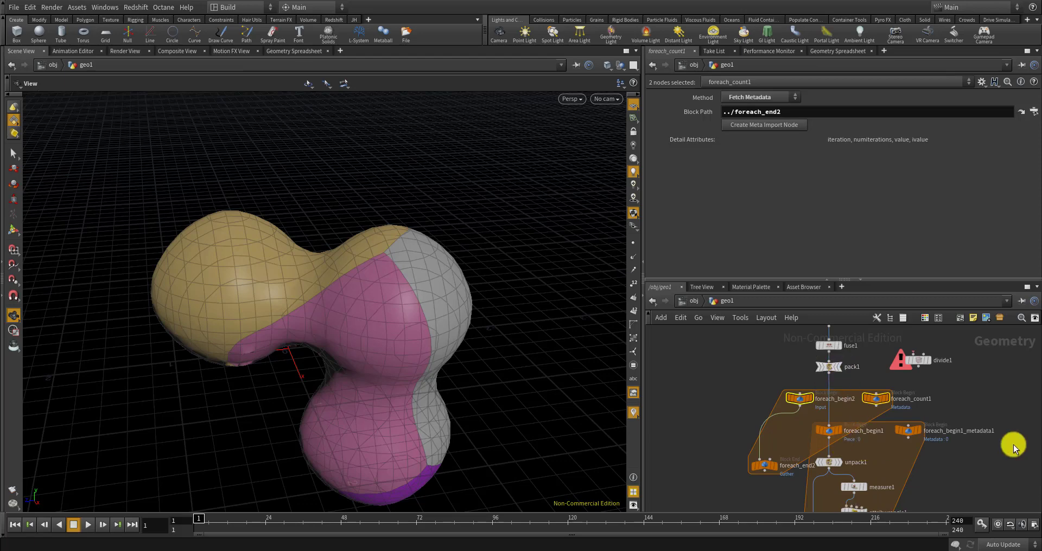
pyautogui.scroll(5, 850, 428)
pyautogui.scroll(-5, 787, 426)
pyautogui.scroll(4, 771, 421)
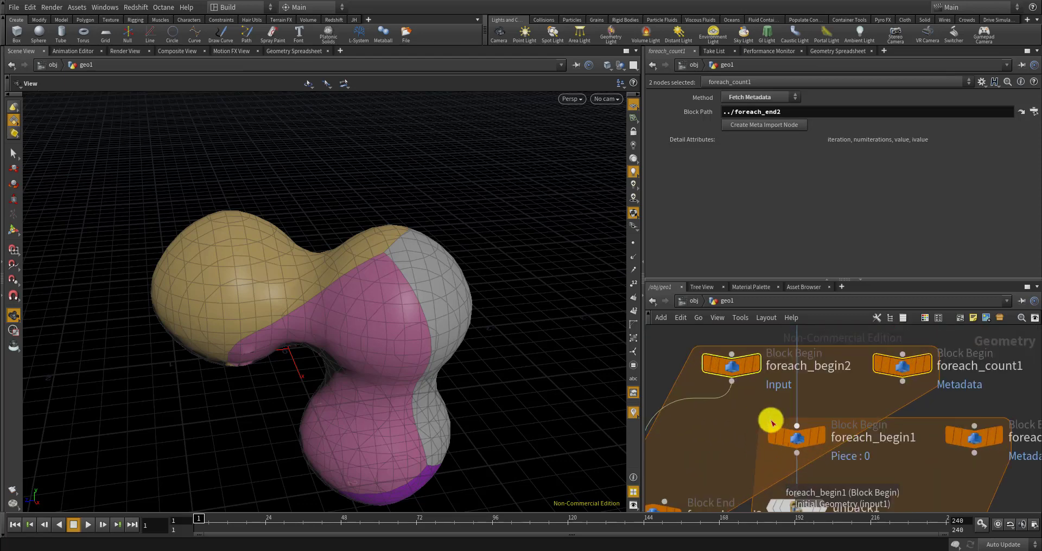
pyautogui.scroll(-2, 768, 420)
# Wire pack1 into foreach_begin2, and foreach_begin2 into foreach_begin1
pyautogui.moveTo(747, 363); pyautogui.dragTo(759, 383, button='middle')
pyautogui.moveTo(800, 364); pyautogui.dragTo(815, 433)
pyautogui.scroll(3, 768, 416)
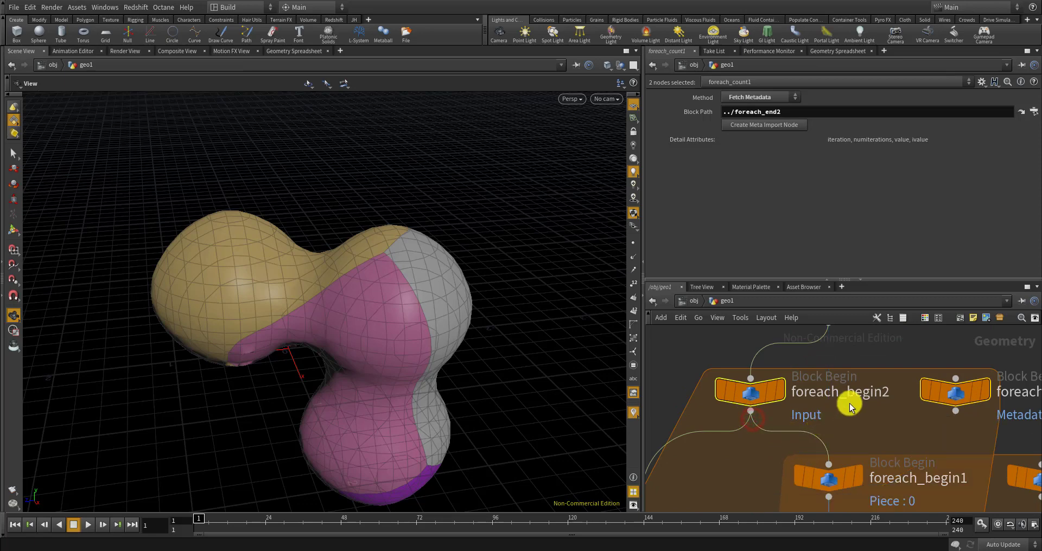
pyautogui.scroll(-3, 836, 393)
pyautogui.scroll(3, 822, 383)
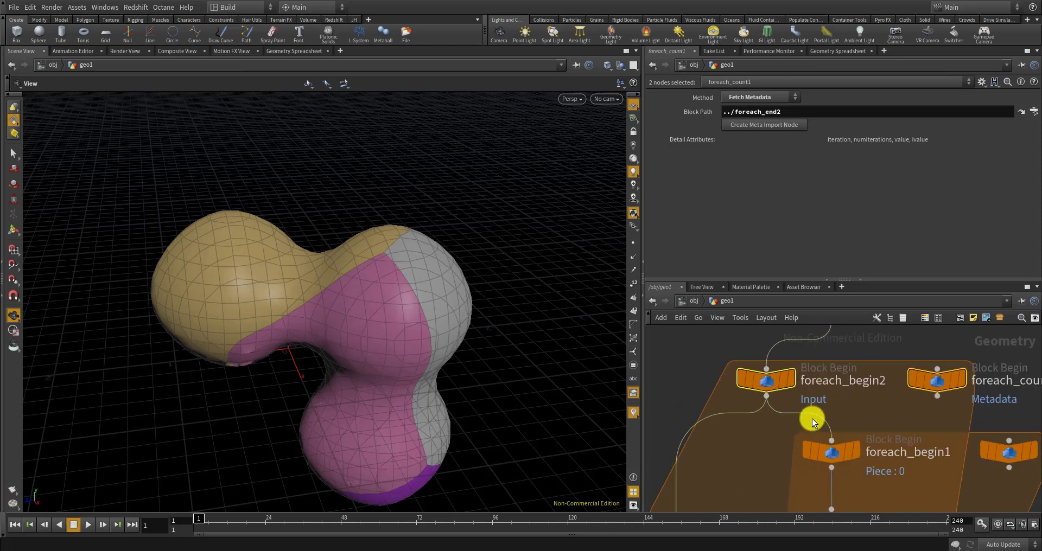
pyautogui.click(780, 371)
# Move foreach_end2 directly below foreach_end1
pyautogui.scroll(2, 803, 377)
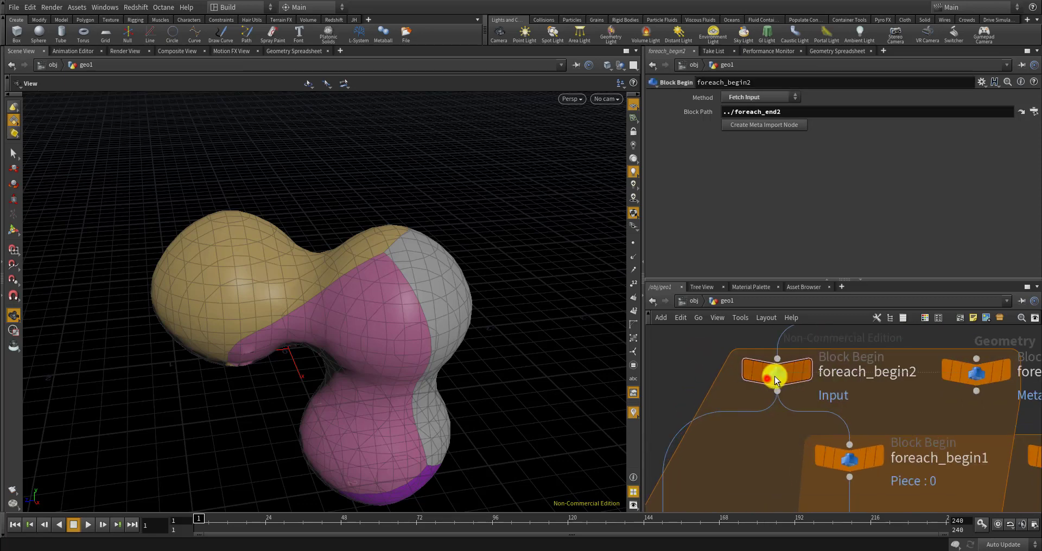
pyautogui.scroll(-3, 859, 410)
pyautogui.scroll(-4, 839, 384)
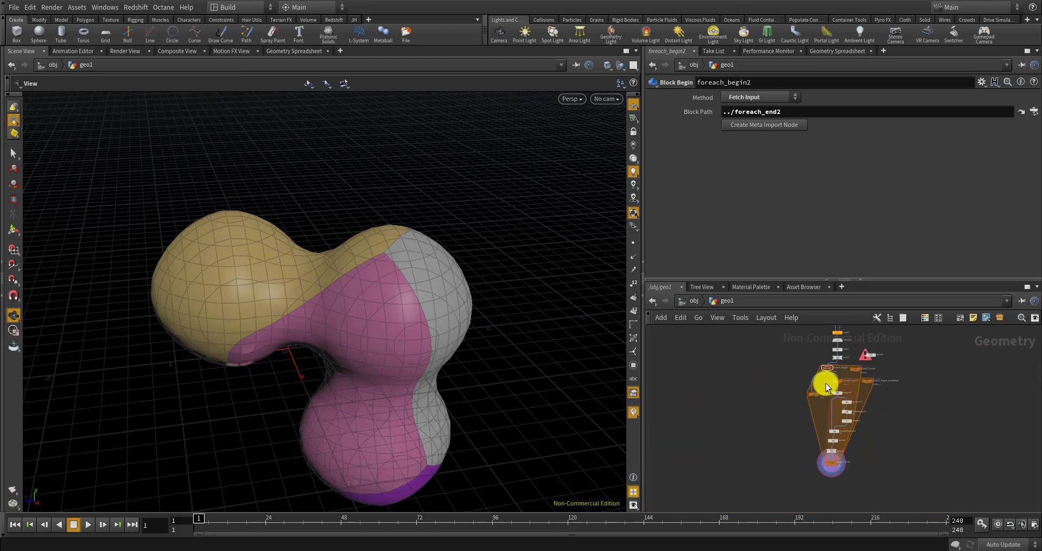
pyautogui.scroll(4, 807, 401)
pyautogui.moveTo(807, 403); pyautogui.dragTo(835, 448)
pyautogui.scroll(-4, 832, 364)
pyautogui.scroll(3, 803, 444)
pyautogui.scroll(4, 849, 413)
pyautogui.moveTo(850, 415); pyautogui.dragTo(814, 427)
pyautogui.scroll(3, 851, 372)
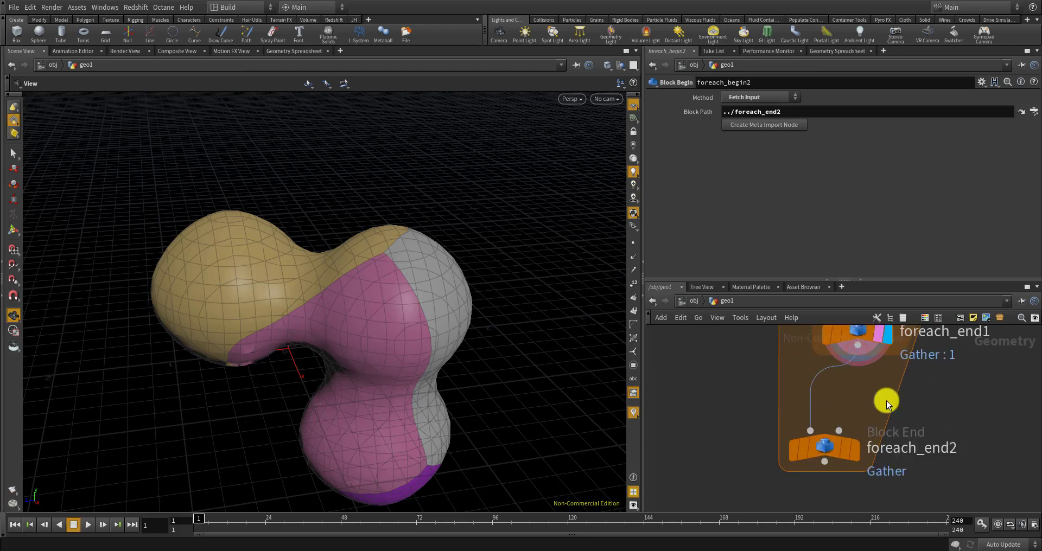
# Make foreach_end2 the displayed output and orbit around the fractured metaball
pyautogui.click(854, 451)
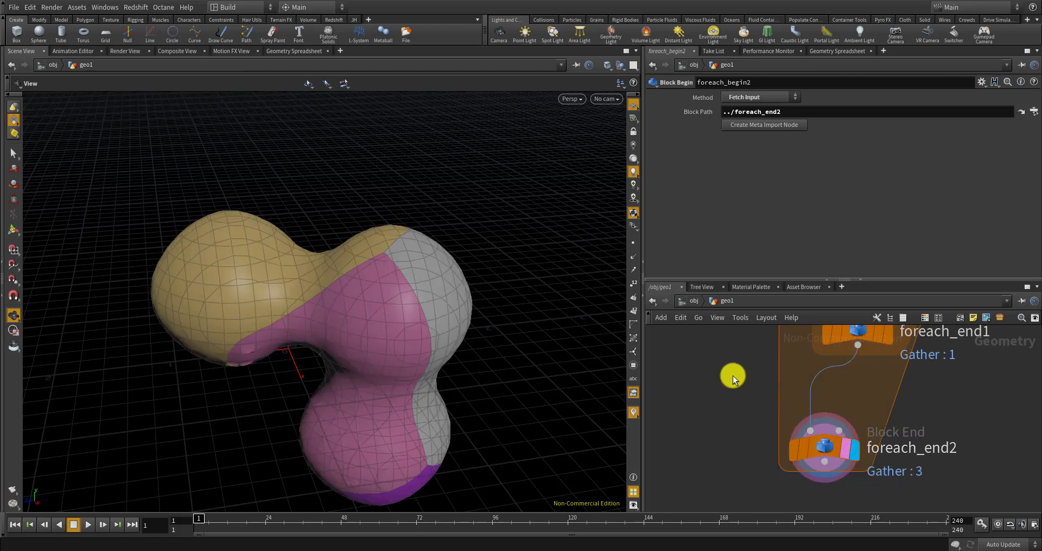
pyautogui.scroll(-3, 733, 376)
pyautogui.moveTo(736, 389); pyautogui.dragTo(734, 461, button='middle')
pyautogui.moveTo(470, 403); pyautogui.dragTo(468, 363)
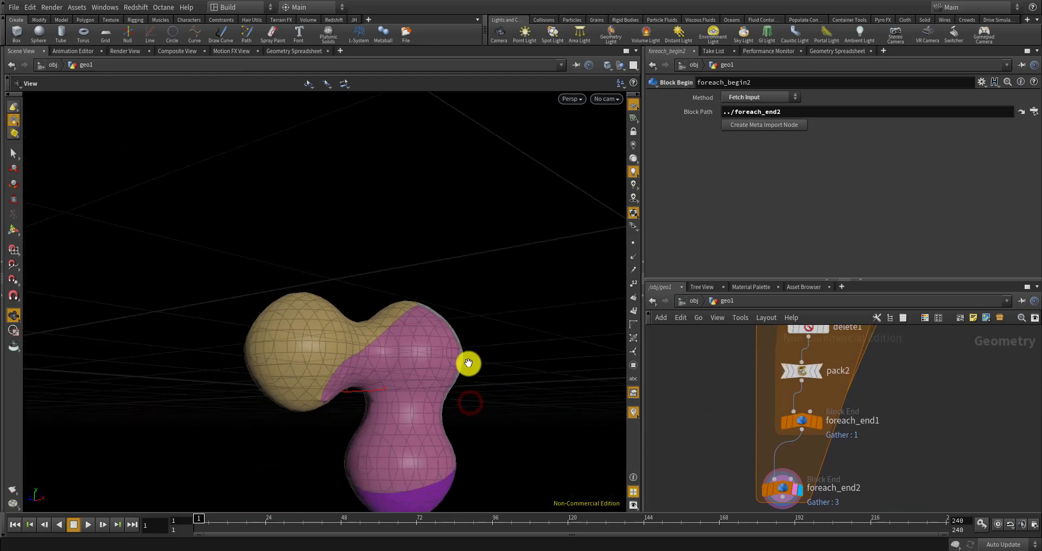
pyautogui.scroll(-5, 698, 359)
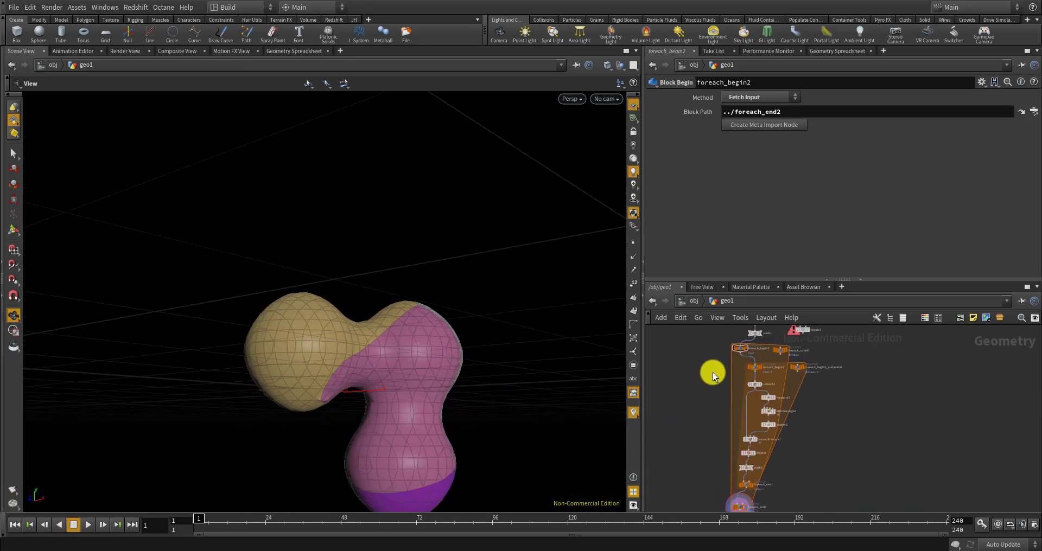
pyautogui.scroll(5, 728, 382)
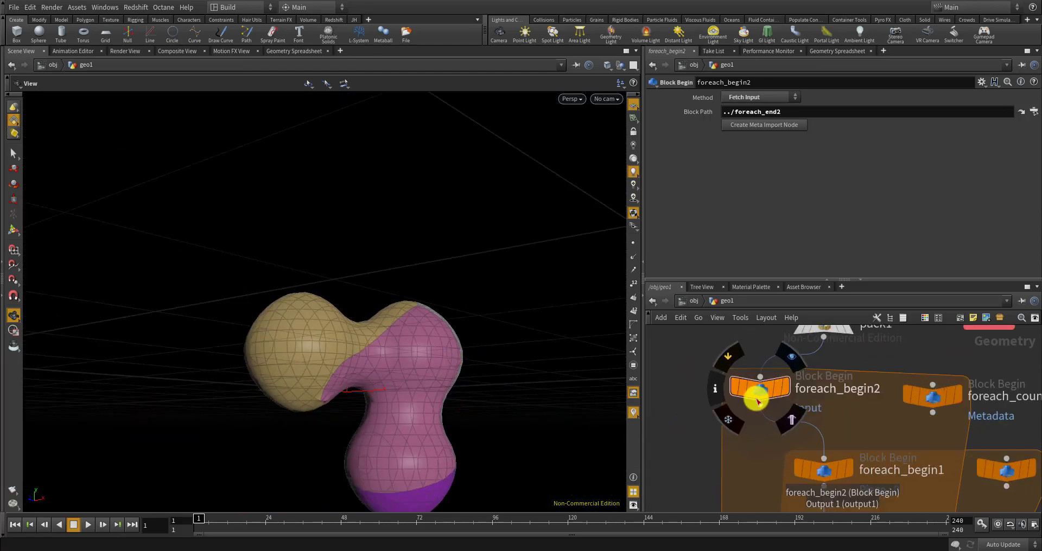
# Compare foreach_begin2's incoming geometry with foreach_end2's coloured result, then select foreach_end2
pyautogui.click(783, 391)
pyautogui.scroll(-6, 772, 356)
pyautogui.scroll(5, 765, 437)
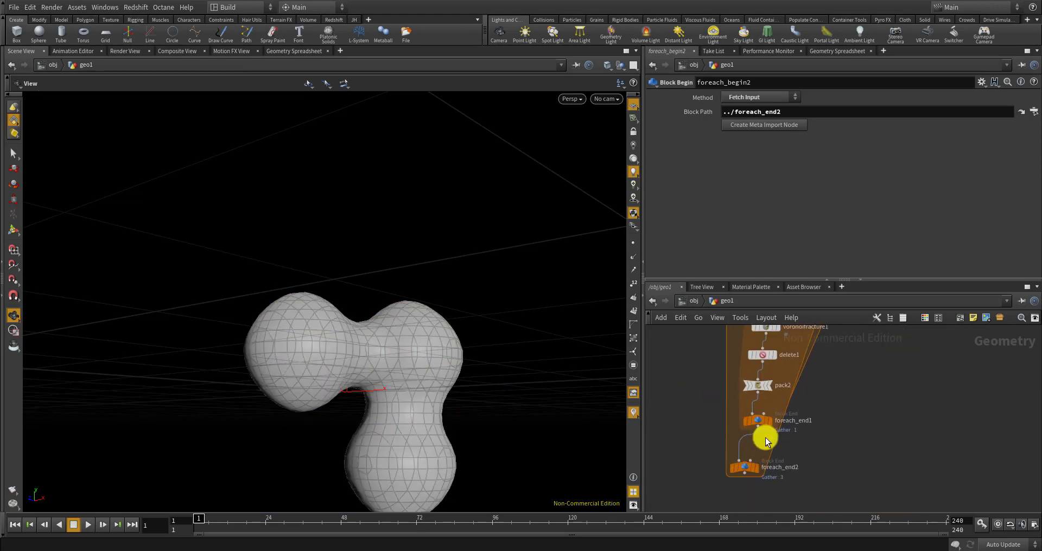
pyautogui.scroll(3, 766, 441)
pyautogui.click(740, 497)
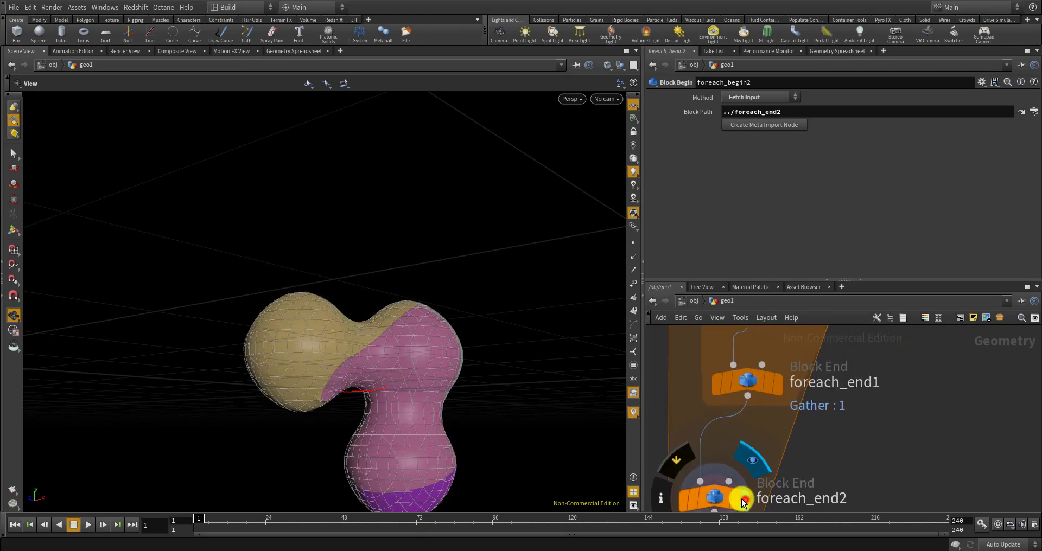
pyautogui.click(466, 412)
pyautogui.scroll(-6, 749, 398)
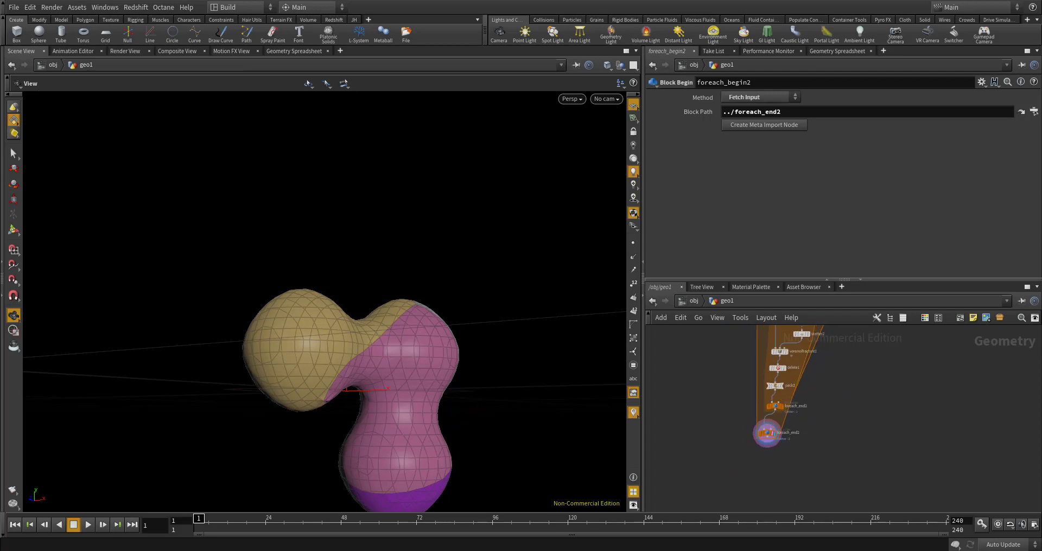
pyautogui.scroll(6, 758, 429)
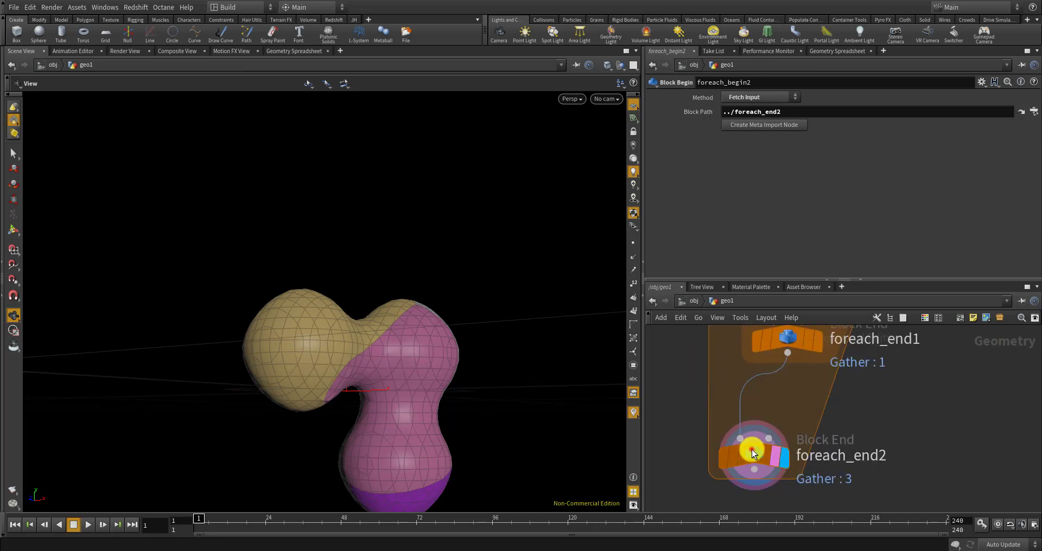
pyautogui.click(752, 448)
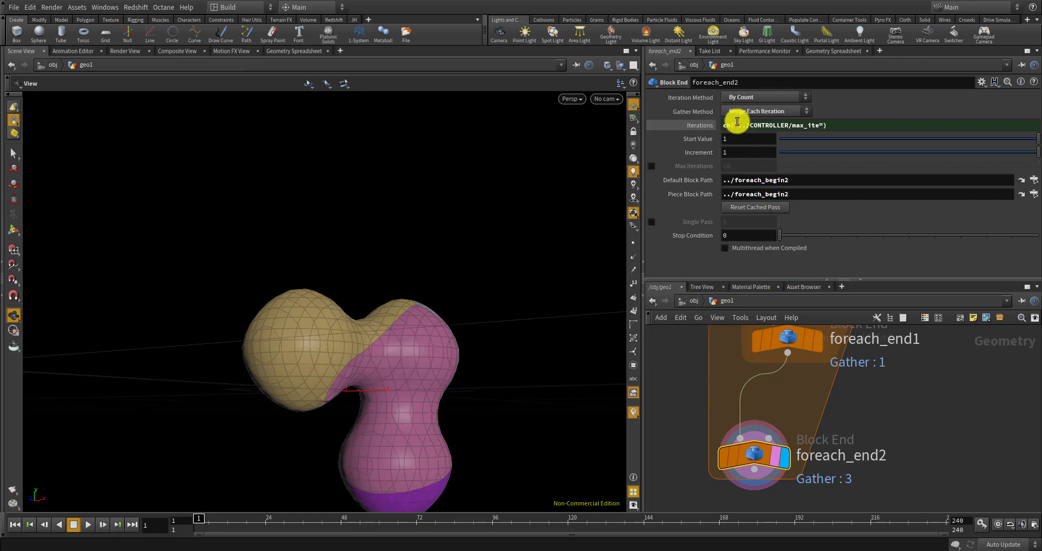
# Switch foreach_end2's Gather Method to Feedback Each Iteration
pyautogui.click(755, 111)
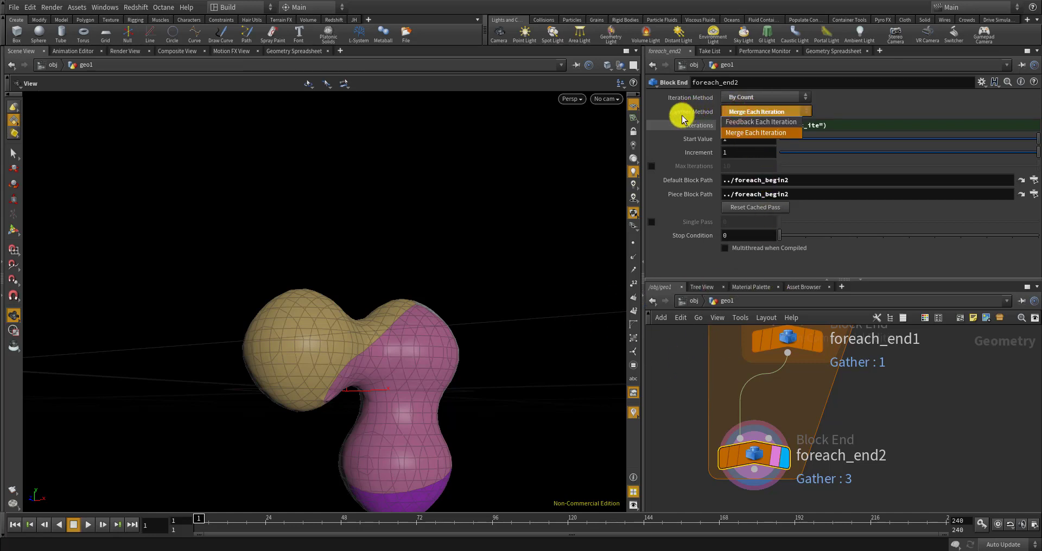
pyautogui.click(744, 123)
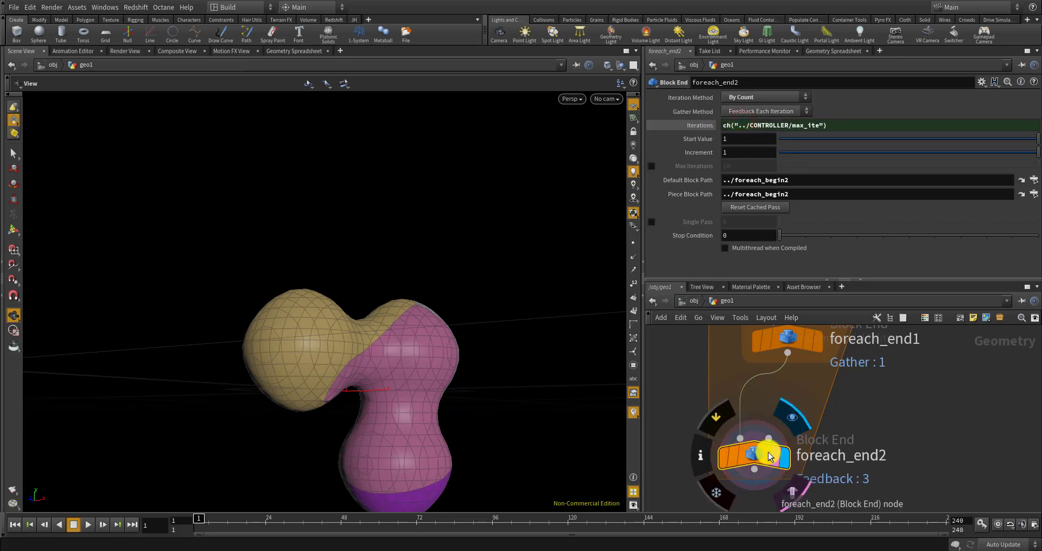
pyautogui.scroll(-5, 784, 437)
pyautogui.scroll(4, 781, 408)
pyautogui.click(774, 409)
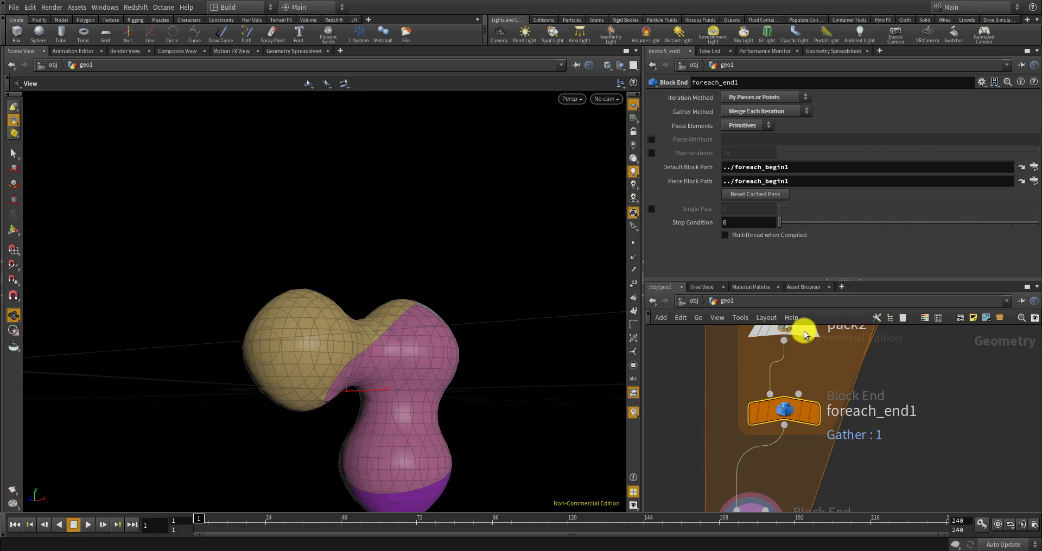
# Set foreach_begin2's Method to Fetch Feedback
pyautogui.scroll(-3, 805, 333)
pyautogui.moveTo(811, 433)
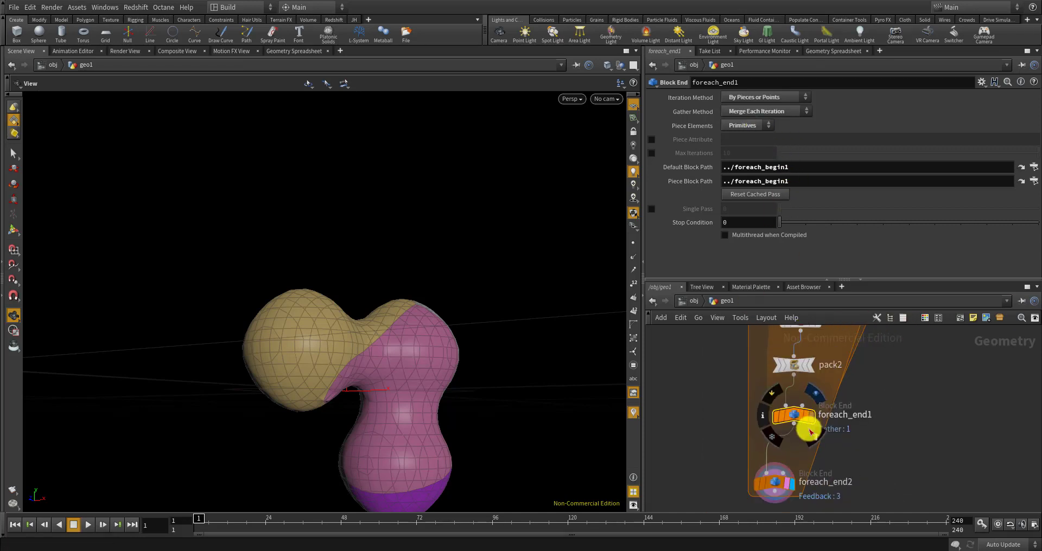
pyautogui.scroll(-4, 806, 418)
pyautogui.scroll(6, 781, 410)
pyautogui.click(745, 406)
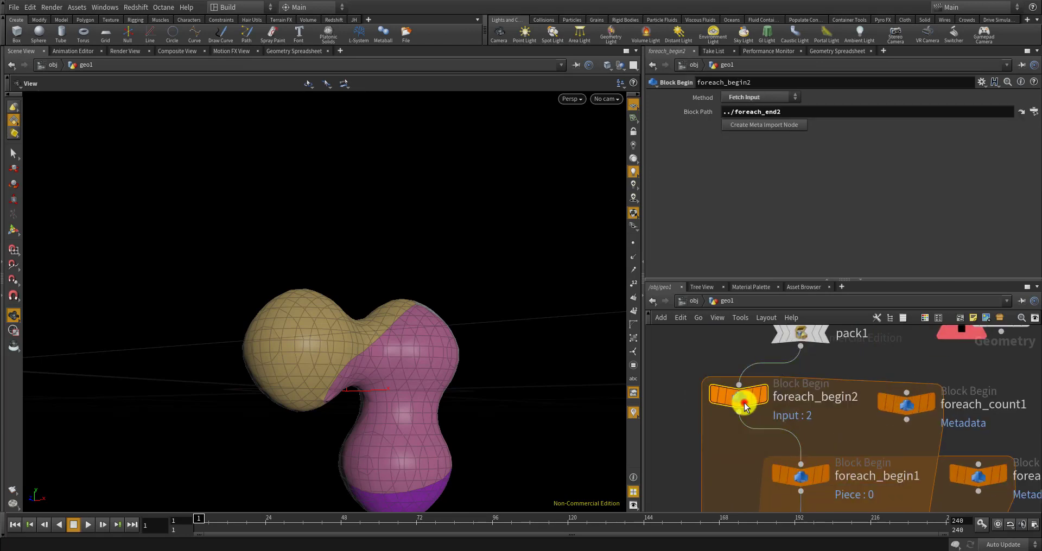
pyautogui.moveTo(747, 407)
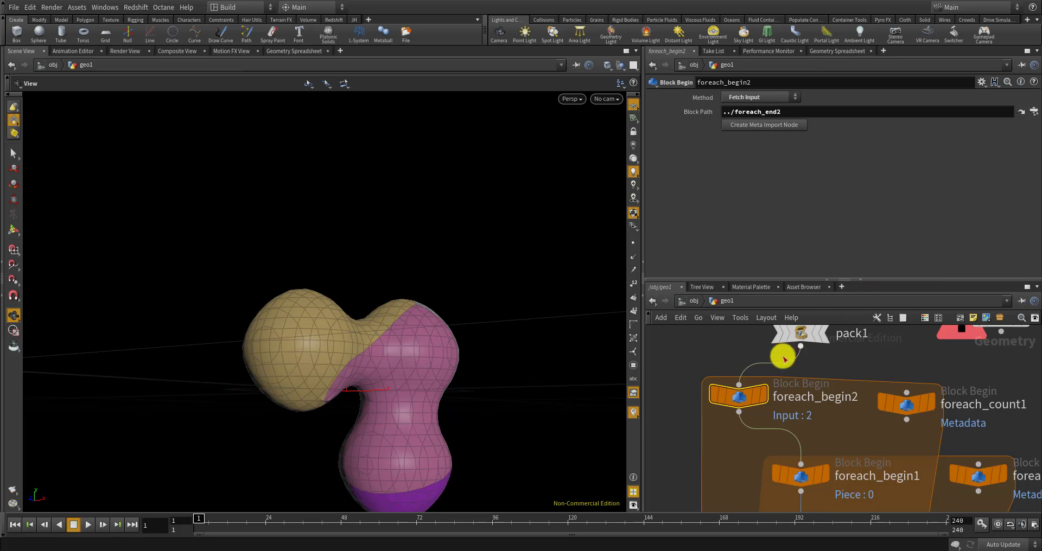
pyautogui.click(739, 394)
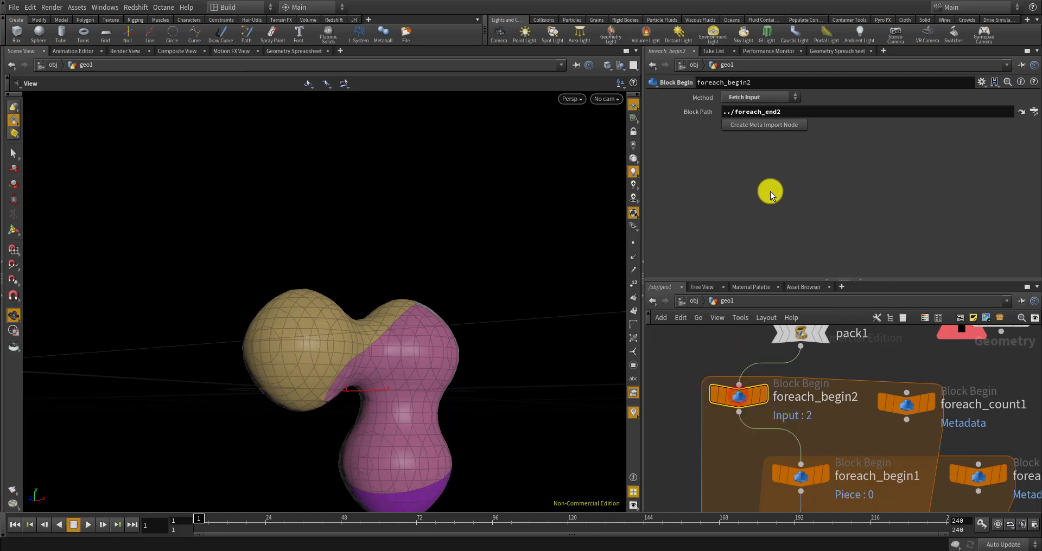
pyautogui.click(739, 100)
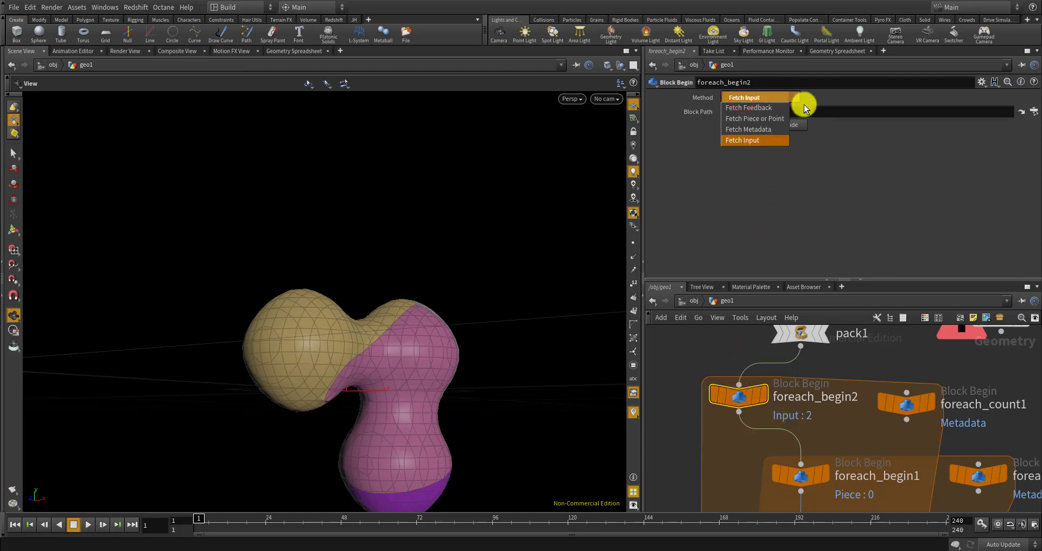
pyautogui.click(747, 109)
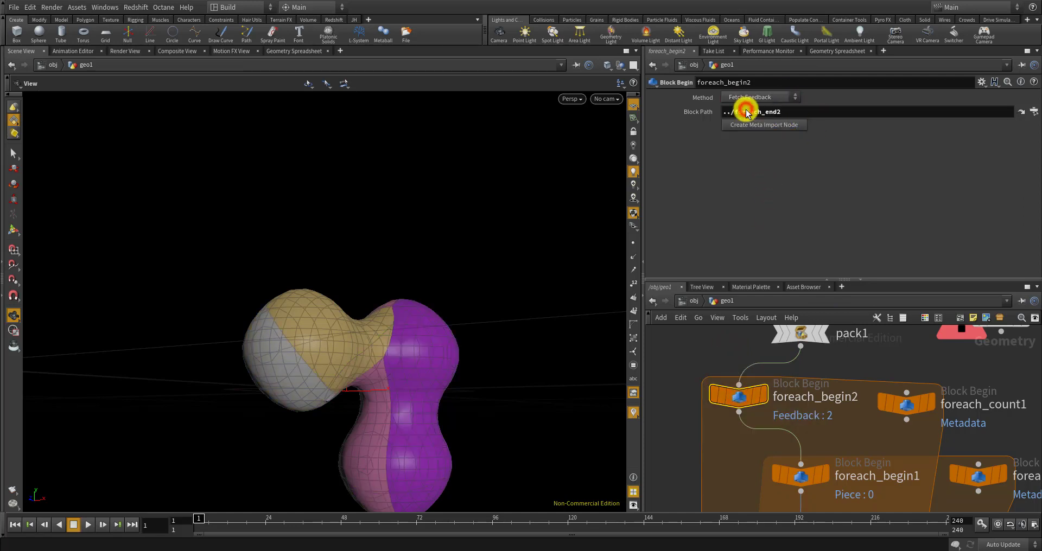
# Orbit the viewport to inspect the recoloured metaball pieces
pyautogui.moveTo(507, 340); pyautogui.dragTo(410, 399)
pyautogui.scroll(6, 405, 365)
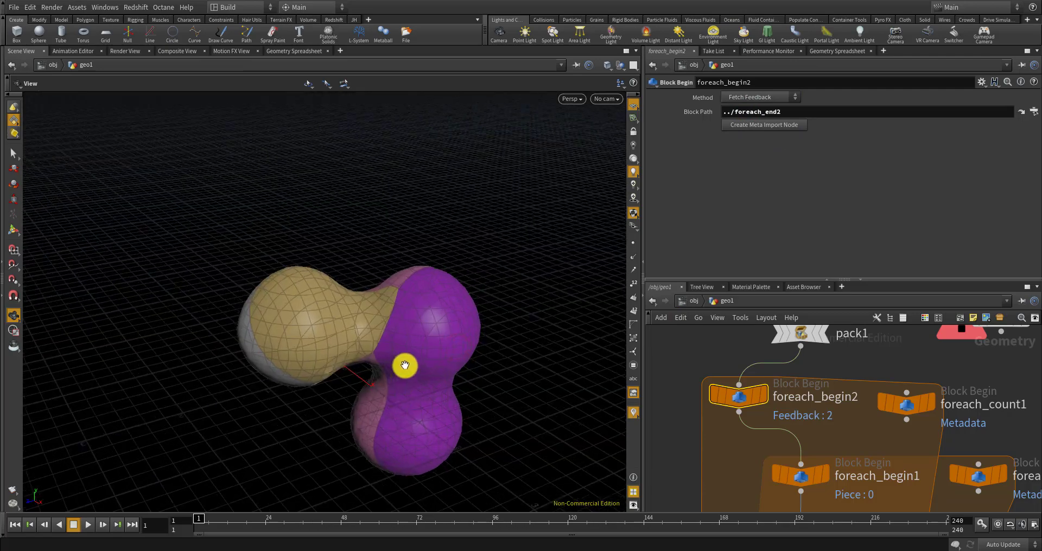
pyautogui.scroll(5, 351, 355)
pyautogui.moveTo(352, 354); pyautogui.dragTo(369, 292)
pyautogui.scroll(-10, 365, 300)
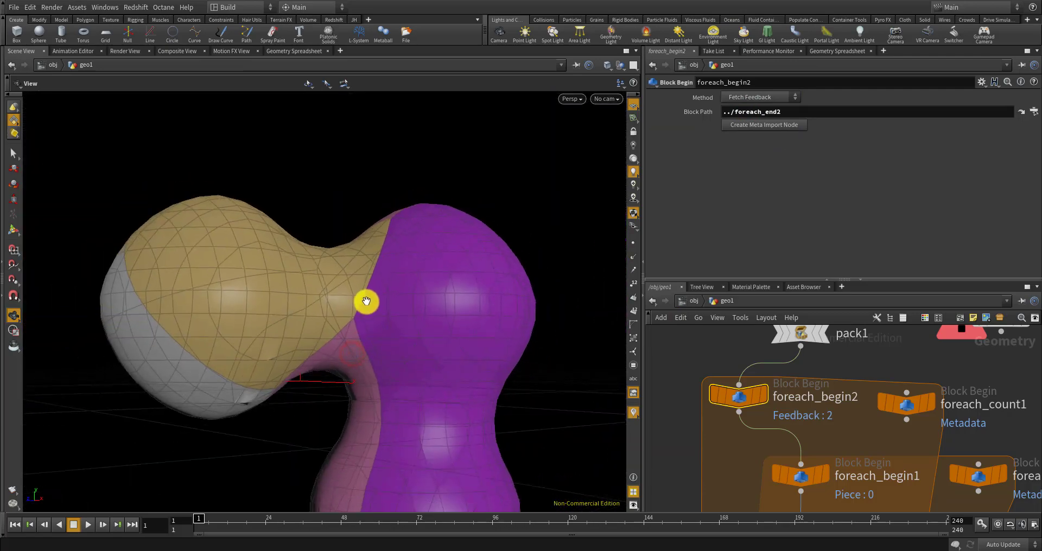
pyautogui.moveTo(374, 349); pyautogui.dragTo(412, 370)
pyautogui.scroll(-8, 751, 360)
pyautogui.scroll(8, 757, 421)
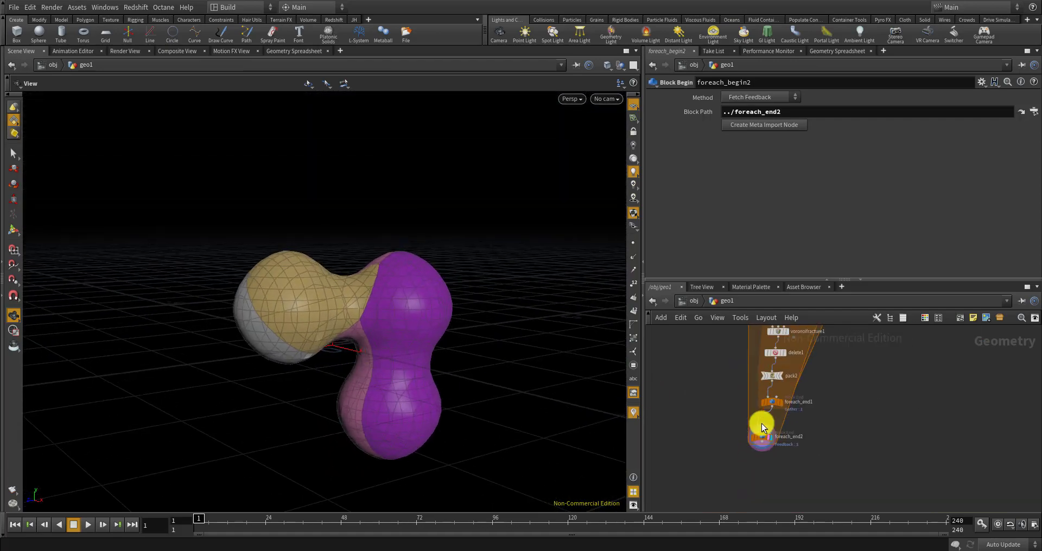
pyautogui.scroll(-2, 765, 443)
pyautogui.scroll(2, 790, 370)
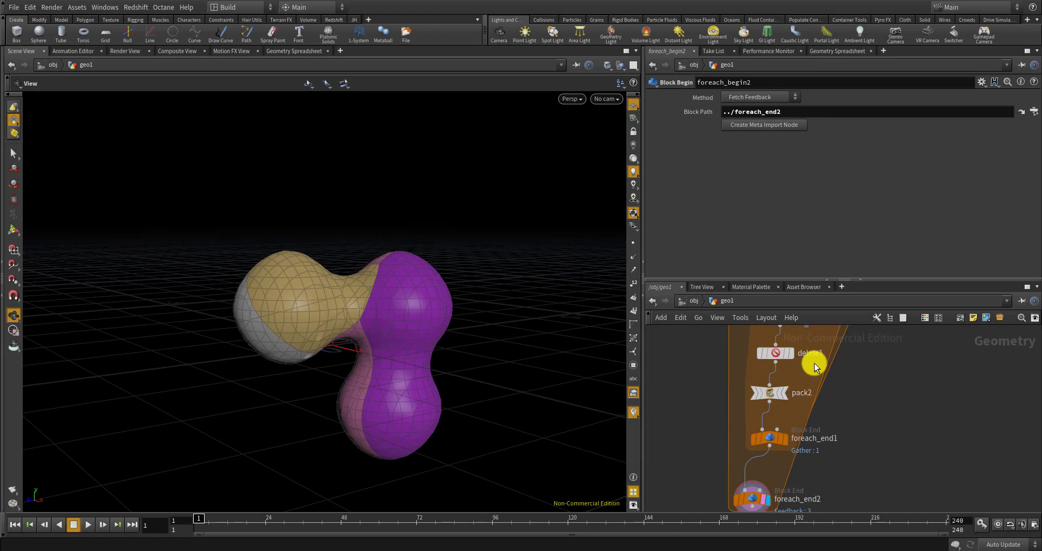
pyautogui.moveTo(813, 365); pyautogui.dragTo(791, 428, button='middle')
pyautogui.scroll(-3, 790, 428)
# Check scatter2's iteration-driven Global Seed setting
pyautogui.scroll(8, 803, 385)
pyautogui.click(803, 385)
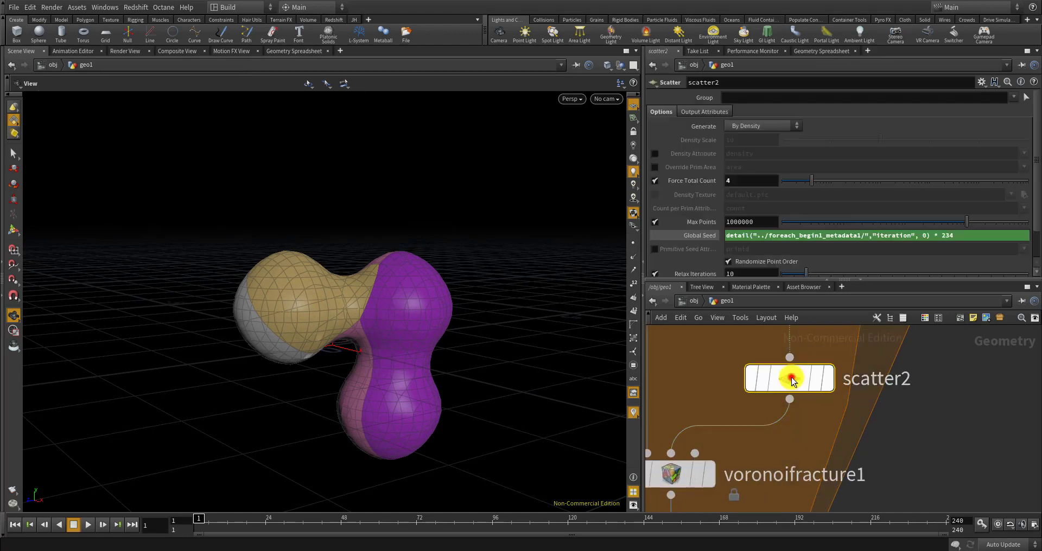
pyautogui.scroll(-8, 802, 386)
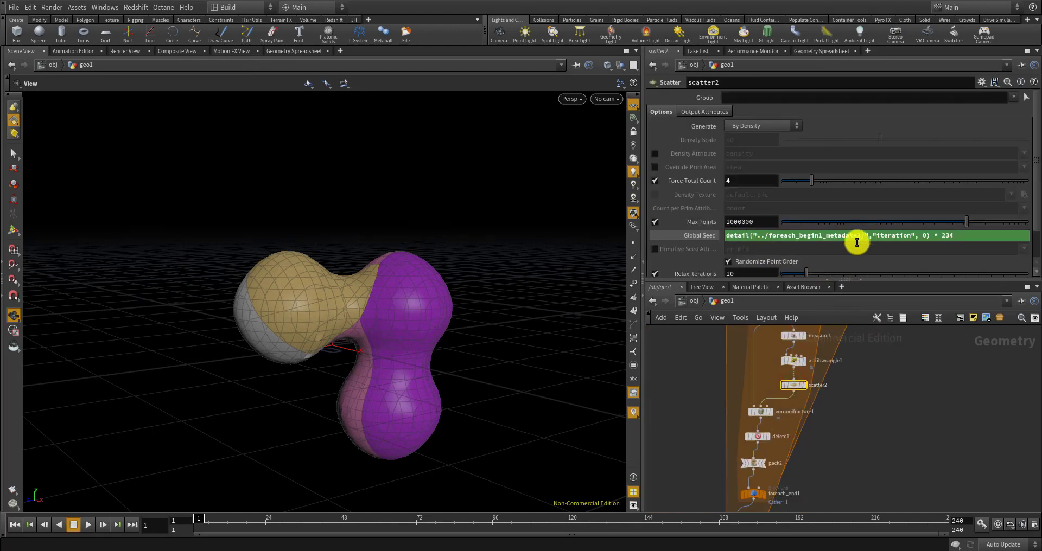
pyautogui.scroll(-3, 822, 402)
pyautogui.scroll(10, 818, 395)
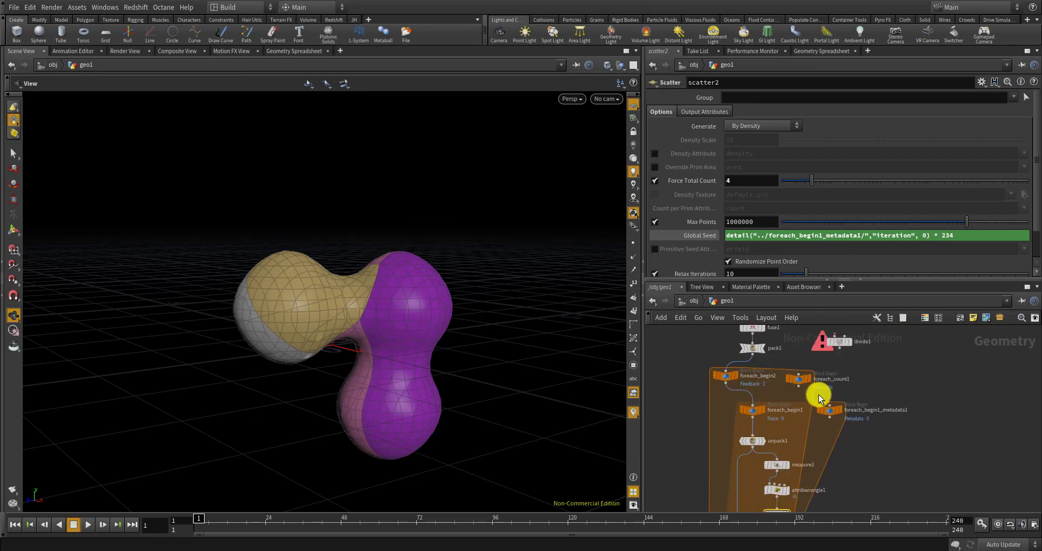
# Shift foreach_count1 right and view its detail attributes in the Geometry Spreadsheet
pyautogui.moveTo(797, 426); pyautogui.dragTo(813, 428)
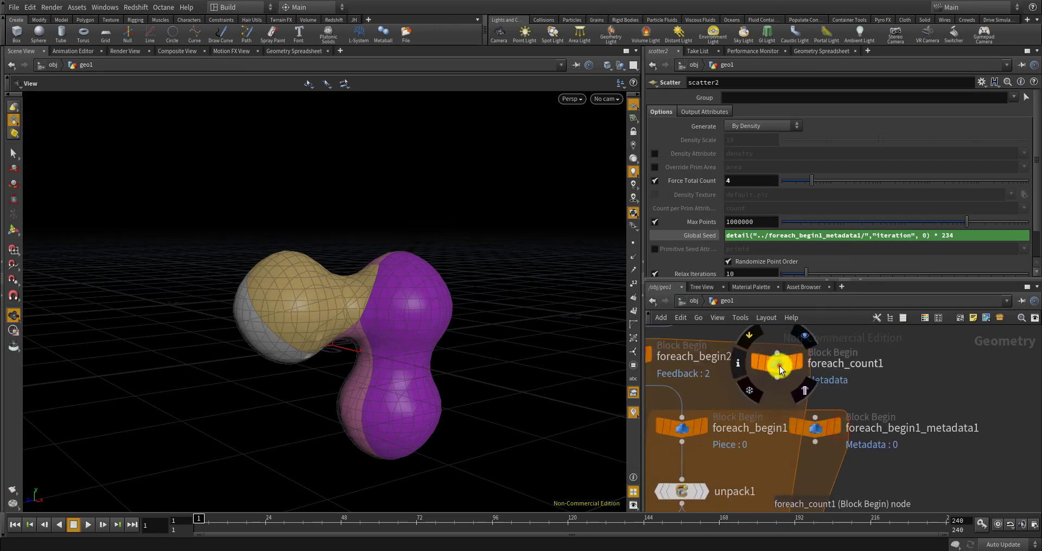
pyautogui.moveTo(780, 366); pyautogui.dragTo(817, 358)
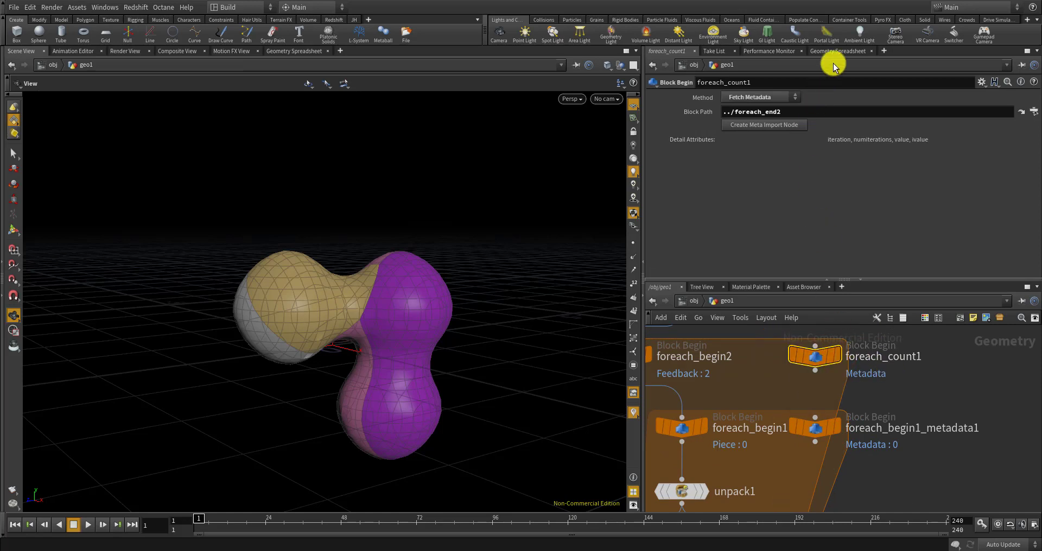
pyautogui.click(846, 51)
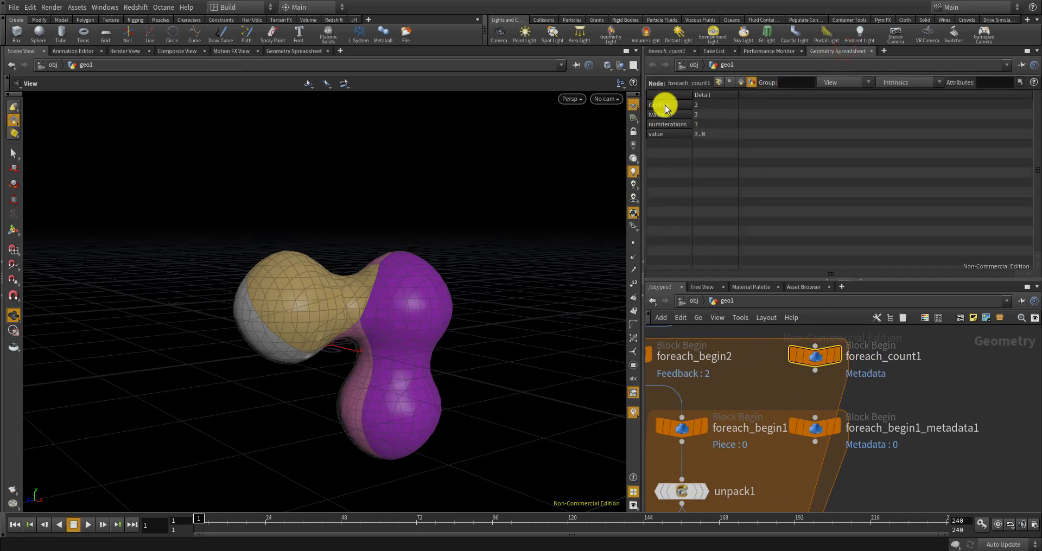
pyautogui.scroll(-10, 810, 369)
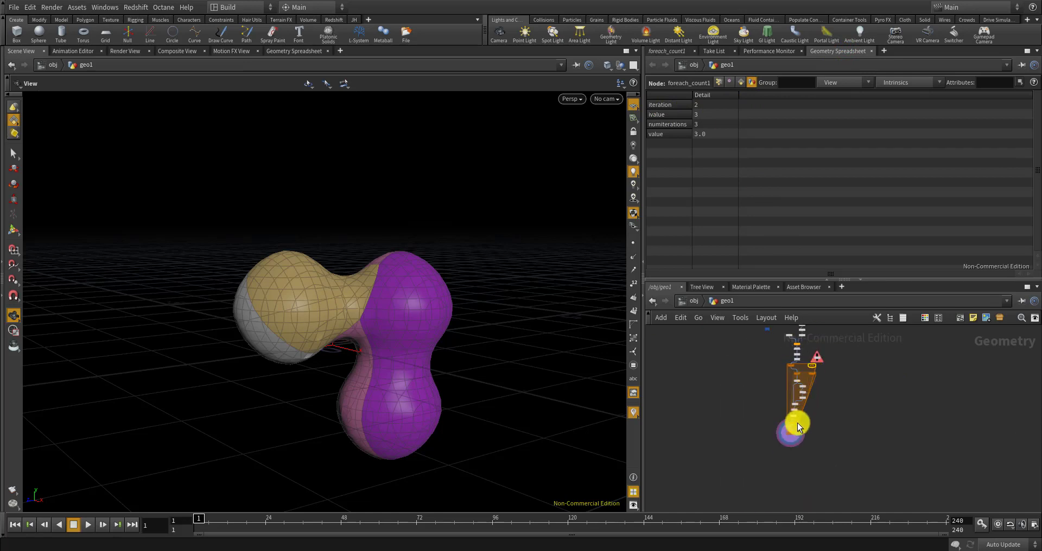
pyautogui.scroll(9, 798, 423)
pyautogui.scroll(-1, 812, 383)
pyautogui.scroll(3, 806, 408)
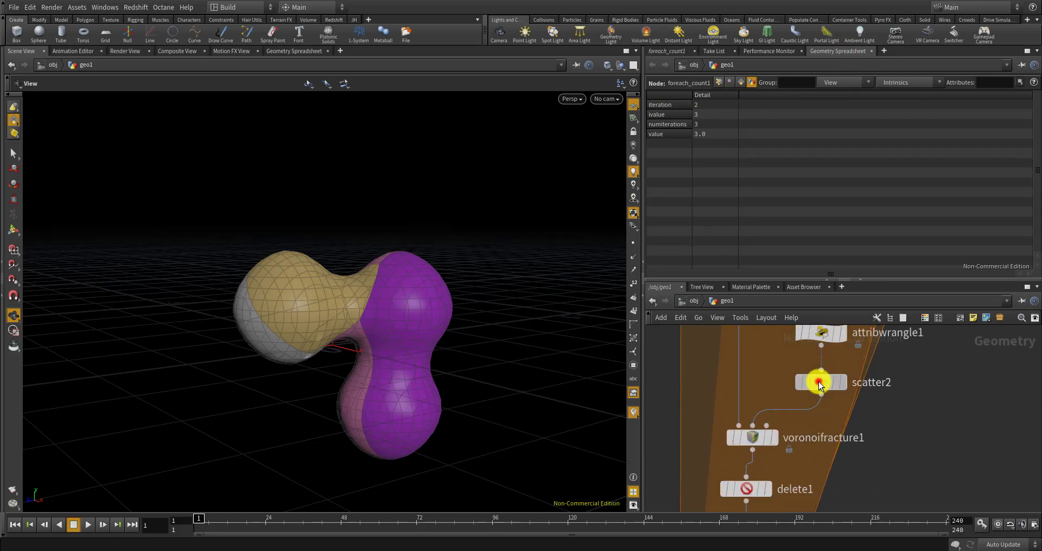
# Paste a second iteration term onto the end of scatter2's Global Seed expression
pyautogui.click(816, 380)
pyautogui.click(657, 51)
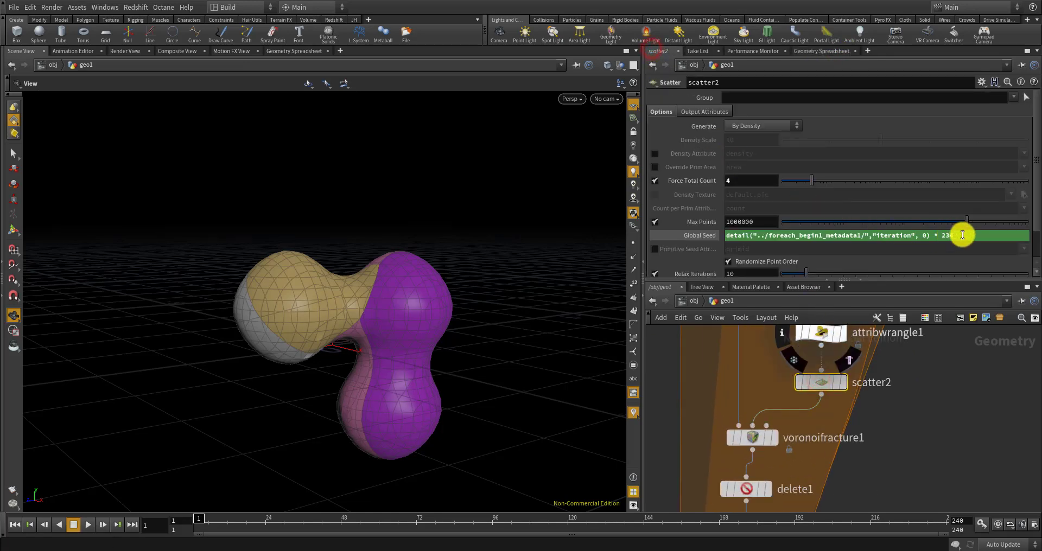
pyautogui.moveTo(963, 236); pyautogui.dragTo(742, 253)
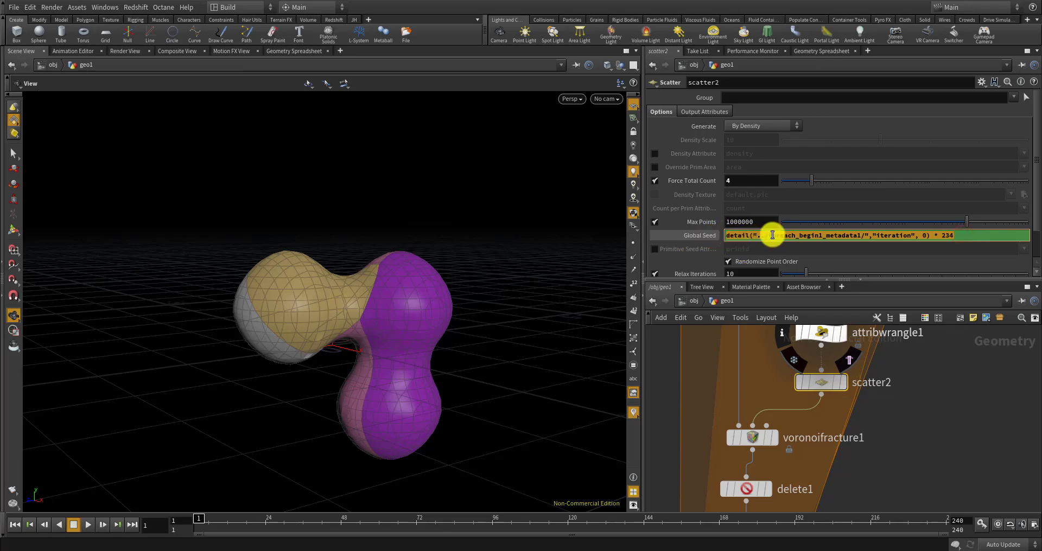
pyautogui.press('super')
pyautogui.click(937, 234)
pyautogui.moveTo(968, 234); pyautogui.dragTo(695, 230)
pyautogui.hotkey('ctrl', 'c')
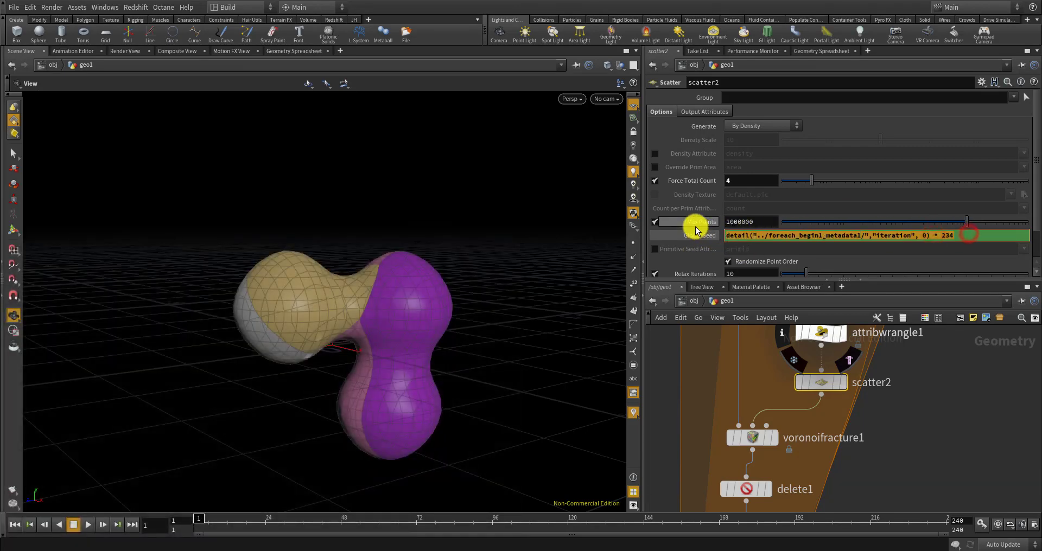
pyautogui.click(955, 235)
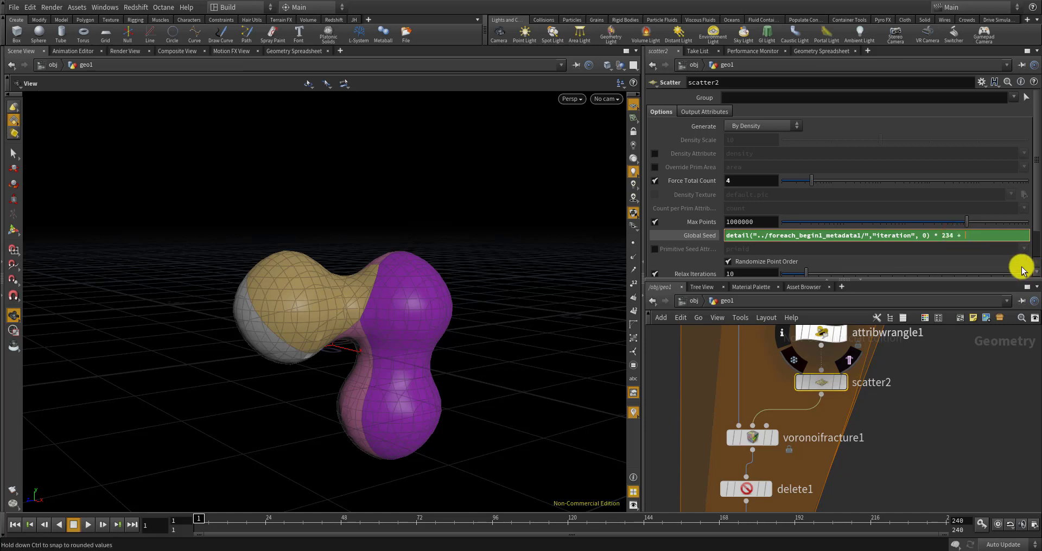
pyautogui.hotkey('ctrl', 'v')
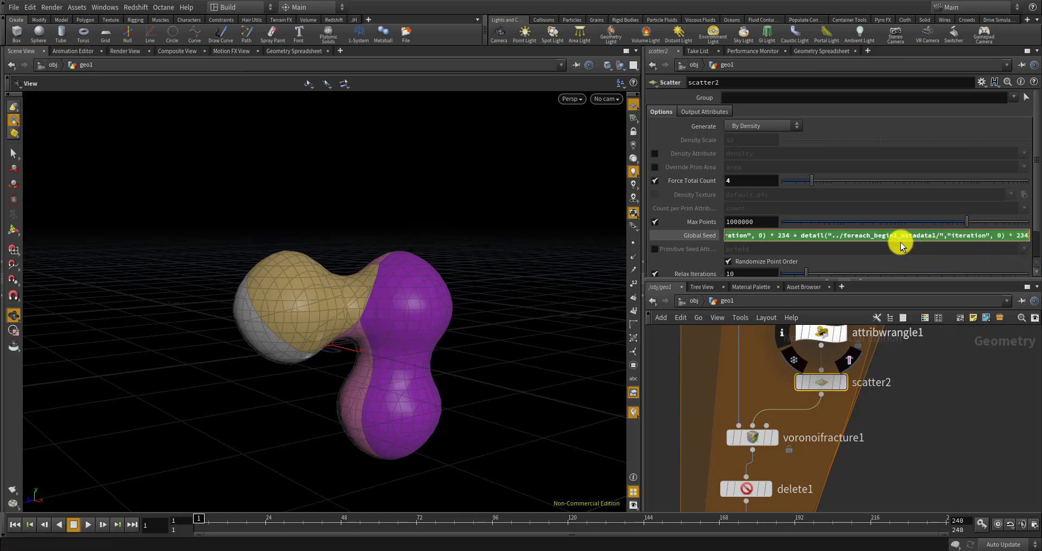
# Point the added term at foreach_count1: + detail("../foreach_count1/","iteration",0) * 43
pyautogui.scroll(-8, 907, 423)
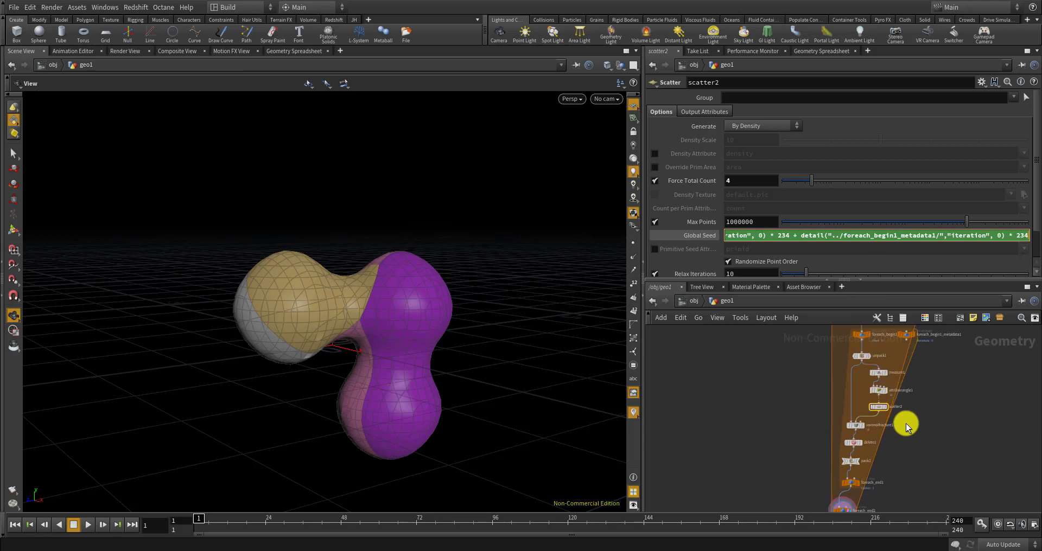
pyautogui.scroll(6, 926, 372)
pyautogui.scroll(5, 907, 366)
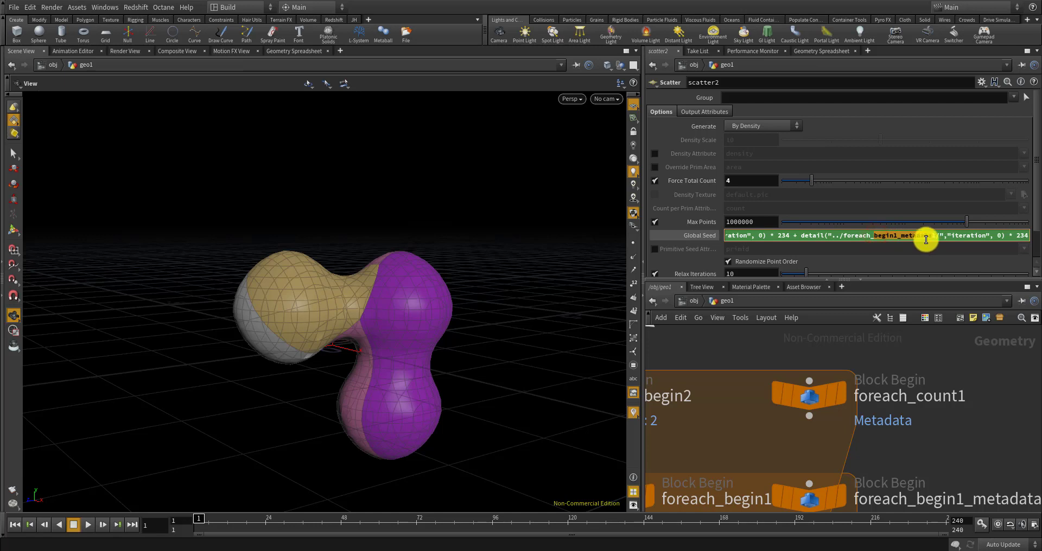
pyautogui.write('nt')
pyautogui.press('Right')
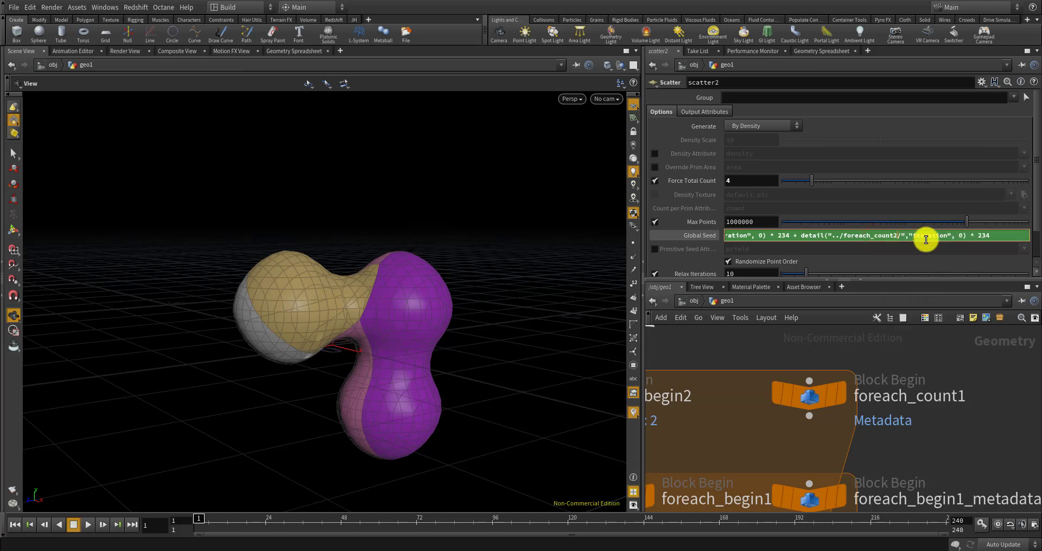
pyautogui.press('BackSpace')
pyautogui.write('1')
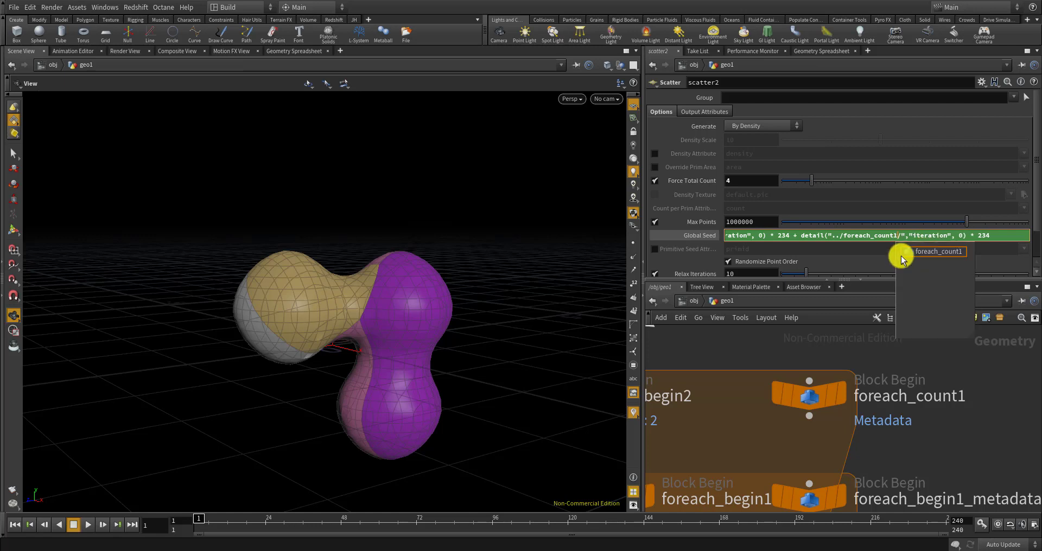
pyautogui.click(954, 252)
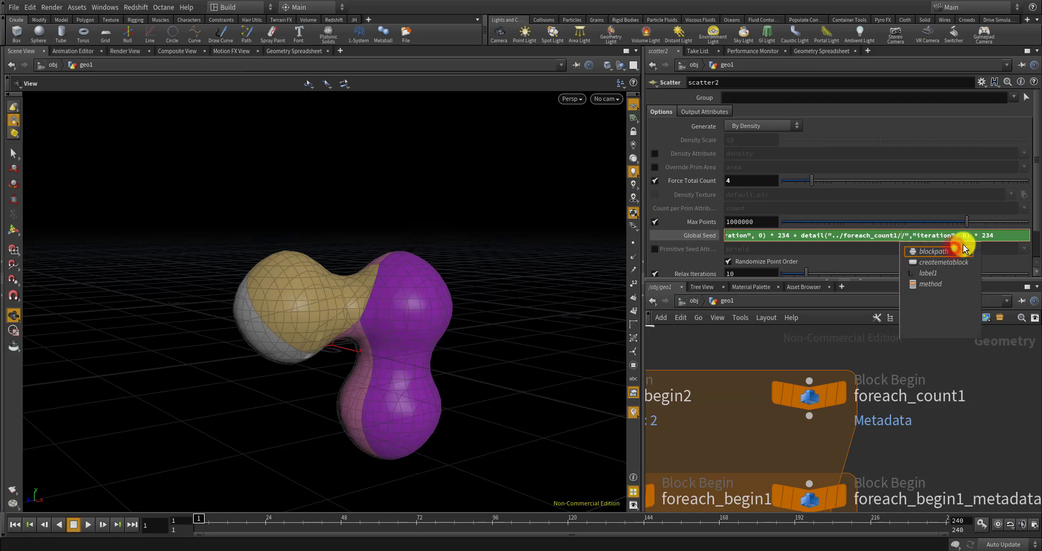
pyautogui.click(984, 235)
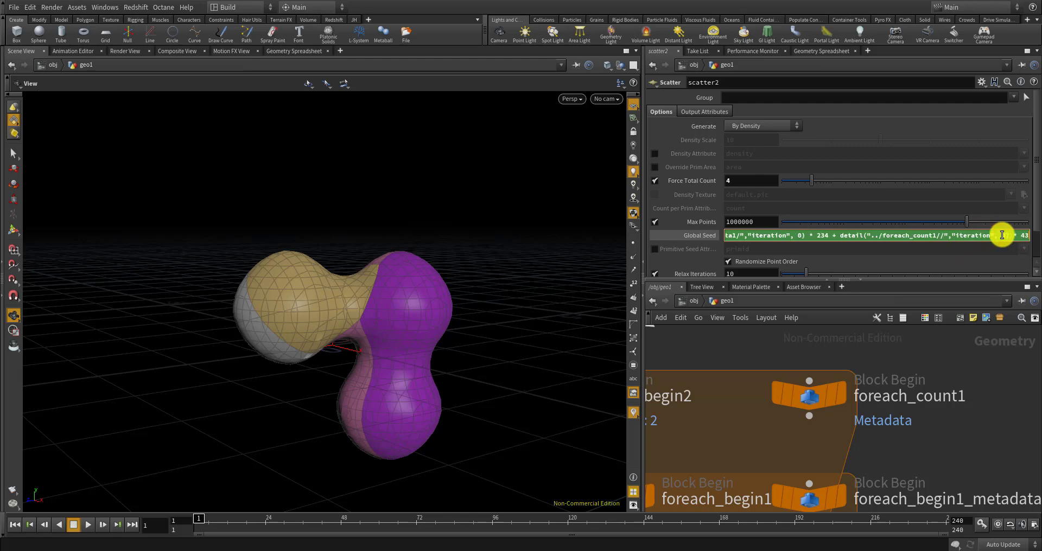
pyautogui.click(1019, 444)
pyautogui.scroll(-3, 846, 399)
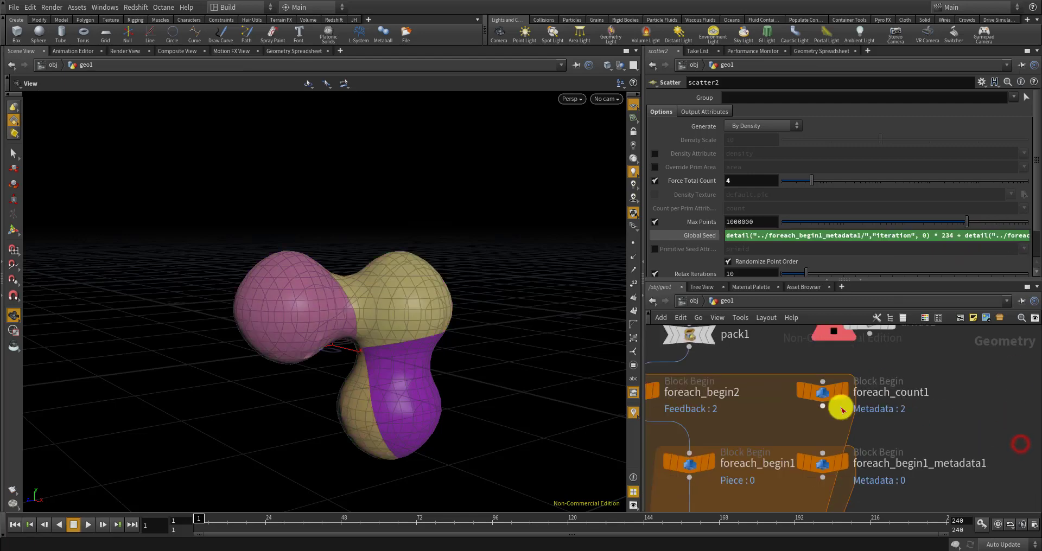
# Select the CONTROLLER node and raise its max ite from 3 to 7
pyautogui.moveTo(329, 310); pyautogui.dragTo(369, 324)
pyautogui.scroll(-6, 764, 378)
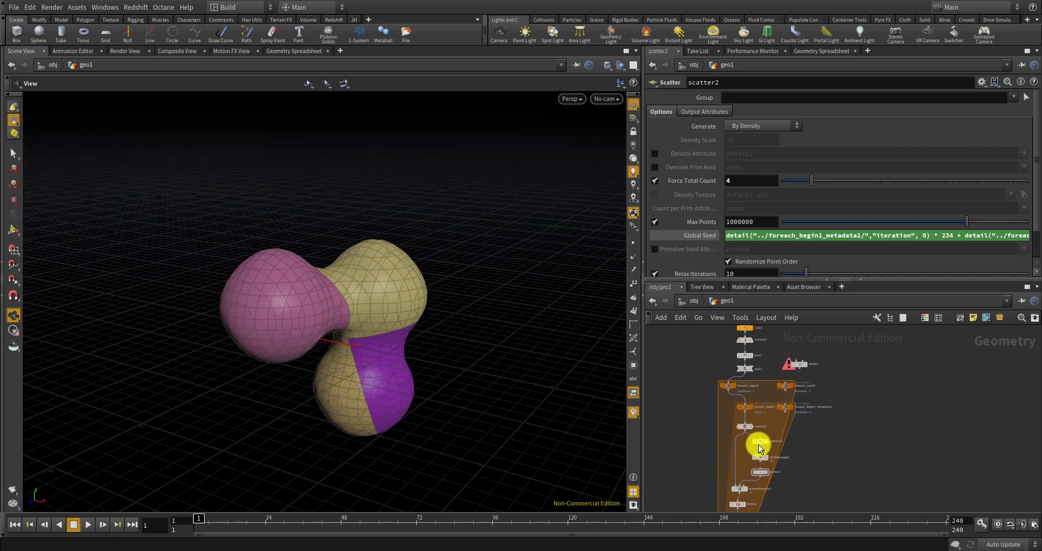
pyautogui.scroll(4, 758, 445)
pyautogui.scroll(-7, 751, 399)
pyautogui.scroll(7, 742, 469)
pyautogui.scroll(-5, 799, 455)
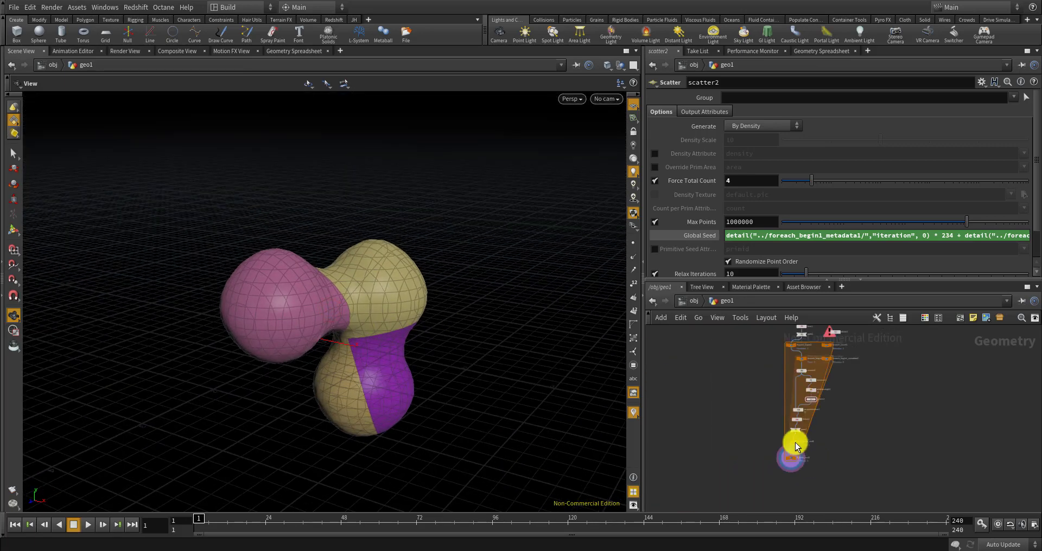
pyautogui.scroll(-4, 756, 409)
pyautogui.scroll(4, 760, 380)
pyautogui.scroll(3, 734, 446)
pyautogui.click(730, 448)
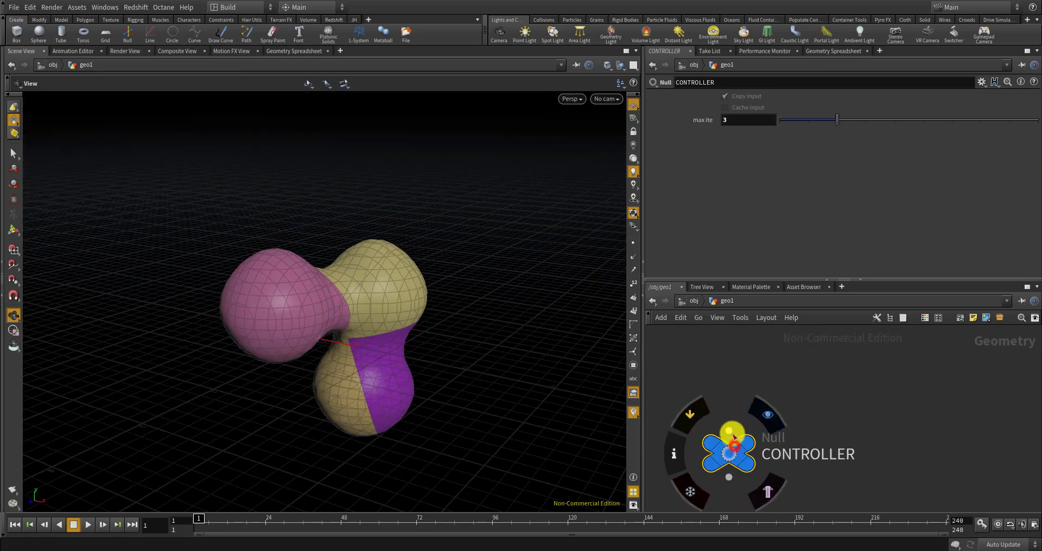
pyautogui.moveTo(836, 120); pyautogui.dragTo(961, 120)
pyautogui.moveTo(412, 272); pyautogui.dragTo(368, 321)
# Orbit and zoom around the metaball to inspect its pink, purple, grey and gold pieces
pyautogui.scroll(5, 405, 316)
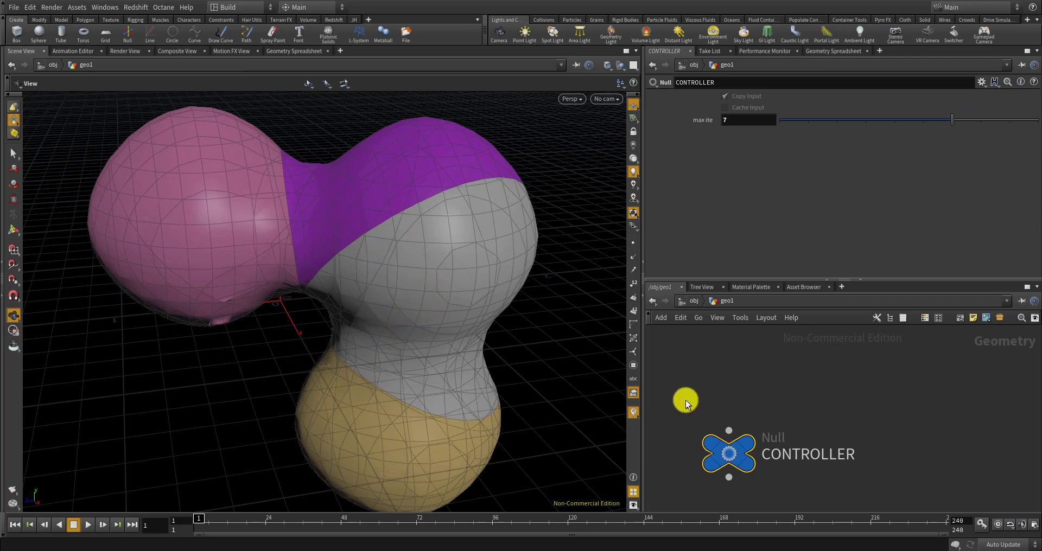
pyautogui.scroll(-10, 686, 399)
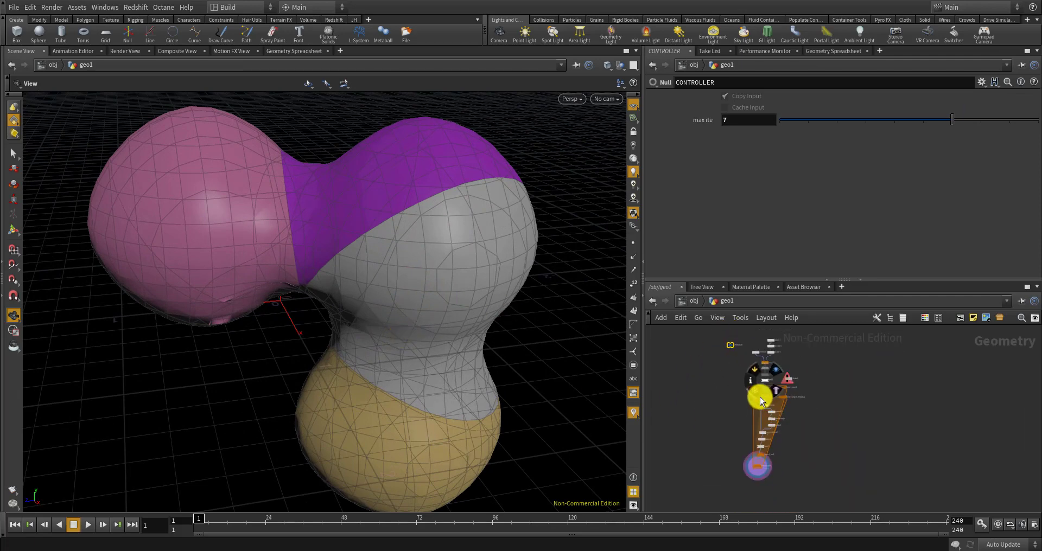
pyautogui.scroll(5, 765, 429)
pyautogui.scroll(-4, 762, 442)
pyautogui.moveTo(348, 350); pyautogui.dragTo(428, 321)
pyautogui.scroll(5, 746, 464)
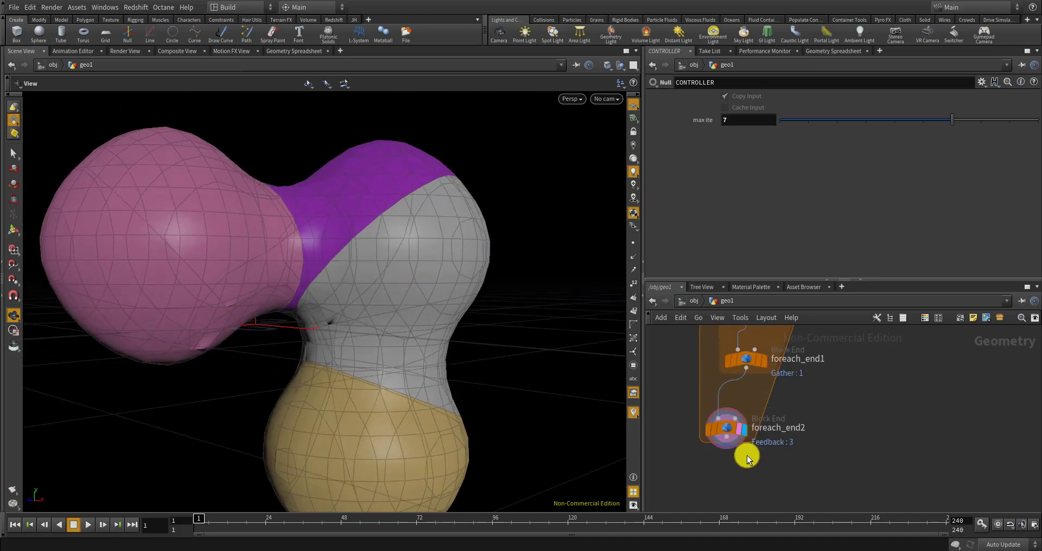
pyautogui.scroll(3, 739, 438)
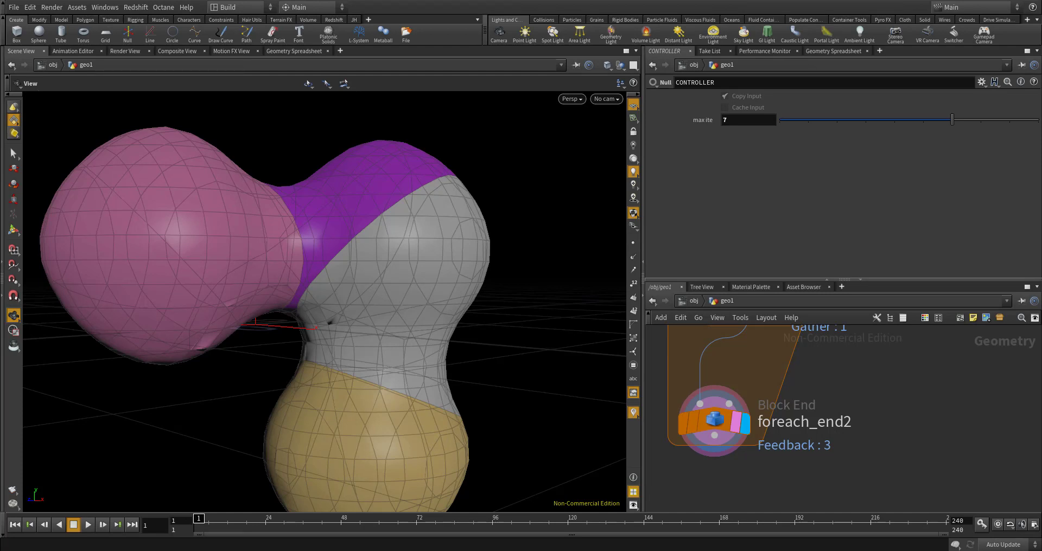
pyautogui.scroll(-5, 804, 398)
pyautogui.scroll(8, 804, 391)
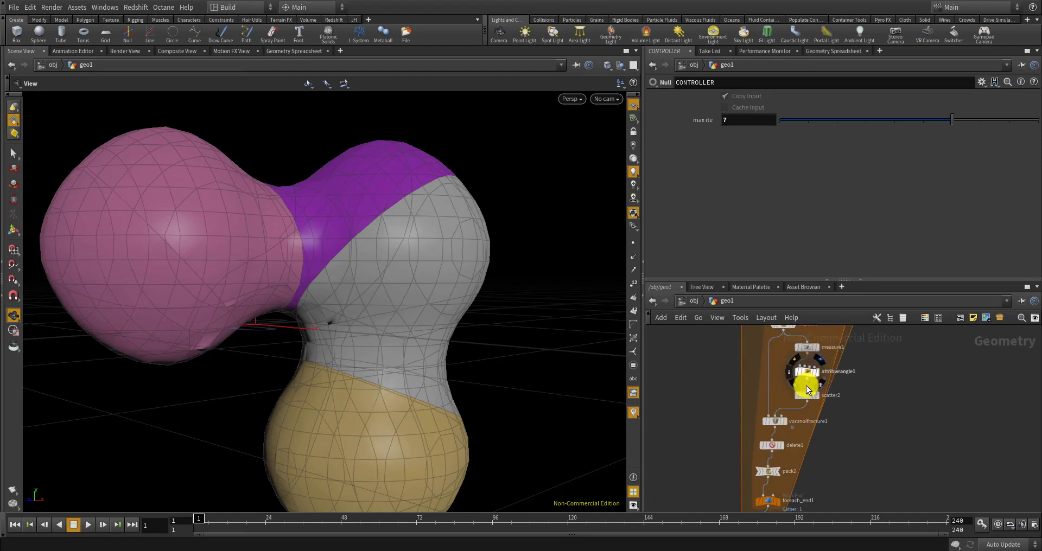
# Display the voronoifracture1 output, then the delete1 output, and inspect the fracture
pyautogui.click(748, 477)
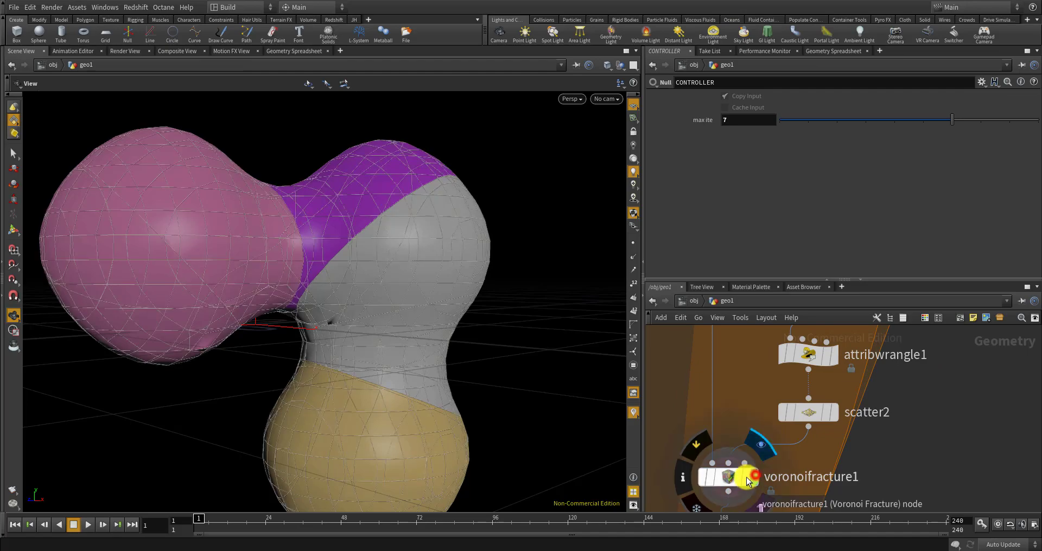
pyautogui.moveTo(465, 383); pyautogui.dragTo(502, 405)
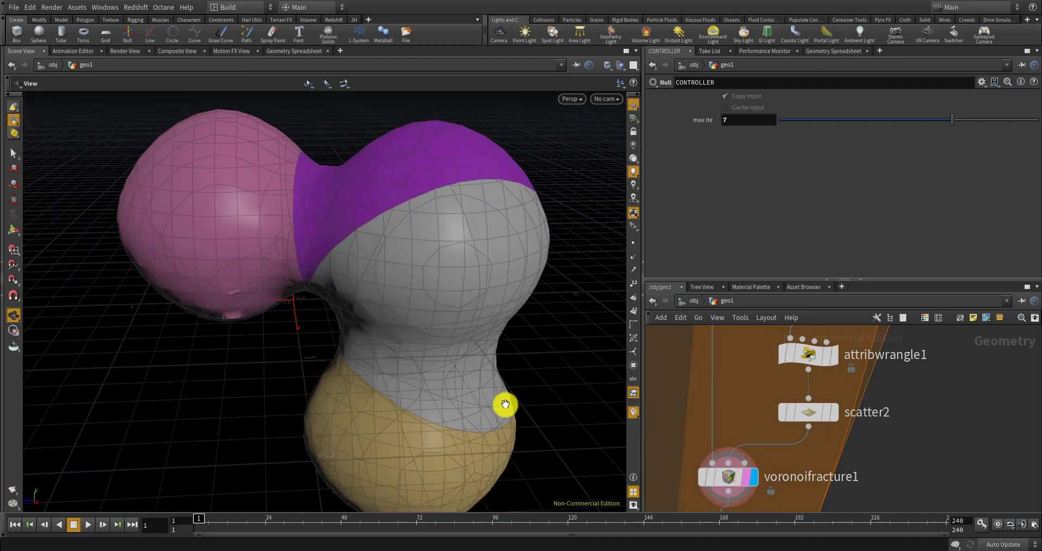
pyautogui.scroll(-4, 743, 396)
pyautogui.scroll(-3, 743, 397)
pyautogui.scroll(6, 735, 438)
pyautogui.click(762, 433)
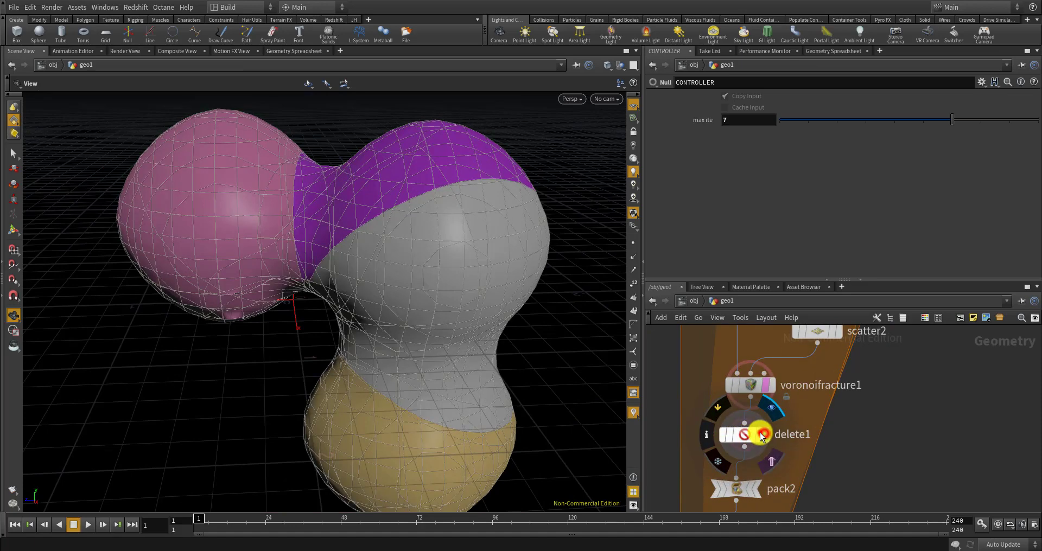
pyautogui.scroll(-5, 755, 439)
pyautogui.scroll(5, 753, 443)
# Step the display flag through pack2 and foreach_end1, then back to foreach_end2
pyautogui.click(737, 415)
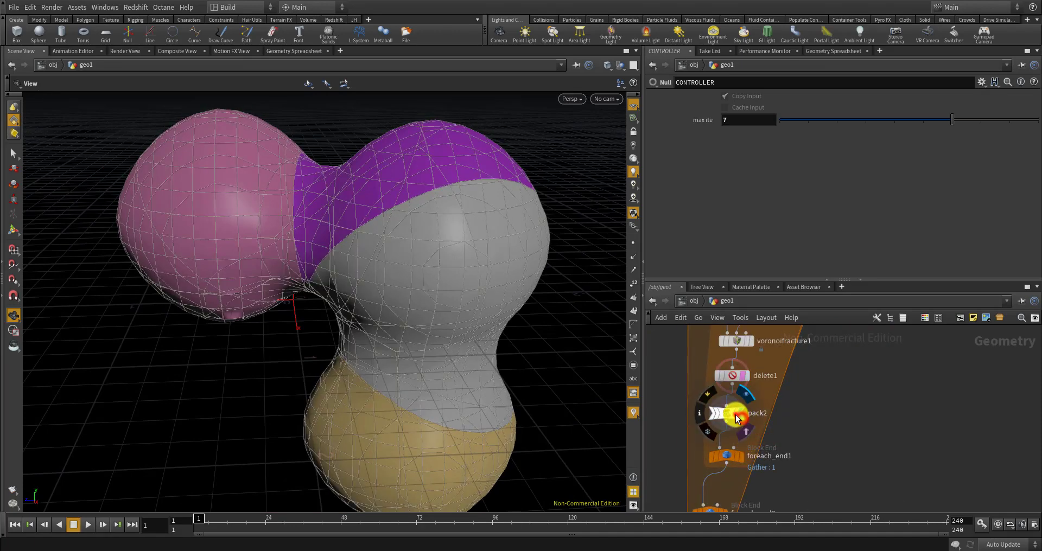
pyautogui.click(735, 416)
pyautogui.scroll(-5, 735, 417)
pyautogui.click(730, 437)
pyautogui.scroll(4, 754, 387)
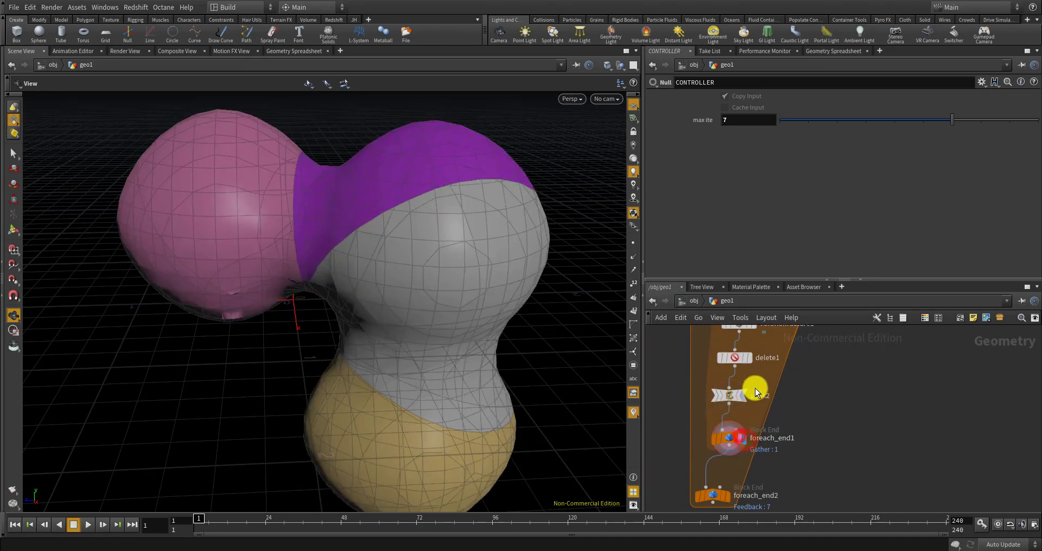
pyautogui.scroll(2, 722, 491)
pyautogui.click(726, 501)
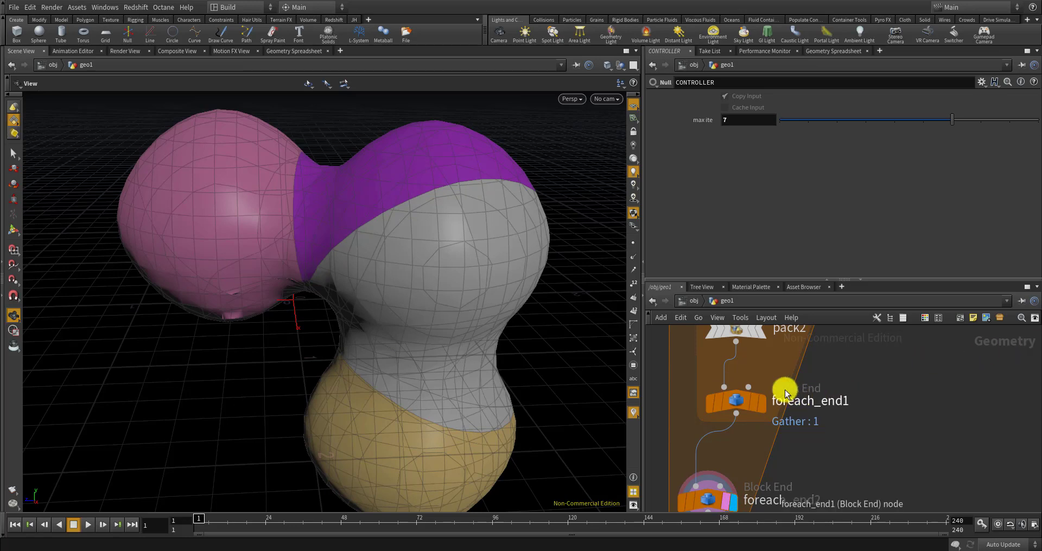
# Select foreach_end1 to show its By Pieces or Points loop settings
pyautogui.click(741, 402)
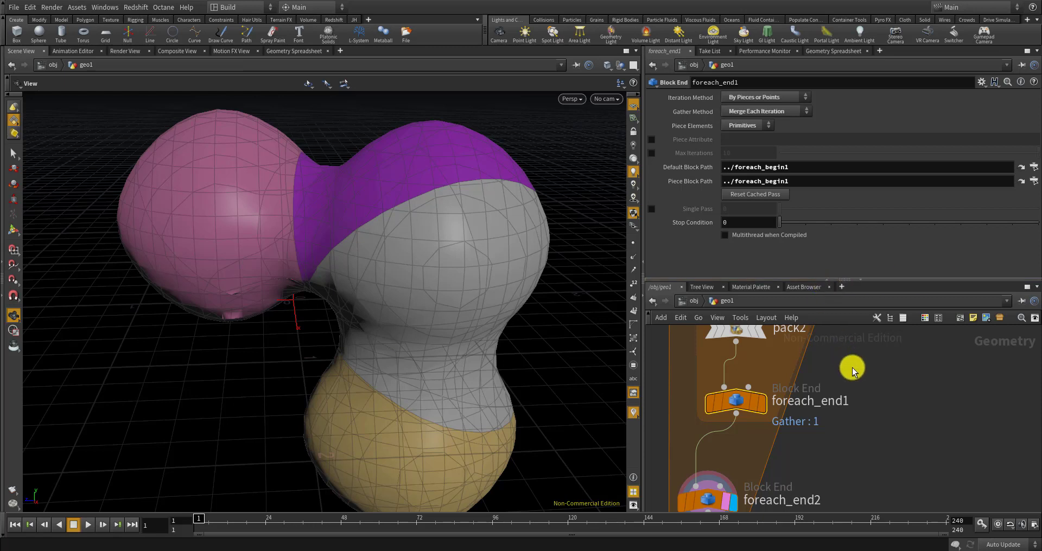
pyautogui.scroll(-5, 863, 363)
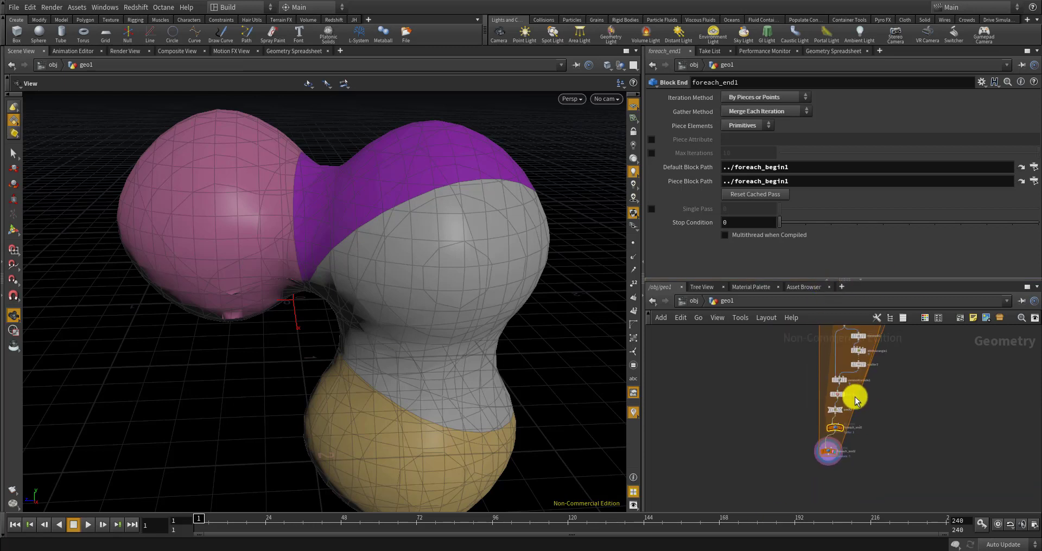
pyautogui.scroll(5, 855, 395)
# Enable pack2's Name Attribute ('name') and orbit to inspect the many small coloured fragments
pyautogui.click(800, 438)
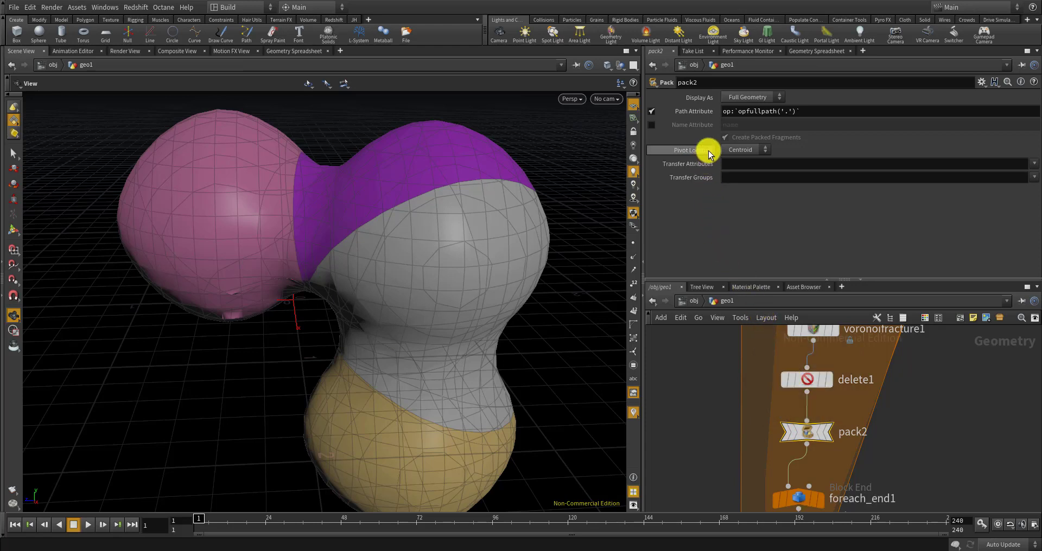
pyautogui.click(650, 127)
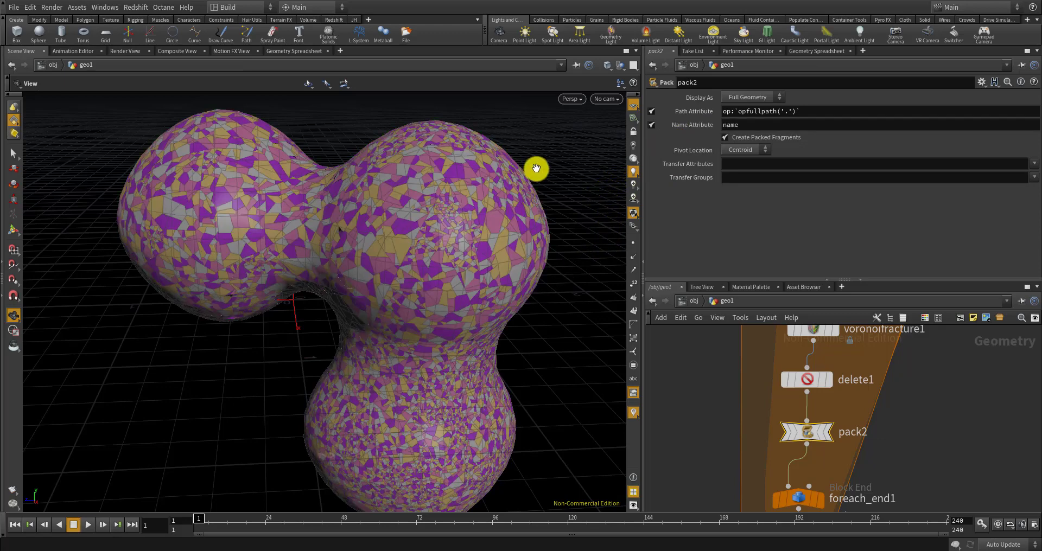
pyautogui.moveTo(426, 296); pyautogui.dragTo(368, 261)
pyautogui.scroll(8, 383, 229)
pyautogui.scroll(-10, 727, 379)
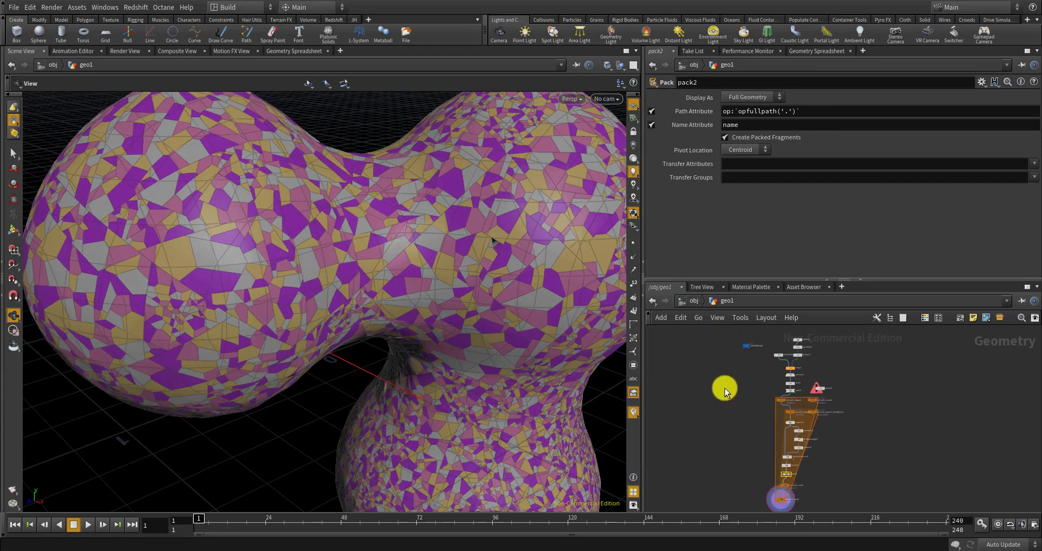
pyautogui.scroll(10, 724, 389)
pyautogui.click(735, 377)
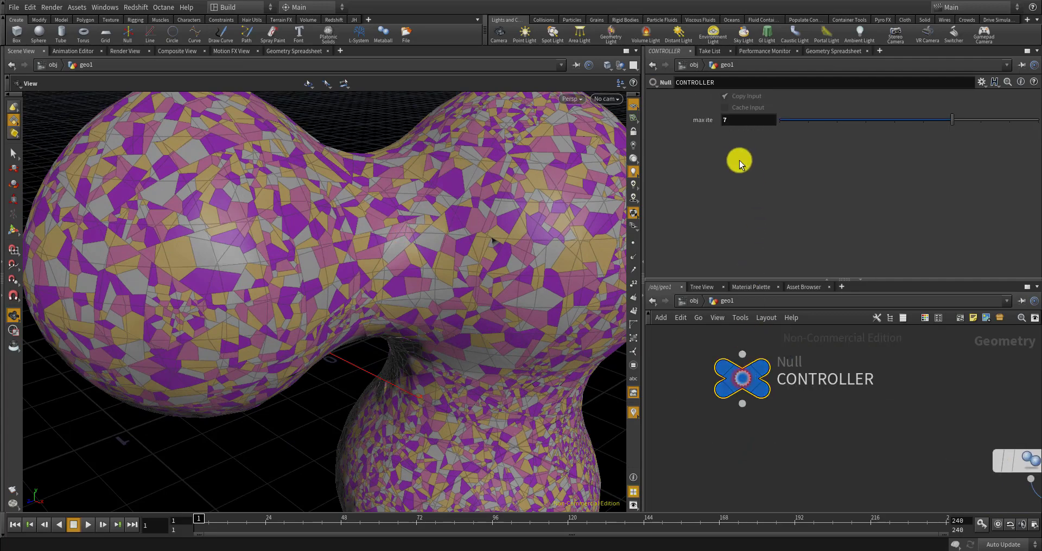
pyautogui.moveTo(702, 118); pyautogui.dragTo(688, 119)
pyautogui.write('4')
pyautogui.press('Return')
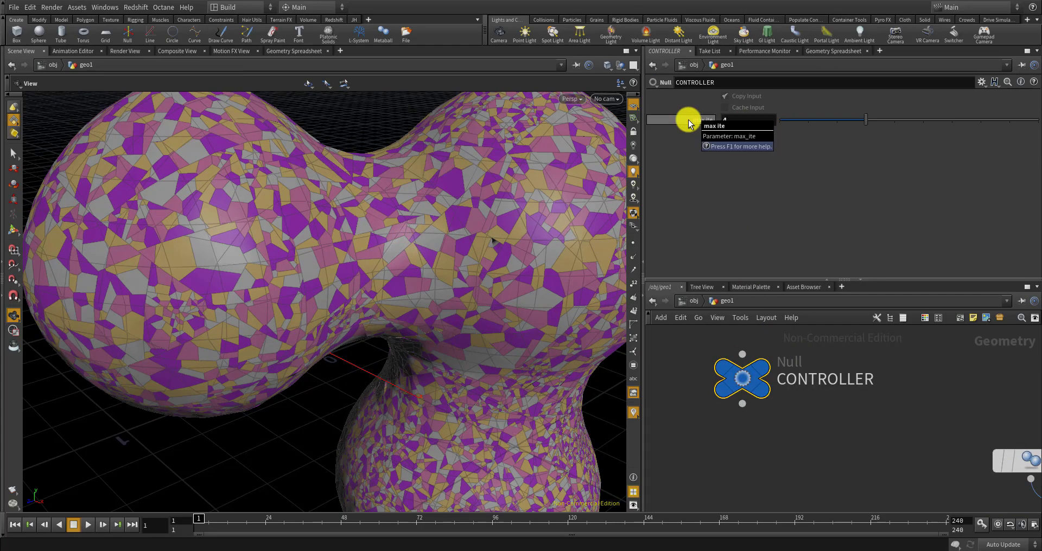
pyautogui.scroll(-8, 478, 326)
pyautogui.moveTo(446, 314); pyautogui.dragTo(482, 296)
pyautogui.moveTo(481, 296); pyautogui.dragTo(541, 278, button='middle')
pyautogui.scroll(8, 418, 275)
pyautogui.moveTo(417, 301); pyautogui.dragTo(613, 255)
pyautogui.click(726, 120)
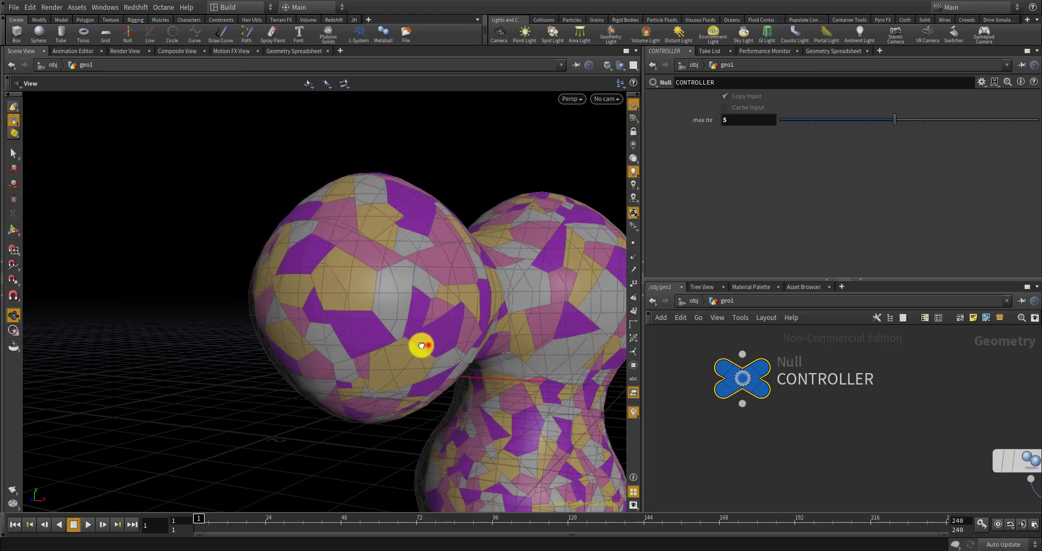
pyautogui.moveTo(422, 346); pyautogui.dragTo(384, 214)
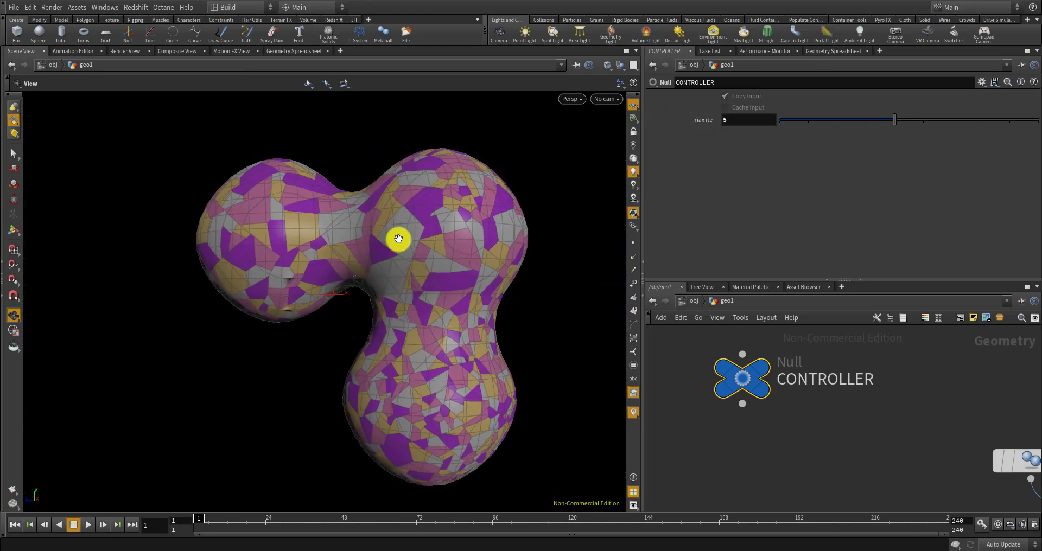
pyautogui.scroll(7, 410, 242)
pyautogui.scroll(-3, 391, 202)
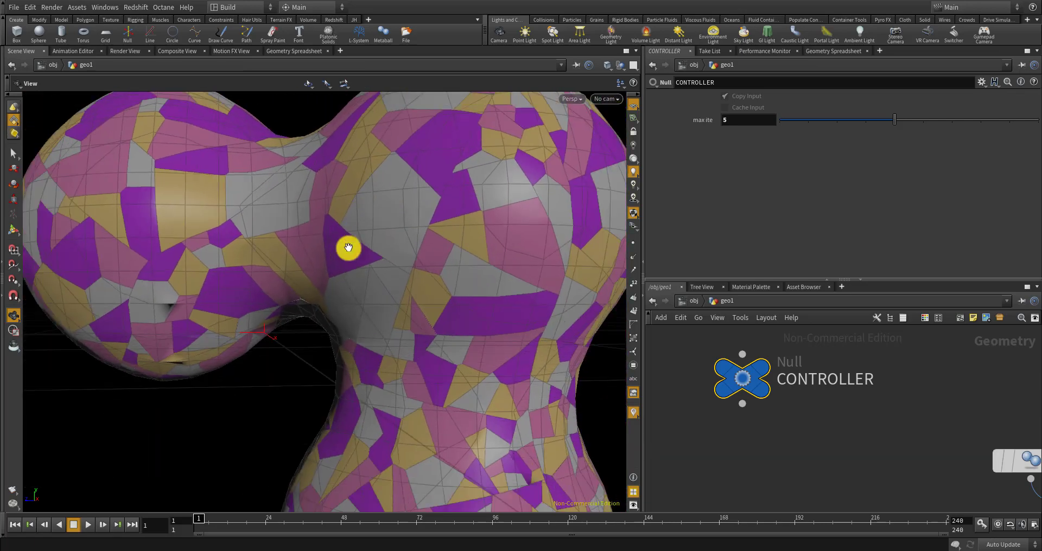
pyautogui.scroll(-5, 391, 228)
pyautogui.scroll(5, 445, 429)
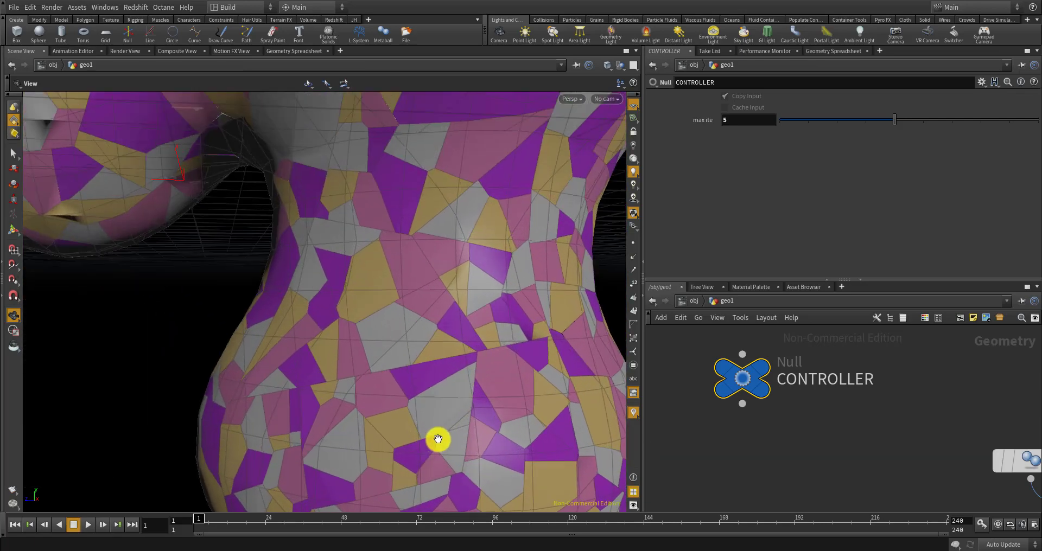
pyautogui.scroll(-5, 438, 440)
pyautogui.scroll(3, 415, 448)
pyautogui.scroll(-2, 431, 447)
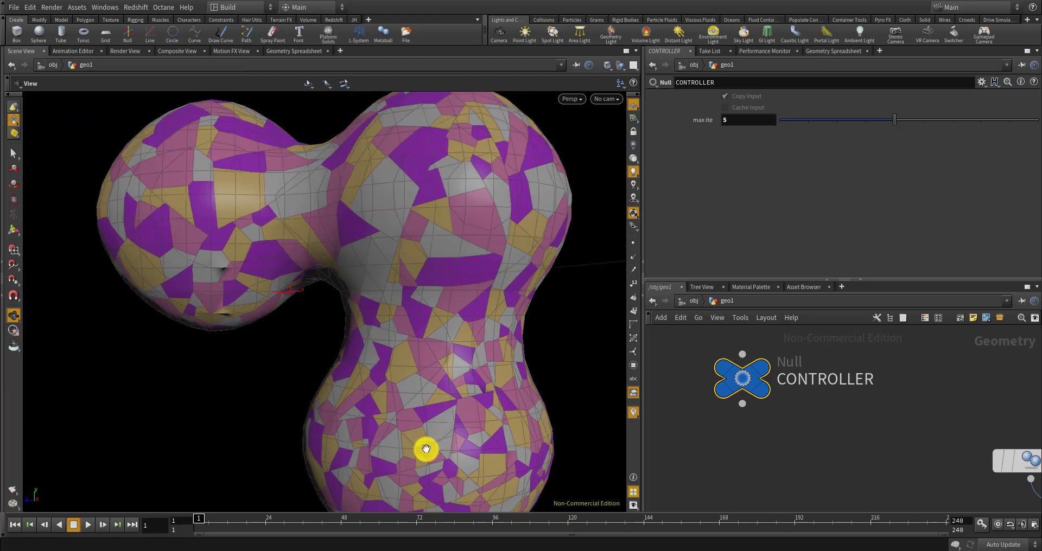
pyautogui.moveTo(360, 219); pyautogui.dragTo(397, 211)
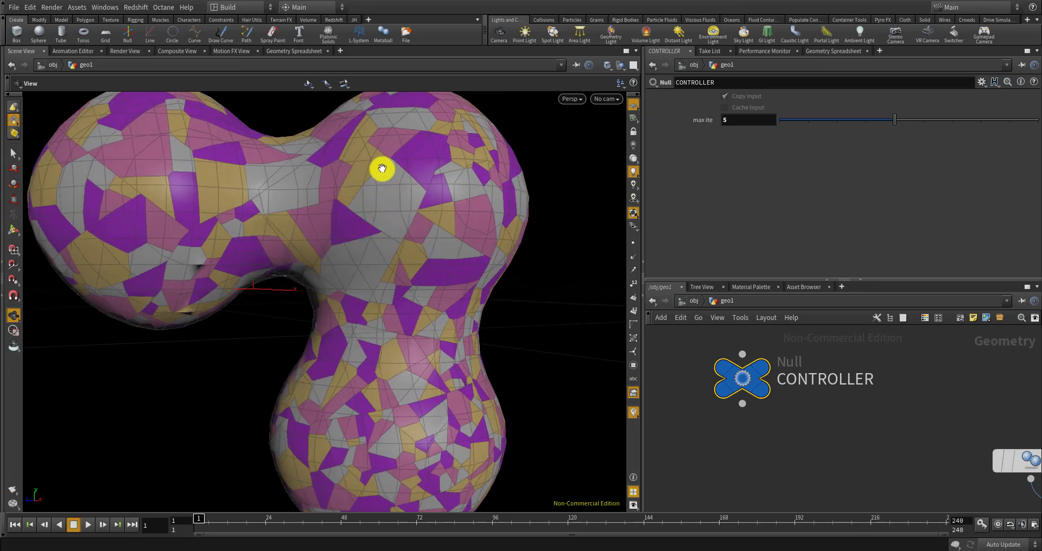
pyautogui.moveTo(392, 416); pyautogui.dragTo(411, 394)
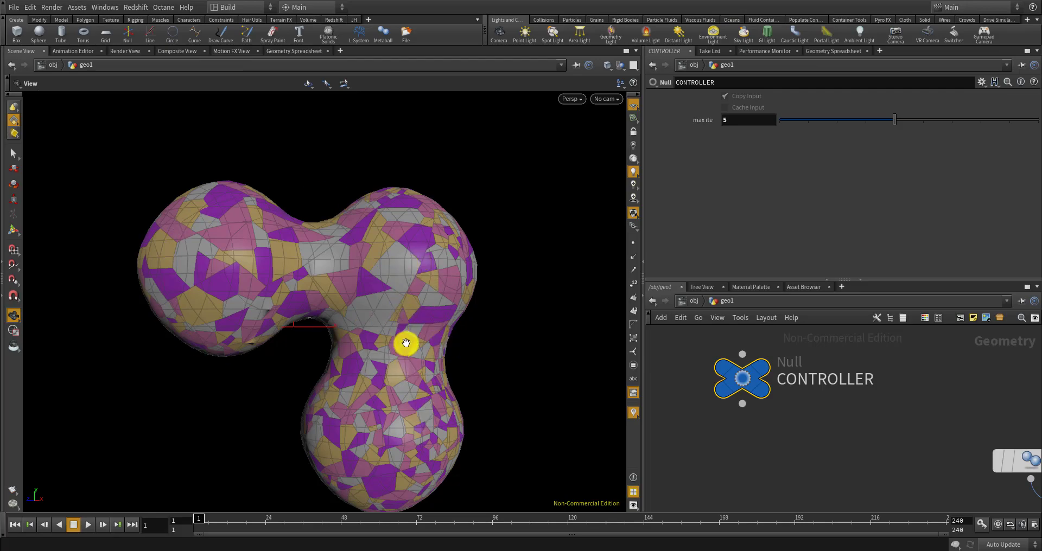
pyautogui.moveTo(405, 342); pyautogui.dragTo(414, 209)
pyautogui.moveTo(463, 280); pyautogui.dragTo(438, 190)
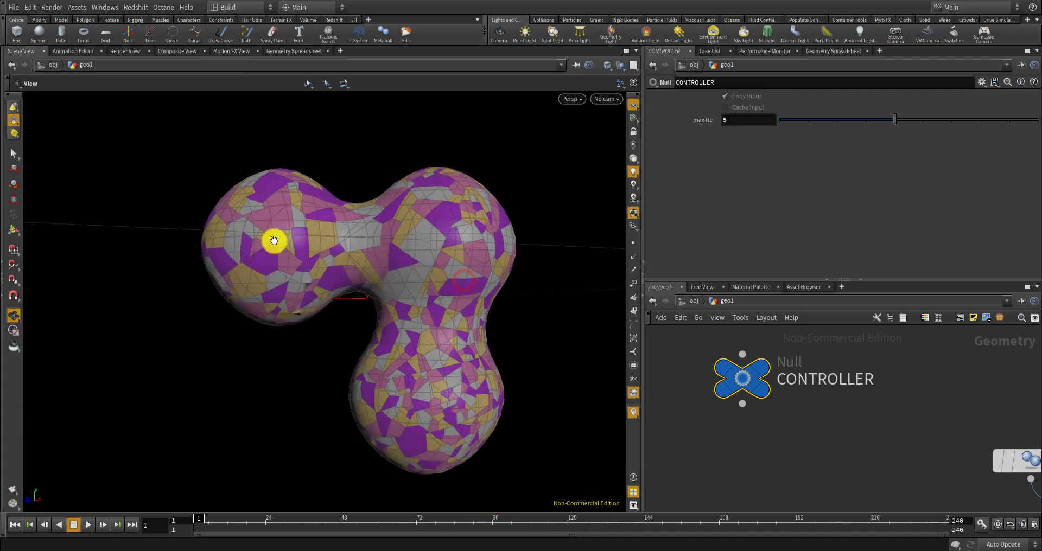
pyautogui.moveTo(400, 244); pyautogui.dragTo(429, 250)
pyautogui.scroll(3, 429, 251)
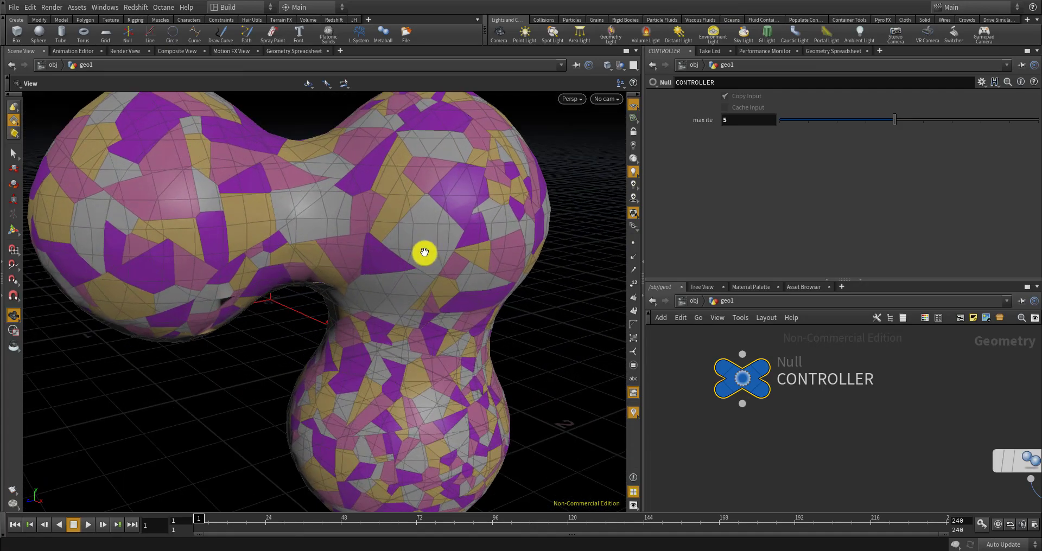
pyautogui.scroll(-5, 760, 362)
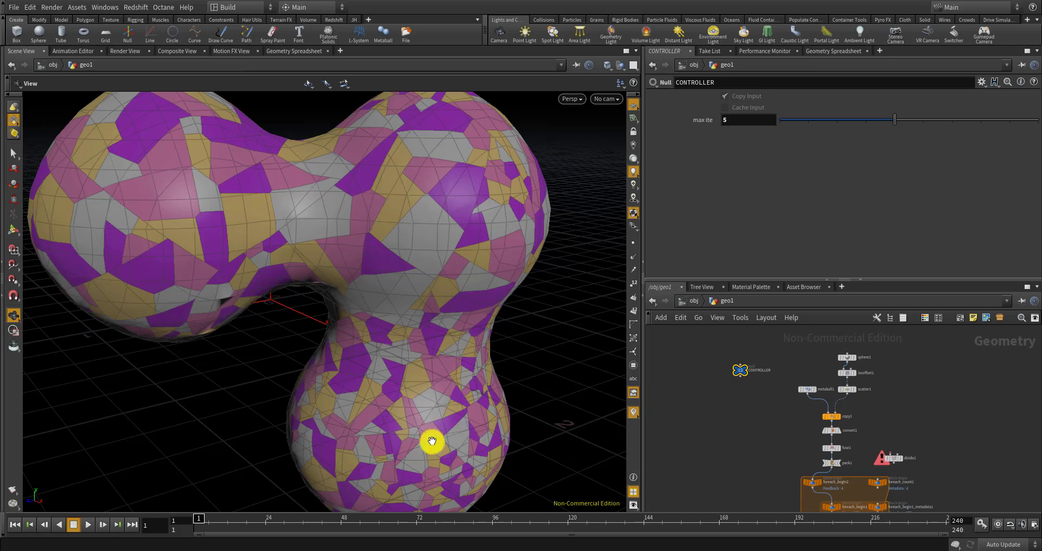
pyautogui.scroll(-2, 443, 412)
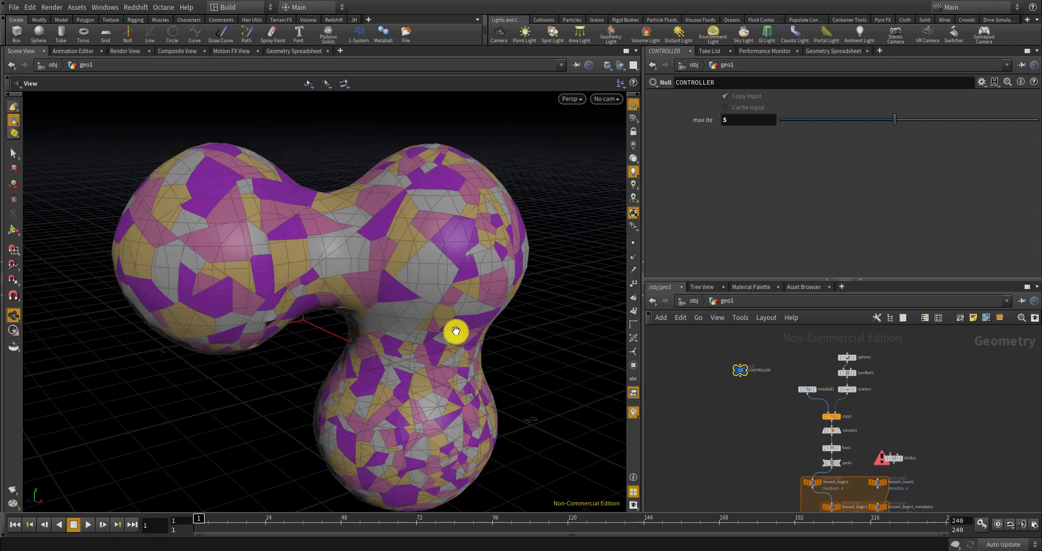
pyautogui.moveTo(450, 353); pyautogui.dragTo(423, 331)
pyautogui.scroll(3, 464, 290)
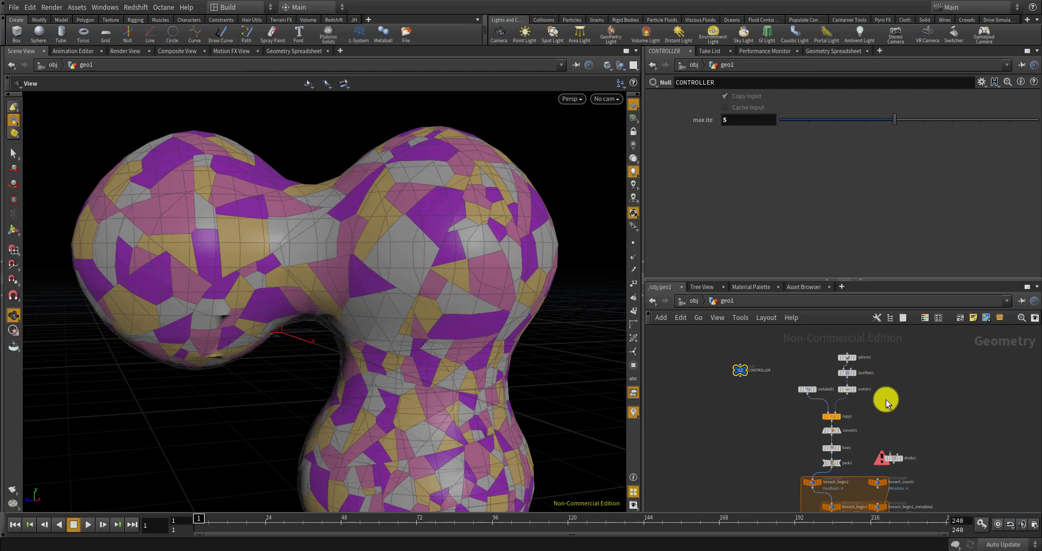
pyautogui.scroll(5, 895, 429)
# Delete the divide1 node from the network
pyautogui.doubleClick(915, 449)
pyautogui.click(895, 389)
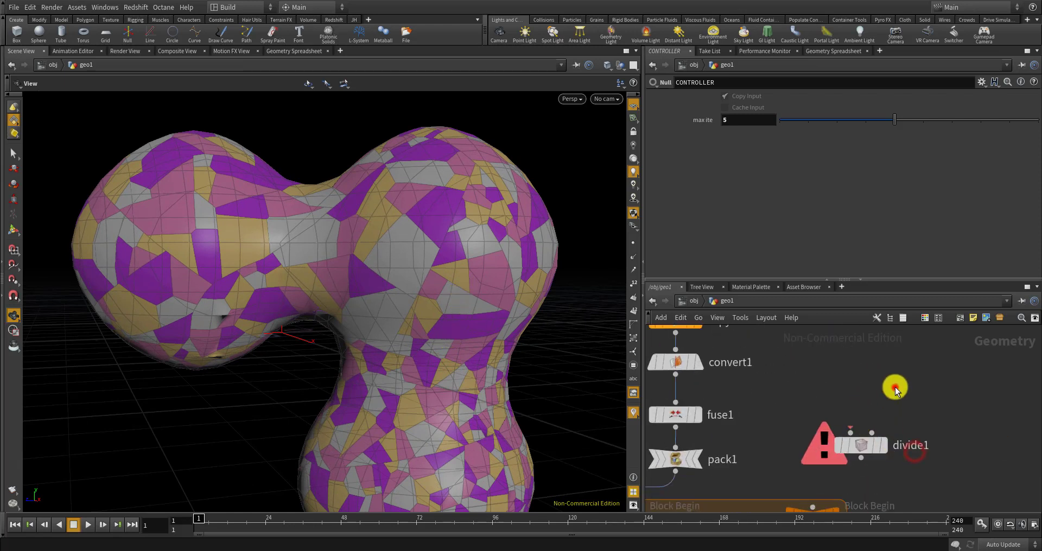
pyautogui.click(844, 440)
pyautogui.press('Delete')
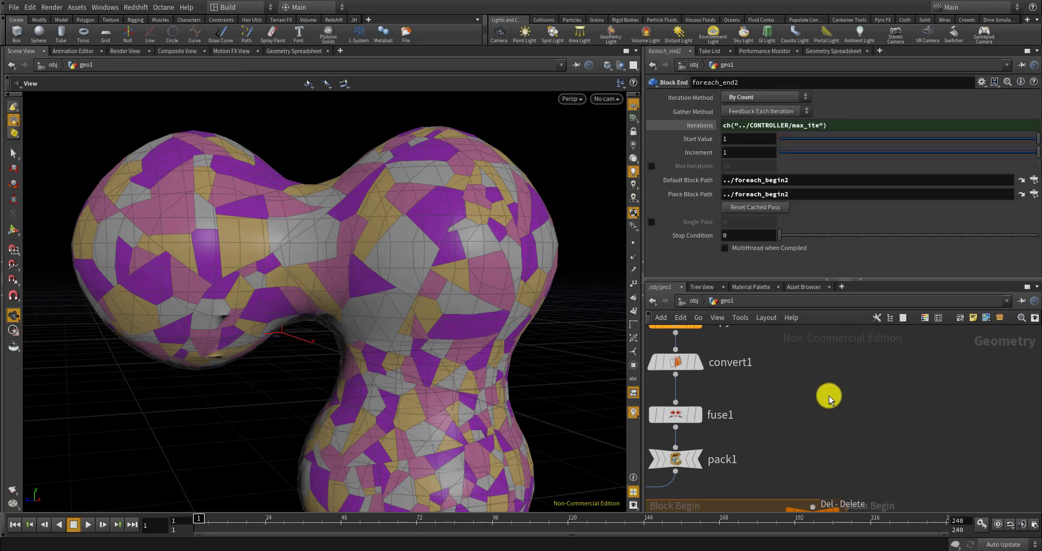
pyautogui.scroll(-6, 814, 369)
pyautogui.scroll(8, 796, 410)
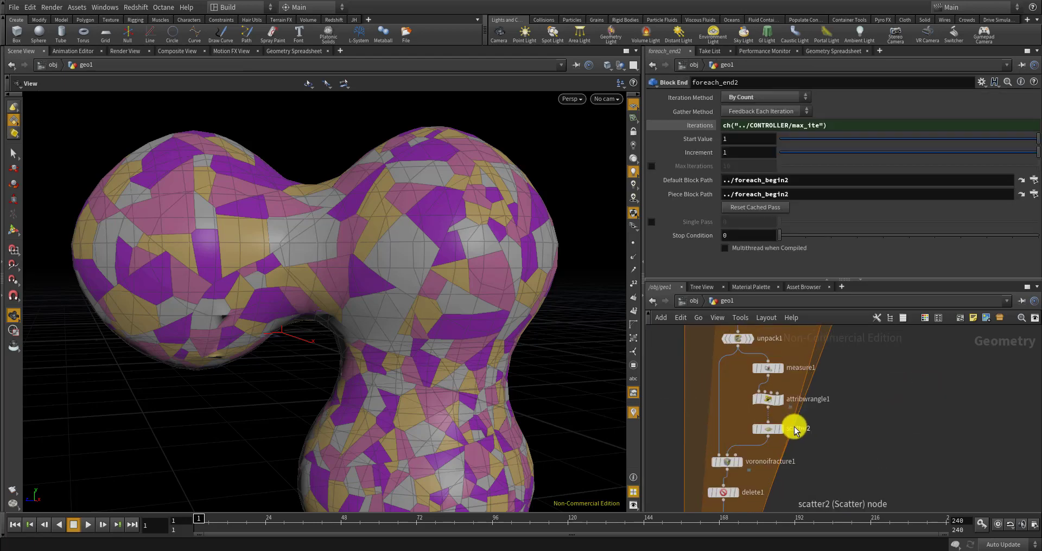
pyautogui.scroll(-5, 764, 432)
pyautogui.scroll(3, 767, 418)
pyautogui.click(774, 389)
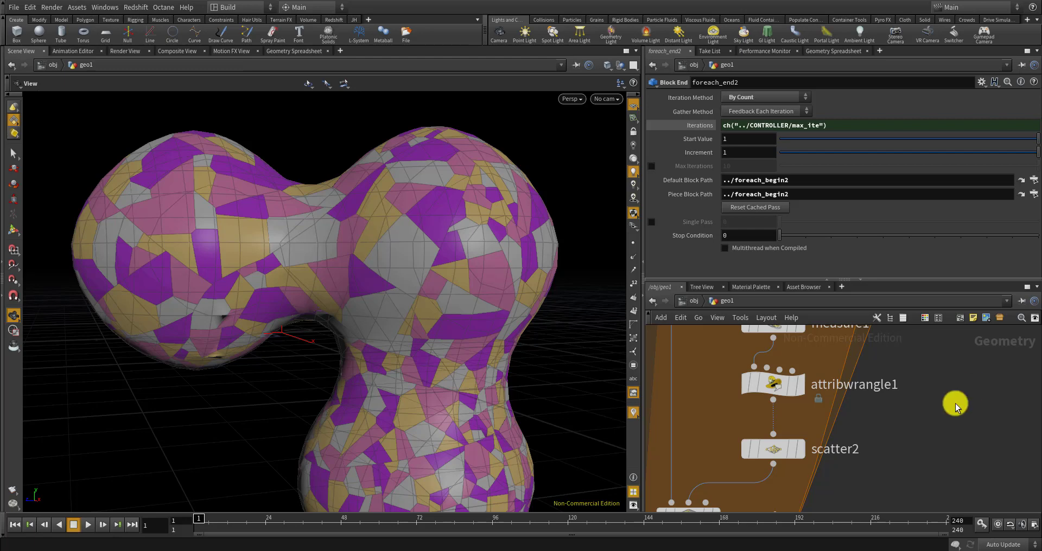
pyautogui.scroll(-4, 895, 397)
# Add a Switch node between pack2 and foreach_end1, with the end nodes moved below it
pyautogui.press('Tab')
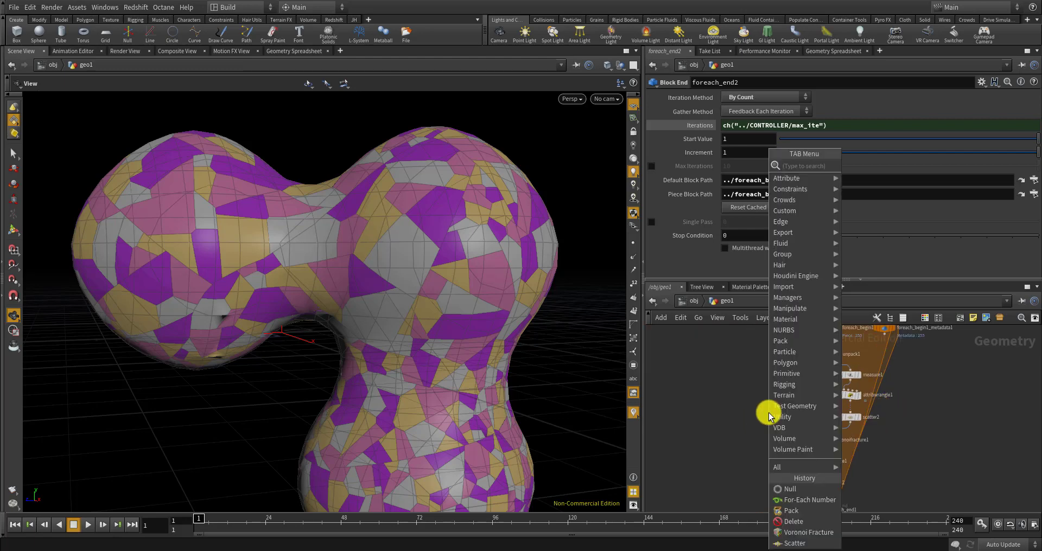
pyautogui.write('swi')
pyautogui.press('Return')
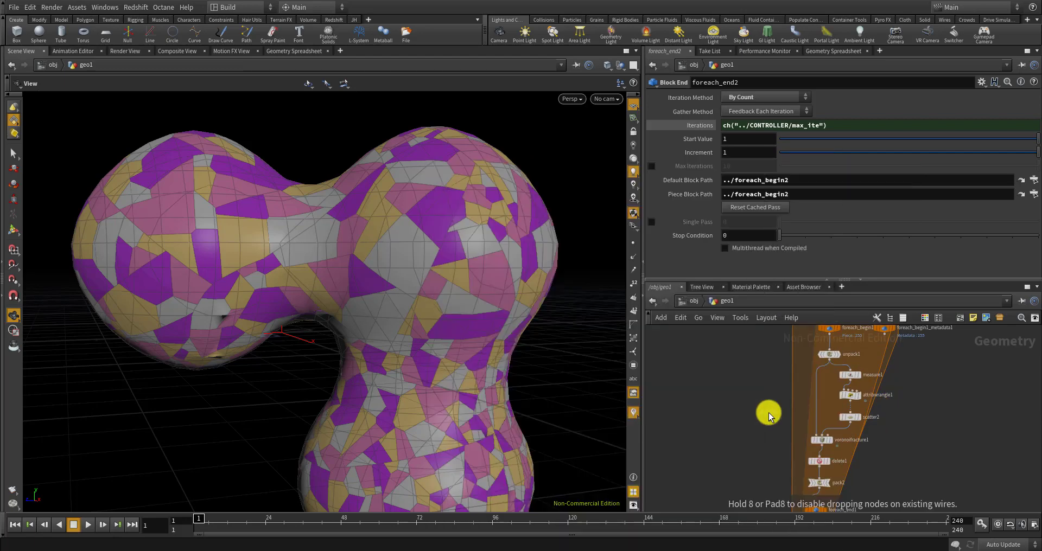
pyautogui.scroll(-2, 831, 380)
pyautogui.scroll(5, 853, 403)
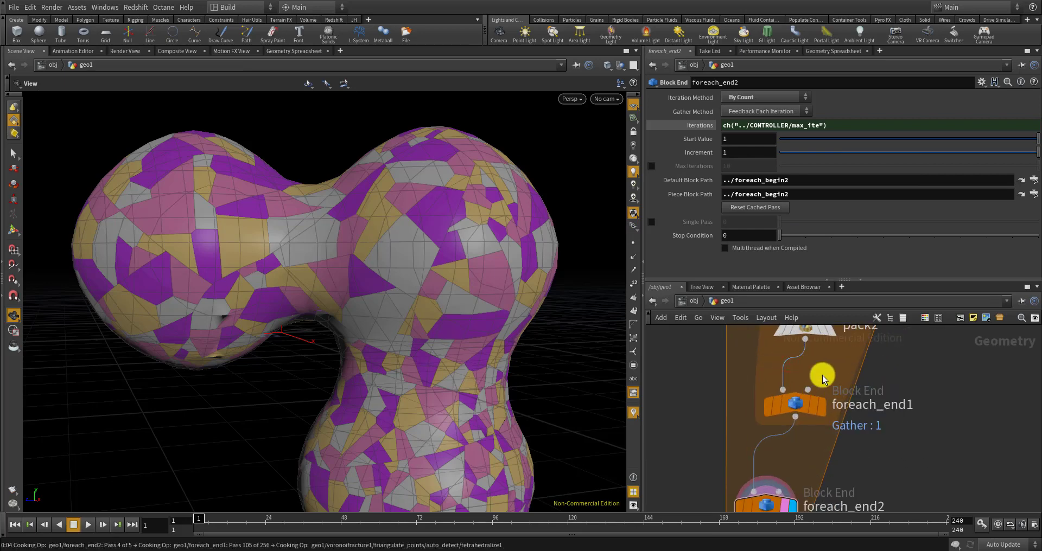
pyautogui.click(820, 380)
pyautogui.scroll(-3, 814, 395)
pyautogui.moveTo(861, 487); pyautogui.dragTo(806, 441)
pyautogui.scroll(4, 812, 411)
pyautogui.click(892, 413)
pyautogui.moveTo(817, 364); pyautogui.dragTo(814, 387)
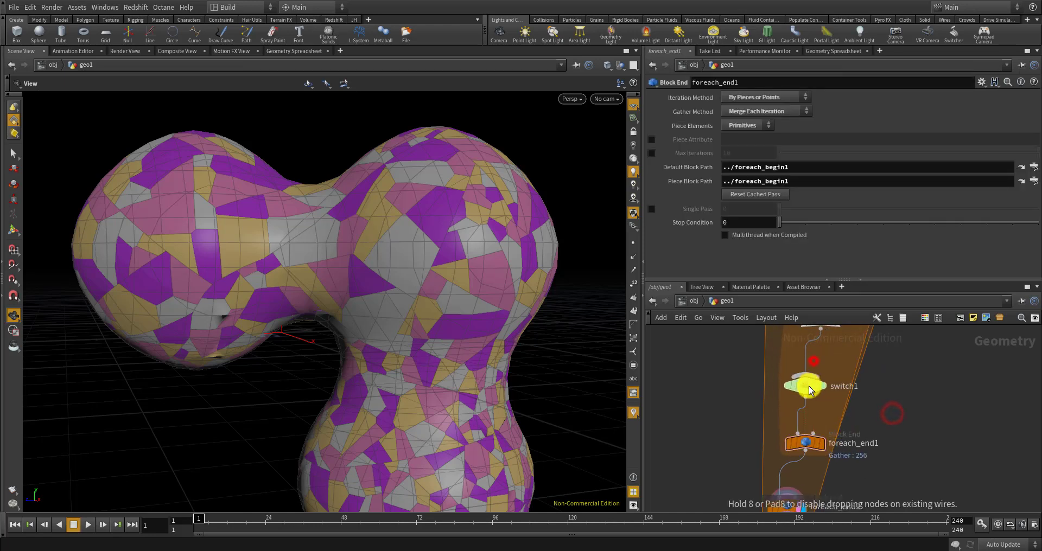
# Reposition foreach_begin1 up and to the left in the network
pyautogui.moveTo(883, 372); pyautogui.dragTo(879, 429, button='middle')
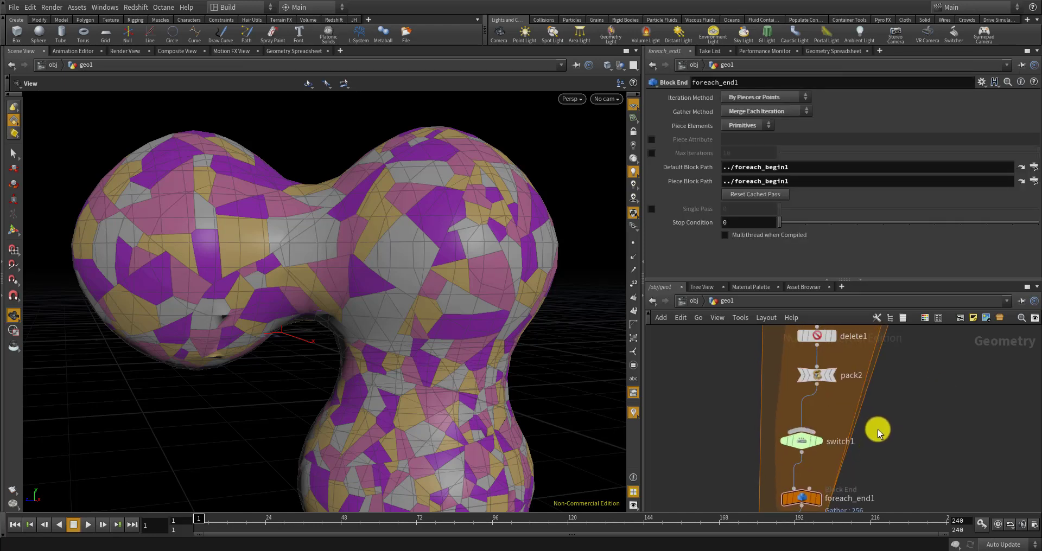
pyautogui.scroll(-5, 879, 428)
pyautogui.scroll(5, 868, 365)
pyautogui.moveTo(841, 353); pyautogui.dragTo(850, 402, button='middle')
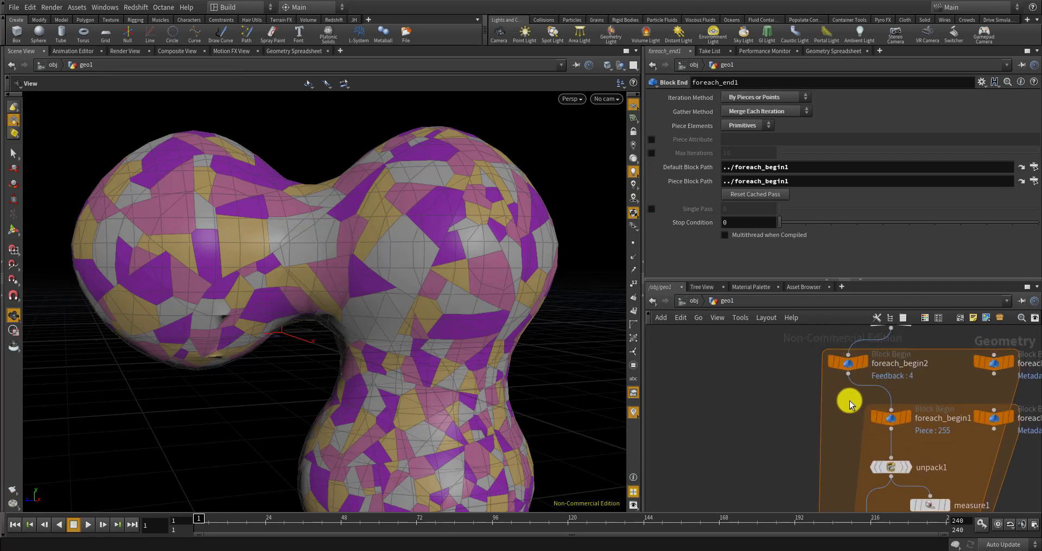
pyautogui.click(891, 429)
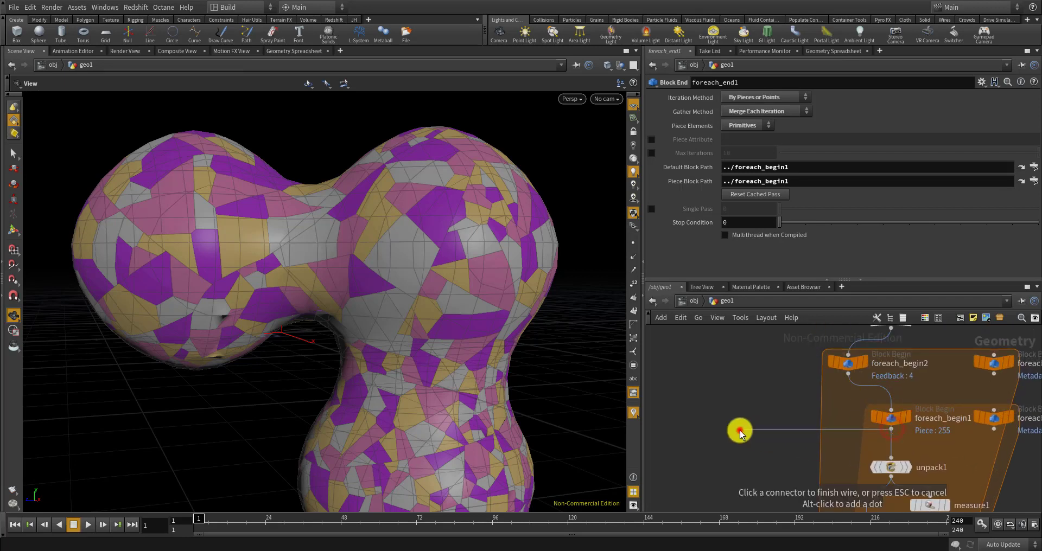
pyautogui.click(739, 430)
pyautogui.moveTo(885, 419); pyautogui.dragTo(838, 415)
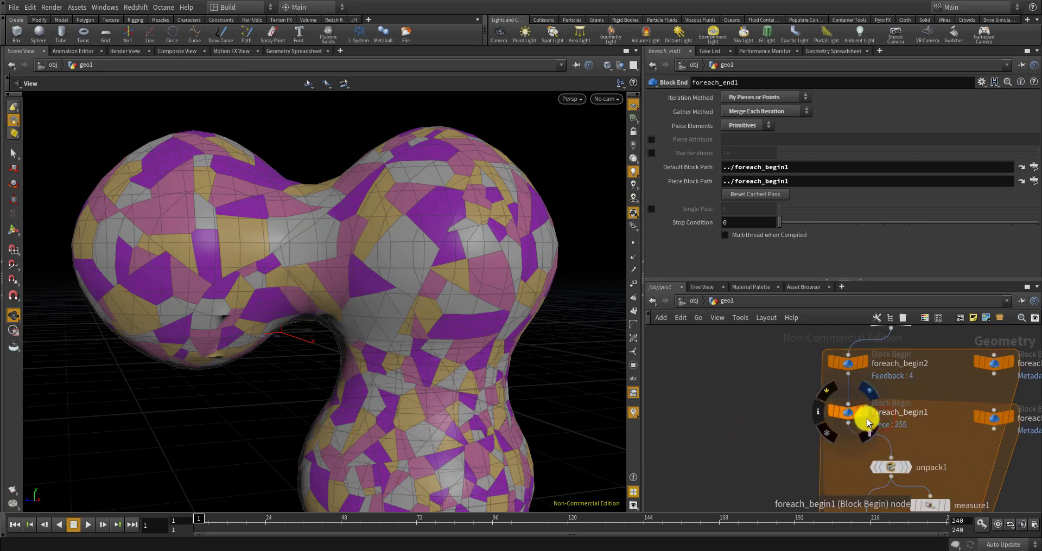
pyautogui.scroll(-3, 821, 400)
pyautogui.moveTo(784, 454); pyautogui.dragTo(751, 397, button='middle')
pyautogui.scroll(3, 810, 366)
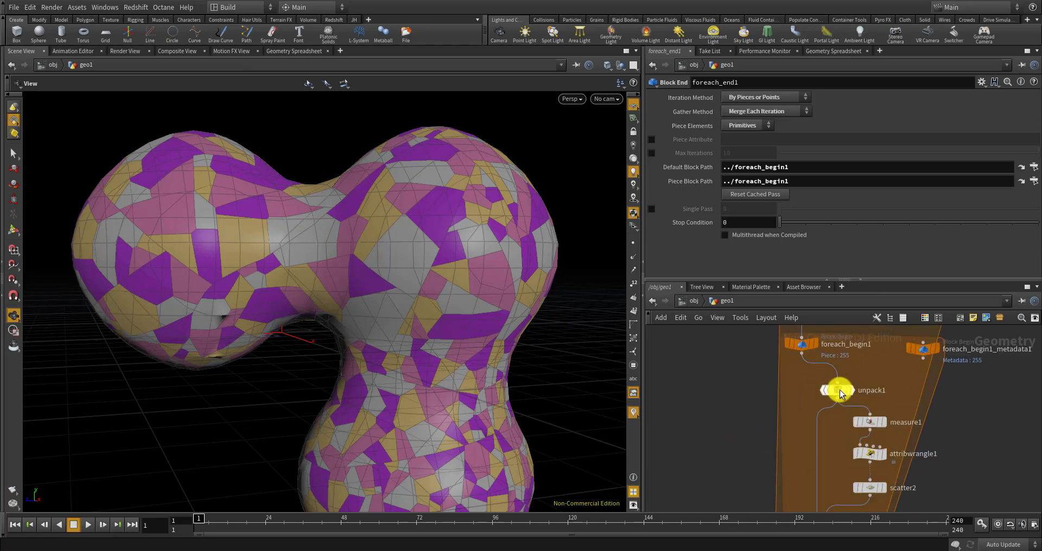
# Wire foreach_begin1 into switch1 and make it the switch's first input
pyautogui.click(790, 345)
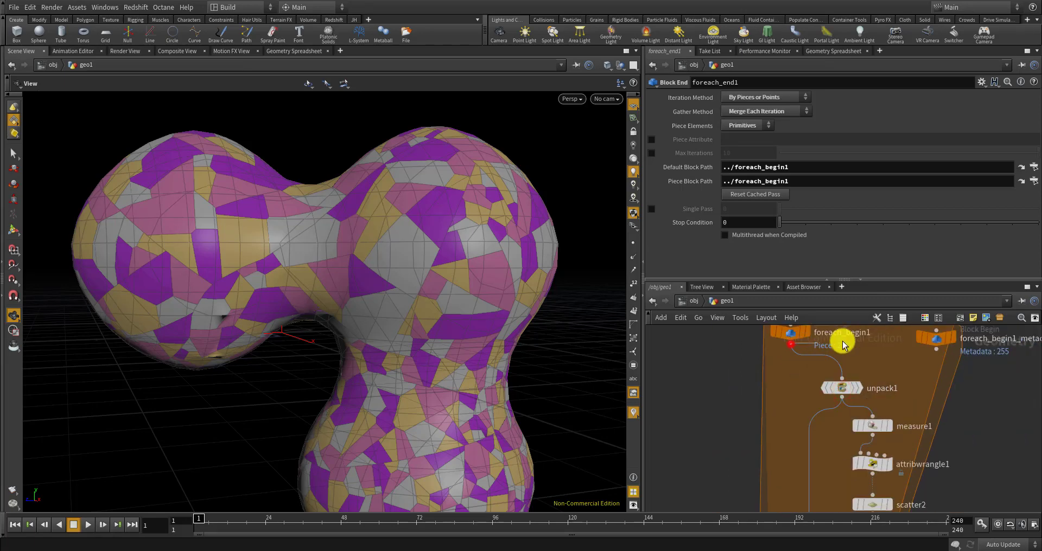
pyautogui.scroll(-5, 842, 343)
pyautogui.moveTo(832, 415); pyautogui.dragTo(823, 388, button='middle')
pyautogui.scroll(5, 823, 401)
pyautogui.click(843, 431)
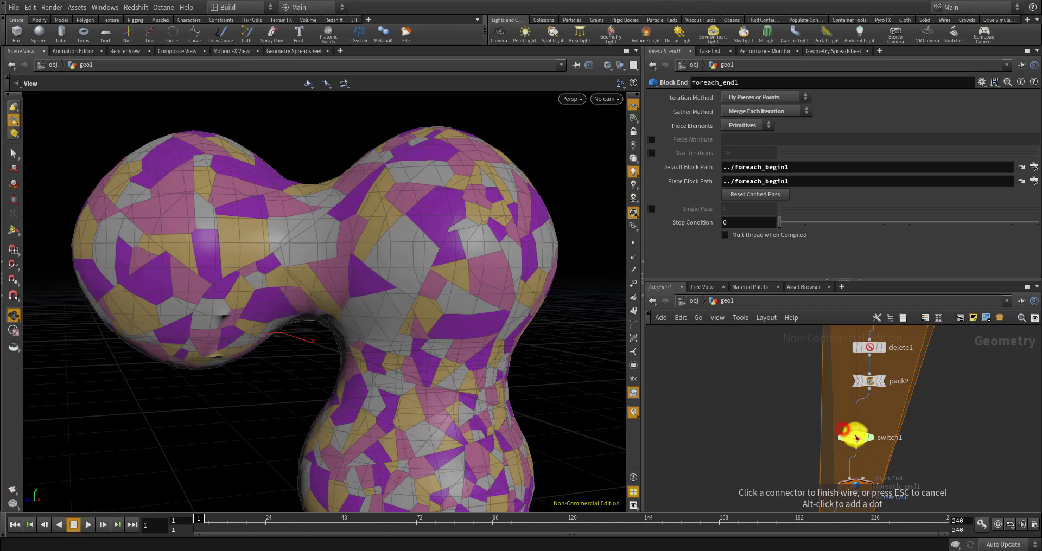
pyautogui.scroll(3, 860, 445)
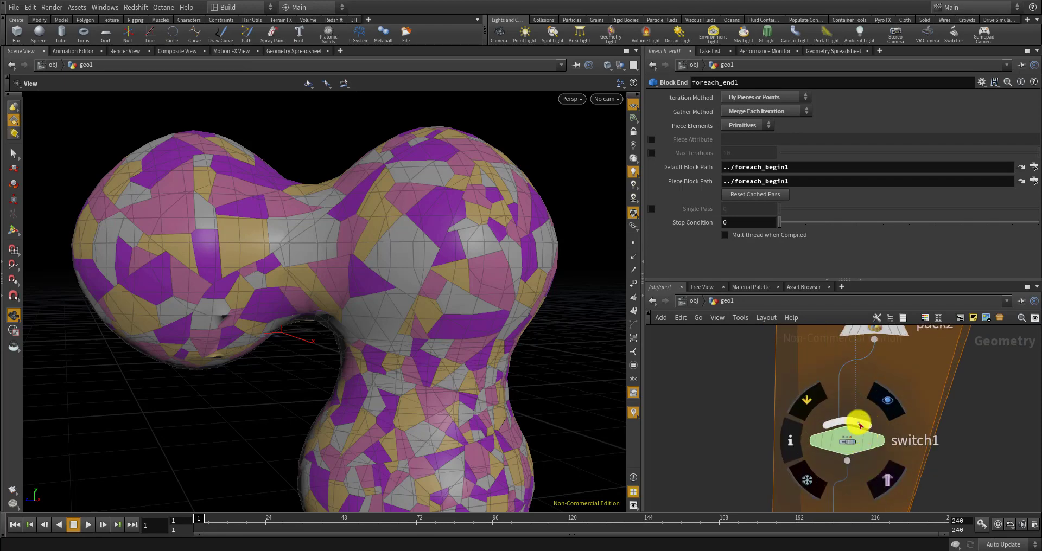
pyautogui.click(845, 437)
pyautogui.moveTo(695, 128); pyautogui.dragTo(700, 115)
pyautogui.click(715, 373)
pyautogui.scroll(-3, 735, 391)
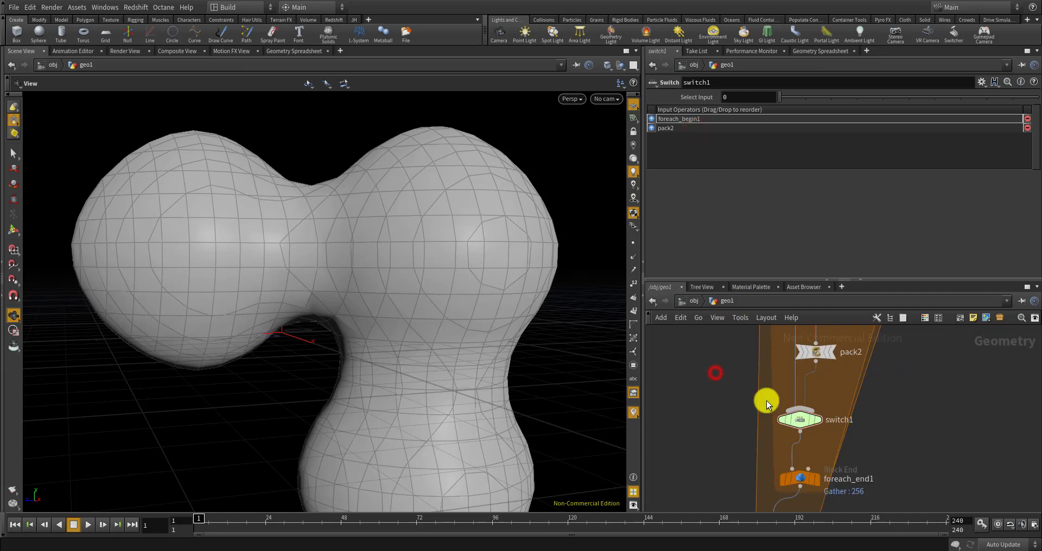
pyautogui.moveTo(796, 419); pyautogui.dragTo(783, 421)
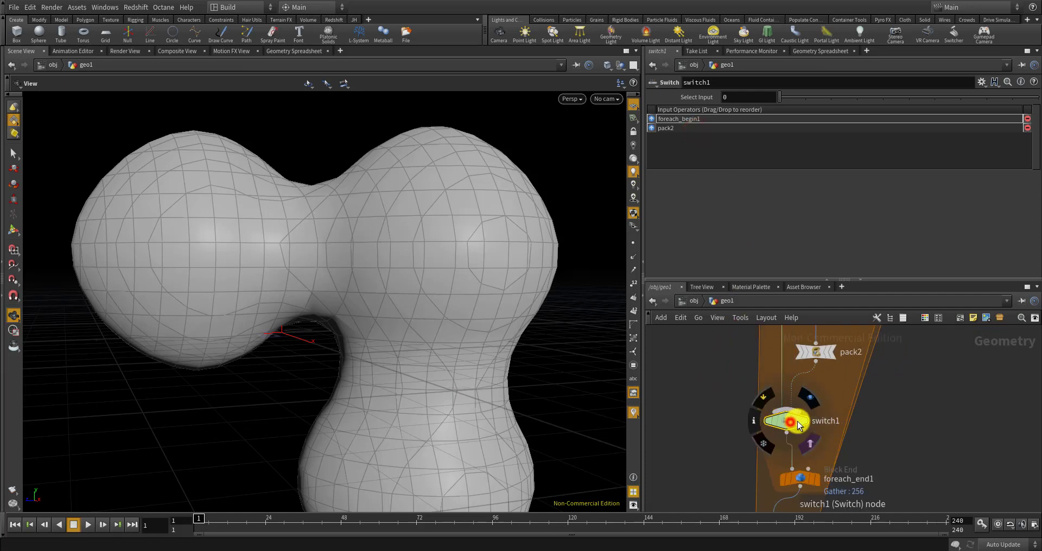
pyautogui.click(790, 422)
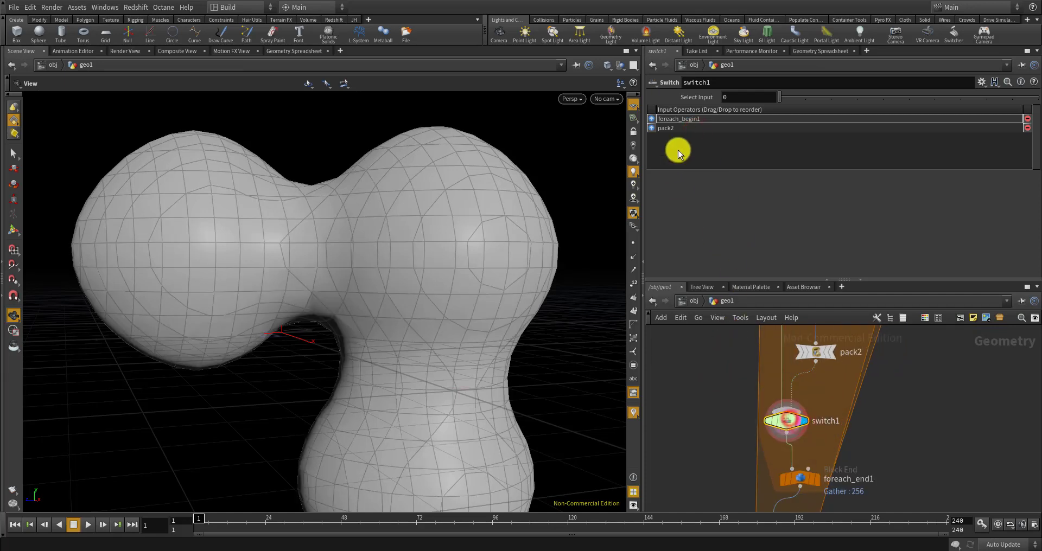
pyautogui.click(689, 99)
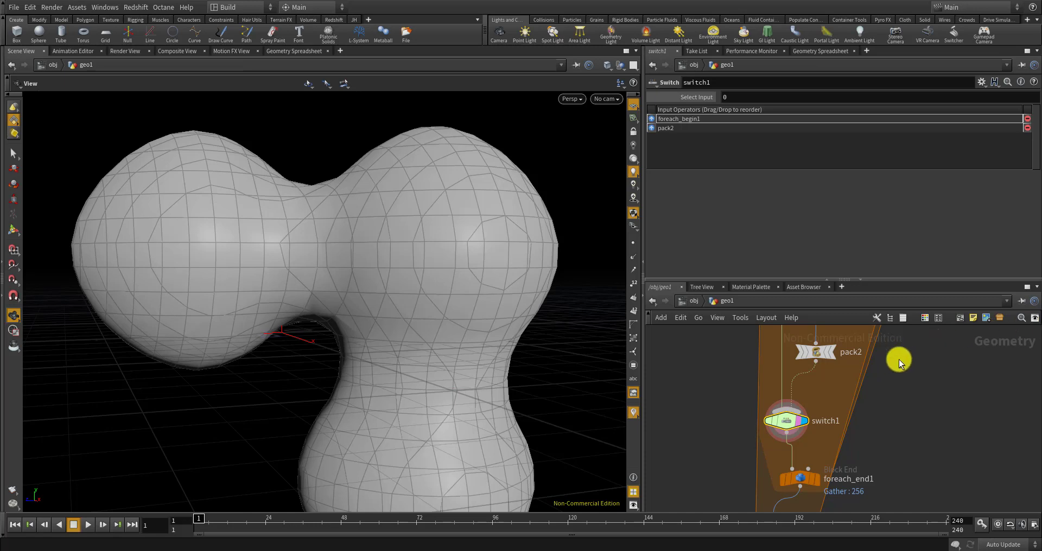
pyautogui.scroll(-5, 867, 421)
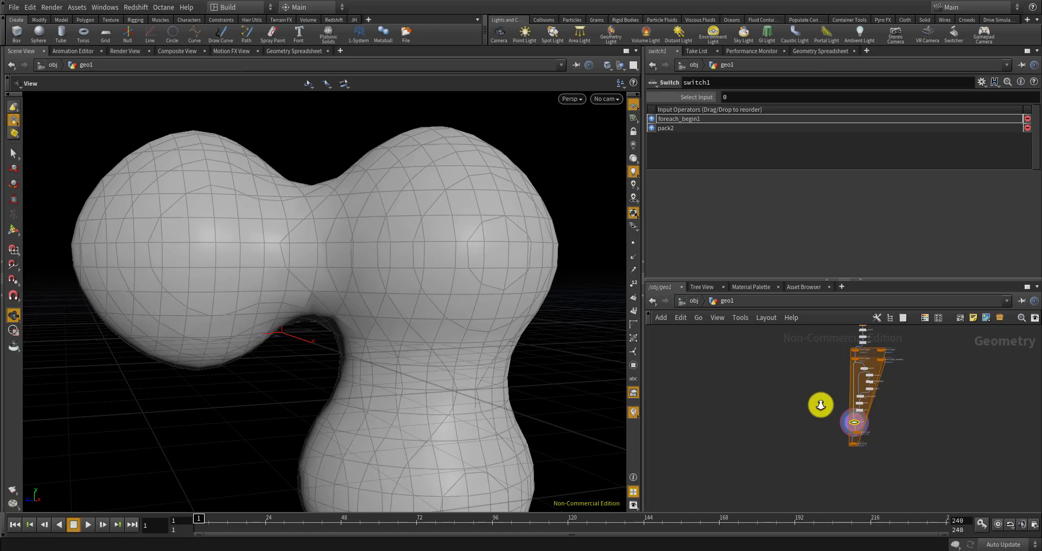
pyautogui.moveTo(821, 405)
pyautogui.mouseDown(button='right')
pyautogui.moveTo(808, 453)
pyautogui.moveTo(816, 421)
pyautogui.mouseUp(button='right')
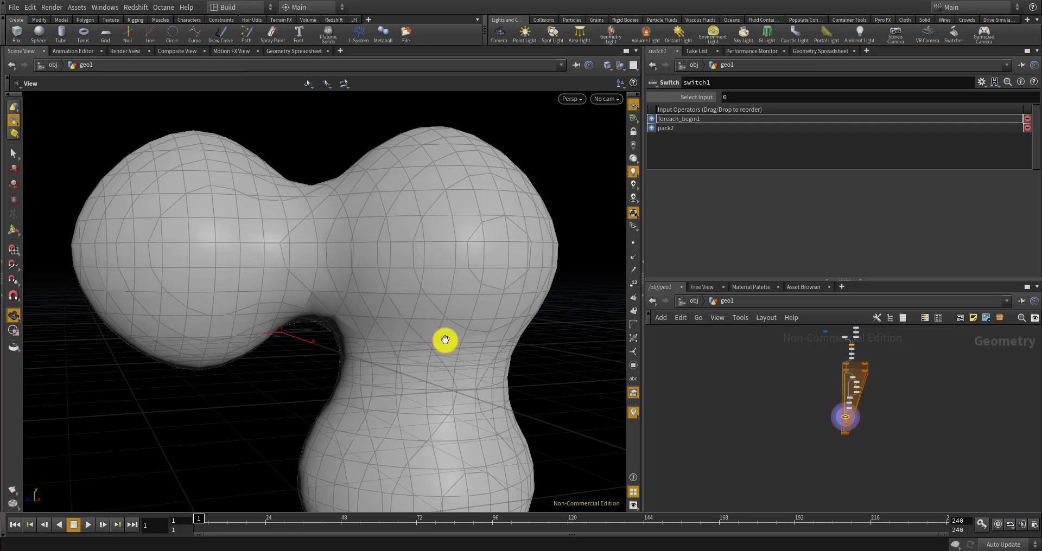
pyautogui.scroll(5, 803, 433)
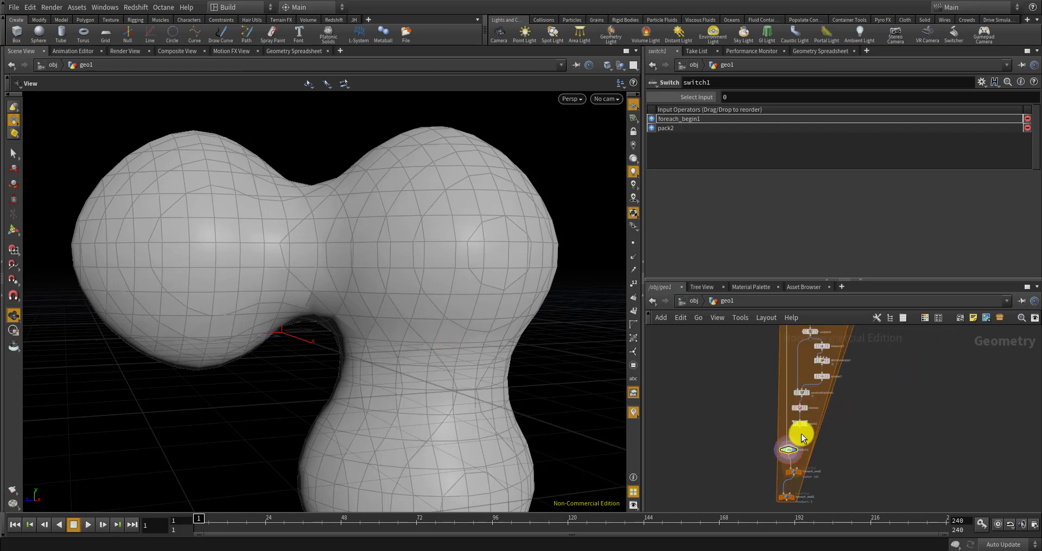
pyautogui.scroll(-3, 784, 478)
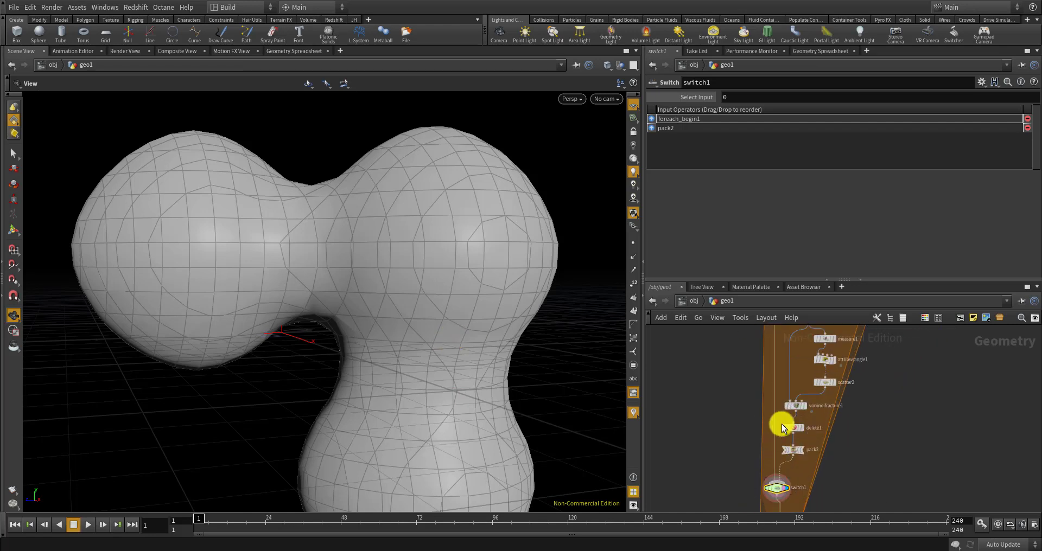
pyautogui.scroll(-4, 784, 402)
pyautogui.scroll(4, 786, 377)
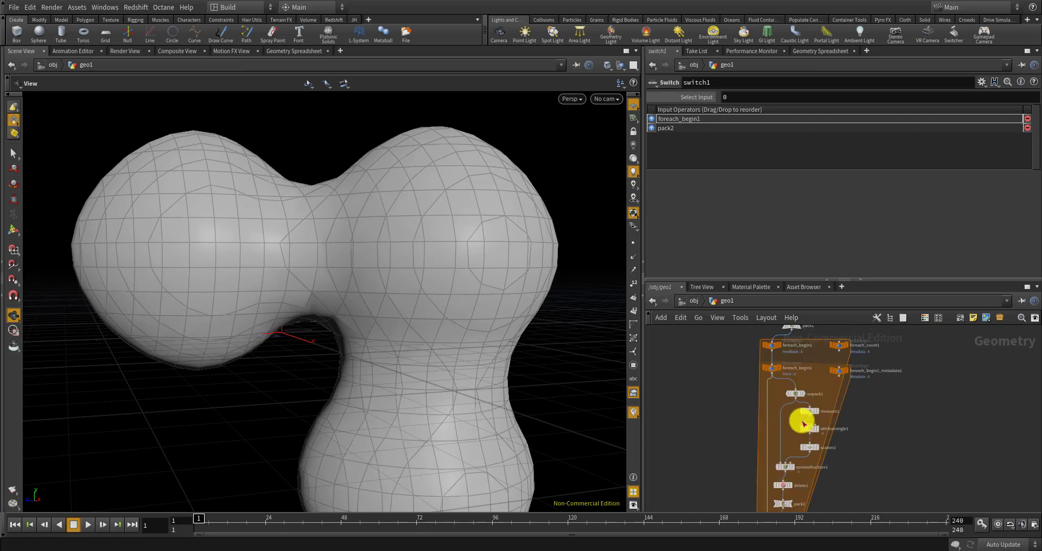
pyautogui.scroll(2, 801, 389)
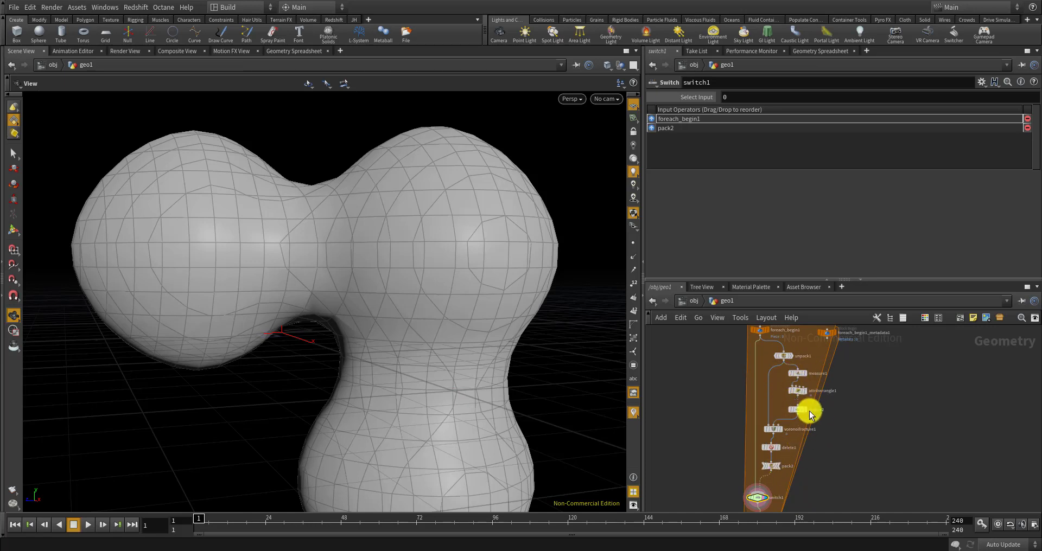
pyautogui.scroll(-3, 811, 401)
pyautogui.scroll(-2, 812, 435)
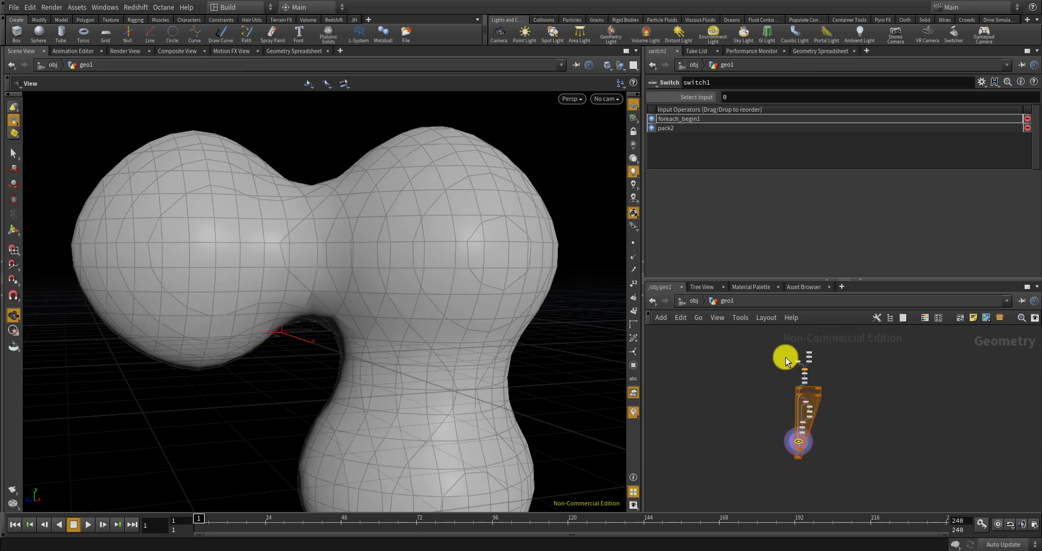
pyautogui.scroll(4, 776, 358)
pyautogui.scroll(2, 770, 359)
# Add a float parameter named min_area, labelled 'min area', to CONTROLLER via Edit Parameter Interface
pyautogui.click(752, 352)
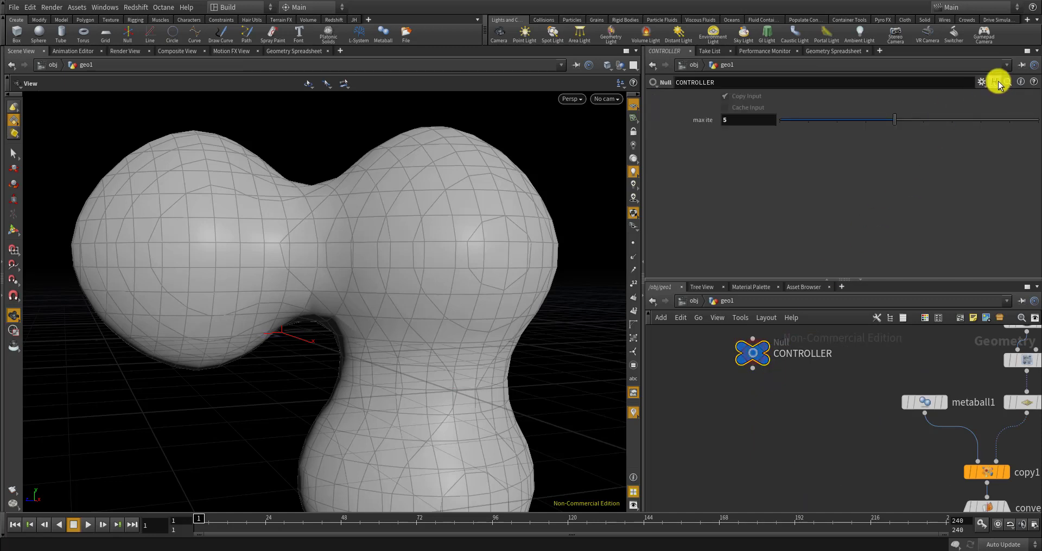
pyautogui.click(980, 82)
pyautogui.click(973, 93)
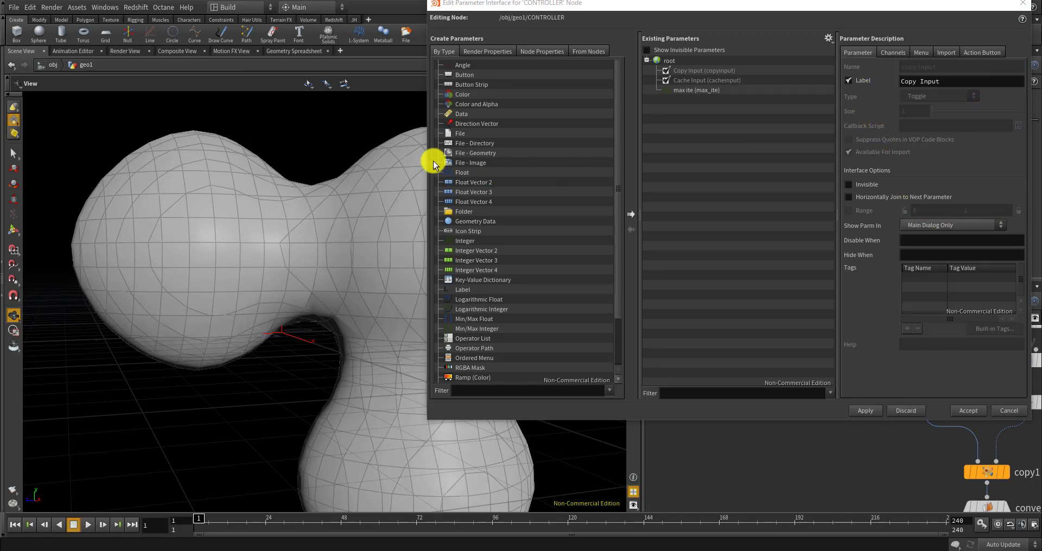
pyautogui.moveTo(459, 172); pyautogui.dragTo(673, 136)
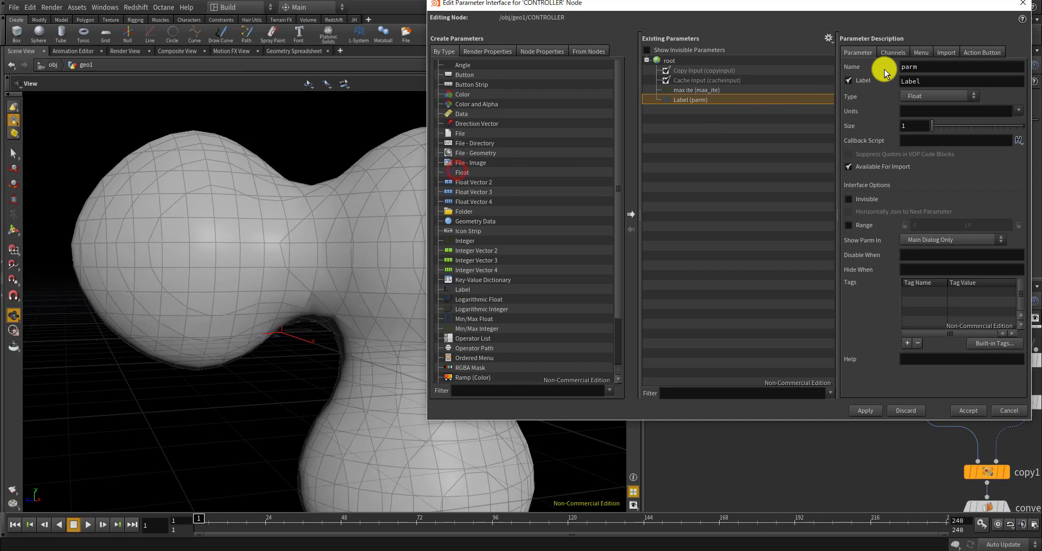
pyautogui.doubleClick(923, 69)
pyautogui.write('min')
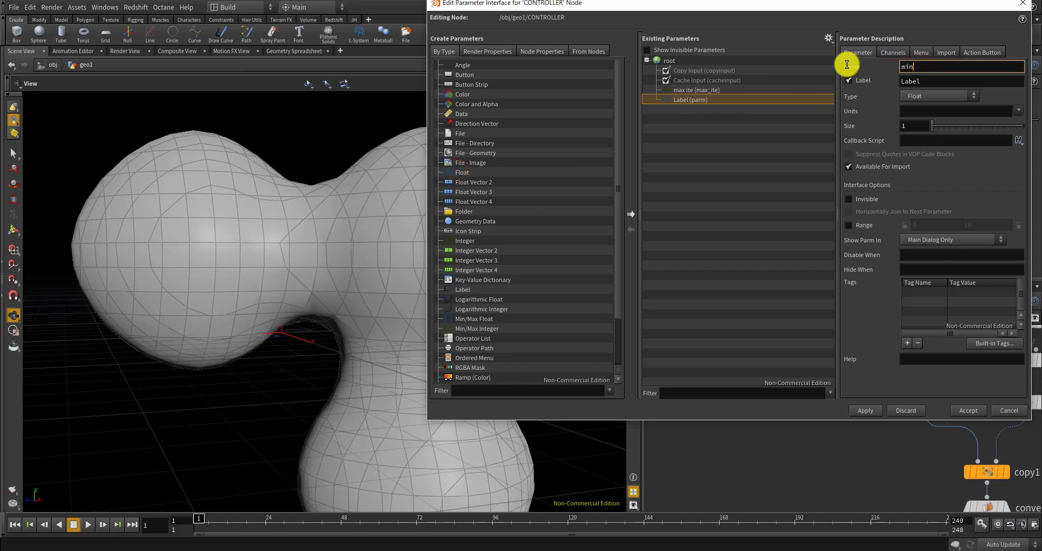
pyautogui.write('_area')
pyautogui.press('Tab')
pyautogui.write('min')
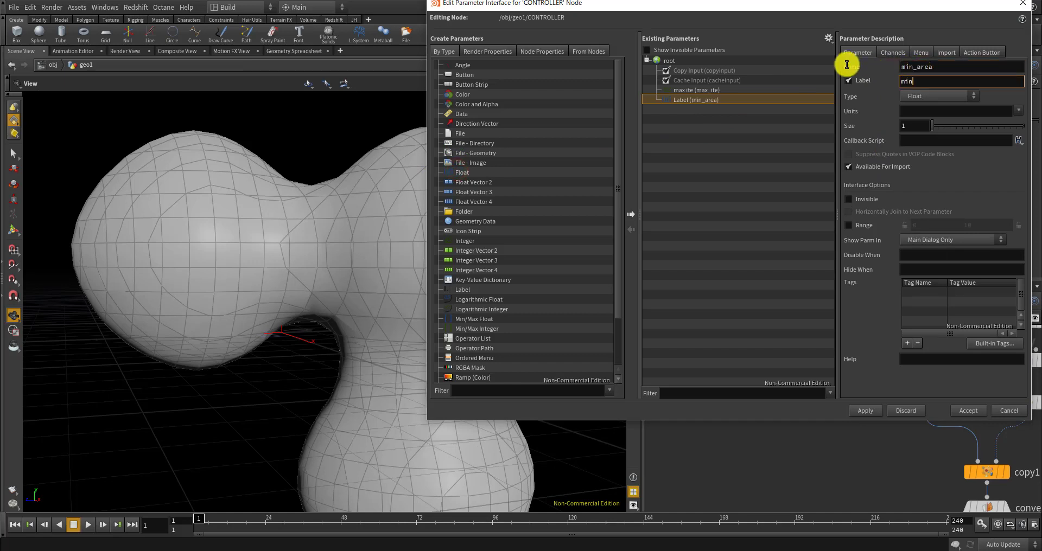
pyautogui.write(' area')
pyautogui.press('Return')
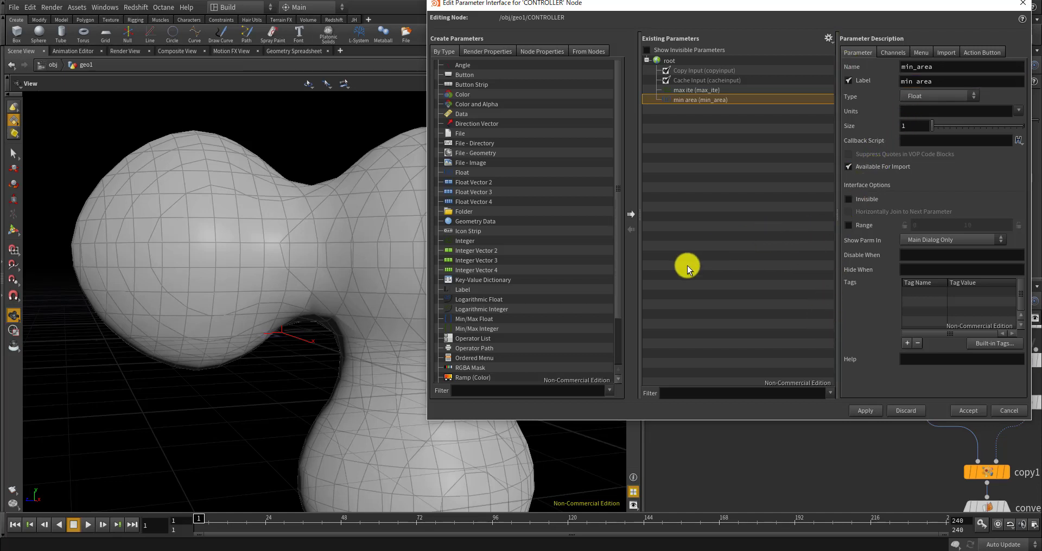
pyautogui.click(856, 409)
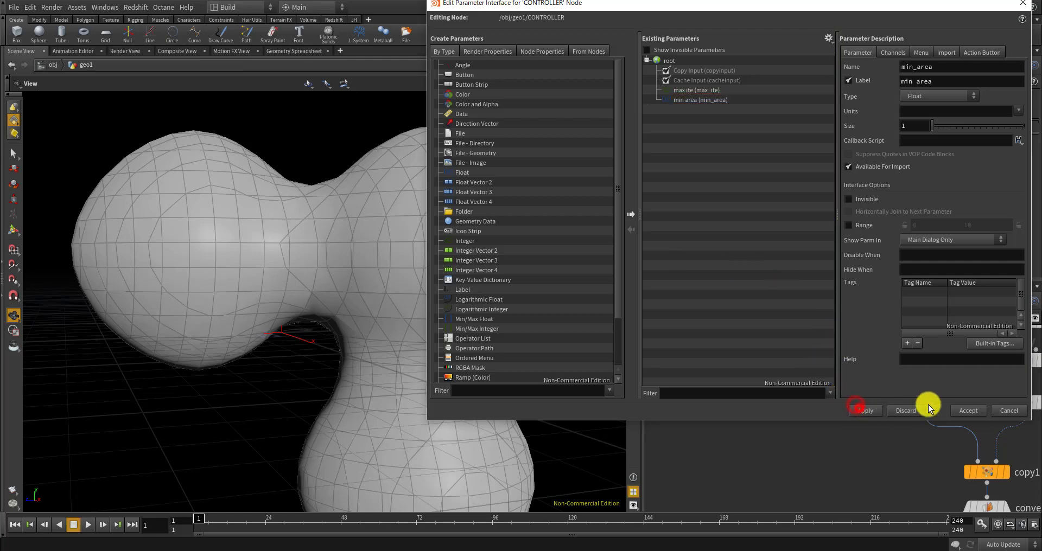
pyautogui.click(968, 411)
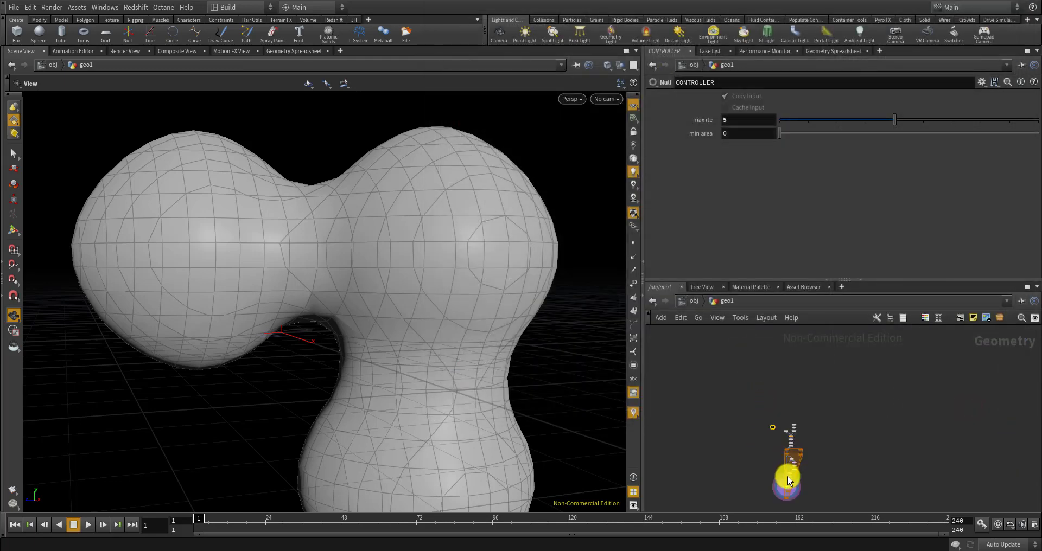
# Select switch1 and start typing detail("../total_area", "total_ into its Select Input field
pyautogui.scroll(5, 787, 477)
pyautogui.scroll(3, 770, 480)
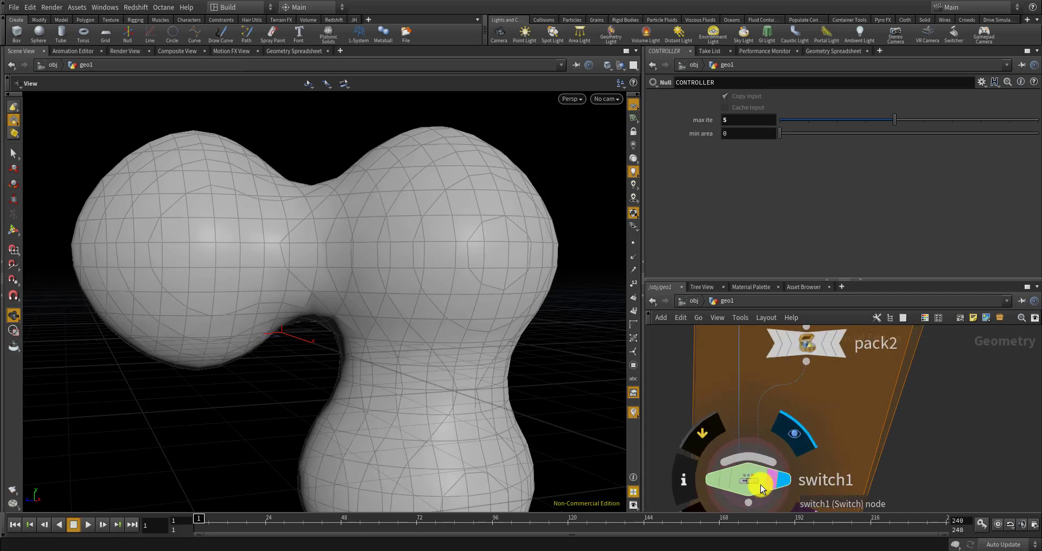
pyautogui.click(760, 483)
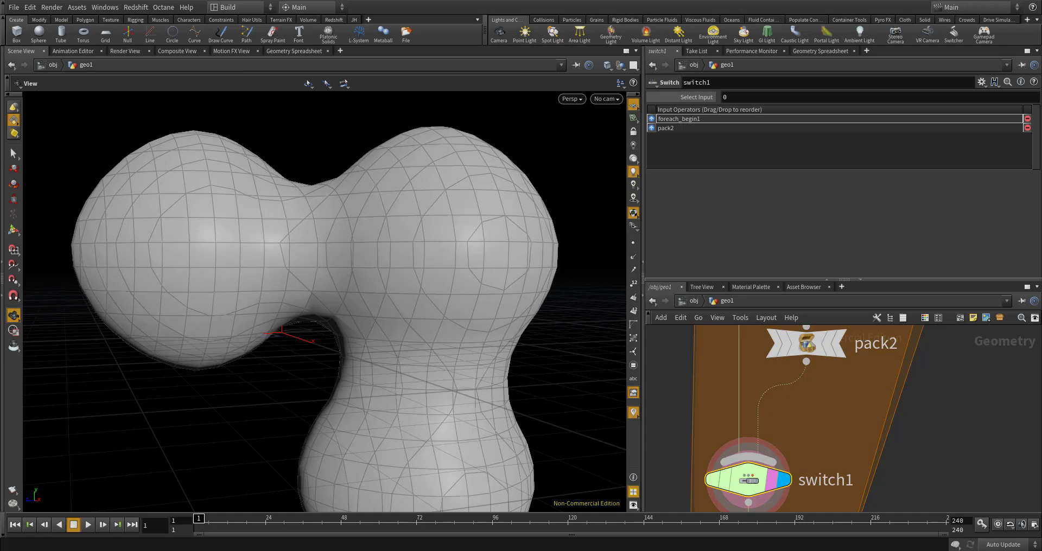
pyautogui.click(746, 98)
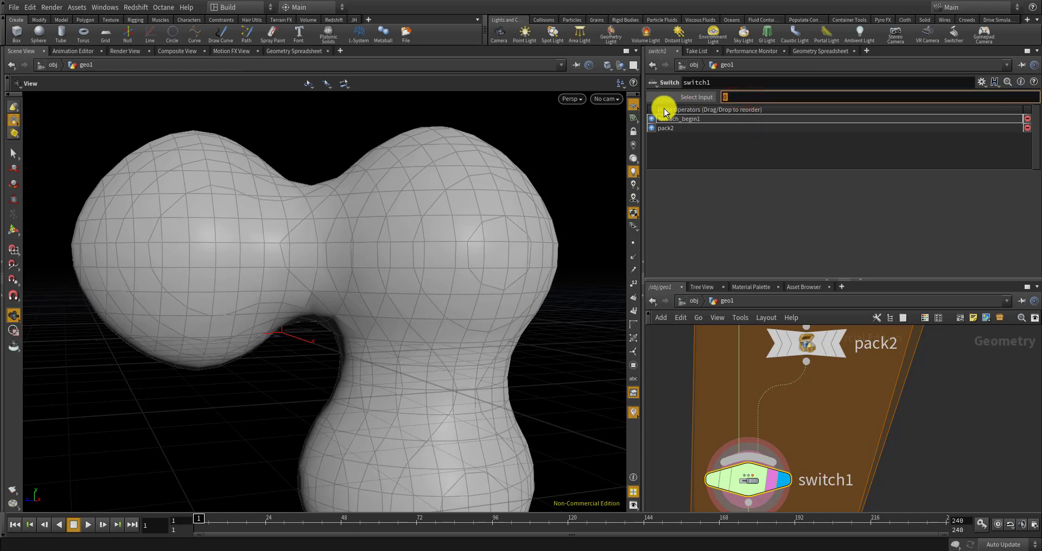
pyautogui.write('detail(')
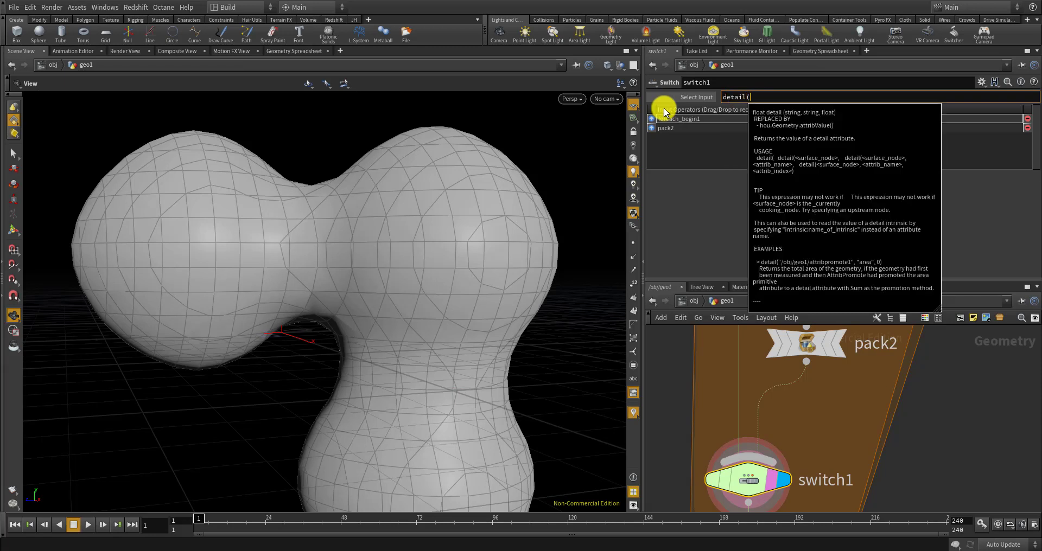
pyautogui.write('"../tota')
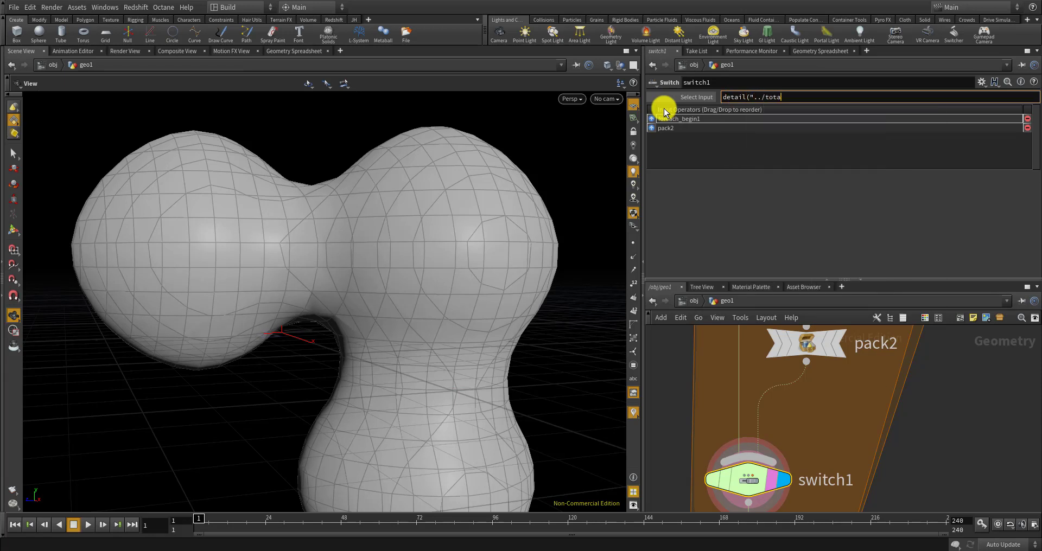
pyautogui.write('l_area"')
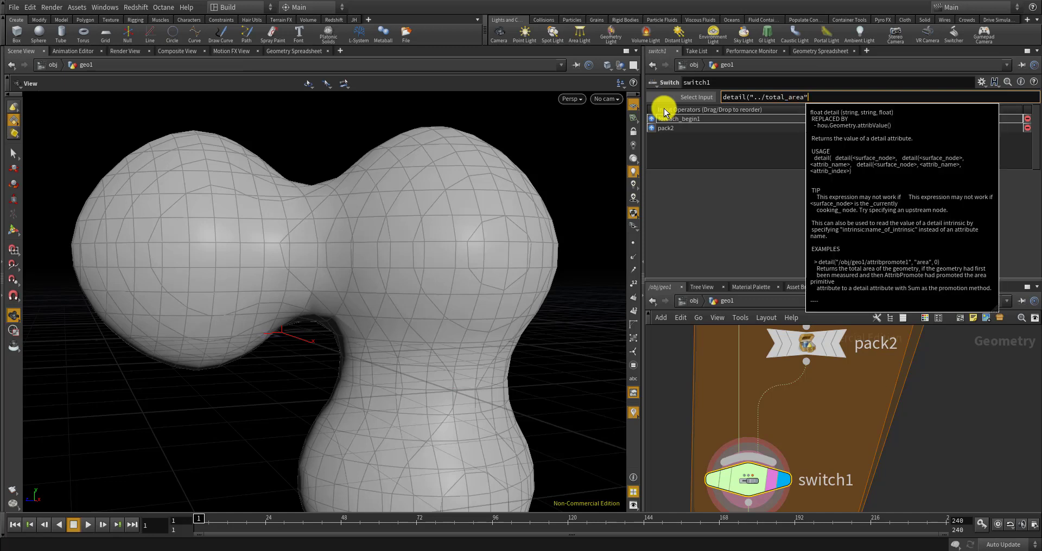
pyautogui.write(', "total_')
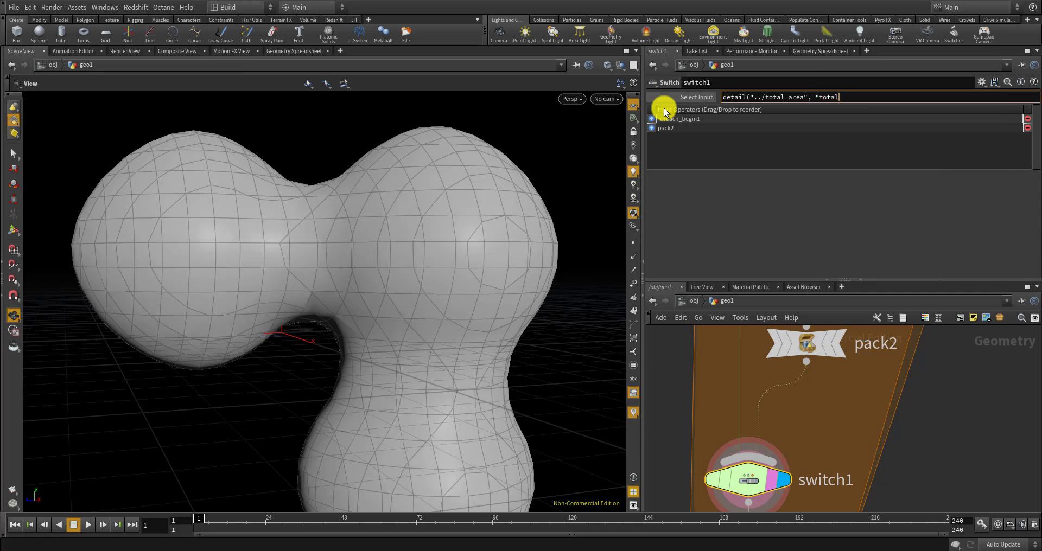
pyautogui.scroll(-6, 760, 396)
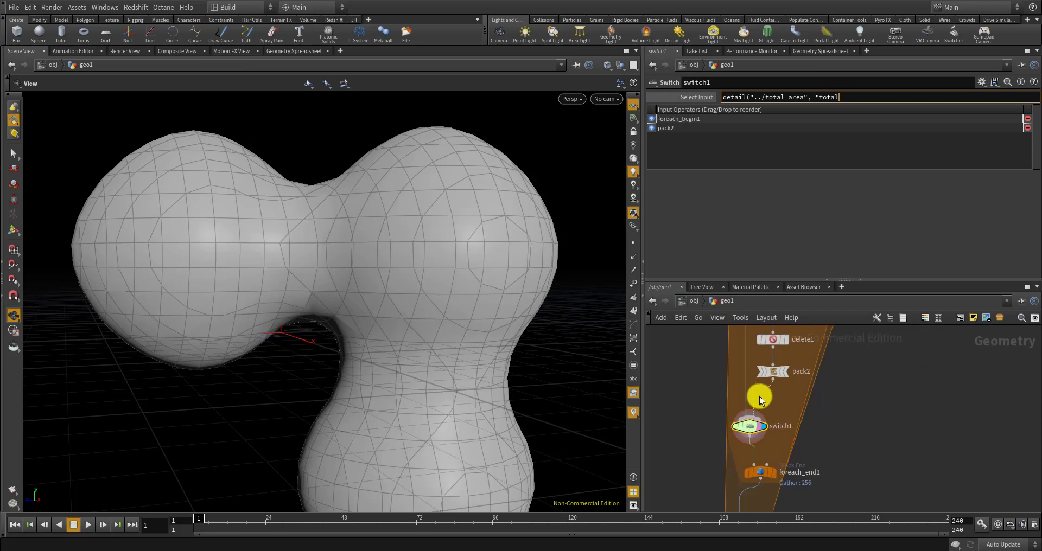
pyautogui.scroll(6, 797, 380)
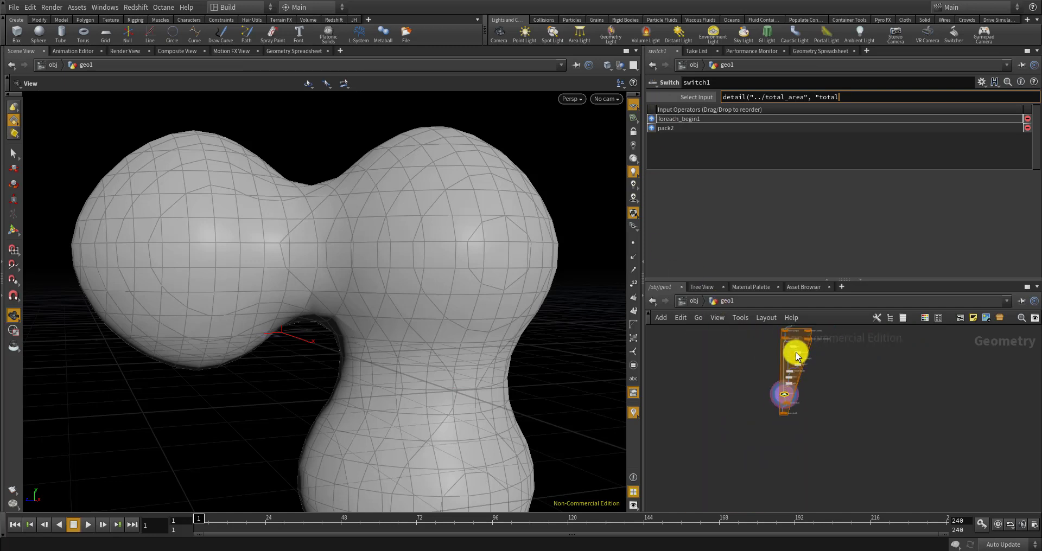
# Rename the attribwrangle1 node to total_area
pyautogui.doubleClick(816, 350)
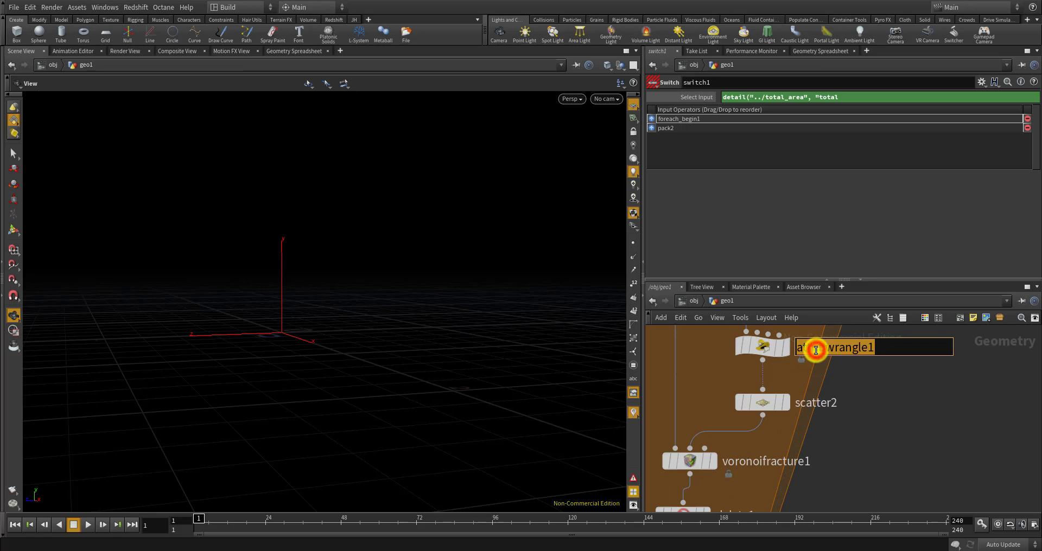
pyautogui.write('total_area')
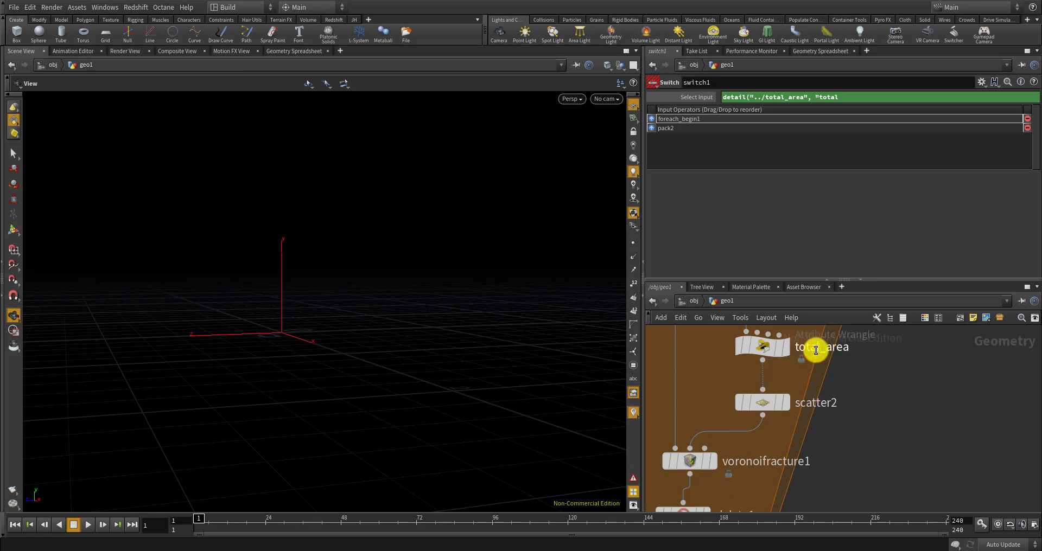
pyautogui.press('Return')
pyautogui.scroll(-5, 808, 439)
pyautogui.scroll(6, 809, 440)
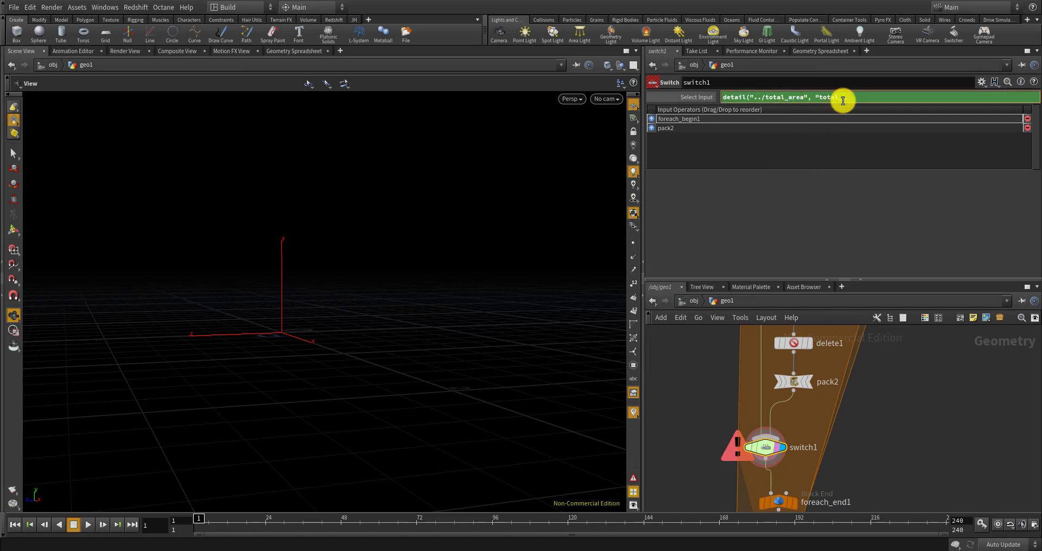
# Finish switch1's expression as detail("../total_area", "total_area", 0) / ch("../CONTROLLER/min_area") > 1
pyautogui.write('", ')
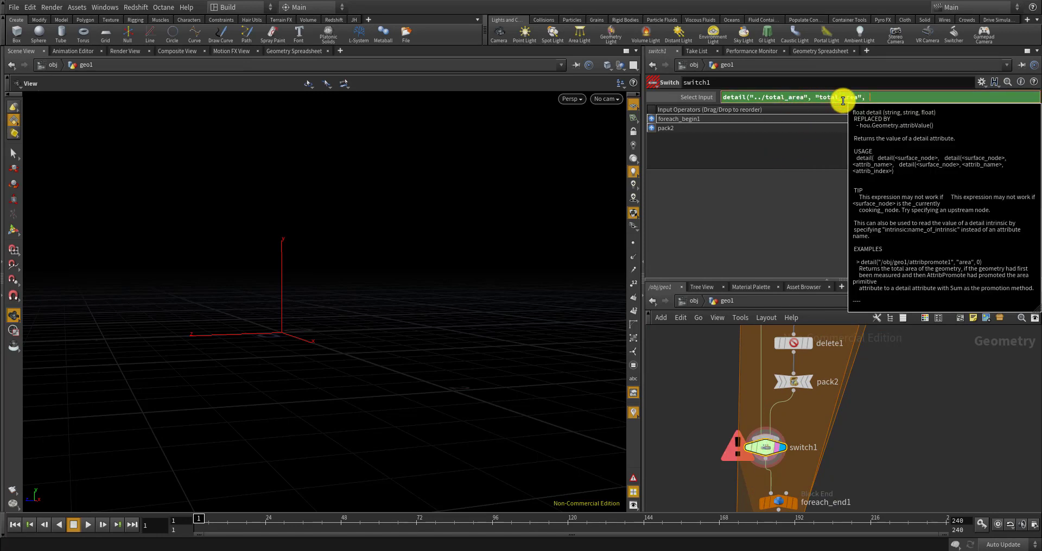
pyautogui.write('0)')
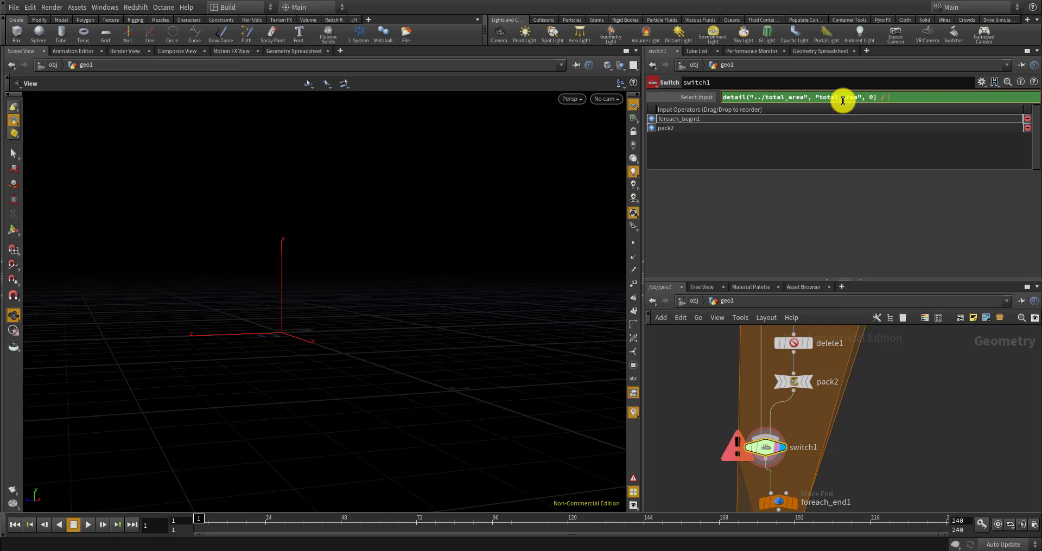
pyautogui.write(' / ch("../CONTROLLER/')
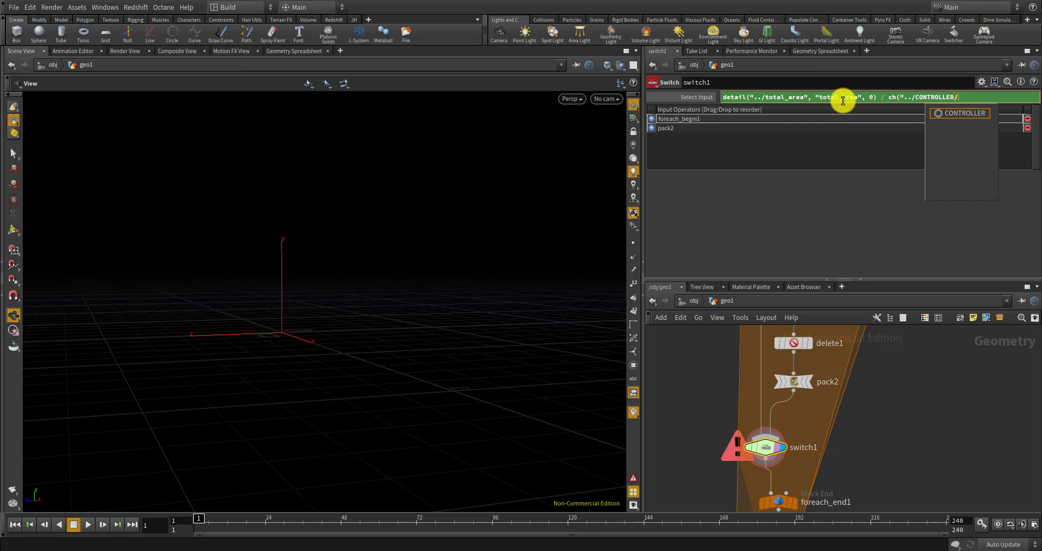
pyautogui.write('min_')
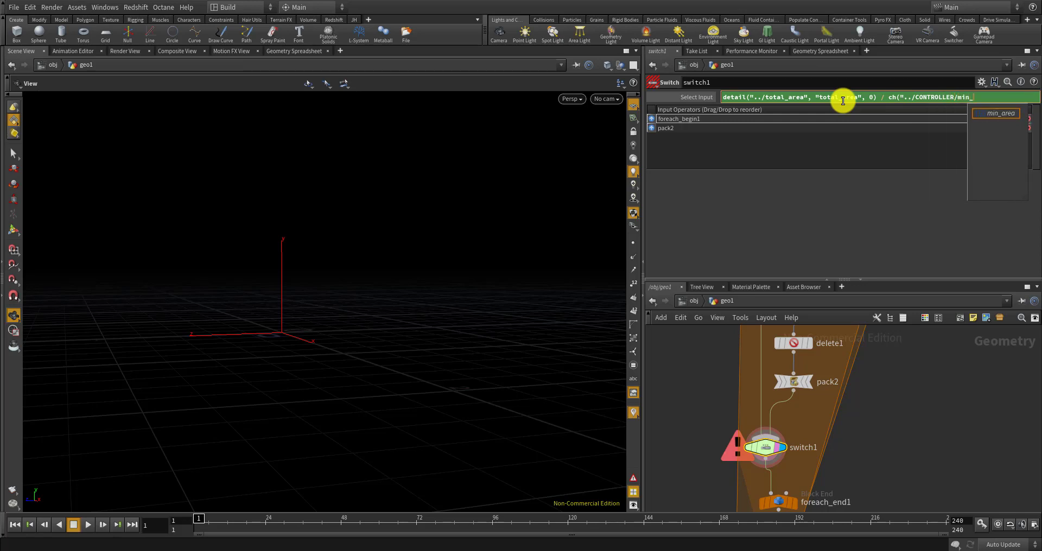
pyautogui.press('Tab')
pyautogui.write('"')
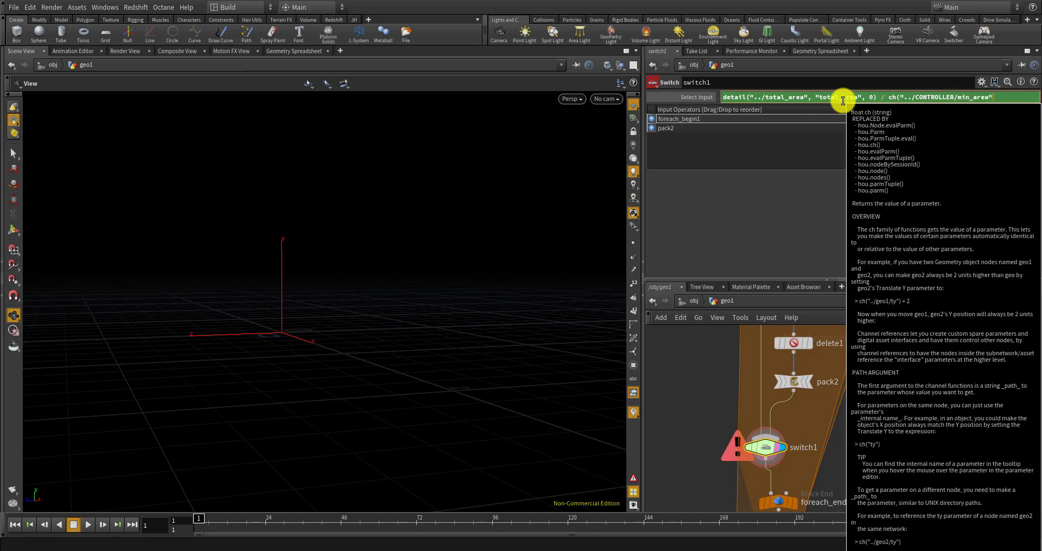
pyautogui.write(')')
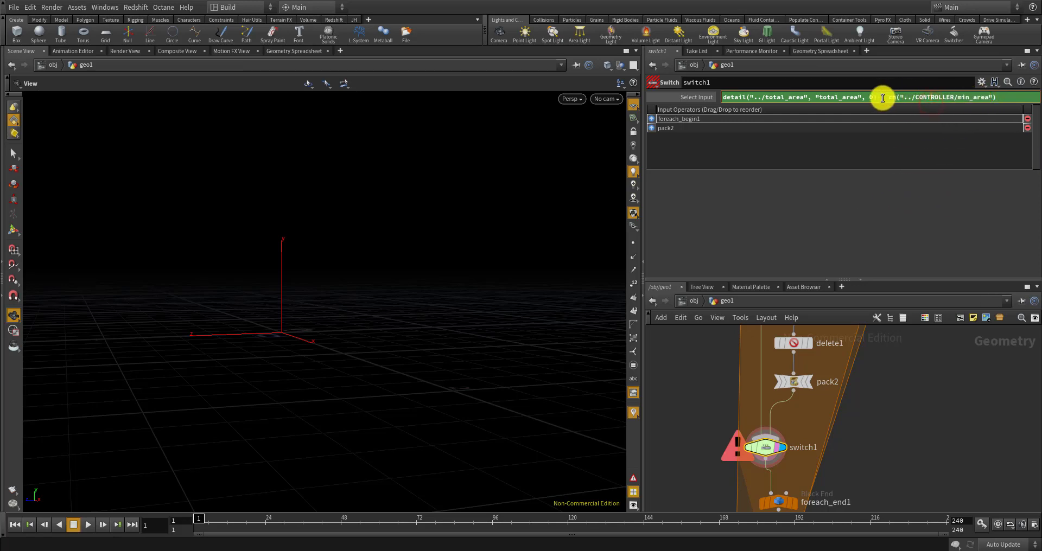
pyautogui.click(992, 97)
pyautogui.write(')')
pyautogui.click(1008, 101)
pyautogui.press('Return')
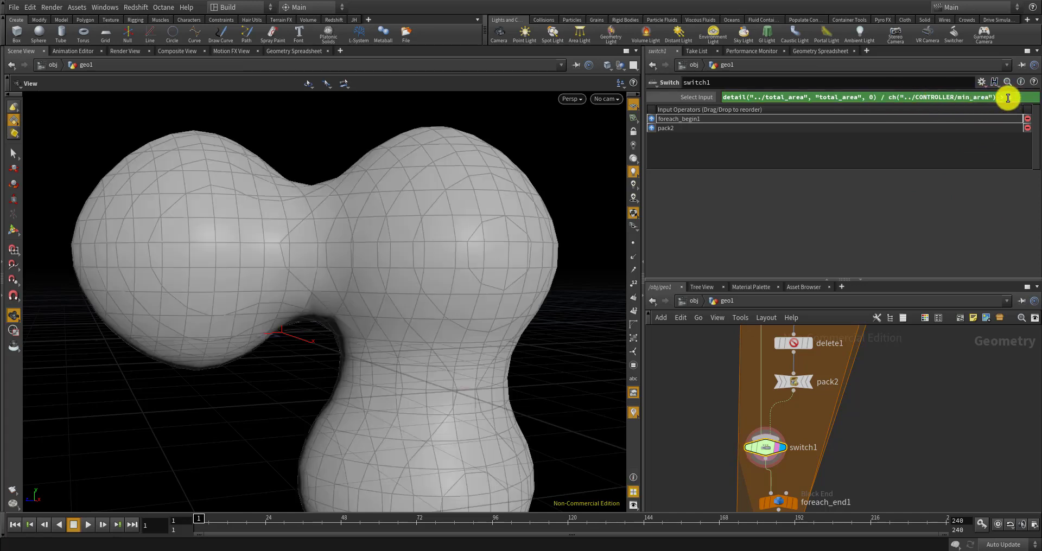
# Select the CONTROLLER null and set its min area to 1
pyautogui.write('> 1')
pyautogui.moveTo(804, 387)
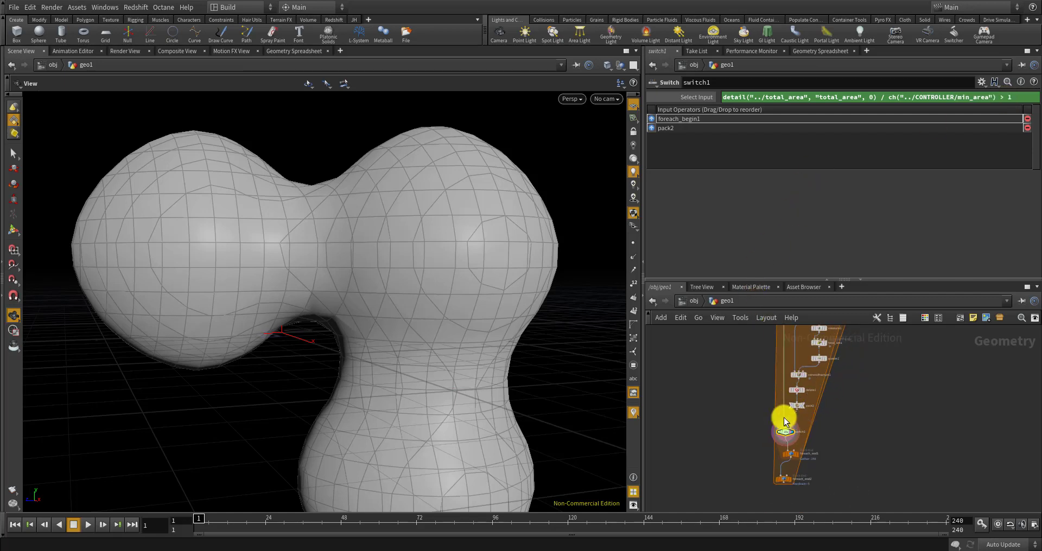
pyautogui.scroll(-4, 796, 416)
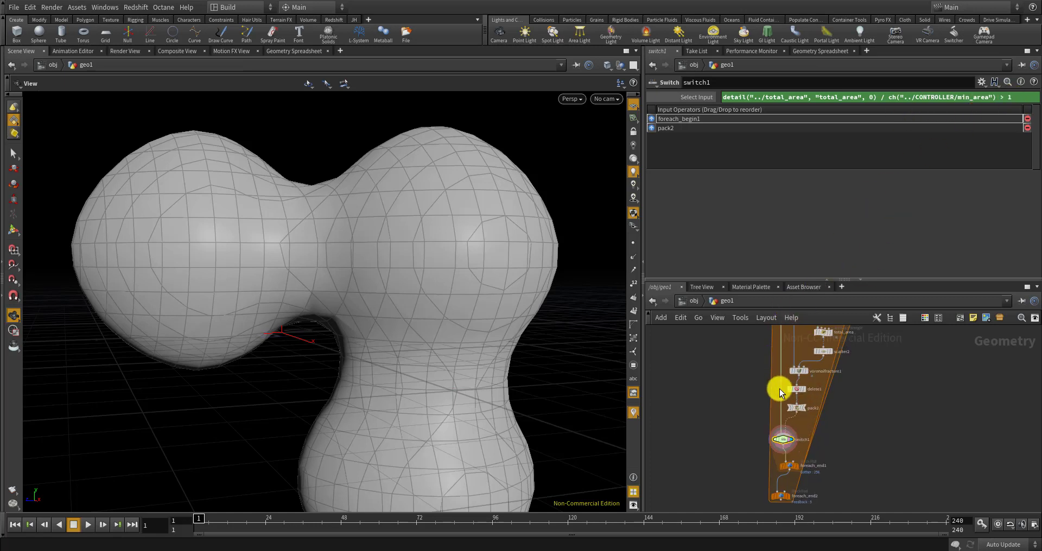
pyautogui.scroll(-4, 782, 446)
pyautogui.scroll(8, 780, 338)
pyautogui.scroll(-2, 775, 384)
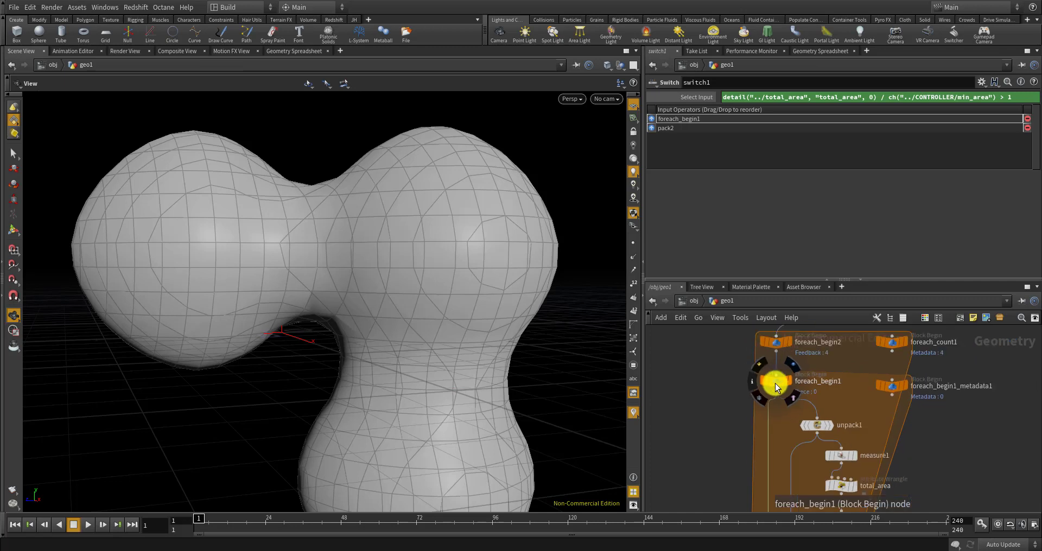
pyautogui.scroll(-6, 775, 383)
pyautogui.scroll(3, 755, 356)
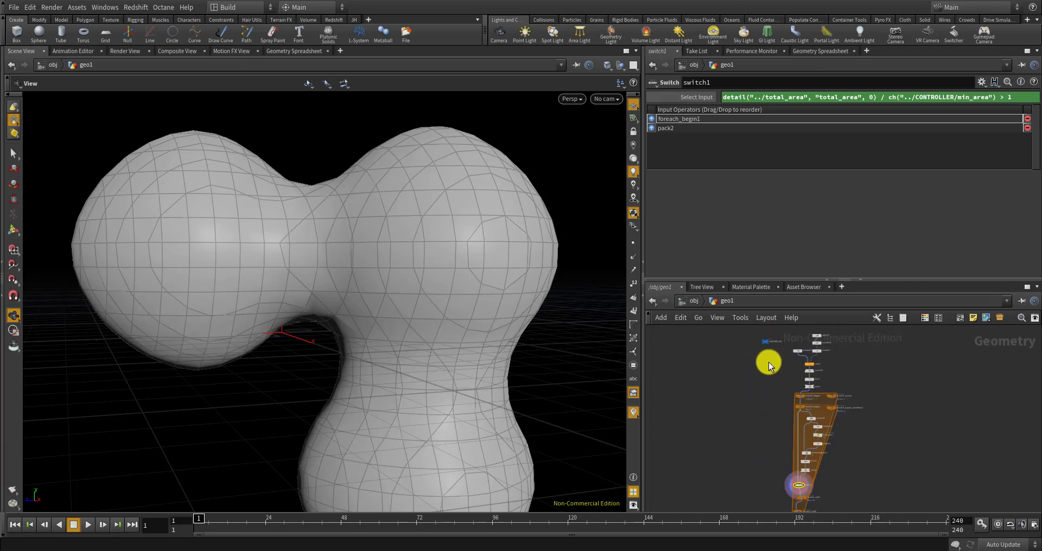
pyautogui.scroll(5, 767, 348)
pyautogui.click(767, 338)
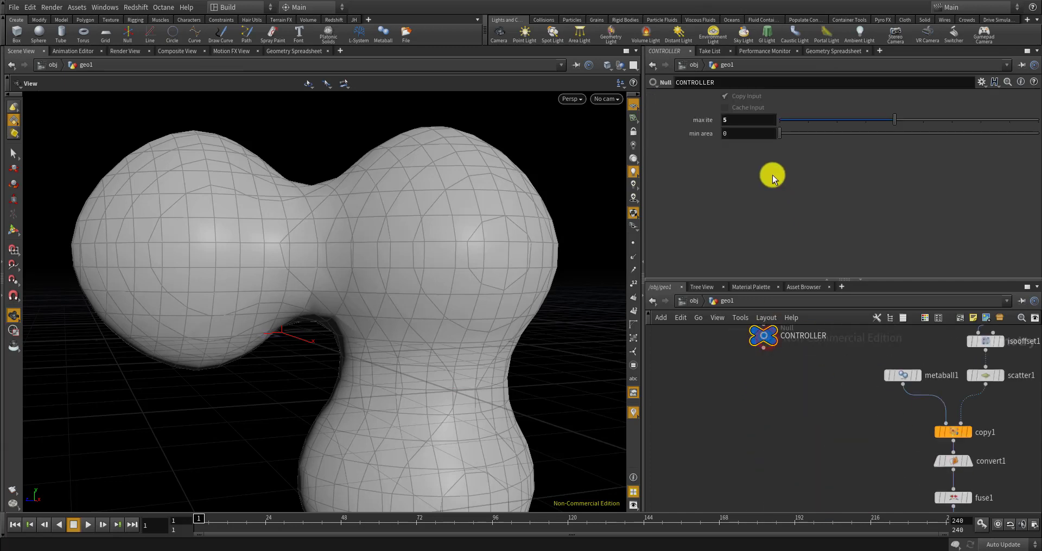
pyautogui.click(729, 134)
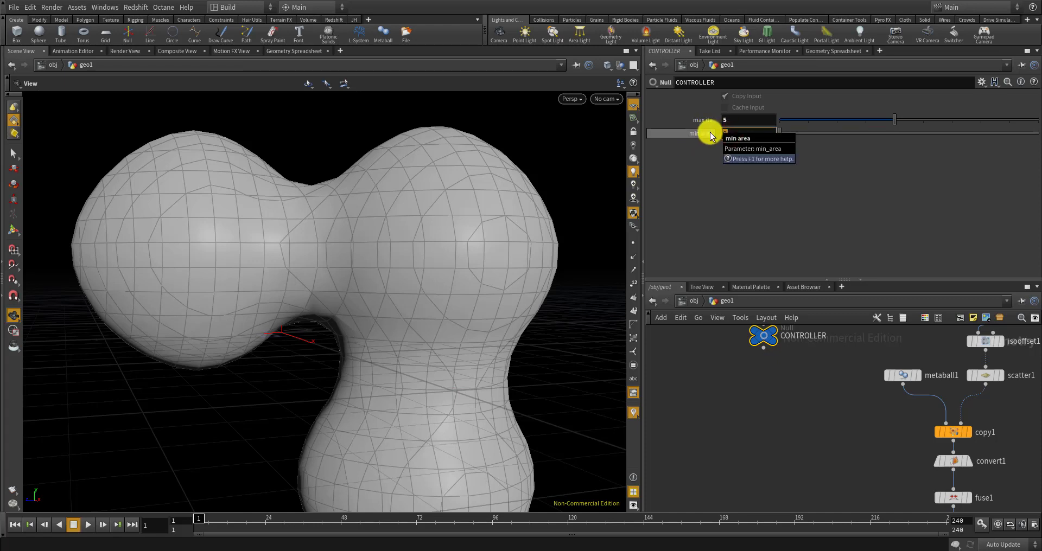
pyautogui.moveTo(470, 262); pyautogui.dragTo(467, 359)
pyautogui.click(737, 135)
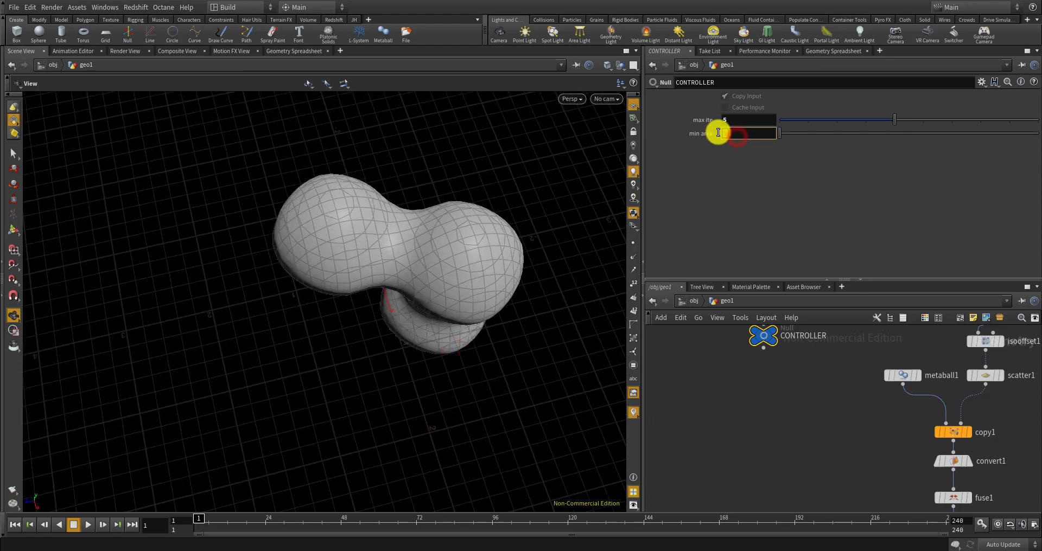
pyautogui.write('1')
pyautogui.press('Return')
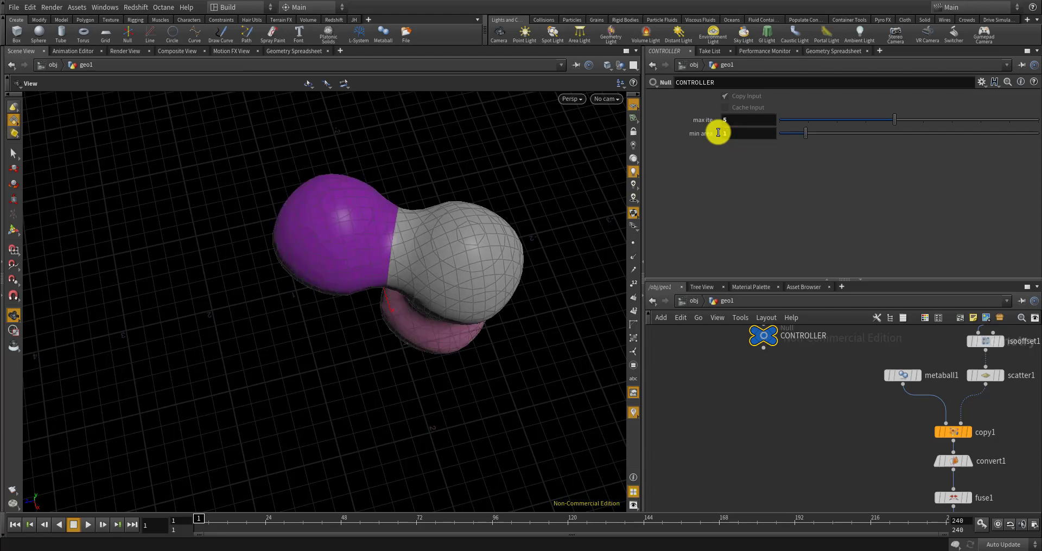
# Lower the CONTROLLER min area to 0.1 and orbit to compare the recoloured blob
pyautogui.moveTo(450, 427); pyautogui.dragTo(491, 313)
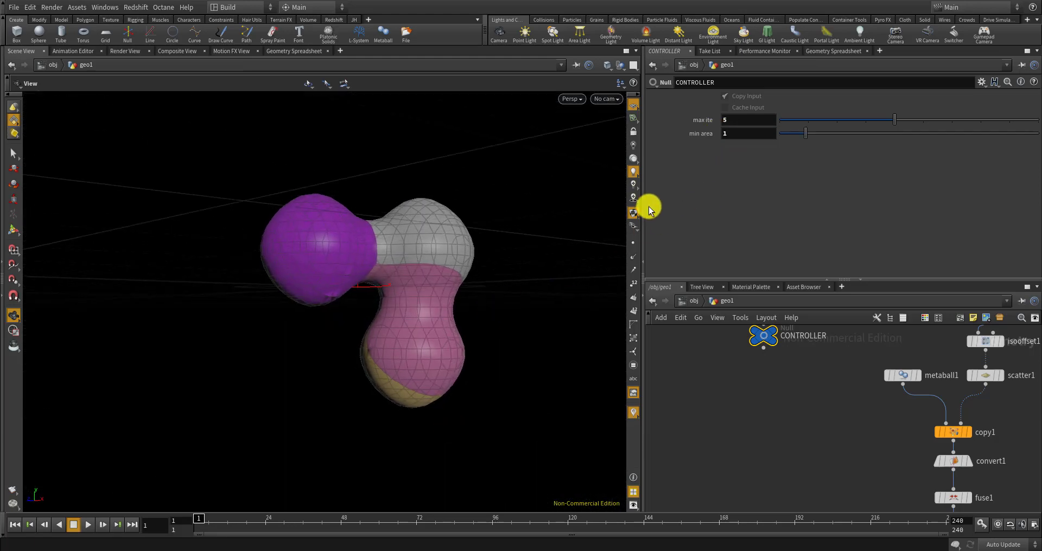
pyautogui.moveTo(455, 267); pyautogui.dragTo(595, 210)
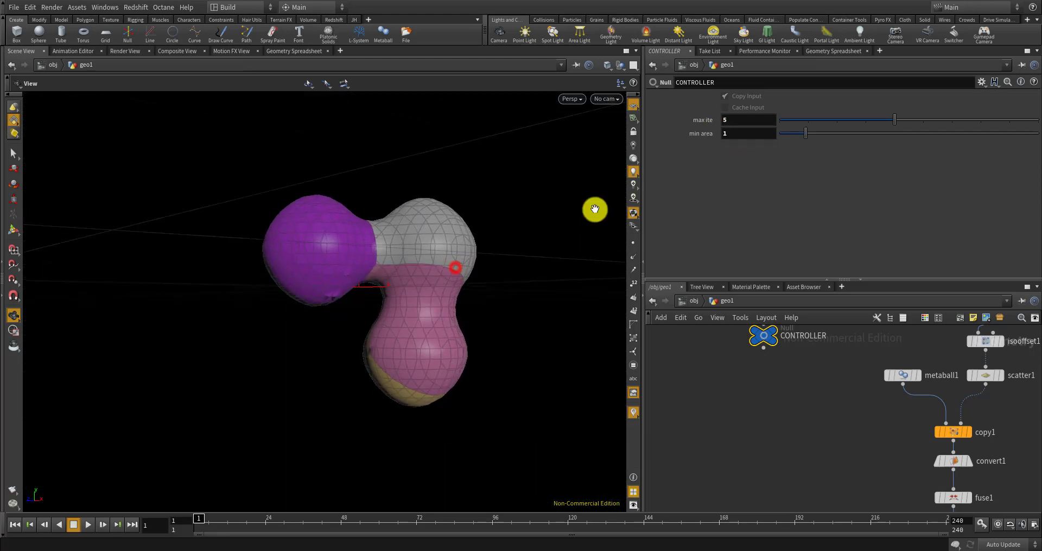
pyautogui.click(727, 133)
pyautogui.write('0.1')
pyautogui.press('Return')
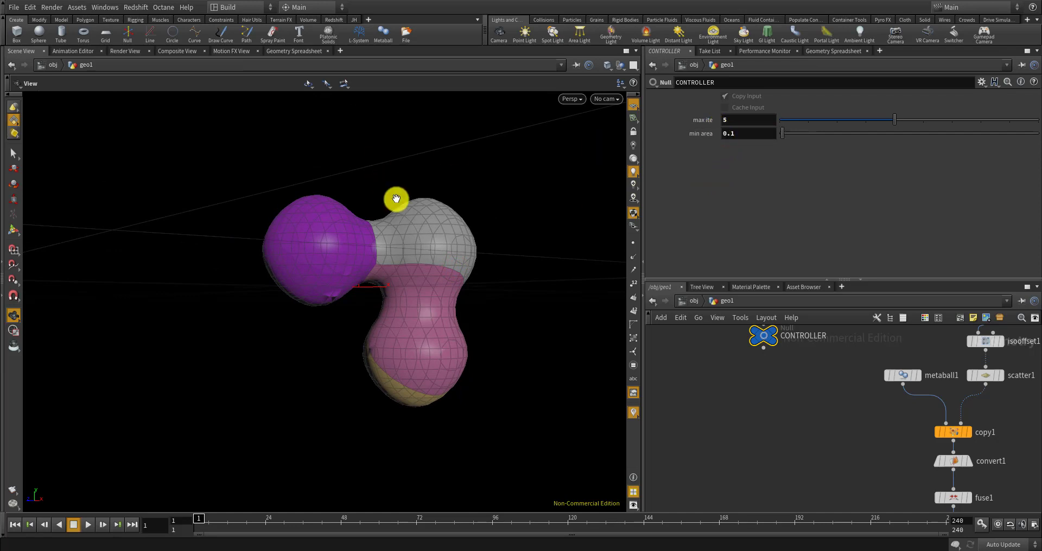
pyautogui.moveTo(395, 201); pyautogui.dragTo(366, 242)
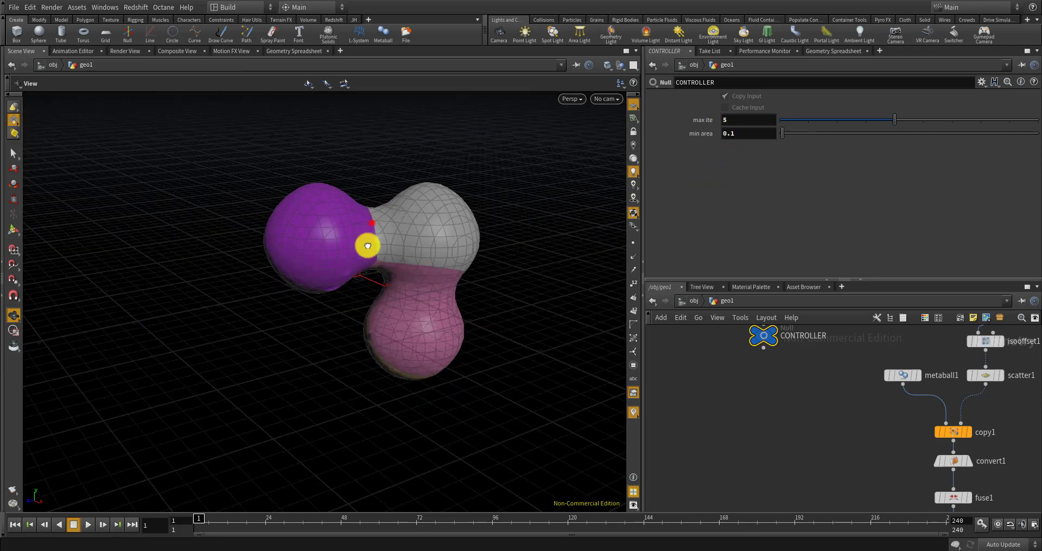
# Display foreach_end2's fractured output and set min area back to 1
pyautogui.moveTo(749, 135); pyautogui.dragTo(727, 131)
pyautogui.click(745, 133)
pyautogui.scroll(-8, 847, 404)
pyautogui.moveTo(856, 490); pyautogui.dragTo(863, 486, button='middle')
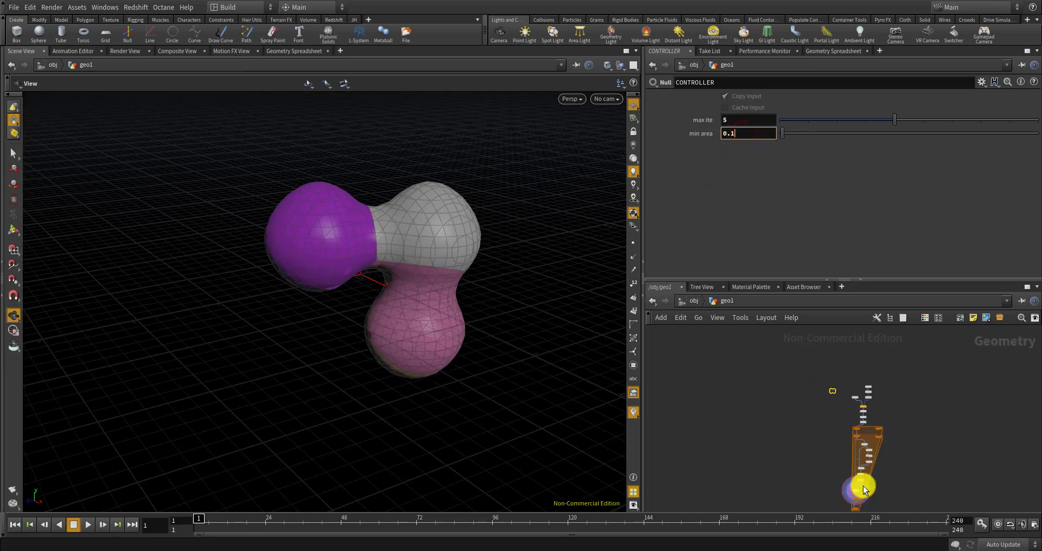
pyautogui.scroll(8, 852, 472)
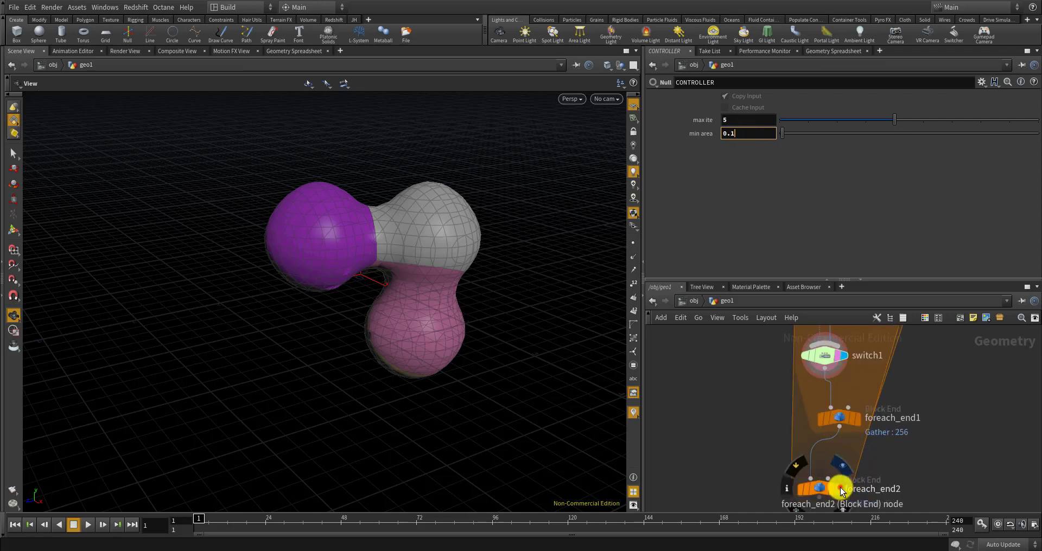
pyautogui.click(841, 491)
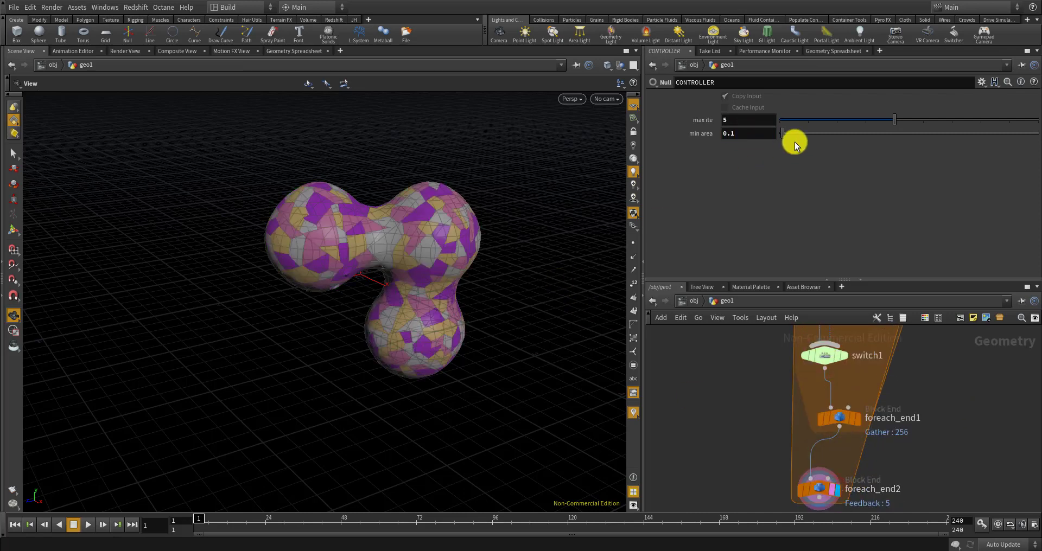
pyautogui.moveTo(762, 130); pyautogui.dragTo(637, 125)
pyautogui.write('1')
pyautogui.press('Return')
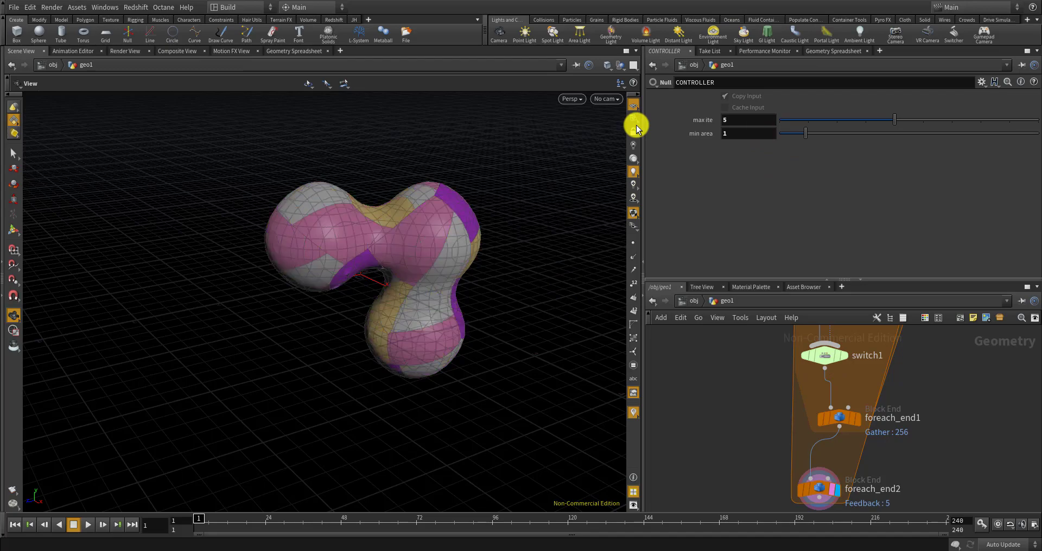
# Orbit around the larger pieces, then begin retyping min area as 0
pyautogui.moveTo(438, 279); pyautogui.dragTo(483, 291)
pyautogui.moveTo(423, 264)
pyautogui.mouseDown()
pyautogui.moveTo(379, 249)
pyautogui.moveTo(500, 275)
pyautogui.moveTo(516, 262)
pyautogui.moveTo(524, 215)
pyautogui.moveTo(465, 235)
pyautogui.moveTo(414, 278)
pyautogui.mouseUp()
pyautogui.moveTo(507, 245); pyautogui.dragTo(546, 198)
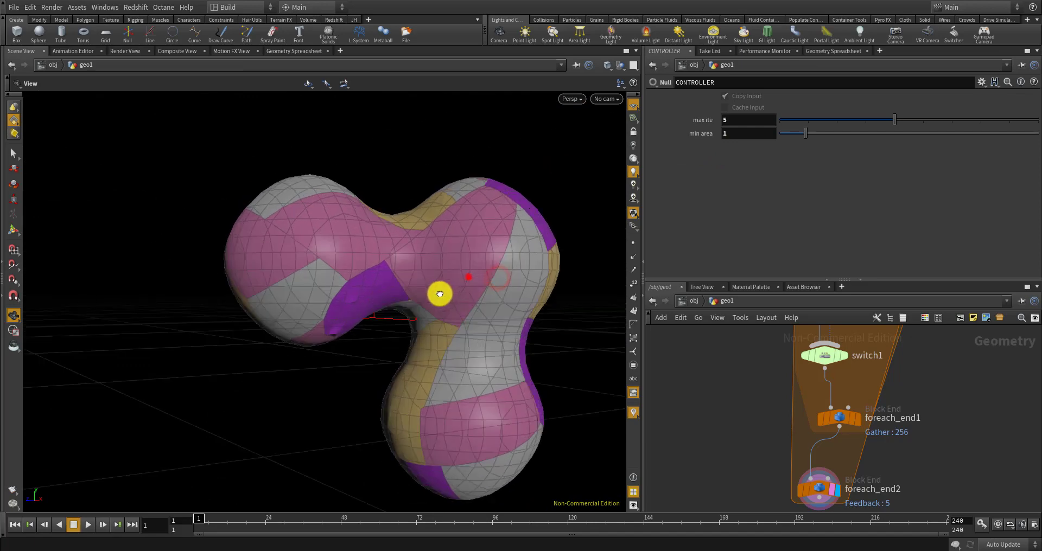
pyautogui.click(734, 136)
pyautogui.write('0.')
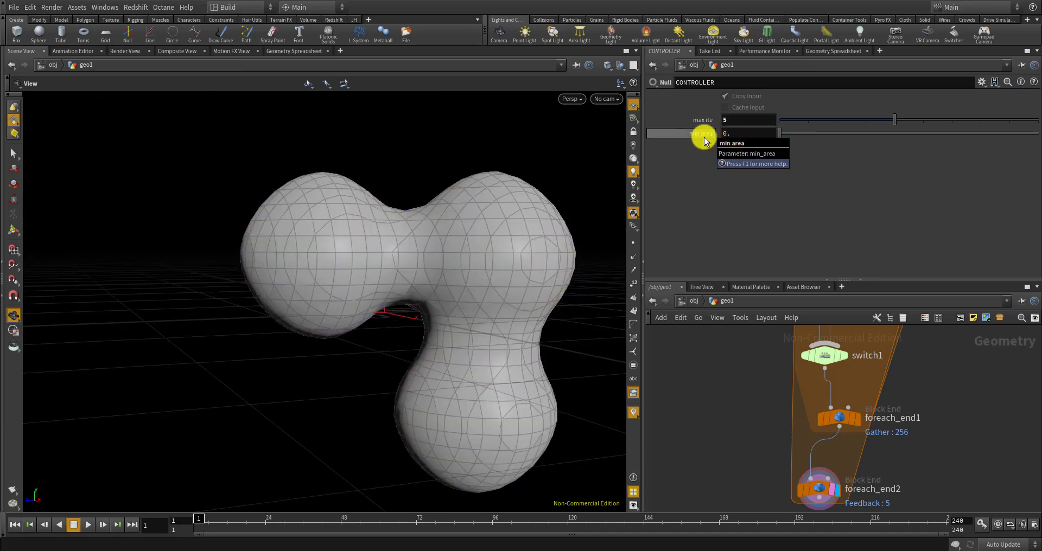
pyautogui.click(734, 134)
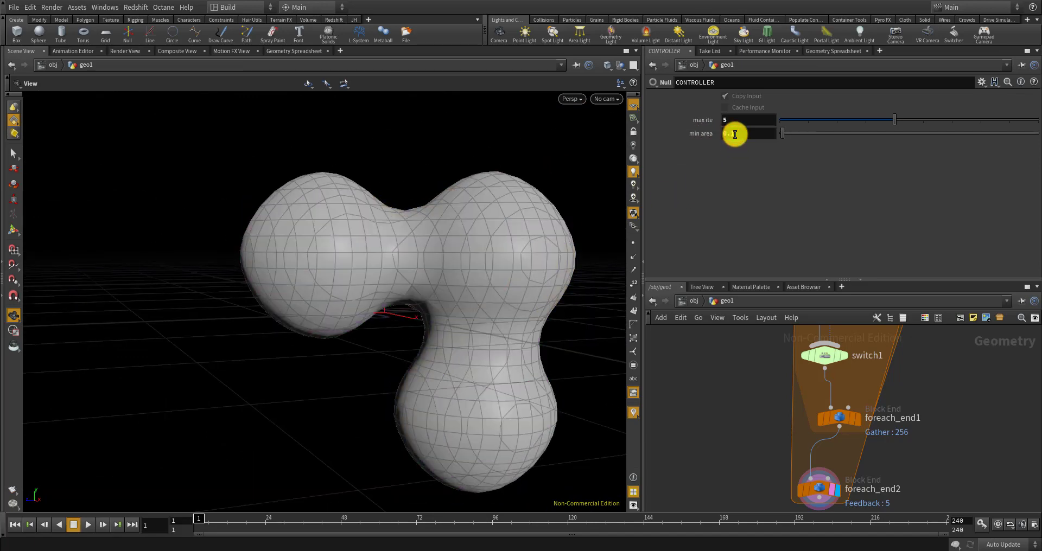
# Set the CONTROLLER max ite to 7 and orbit and zoom to inspect the finer fracture
pyautogui.moveTo(512, 229); pyautogui.dragTo(386, 212)
pyautogui.click(749, 124)
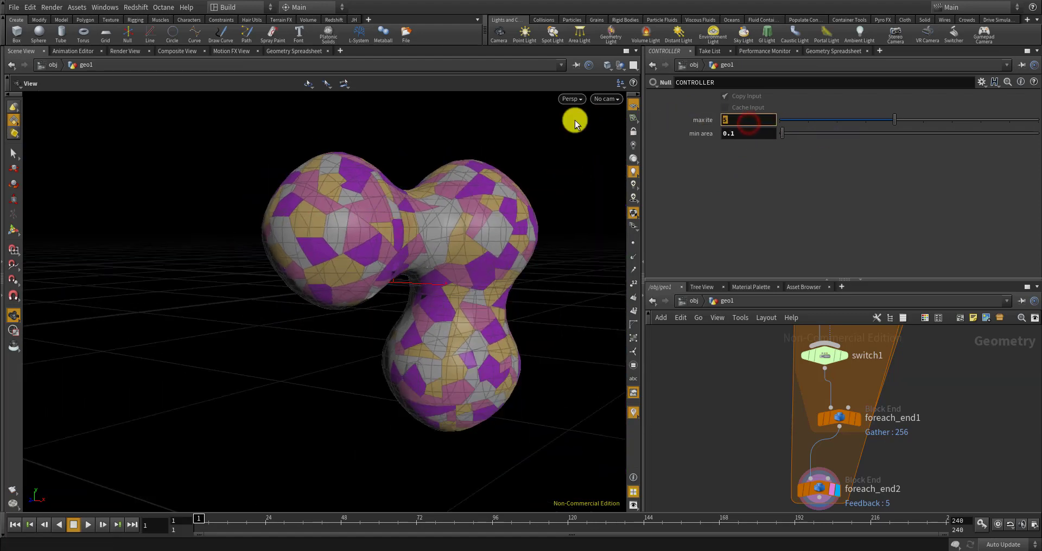
pyautogui.write('7')
pyautogui.press('Return')
pyautogui.moveTo(512, 213); pyautogui.dragTo(445, 247)
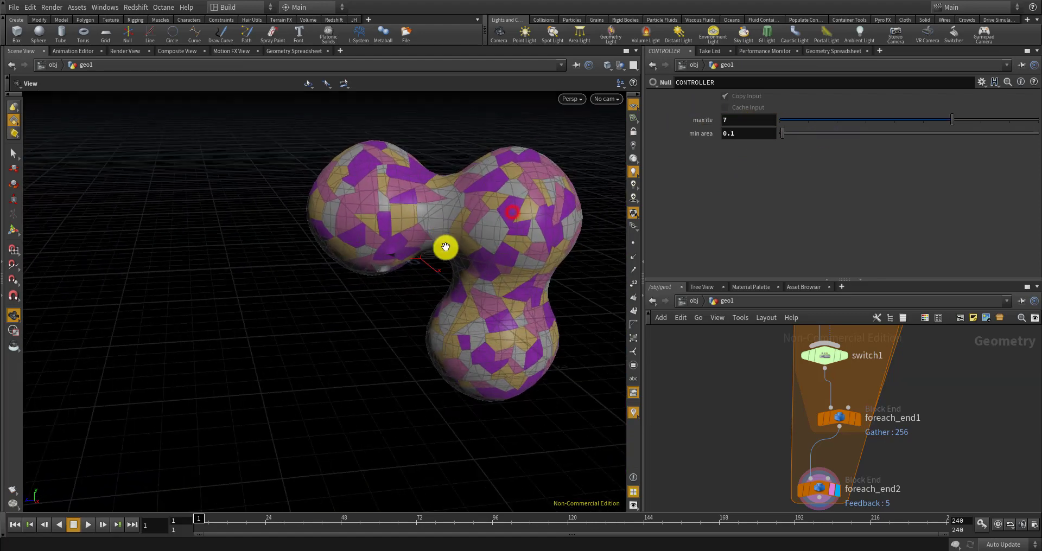
pyautogui.scroll(-4, 461, 262)
pyautogui.scroll(10, 465, 265)
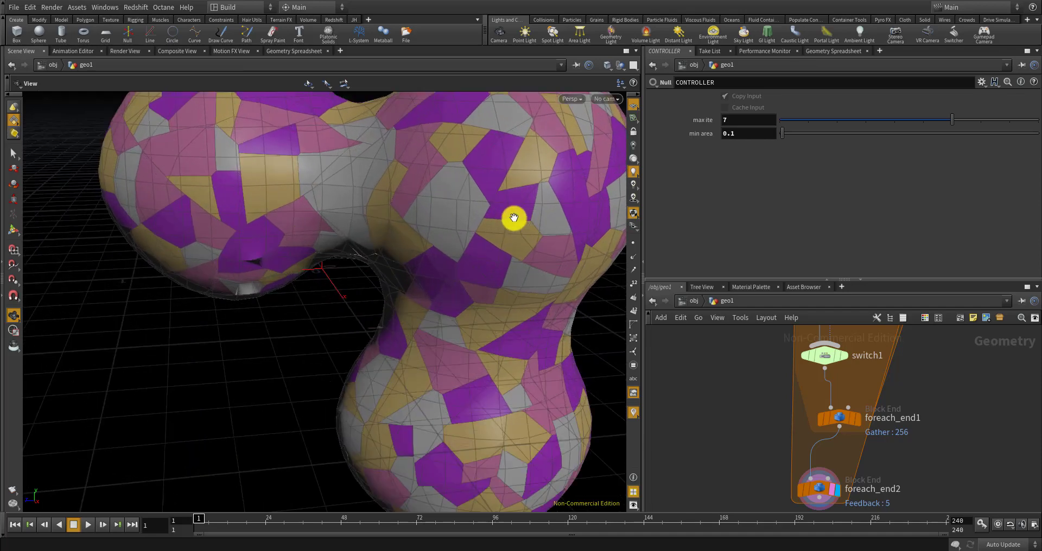
pyautogui.moveTo(513, 218); pyautogui.dragTo(475, 226)
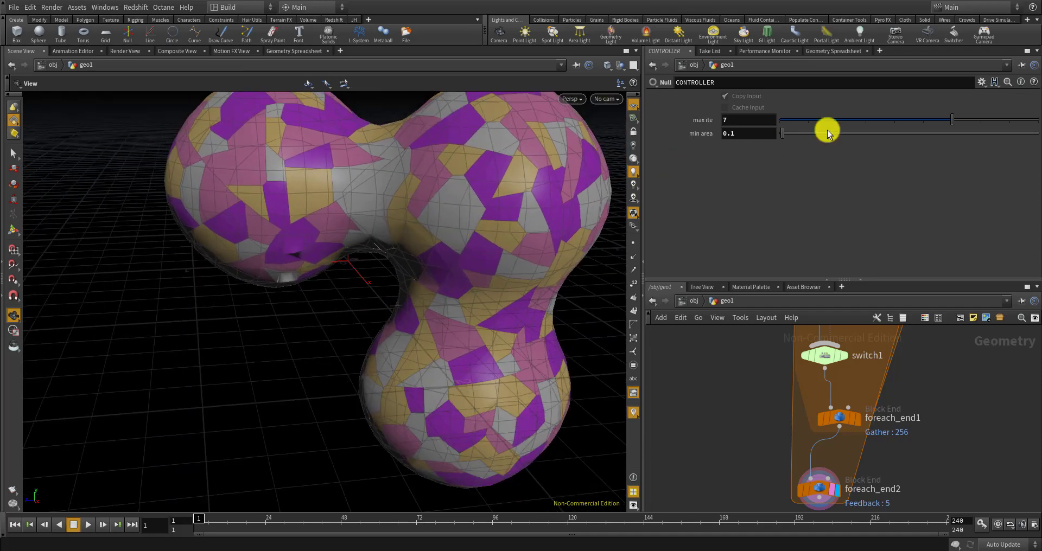
pyautogui.scroll(-5, 386, 214)
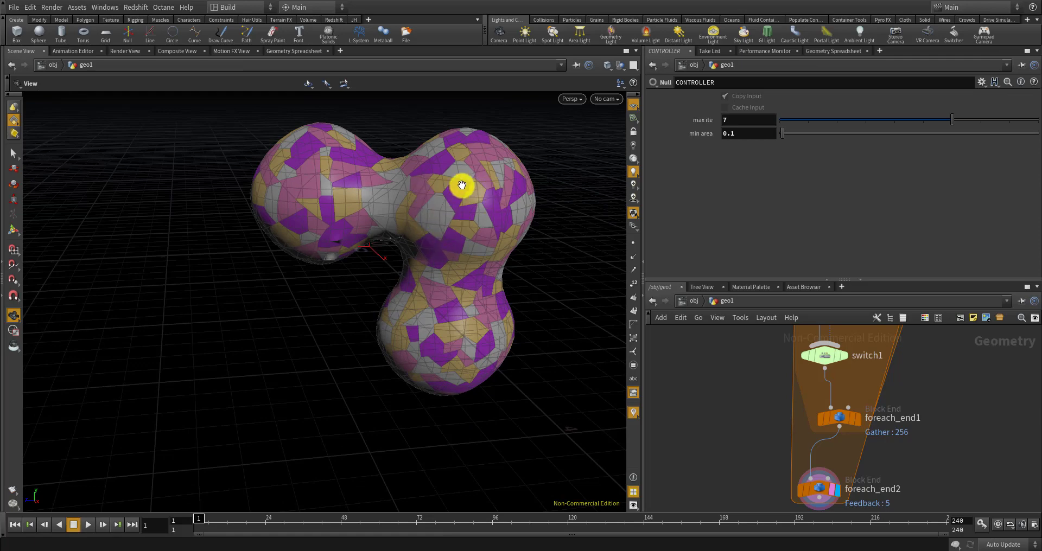
pyautogui.moveTo(413, 209); pyautogui.dragTo(446, 220, button='right')
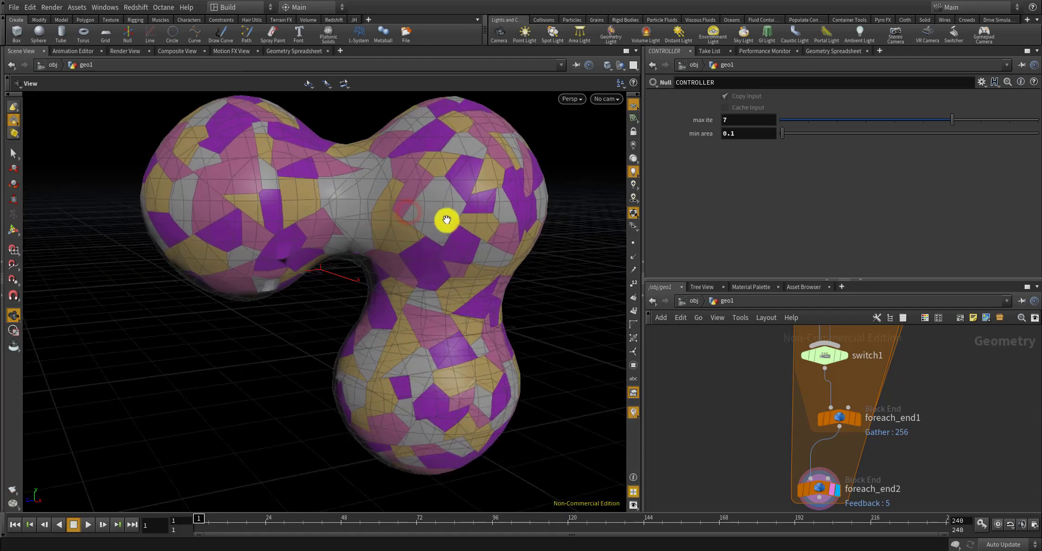
pyautogui.moveTo(383, 217); pyautogui.dragTo(454, 210, button='middle')
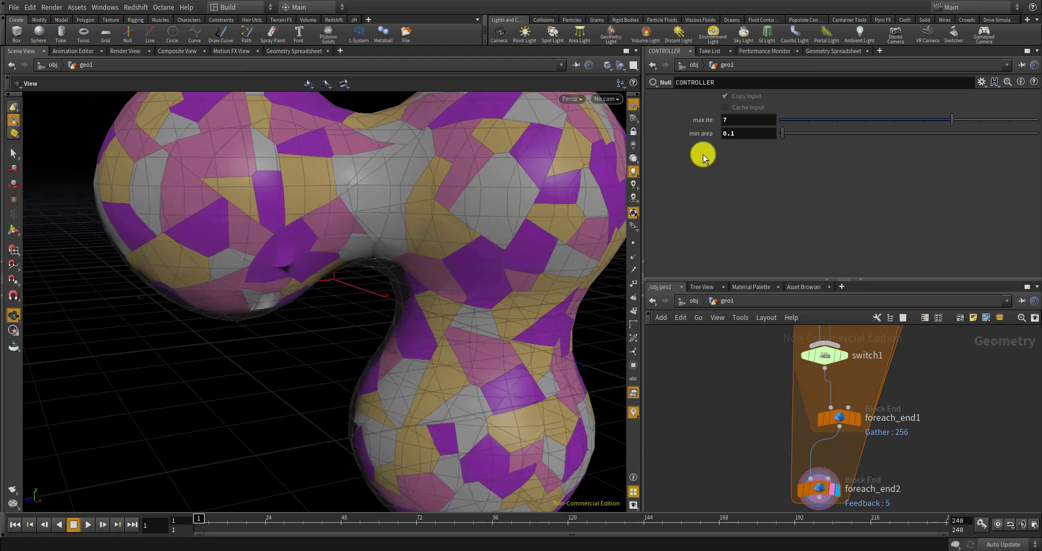
# Set min area to 0.05, then try max ite values of 2 and 3
pyautogui.doubleClick(731, 132)
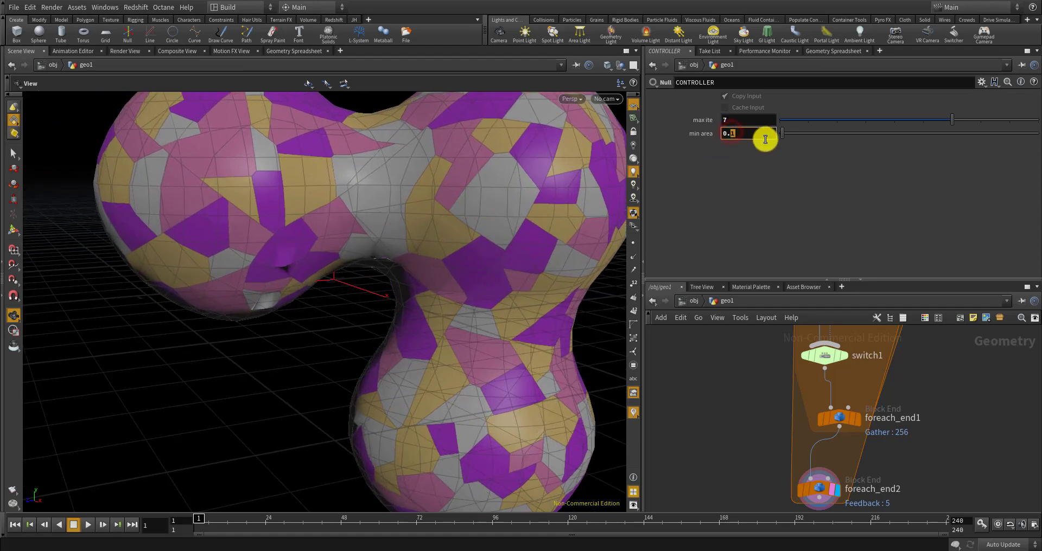
pyautogui.write('0.0')
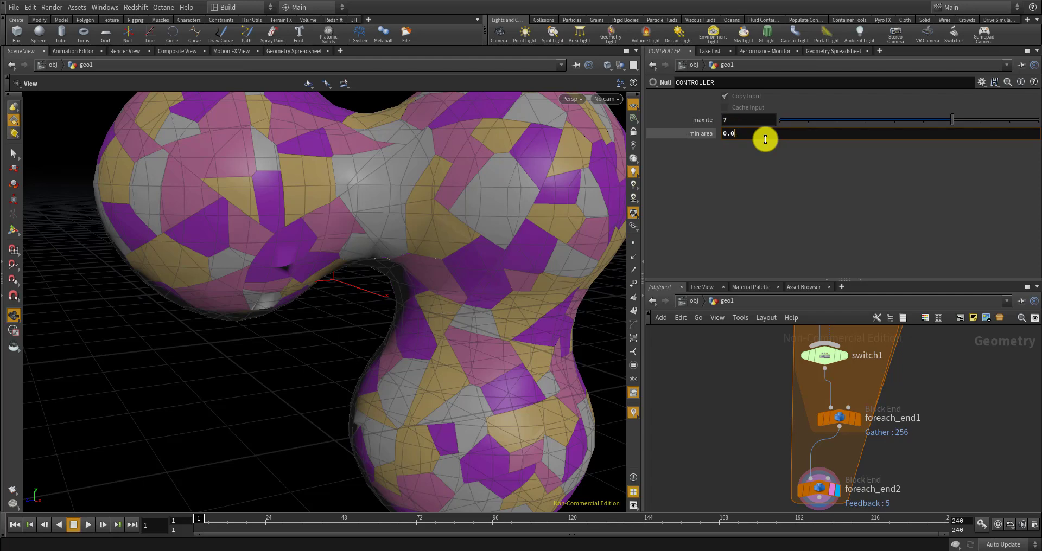
pyautogui.write('5')
pyautogui.press('Return')
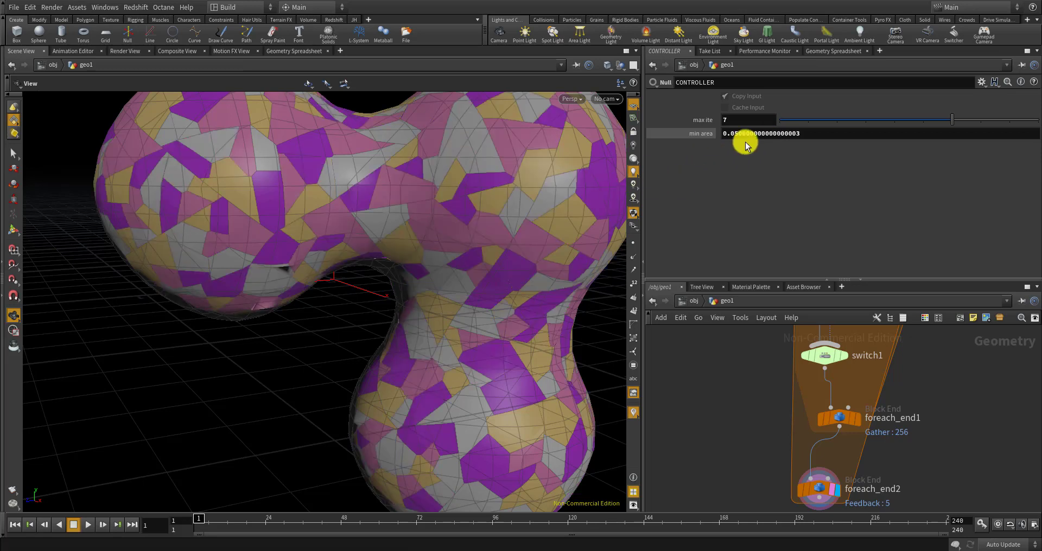
pyautogui.click(748, 120)
pyautogui.write('2')
pyautogui.press('Return')
pyautogui.moveTo(483, 207)
pyautogui.mouseDown()
pyautogui.moveTo(467, 235)
pyautogui.moveTo(478, 227)
pyautogui.moveTo(451, 244)
pyautogui.moveTo(483, 224)
pyautogui.mouseUp()
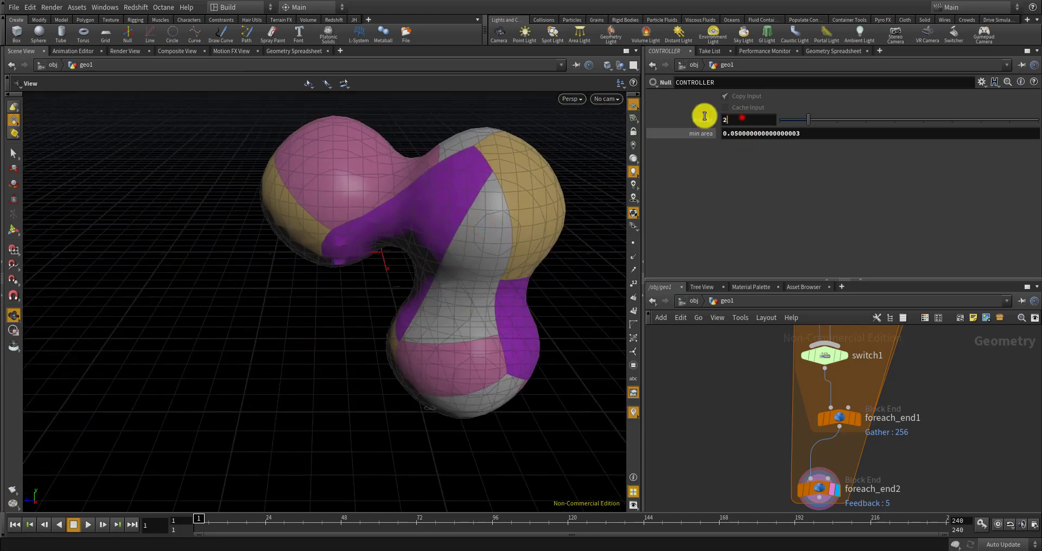
pyautogui.moveTo(704, 116); pyautogui.dragTo(682, 114)
pyautogui.write('3')
pyautogui.press('Return')
# Cycle max ite through 5, 6 and 7, finishing at 5, and orbit to inspect
pyautogui.moveTo(572, 191); pyautogui.dragTo(557, 199)
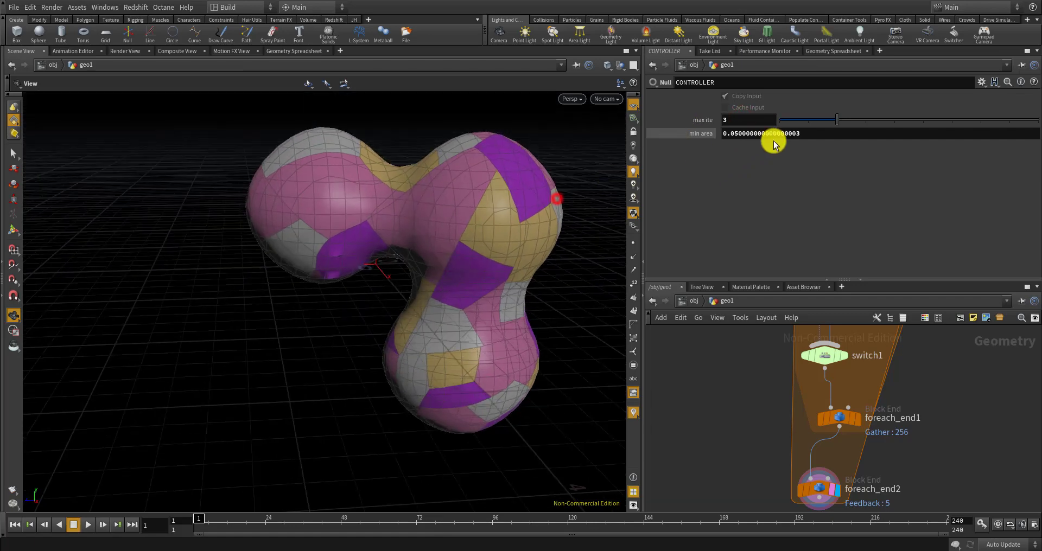
pyautogui.moveTo(760, 120); pyautogui.dragTo(673, 107)
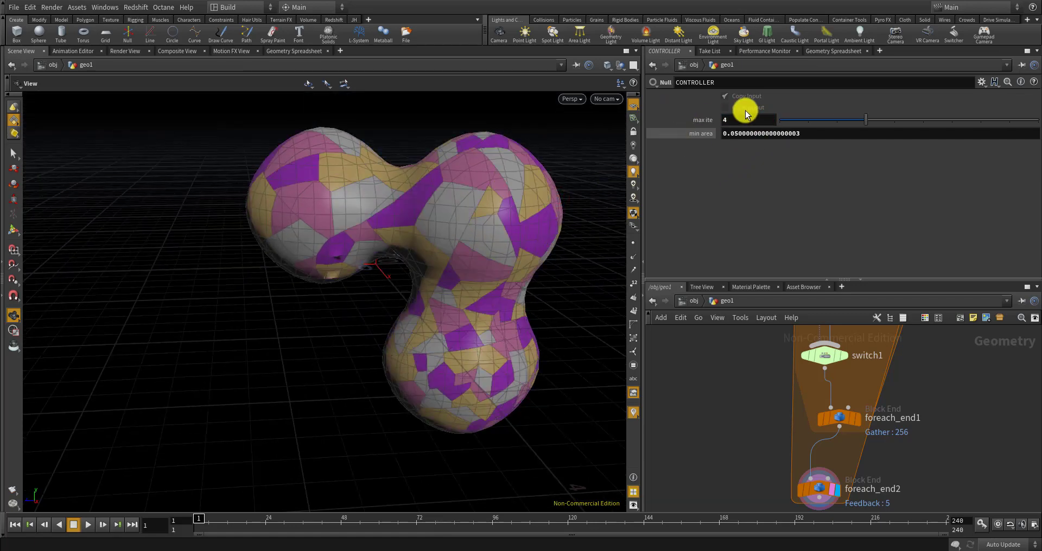
pyautogui.moveTo(759, 117); pyautogui.dragTo(692, 108)
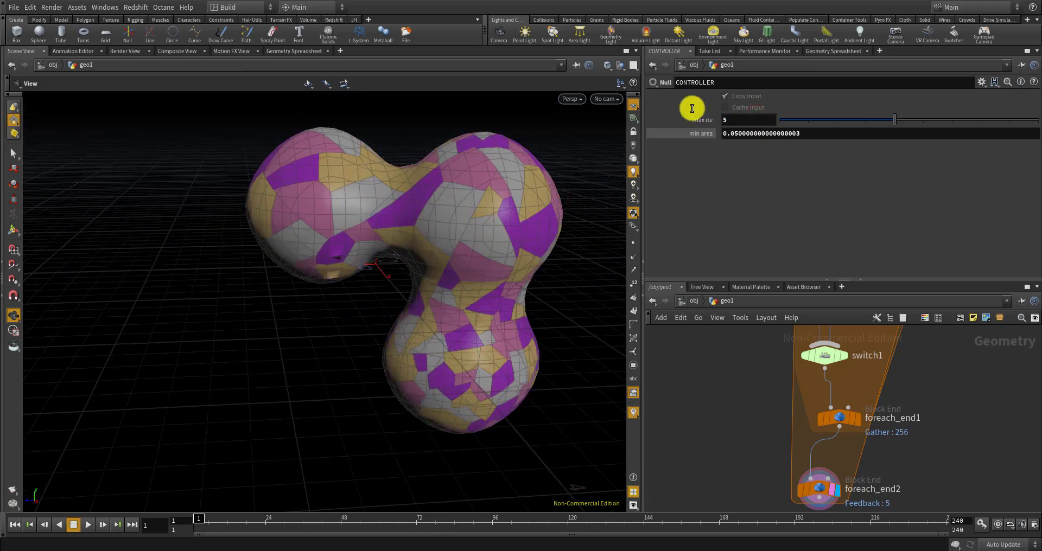
pyautogui.write('5')
pyautogui.press('Return')
pyautogui.moveTo(759, 119); pyautogui.dragTo(683, 99)
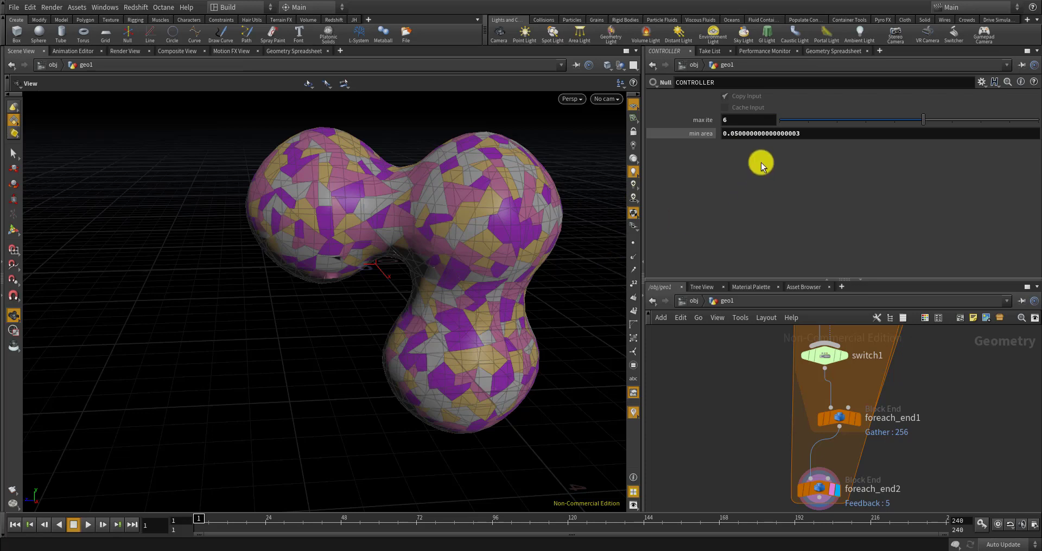
pyautogui.moveTo(737, 120); pyautogui.dragTo(688, 114)
pyautogui.moveTo(347, 154); pyautogui.dragTo(337, 187)
pyautogui.moveTo(731, 120); pyautogui.dragTo(701, 117)
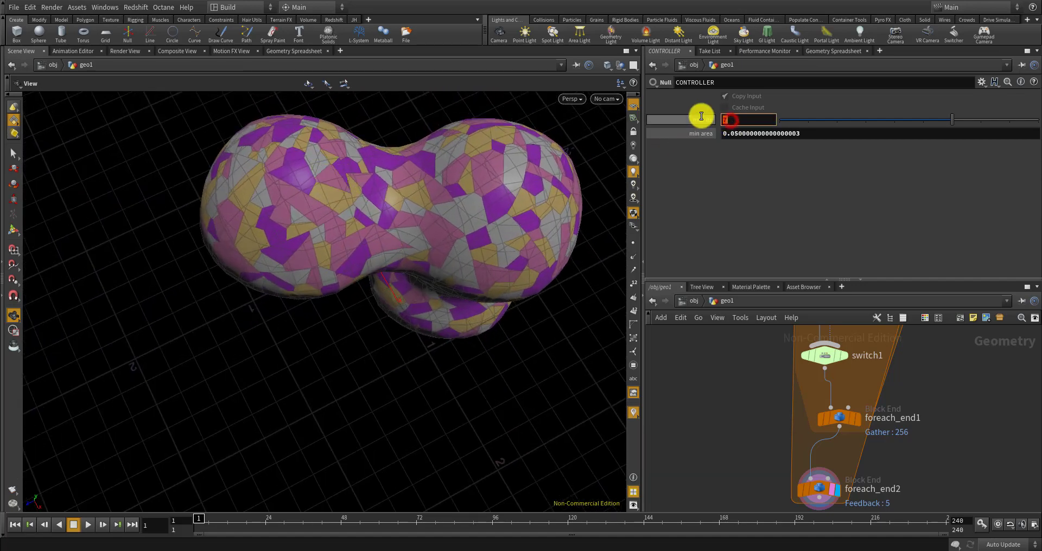
pyautogui.write('6')
pyautogui.press('Return')
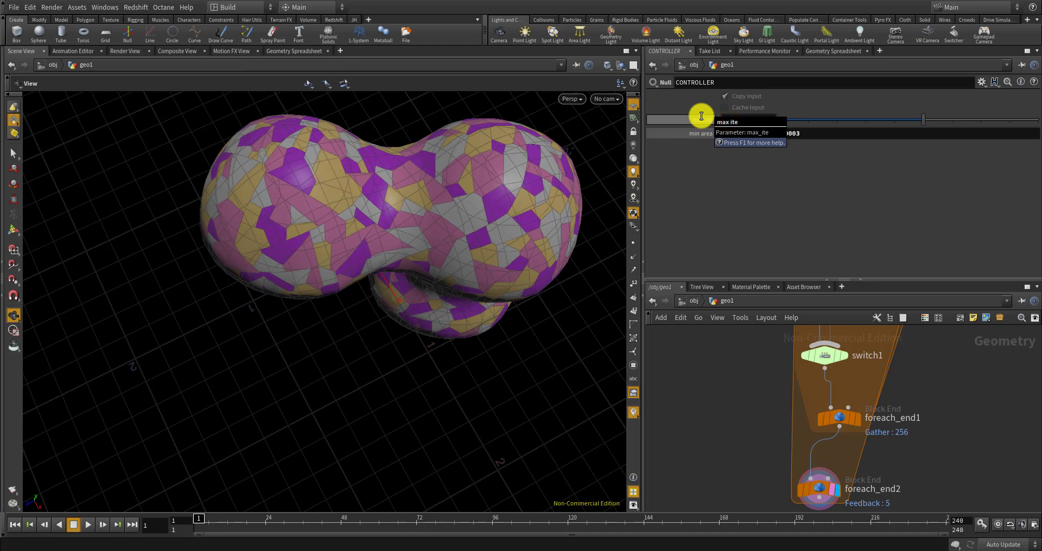
pyautogui.moveTo(734, 121); pyautogui.dragTo(702, 118)
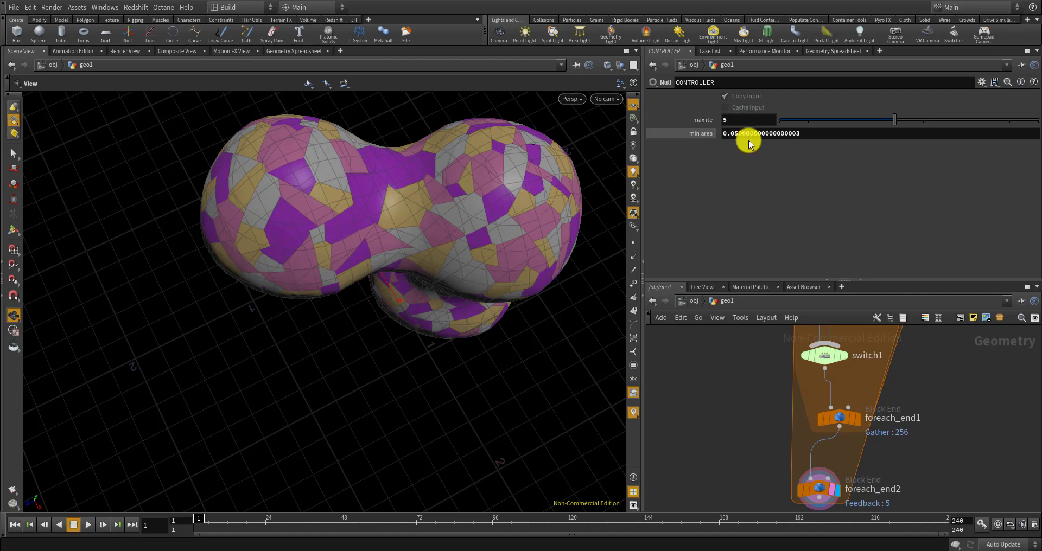
pyautogui.moveTo(451, 250); pyautogui.dragTo(562, 243)
pyautogui.scroll(5, 451, 230)
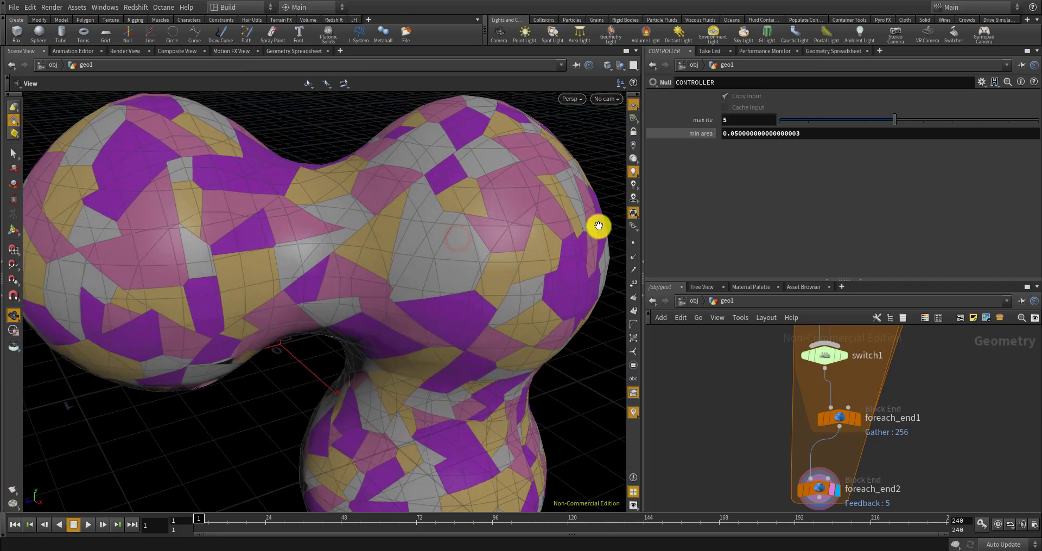
# Enter 0.05 as the CONTROLLER min area
pyautogui.click(826, 134)
pyautogui.write('0')
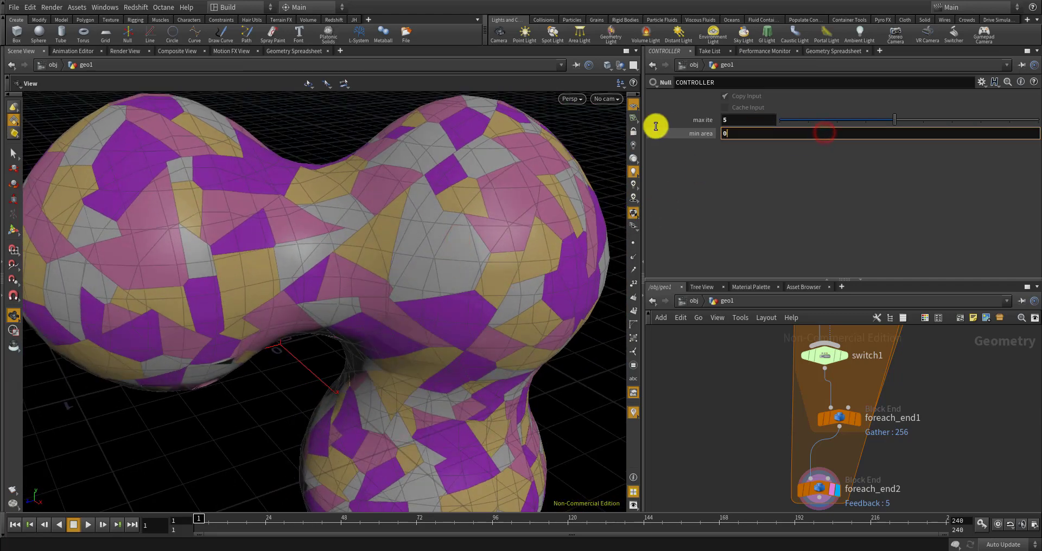
pyautogui.write('.05')
pyautogui.press('Return')
pyautogui.click(745, 384)
pyautogui.scroll(-5, 386, 225)
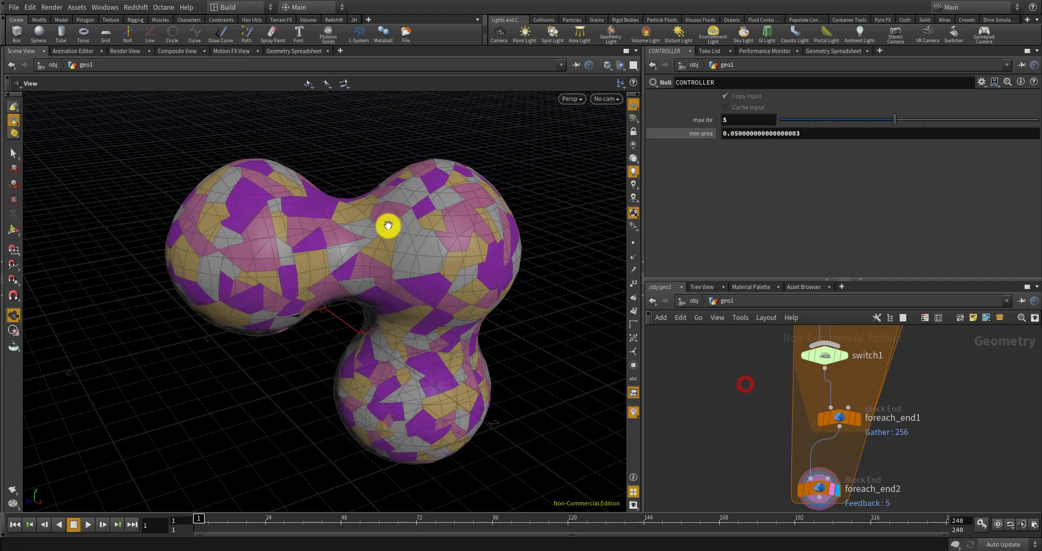
pyautogui.moveTo(425, 254); pyautogui.dragTo(424, 256)
# Raise max ite to 6 and orbit close to check the denser coloured patchwork
pyautogui.click(733, 118)
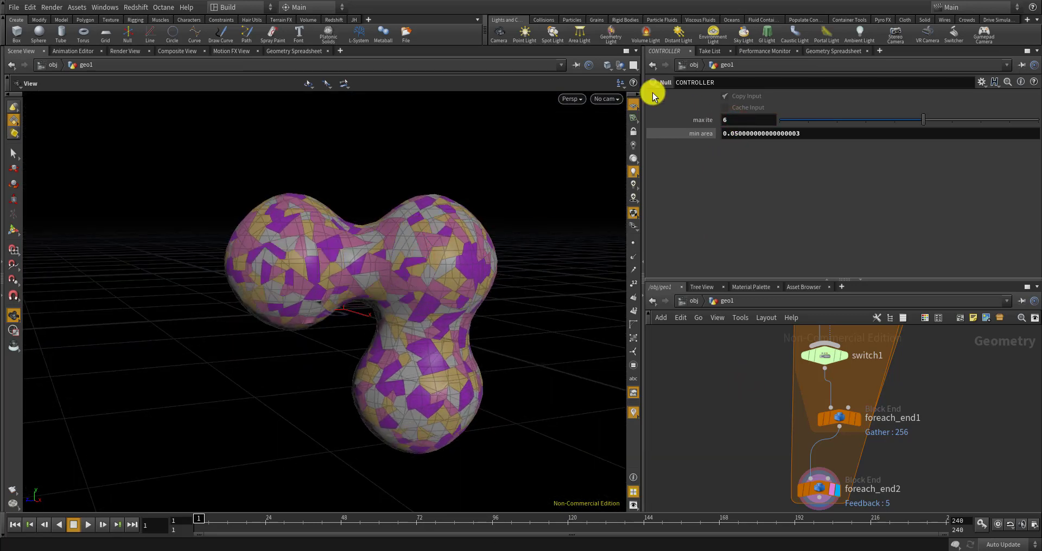
pyautogui.moveTo(498, 305); pyautogui.dragTo(475, 259, button='middle')
pyautogui.moveTo(471, 254); pyautogui.dragTo(500, 344)
pyautogui.moveTo(500, 344); pyautogui.dragTo(501, 359, button='middle')
pyautogui.scroll(-5, 750, 386)
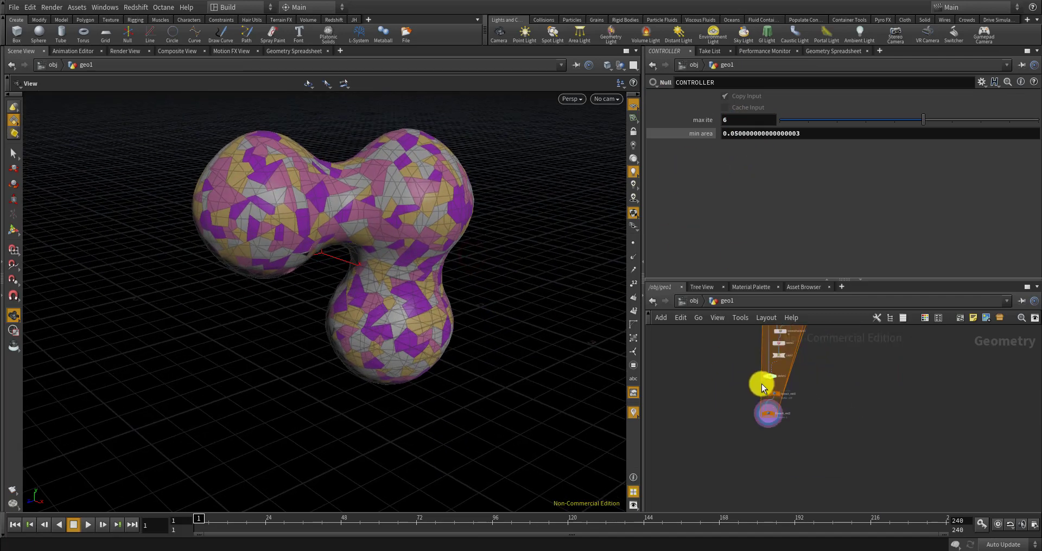
pyautogui.scroll(5, 761, 415)
pyautogui.moveTo(389, 260); pyautogui.dragTo(407, 336)
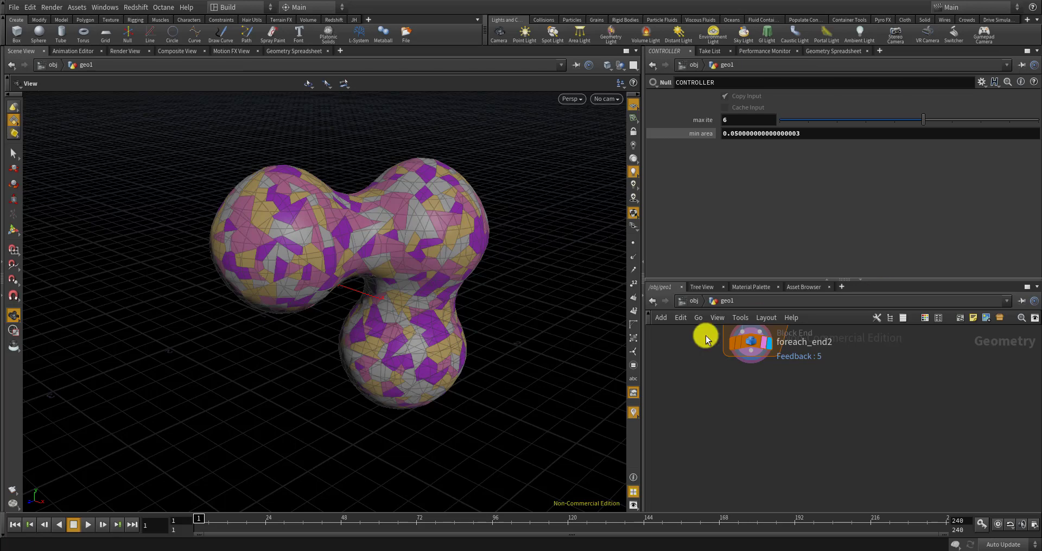
pyautogui.moveTo(440, 242); pyautogui.dragTo(407, 238)
pyautogui.moveTo(407, 237); pyautogui.dragTo(454, 241, button='right')
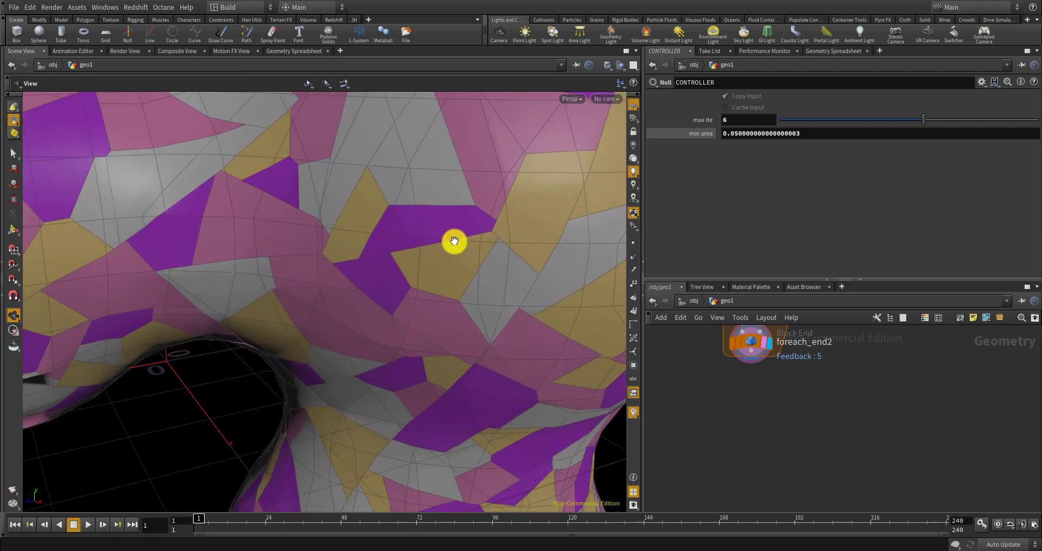
pyautogui.scroll(-10, 455, 241)
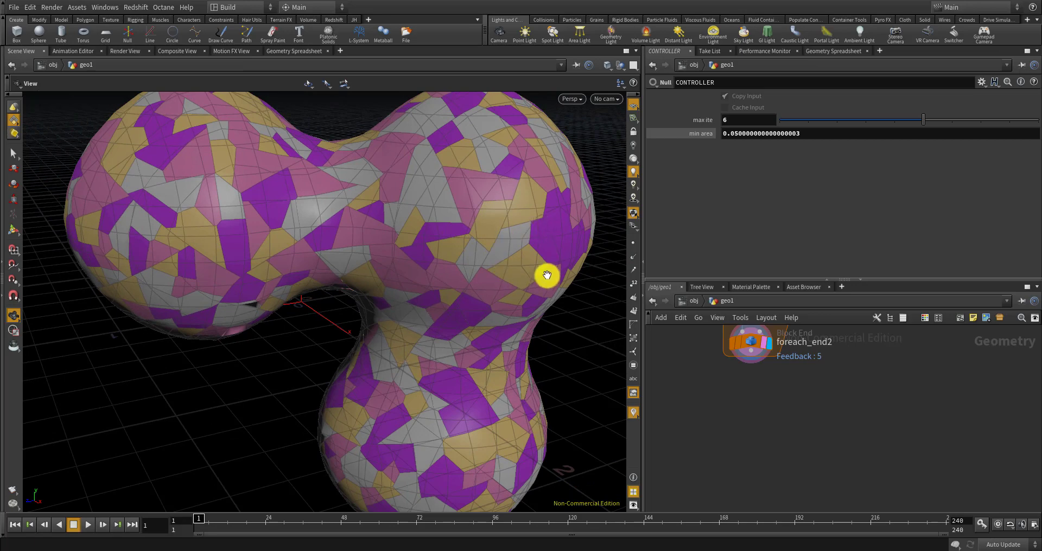
pyautogui.moveTo(547, 275); pyautogui.dragTo(466, 257)
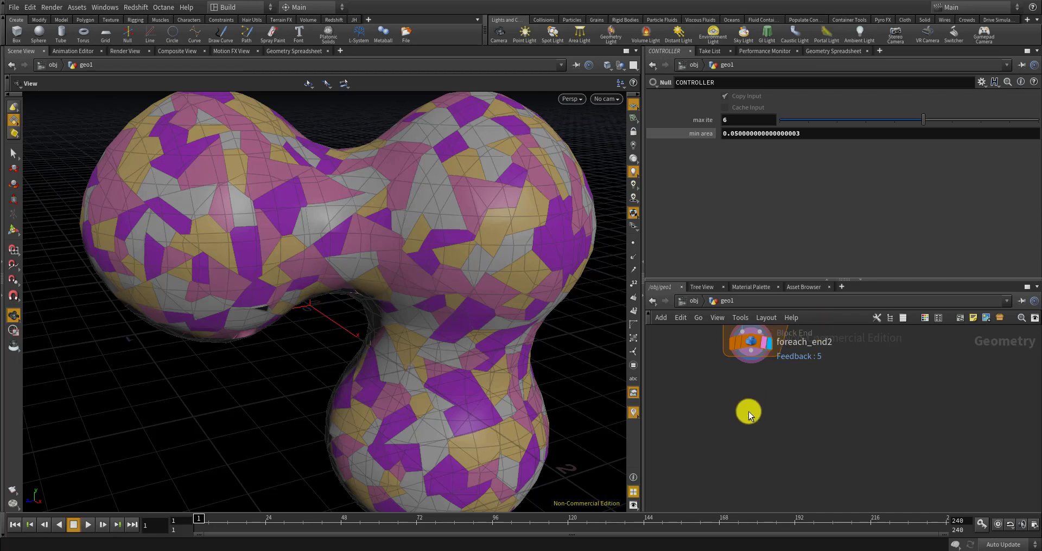
# Add a For-Each Primitive loop beneath foreach_end2
pyautogui.press('Tab')
pyautogui.write('f')
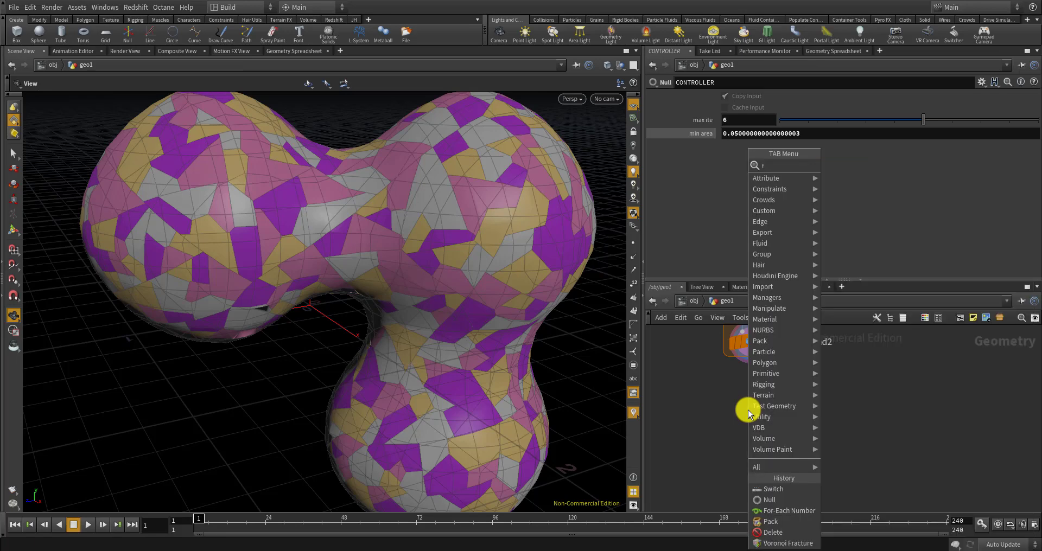
pyautogui.write('oreach')
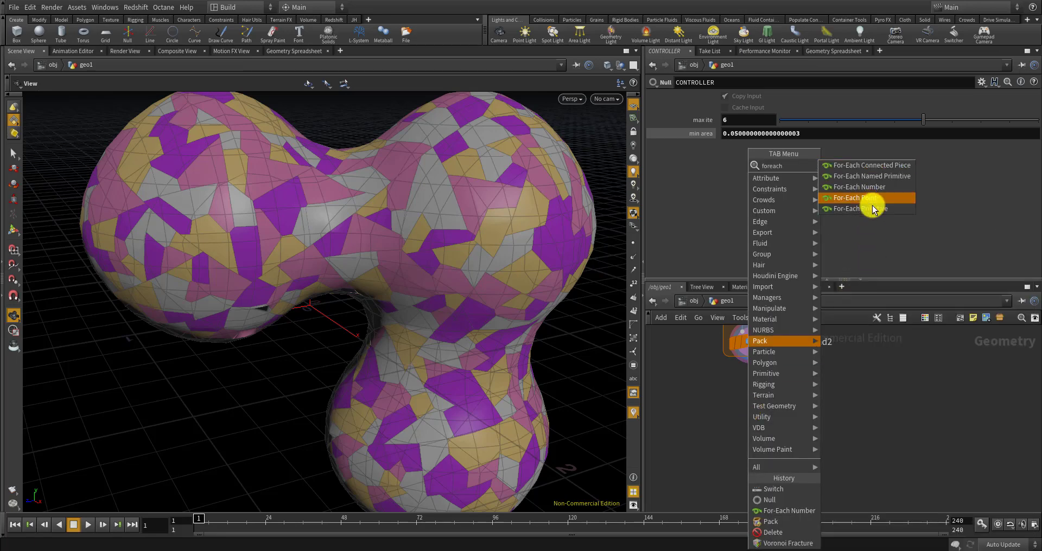
pyautogui.click(863, 209)
pyautogui.click(758, 394)
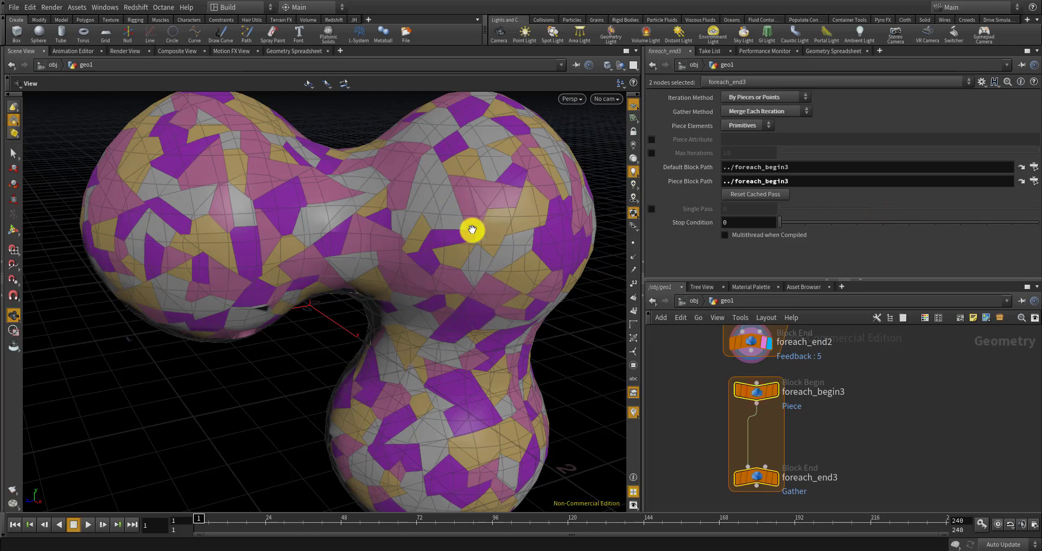
pyautogui.moveTo(380, 248); pyautogui.dragTo(353, 211)
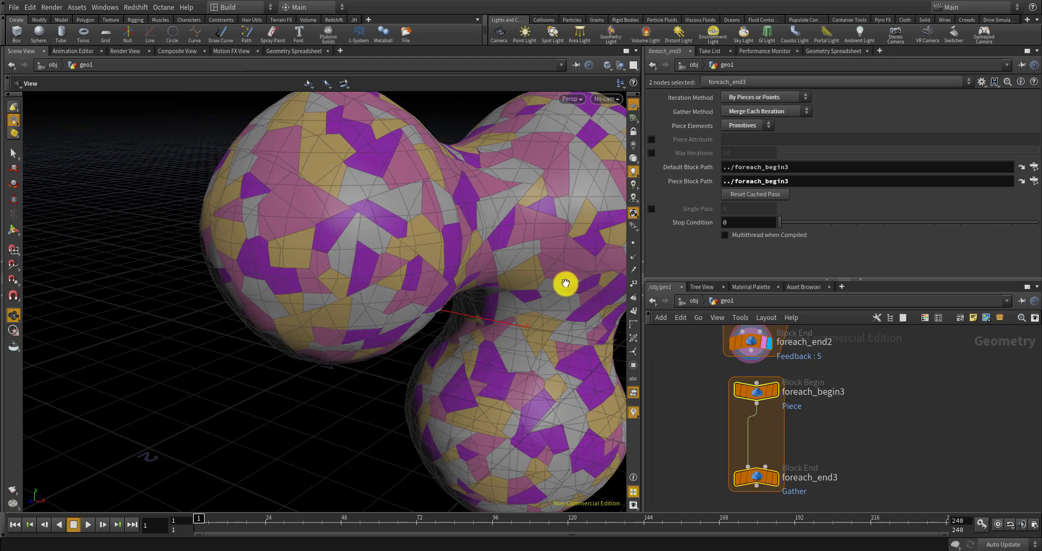
# View foreach_begin3's output, then set the display flag on foreach_end3
pyautogui.moveTo(759, 397)
pyautogui.scroll(3, 759, 398)
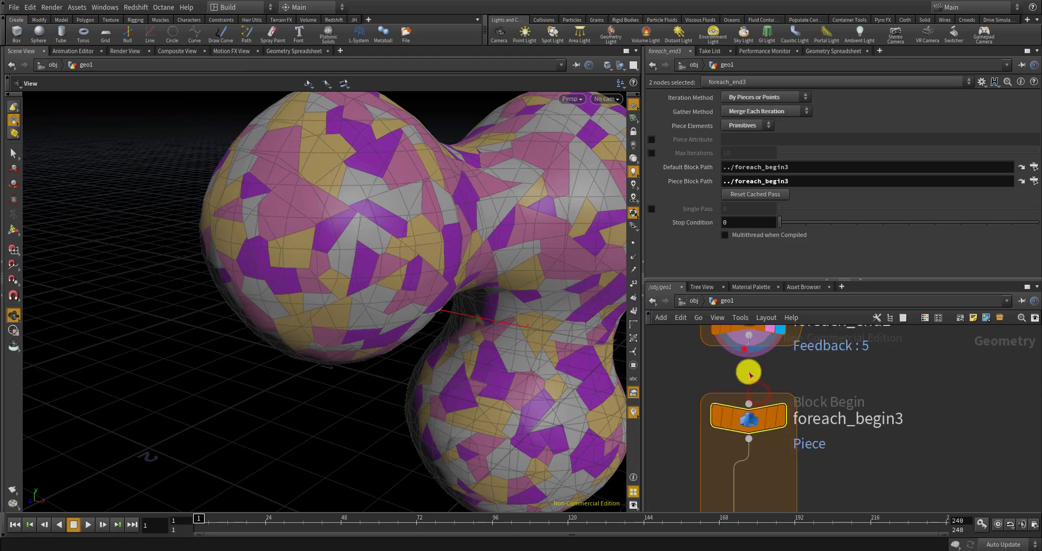
pyautogui.click(774, 421)
pyautogui.scroll(-5, 756, 385)
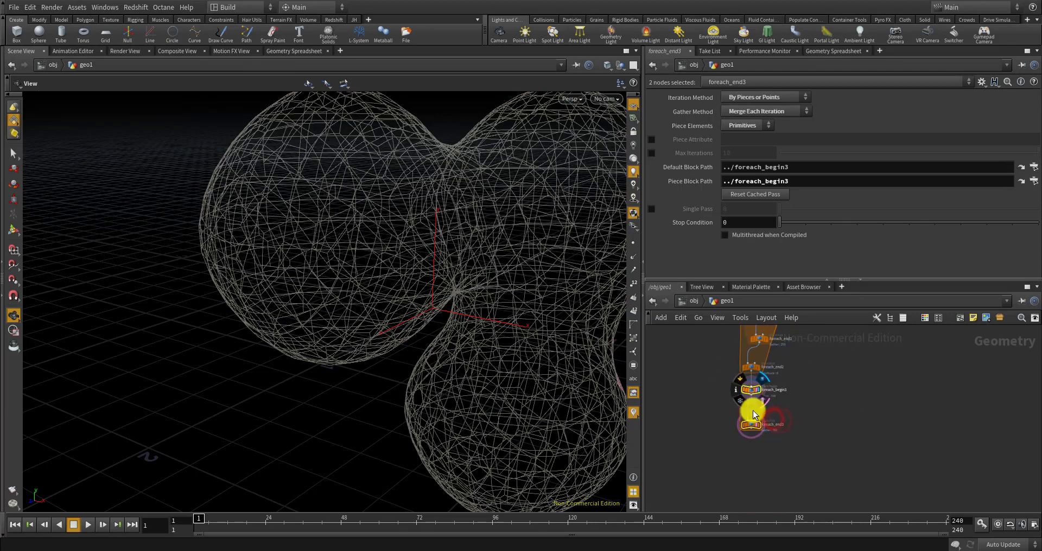
pyautogui.scroll(4, 754, 426)
pyautogui.click(826, 376)
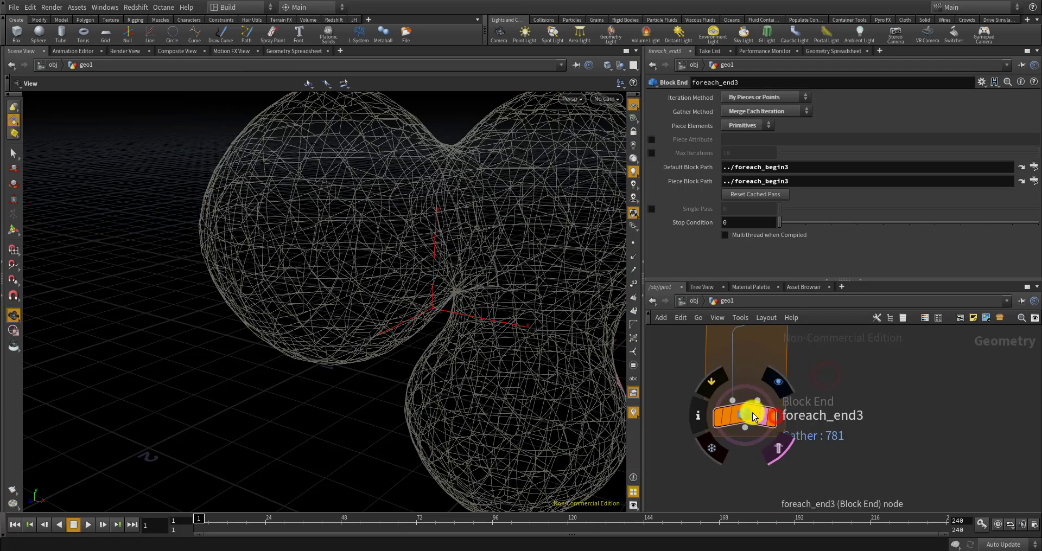
pyautogui.click(773, 389)
pyautogui.scroll(-5, 770, 435)
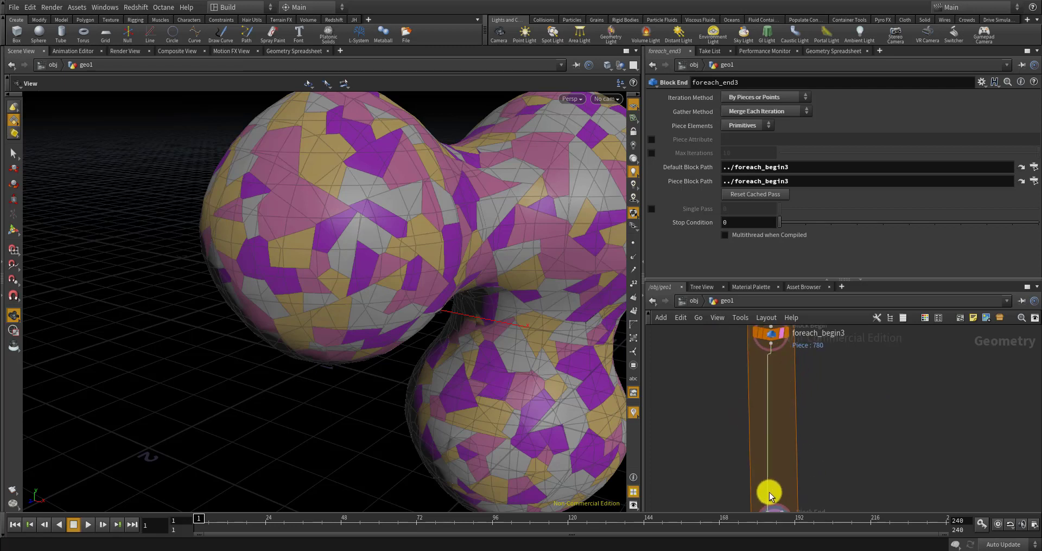
pyautogui.scroll(4, 774, 483)
pyautogui.scroll(-4, 848, 443)
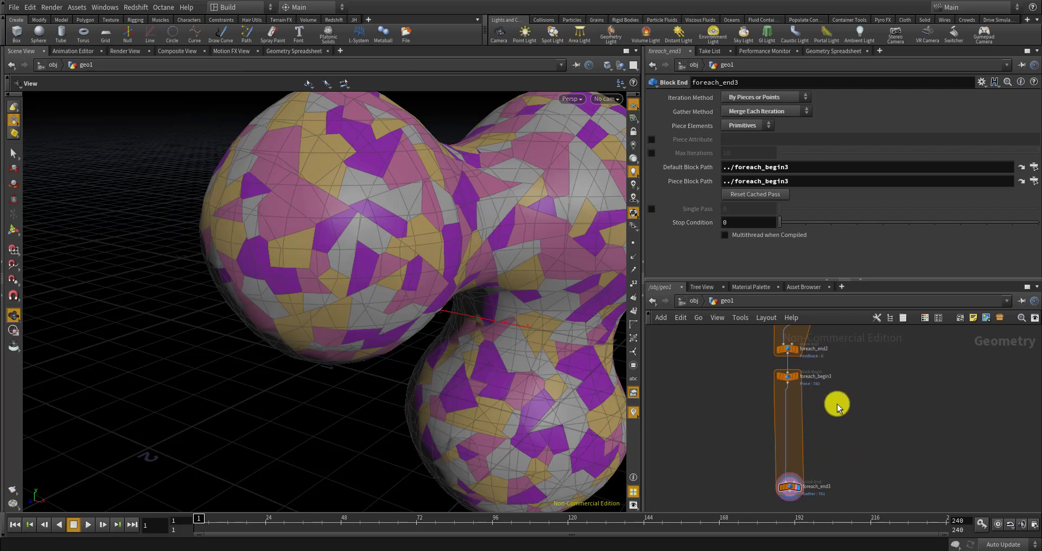
# Insert an Unpack node (unp) on the wire directly below foreach_begin3
pyautogui.press('Tab')
pyautogui.click(756, 392)
pyautogui.scroll(4, 765, 377)
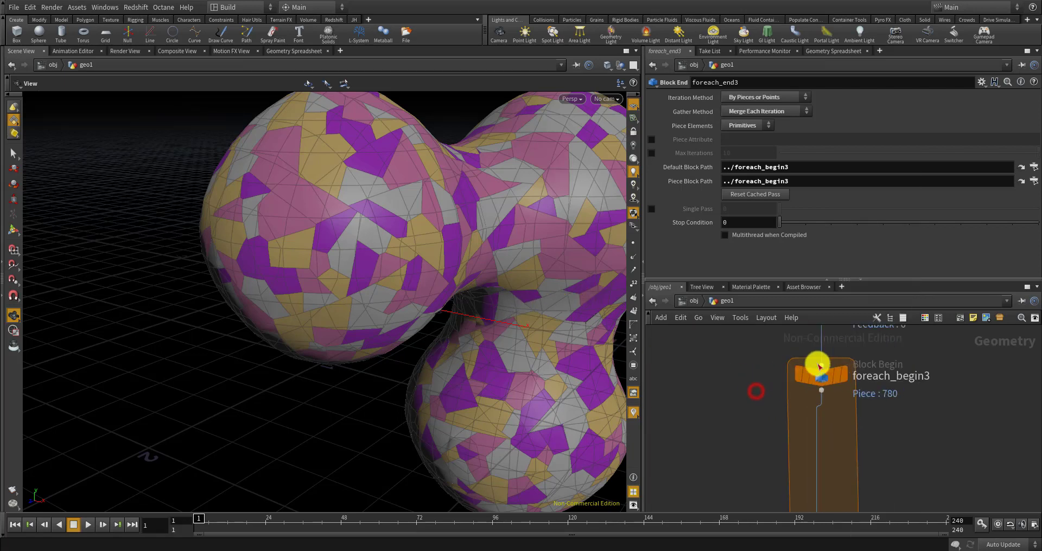
pyautogui.scroll(-1, 819, 409)
pyautogui.moveTo(820, 408)
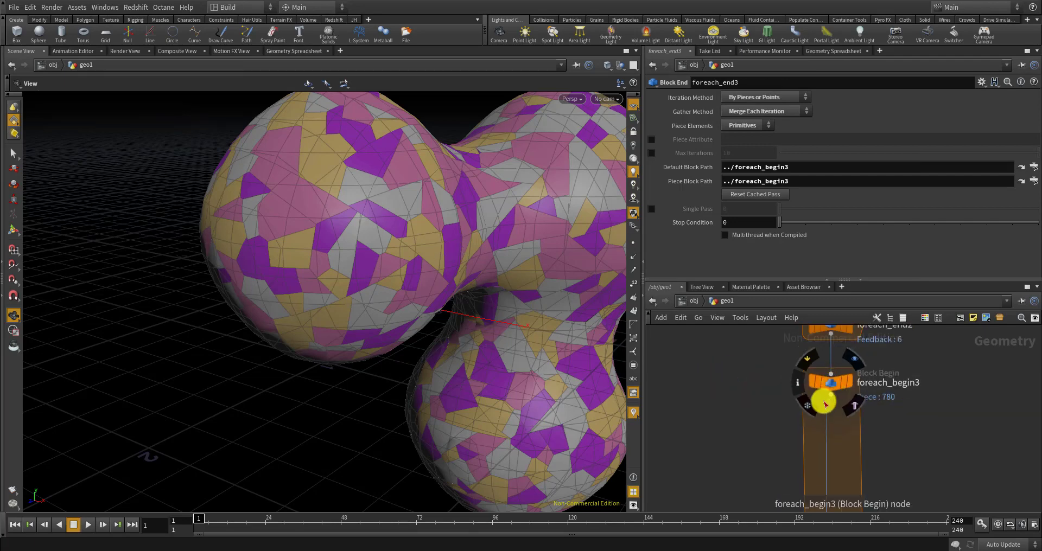
pyautogui.press('Tab')
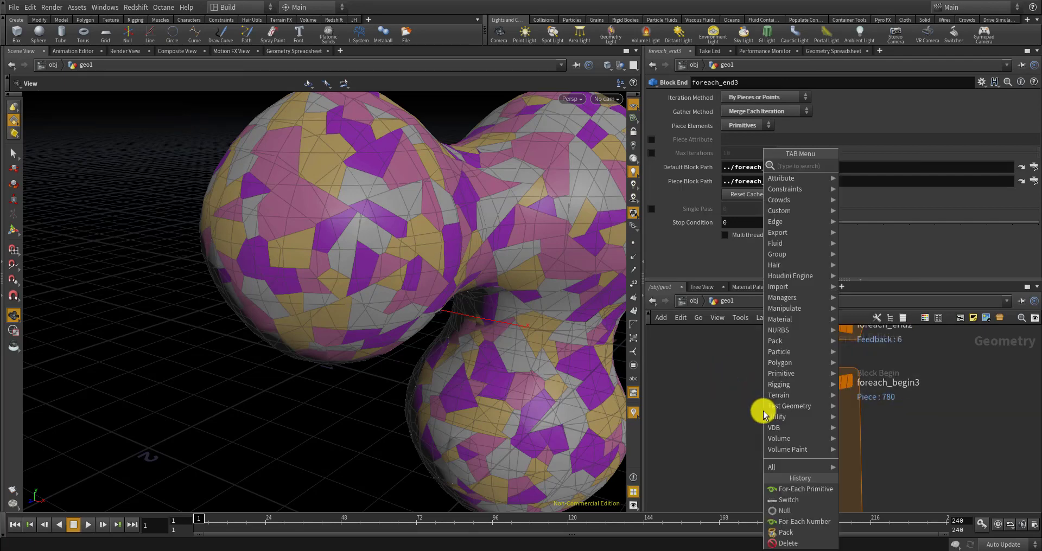
pyautogui.write('unpa')
pyautogui.press('Return')
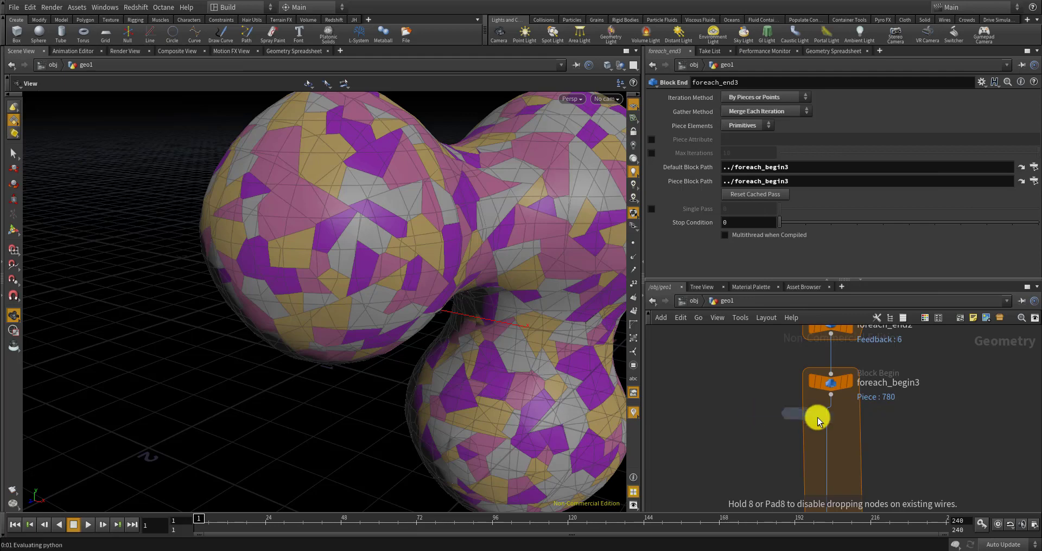
pyautogui.click(818, 419)
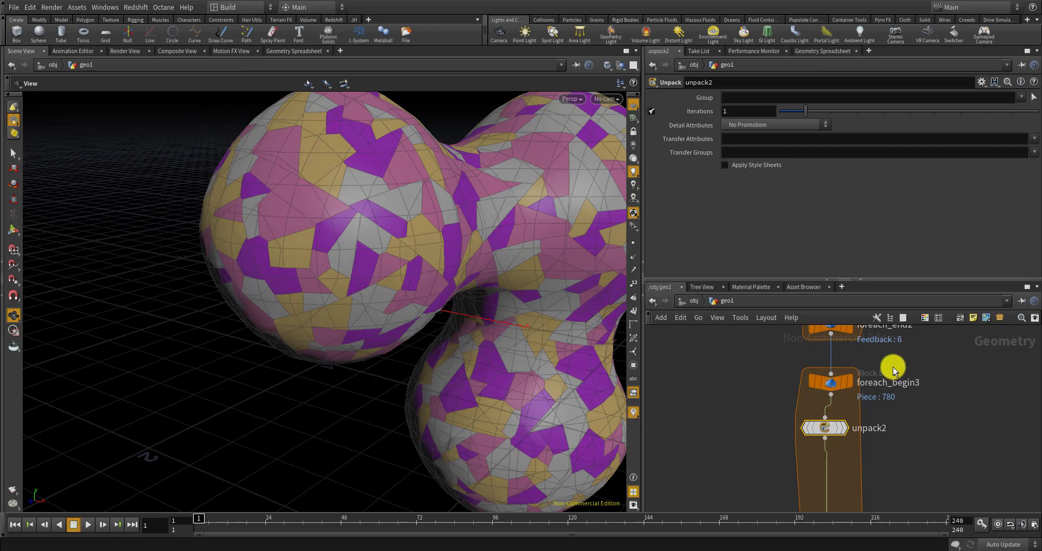
pyautogui.scroll(-3, 842, 399)
pyautogui.scroll(2, 857, 417)
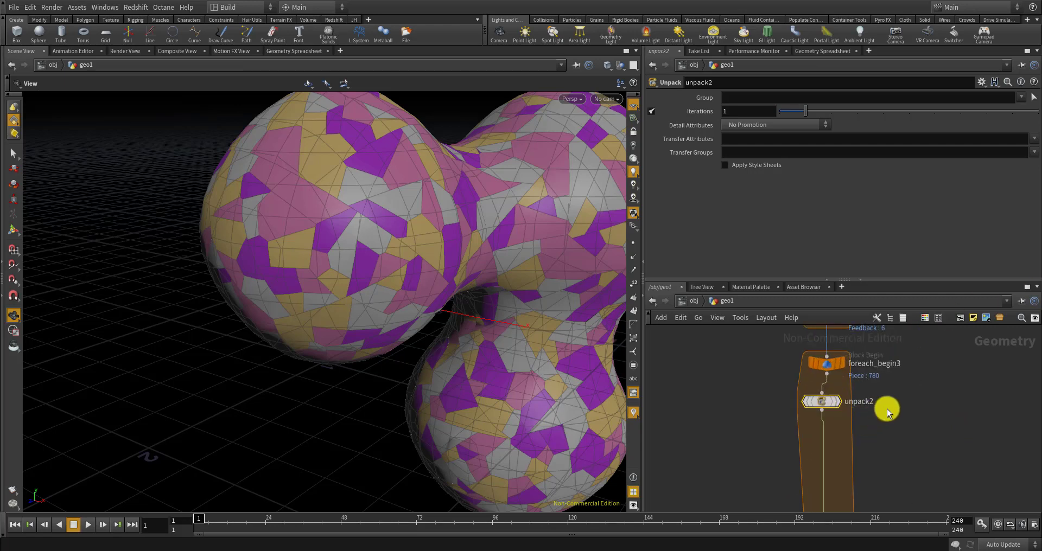
pyautogui.scroll(2, 894, 429)
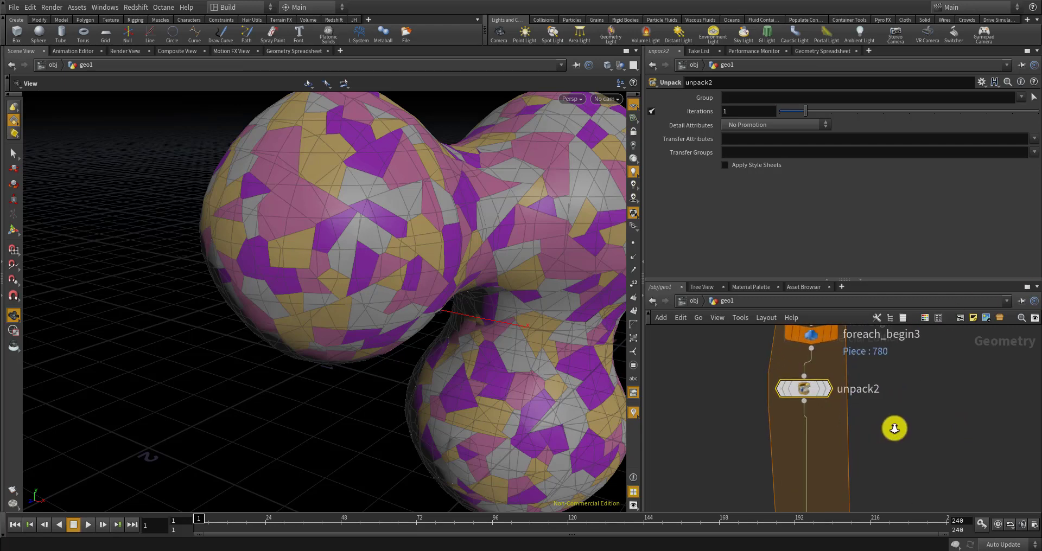
pyautogui.press('Tab')
# Add a Transform node and wire unpack2's output into it
pyautogui.write('tran')
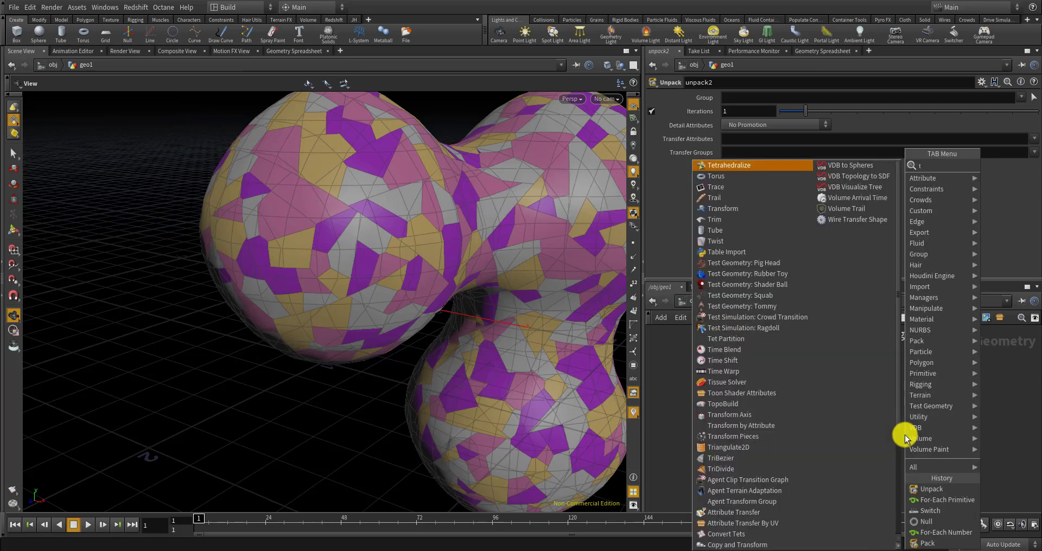
pyautogui.press('Return')
pyautogui.click(904, 434)
pyautogui.moveTo(805, 403); pyautogui.dragTo(896, 447)
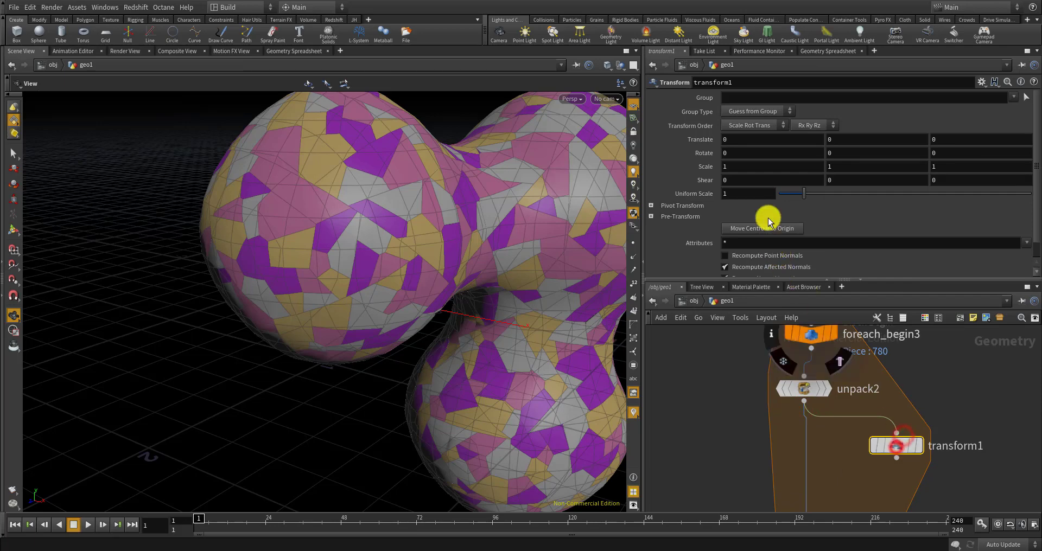
# Set transform1's Uniform Scale to 0.1 and display its output
pyautogui.click(728, 194)
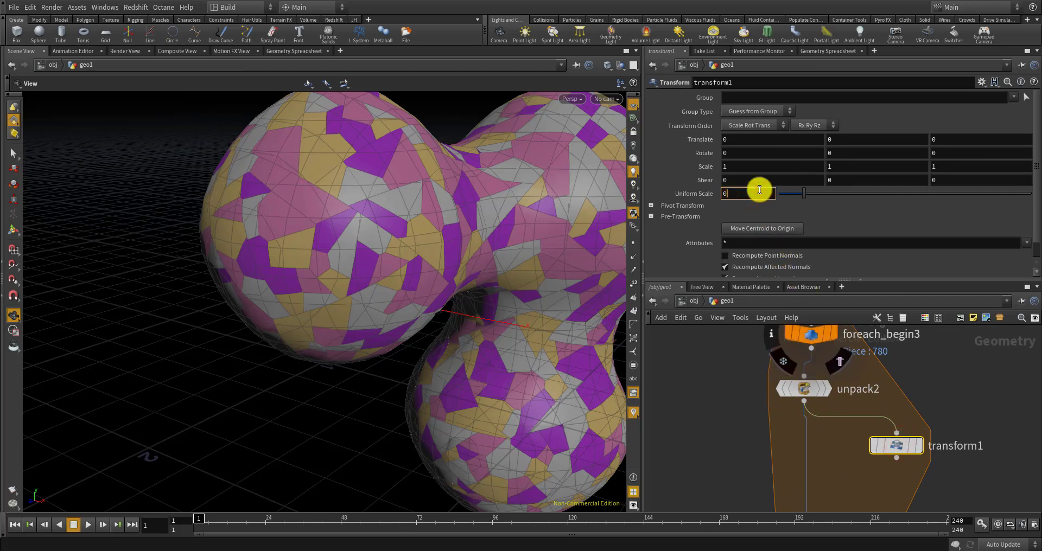
pyautogui.click(918, 445)
pyautogui.moveTo(407, 380); pyautogui.dragTo(363, 324)
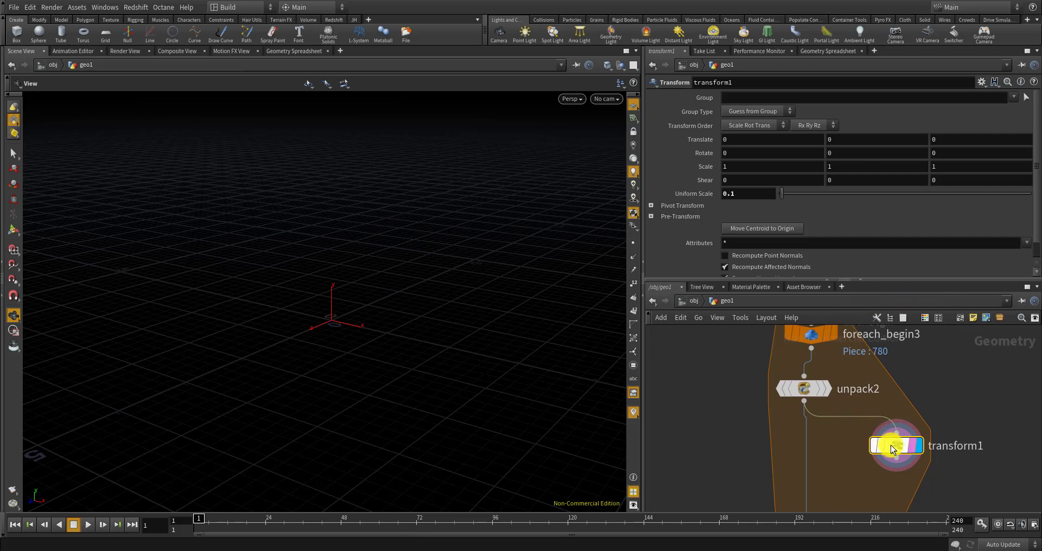
pyautogui.moveTo(891, 449); pyautogui.dragTo(878, 451)
# Enter $CEX, $CEY and $CEZ in transform1's Pivot Translate fields
pyautogui.click(652, 207)
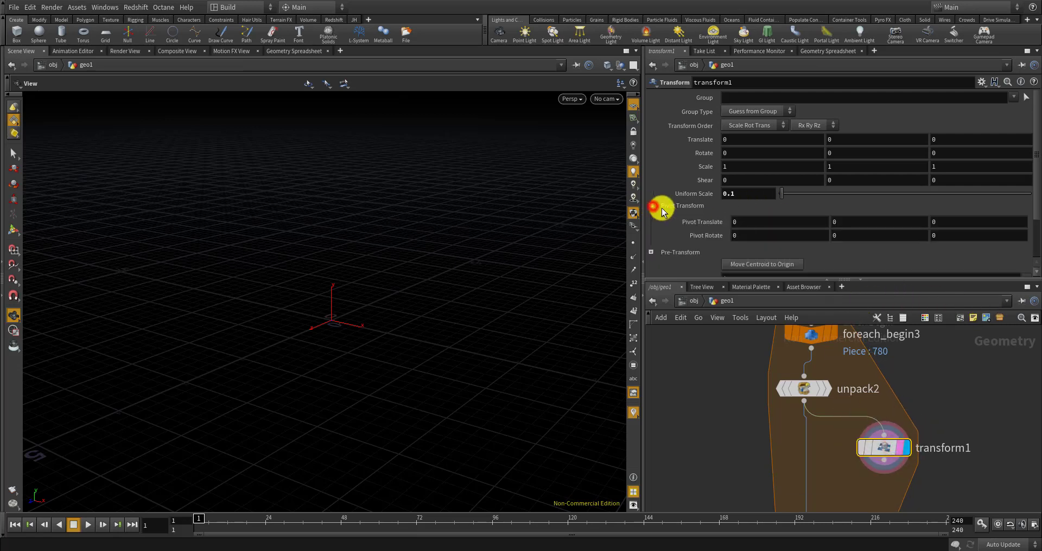
pyautogui.click(751, 220)
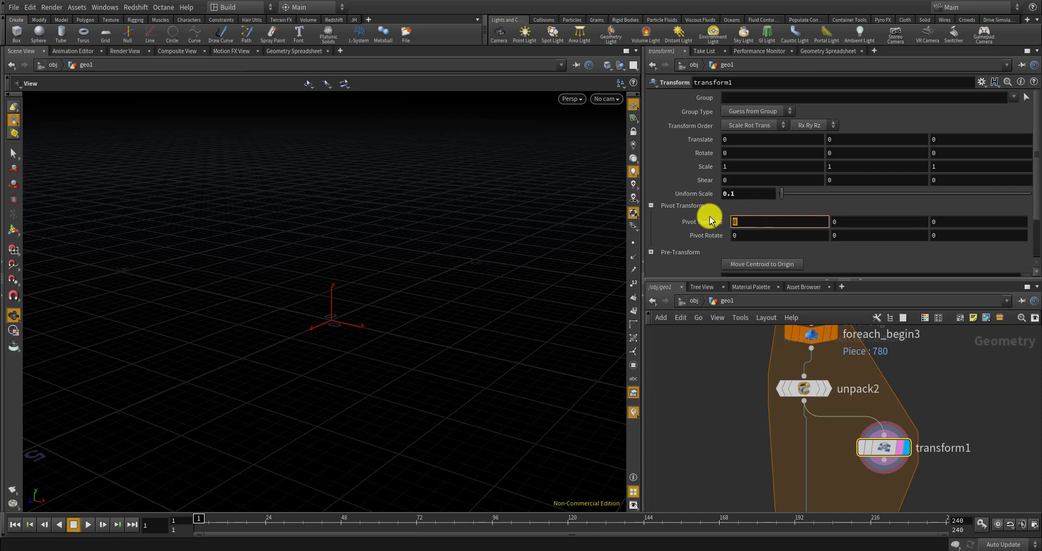
pyautogui.write('$FC')
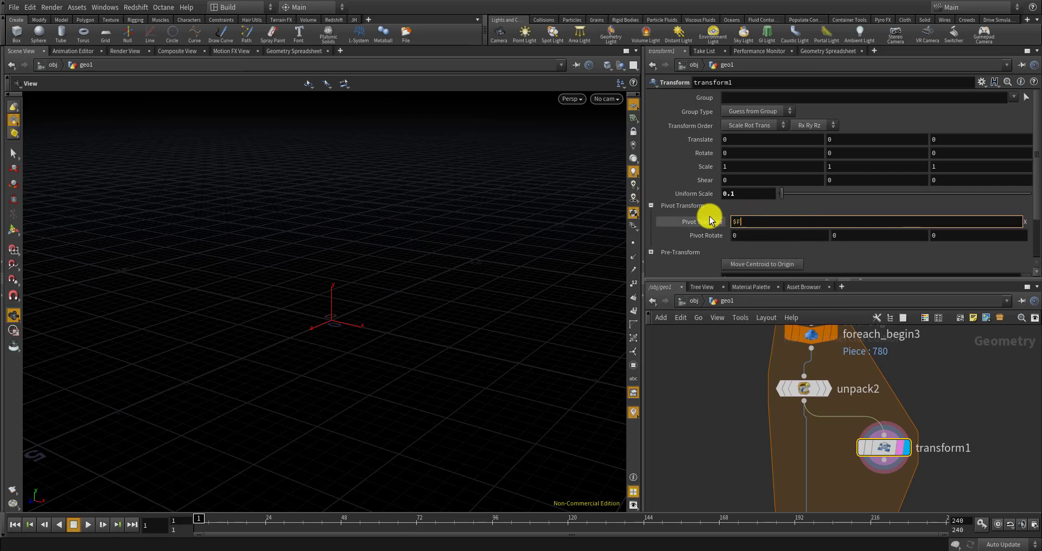
pyautogui.press('BackSpace')
pyautogui.write('CEX')
pyautogui.press('Return')
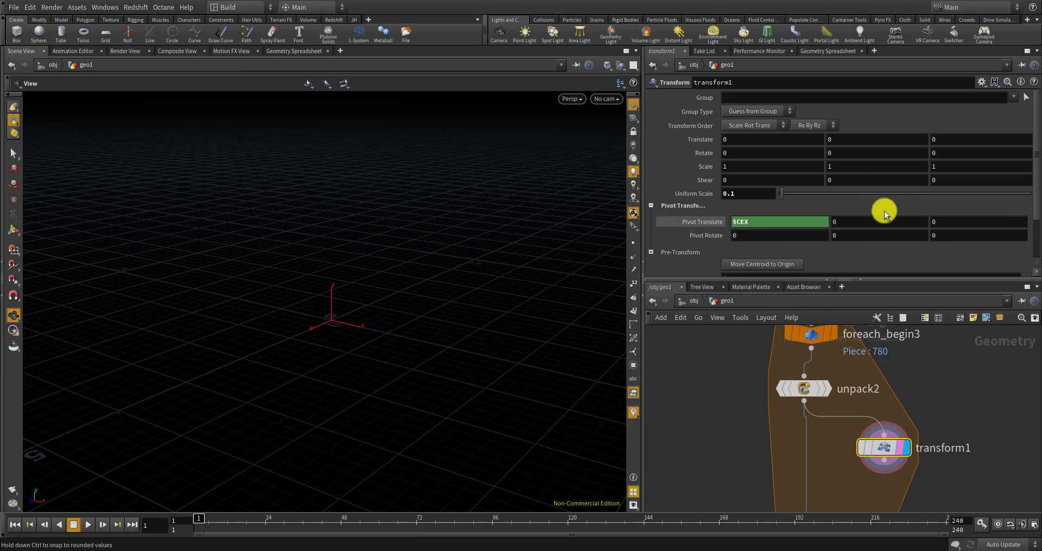
pyautogui.moveTo(867, 221); pyautogui.dragTo(800, 226)
pyautogui.write('$CEY')
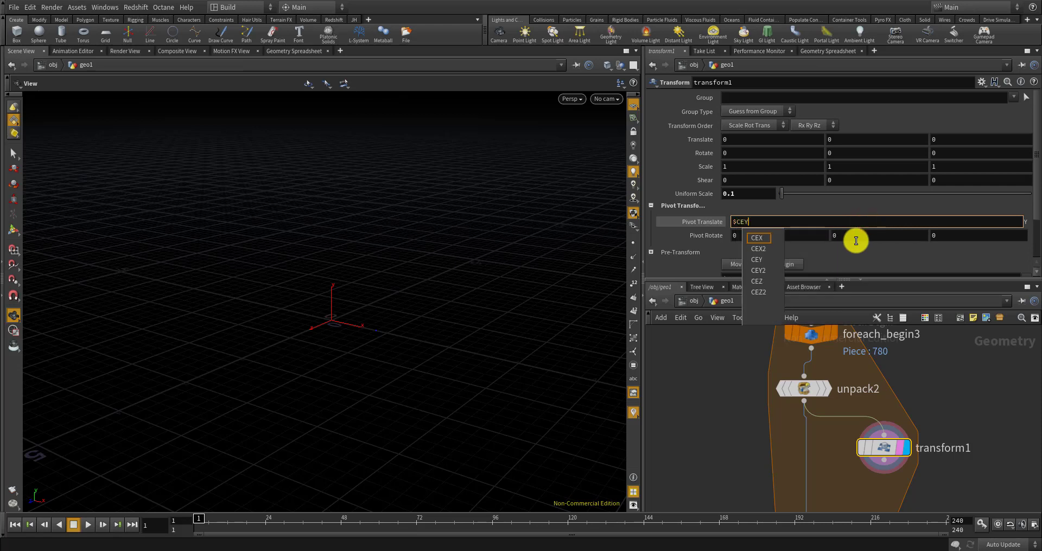
pyautogui.press('Return')
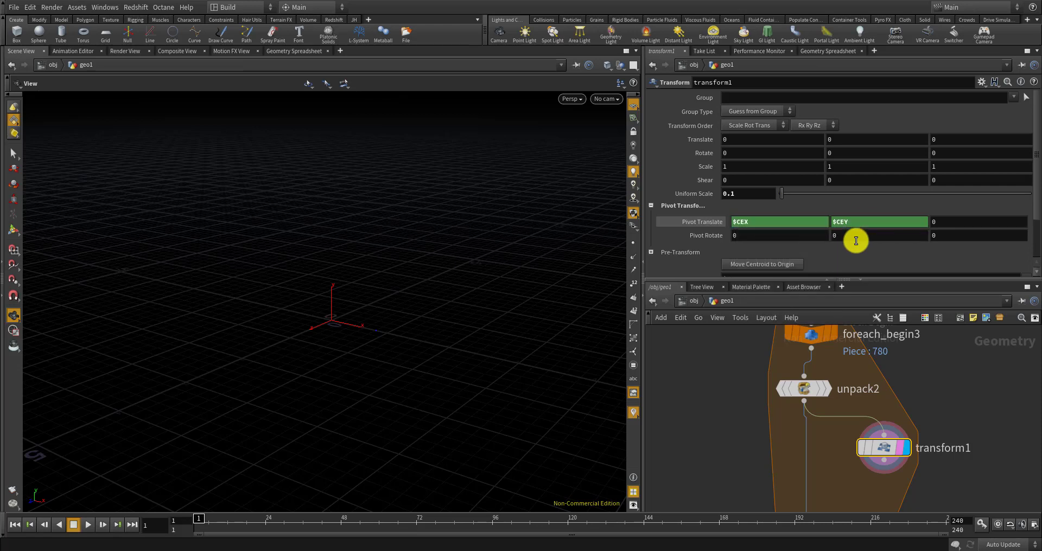
pyautogui.click(942, 218)
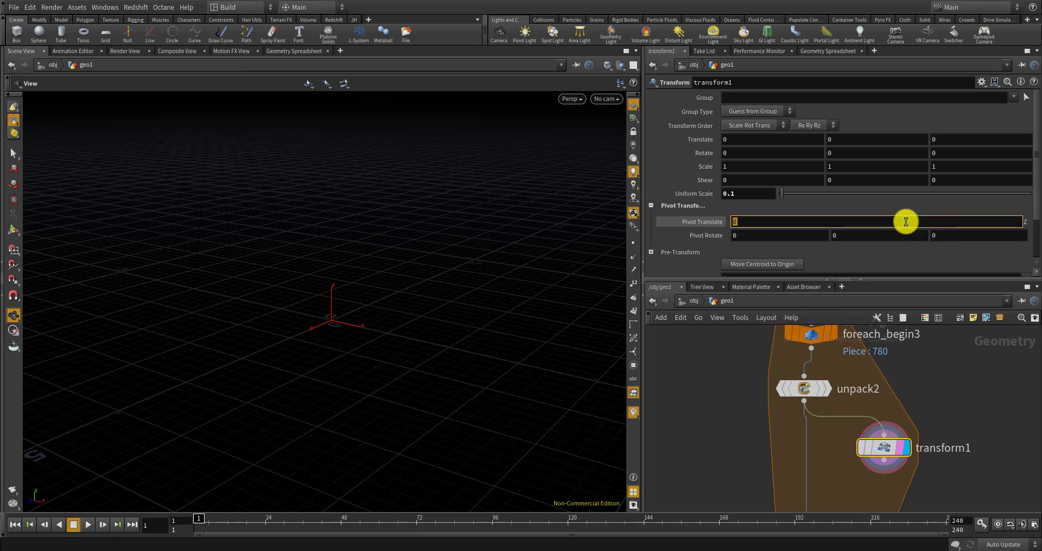
pyautogui.write('C')
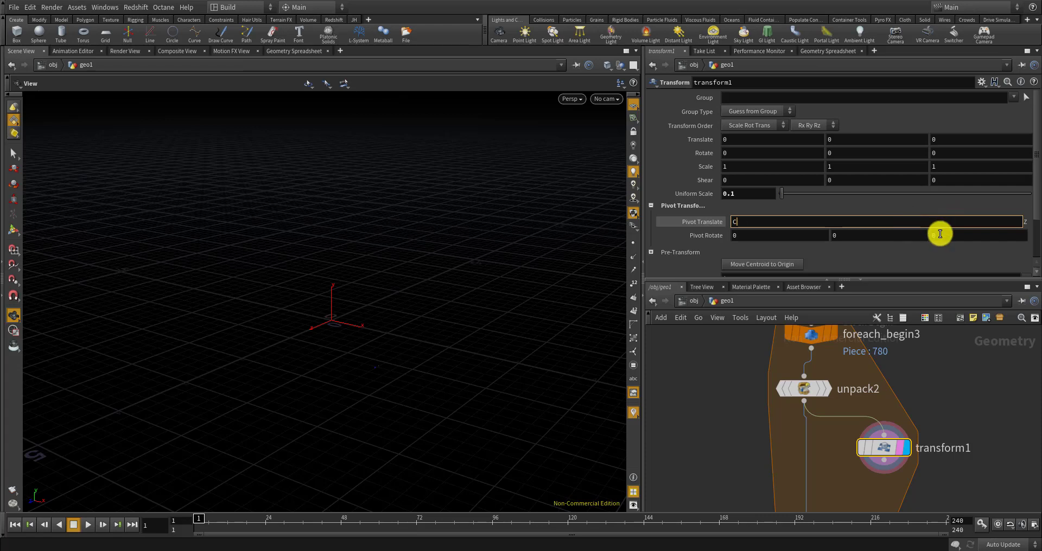
pyautogui.write('EZC')
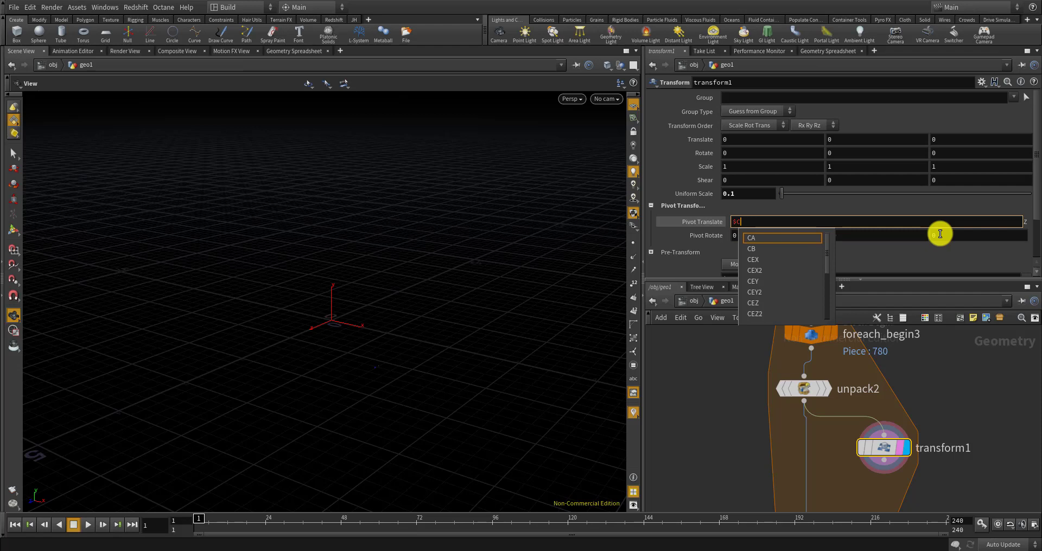
pyautogui.write('EX')
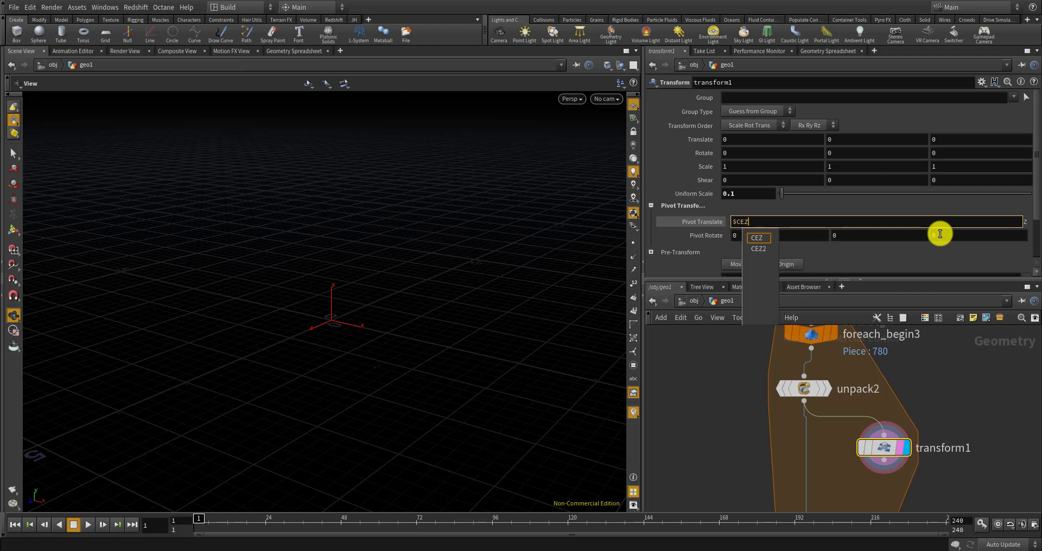
pyautogui.press('Return')
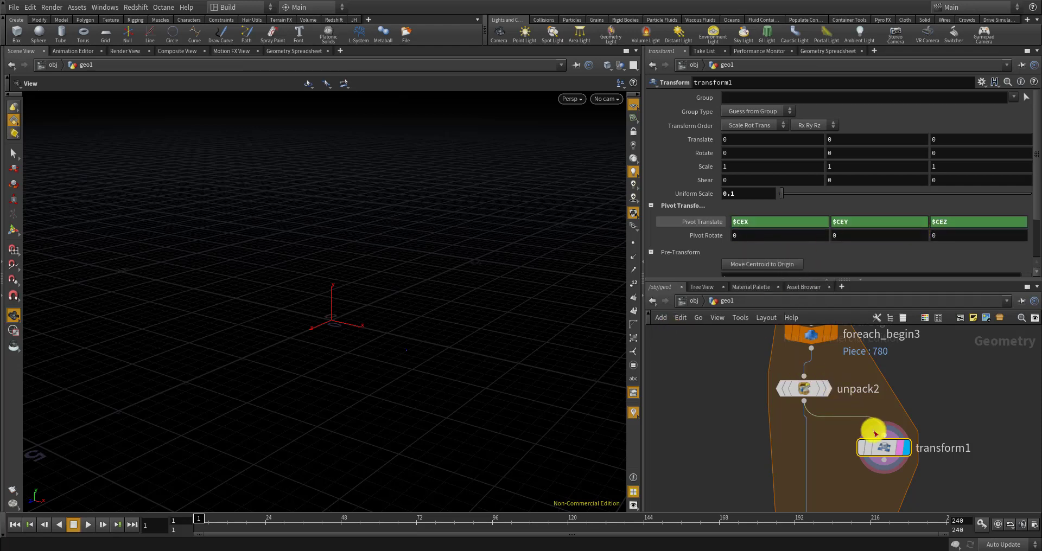
pyautogui.scroll(-6, 519, 324)
pyautogui.scroll(-4, 488, 315)
pyautogui.moveTo(477, 311); pyautogui.dragTo(406, 369, button='middle')
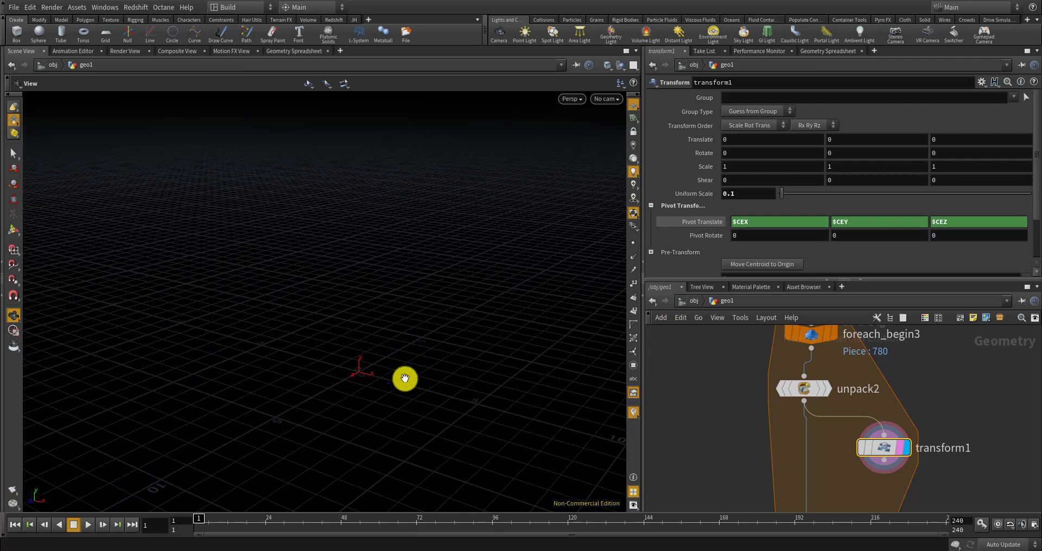
pyautogui.scroll(2, 409, 388)
pyautogui.scroll(-4, 410, 388)
pyautogui.scroll(-2, 411, 387)
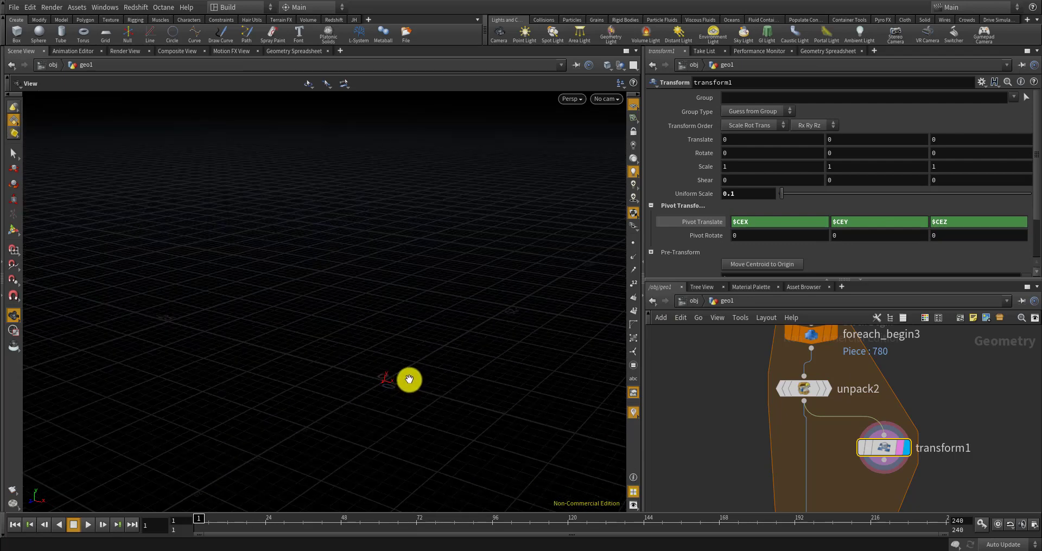
pyautogui.press('f')
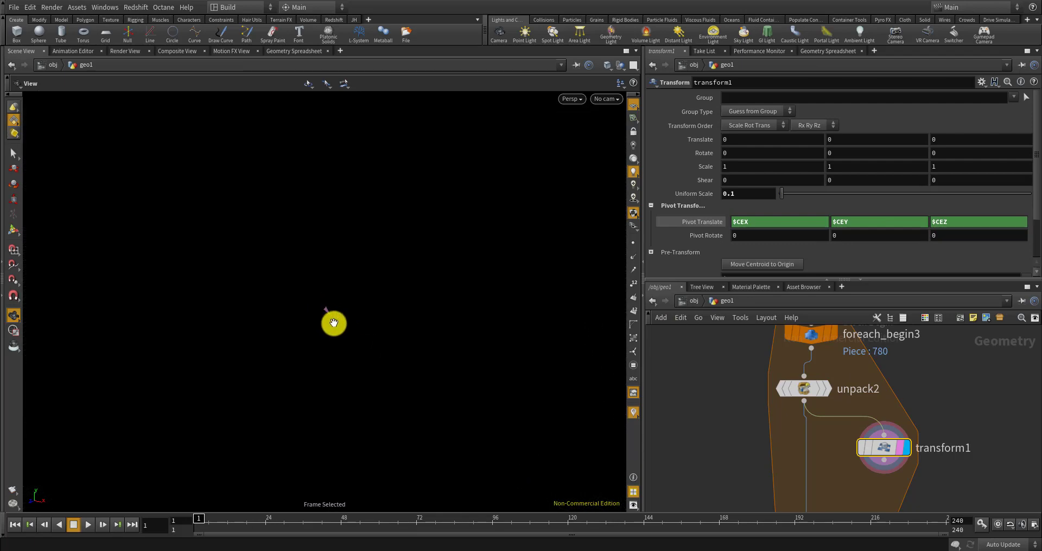
pyautogui.scroll(-6, 434, 359)
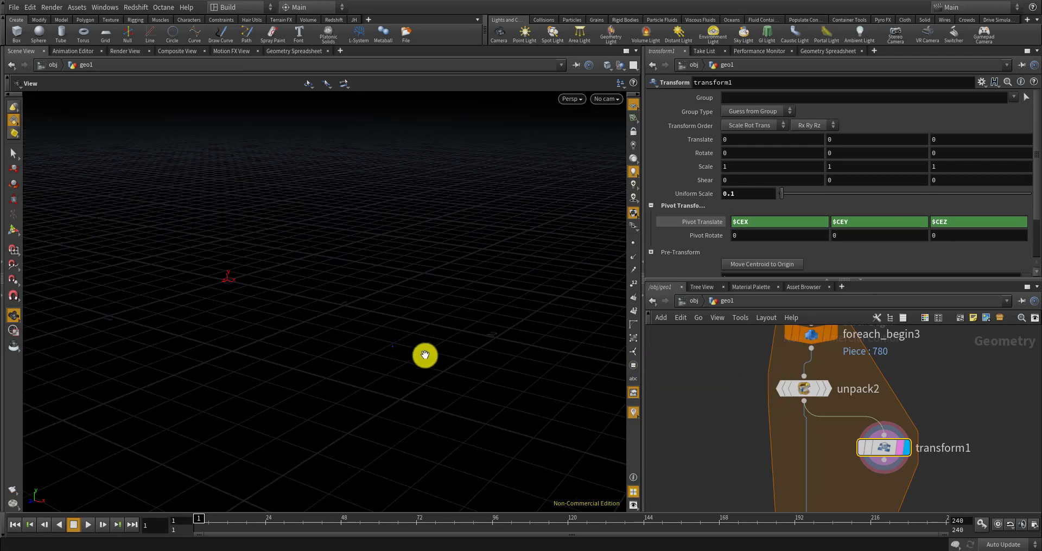
pyautogui.scroll(-5, 424, 356)
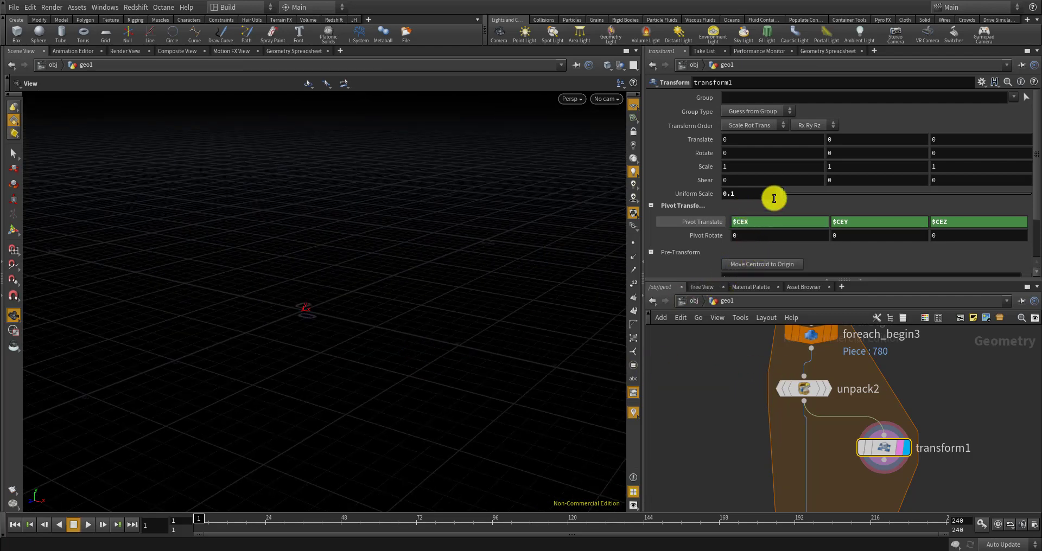
pyautogui.moveTo(862, 188); pyautogui.dragTo(1030, 193)
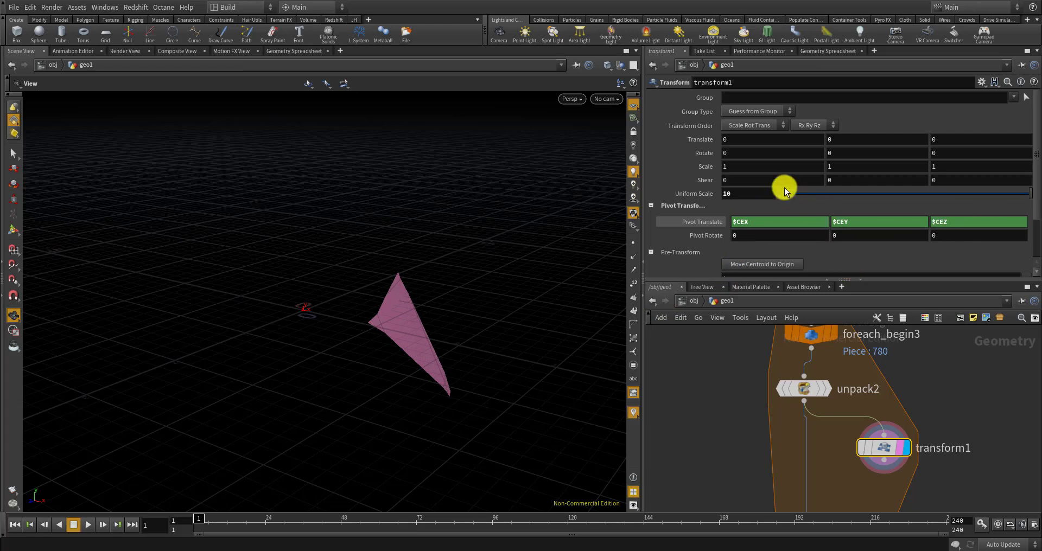
pyautogui.click(764, 197)
pyautogui.write('1')
pyautogui.press('Return')
pyautogui.moveTo(823, 389)
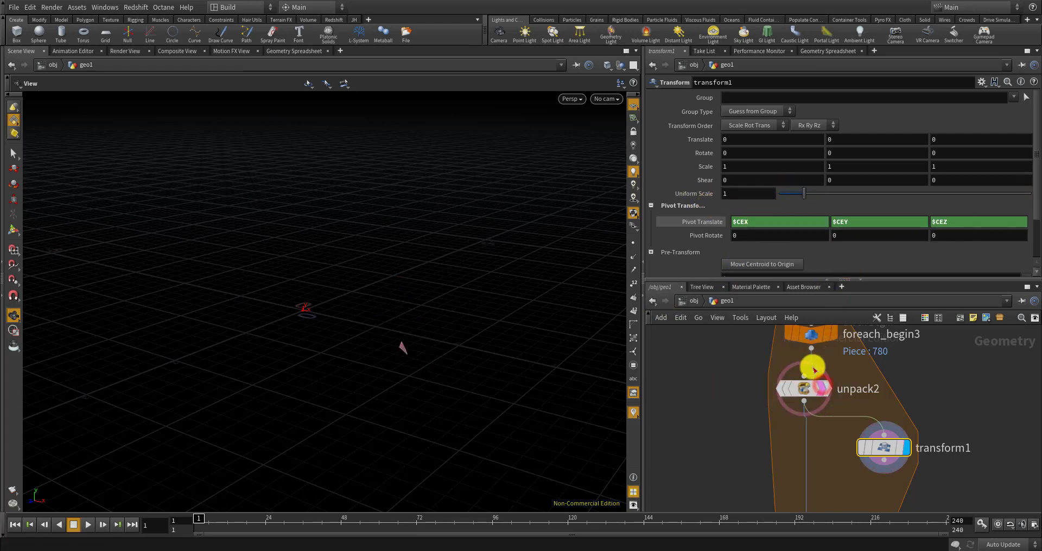
pyautogui.scroll(-3, 823, 369)
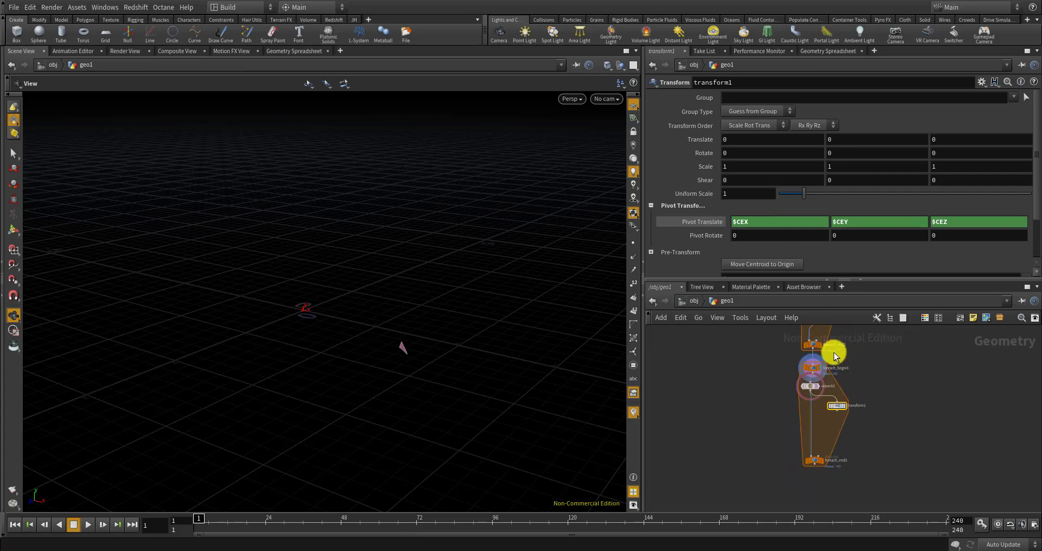
pyautogui.scroll(3, 812, 342)
pyautogui.scroll(10, 410, 375)
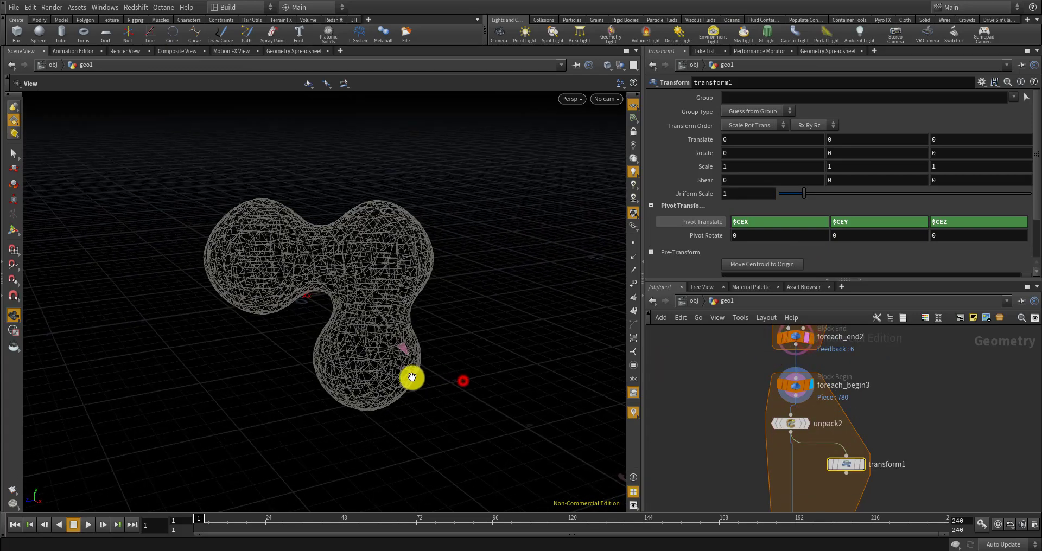
pyautogui.scroll(8, 403, 345)
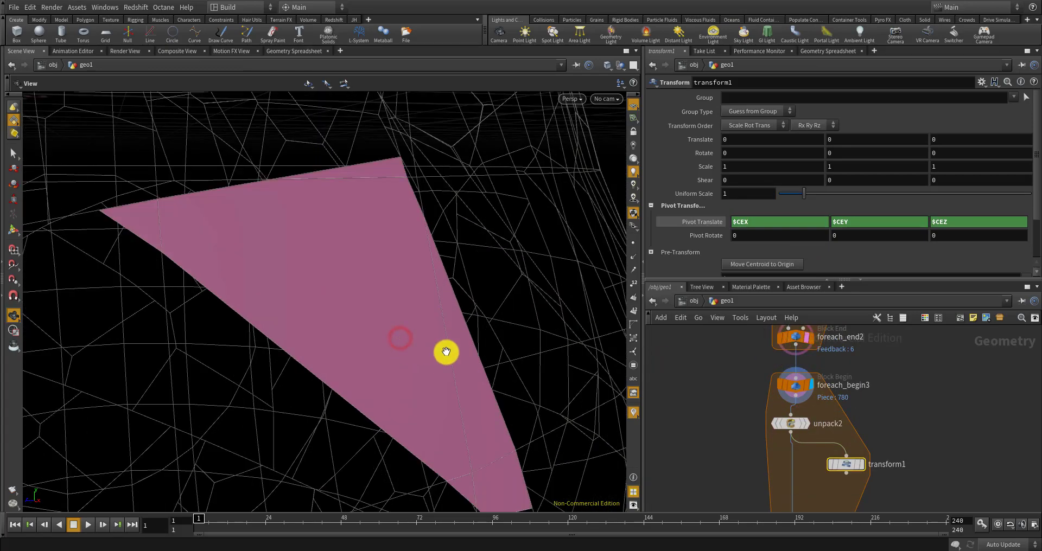
pyautogui.scroll(-7, 438, 350)
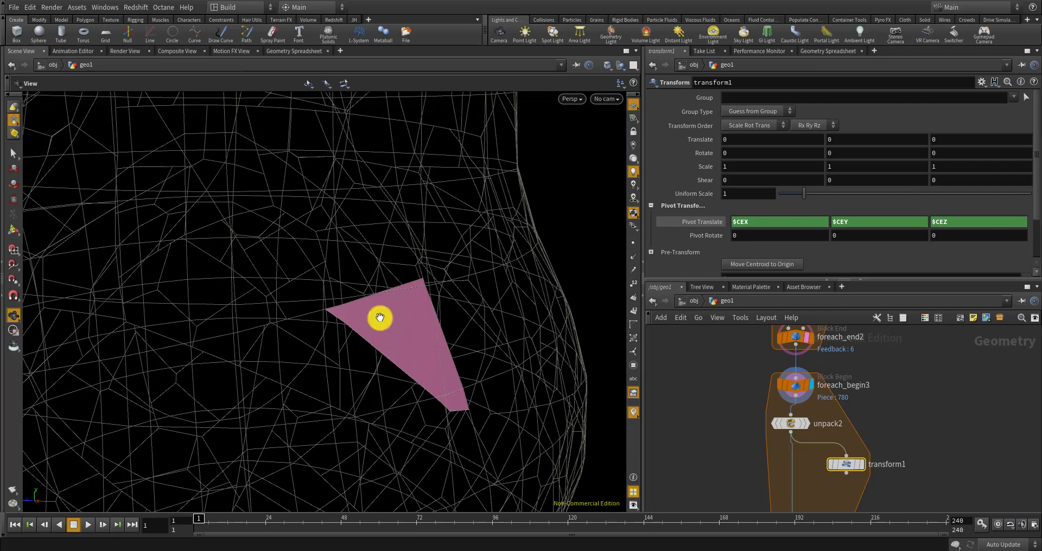
pyautogui.scroll(-4, 494, 352)
pyautogui.scroll(5, 825, 473)
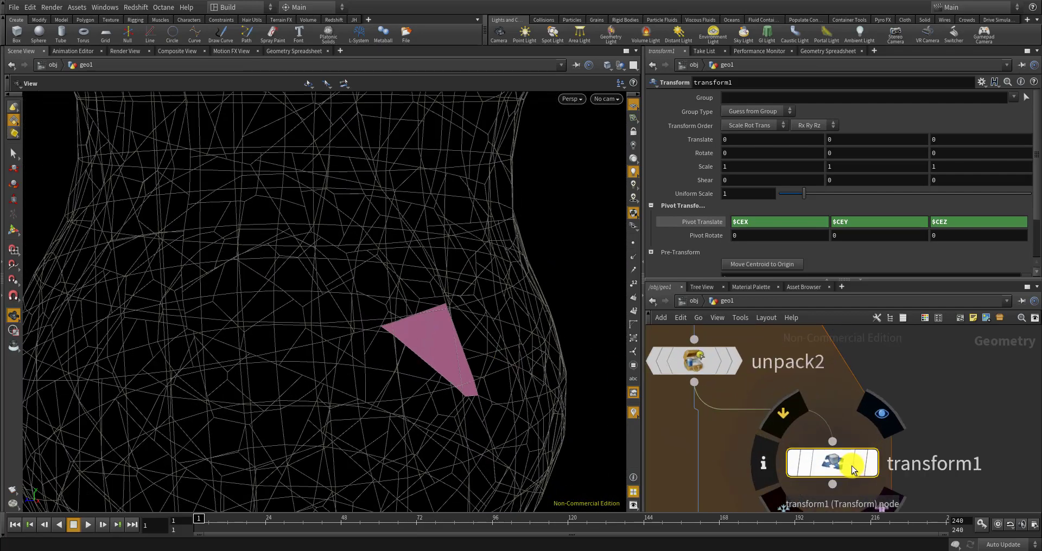
pyautogui.click(861, 463)
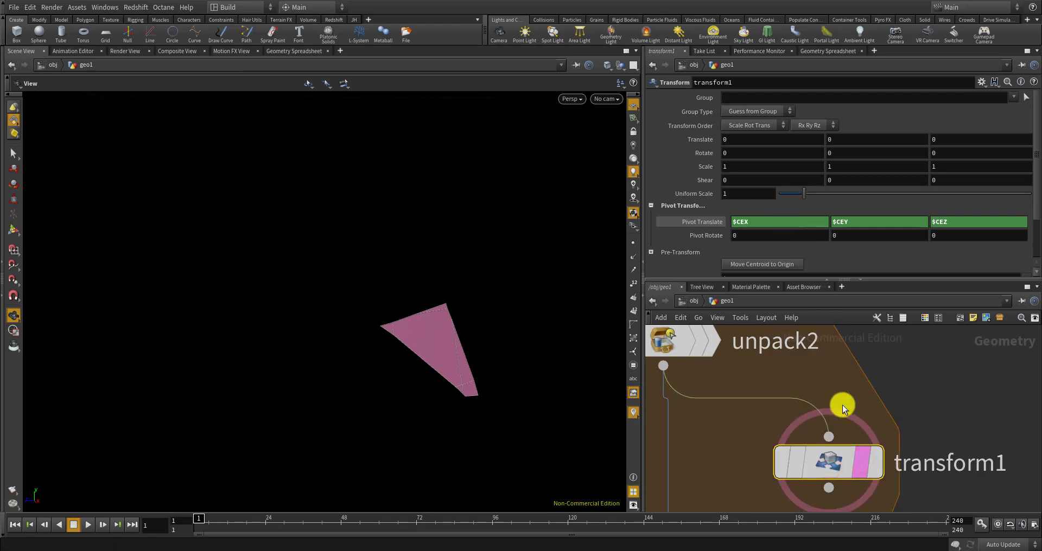
pyautogui.moveTo(801, 194)
pyautogui.mouseDown()
pyautogui.moveTo(773, 196)
pyautogui.moveTo(937, 177)
pyautogui.moveTo(784, 195)
pyautogui.mouseUp()
pyautogui.click(759, 196)
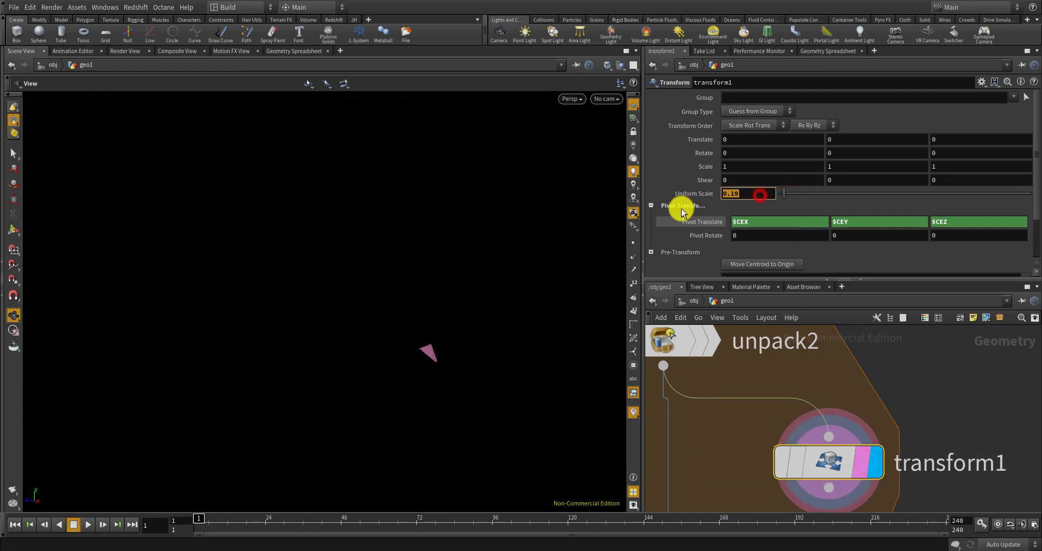
pyautogui.write('0.')
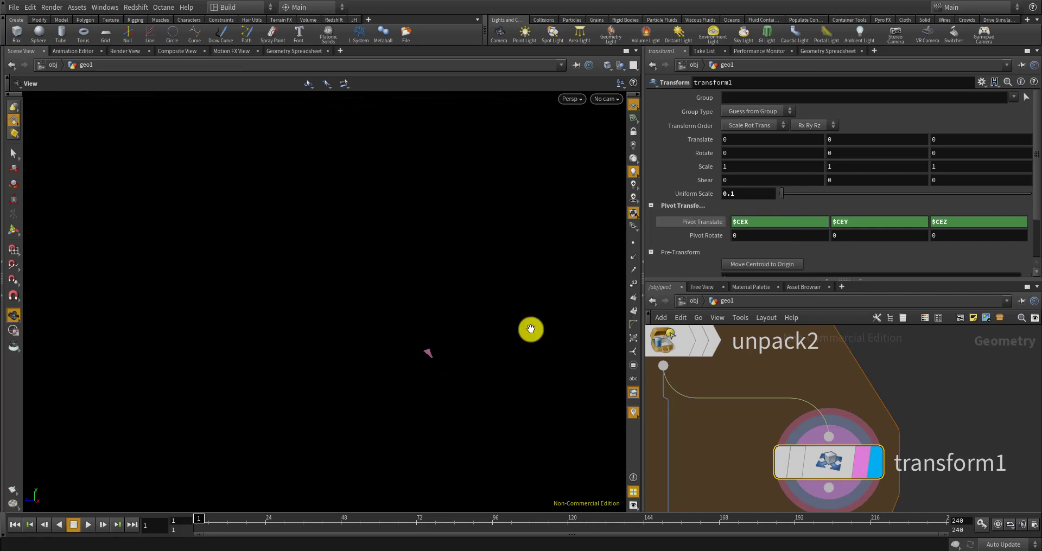
pyautogui.scroll(-10, 403, 313)
pyautogui.scroll(-2, 439, 281)
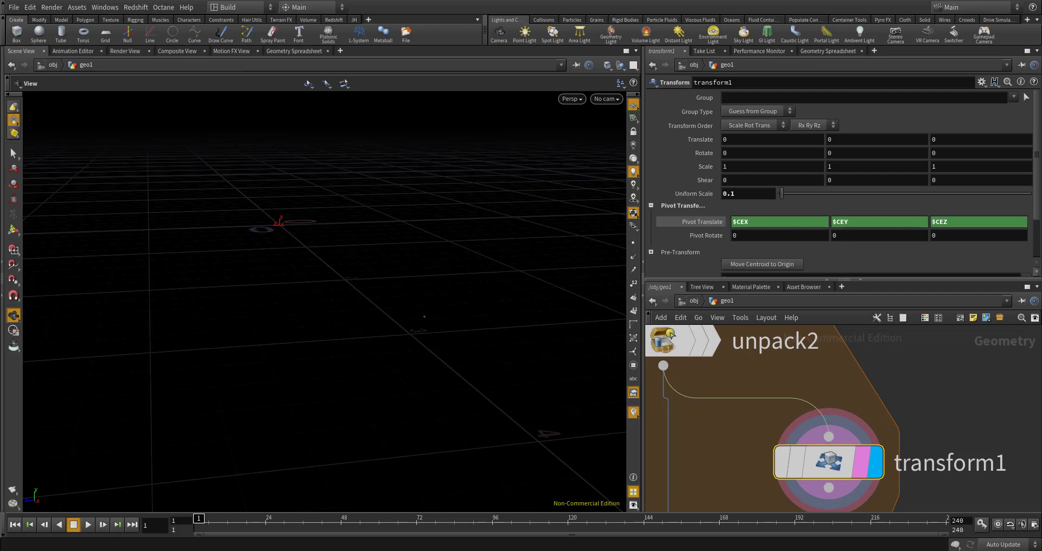
# Add a Point Wrangle node and place it below unpack2
pyautogui.scroll(-5, 854, 387)
pyautogui.press('Tab')
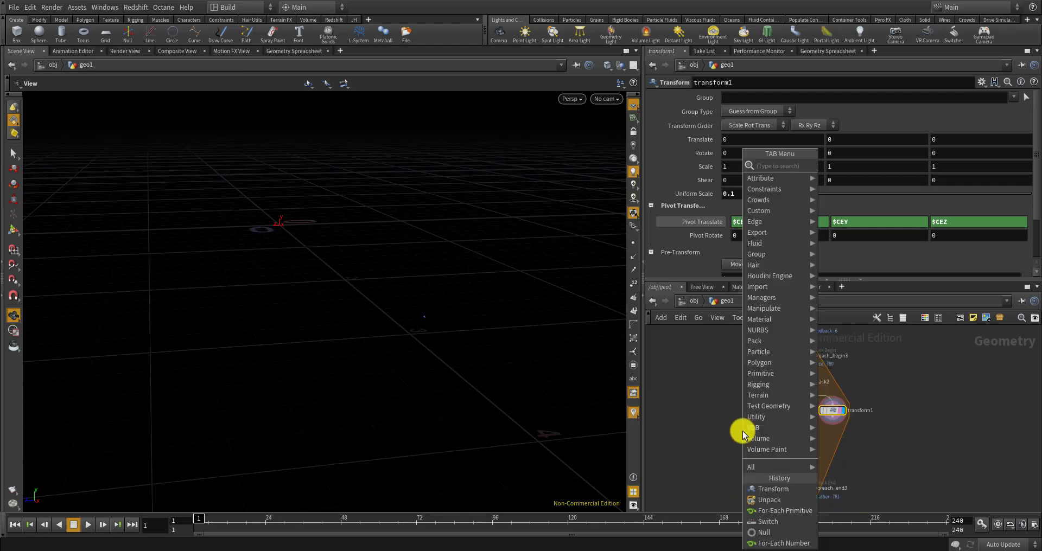
pyautogui.write('point')
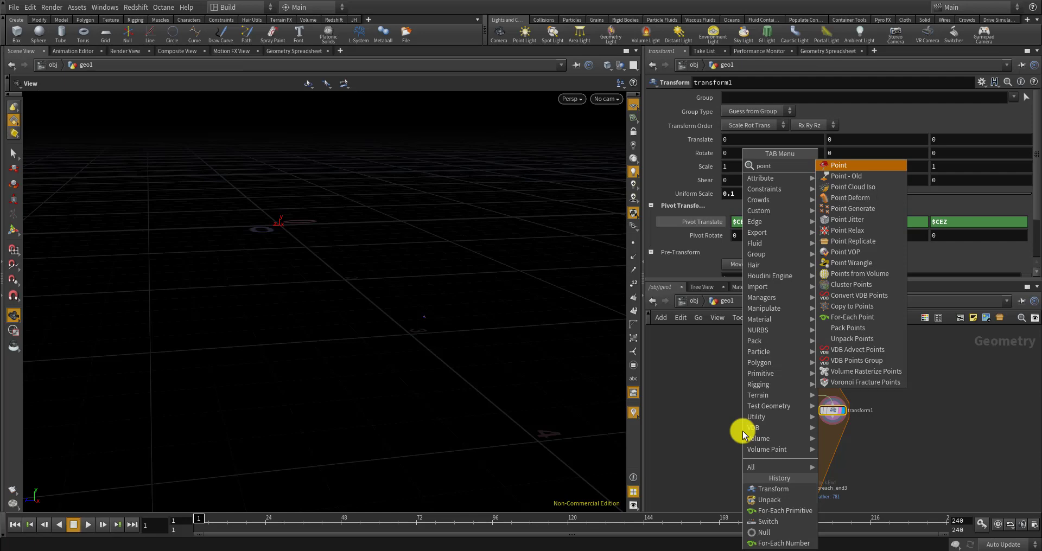
pyautogui.write(' ra')
pyautogui.press('BackSpace')
pyautogui.press('BackSpace')
pyautogui.press('BackSpace')
pyautogui.press('BackSpace')
pyautogui.press('BackSpace')
pyautogui.press('BackSpace')
pyautogui.press('BackSpace')
pyautogui.press('BackSpace')
pyautogui.write('o')
pyautogui.press('BackSpace')
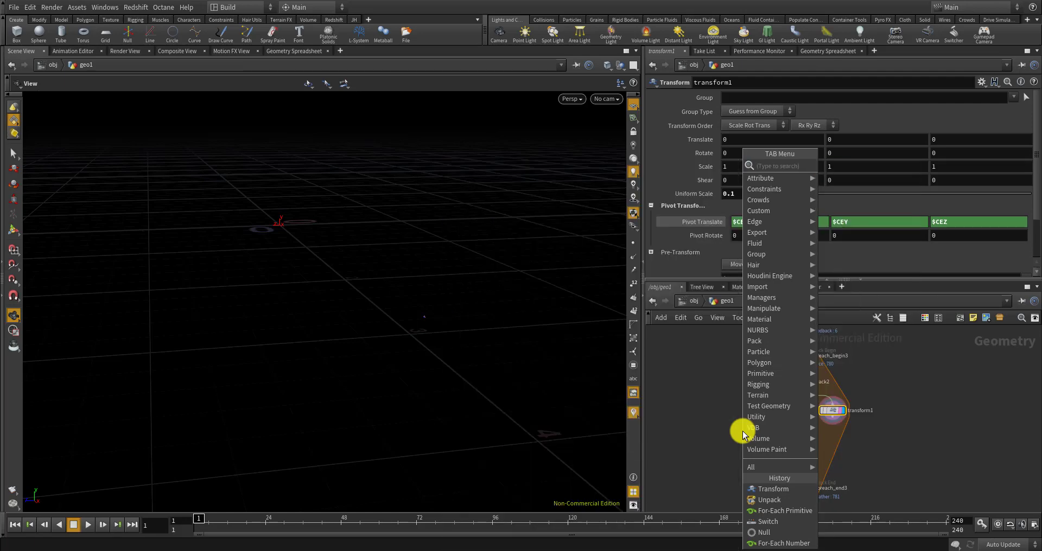
pyautogui.write('point wran')
pyautogui.press('Return')
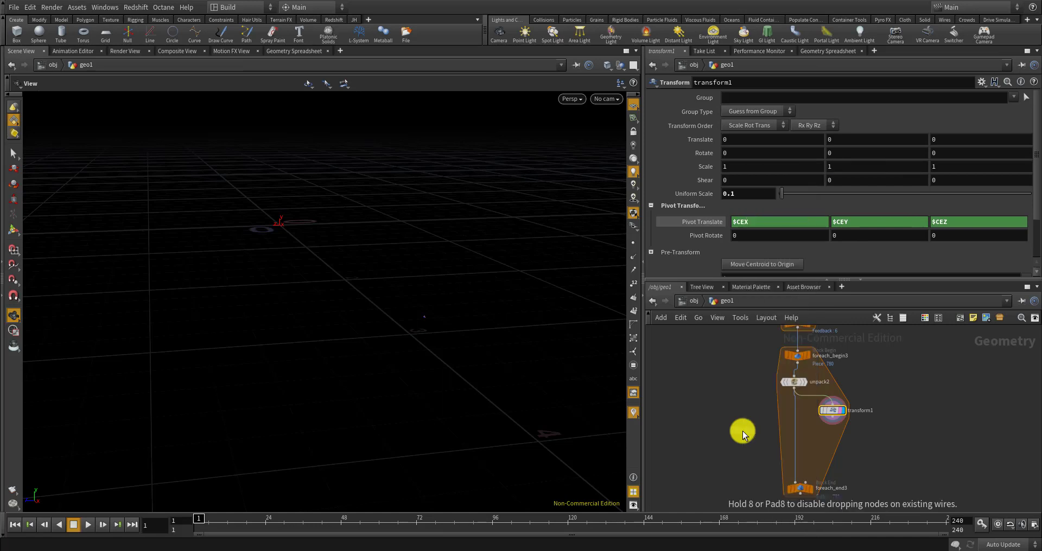
pyautogui.scroll(5, 775, 395)
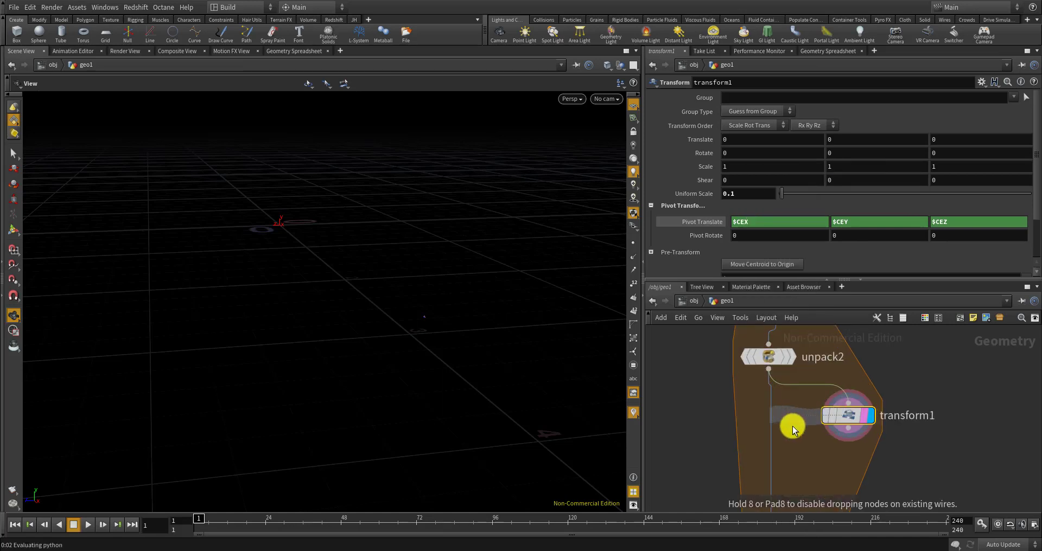
pyautogui.click(760, 421)
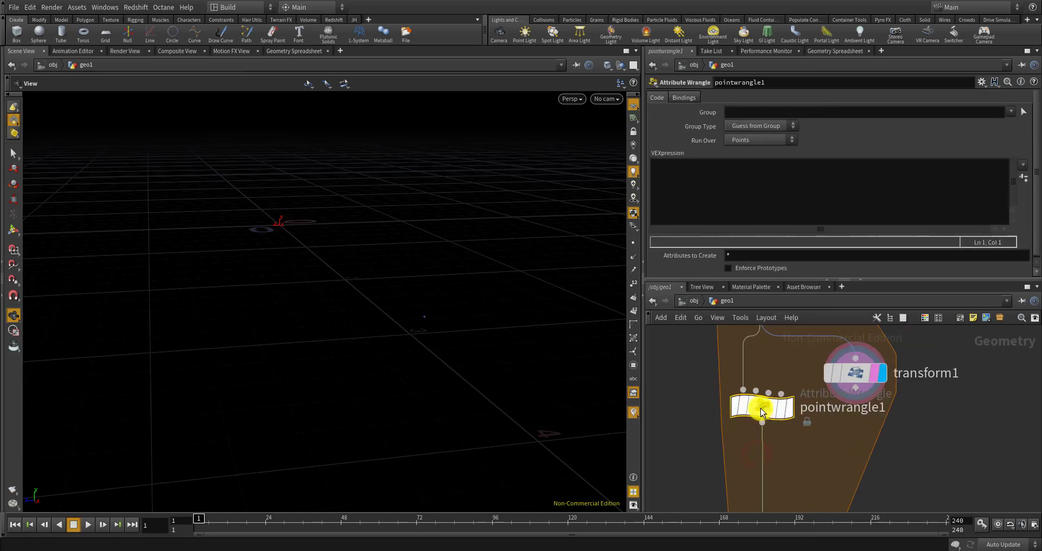
# Align unpack2 with the wrangle and wire transform1 into the wrangle's second input
pyautogui.scroll(-3, 765, 428)
pyautogui.scroll(2, 766, 418)
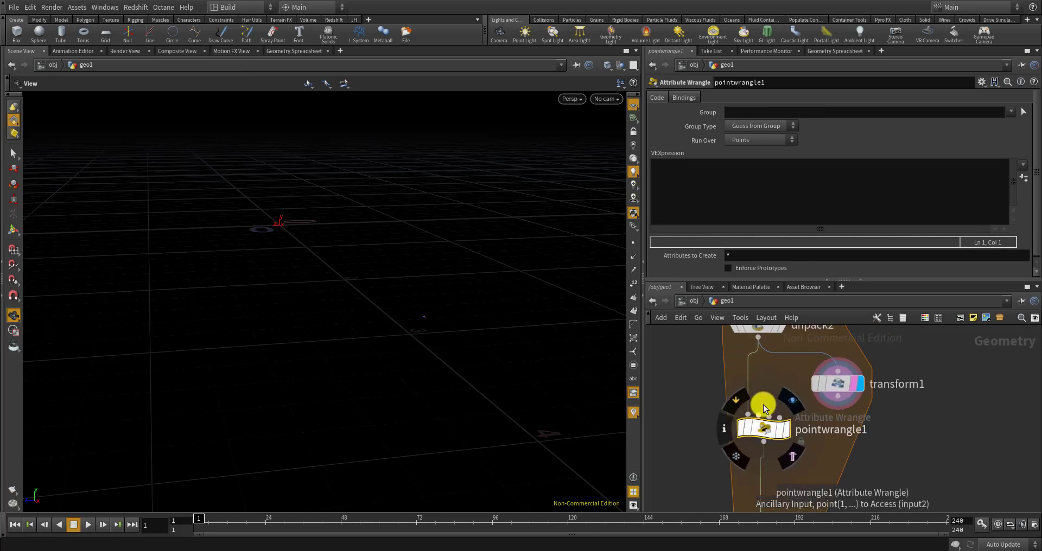
pyautogui.scroll(-2, 766, 407)
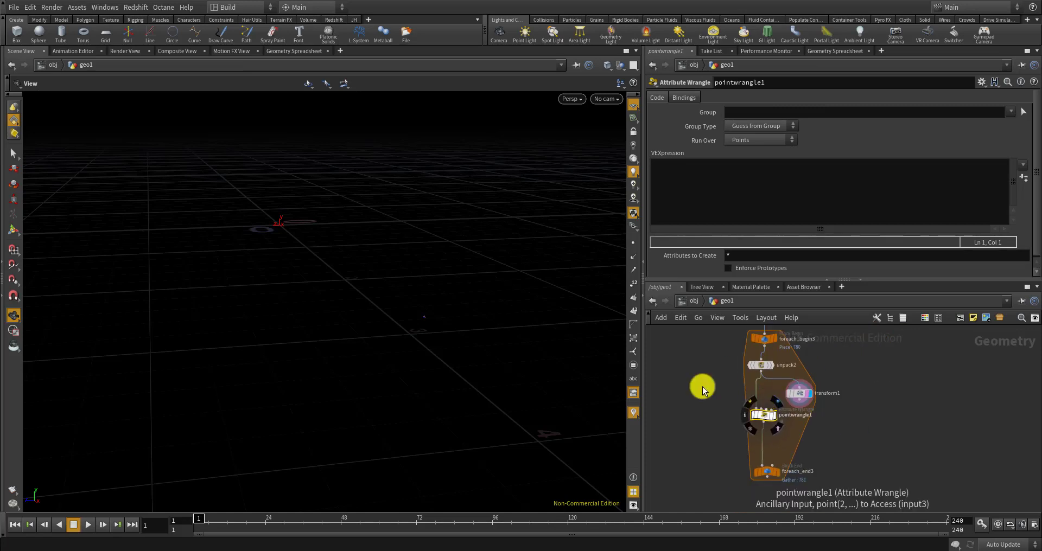
pyautogui.scroll(4, 740, 379)
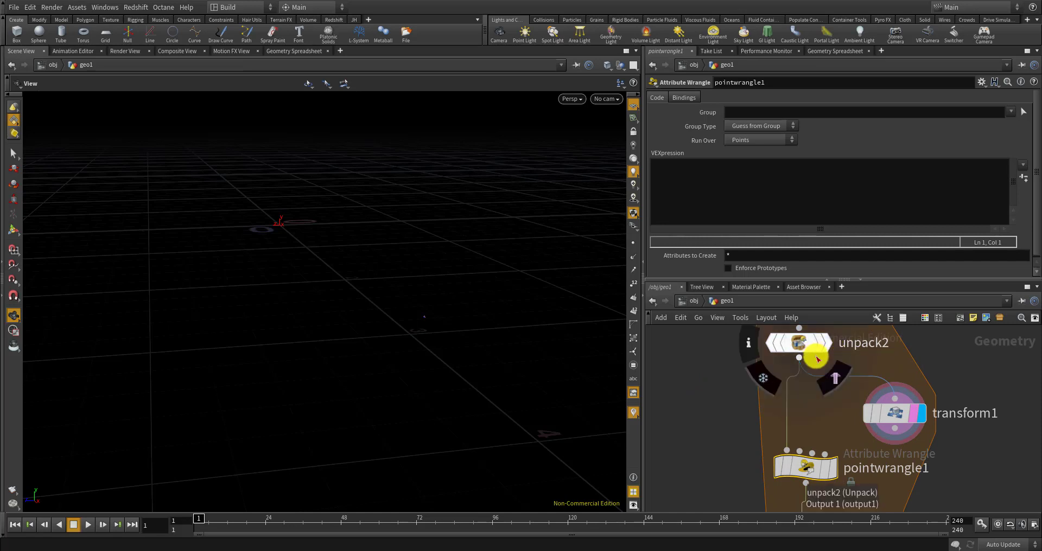
pyautogui.moveTo(802, 343); pyautogui.dragTo(809, 344)
pyautogui.click(895, 430)
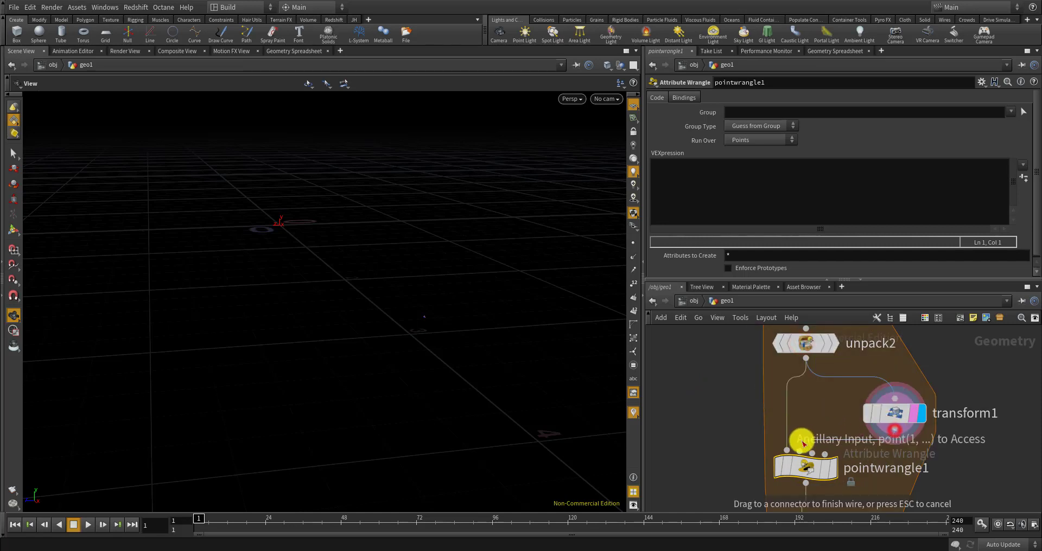
pyautogui.click(802, 454)
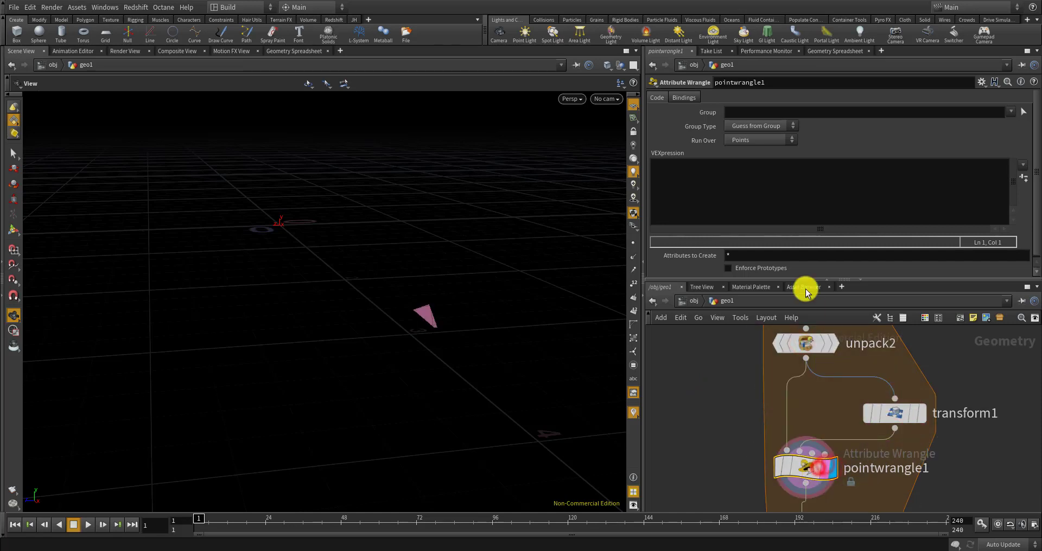
pyautogui.click(758, 176)
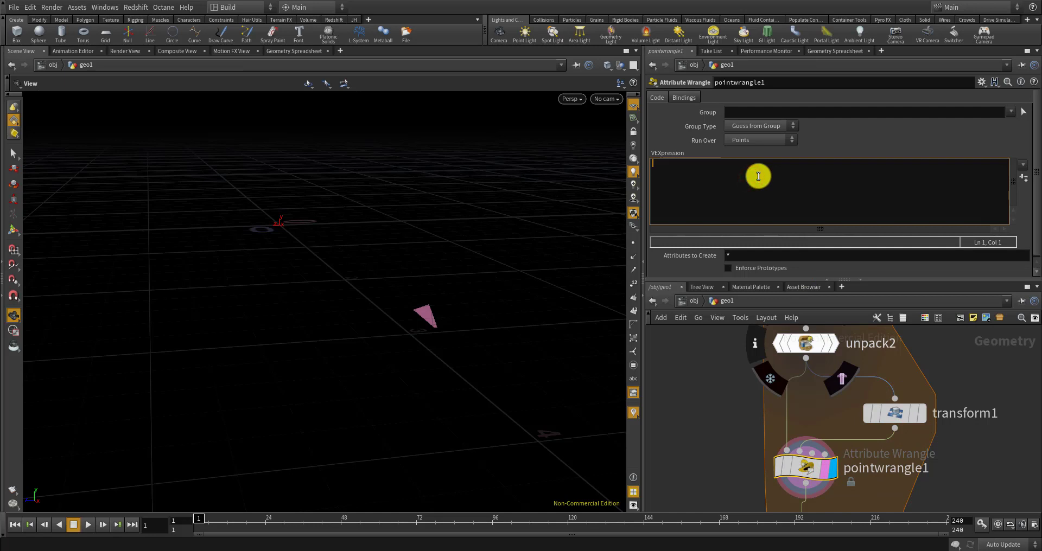
pyautogui.write('@N = normalize(point(1, "P", @ptnum));')
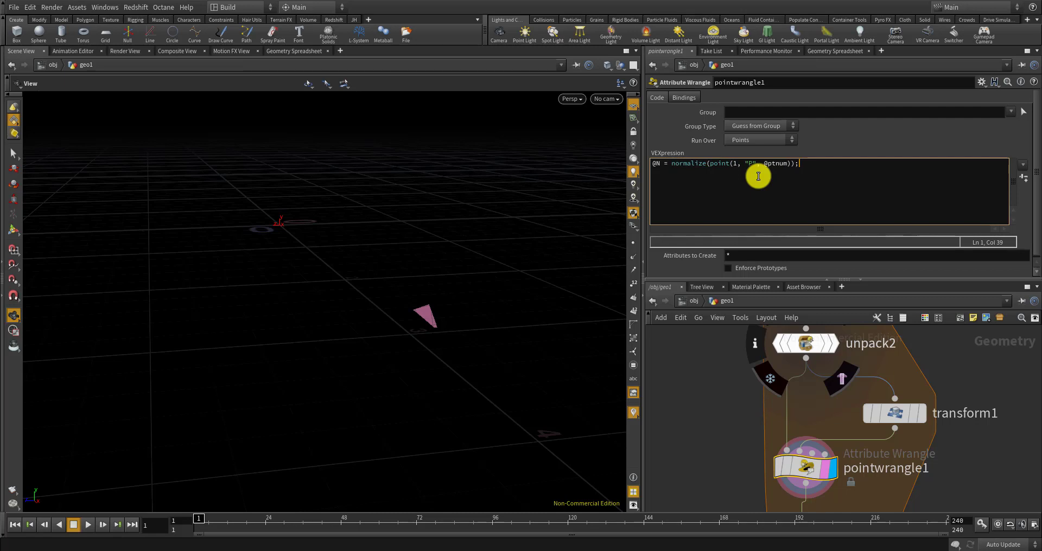
pyautogui.click(740, 391)
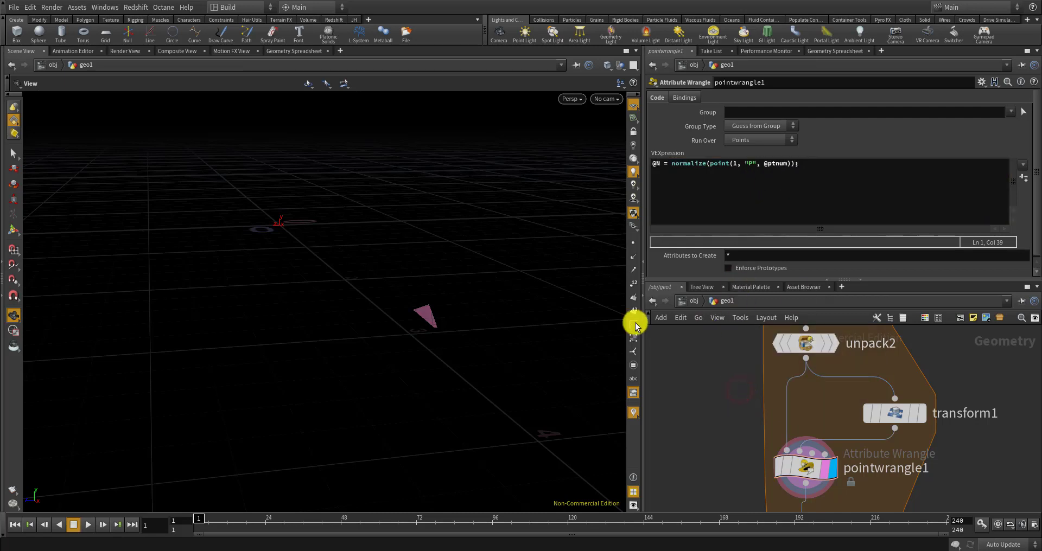
pyautogui.click(807, 474)
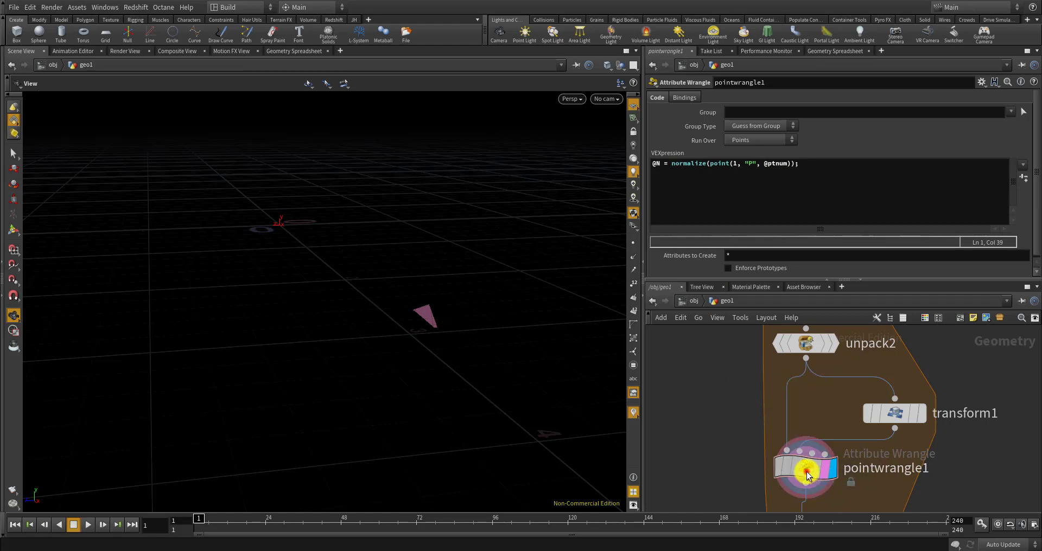
# Turn on point normal display and display foreach_end3's full fractured output
pyautogui.click(632, 257)
pyautogui.moveTo(489, 299)
pyautogui.mouseDown()
pyautogui.moveTo(467, 285)
pyautogui.moveTo(492, 303)
pyautogui.mouseUp()
pyautogui.scroll(-6, 740, 370)
pyautogui.moveTo(450, 332); pyautogui.dragTo(493, 345)
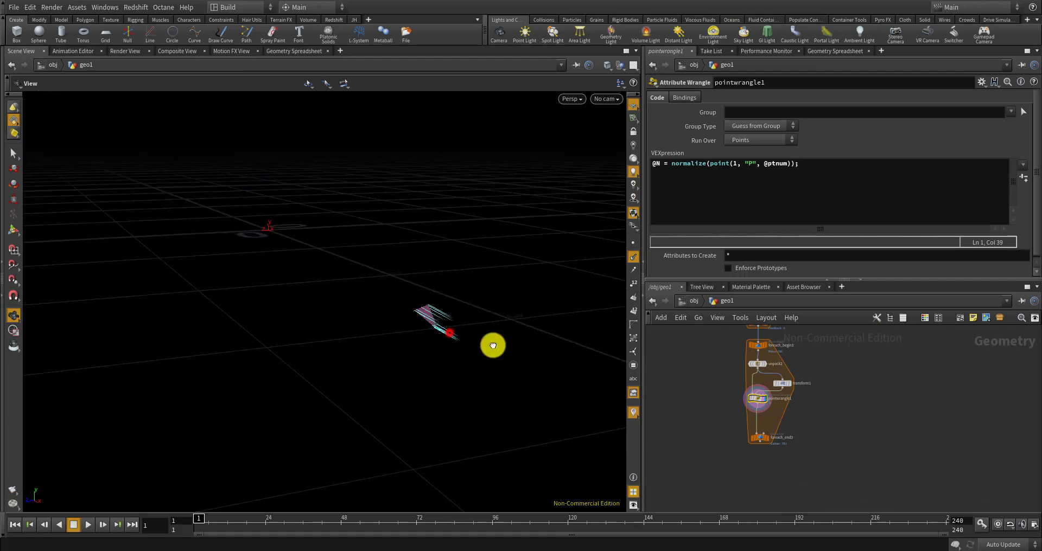
pyautogui.scroll(5, 754, 406)
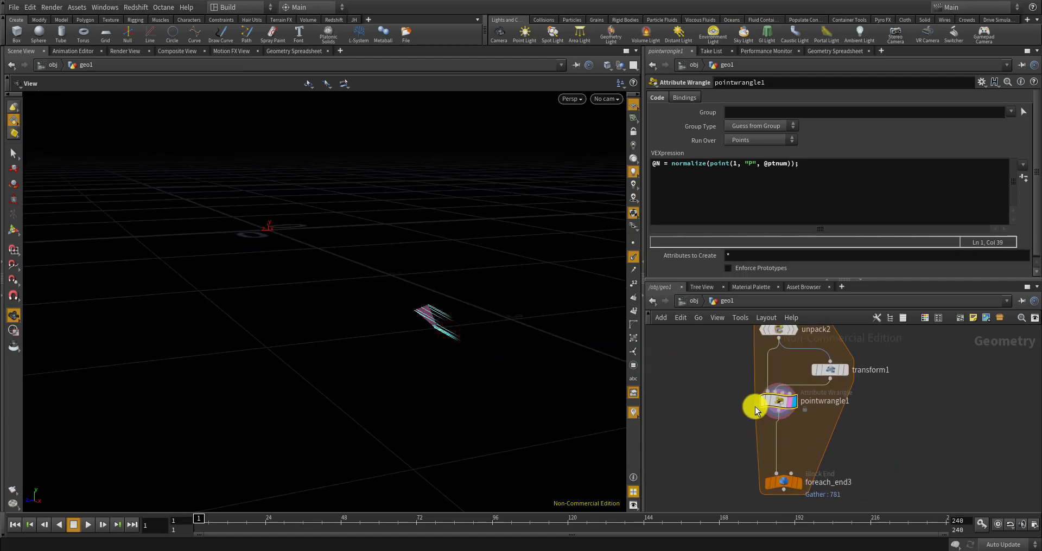
pyautogui.click(794, 483)
pyautogui.moveTo(526, 356); pyautogui.dragTo(412, 248)
pyautogui.scroll(5, 414, 209)
# Move transform1, pointwrangle1 and foreach_end3 lower in the network together
pyautogui.moveTo(512, 232); pyautogui.dragTo(415, 312)
pyautogui.scroll(-2, 730, 368)
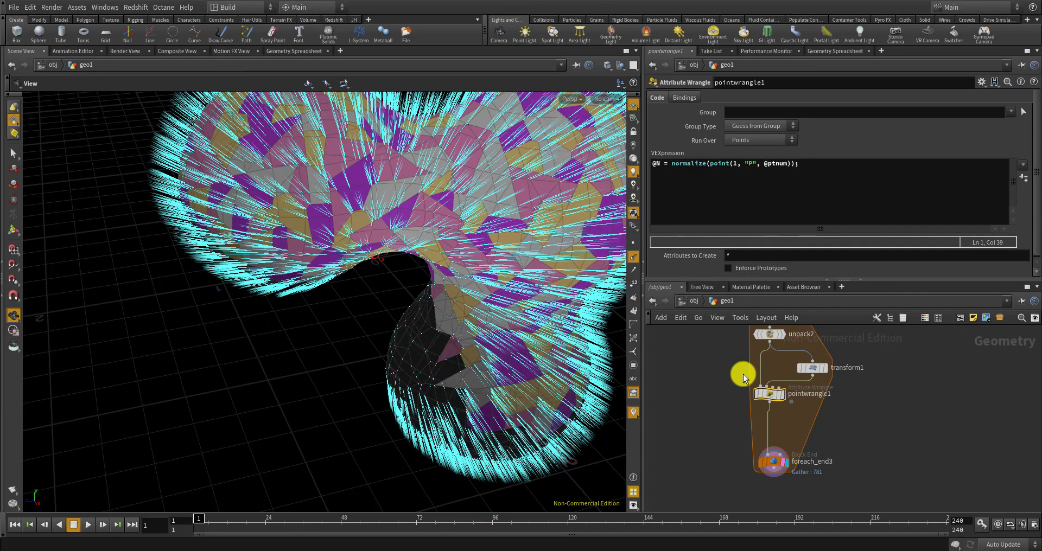
pyautogui.moveTo(704, 349); pyautogui.dragTo(856, 486)
pyautogui.moveTo(786, 396); pyautogui.dragTo(775, 427)
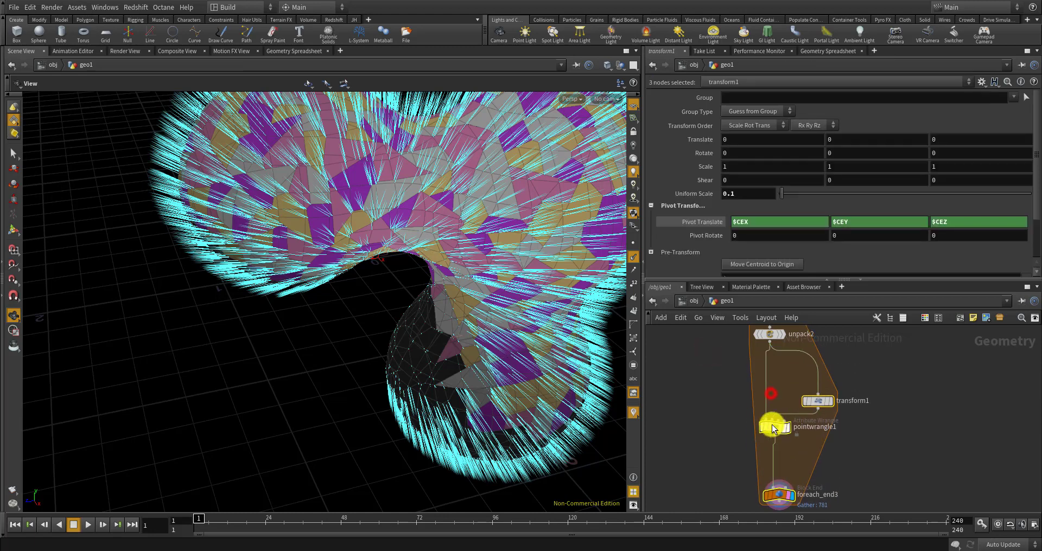
# Insert a Normal node on the unpack2–pointwrangle1 wire, adding normals to Points
pyautogui.press('Tab')
pyautogui.moveTo(702, 379)
pyautogui.write('norm')
pyautogui.press('Return')
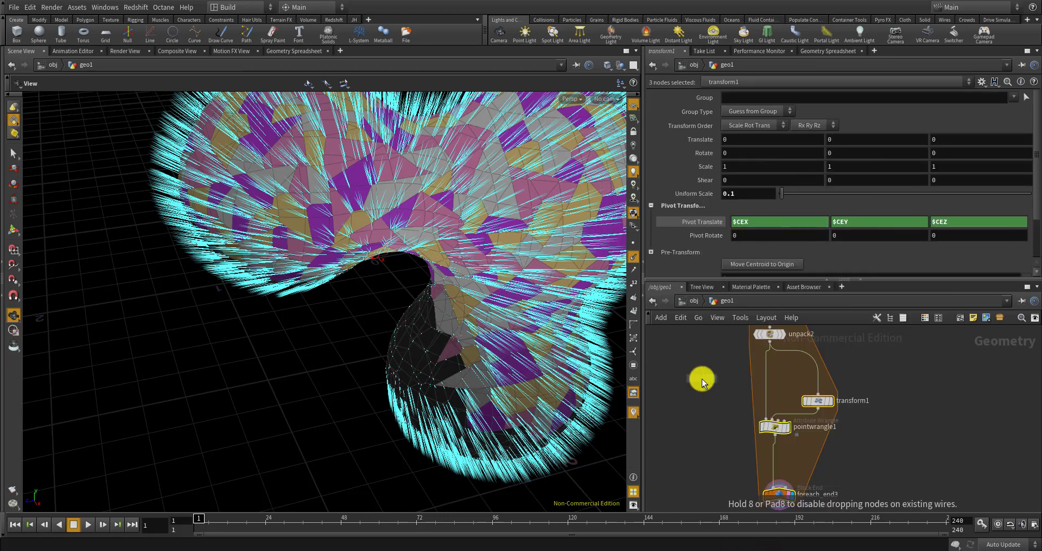
pyautogui.click(771, 365)
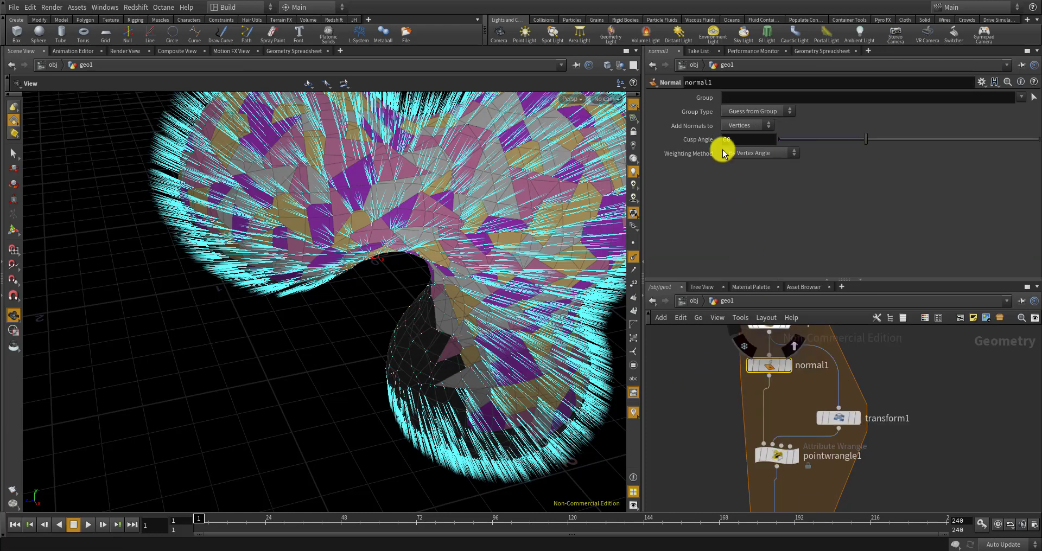
pyautogui.click(742, 125)
pyautogui.click(743, 136)
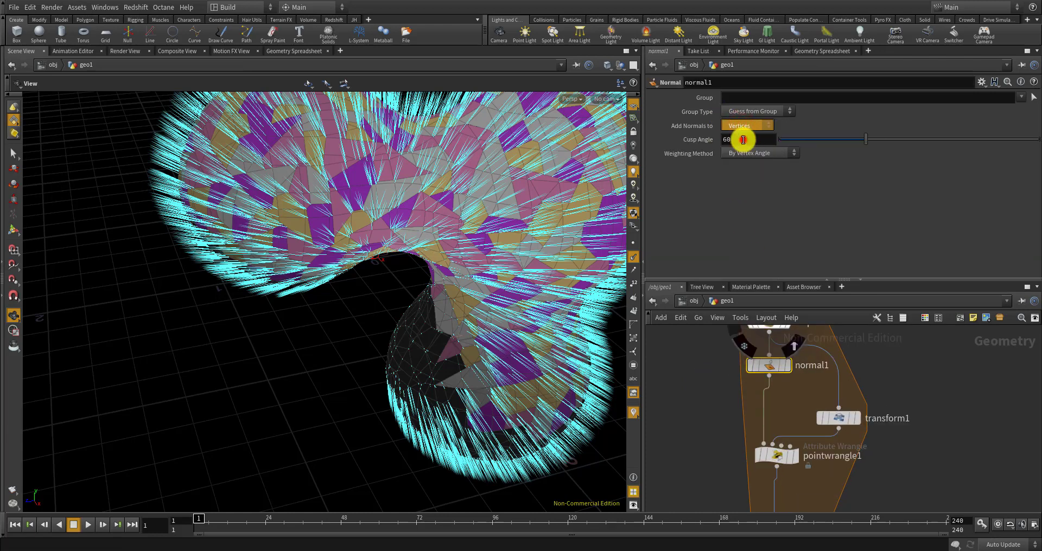
# Wire normal1's output into transform1
pyautogui.moveTo(770, 379); pyautogui.dragTo(769, 490)
pyautogui.scroll(-3, 769, 377)
pyautogui.moveTo(780, 429); pyautogui.dragTo(801, 428)
pyautogui.scroll(-3, 466, 232)
pyautogui.scroll(6, 507, 213)
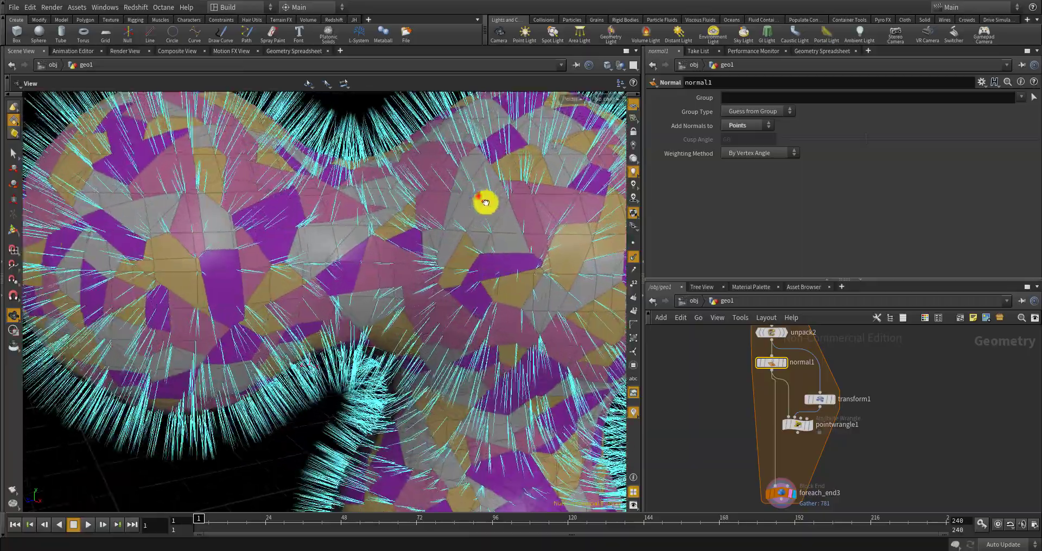
# Display normal1's single-piece output and orbit around it to inspect the normals
pyautogui.moveTo(485, 203); pyautogui.dragTo(476, 223)
pyautogui.scroll(6, 483, 204)
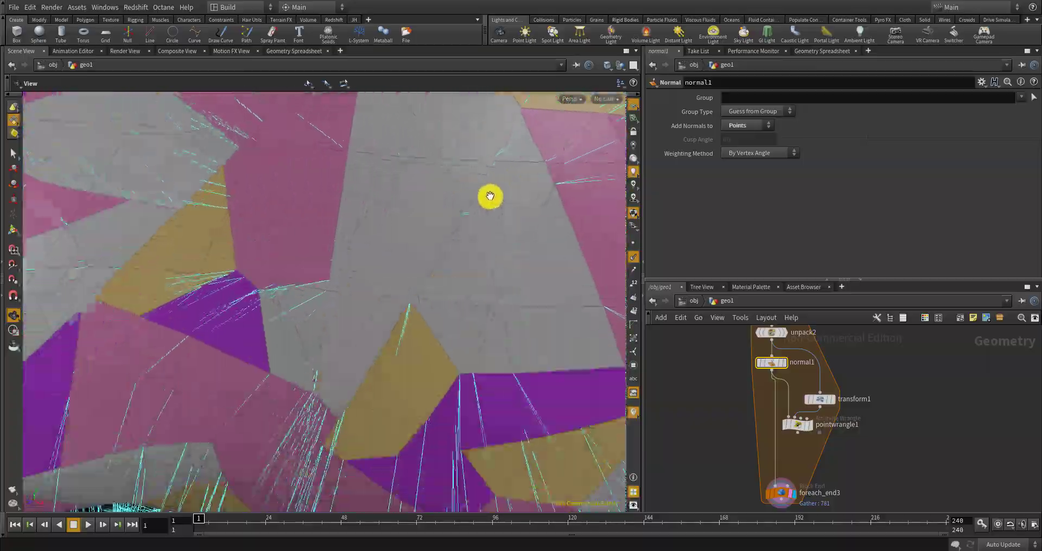
pyautogui.scroll(-4, 488, 195)
pyautogui.moveTo(480, 200)
pyautogui.mouseDown()
pyautogui.moveTo(491, 175)
pyautogui.moveTo(474, 172)
pyautogui.moveTo(489, 170)
pyautogui.moveTo(478, 185)
pyautogui.mouseUp()
pyautogui.scroll(3, 802, 413)
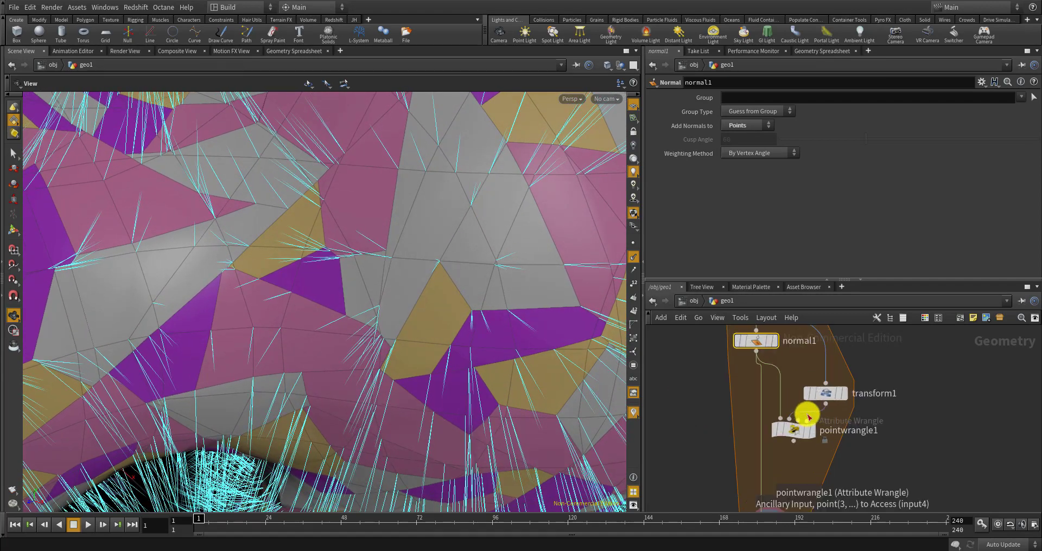
pyautogui.scroll(-4, 765, 364)
pyautogui.scroll(2, 767, 347)
pyautogui.click(767, 342)
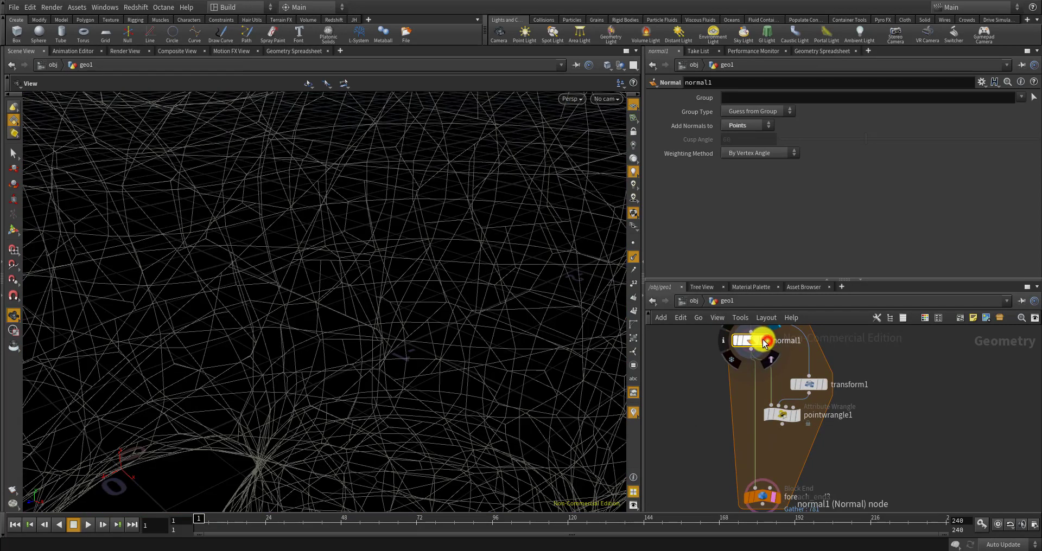
pyautogui.scroll(-5, 411, 321)
pyautogui.moveTo(409, 327); pyautogui.dragTo(424, 288)
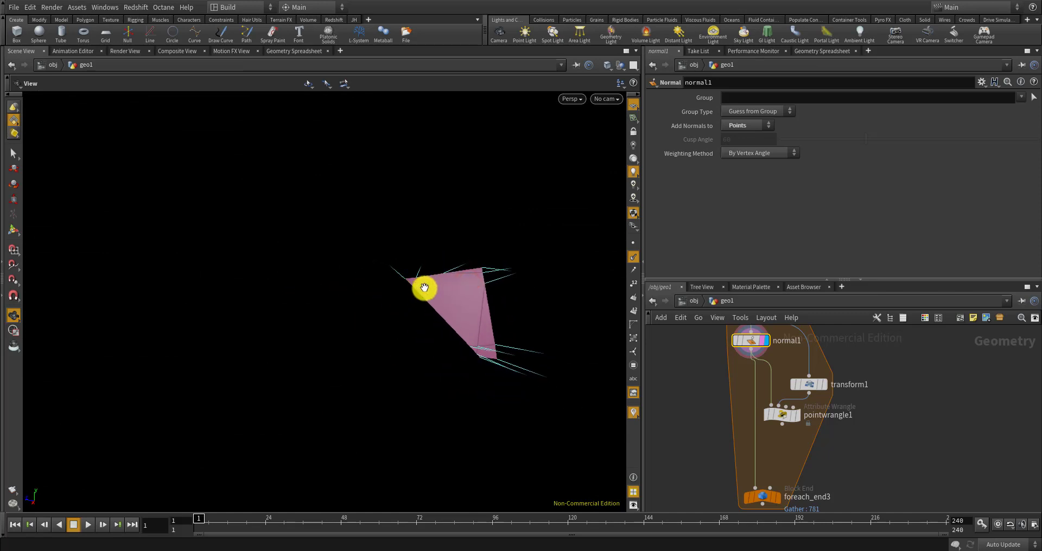
# Orbit around the single piece to inspect its normals
pyautogui.moveTo(491, 314); pyautogui.dragTo(373, 290)
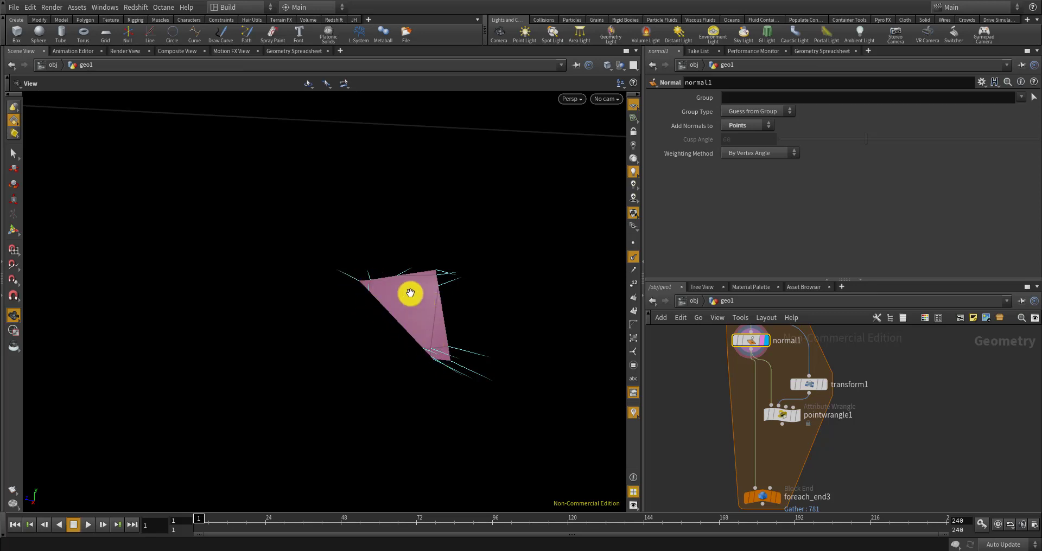
pyautogui.scroll(1, 809, 418)
pyautogui.moveTo(808, 417)
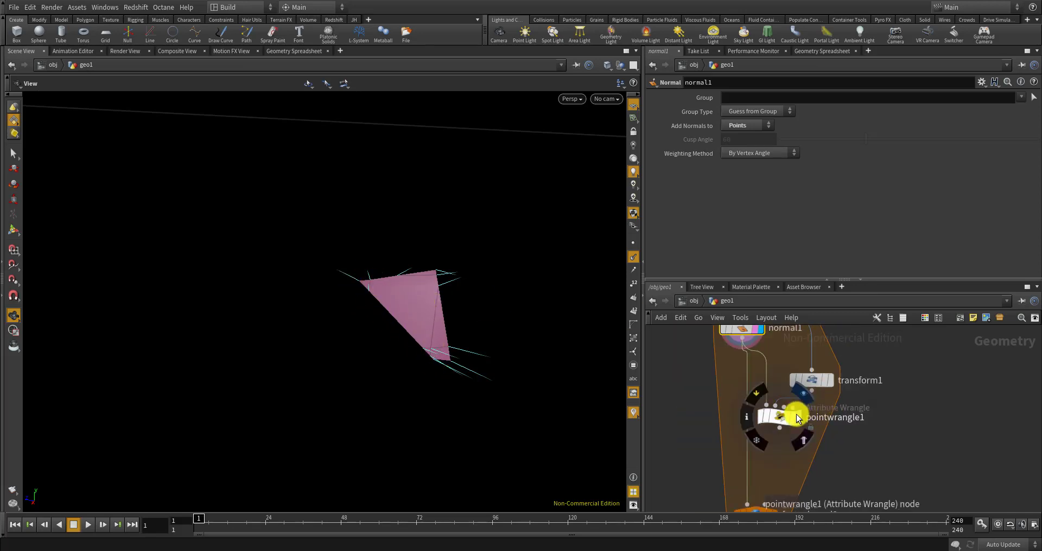
pyautogui.moveTo(466, 357); pyautogui.dragTo(417, 295)
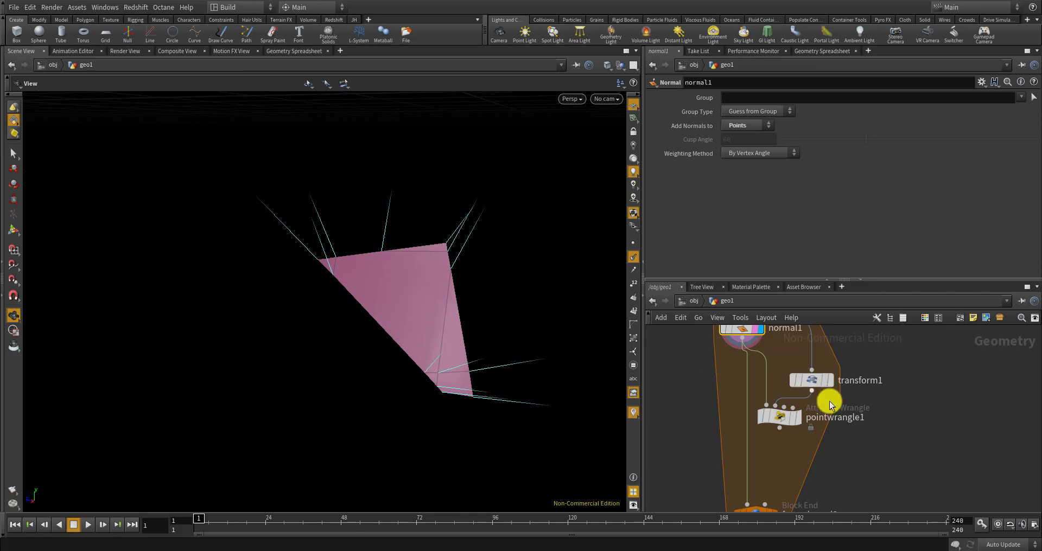
pyautogui.moveTo(784, 422)
pyautogui.scroll(2, 784, 422)
# Open pointwrangle1's VEX code and bring up the getbbox_center help page
pyautogui.click(782, 423)
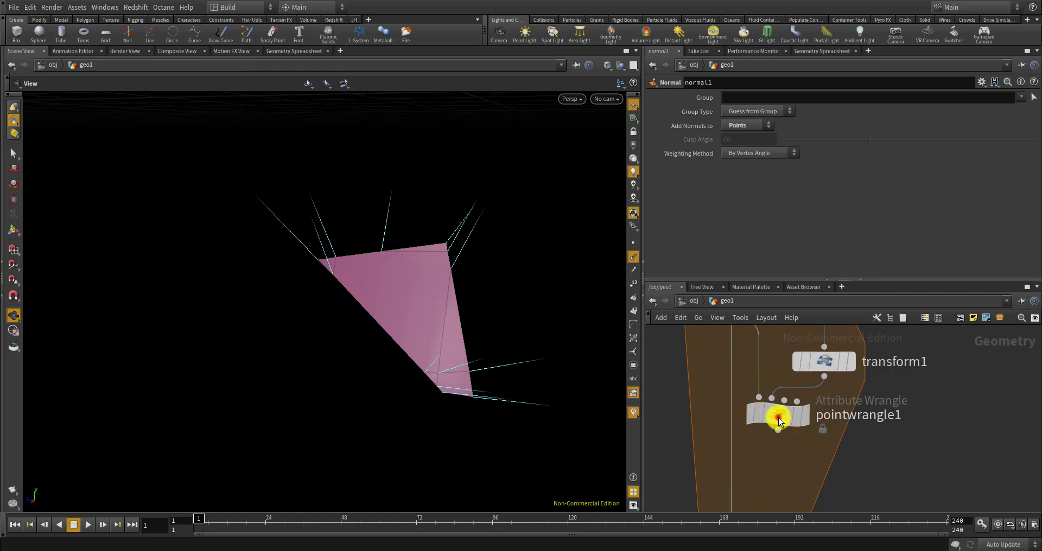
pyautogui.click(834, 168)
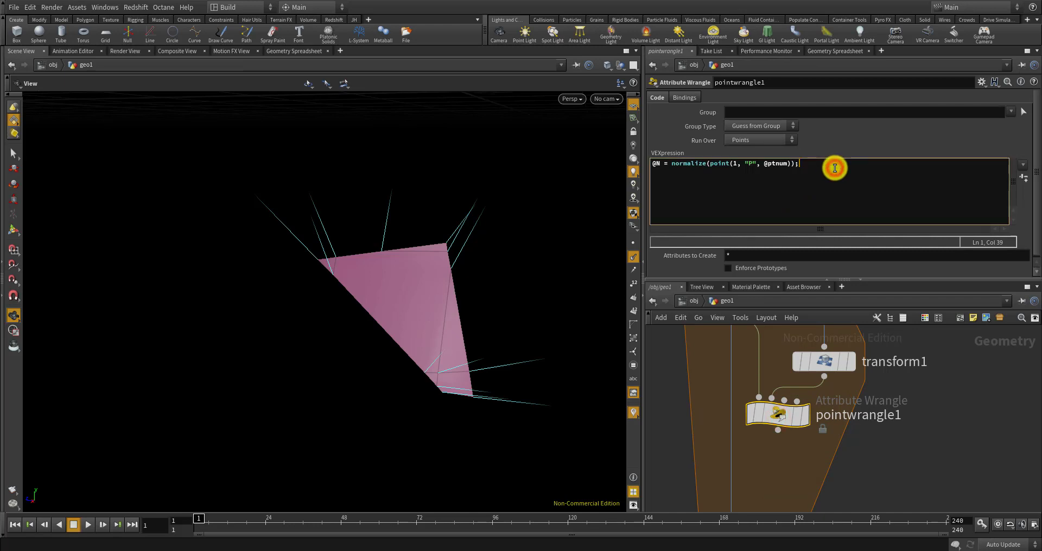
pyautogui.press('Return')
pyautogui.write('cen')
pyautogui.press('BackSpace')
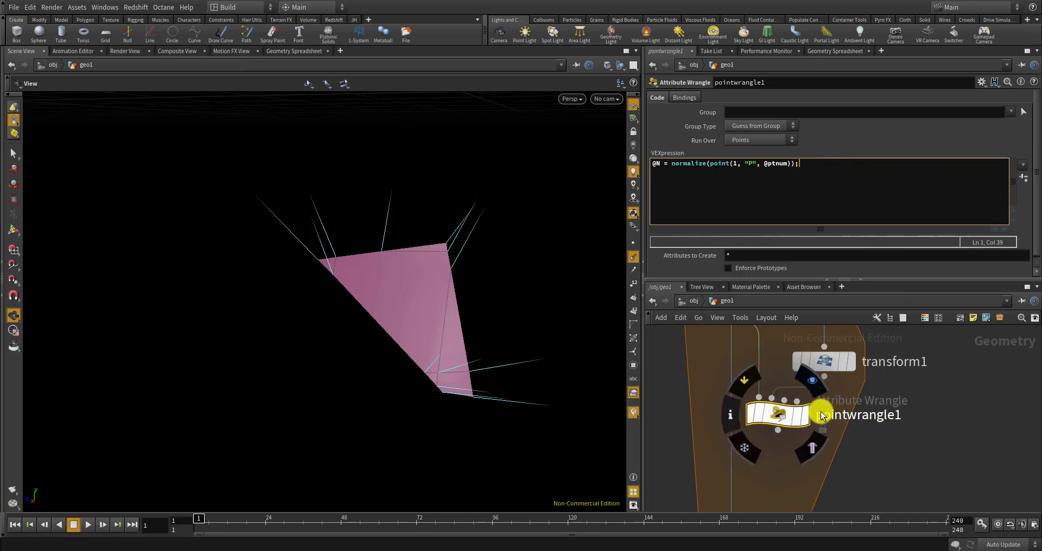
pyautogui.hotkey('alt', 'Tab')
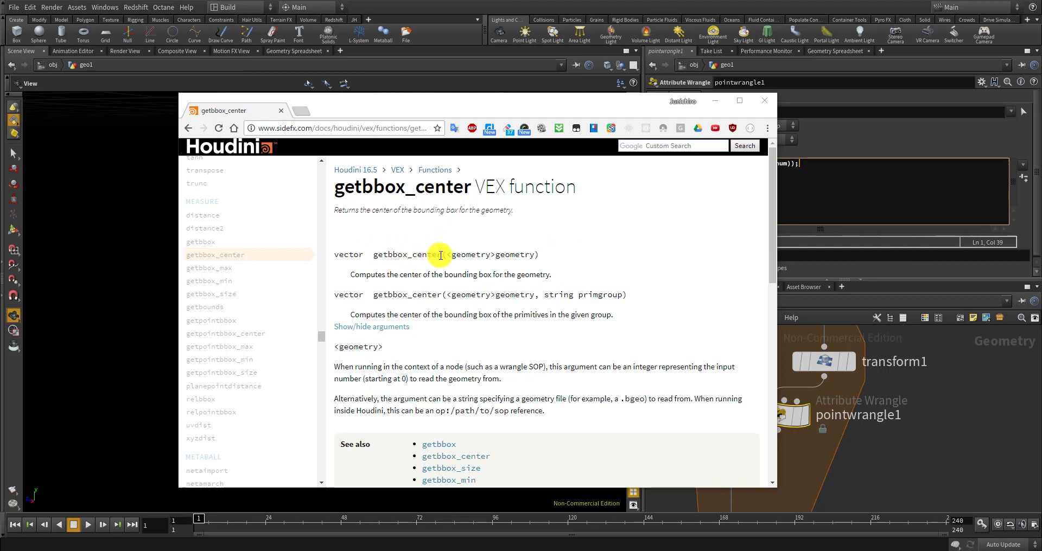
# Copy the getbbox_center function name from the help page and return to Houdini
pyautogui.moveTo(440, 254); pyautogui.dragTo(380, 258)
pyautogui.hotkey('ctrl', 'c')
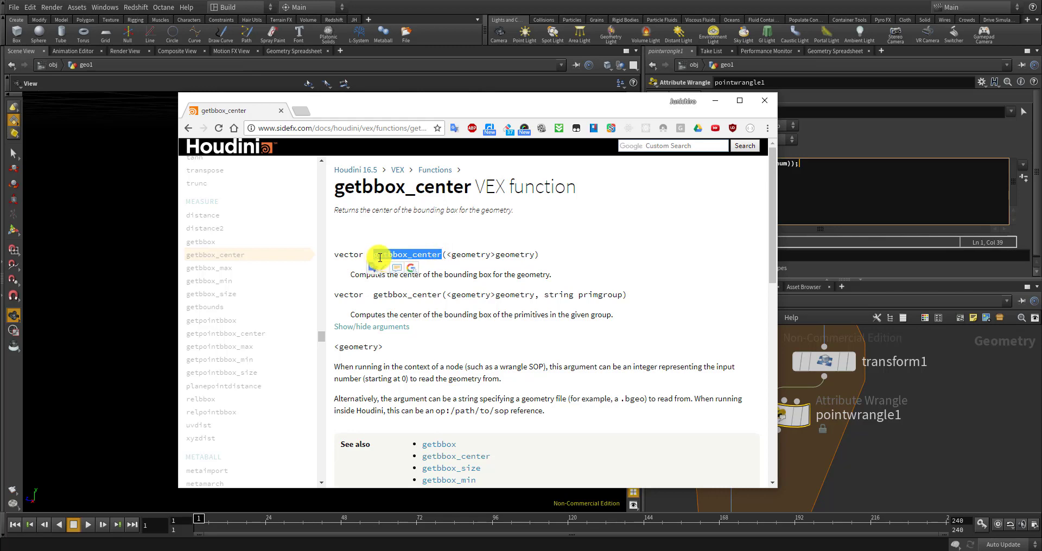
pyautogui.click(917, 425)
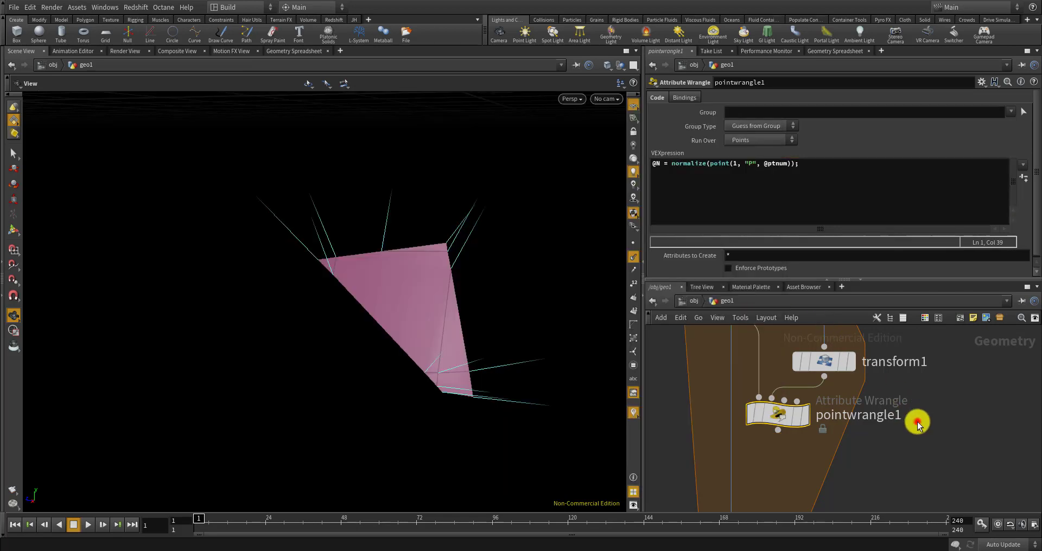
# Add a first line: vector cen = getbbox_center(0);
pyautogui.scroll(-3, 828, 447)
pyautogui.scroll(3, 823, 433)
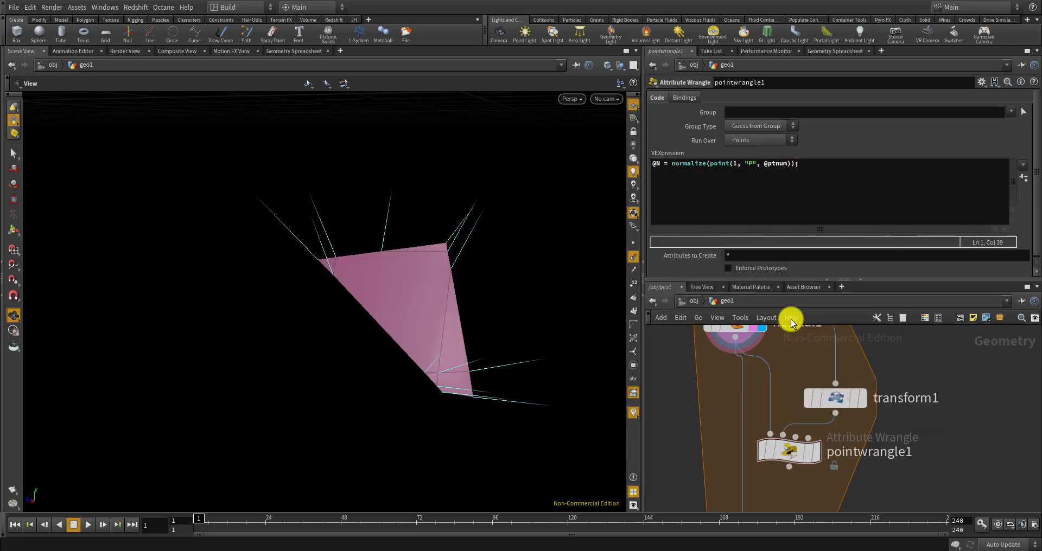
pyautogui.scroll(-1, 777, 398)
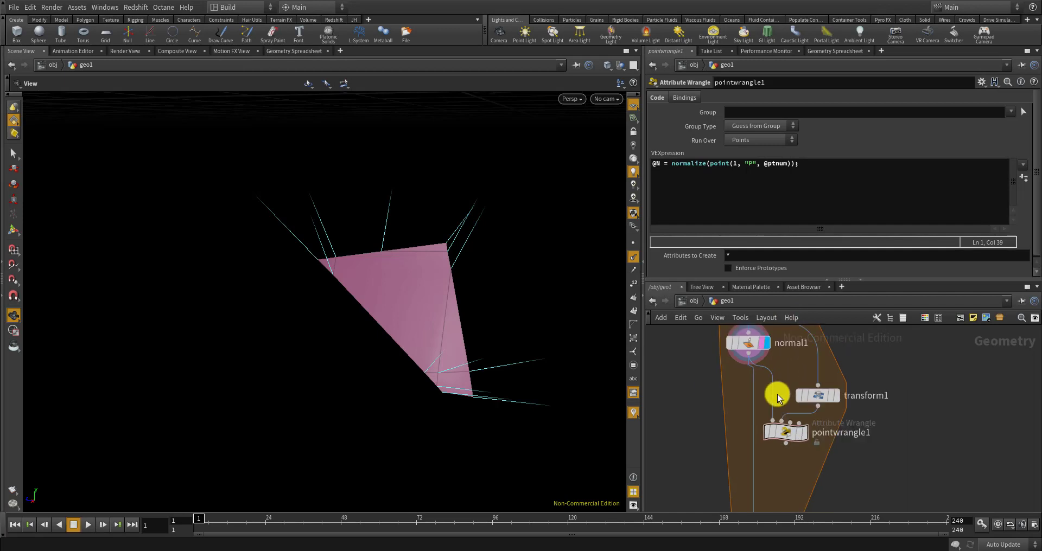
pyautogui.scroll(-1, 779, 393)
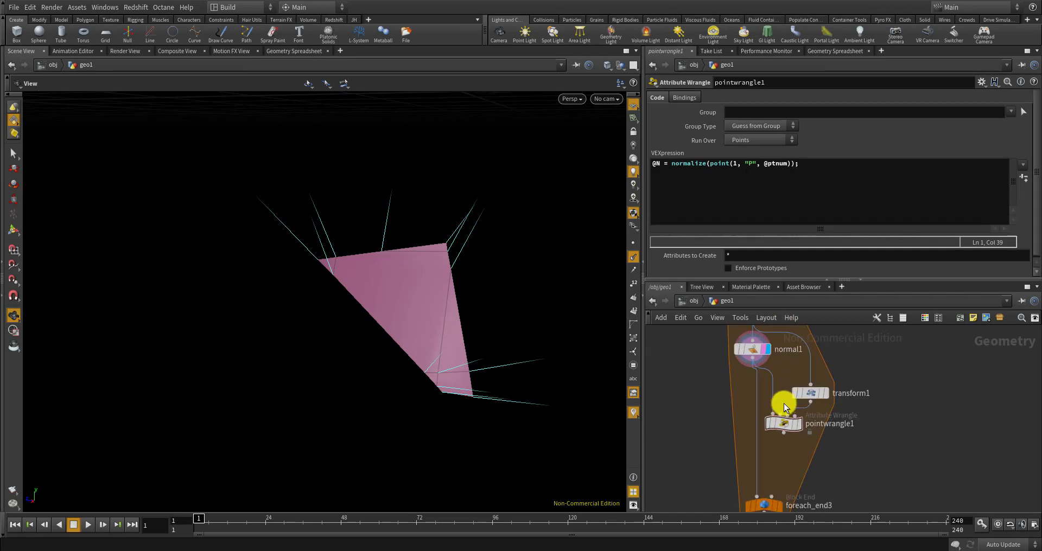
pyautogui.click(653, 164)
pyautogui.press('Return')
pyautogui.hotkey('ctrl', 'v')
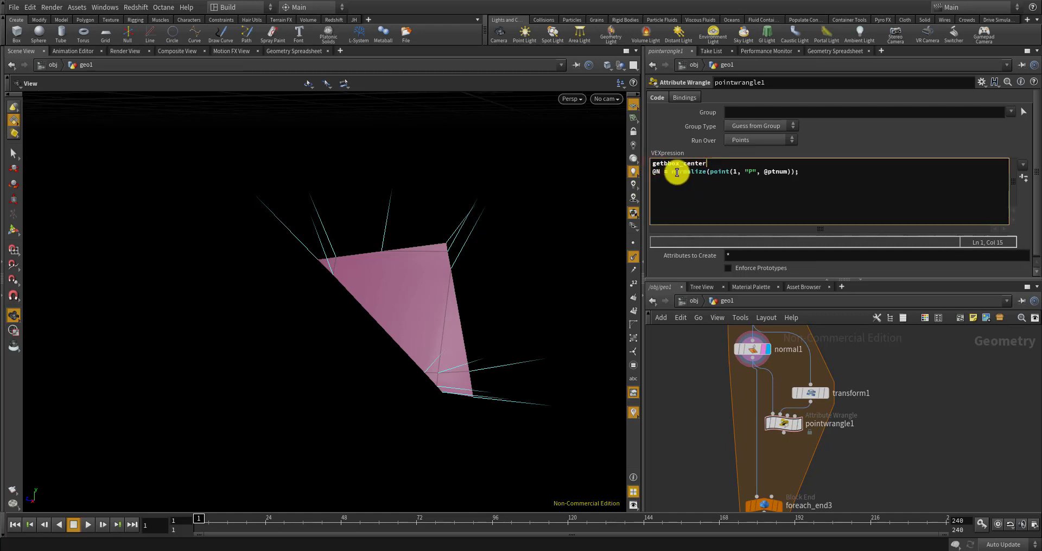
pyautogui.click(651, 162)
pyautogui.write('vecotr')
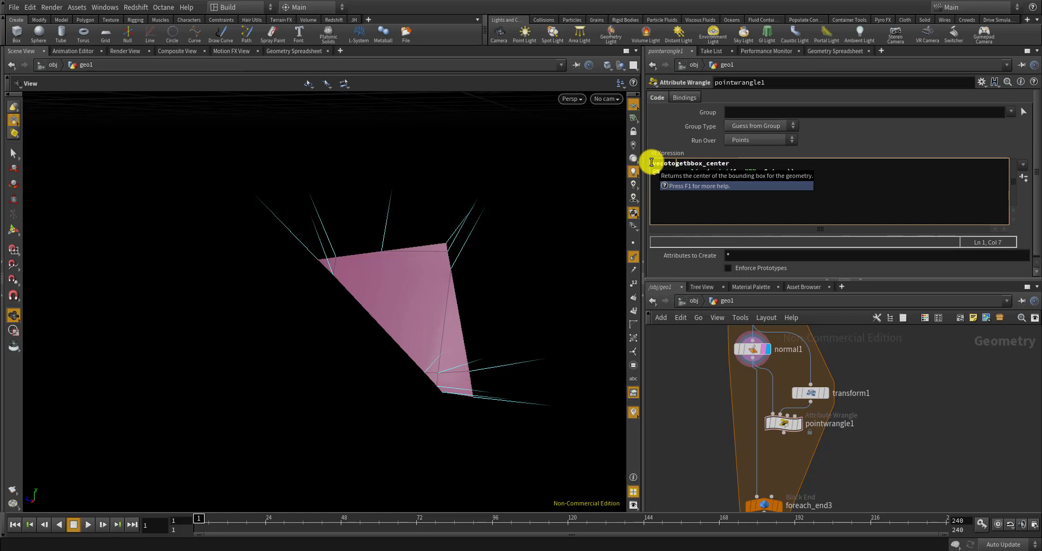
pyautogui.press('BackSpace')
pyautogui.press('BackSpace')
pyautogui.press('BackSpace')
pyautogui.write('tor cen =')
pyautogui.press('Right')
pyautogui.press('Right')
pyautogui.press('Right')
pyautogui.press('Right')
pyautogui.press('Right')
pyautogui.press('Right')
pyautogui.press('Right')
pyautogui.press('Right')
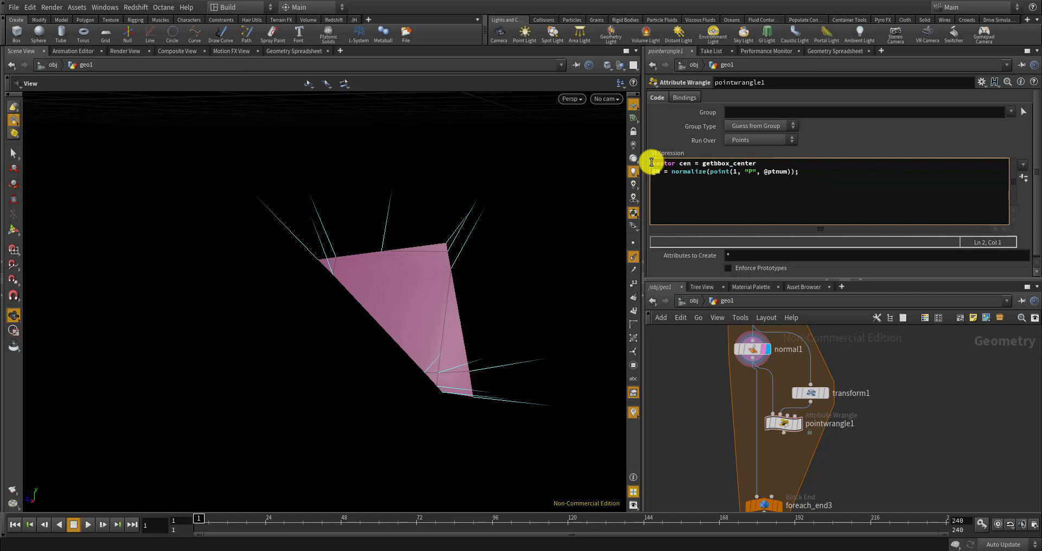
pyautogui.press('Left')
pyautogui.write('(0);')
pyautogui.click(930, 400)
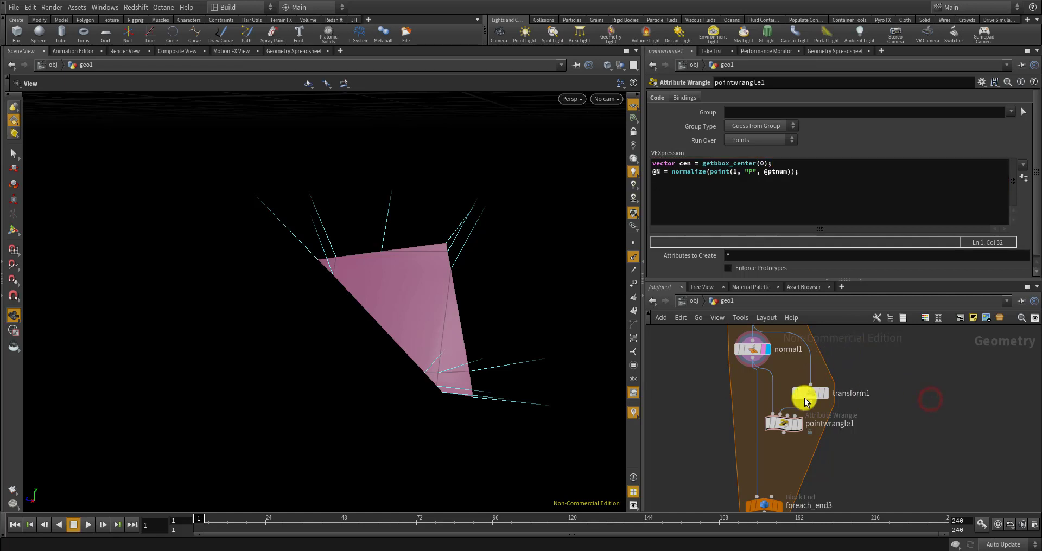
# Replace the old normalize line with normalize(cen - @P) * chf("edge_val")
pyautogui.scroll(2, 776, 425)
pyautogui.click(779, 427)
pyautogui.moveTo(821, 173); pyautogui.dragTo(670, 177)
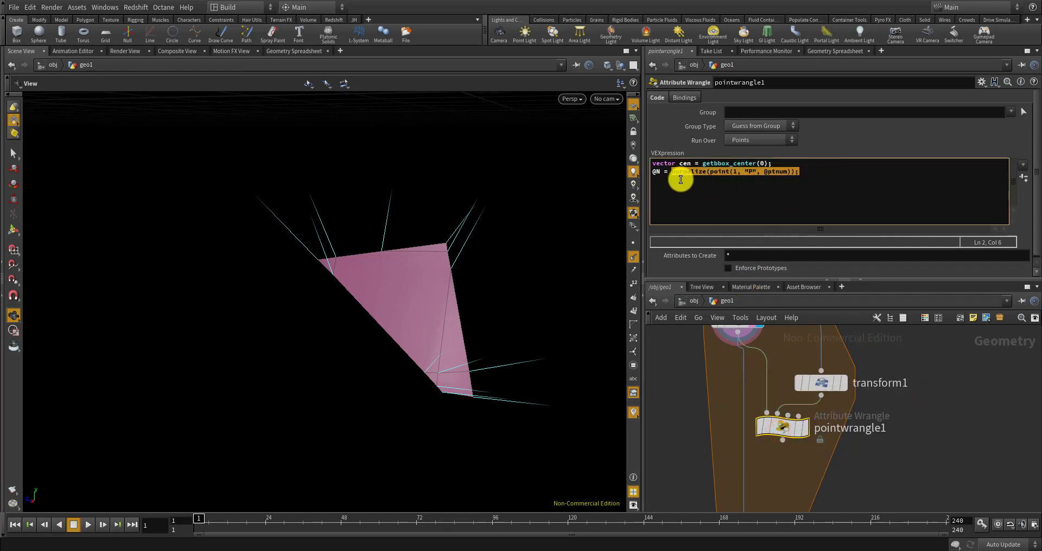
pyautogui.press('BackSpace')
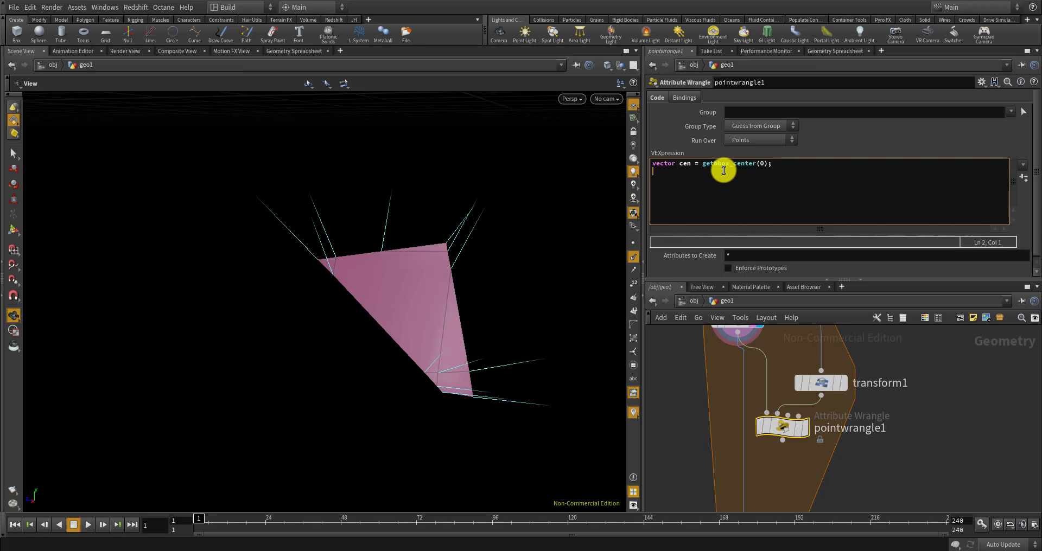
pyautogui.write('ve')
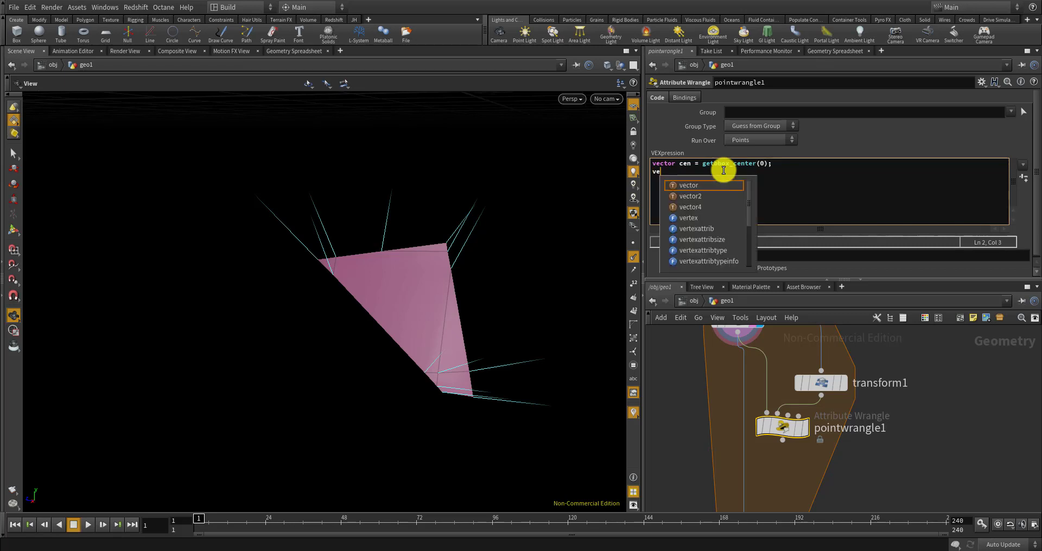
pyautogui.press('BackSpace')
pyautogui.press('BackSpace')
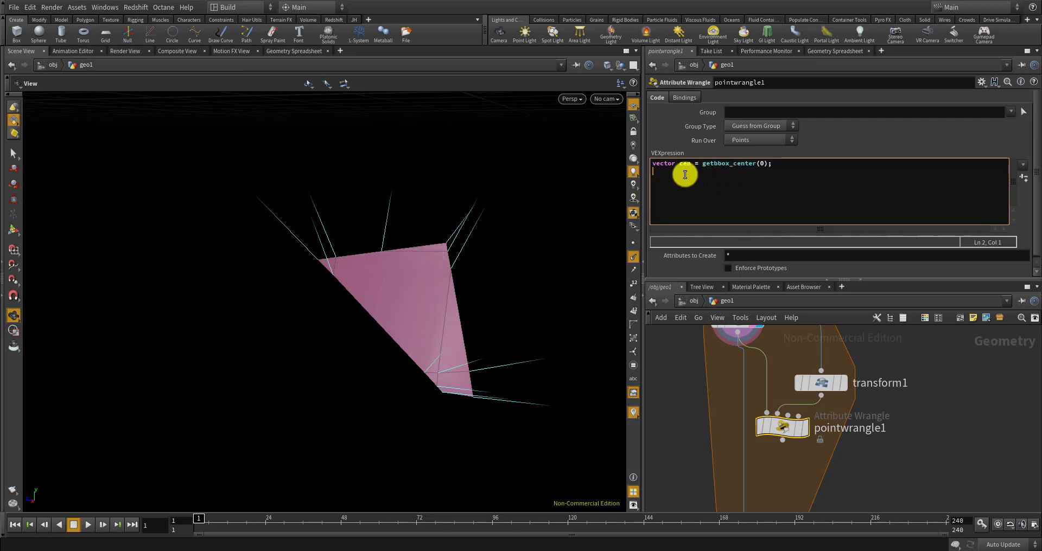
pyautogui.write('cent')
pyautogui.write('nor')
pyautogui.write('malize(cen - @P')
pyautogui.write(') * ')
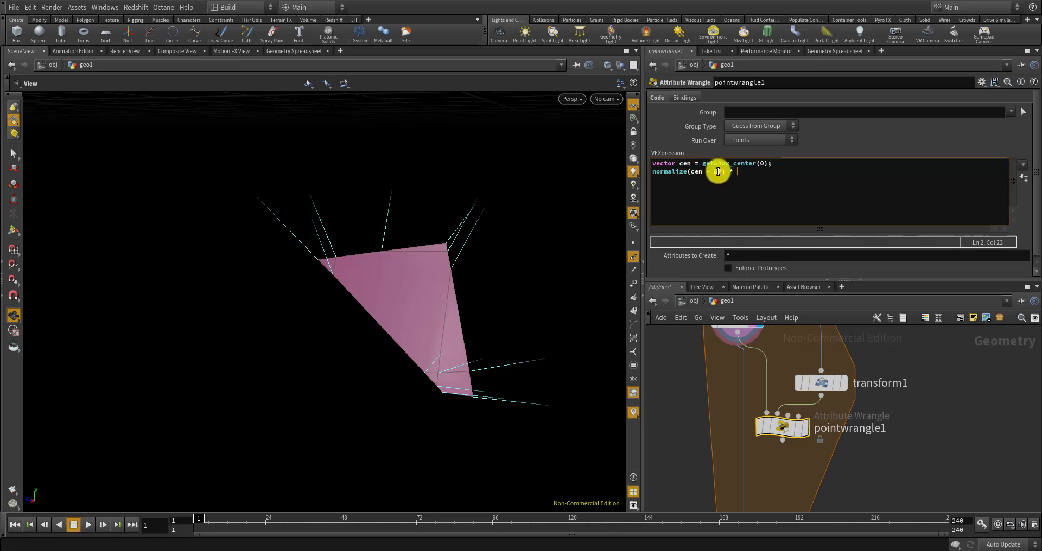
pyautogui.write('chf(')
pyautogui.write('"edge')
pyautogui.press('BackSpace')
pyautogui.press('BackSpace')
pyautogui.write('val")')
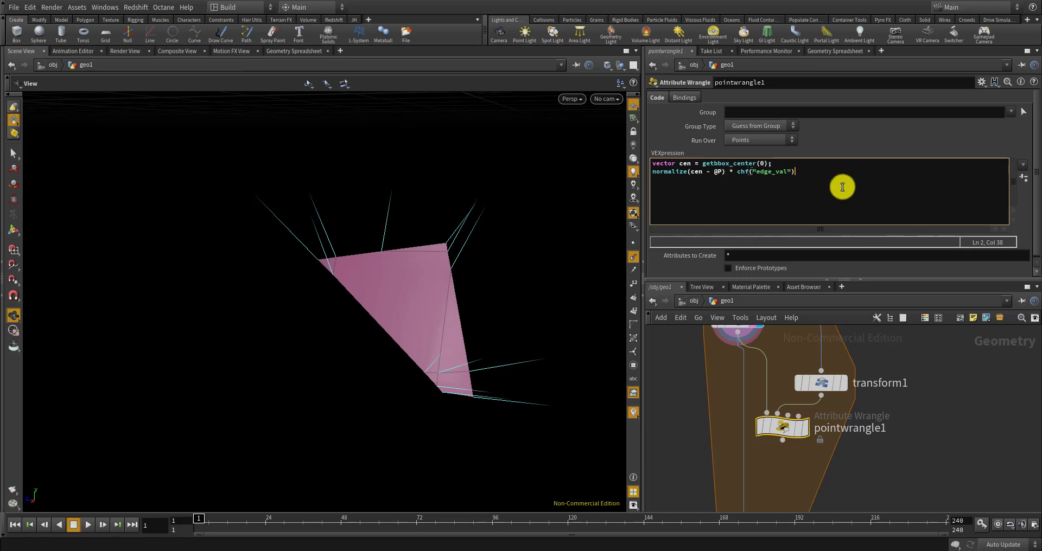
# Complete line 2 as @N += normalize(cen - @P) * chf("edge_val"); and apply it
pyautogui.press('Left')
pyautogui.press('Left')
pyautogui.press('Left')
pyautogui.press('Left')
pyautogui.press('Left')
pyautogui.press('Left')
pyautogui.press('Left')
pyautogui.press('Left')
pyautogui.press('Left')
pyautogui.press('Left')
pyautogui.press('Left')
pyautogui.press('Left')
pyautogui.press('Left')
pyautogui.press('Left')
pyautogui.press('Left')
pyautogui.press('Left')
pyautogui.press('Left')
pyautogui.press('Left')
pyautogui.press('Left')
pyautogui.press('Left')
pyautogui.write('p\\')
pyautogui.press('BackSpace')
pyautogui.press('BackSpace')
pyautogui.write('@N')
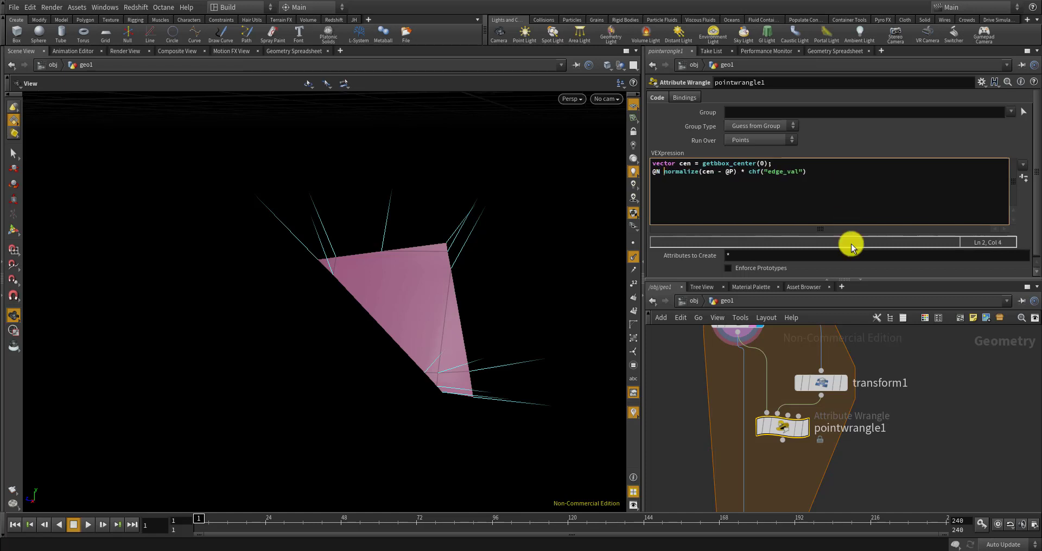
pyautogui.click(917, 361)
pyautogui.click(789, 203)
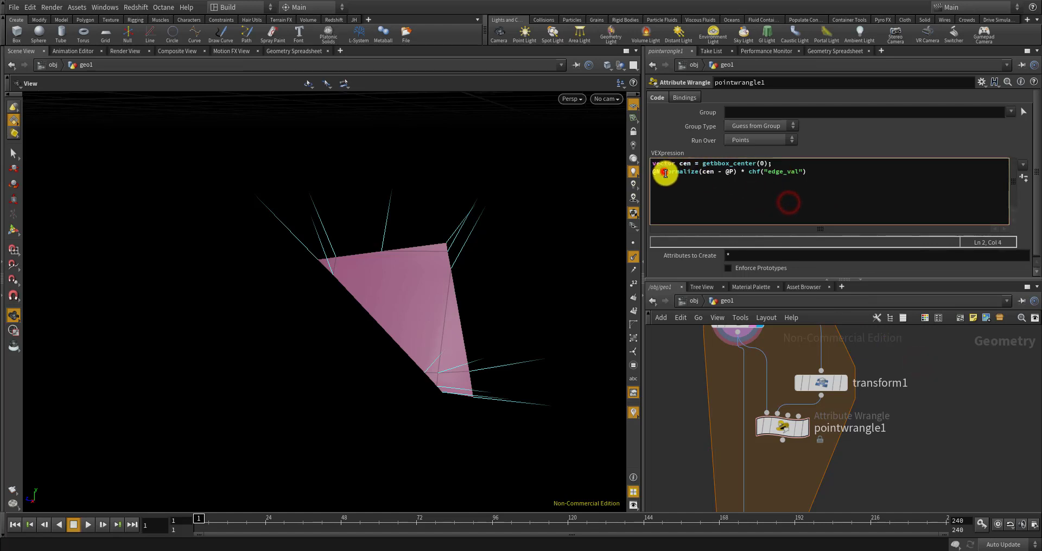
pyautogui.click(665, 171)
pyautogui.write('=')
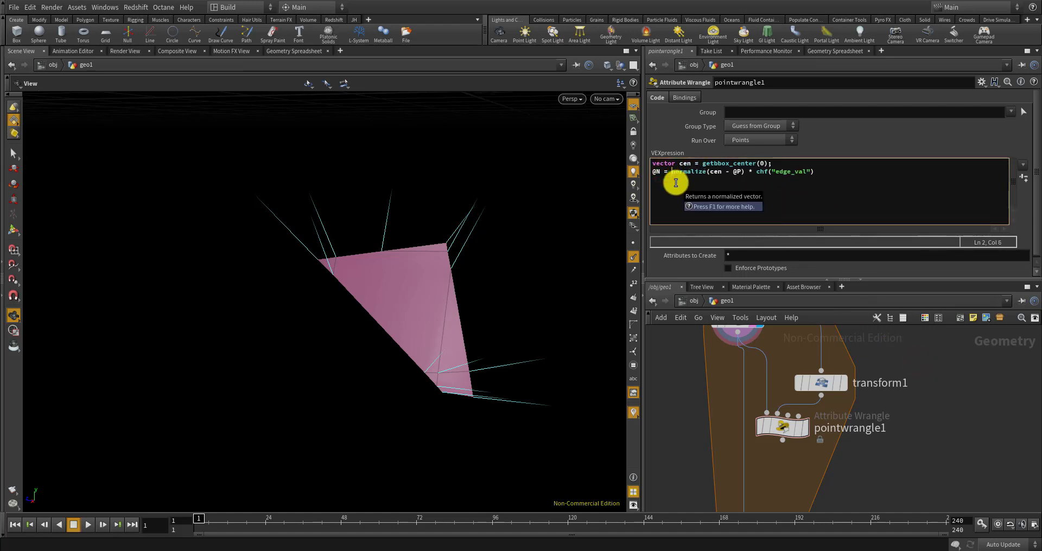
pyautogui.press('BackSpace')
pyautogui.press('BackSpace')
pyautogui.write('+=')
pyautogui.click(826, 170)
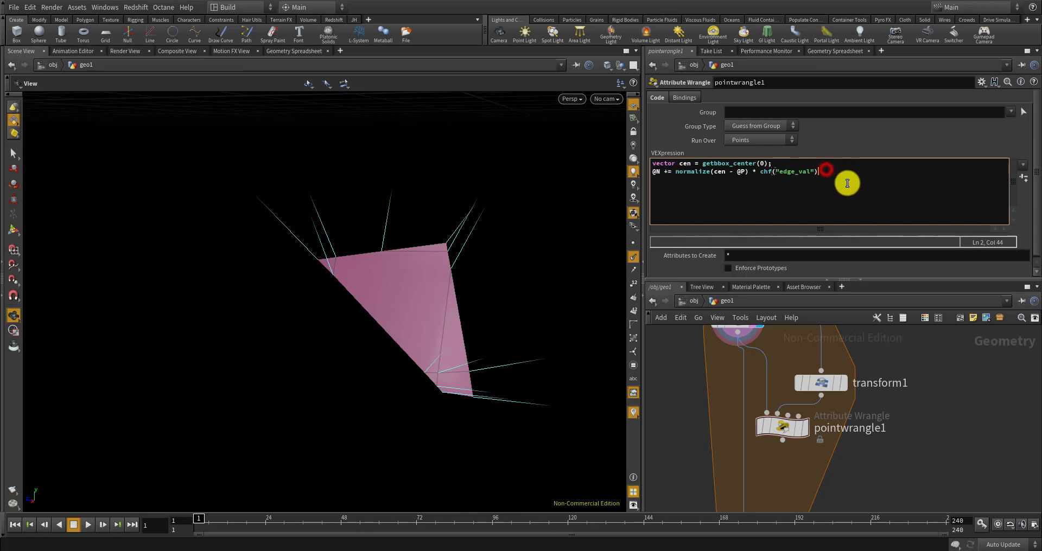
pyautogui.write(';')
pyautogui.click(977, 434)
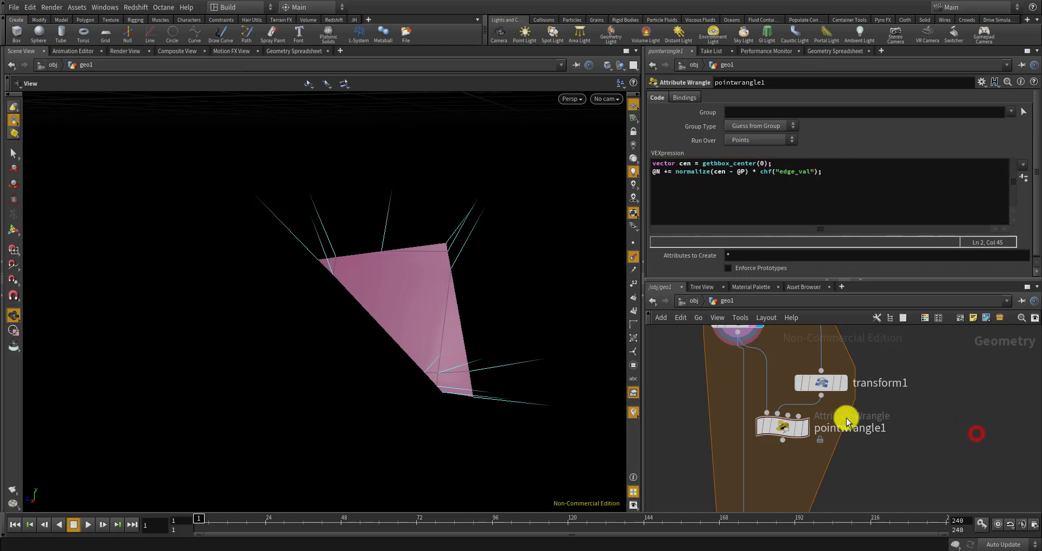
# Delete transform1 and the unpack2 wire so pointwrangle1 takes only normal1
pyautogui.click(806, 425)
pyautogui.moveTo(779, 428); pyautogui.dragTo(773, 438)
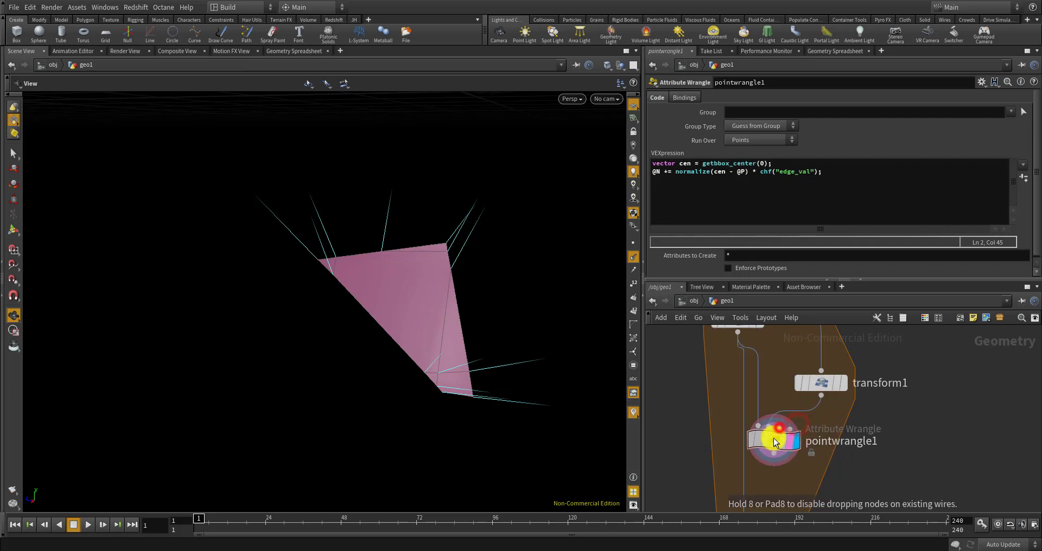
pyautogui.moveTo(824, 388); pyautogui.dragTo(903, 386)
pyautogui.press('Delete')
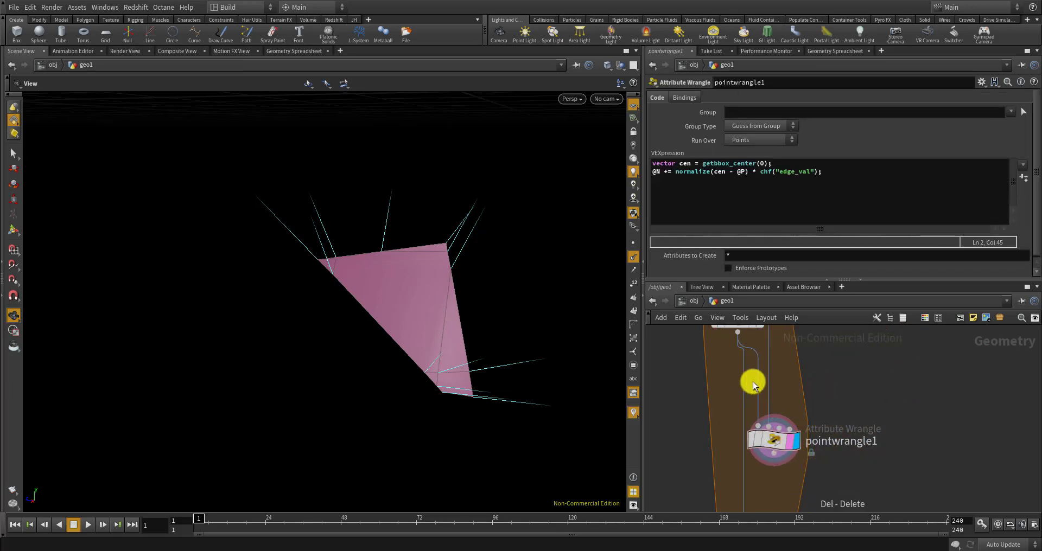
pyautogui.moveTo(753, 382); pyautogui.dragTo(784, 430, button='middle')
pyautogui.click(775, 399)
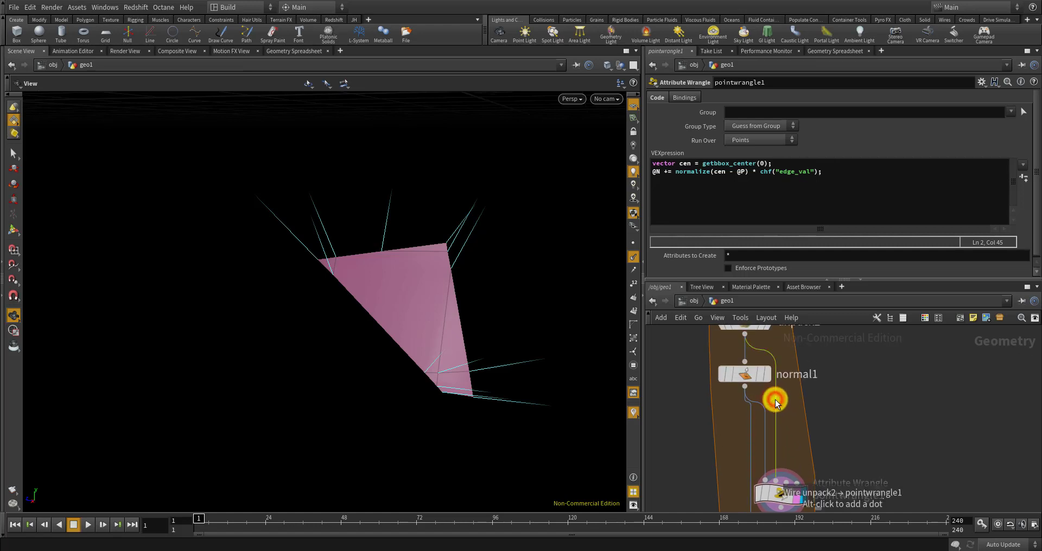
pyautogui.press('Delete')
pyautogui.moveTo(782, 491); pyautogui.dragTo(802, 484)
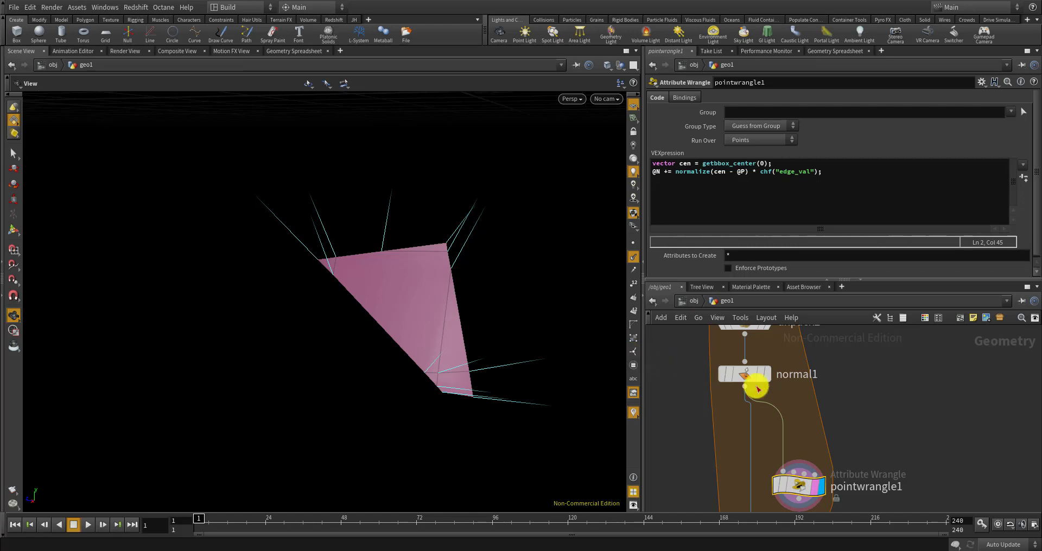
# Compare normal1 with pointwrangle1 in the viewport and create the Edge Val parameter
pyautogui.scroll(-2, 797, 392)
pyautogui.scroll(2, 799, 472)
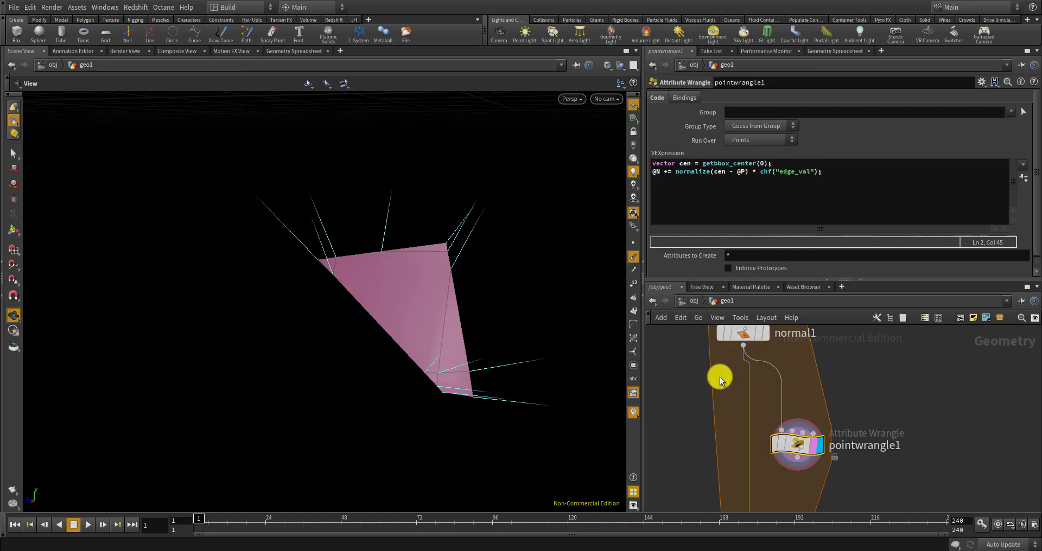
pyautogui.click(768, 337)
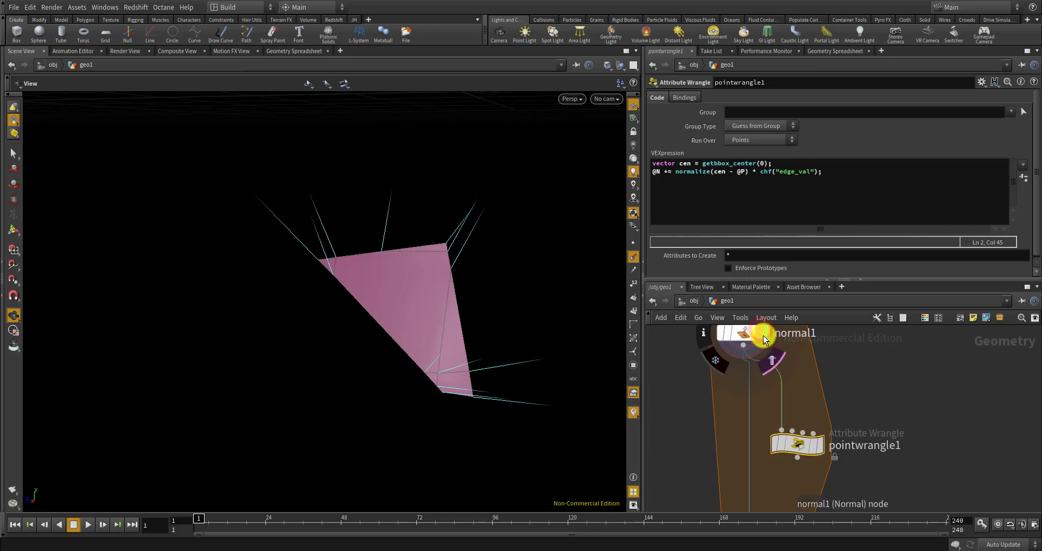
pyautogui.scroll(-3, 754, 376)
pyautogui.scroll(2, 760, 364)
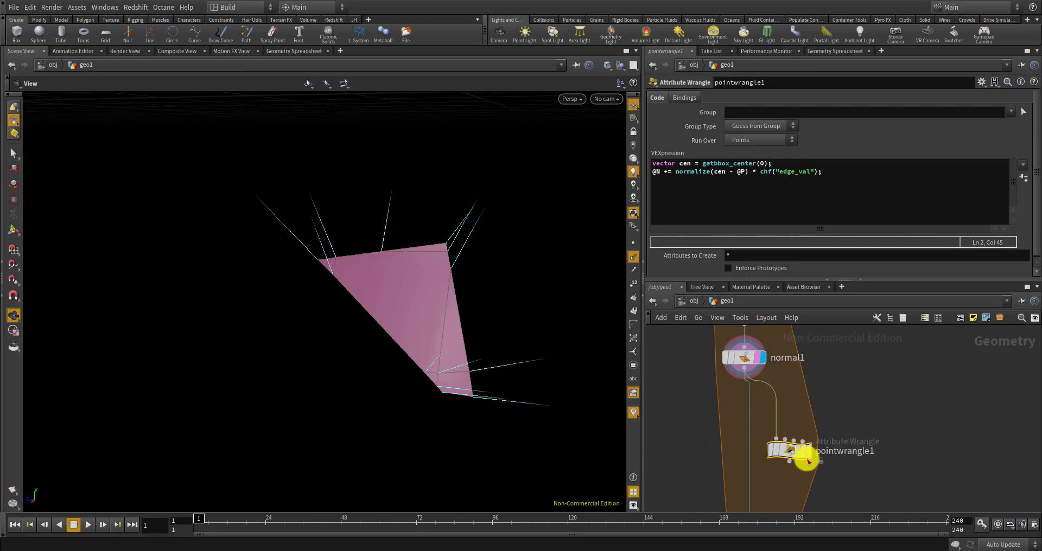
pyautogui.click(807, 449)
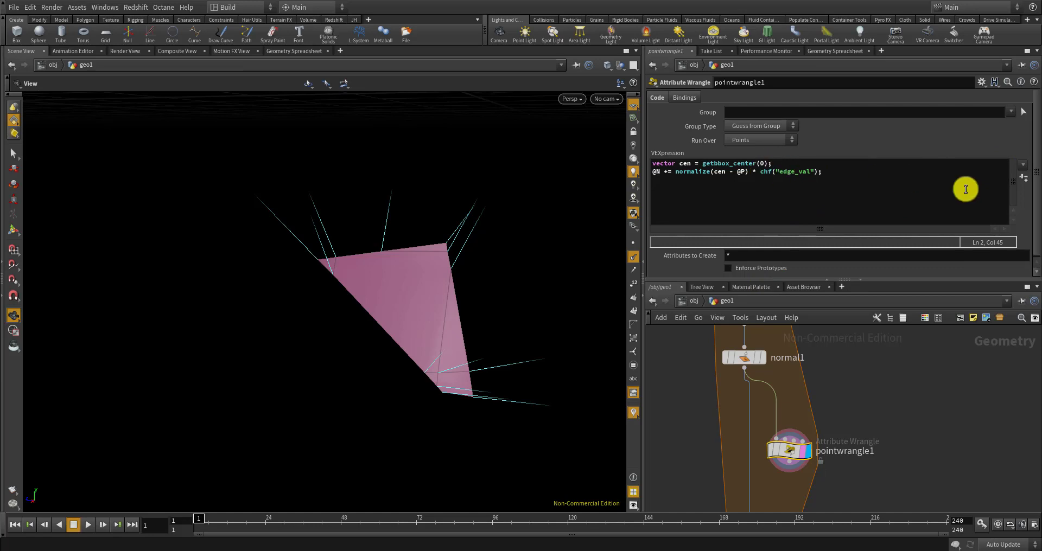
pyautogui.click(1023, 178)
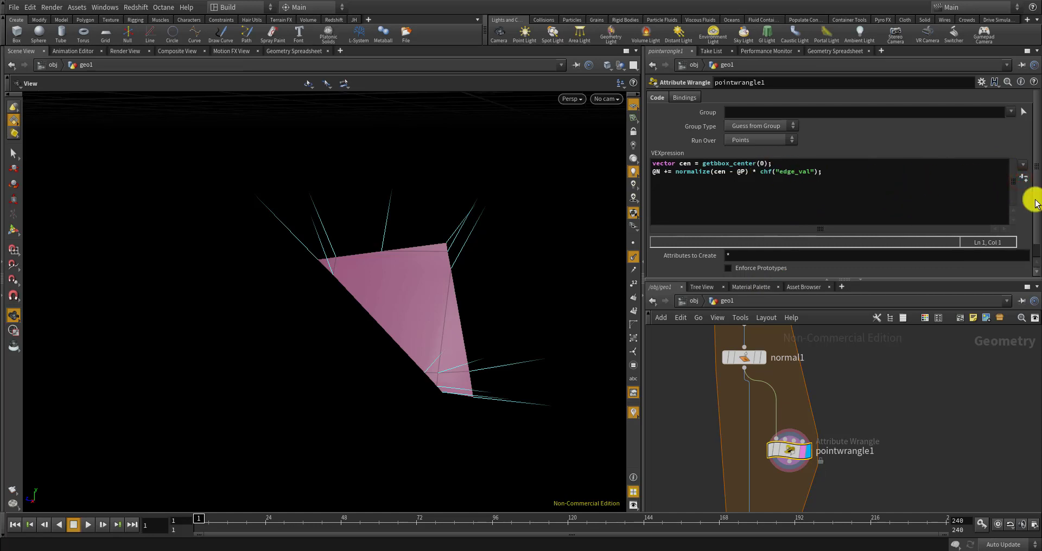
# Select the CONTROLLER null and open its Edit Parameter Interface editor
pyautogui.scroll(-1, 1020, 190)
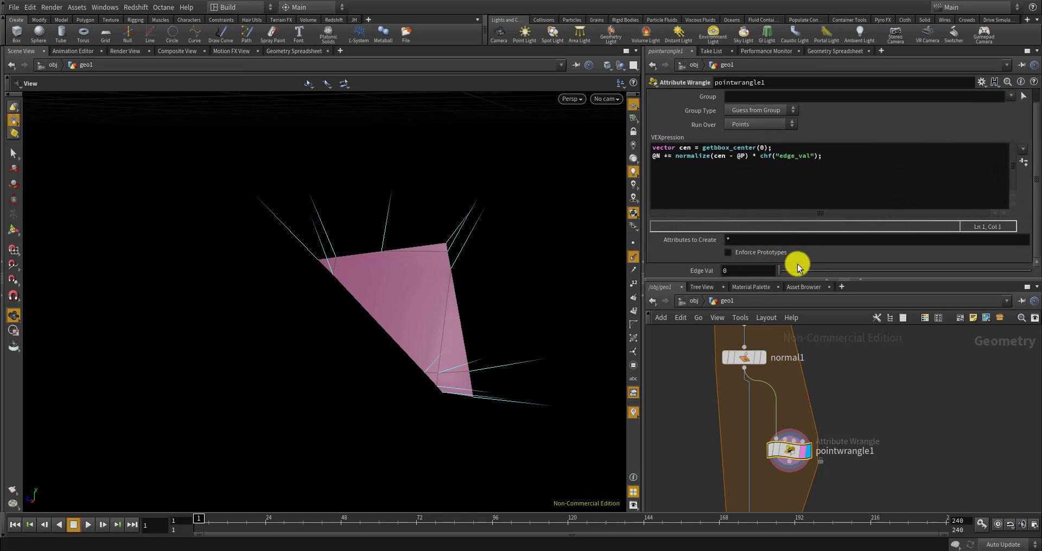
pyautogui.moveTo(798, 270); pyautogui.dragTo(803, 291)
pyautogui.scroll(-6, 907, 405)
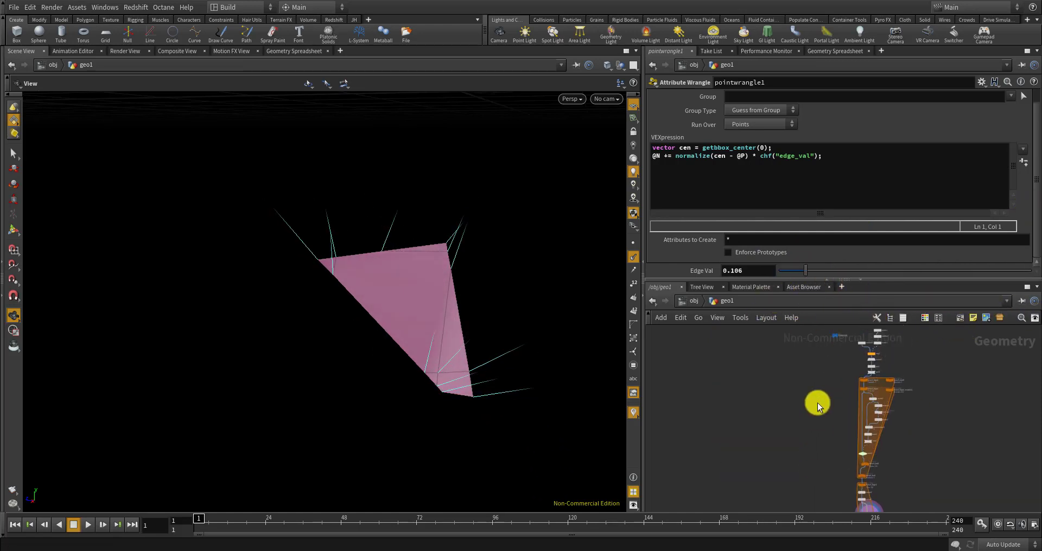
pyautogui.moveTo(832, 345); pyautogui.dragTo(830, 423, button='middle')
pyautogui.scroll(10, 841, 411)
pyautogui.click(847, 398)
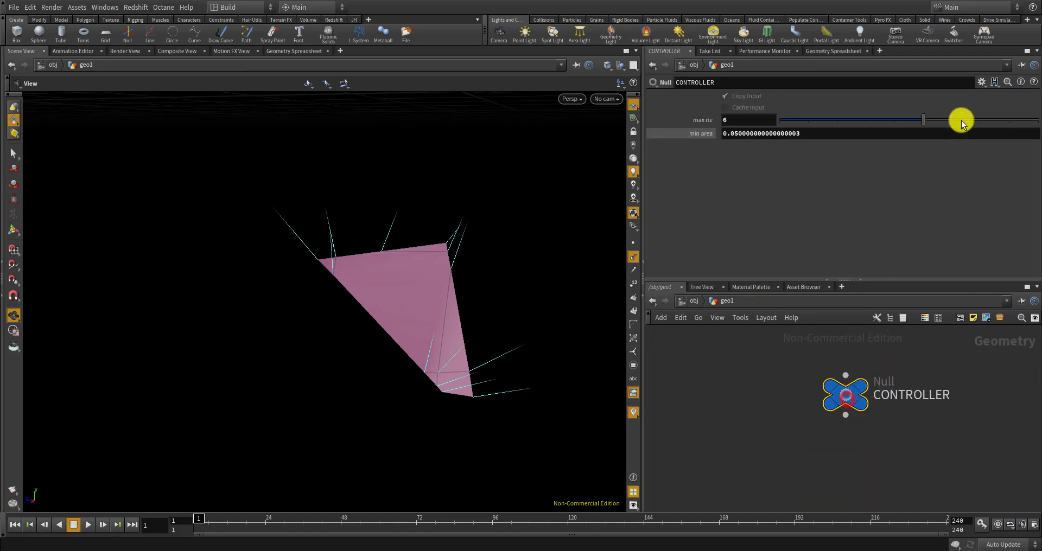
pyautogui.click(981, 82)
pyautogui.click(977, 93)
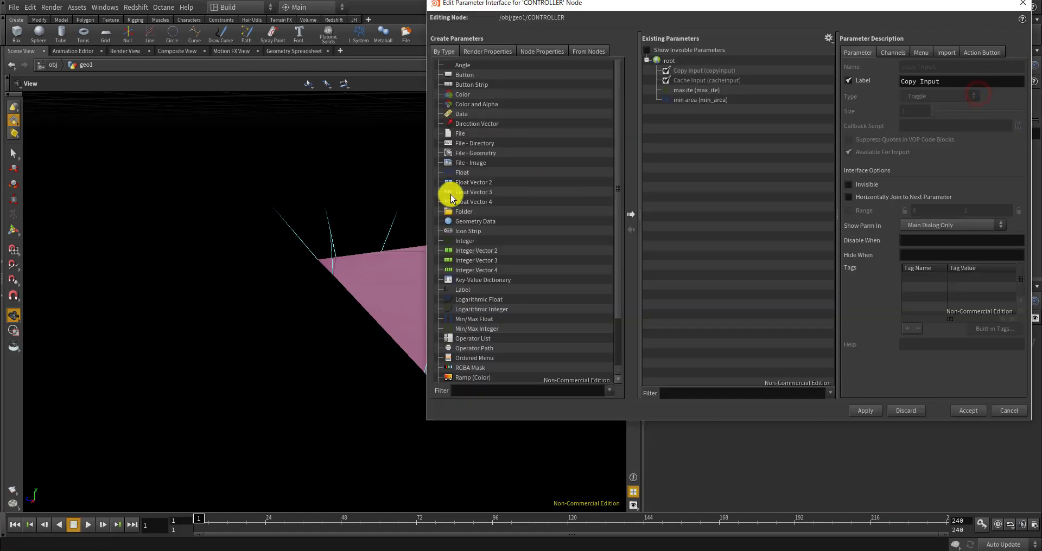
# Add a float parameter named edge_val, labelled 'edge val', and accept it
pyautogui.moveTo(462, 172); pyautogui.dragTo(799, 125)
pyautogui.doubleClick(912, 71)
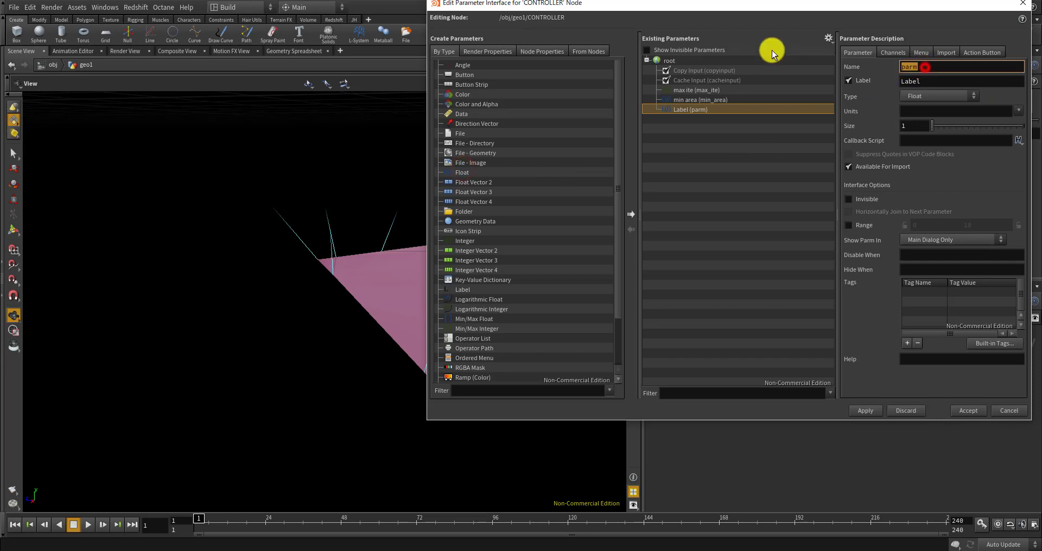
pyautogui.write('edge_val')
pyautogui.press('Tab')
pyautogui.write('edge val')
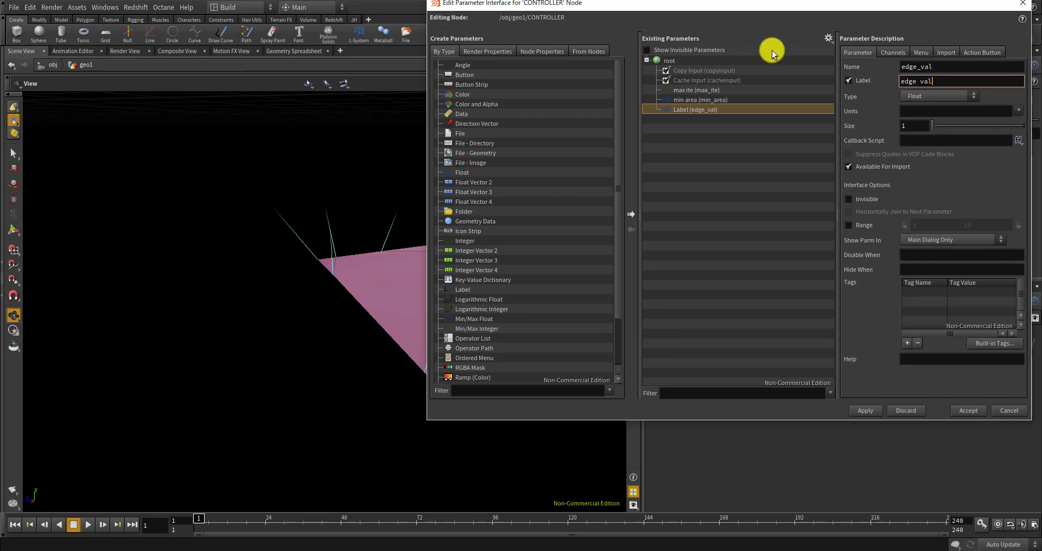
pyautogui.press('Return')
pyautogui.click(865, 411)
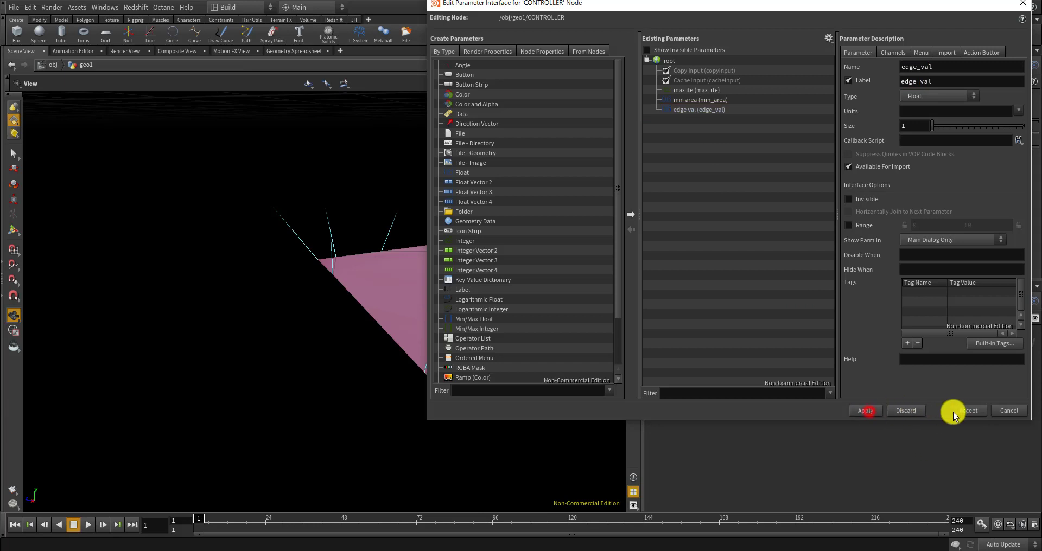
pyautogui.click(967, 410)
# Raise edge val to about 1.8, then limit its range to 0–1 in the editor
pyautogui.moveTo(786, 149); pyautogui.dragTo(826, 161)
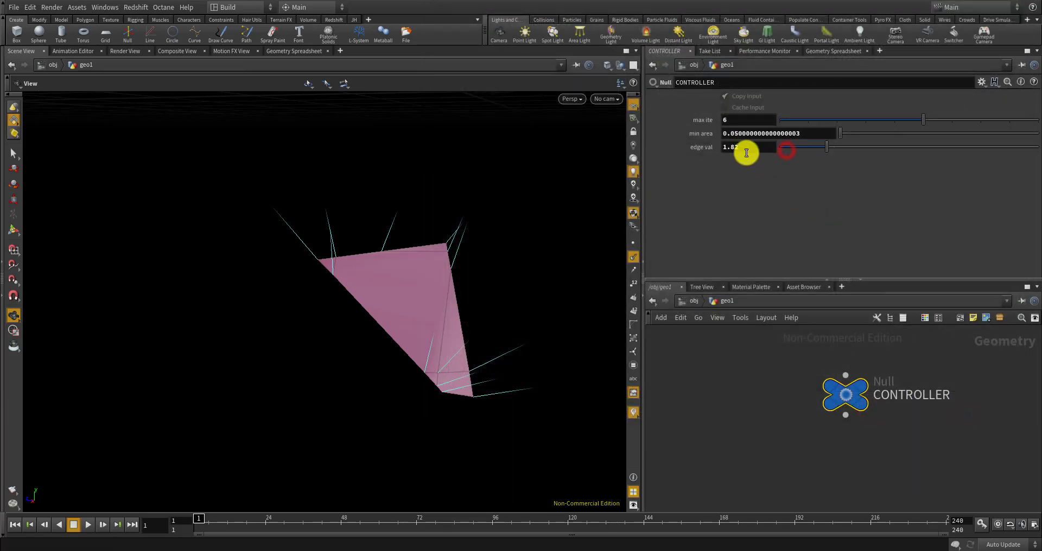
pyautogui.rightClick(747, 153)
pyautogui.click(710, 199)
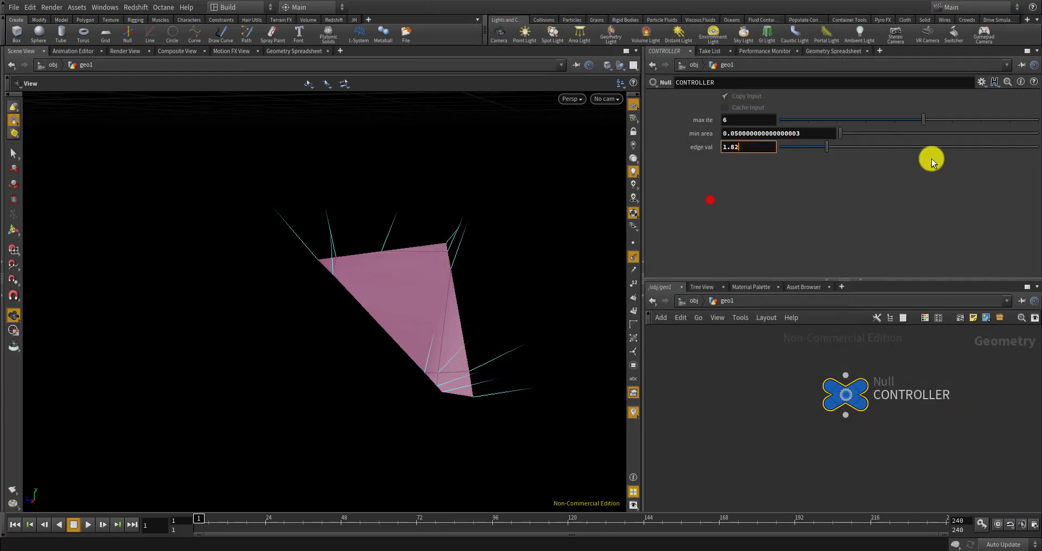
pyautogui.click(981, 83)
pyautogui.click(955, 93)
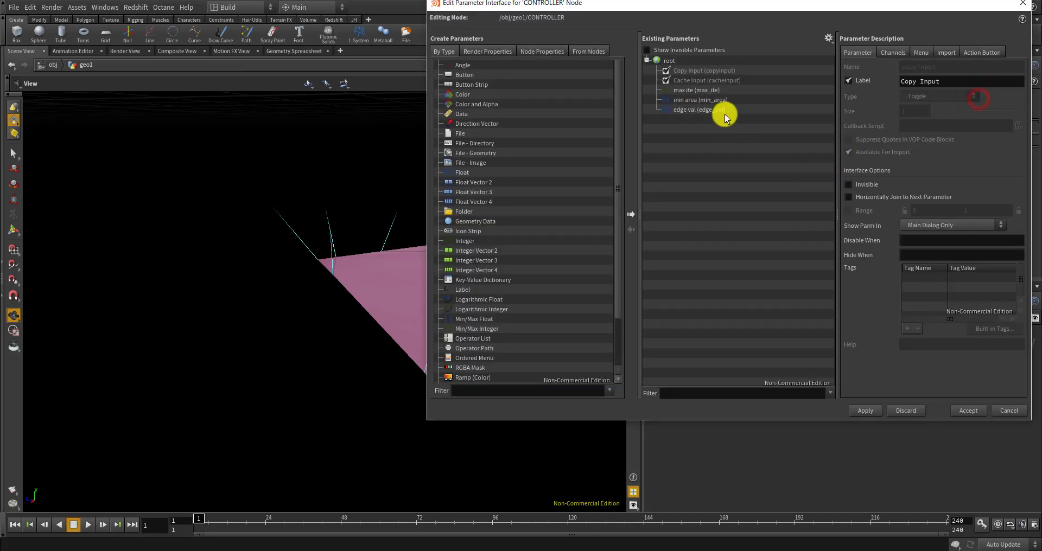
pyautogui.click(723, 110)
pyautogui.click(1013, 225)
pyautogui.doubleClick(977, 225)
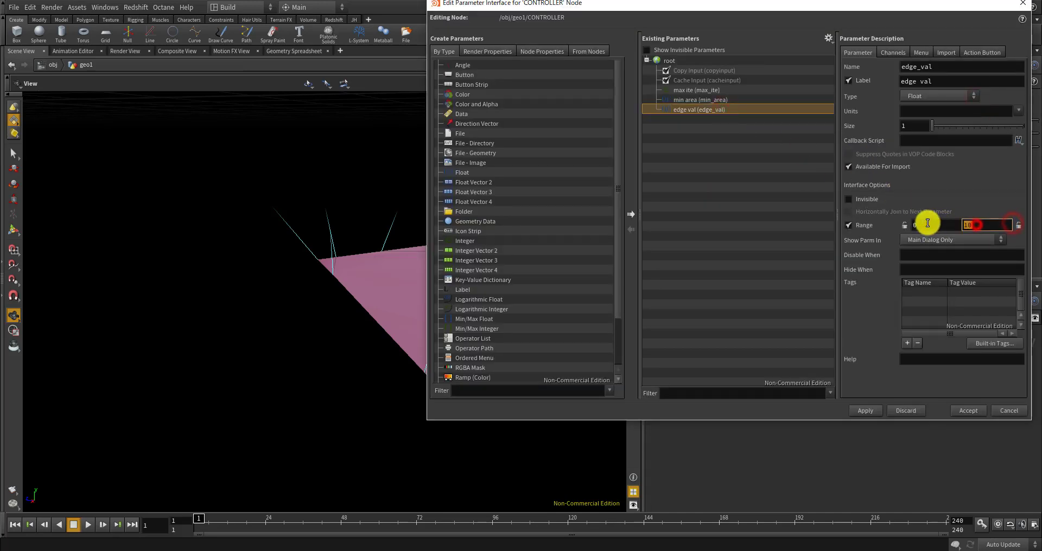
pyautogui.click(865, 411)
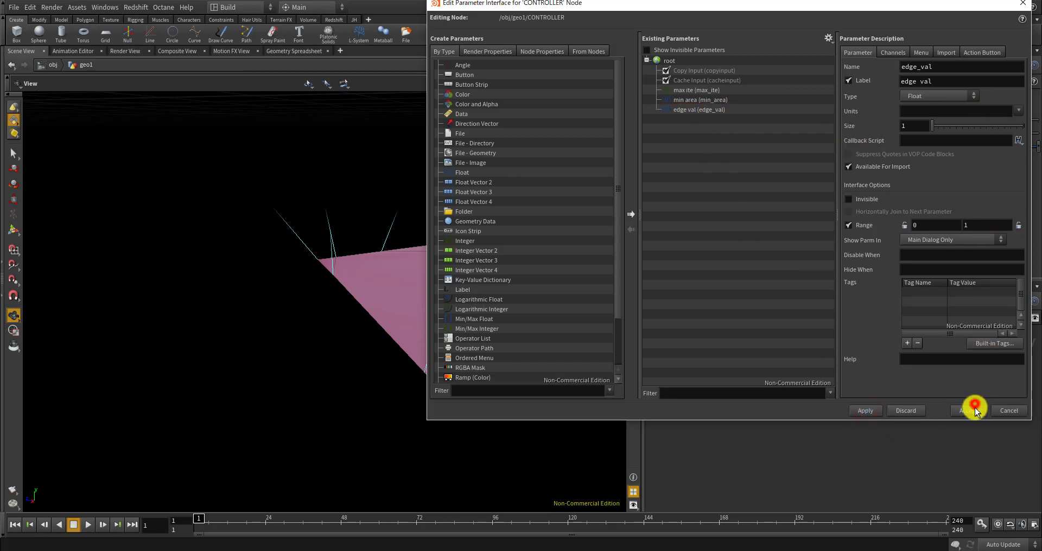
pyautogui.click(975, 408)
pyautogui.rightClick(767, 148)
pyautogui.click(753, 149)
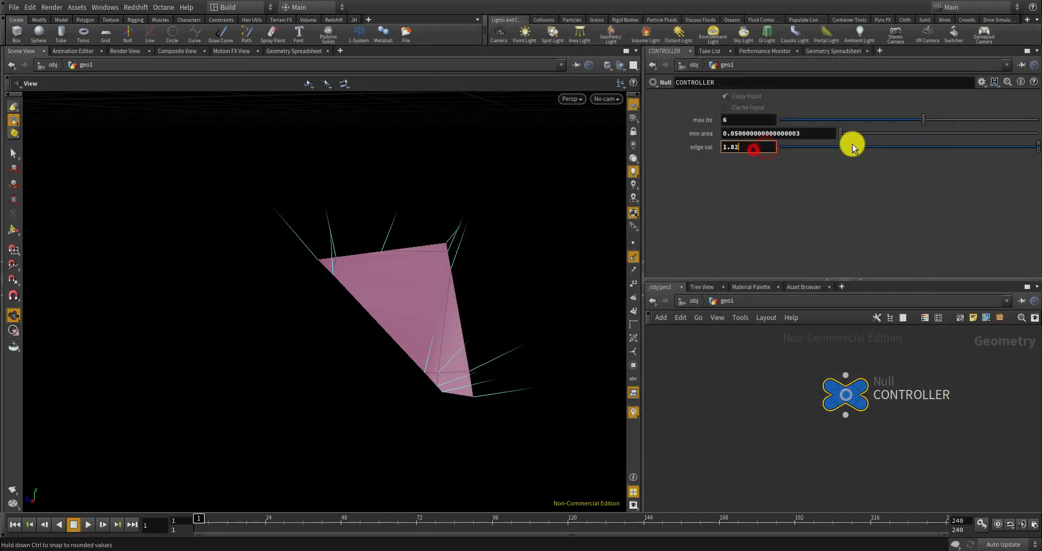
# Lower edge val to about 0.4 and copy the edge val parameter
pyautogui.moveTo(852, 147); pyautogui.dragTo(884, 146)
pyautogui.rightClick(749, 148)
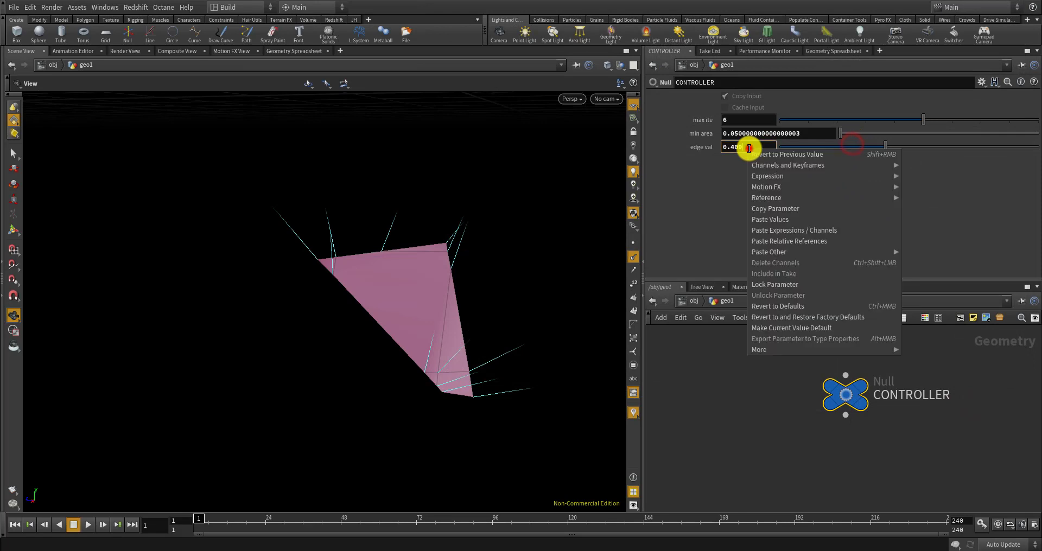
pyautogui.click(775, 207)
pyautogui.scroll(-9, 770, 355)
pyautogui.scroll(5, 809, 437)
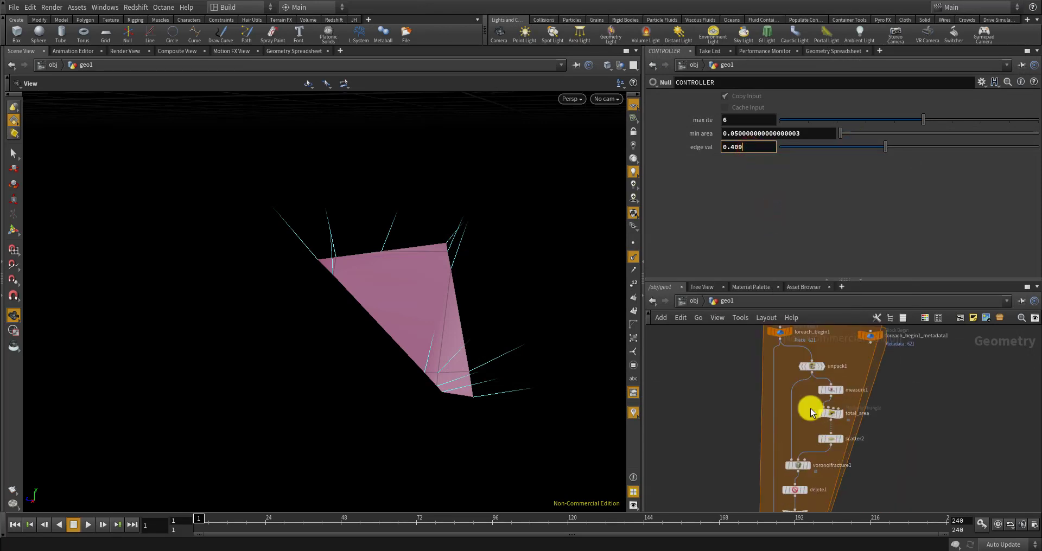
pyautogui.scroll(-3, 812, 412)
pyautogui.scroll(6, 806, 464)
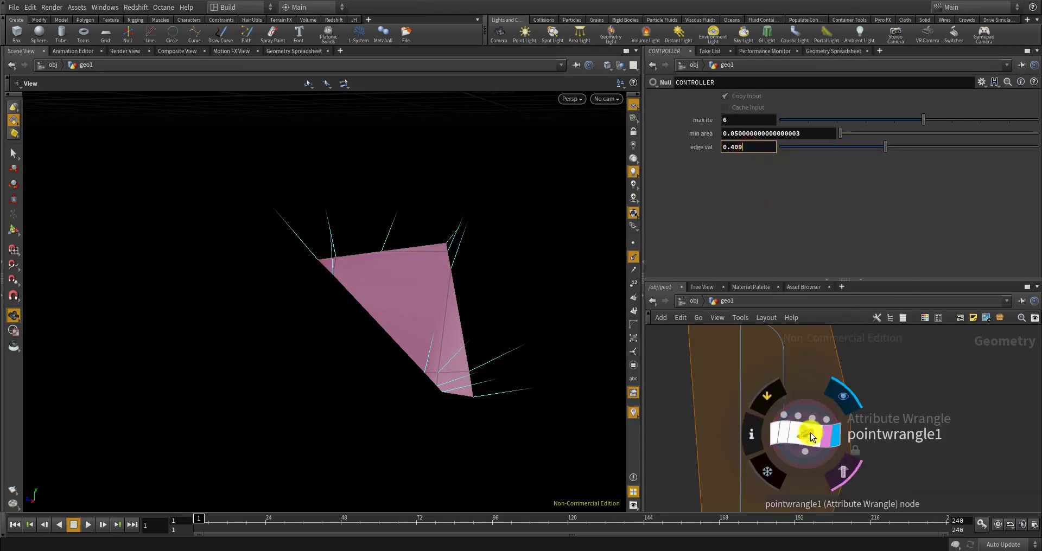
# Paste a relative reference to CONTROLLER's edge val into pointwrangle1's Edge Val
pyautogui.click(810, 434)
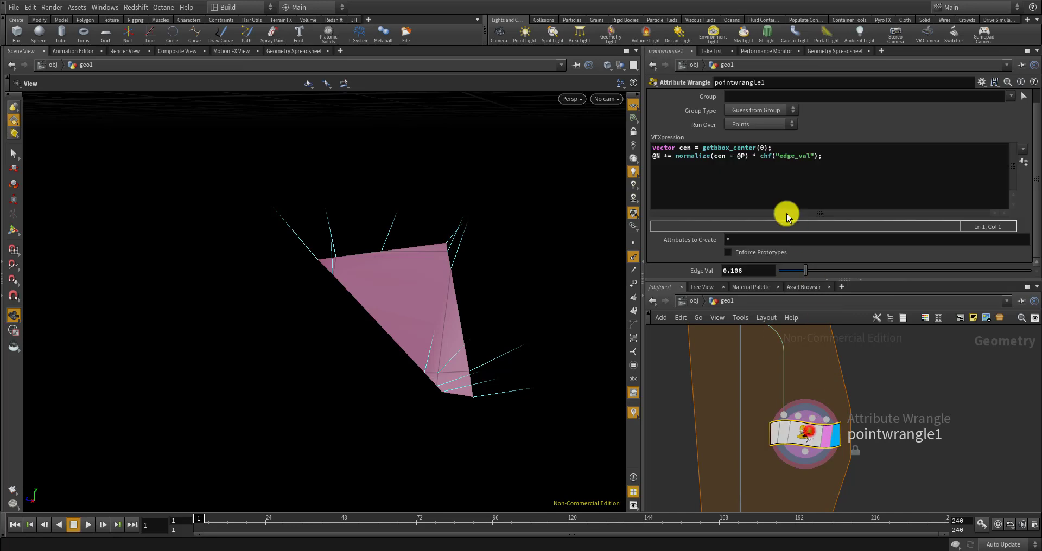
pyautogui.rightClick(752, 270)
pyautogui.click(783, 364)
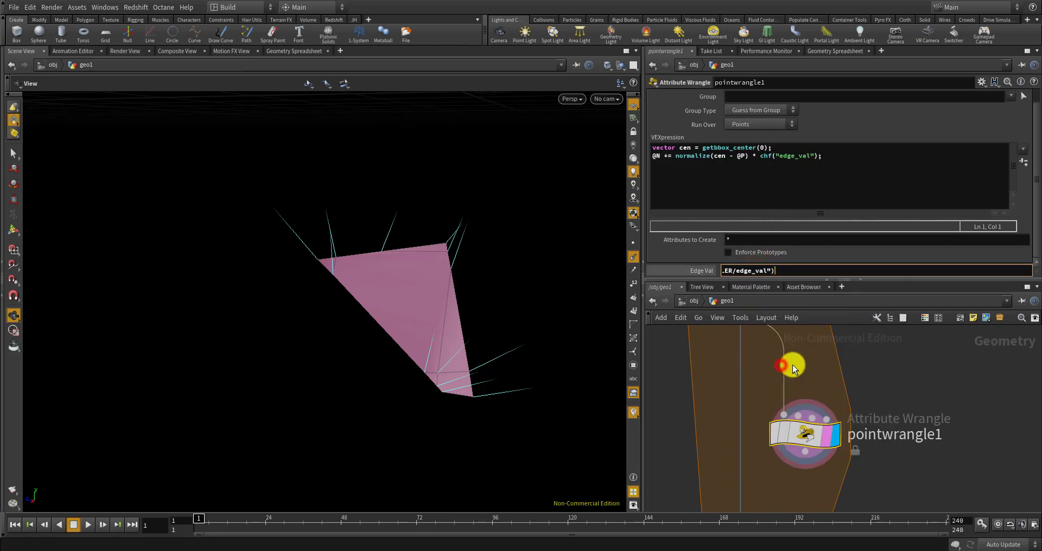
pyautogui.scroll(-3, 838, 415)
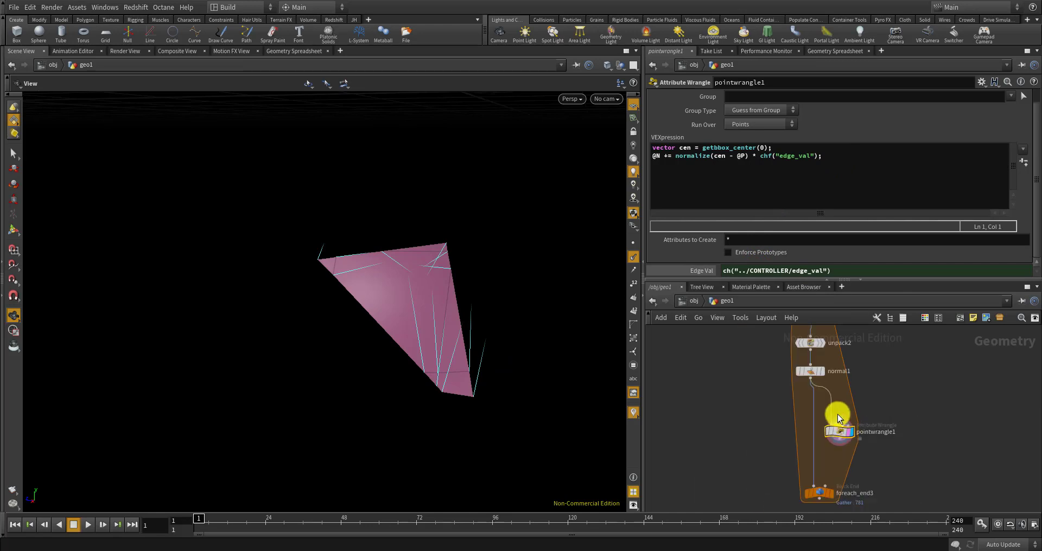
pyautogui.scroll(-3, 838, 416)
pyautogui.scroll(3, 848, 436)
# Wire pointwrangle1's output into foreach_end3
pyautogui.moveTo(830, 416); pyautogui.dragTo(802, 461)
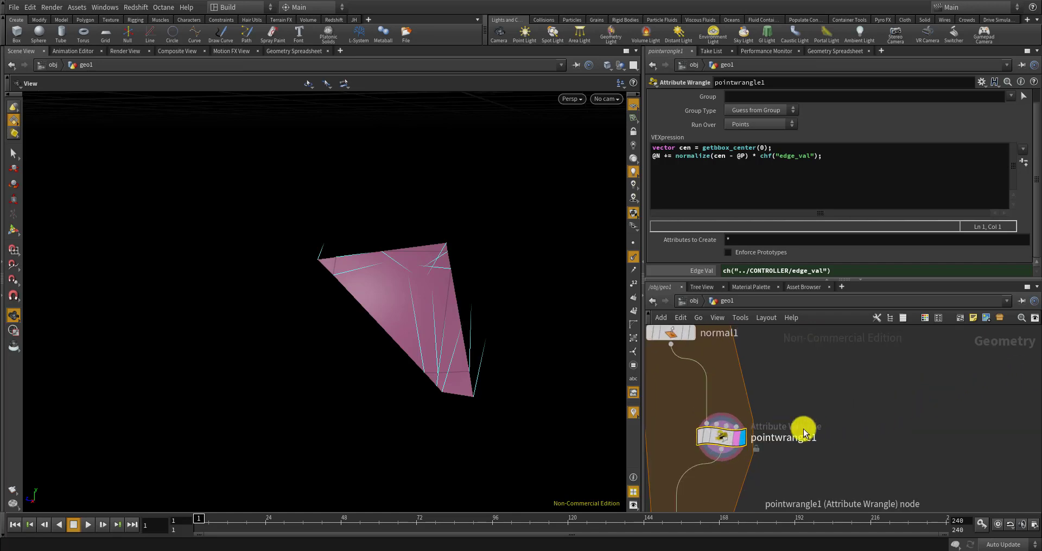
pyautogui.scroll(5, 806, 428)
pyautogui.scroll(-5, 840, 398)
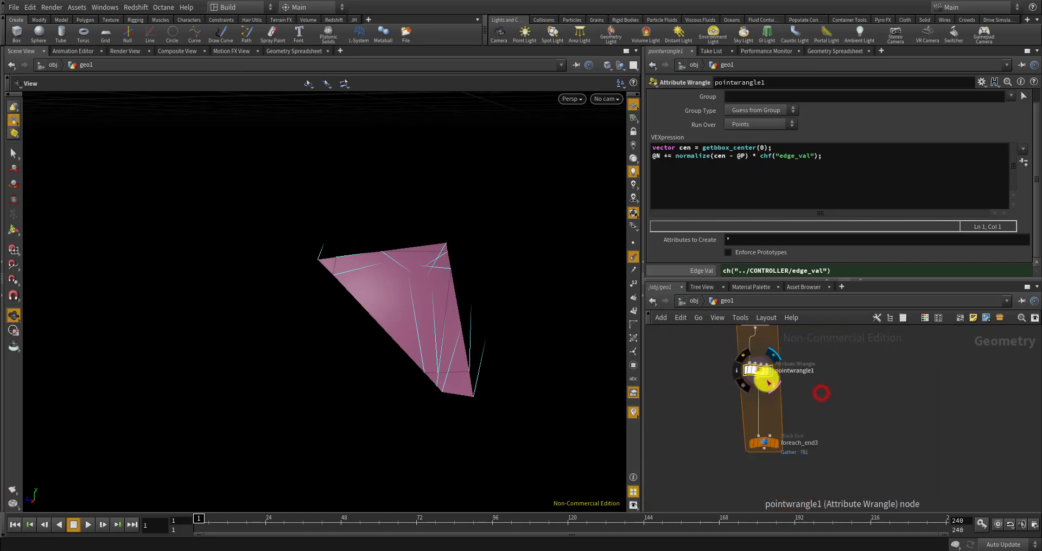
pyautogui.scroll(3, 764, 417)
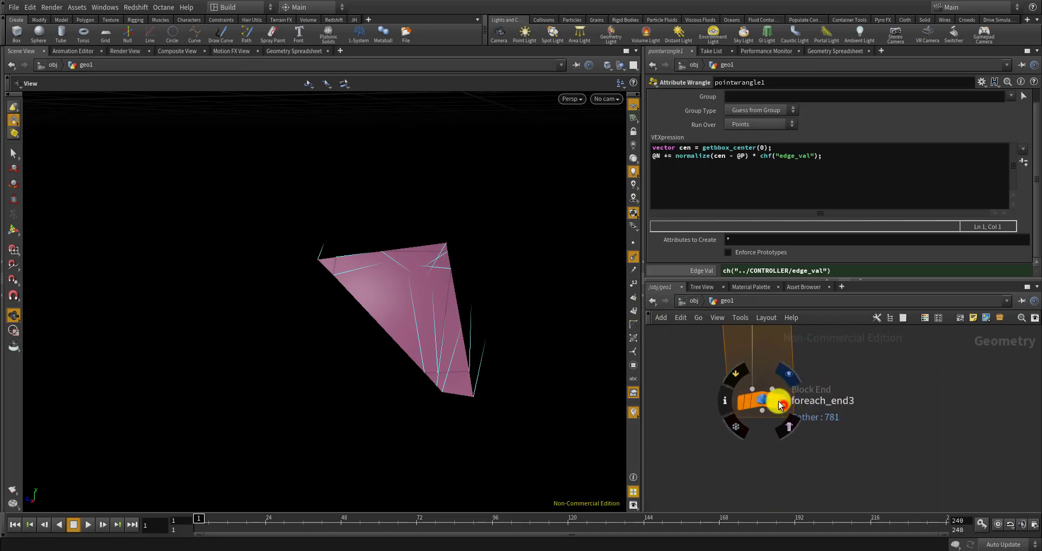
# Display foreach_end3 and orbit around the purple fractured piece
pyautogui.click(775, 402)
pyautogui.scroll(-10, 363, 355)
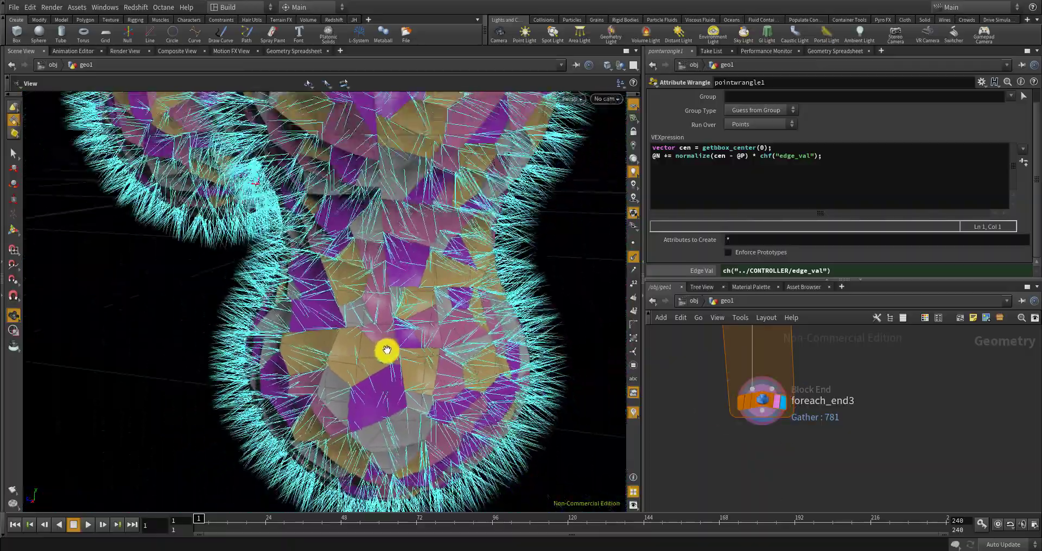
pyautogui.scroll(10, 442, 321)
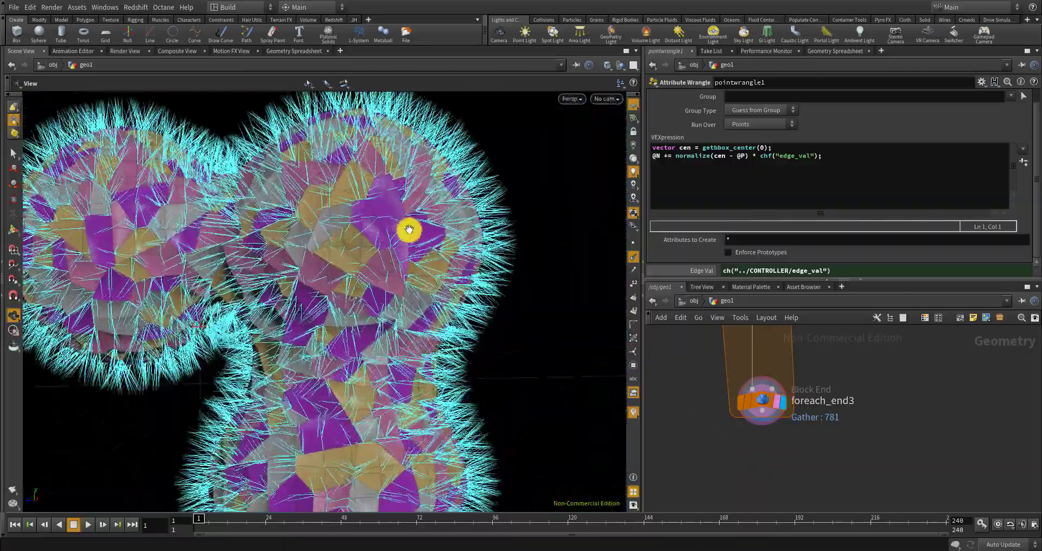
pyautogui.scroll(5, 433, 223)
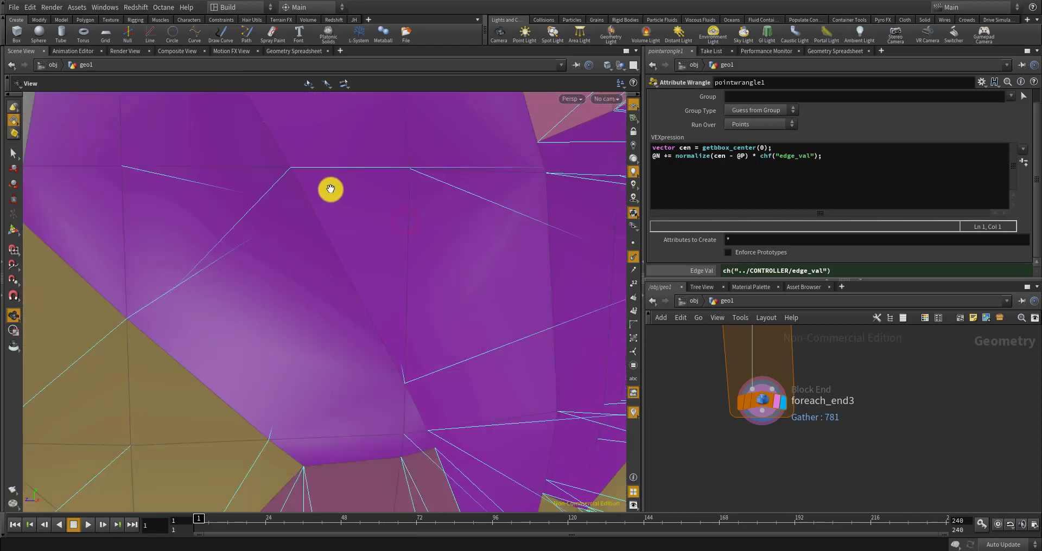
pyautogui.moveTo(455, 275); pyautogui.dragTo(409, 244)
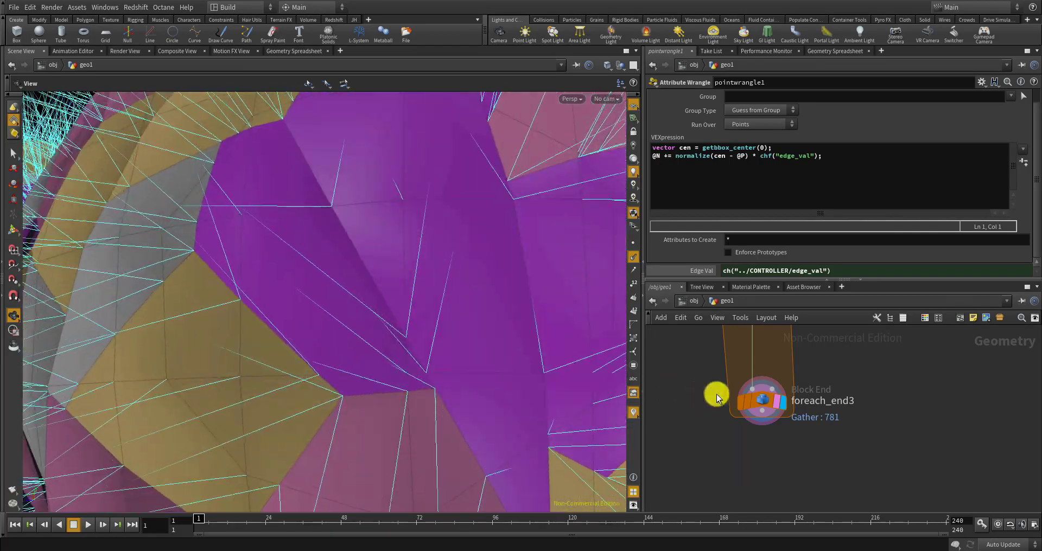
pyautogui.scroll(-3, 765, 446)
pyautogui.scroll(-3, 803, 434)
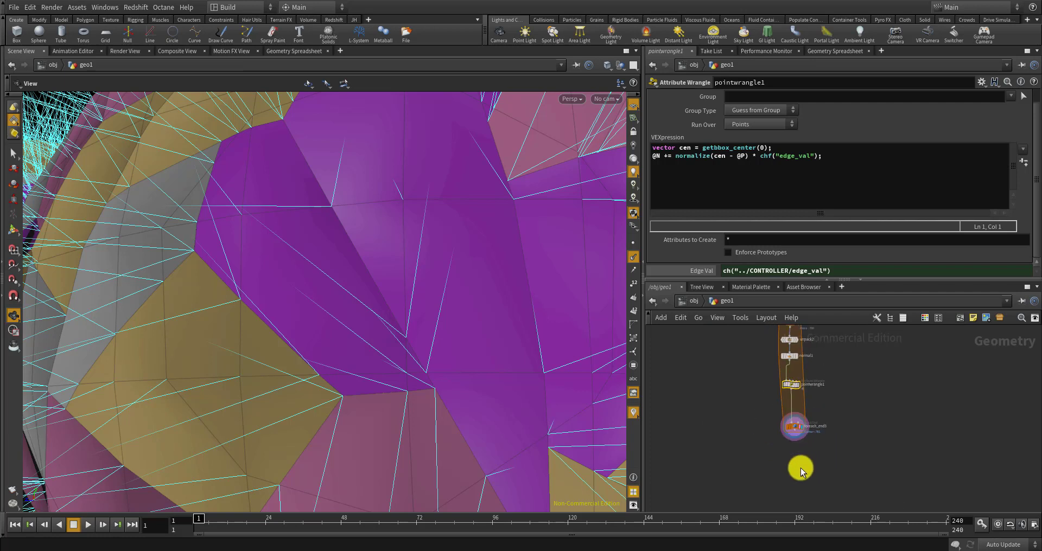
pyautogui.scroll(4, 814, 396)
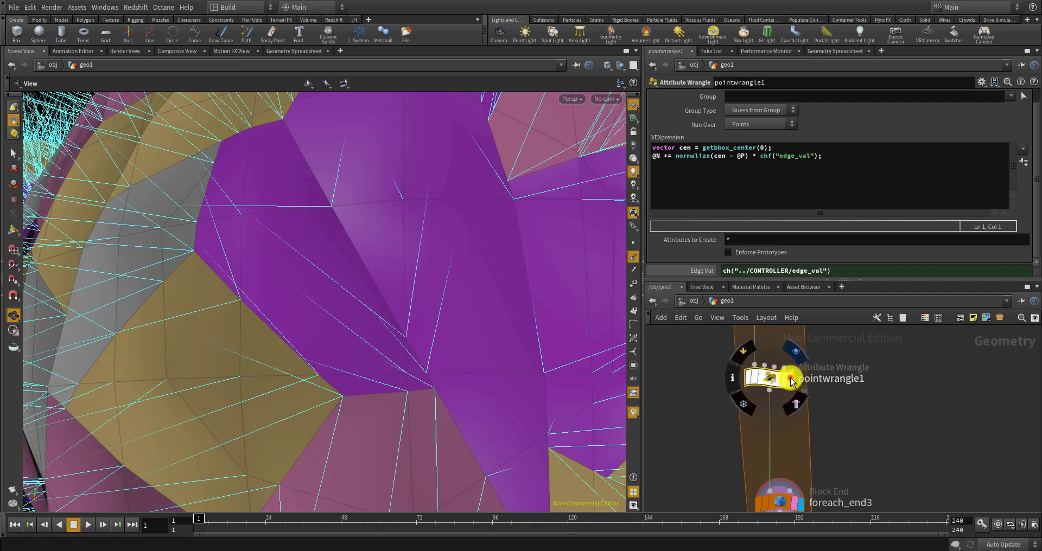
# Display pointwrangle1's output, turn off a viewport overlay, and tilt to see the grid
pyautogui.click(785, 380)
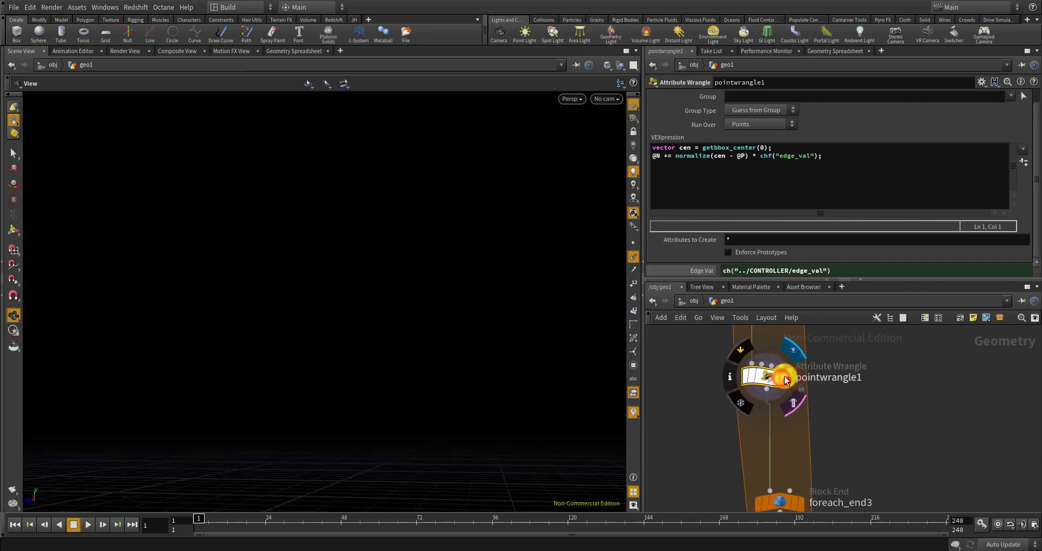
pyautogui.click(633, 257)
pyautogui.scroll(-3, 723, 379)
pyautogui.moveTo(515, 321); pyautogui.dragTo(502, 351)
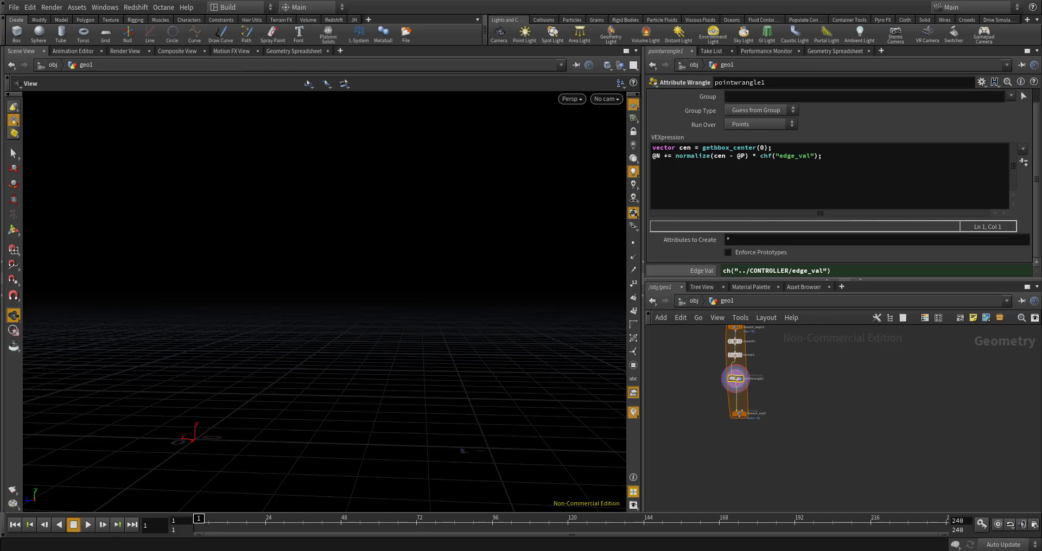
# Create a Resample node by searching 'resamp' in the node menu
pyautogui.press('Tab')
pyautogui.write('resamp')
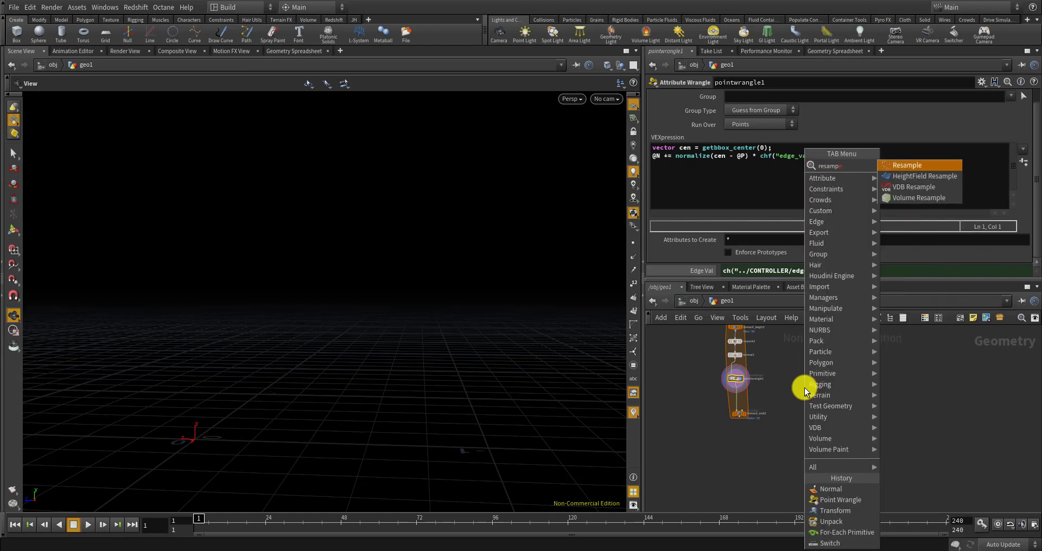
pyautogui.press('Return')
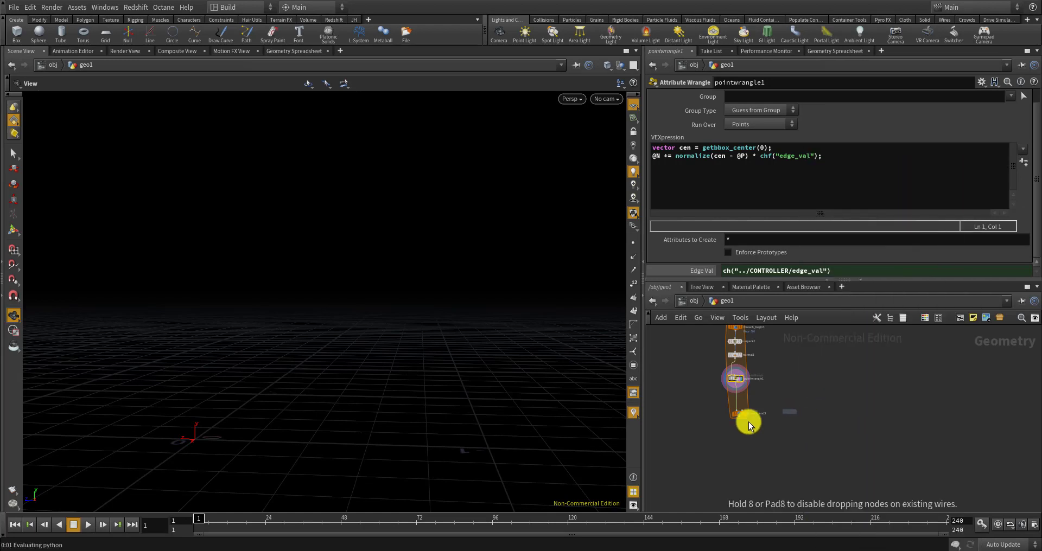
pyautogui.scroll(5, 738, 401)
# Insert the Resample node into the loop wire and orbit around the pink piece
pyautogui.click(744, 364)
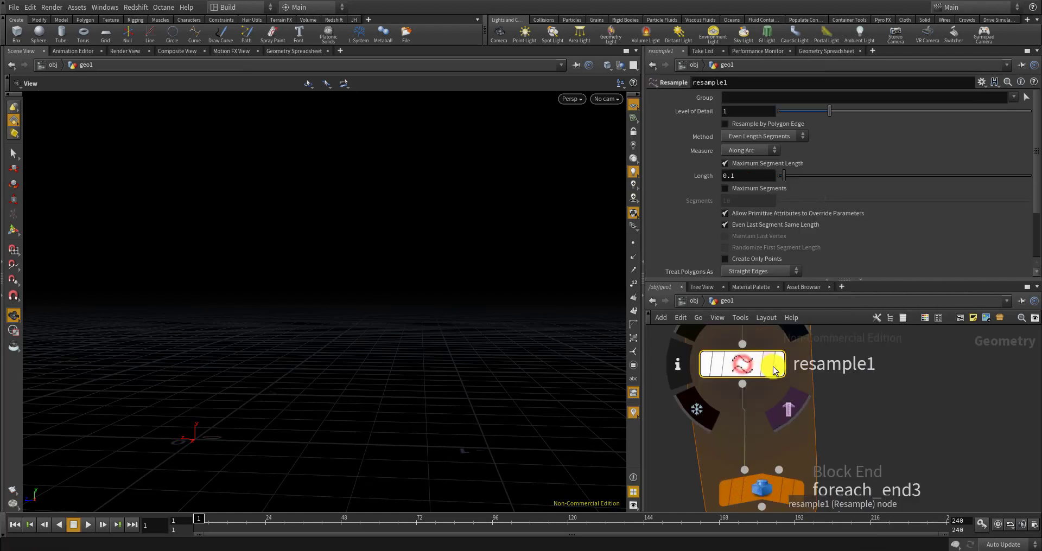
pyautogui.scroll(-8, 375, 339)
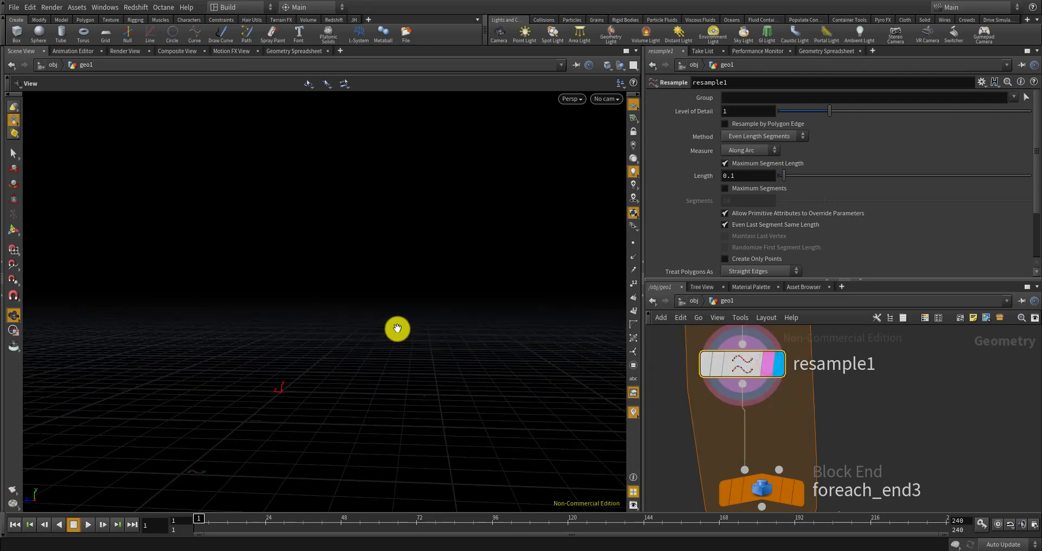
pyautogui.scroll(2, 416, 429)
pyautogui.scroll(10, 424, 462)
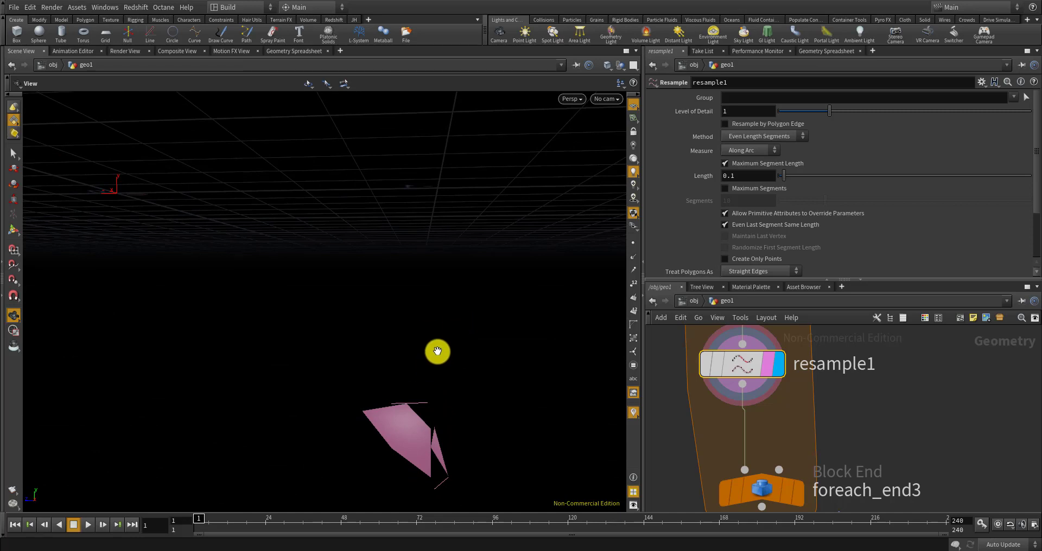
pyautogui.moveTo(393, 356); pyautogui.dragTo(407, 395)
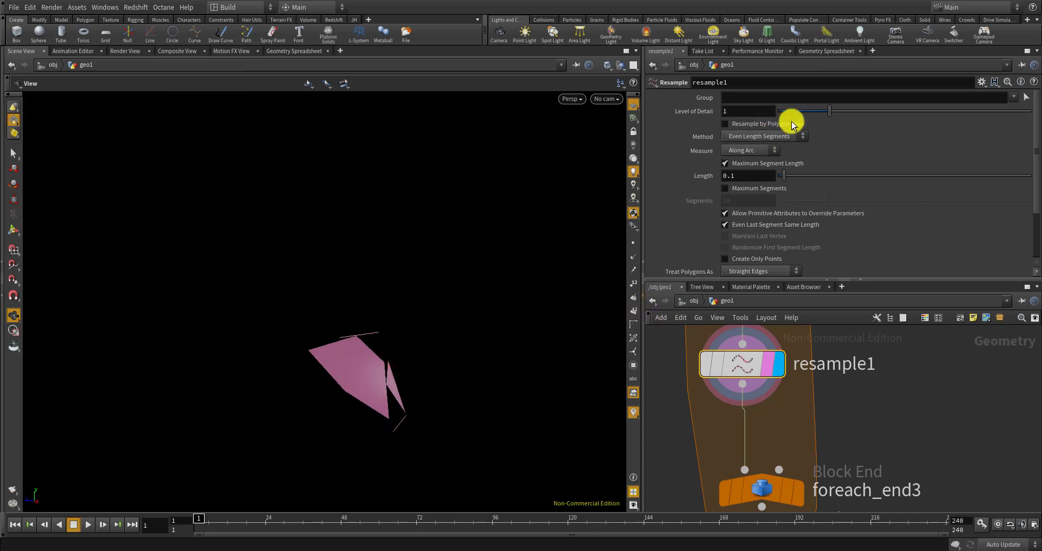
# Enable Resample by Polygon Edge, show points, and set Length to 0.06
pyautogui.click(725, 125)
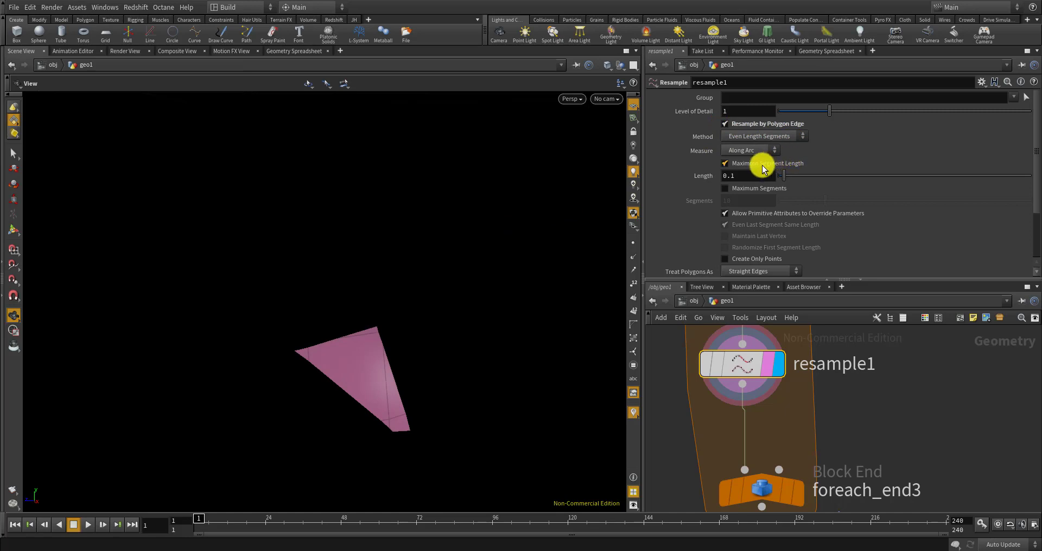
pyautogui.click(632, 243)
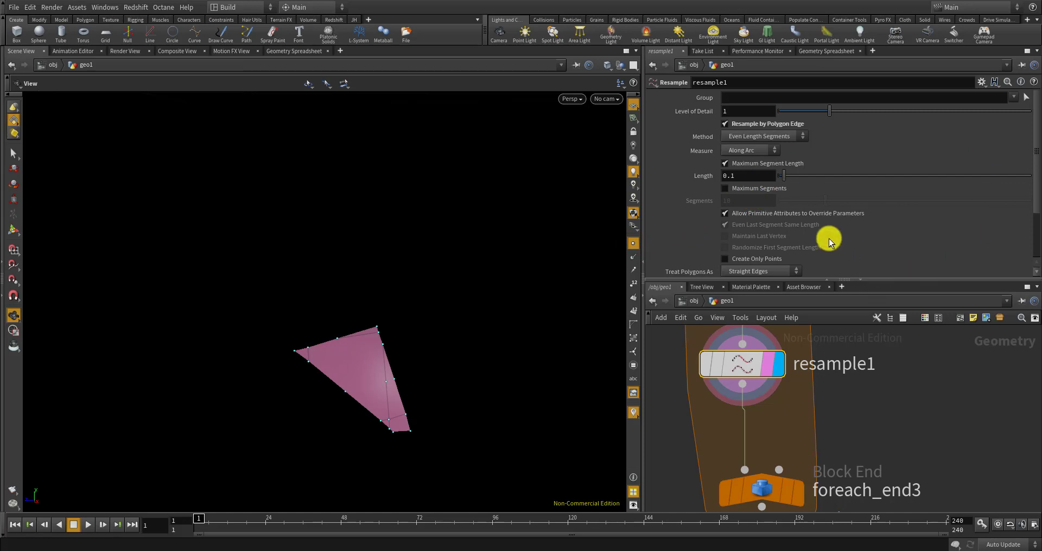
pyautogui.scroll(-2, 828, 235)
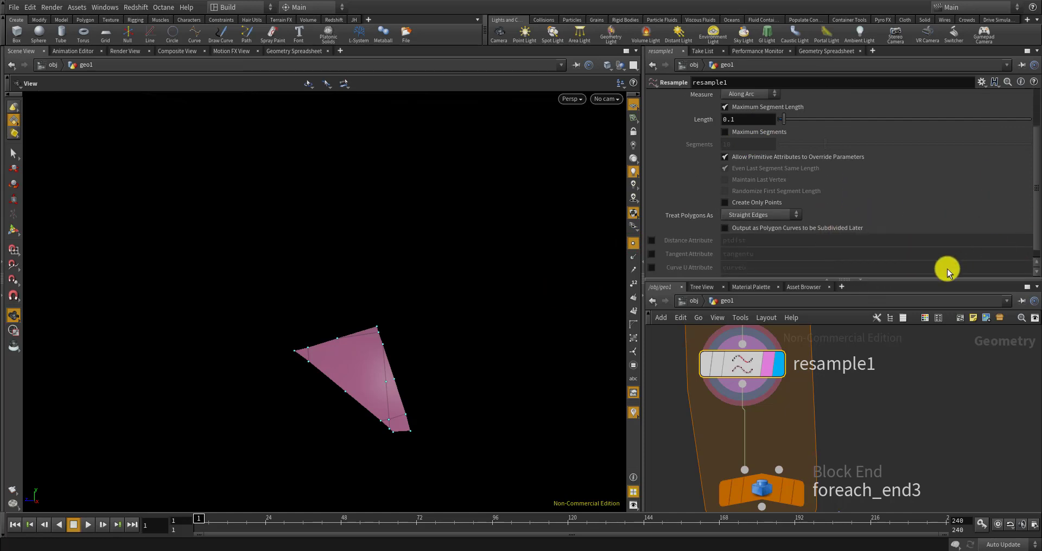
pyautogui.scroll(2, 863, 230)
pyautogui.moveTo(809, 175); pyautogui.dragTo(782, 174)
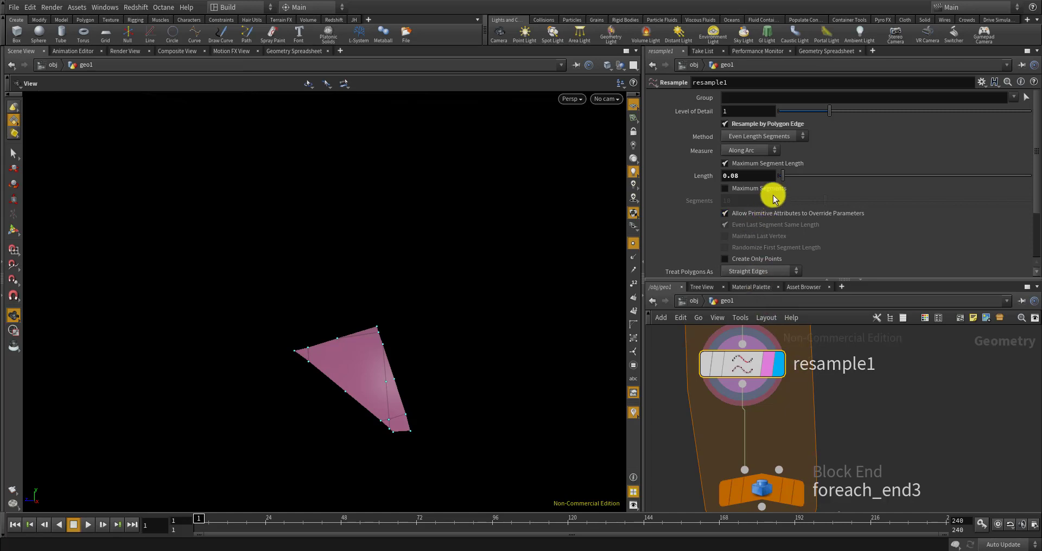
pyautogui.moveTo(777, 178); pyautogui.dragTo(785, 179)
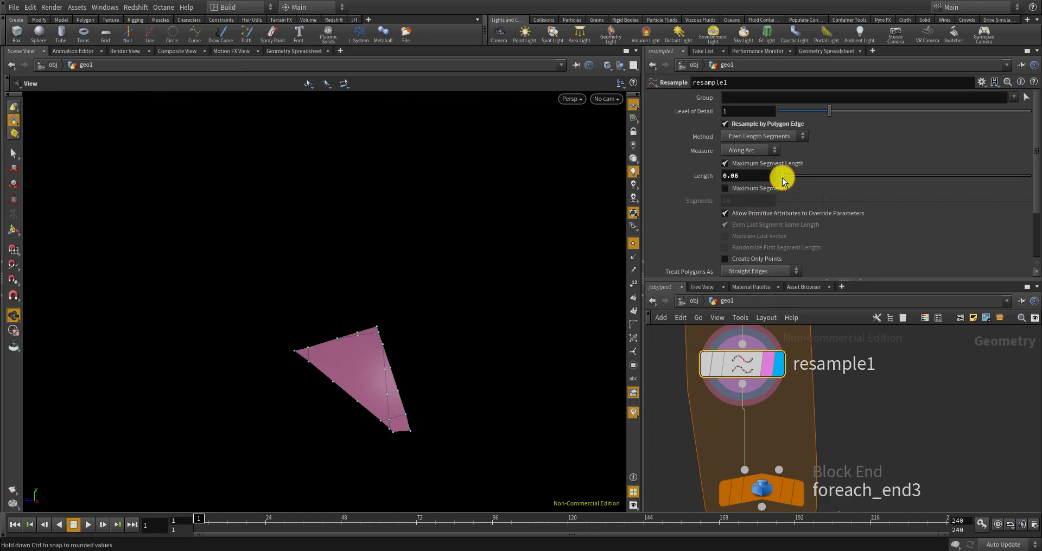
pyautogui.click(783, 178)
pyautogui.scroll(-8, 850, 380)
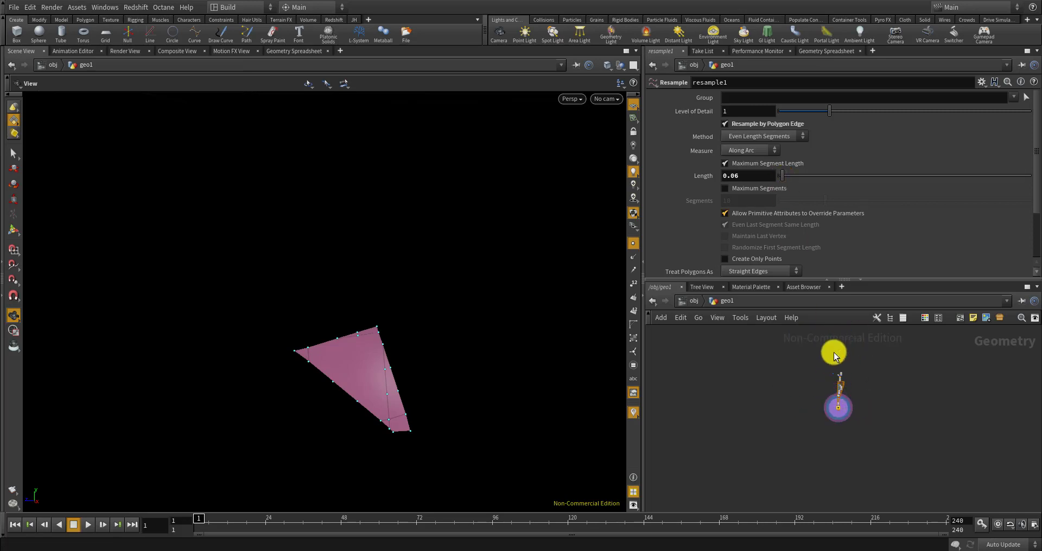
pyautogui.scroll(12, 834, 364)
# Select CONTROLLER, tidy min area to 0.05, and open its parameter interface editor
pyautogui.click(824, 436)
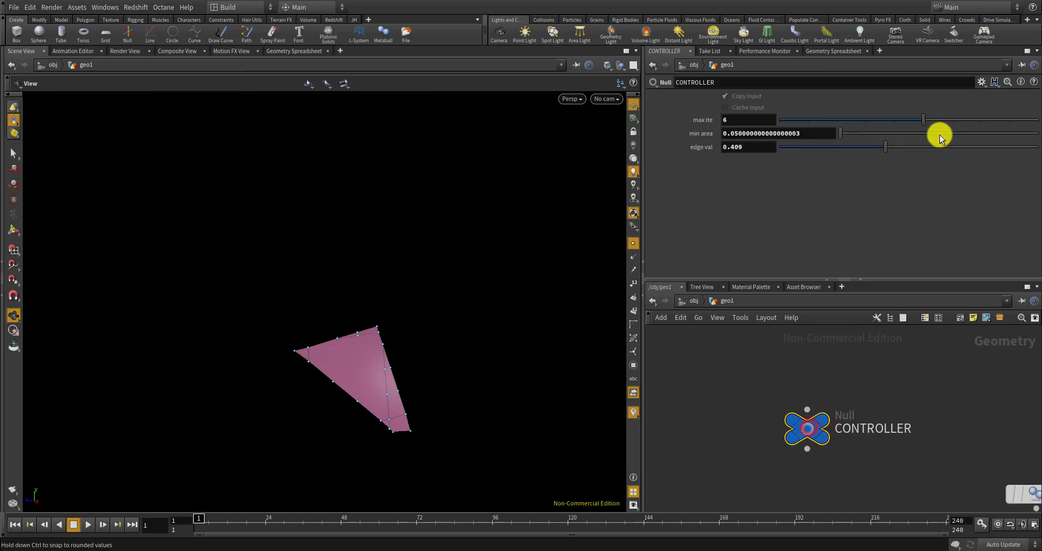
pyautogui.keyDown('ctrl'); pyautogui.middleClick(707, 134); pyautogui.keyUp('ctrl')
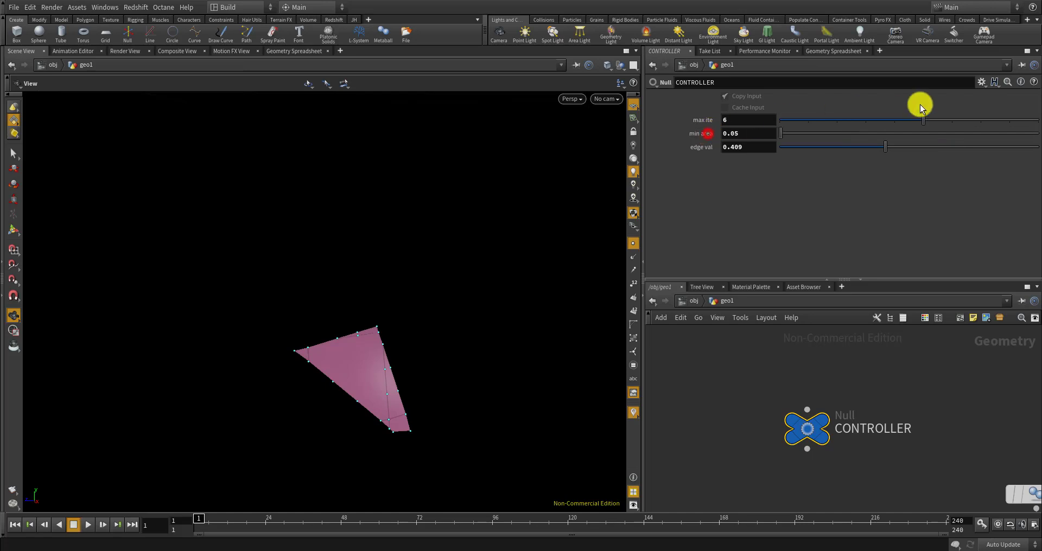
pyautogui.click(978, 84)
pyautogui.click(966, 93)
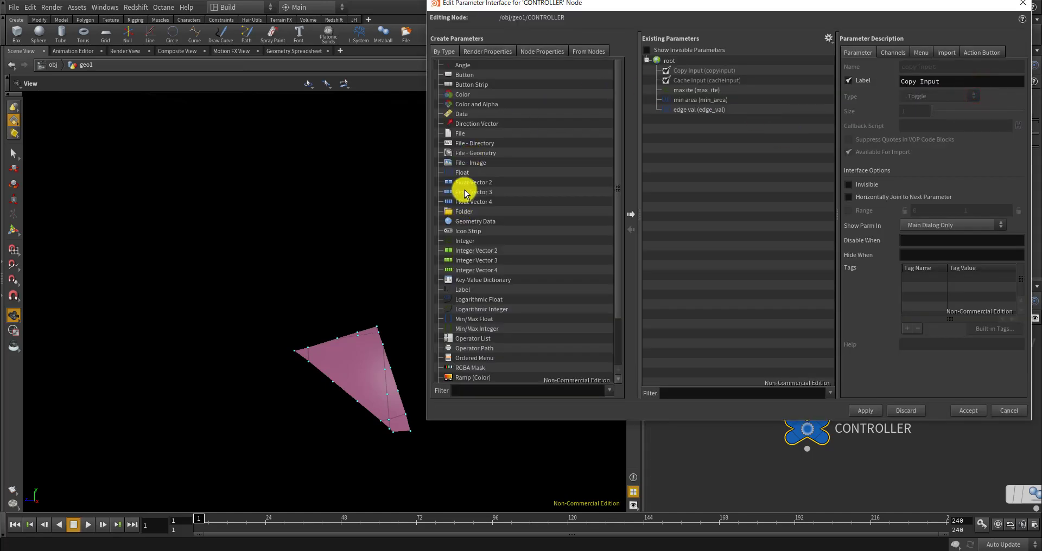
# Add a float surface_detail parameter labelled 'surface detail' with range 0.01–0.1
pyautogui.moveTo(462, 173); pyautogui.dragTo(724, 138)
pyautogui.doubleClick(937, 70)
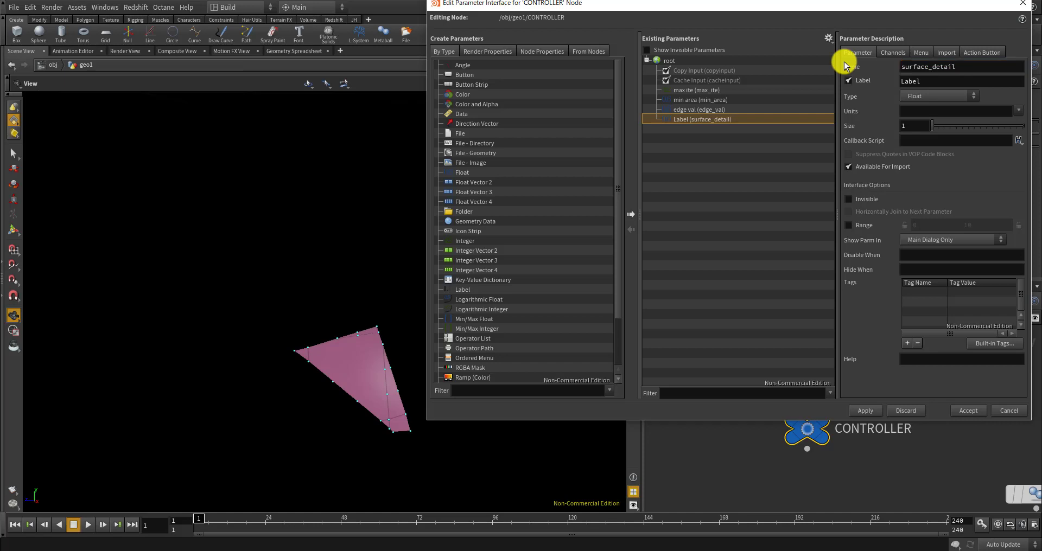
pyautogui.doubleClick(960, 83)
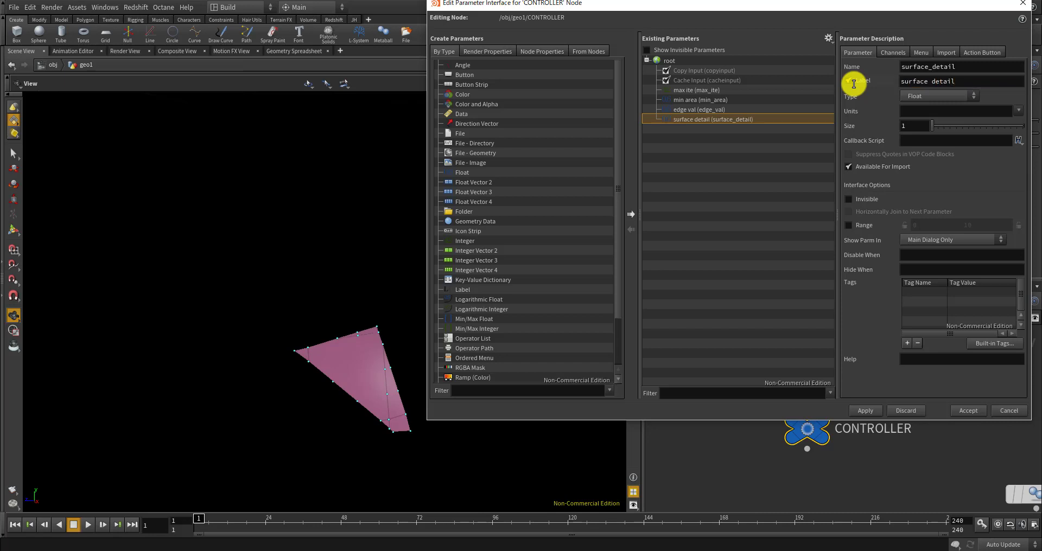
pyautogui.click(849, 225)
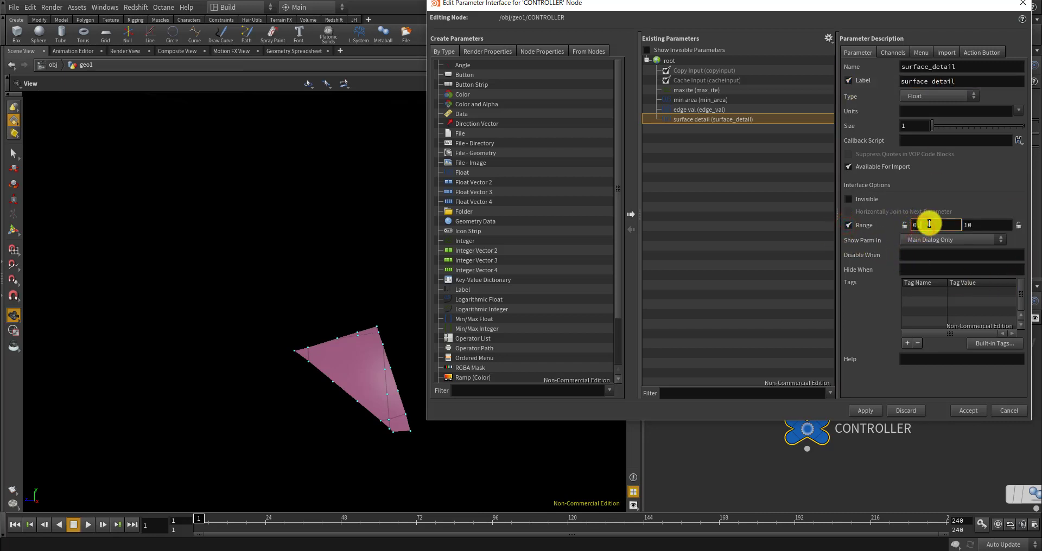
pyautogui.click(985, 226)
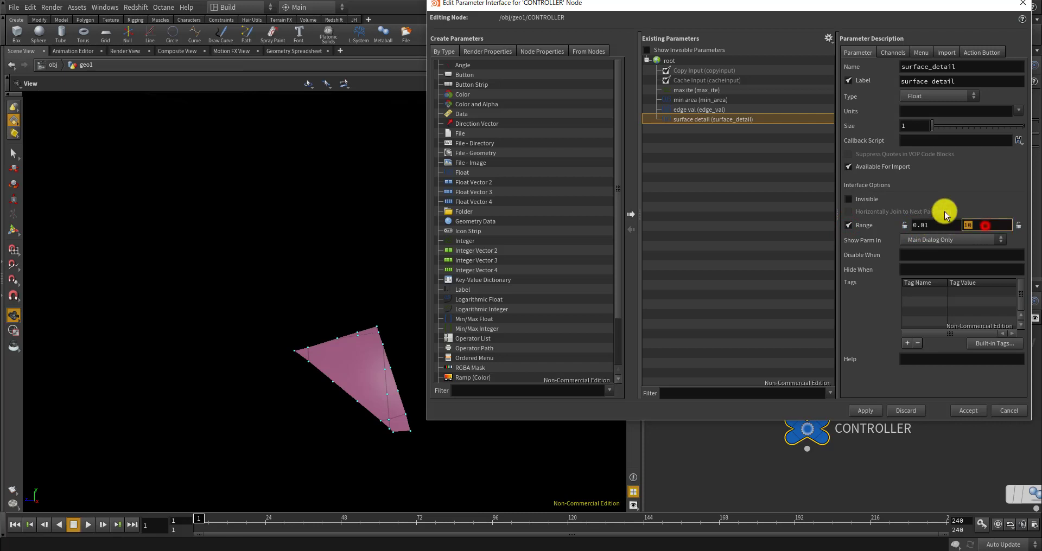
pyautogui.click(866, 411)
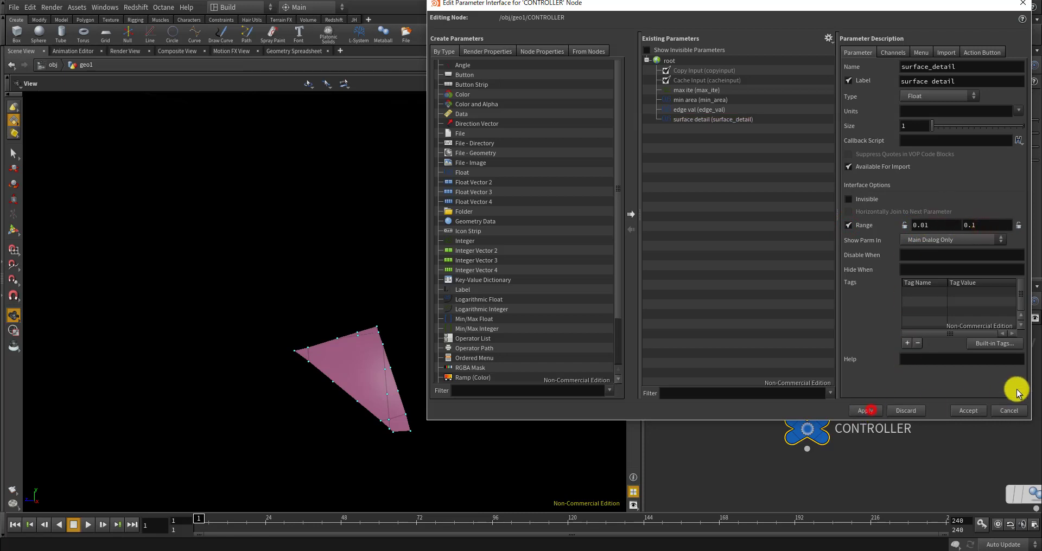
pyautogui.click(969, 408)
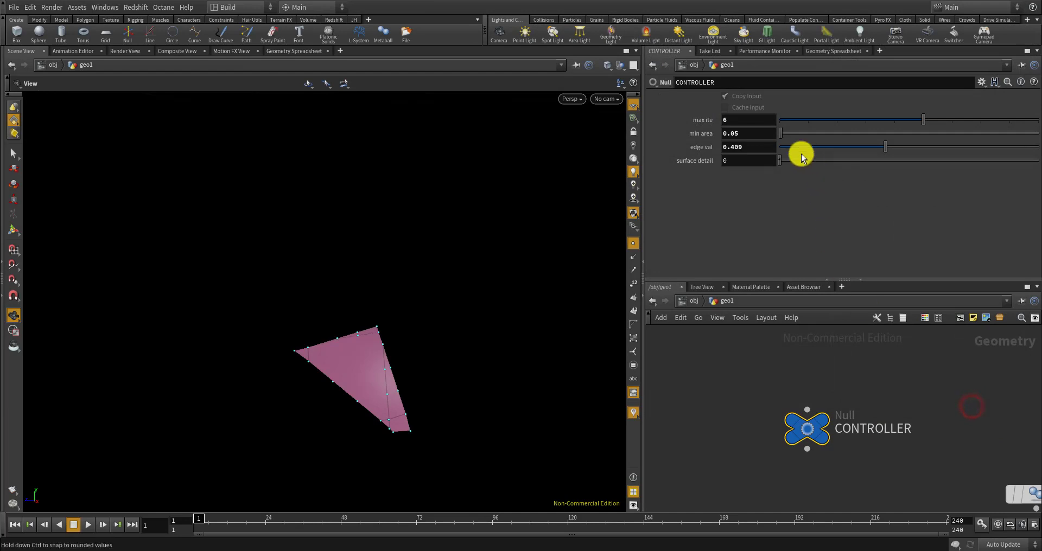
# Set surface detail to about 0.0334 and copy the parameter
pyautogui.moveTo(821, 158); pyautogui.dragTo(846, 158)
pyautogui.rightClick(745, 171)
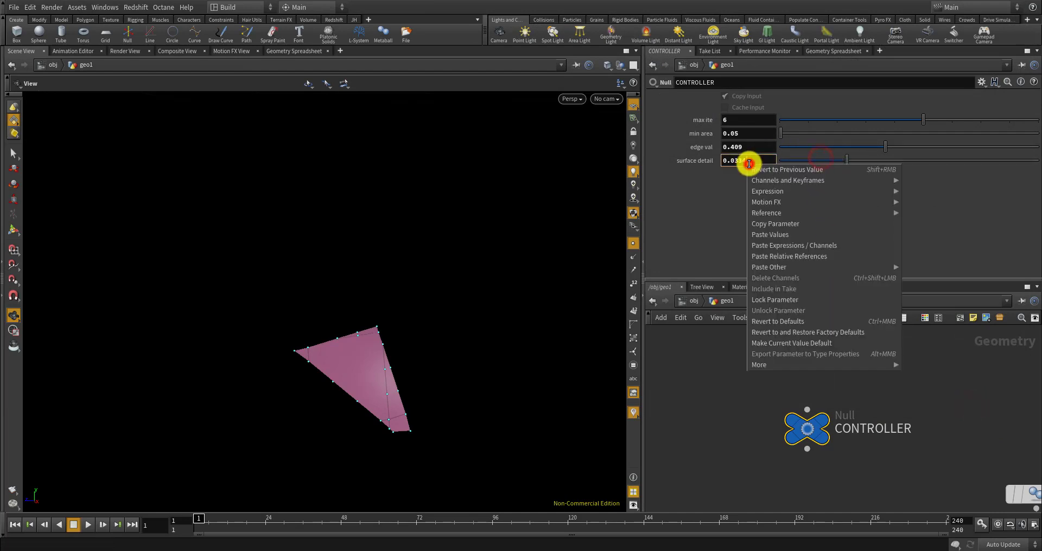
pyautogui.click(769, 224)
pyautogui.press('h')
pyautogui.scroll(-3, 746, 379)
pyautogui.scroll(3, 785, 463)
pyautogui.scroll(-4, 785, 464)
pyautogui.moveTo(770, 506); pyautogui.dragTo(763, 457, button='middle')
pyautogui.scroll(5, 767, 495)
pyautogui.scroll(-1, 777, 503)
pyautogui.scroll(5, 763, 457)
# Paste a relative reference to surface detail into resample1's Length
pyautogui.click(758, 462)
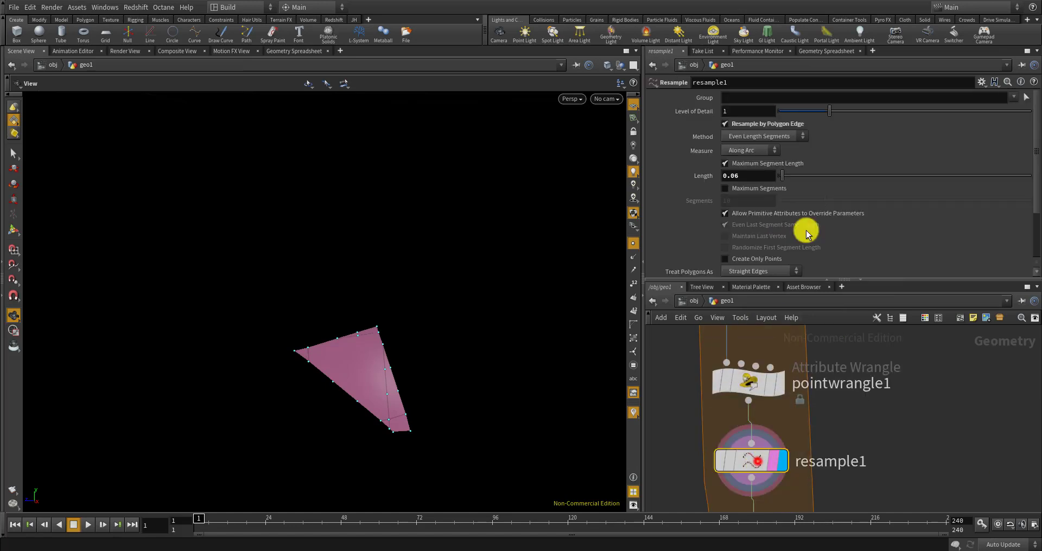
pyautogui.rightClick(739, 175)
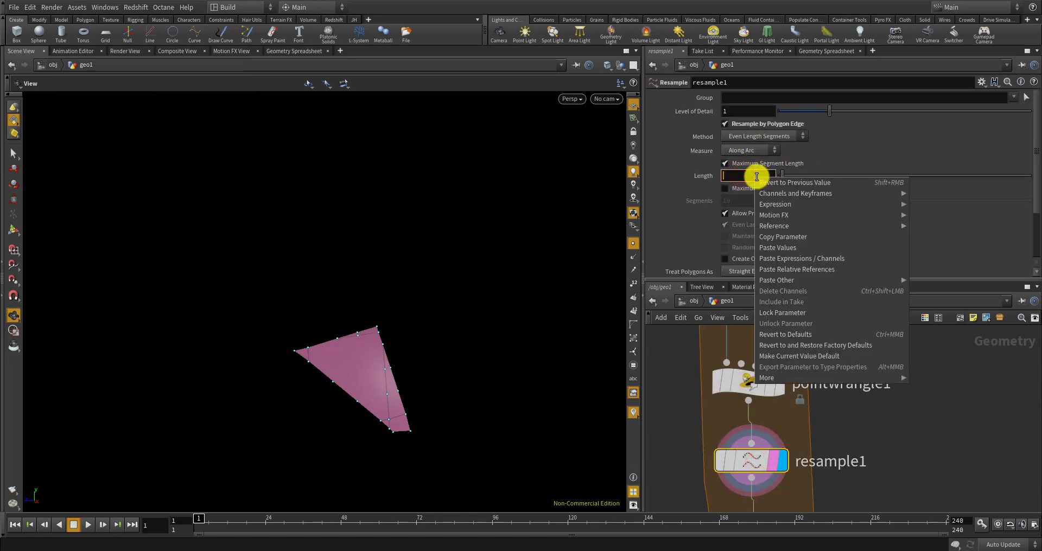
pyautogui.click(792, 267)
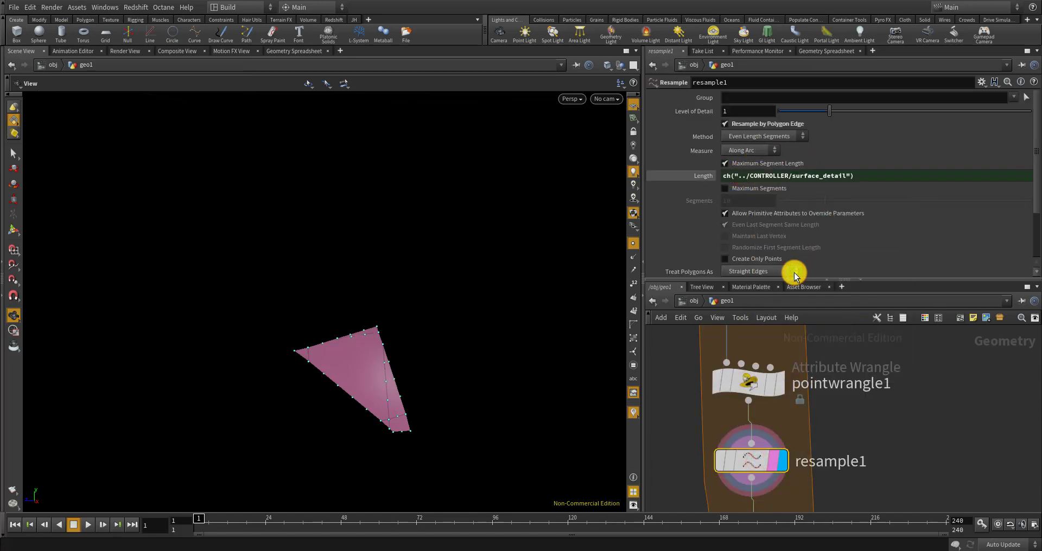
pyautogui.scroll(-5, 802, 383)
pyautogui.scroll(4, 793, 436)
pyautogui.scroll(-5, 793, 446)
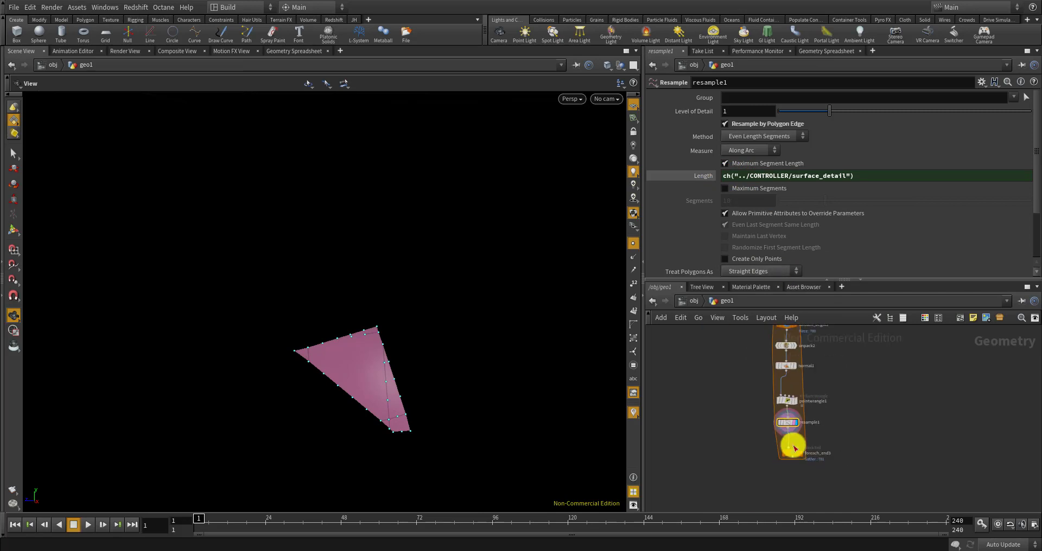
pyautogui.scroll(5, 794, 449)
pyautogui.press('Tab')
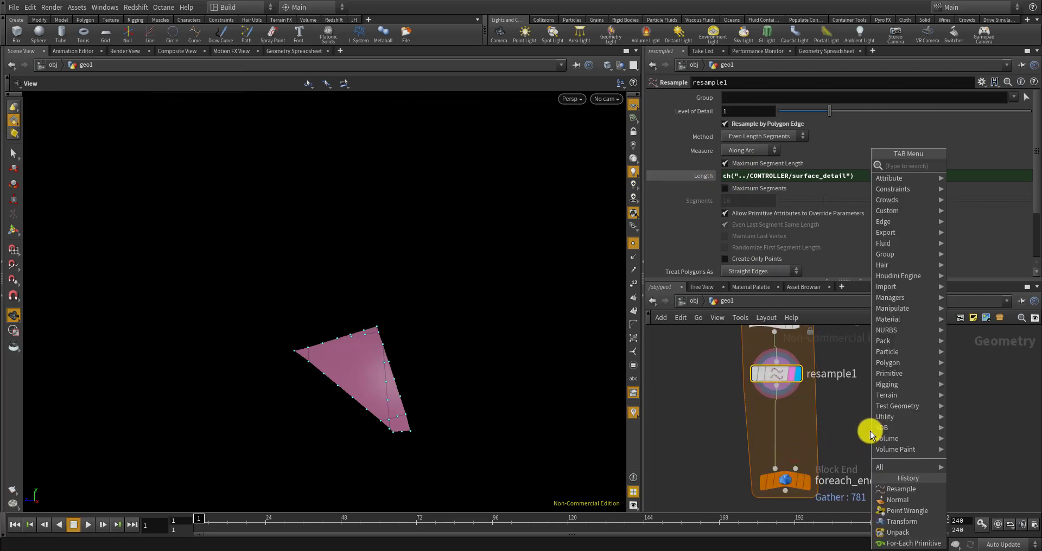
# Insert a Fuse node between resample1 and foreach_end3 and view its result
pyautogui.write('fuse')
pyautogui.press('Return')
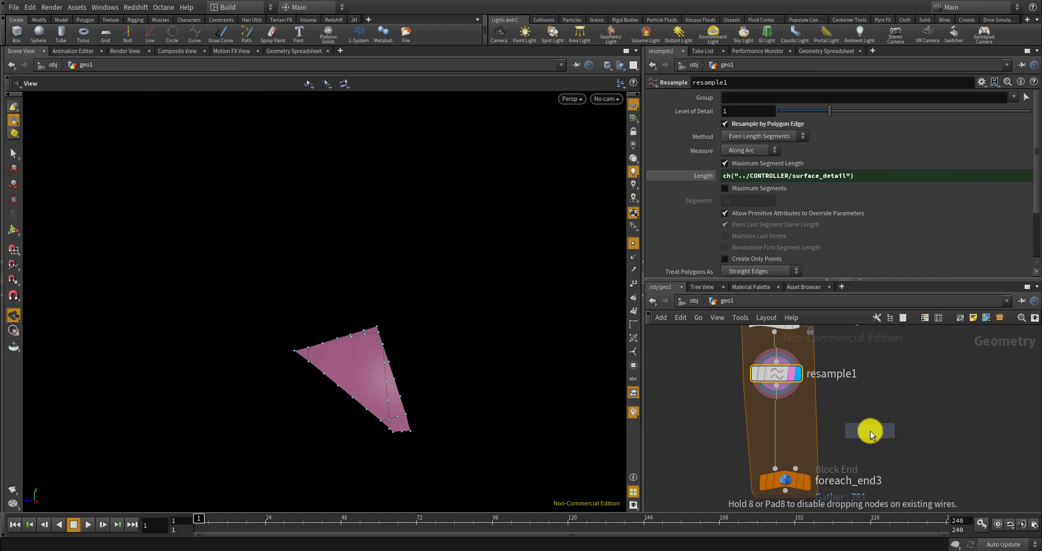
pyautogui.click(774, 417)
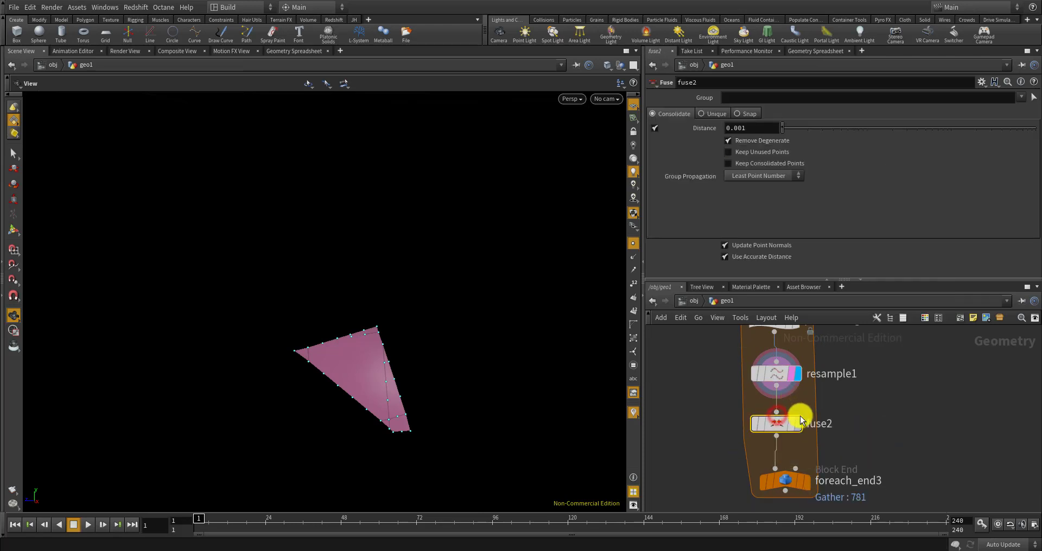
pyautogui.click(792, 426)
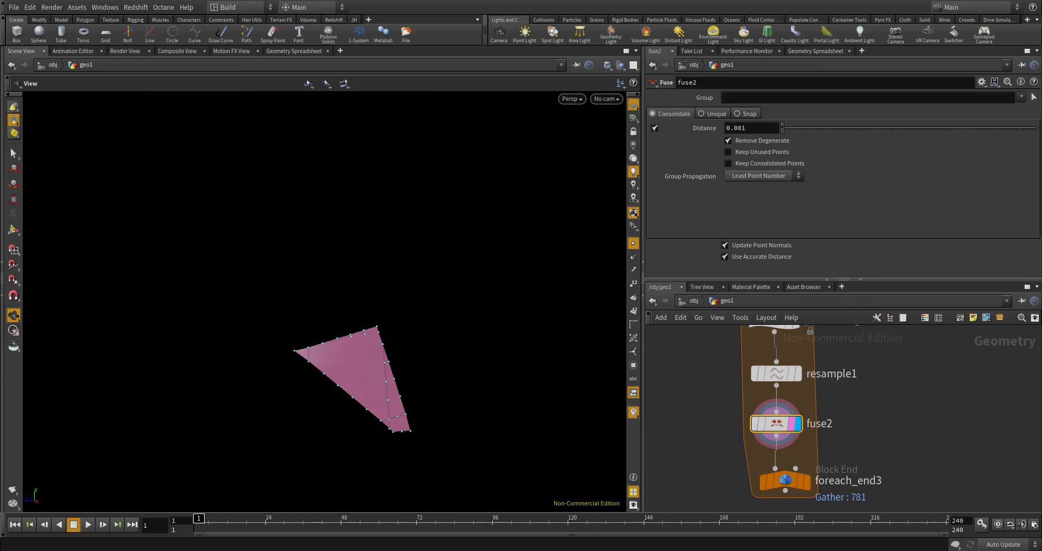
# Display foreach_end3's full output and orbit around the patched geometry
pyautogui.click(803, 480)
pyautogui.scroll(-10, 373, 360)
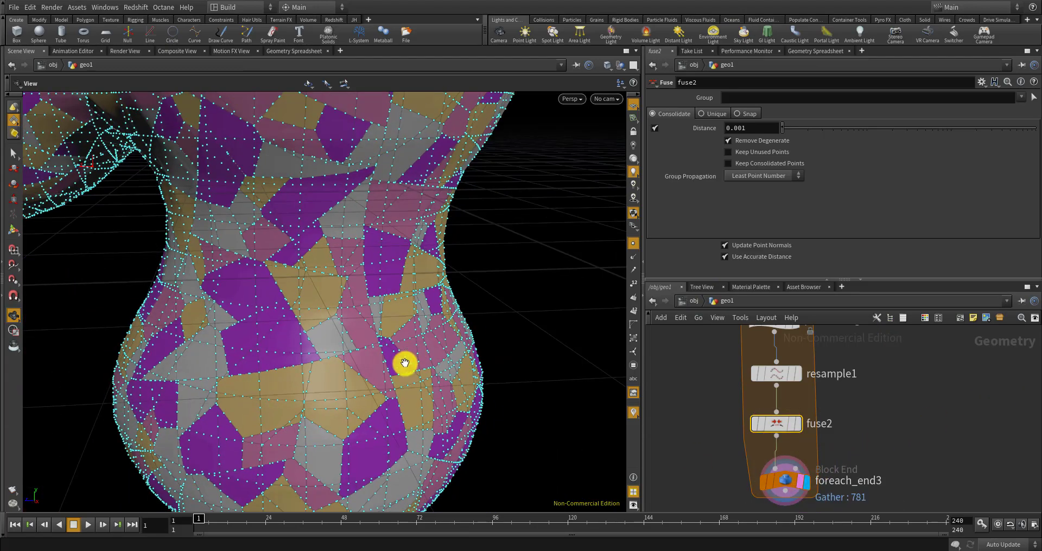
pyautogui.moveTo(336, 350); pyautogui.dragTo(462, 328)
pyautogui.scroll(9, 377, 259)
pyautogui.moveTo(342, 300); pyautogui.dragTo(809, 349)
pyautogui.scroll(-5, 748, 374)
pyautogui.scroll(3, 748, 375)
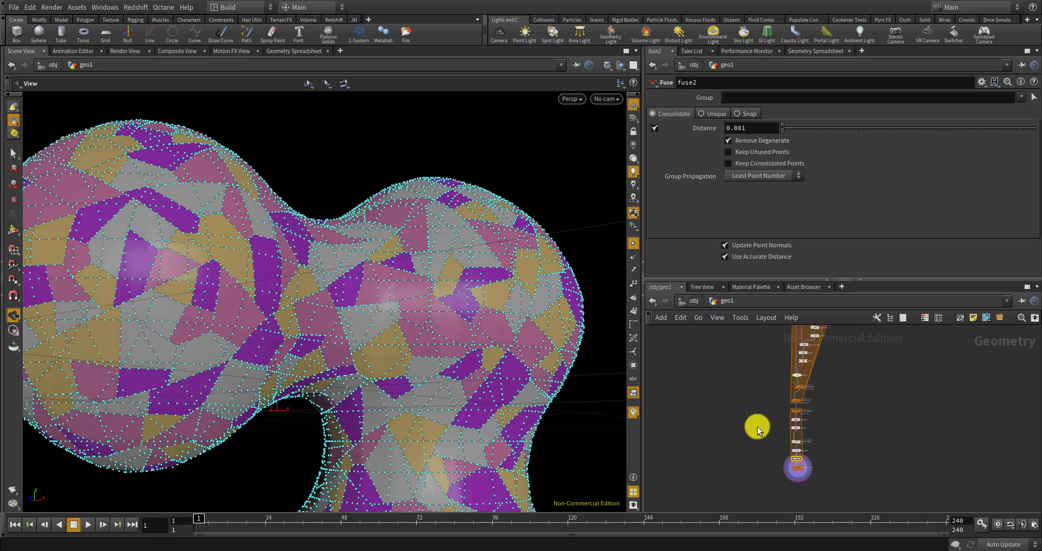
pyautogui.scroll(6, 755, 378)
pyautogui.scroll(2, 800, 438)
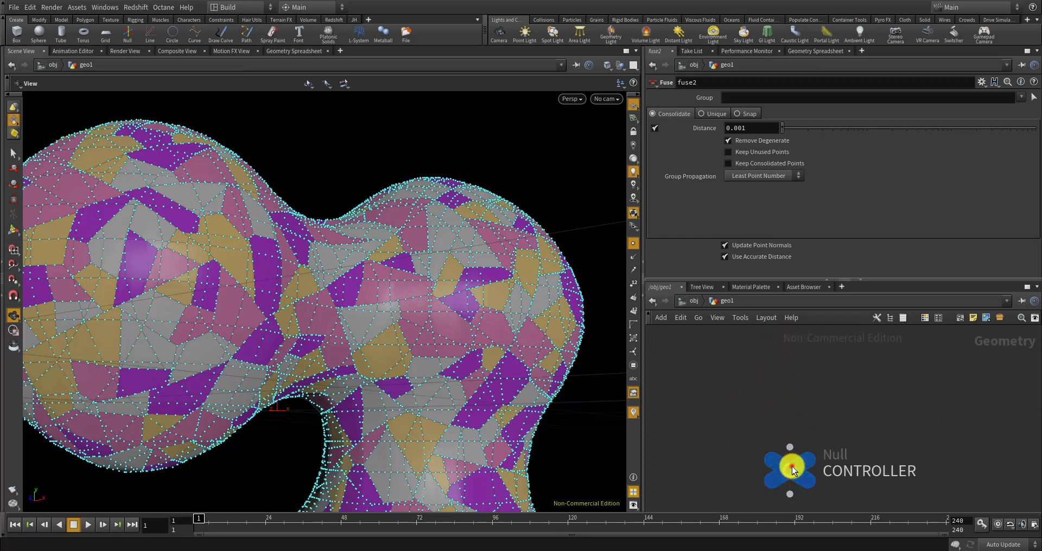
# Raise CONTROLLER's surface detail to 0.073
pyautogui.click(793, 467)
pyautogui.moveTo(876, 160); pyautogui.dragTo(956, 158)
pyautogui.scroll(-10, 715, 365)
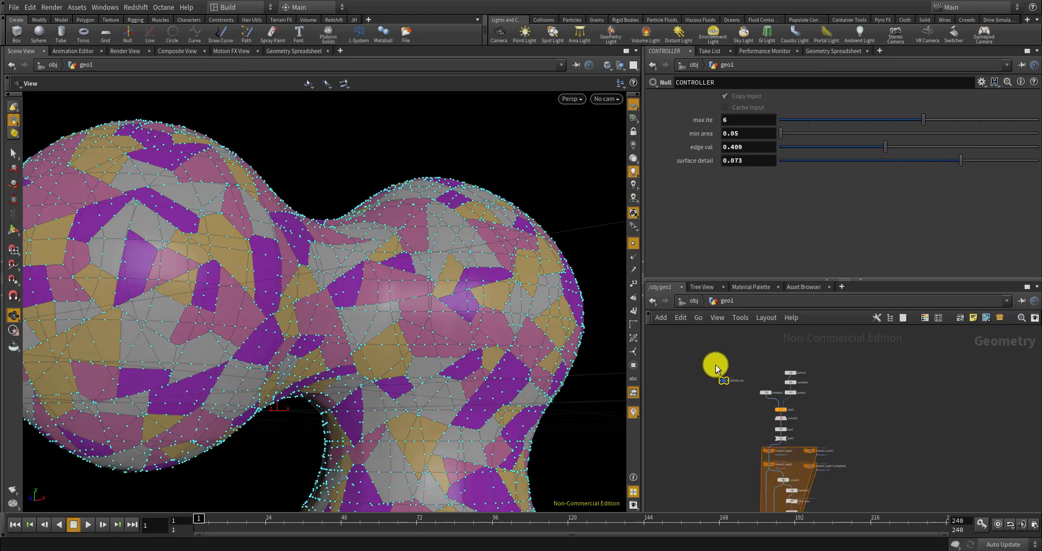
pyautogui.scroll(3, 731, 459)
pyautogui.scroll(5, 699, 428)
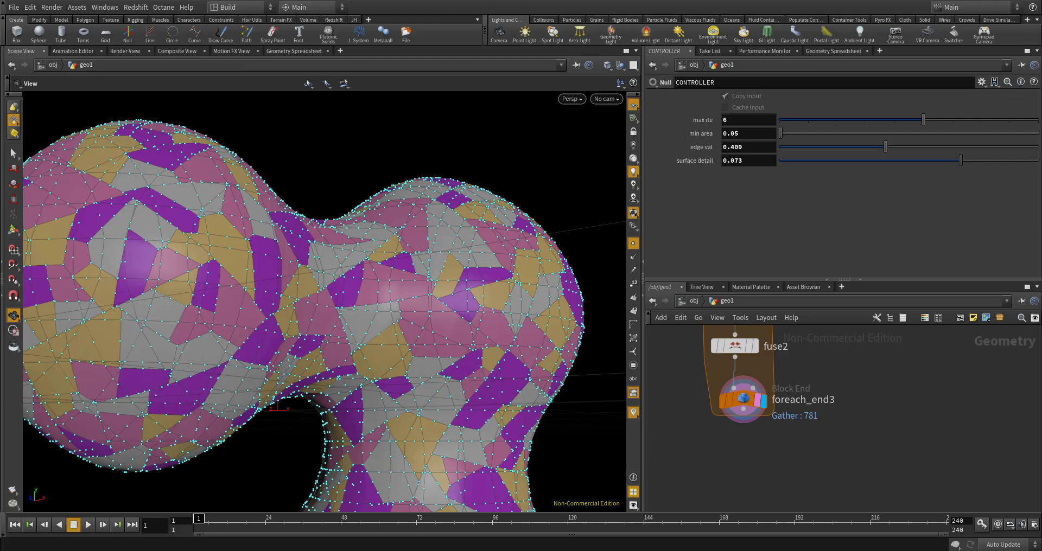
# View the fused blob from above, side and front, then open the TAB menu
pyautogui.moveTo(481, 272); pyautogui.dragTo(438, 312)
pyautogui.moveTo(437, 312); pyautogui.dragTo(393, 331, button='middle')
pyautogui.scroll(3, 456, 263)
pyautogui.scroll(-5, 454, 261)
pyautogui.moveTo(438, 222); pyautogui.dragTo(439, 255)
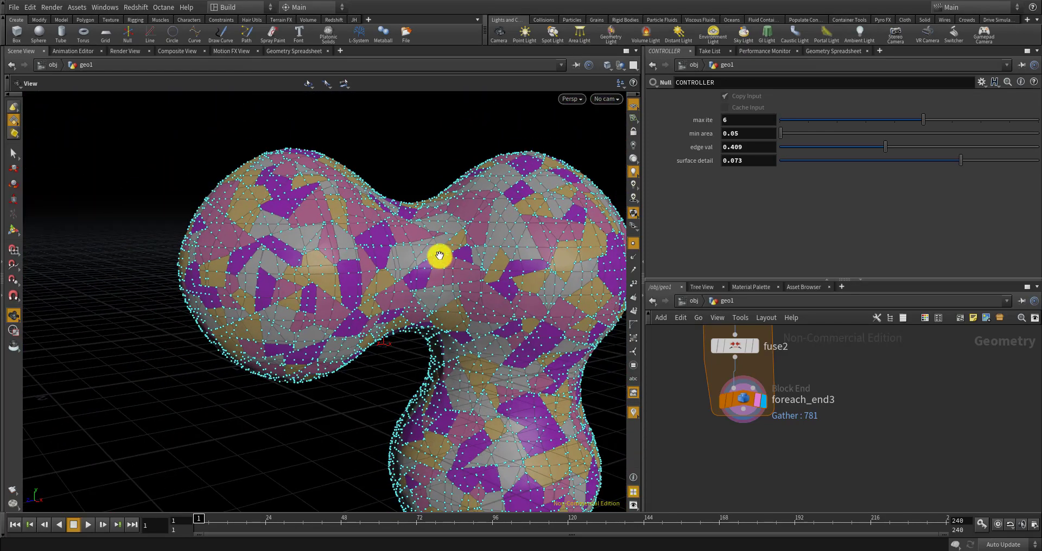
pyautogui.scroll(2, 439, 253)
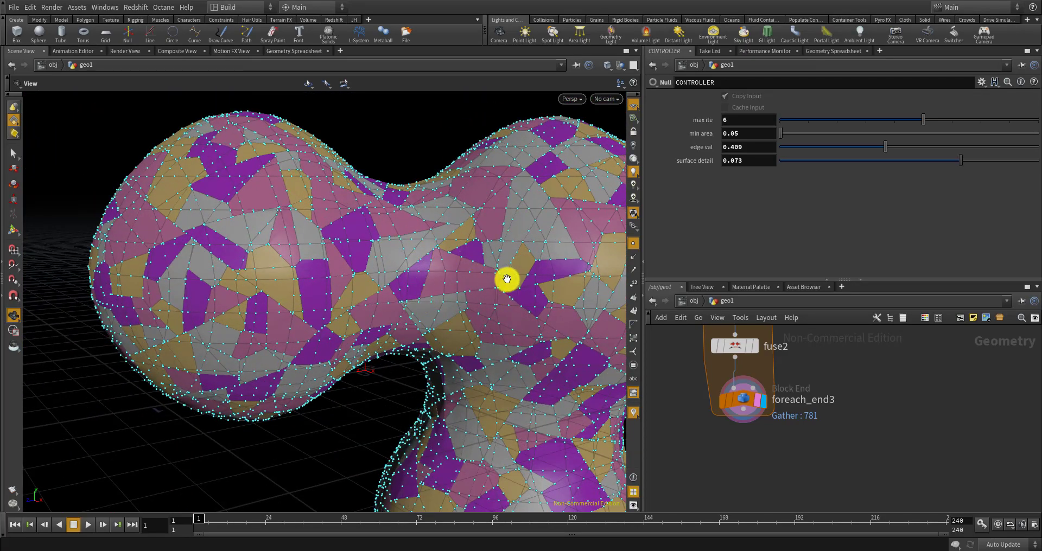
pyautogui.moveTo(421, 305); pyautogui.dragTo(490, 309)
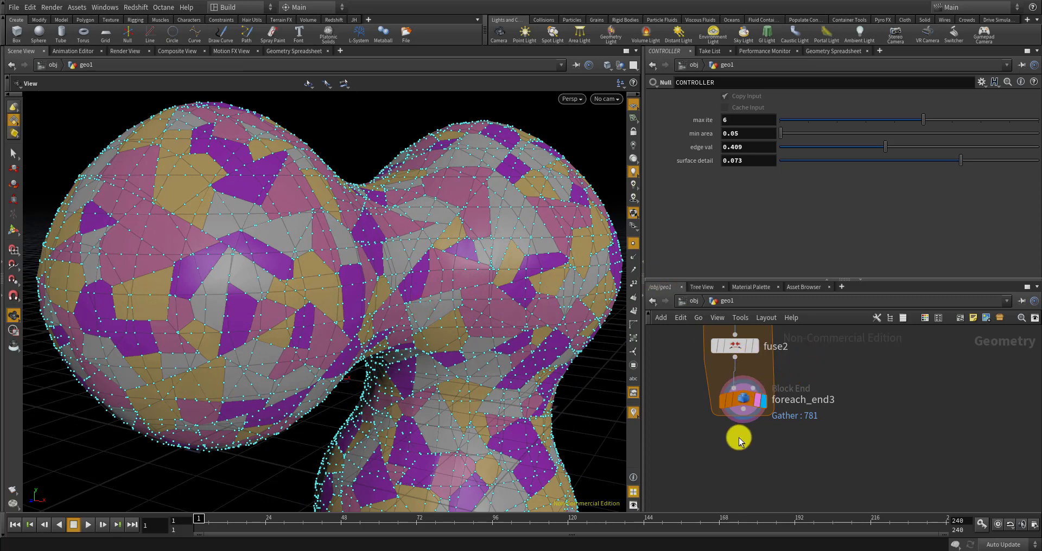
pyautogui.press('Tab')
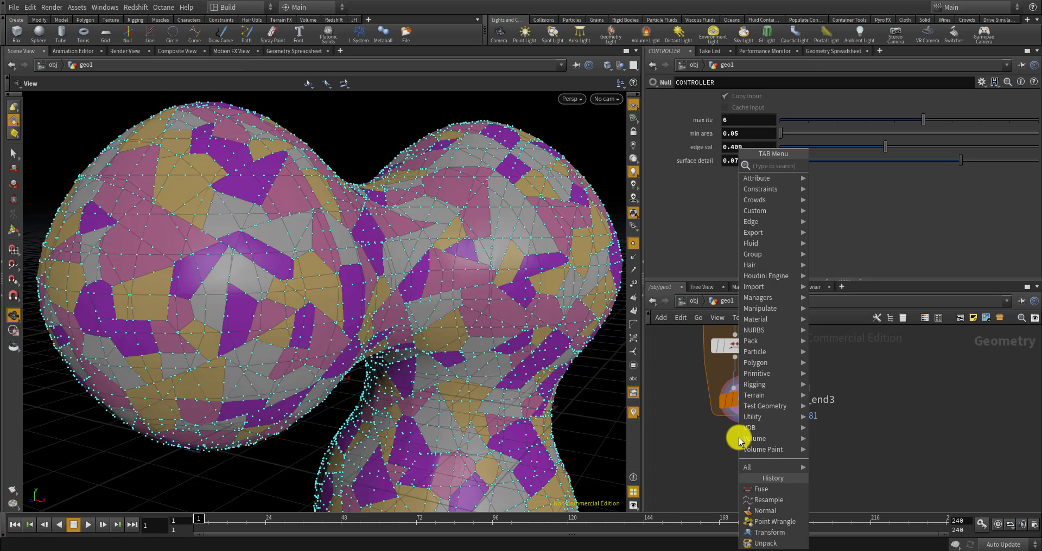
# Add a Point Wrangle below foreach_end3, wire it to foreach_end3's output and make it the displayed node
pyautogui.write('point')
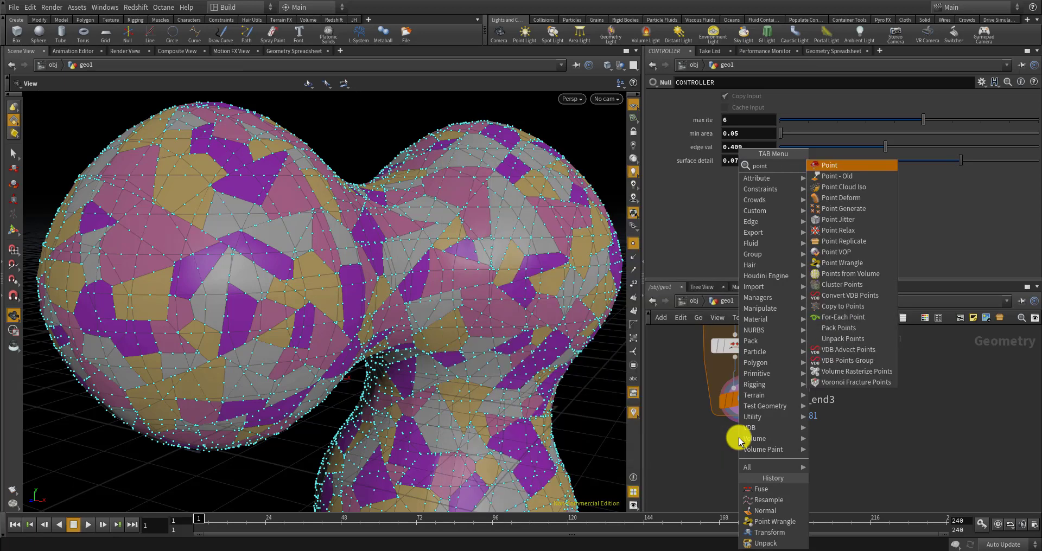
pyautogui.press('Return')
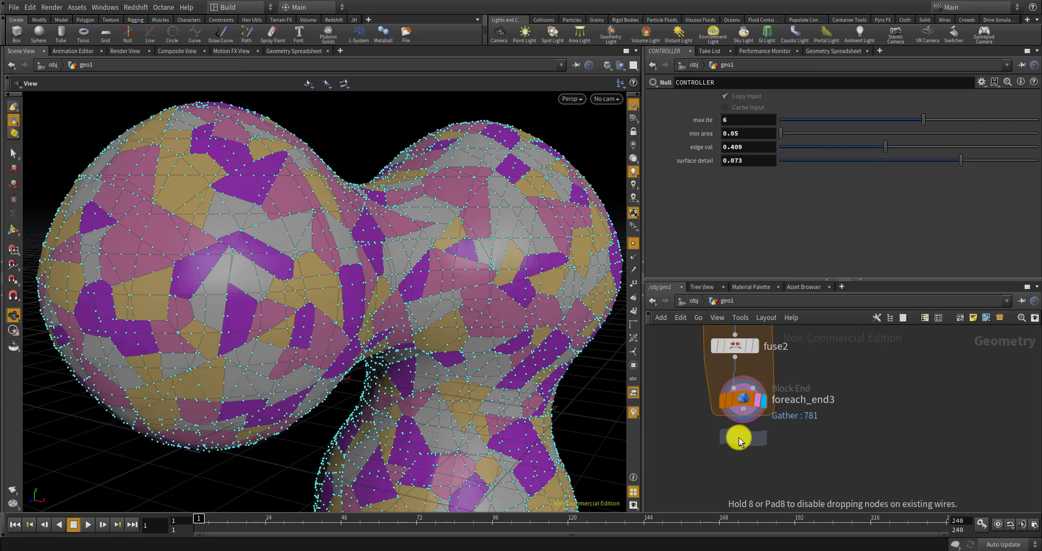
pyautogui.click(745, 441)
pyautogui.moveTo(744, 442); pyautogui.dragTo(736, 461)
pyautogui.scroll(4, 746, 422)
pyautogui.moveTo(732, 402); pyautogui.dragTo(734, 490)
pyautogui.click(771, 491)
pyautogui.click(782, 491)
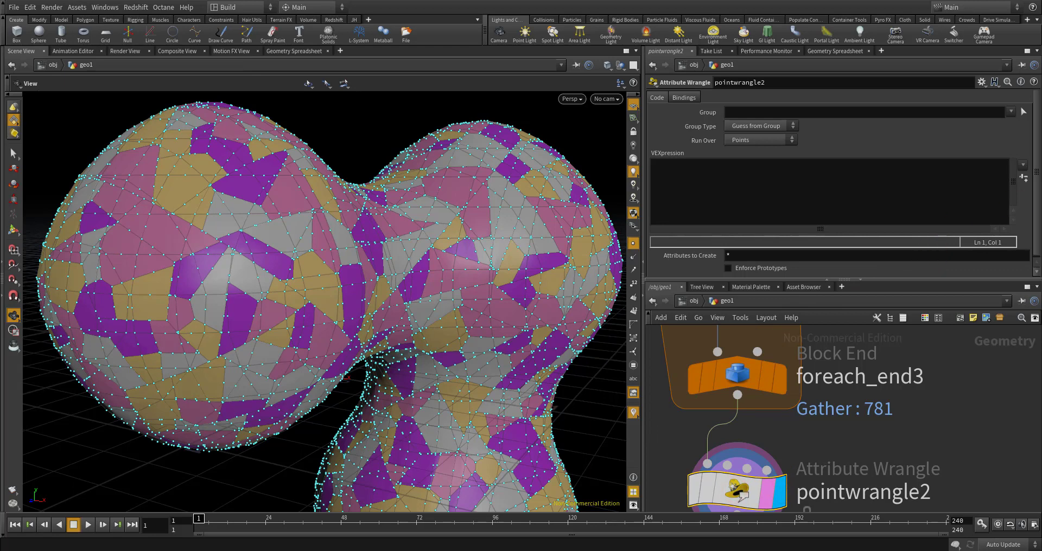
# Read noise_smoothness and noise_strength into float variables with chf() channel calls
pyautogui.click(773, 195)
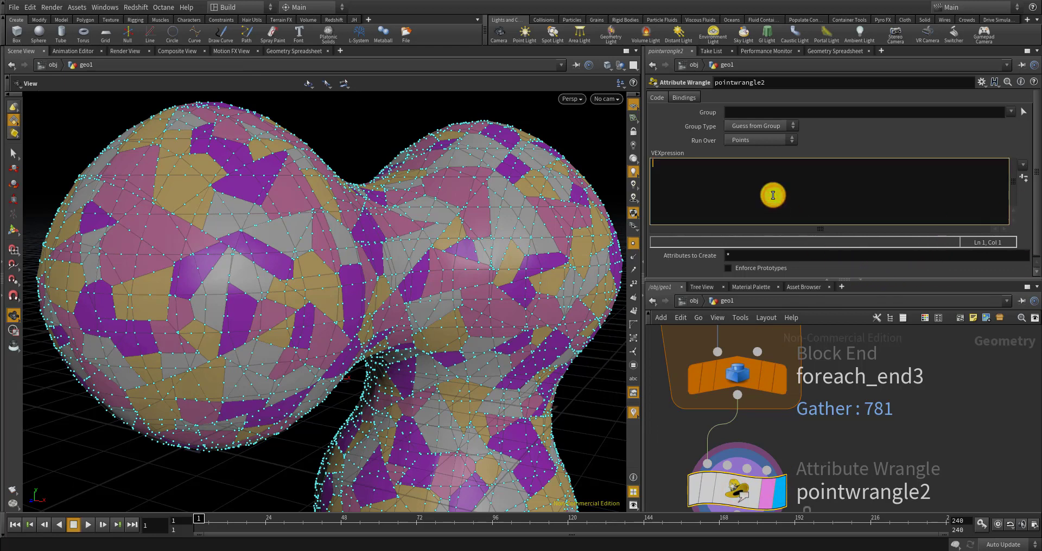
pyautogui.write('float noise _smooth')
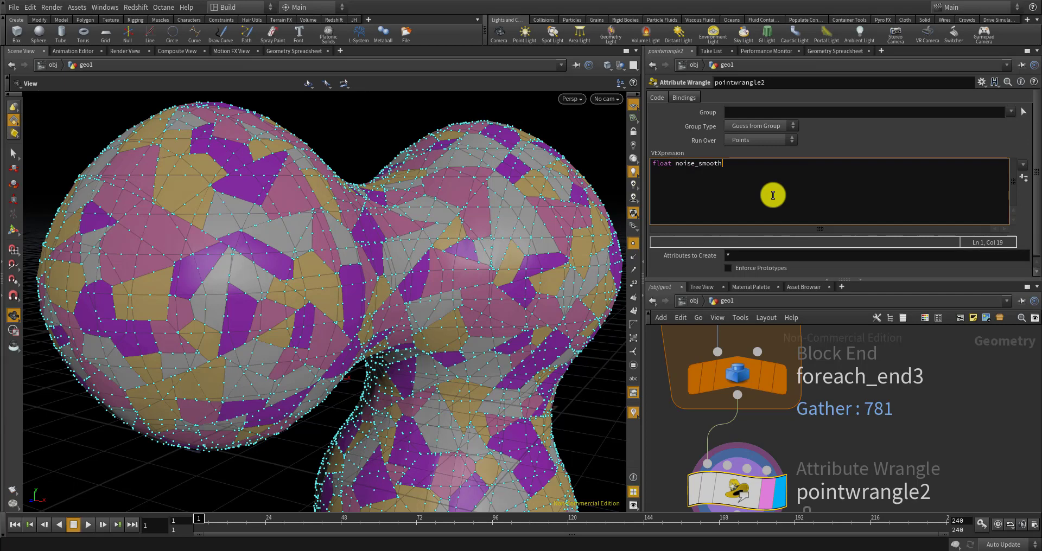
pyautogui.write('ness = ch')
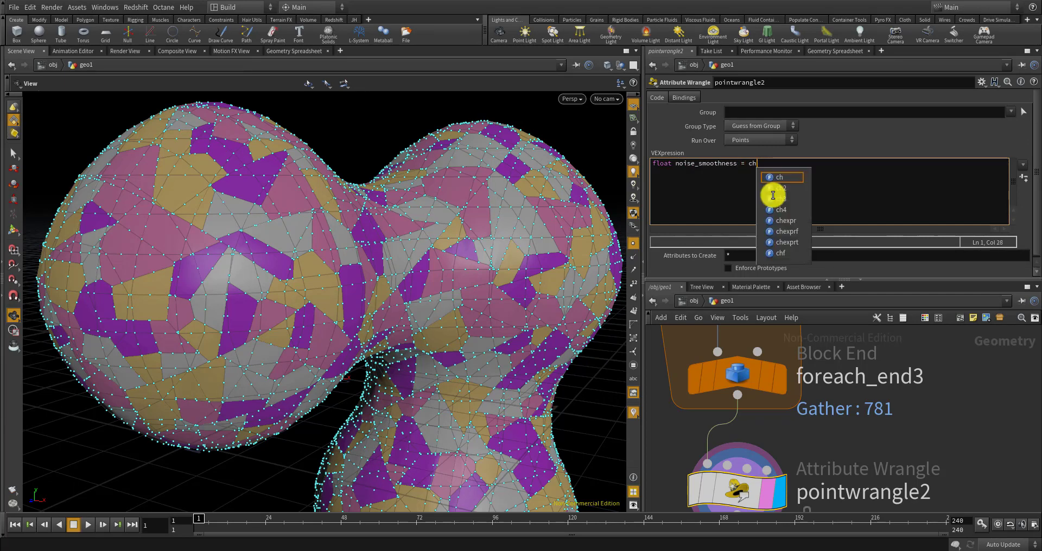
pyautogui.write('f("noise_smoothme')
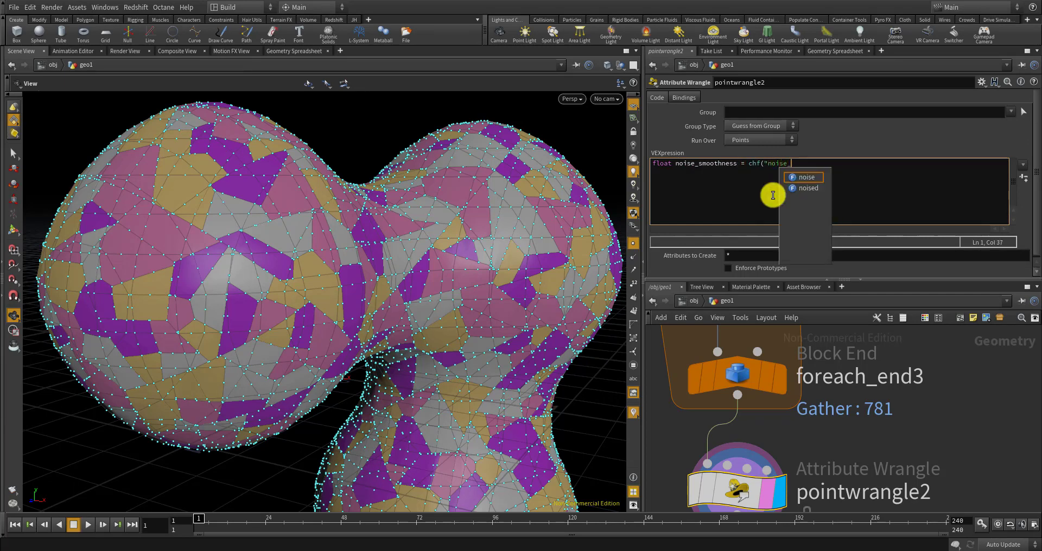
pyautogui.press('BackSpace')
pyautogui.press('BackSpace')
pyautogui.press('BackSpace')
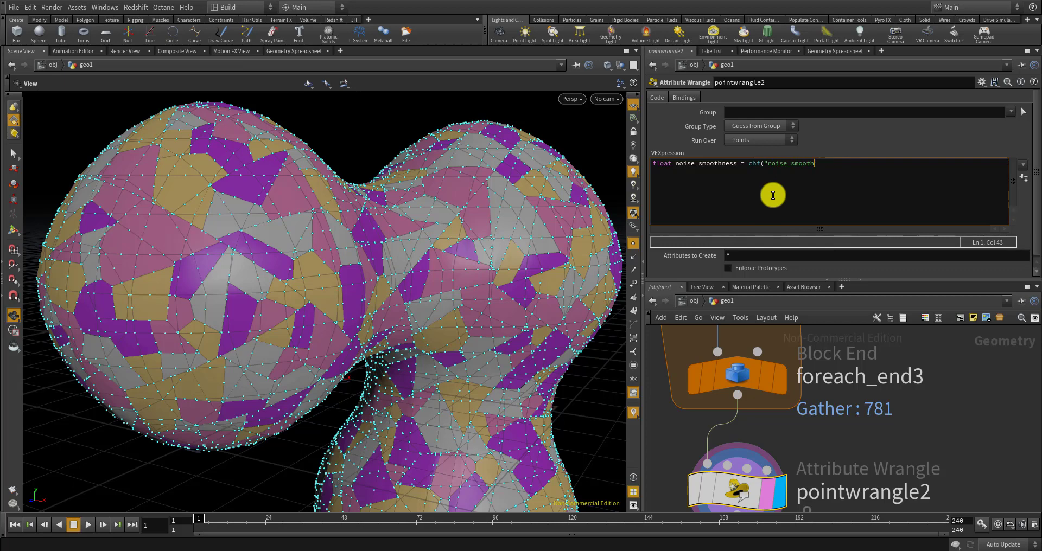
pyautogui.write('ness");')
pyautogui.press('Return')
pyautogui.write('float noise ')
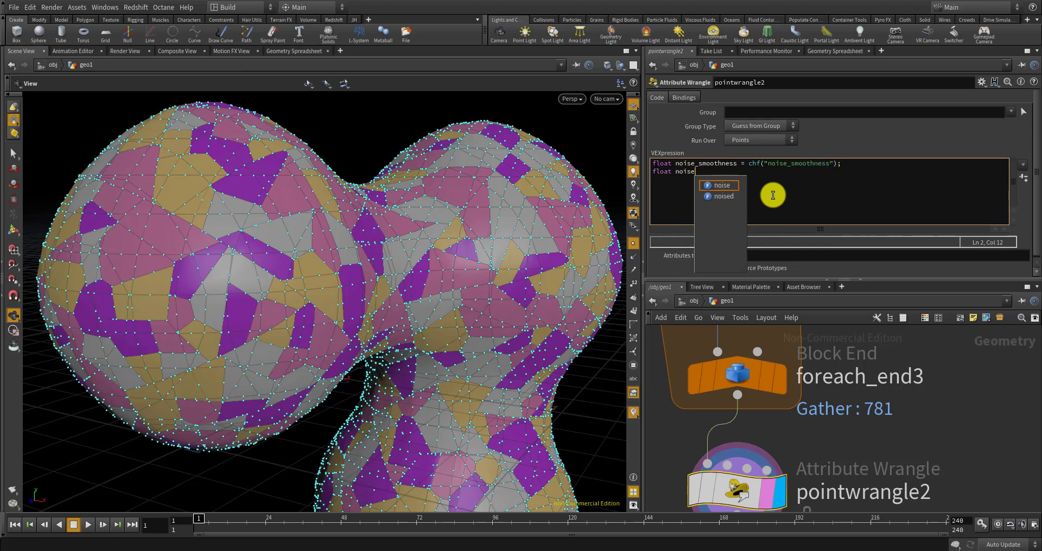
pyautogui.write('_stren')
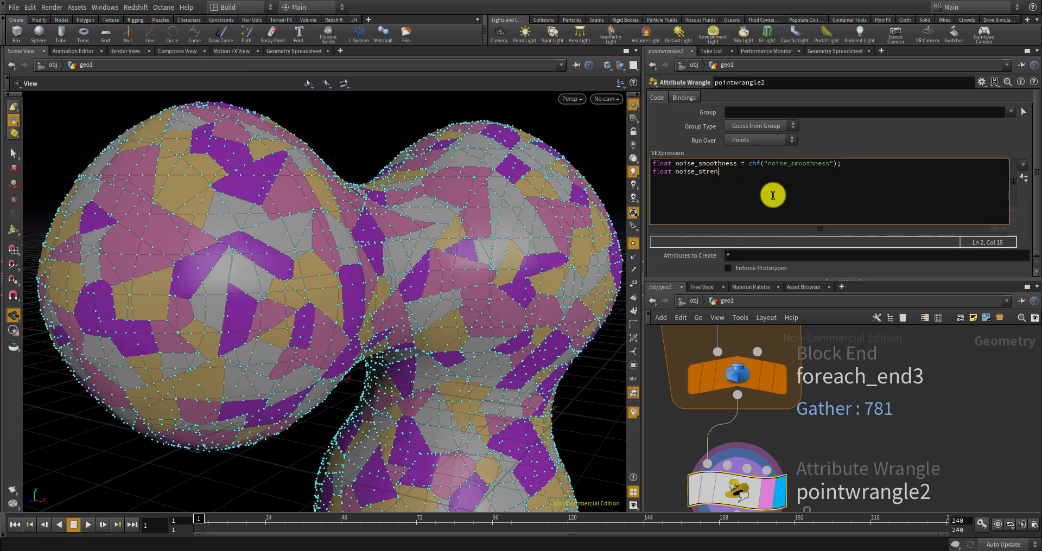
pyautogui.write('gth = chf("noise_')
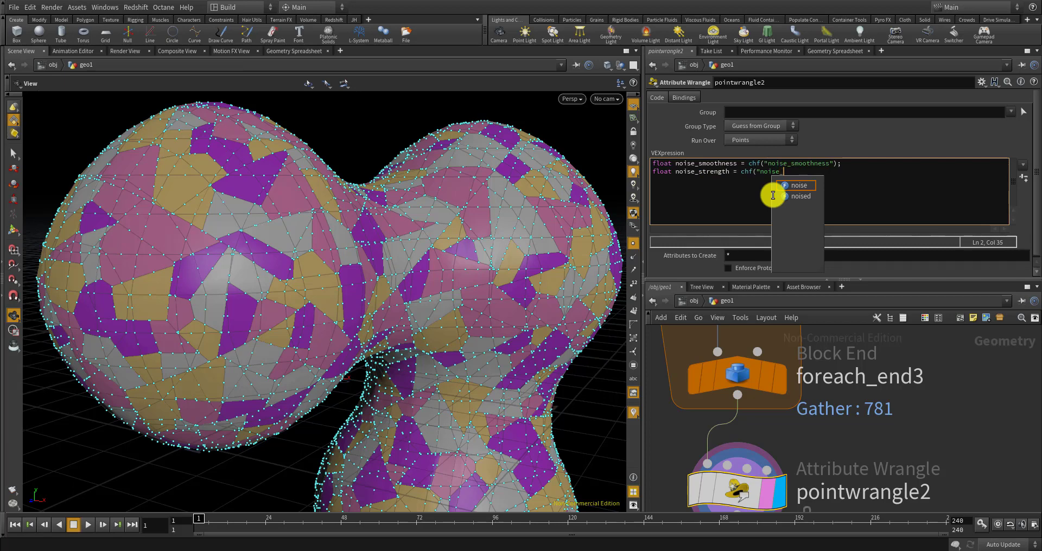
pyautogui.write('strength"')
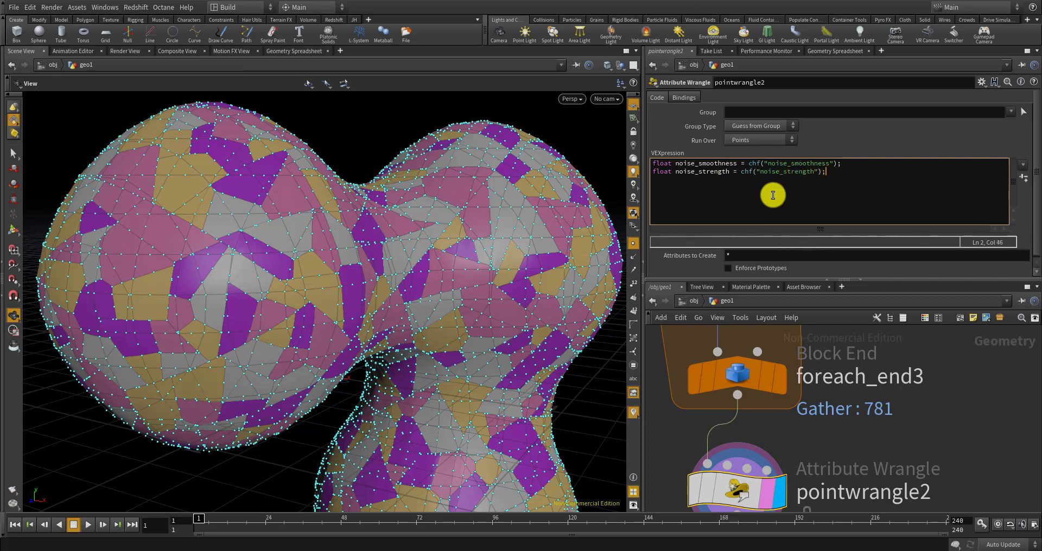
pyautogui.write(');')
pyautogui.press('Return')
# Compute noiseDir from noise(@P * noise_smoothness) and start @P += set(fit(noiseDir.x, 0, 1...)
pyautogui.write('vecto')
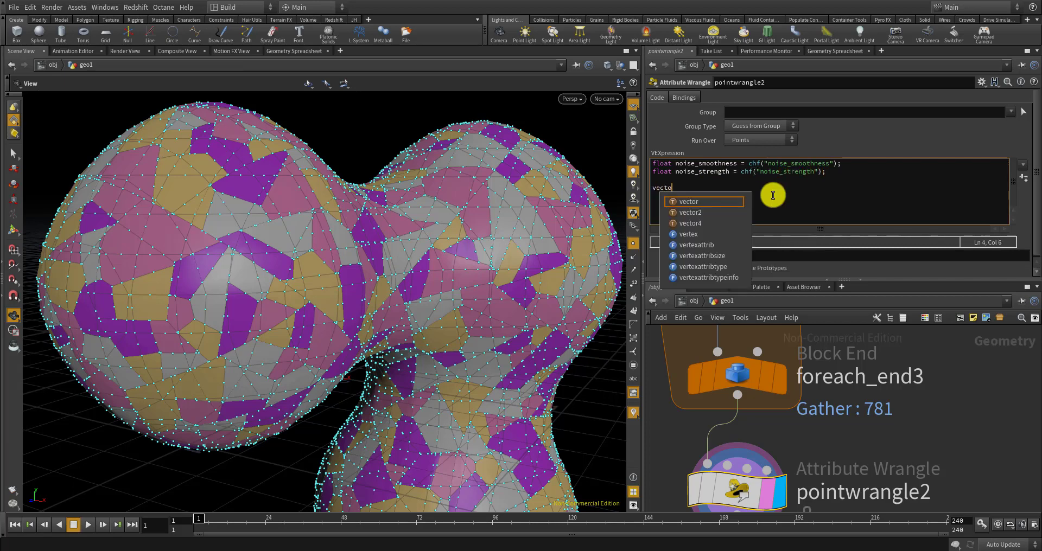
pyautogui.write('r noise ')
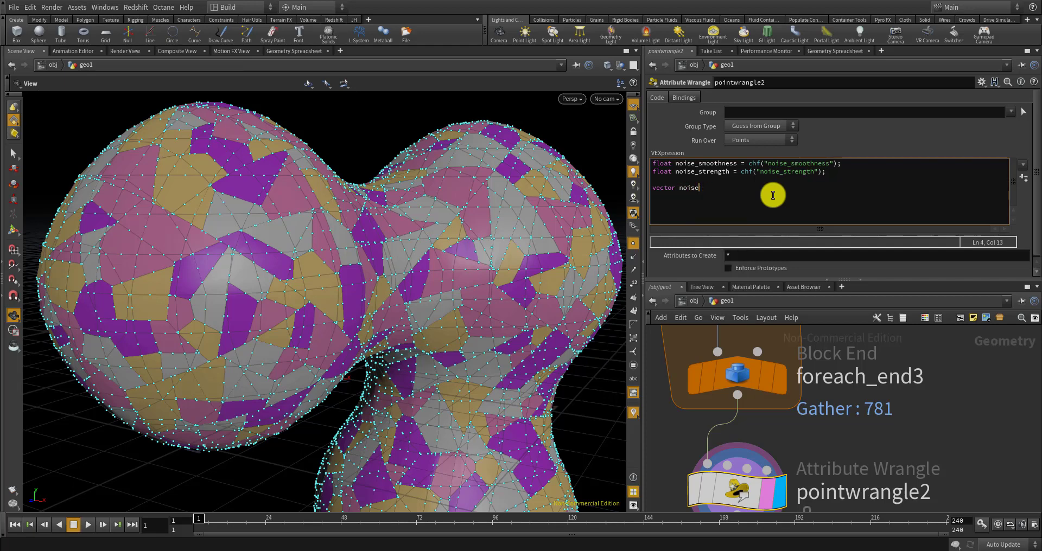
pyautogui.write('DIr = noise(@P * noise_smoothness);')
pyautogui.press('Return')
pyautogui.write('@P += set(fit(noise')
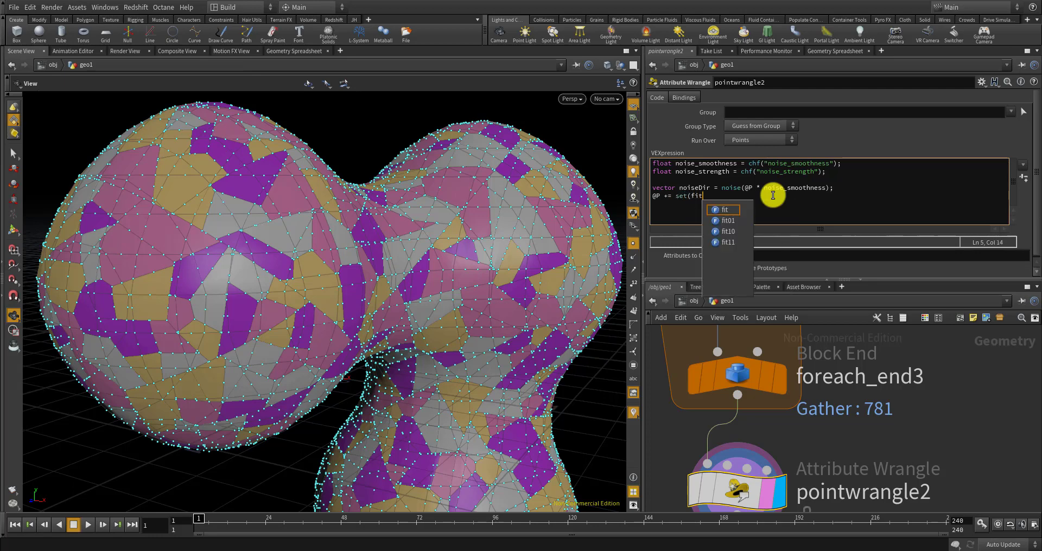
pyautogui.press('BackSpace')
pyautogui.press('BackSpace')
pyautogui.press('BackSpace')
pyautogui.press('BackSpace')
pyautogui.press('BackSpace')
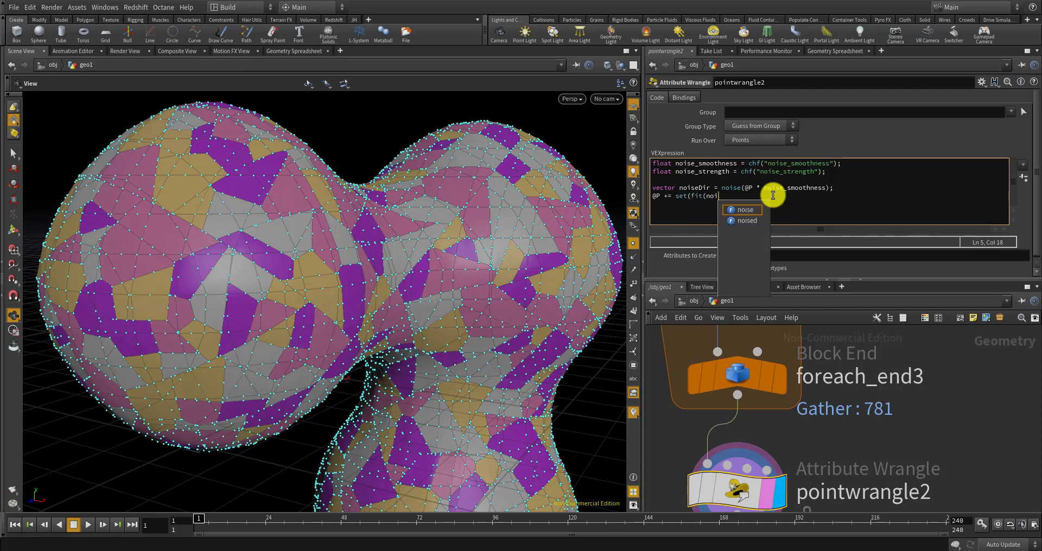
pyautogui.write('noiseDir')
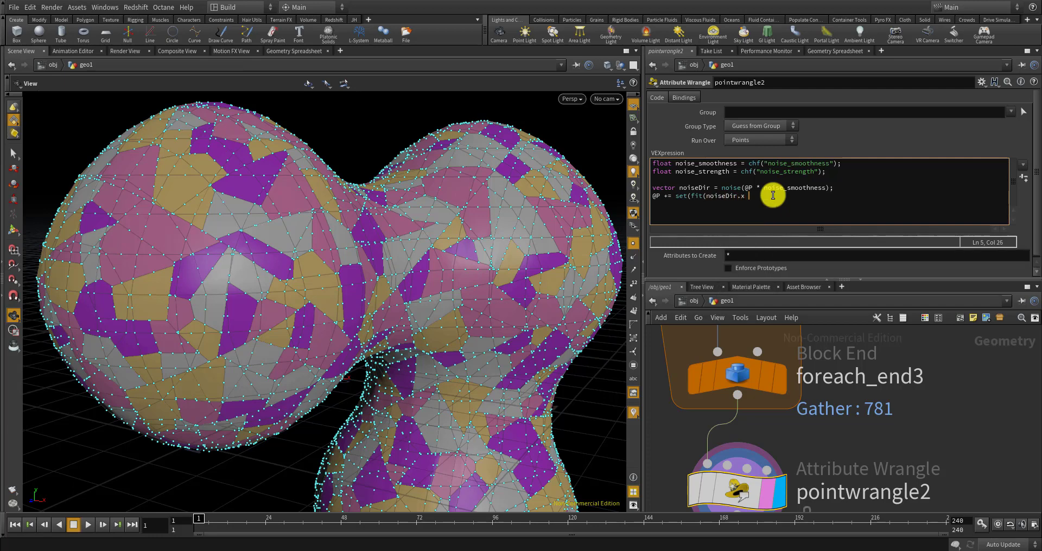
pyautogui.write('.x')
pyautogui.press('BackSpace')
pyautogui.write(', 0, 1, -1')
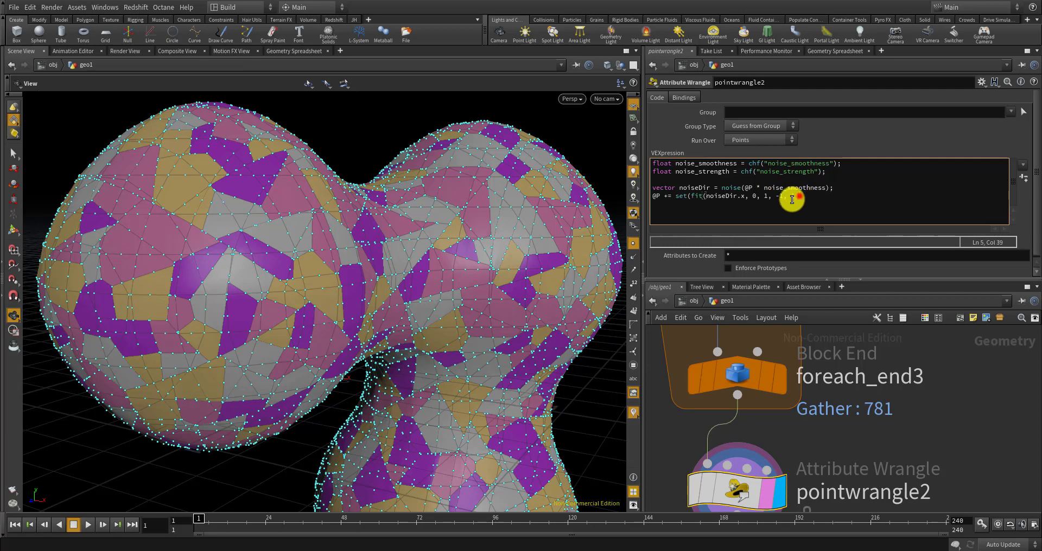
# Duplicate the fit expression twice to form a three-component set() offset
pyautogui.moveTo(791, 198); pyautogui.dragTo(689, 199)
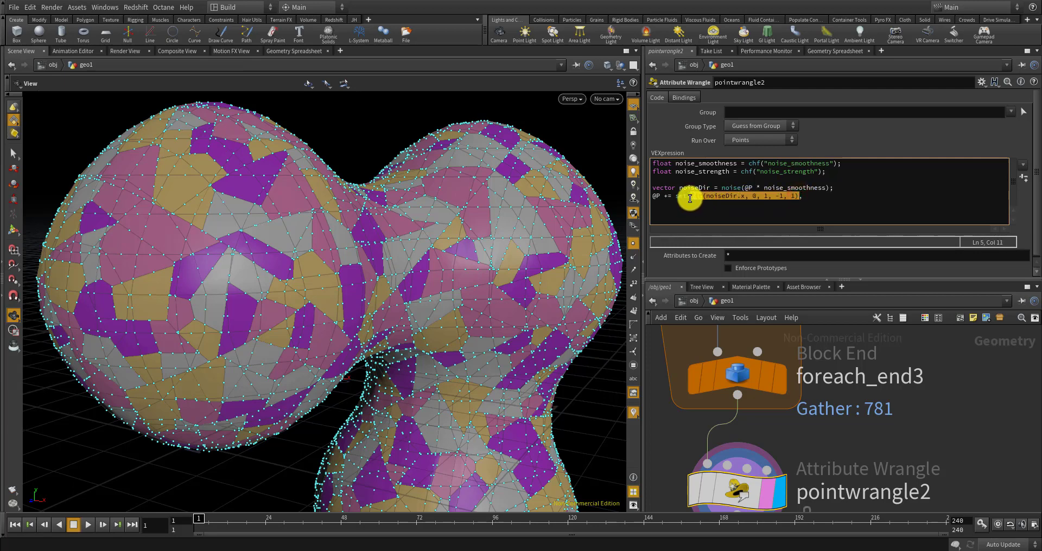
pyautogui.hotkey('ctrl', 'c')
pyautogui.click(847, 196)
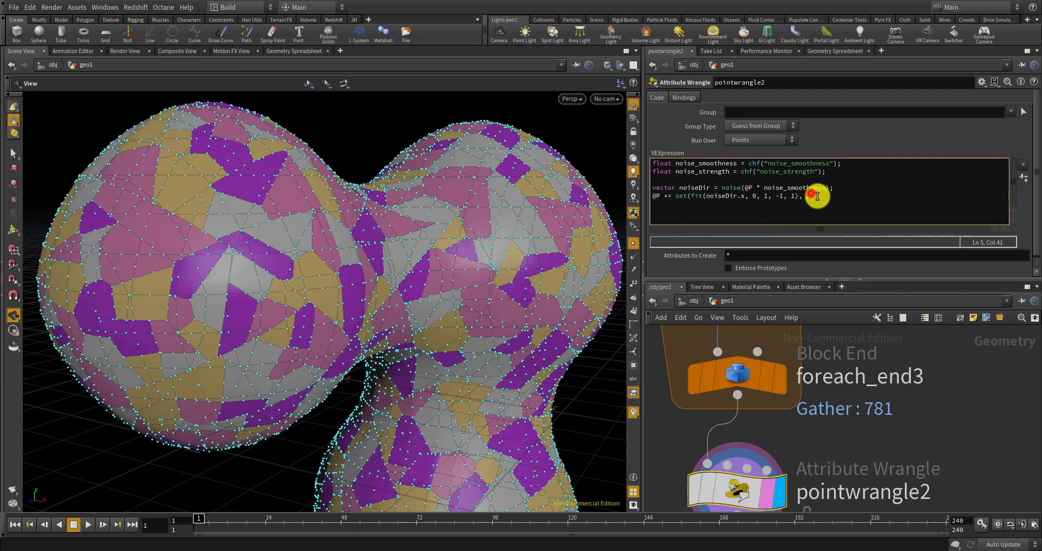
pyautogui.hotkey('ctrl', 'v')
pyautogui.write(',')
pyautogui.hotkey('ctrl', 'v')
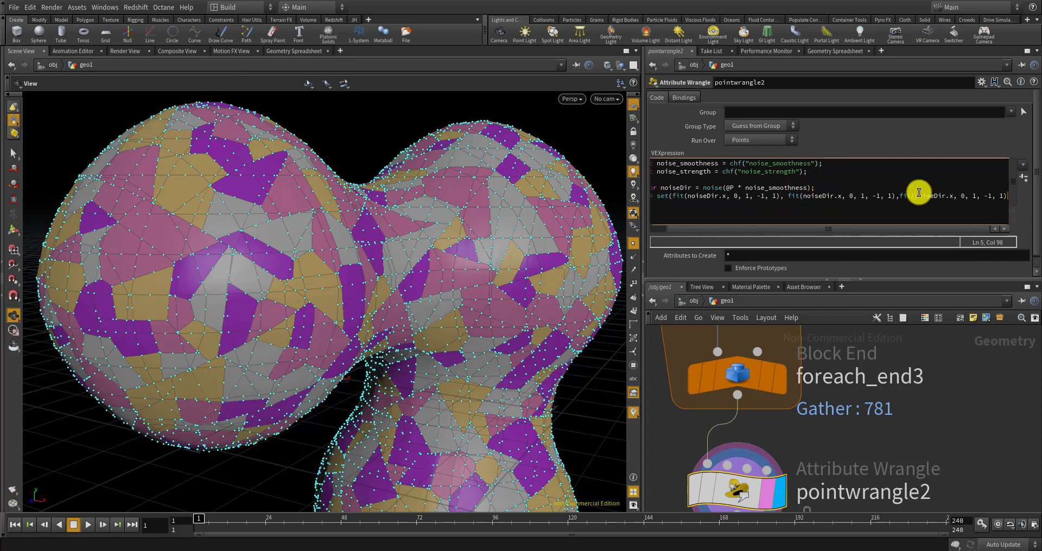
pyautogui.write(');')
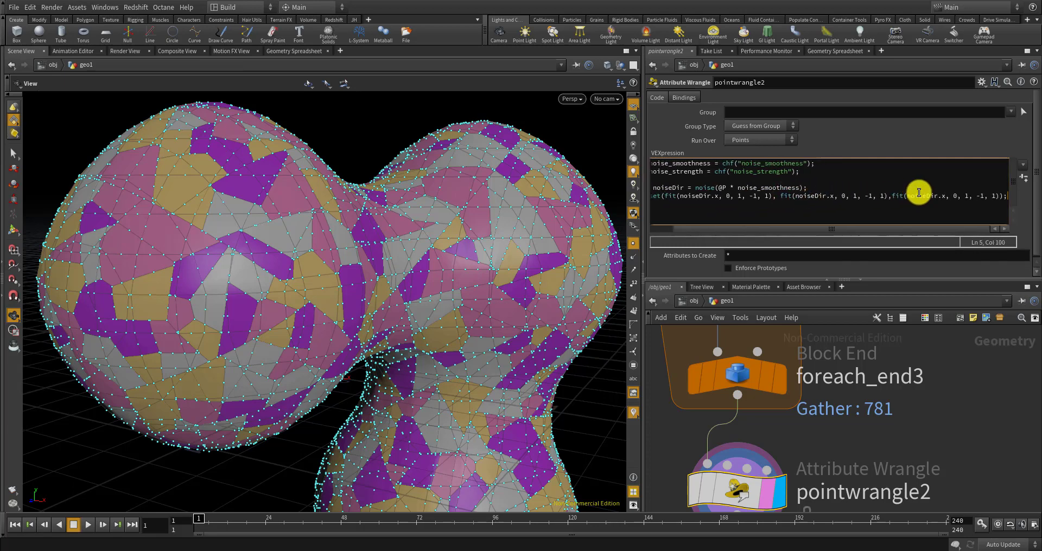
# Switch the second and third fits to noiseDir.y and noiseDir.z
pyautogui.click(946, 196)
pyautogui.press('BackSpace')
pyautogui.write('z')
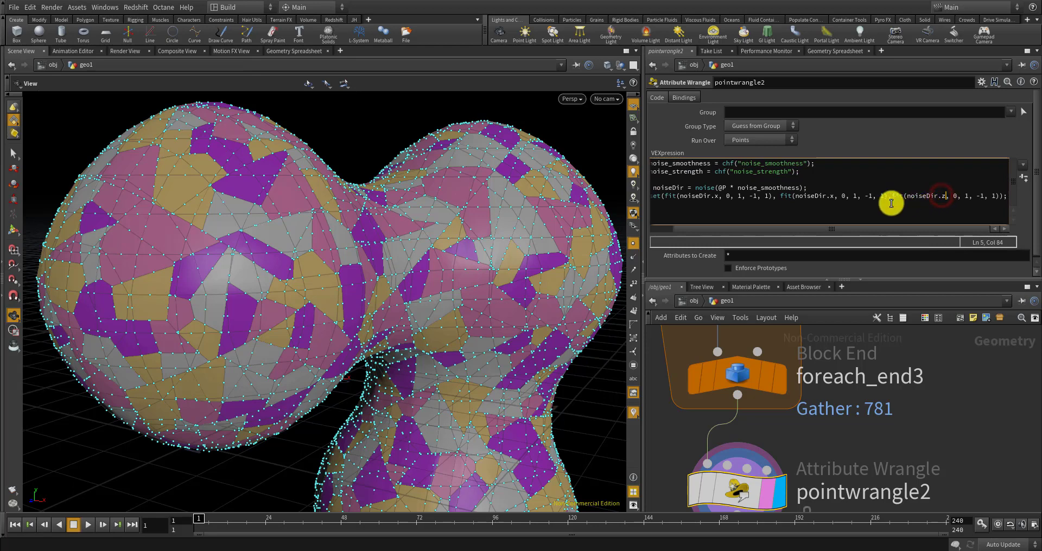
pyautogui.click(832, 197)
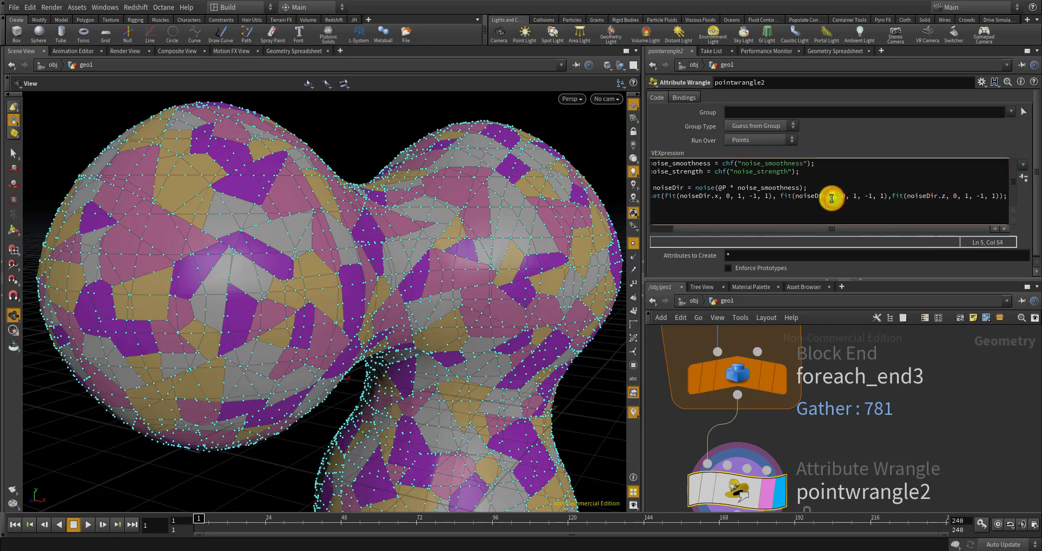
pyautogui.press('Delete')
pyautogui.write('y')
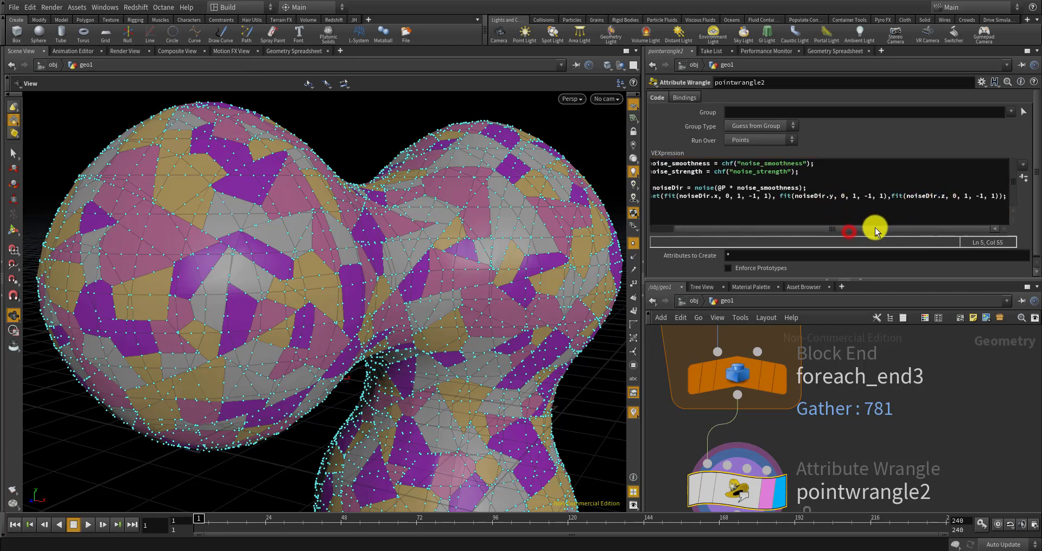
pyautogui.moveTo(848, 232); pyautogui.dragTo(752, 232)
pyautogui.moveTo(998, 196); pyautogui.dragTo(1023, 198)
pyautogui.click(1007, 197)
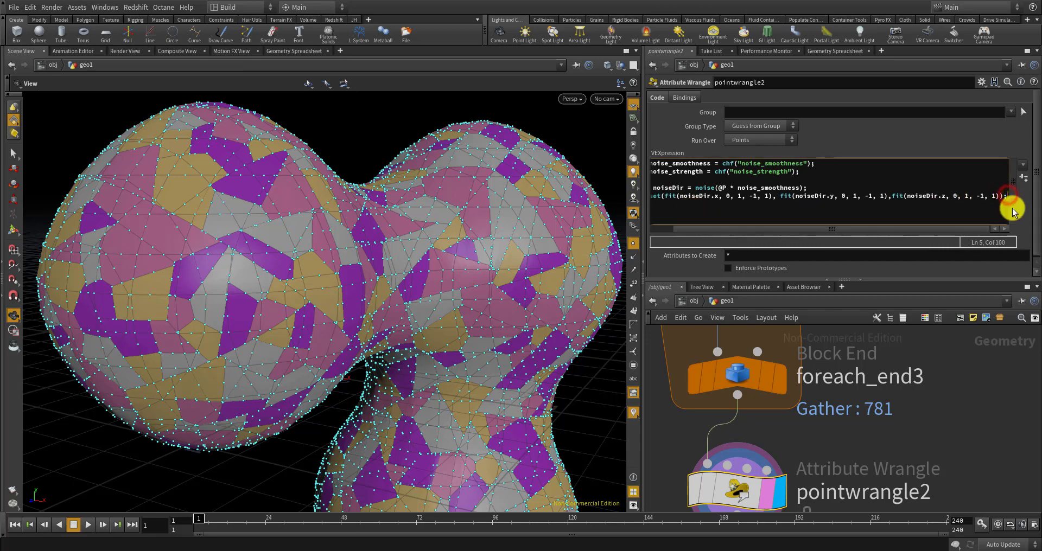
pyautogui.press('Return')
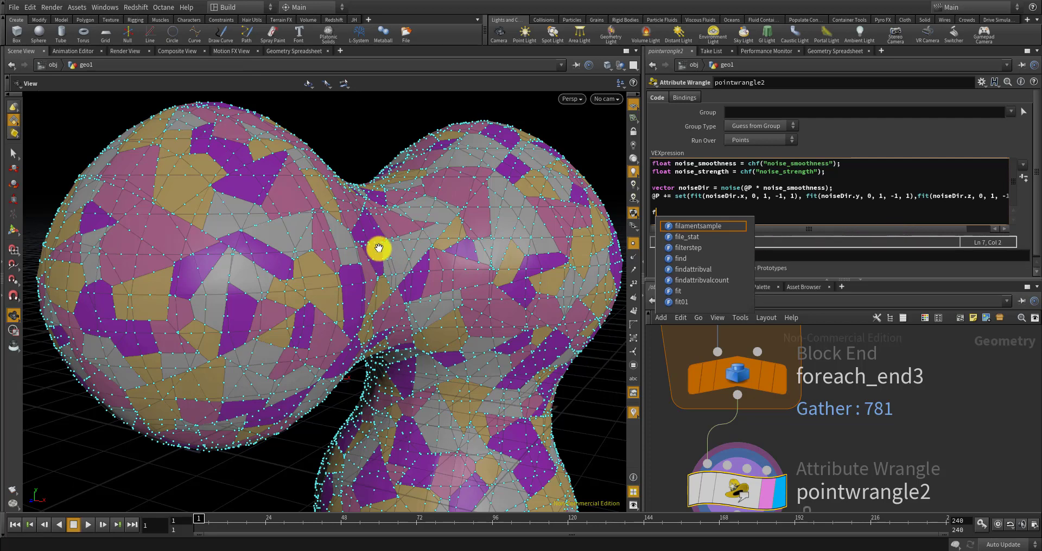
# Delete the stray character from the VEX code and reapply it so the displaced blob reappears
pyautogui.scroll(-10, 384, 235)
pyautogui.moveTo(441, 263)
pyautogui.mouseDown()
pyautogui.moveTo(379, 258)
pyautogui.moveTo(451, 260)
pyautogui.mouseUp()
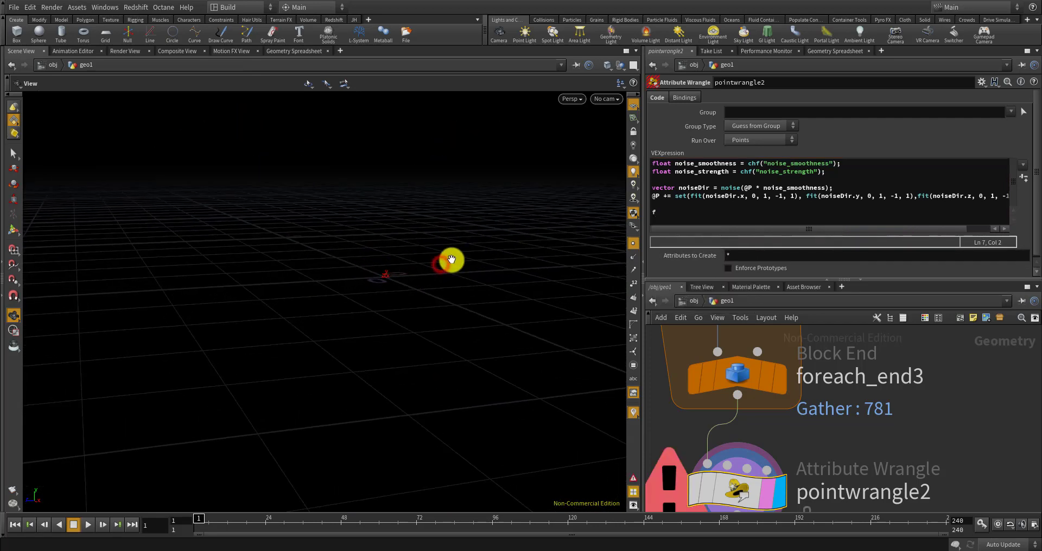
pyautogui.click(662, 209)
pyautogui.press('BackSpace')
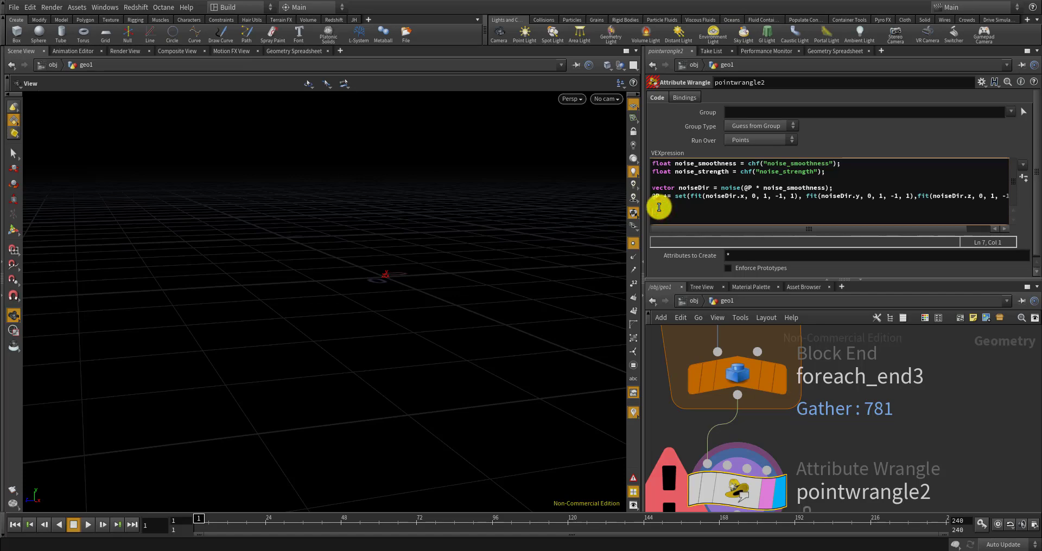
pyautogui.click(975, 461)
pyautogui.moveTo(391, 345); pyautogui.dragTo(517, 348)
pyautogui.scroll(3, 461, 344)
pyautogui.moveTo(490, 329); pyautogui.dragTo(458, 397)
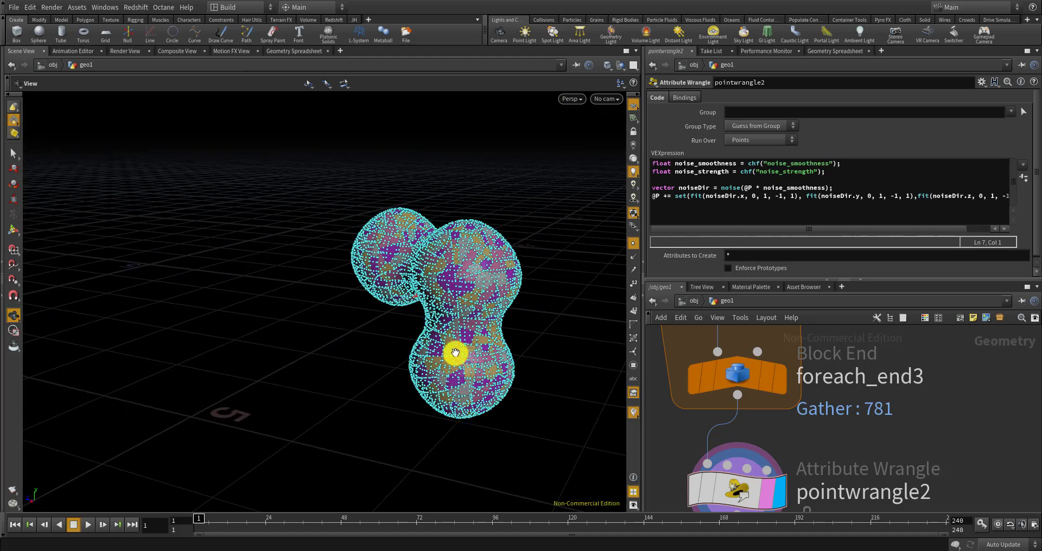
pyautogui.moveTo(458, 303); pyautogui.dragTo(484, 332)
# Add f@col = fit(@P.y, -3, 3, 0, 1) to colour points by height
pyautogui.click(684, 211)
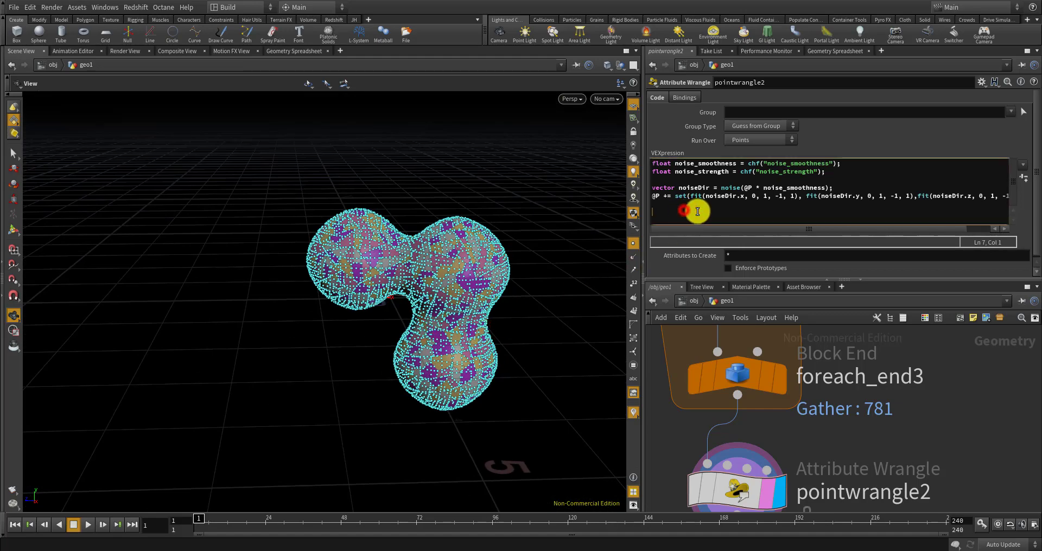
pyautogui.write('fp')
pyautogui.write('@col = fit(@P.y ,')
pyautogui.click(494, 370)
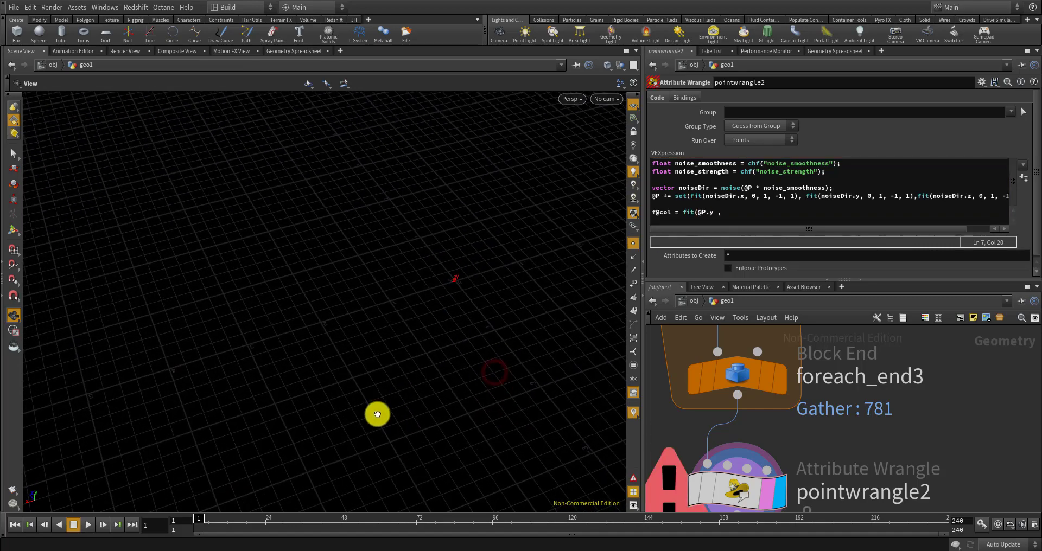
pyautogui.moveTo(377, 415); pyautogui.dragTo(608, 321)
pyautogui.click(741, 213)
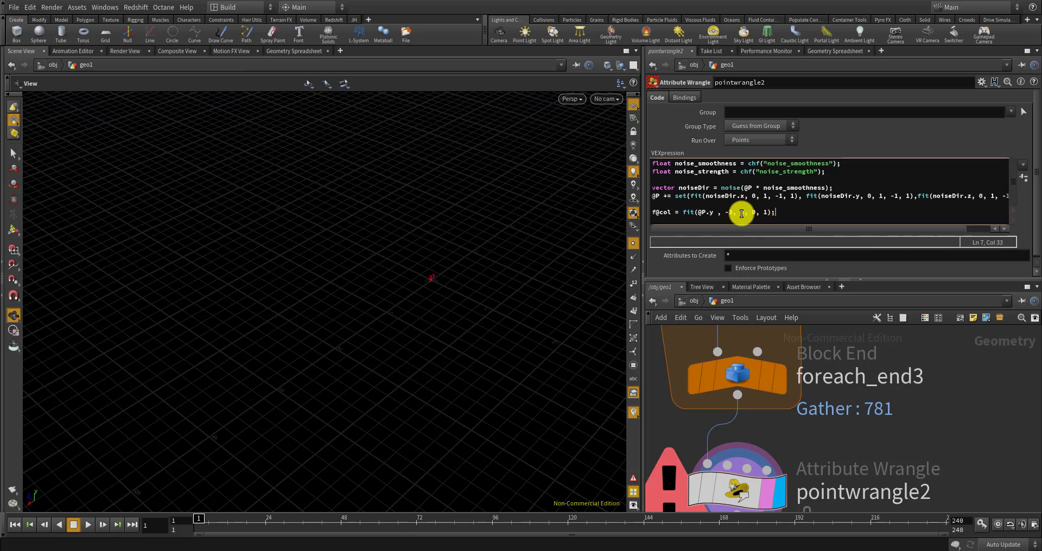
pyautogui.click(930, 414)
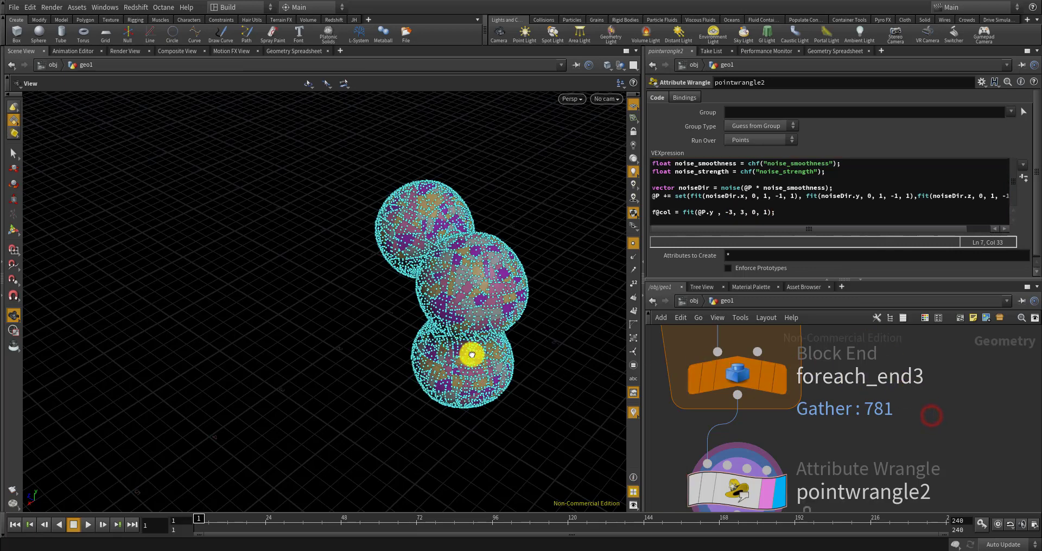
pyautogui.moveTo(472, 355); pyautogui.dragTo(529, 329)
pyautogui.scroll(-5, 742, 383)
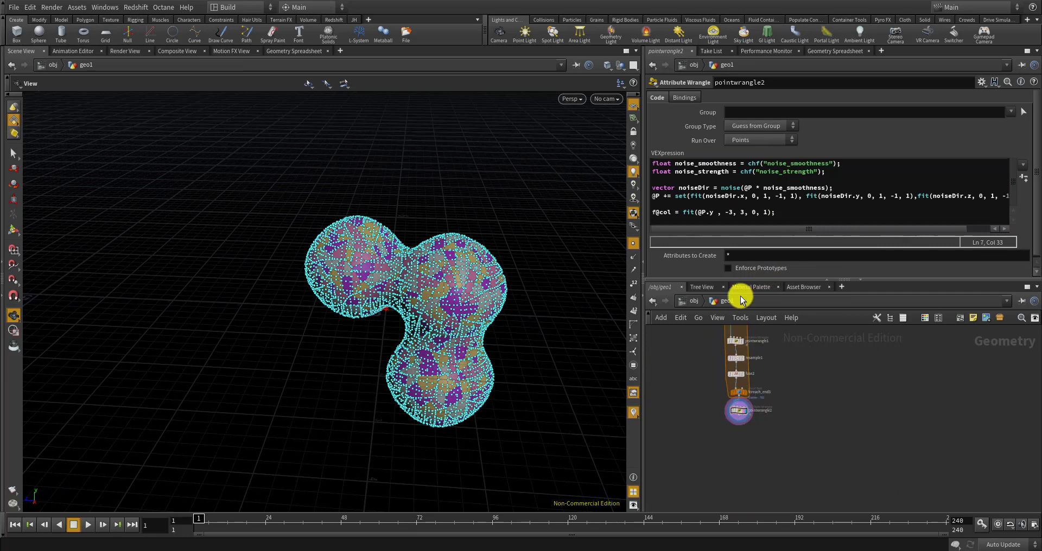
pyautogui.click(1023, 179)
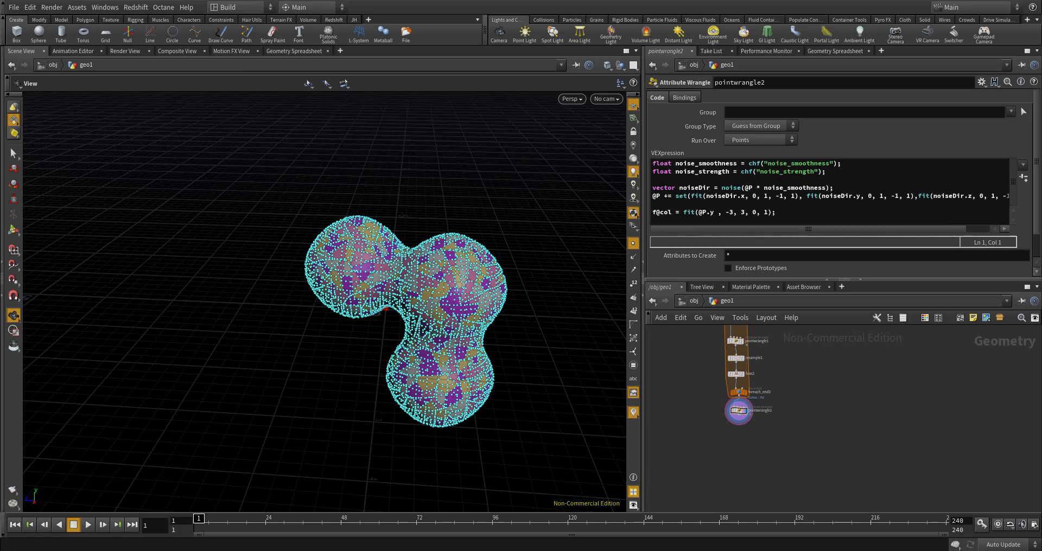
# Append * noise_strength to the @P += line and reveal the Noise Smoothness and Noise Strength sliders
pyautogui.doubleClick(723, 172)
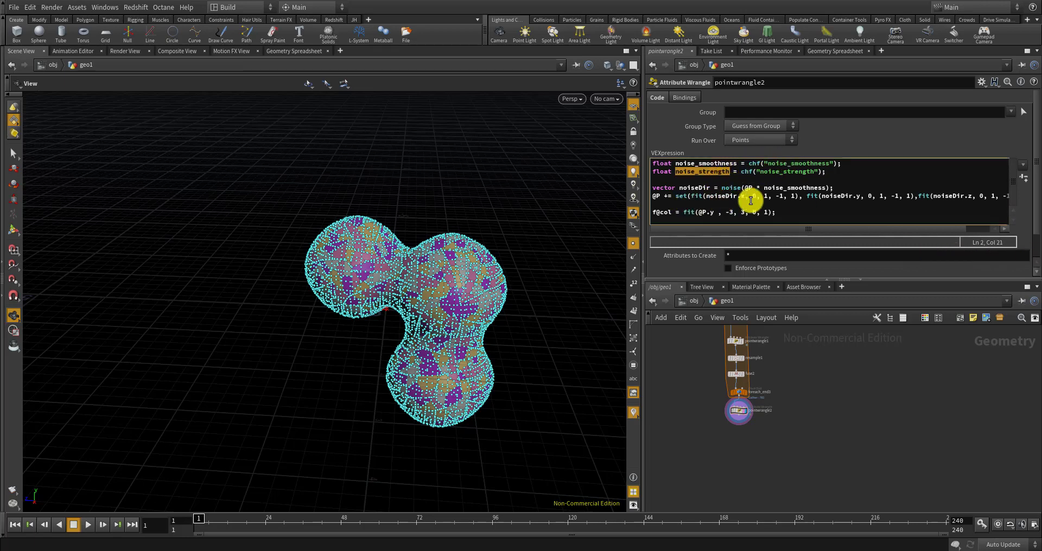
pyautogui.click(676, 194)
pyautogui.moveTo(844, 196); pyautogui.dragTo(1038, 198)
pyautogui.click(1003, 196)
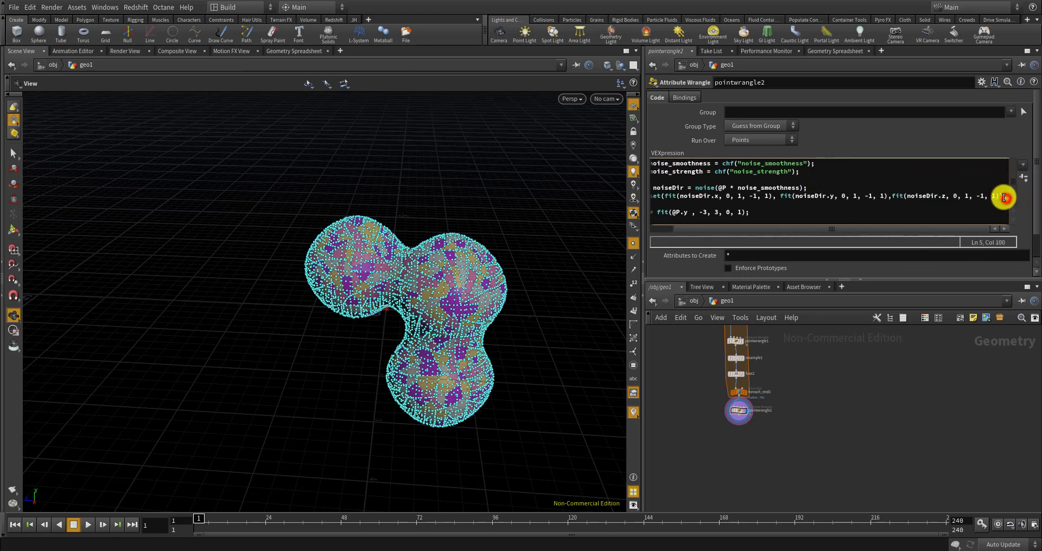
pyautogui.moveTo(737, 232); pyautogui.dragTo(776, 228)
pyautogui.click(998, 196)
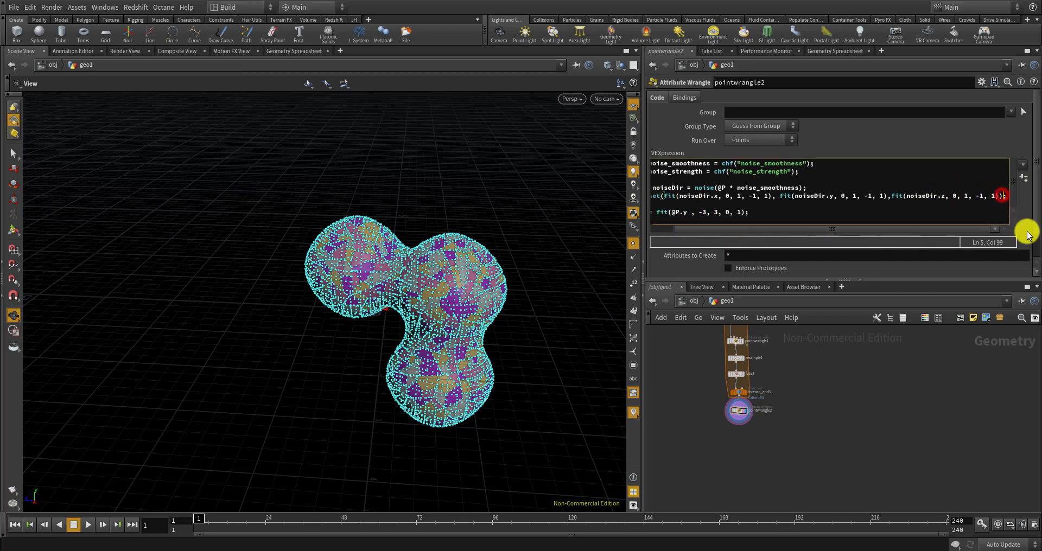
pyautogui.write('* ')
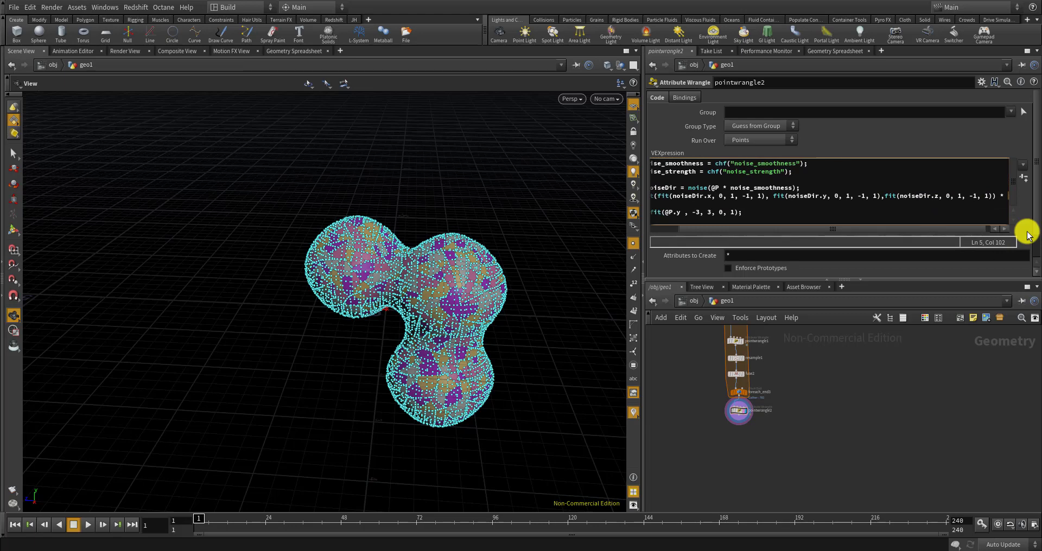
pyautogui.write('noise_strength')
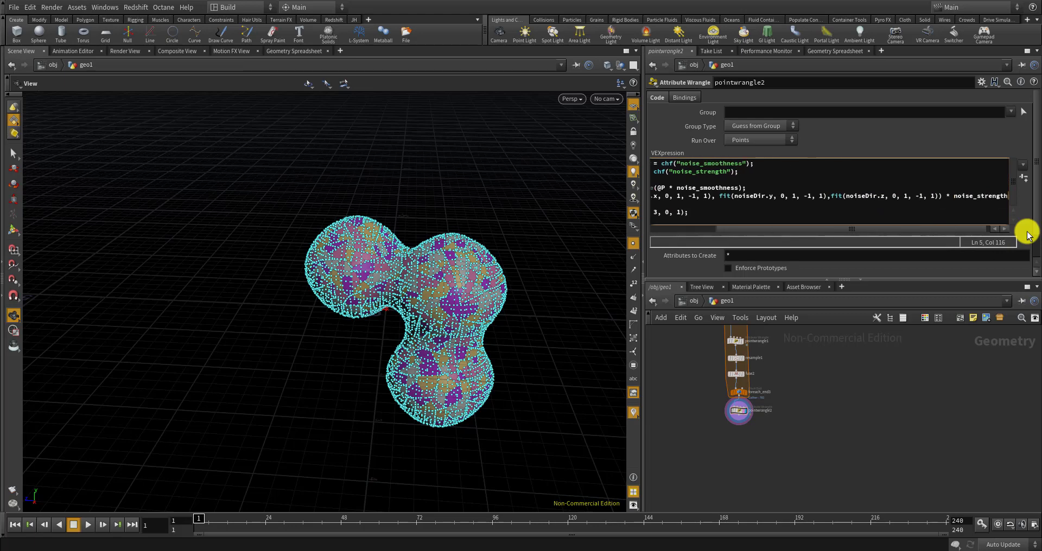
pyautogui.click(1024, 181)
pyautogui.moveTo(1036, 165); pyautogui.dragTo(1031, 205)
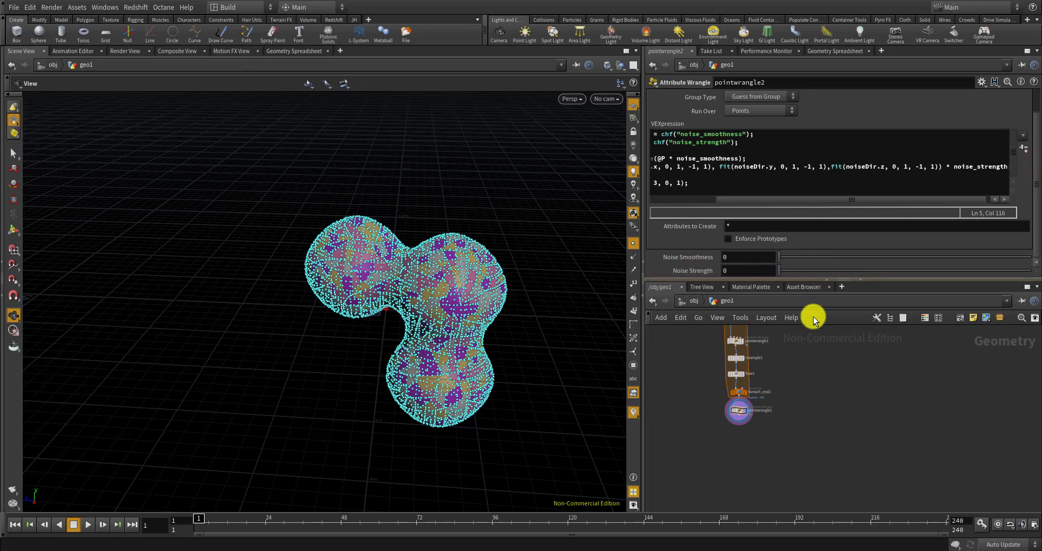
# Try Noise Smoothness values of 1, 10, 5 and 3 while inspecting the displaced surface
pyautogui.scroll(-6, 836, 391)
pyautogui.moveTo(813, 339); pyautogui.dragTo(825, 399, button='middle')
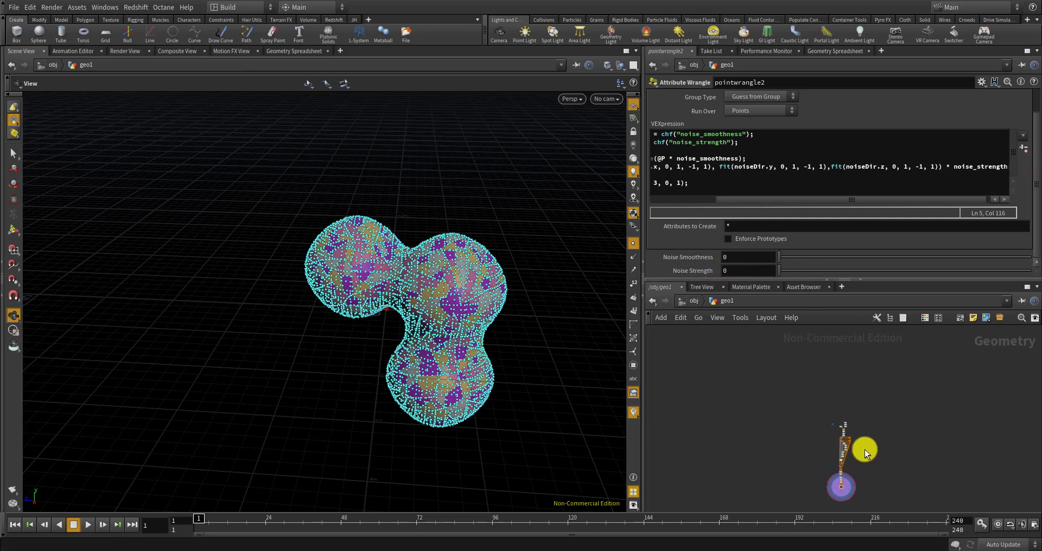
pyautogui.moveTo(798, 261); pyautogui.dragTo(1037, 236)
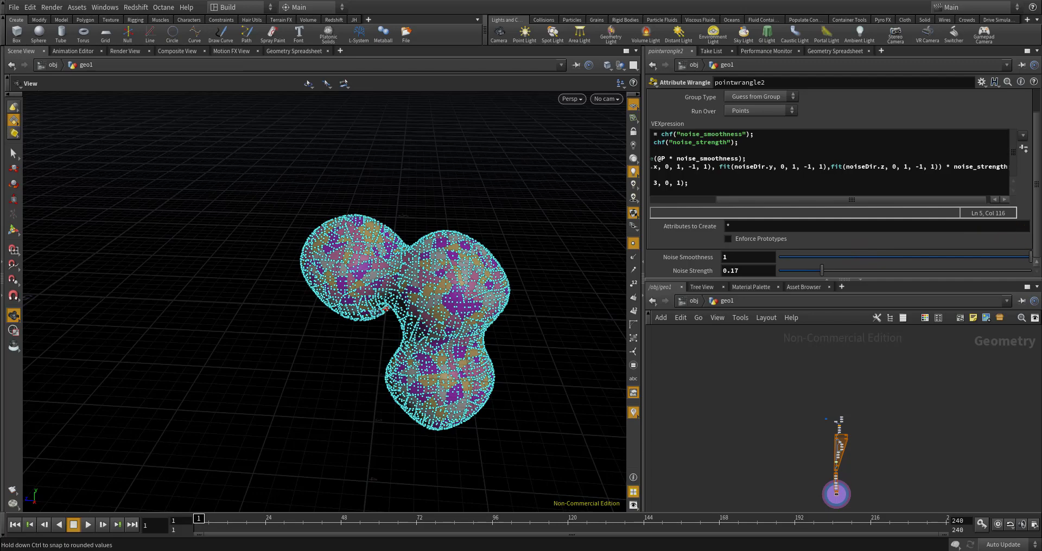
pyautogui.scroll(3, 553, 314)
pyautogui.scroll(10, 552, 313)
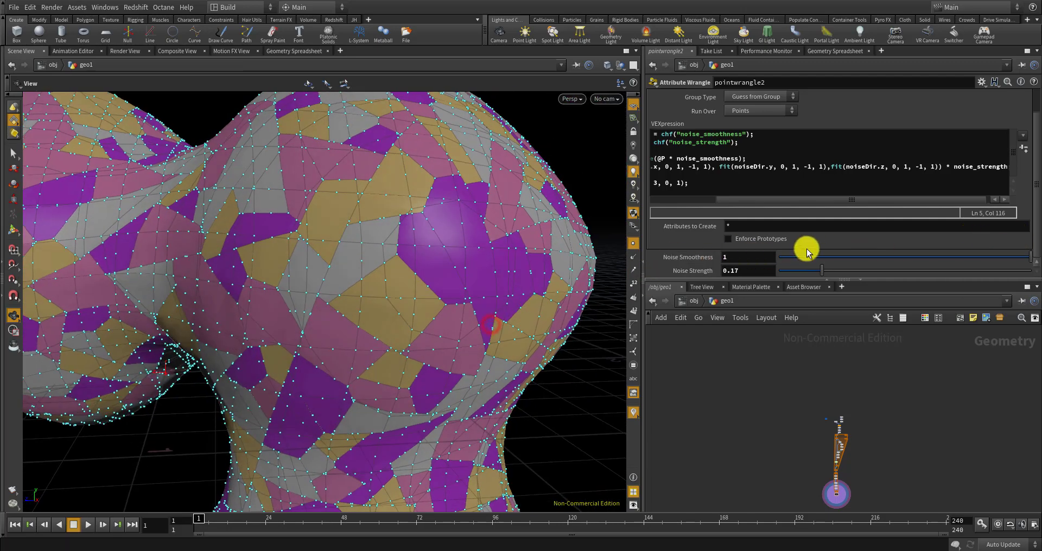
pyautogui.moveTo(834, 255); pyautogui.dragTo(1003, 256)
pyautogui.click(762, 256)
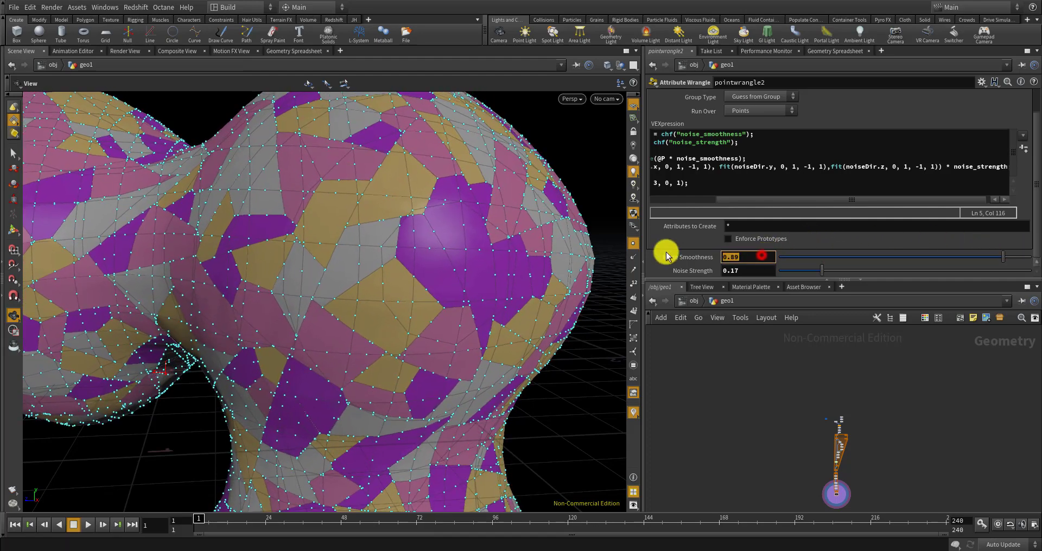
pyautogui.write('10')
pyautogui.press('Return')
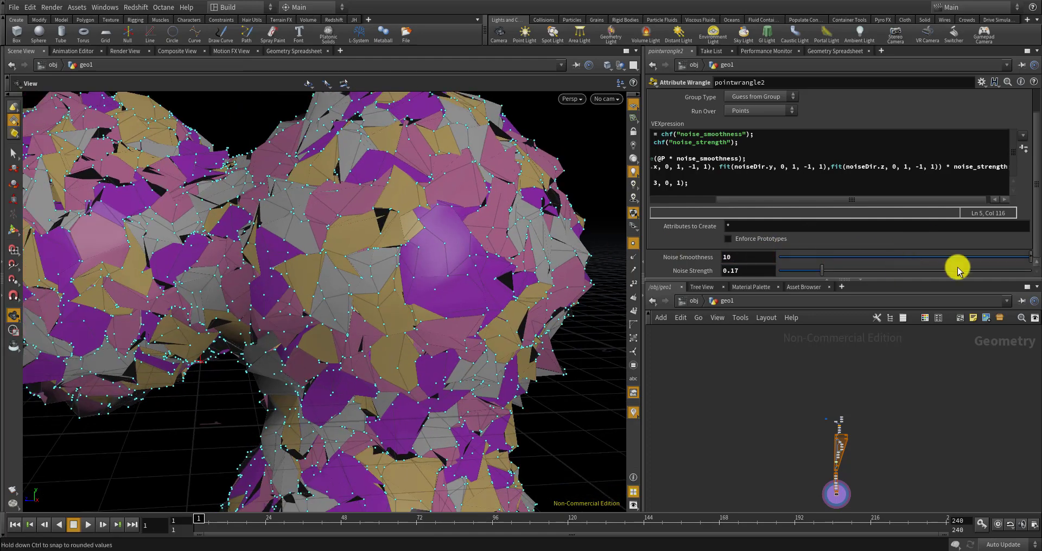
pyautogui.click(1026, 260)
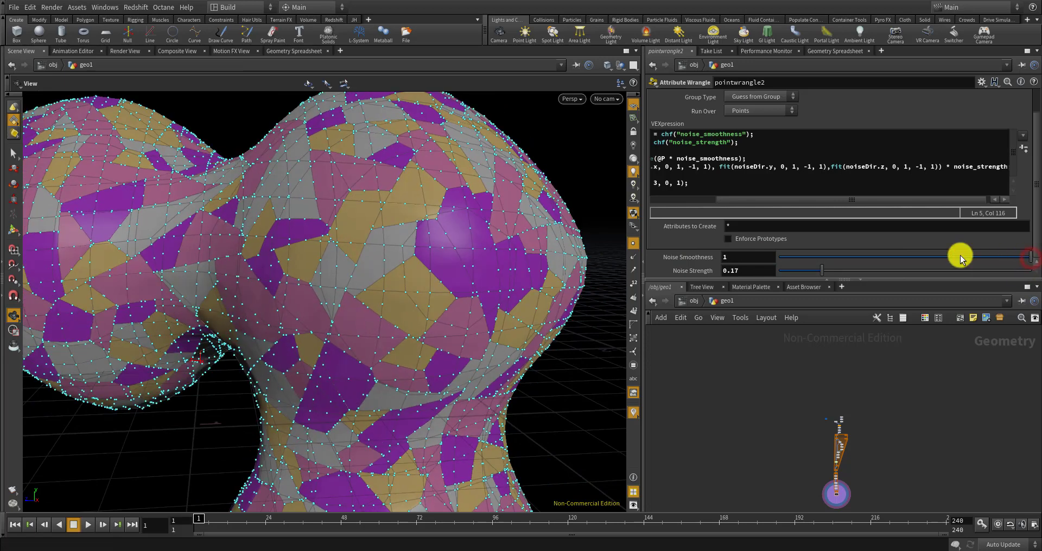
pyautogui.click(756, 257)
pyautogui.write('5')
pyautogui.press('Return')
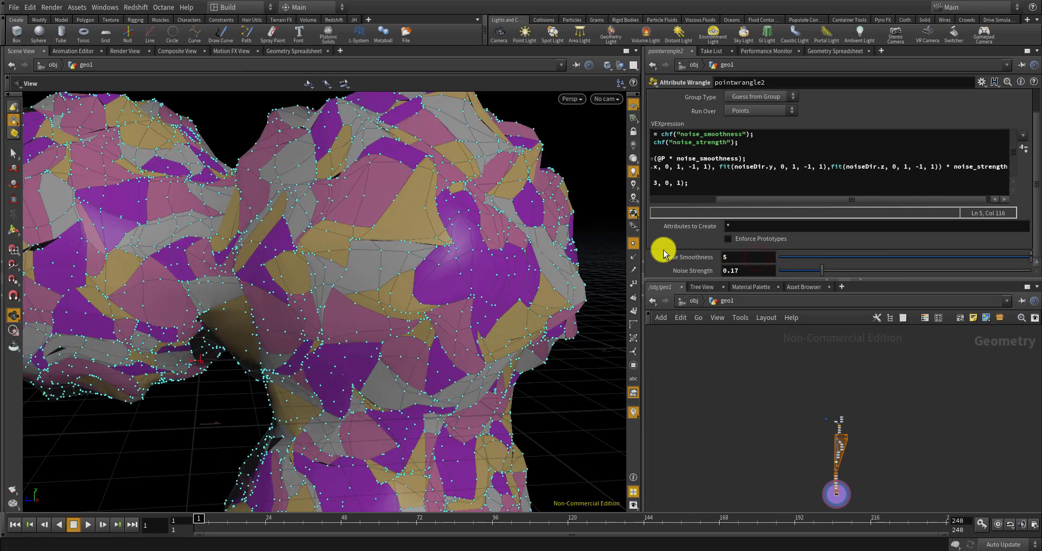
pyautogui.click(743, 259)
pyautogui.write('3')
pyautogui.press('Return')
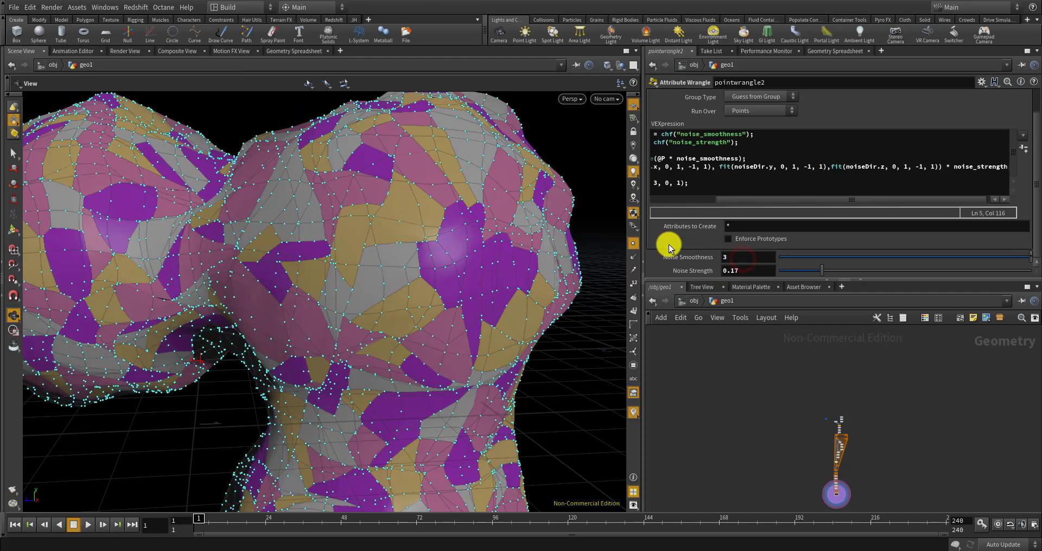
pyautogui.moveTo(417, 236); pyautogui.dragTo(659, 227)
# Drop Noise Strength to 0 and test Noise Smoothness at 5 and 8
pyautogui.click(824, 272)
pyautogui.moveTo(825, 271); pyautogui.dragTo(796, 263)
pyautogui.click(735, 258)
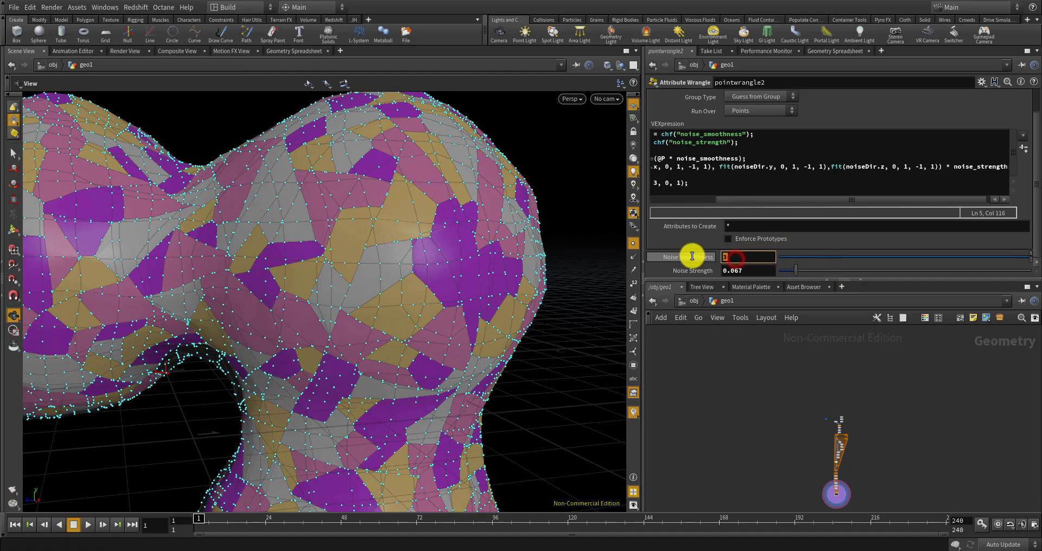
pyautogui.write('5')
pyautogui.press('Return')
pyautogui.moveTo(450, 269); pyautogui.dragTo(387, 256)
pyautogui.click(764, 255)
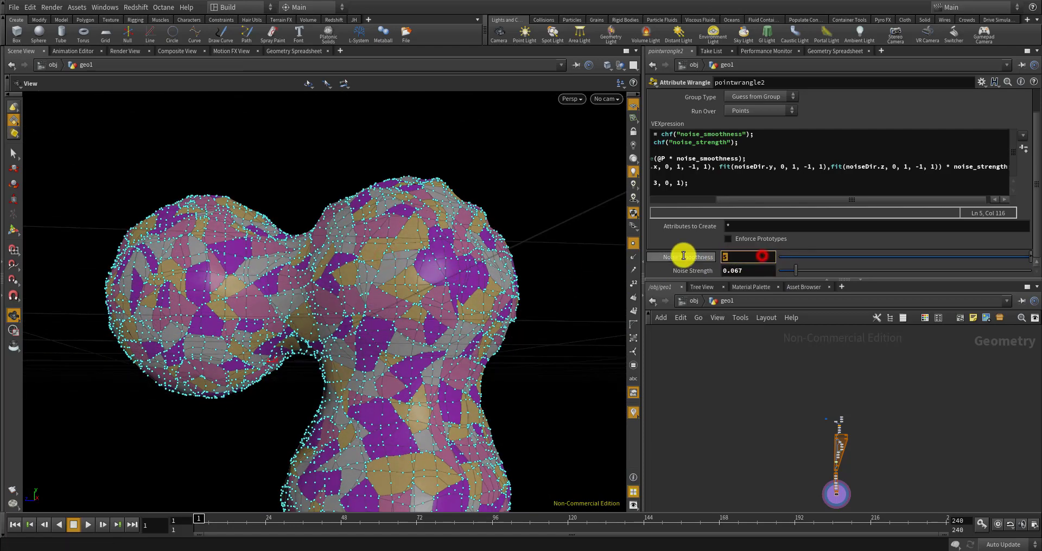
pyautogui.write('8')
pyautogui.press('Return')
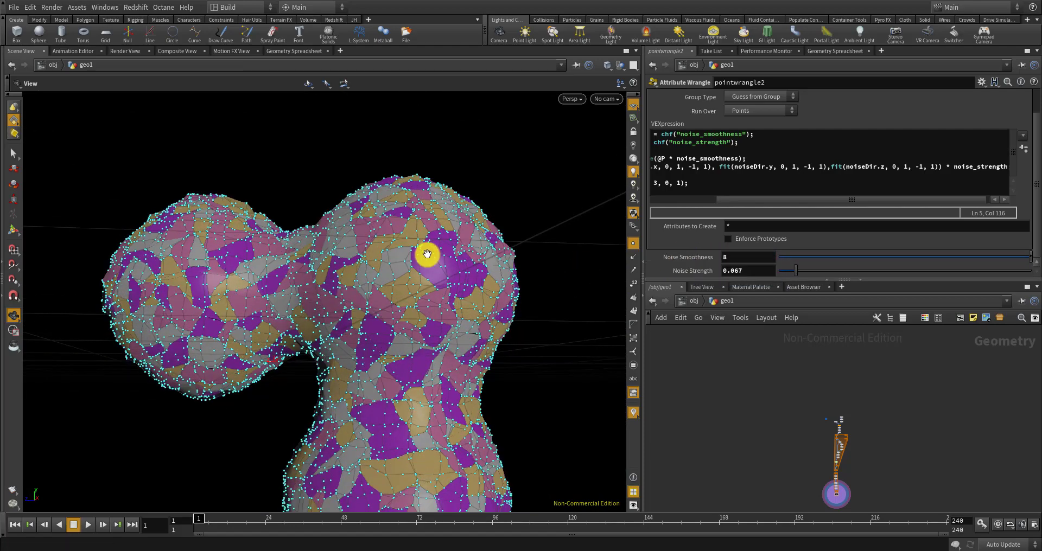
pyautogui.scroll(6, 458, 270)
pyautogui.moveTo(462, 241); pyautogui.dragTo(414, 221)
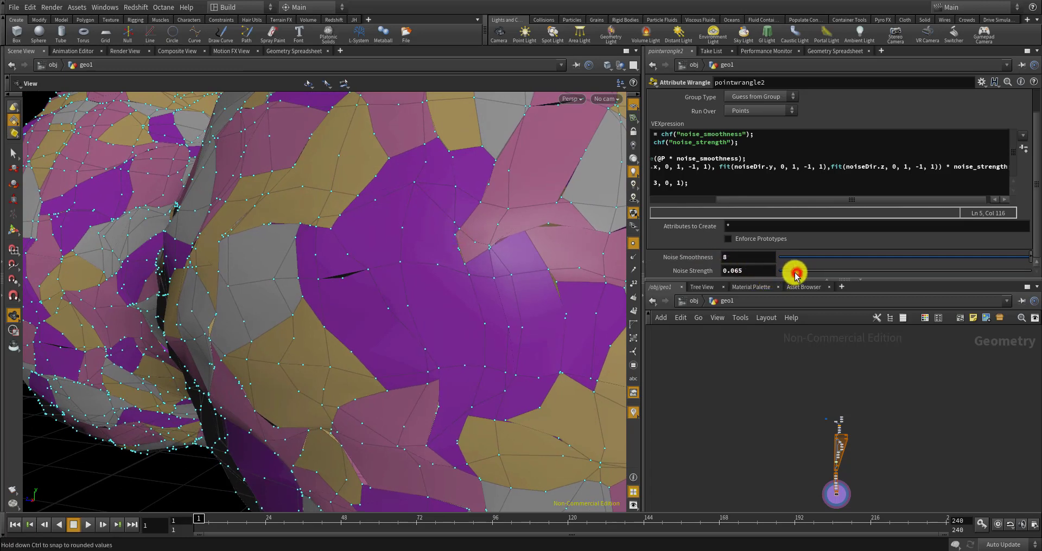
# Settle on Noise Strength 0.028 and Noise Smoothness 20 for a subtle displacement
pyautogui.moveTo(796, 273); pyautogui.dragTo(784, 269)
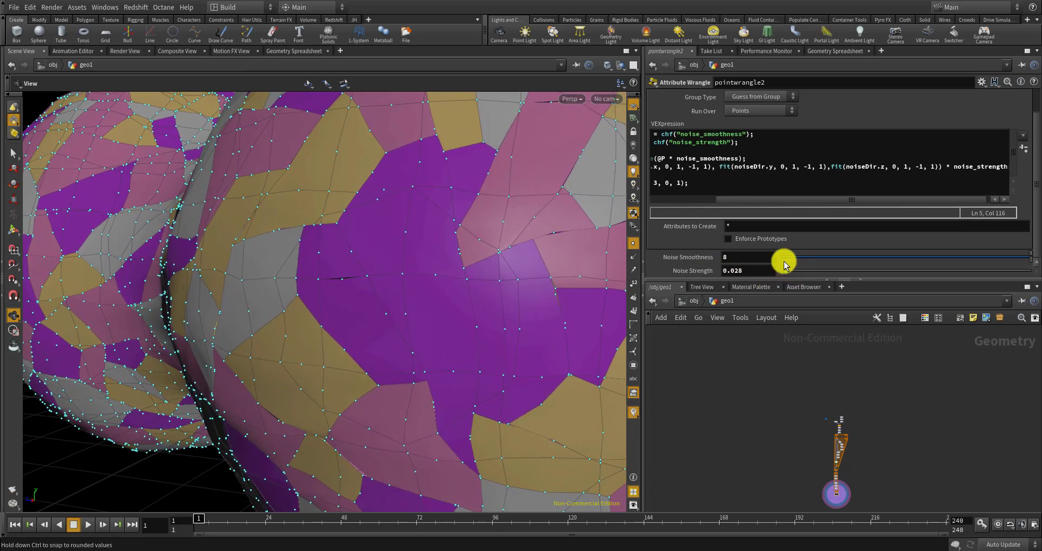
pyautogui.click(758, 256)
pyautogui.press('Return')
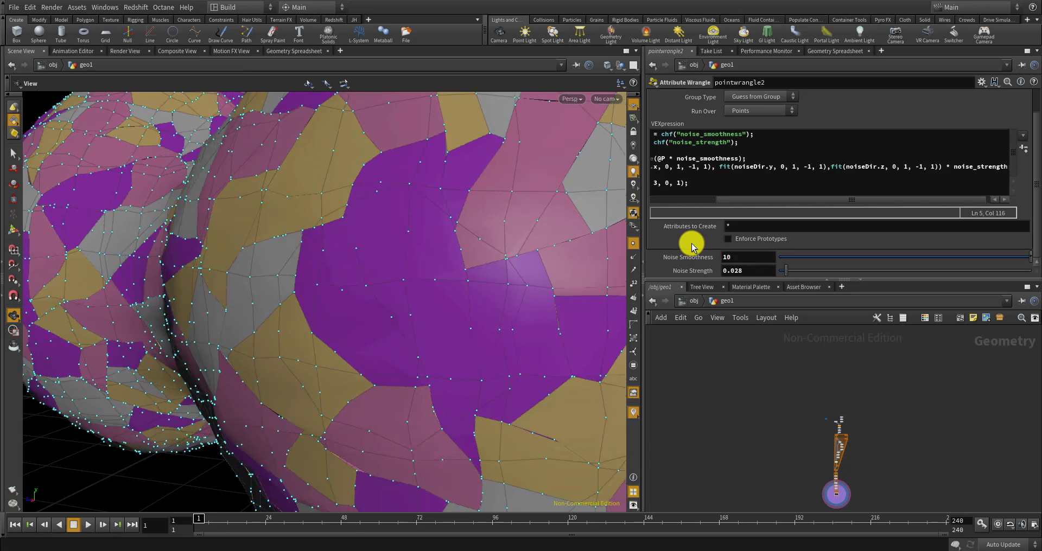
pyautogui.click(743, 255)
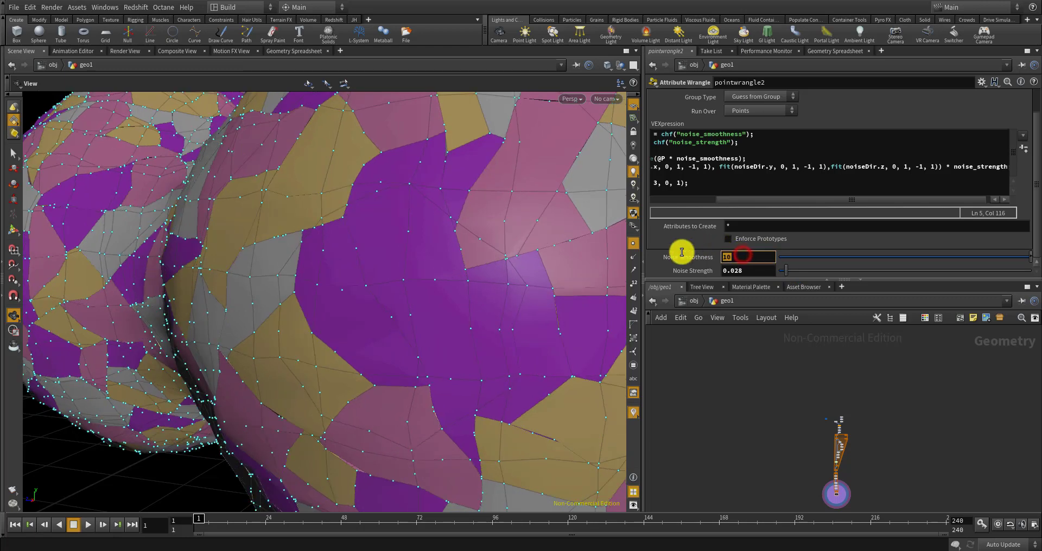
pyautogui.write('20')
pyautogui.press('Return')
pyautogui.moveTo(477, 272); pyautogui.dragTo(624, 293)
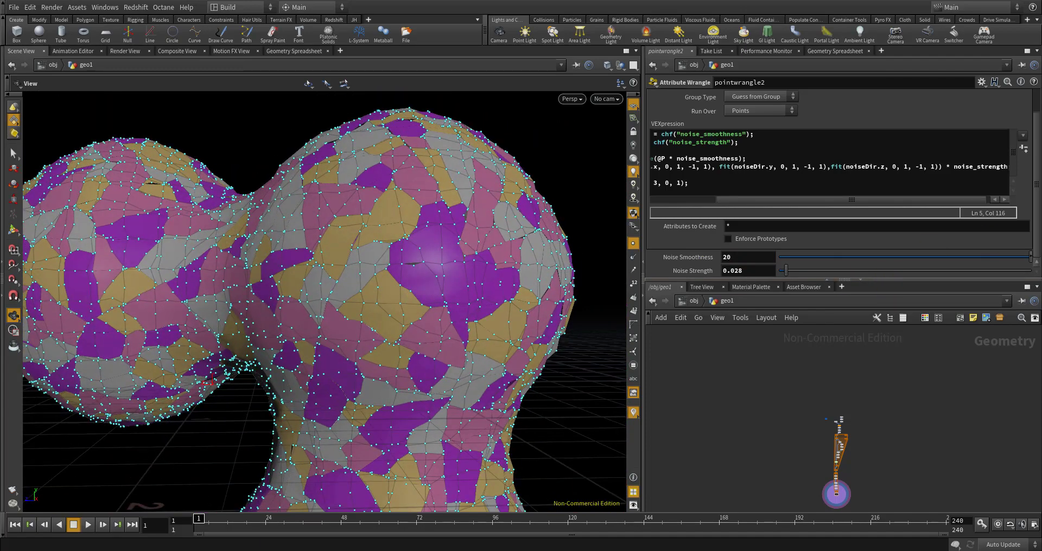
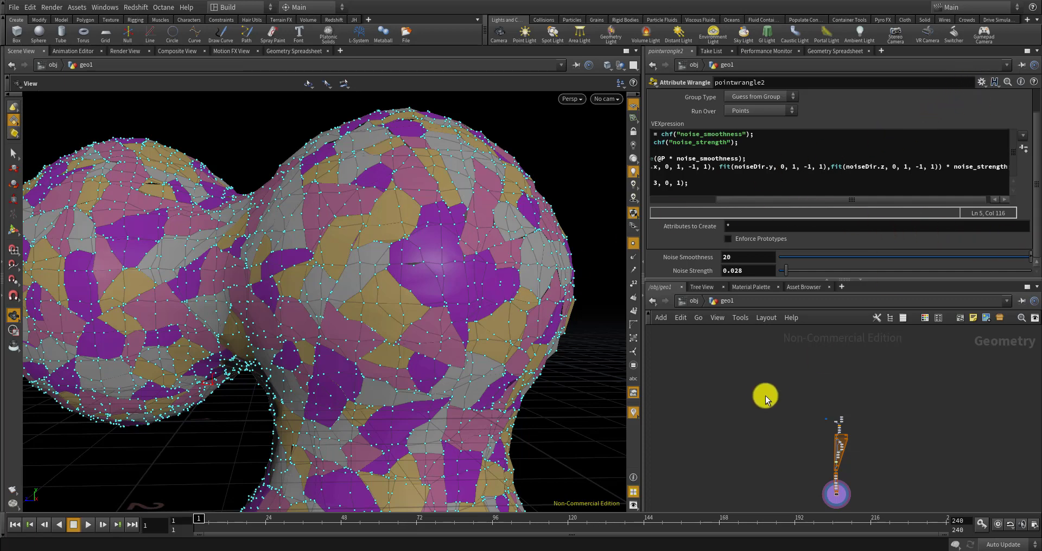
# Add a noise_smoothness float parameter to CONTROLLER with a 0–20 range
pyautogui.scroll(-4, 765, 396)
pyautogui.scroll(15, 784, 404)
pyautogui.moveTo(794, 421); pyautogui.dragTo(749, 381)
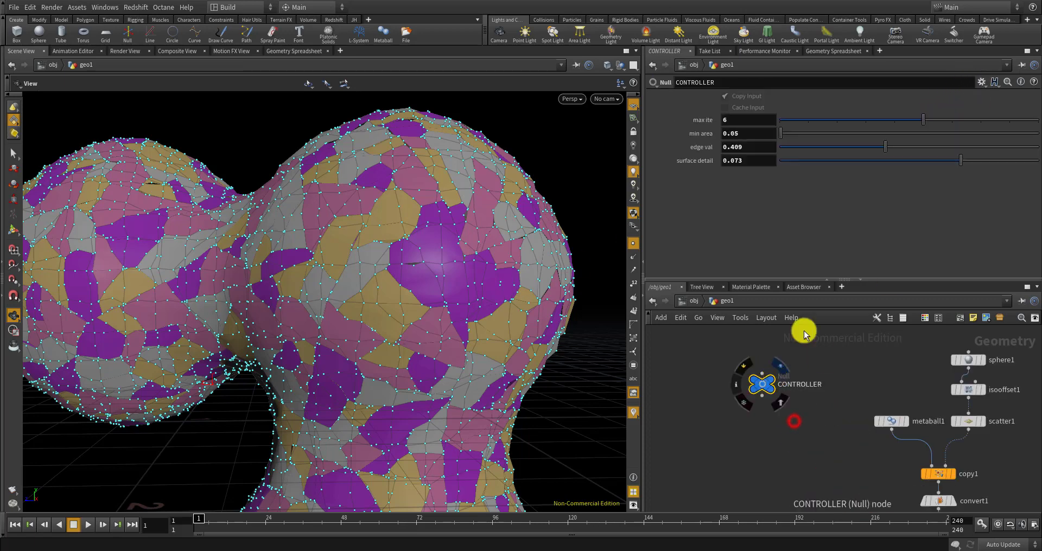
pyautogui.click(981, 83)
pyautogui.click(979, 95)
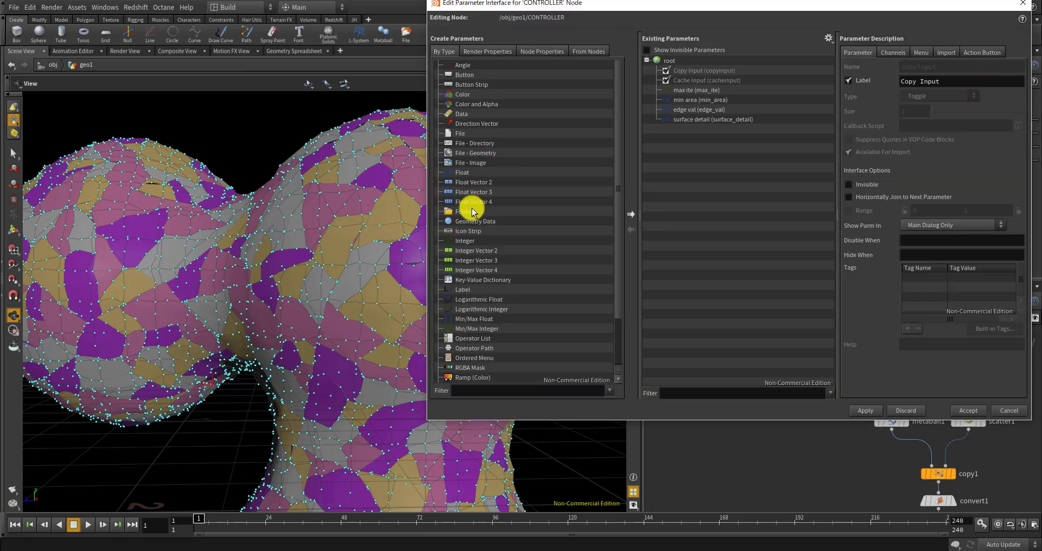
pyautogui.moveTo(462, 172); pyautogui.dragTo(692, 182)
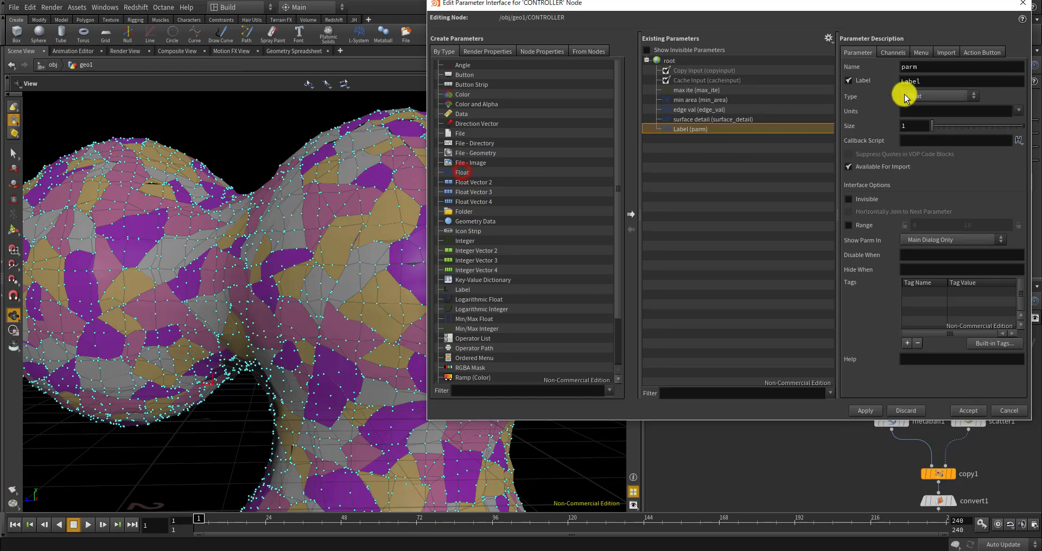
pyautogui.doubleClick(906, 66)
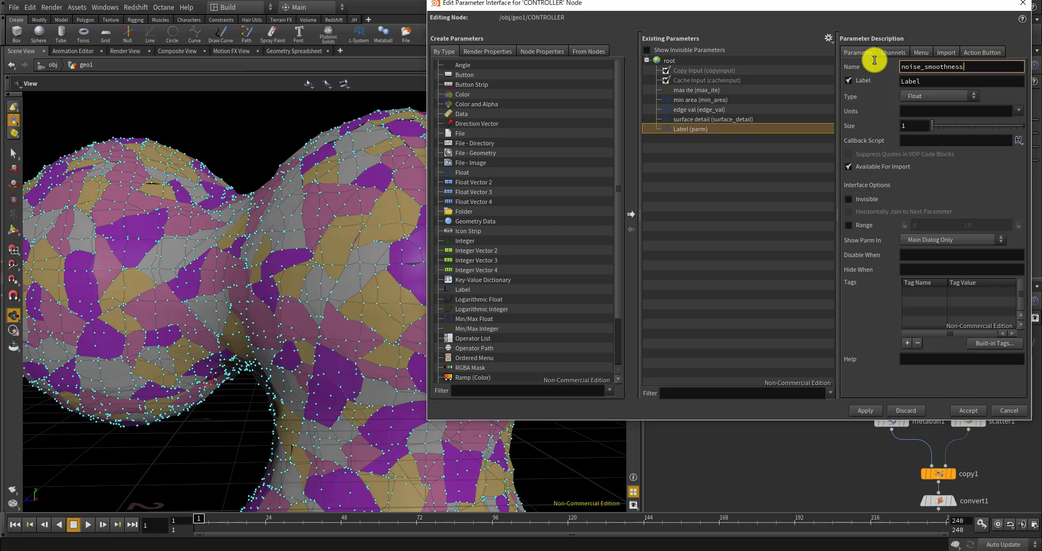
pyautogui.doubleClick(922, 81)
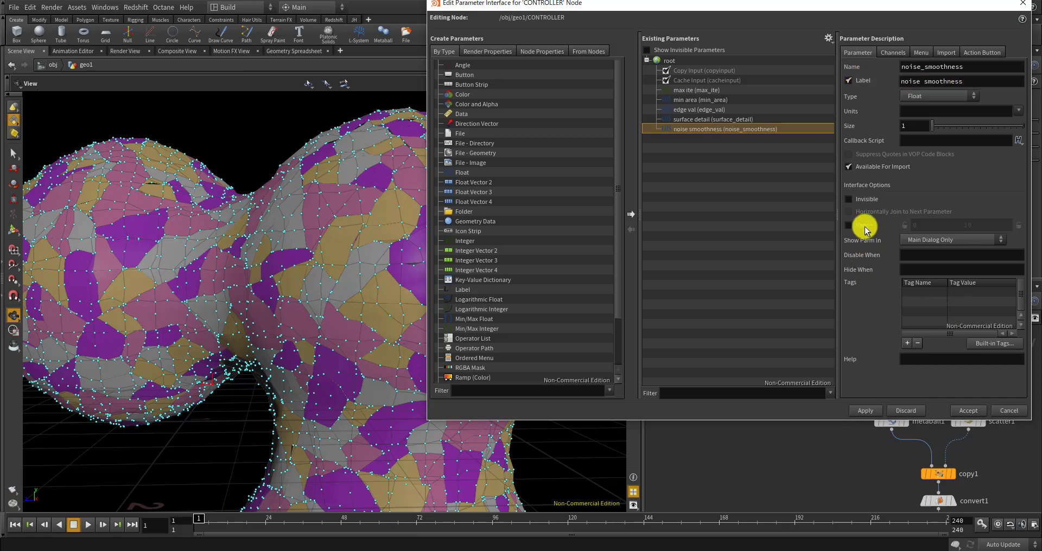
pyautogui.click(849, 225)
pyautogui.click(966, 227)
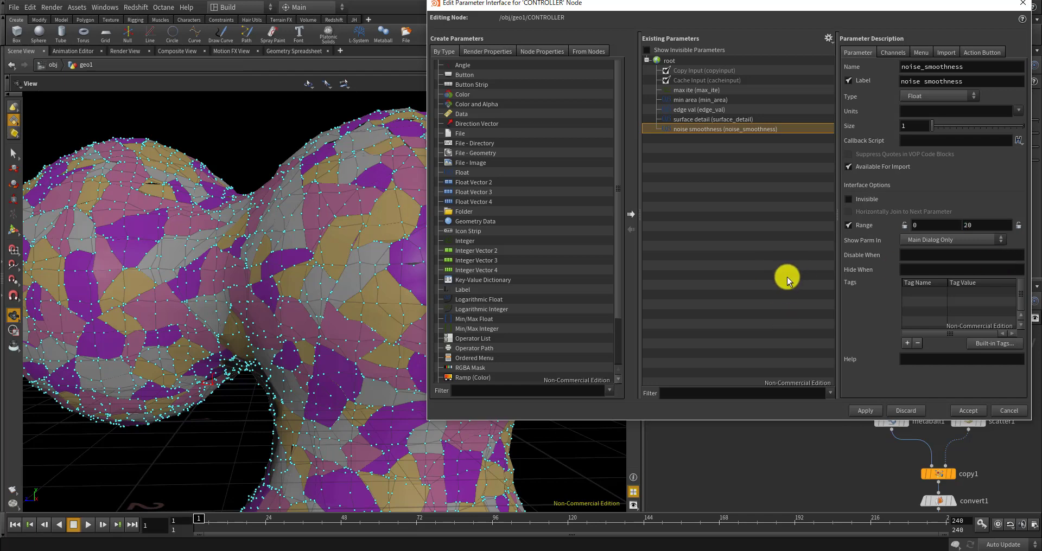
# Add a 'noise strength' float parameter with a 0–1 range and apply the interface changes
pyautogui.click(466, 174)
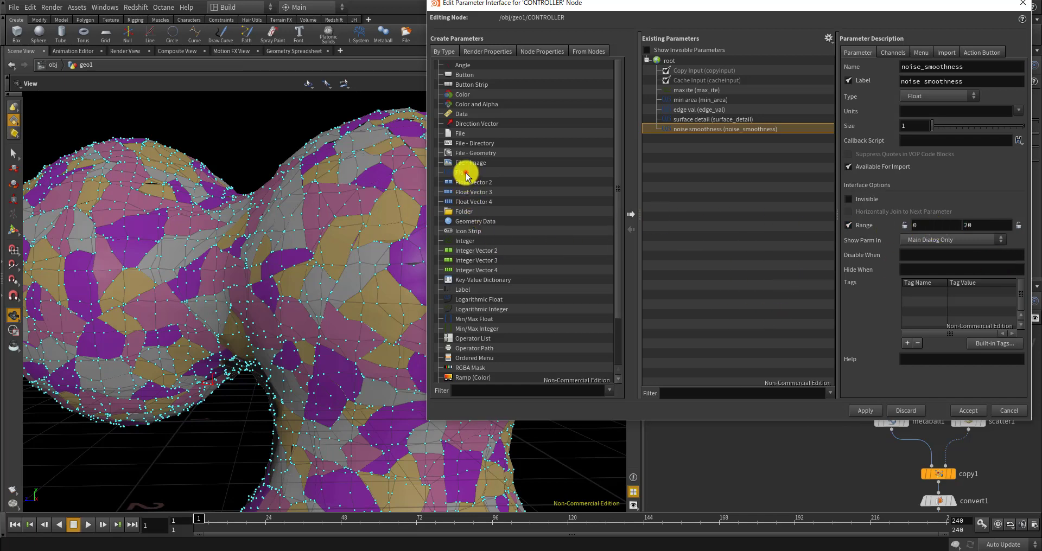
pyautogui.moveTo(465, 174); pyautogui.dragTo(706, 196)
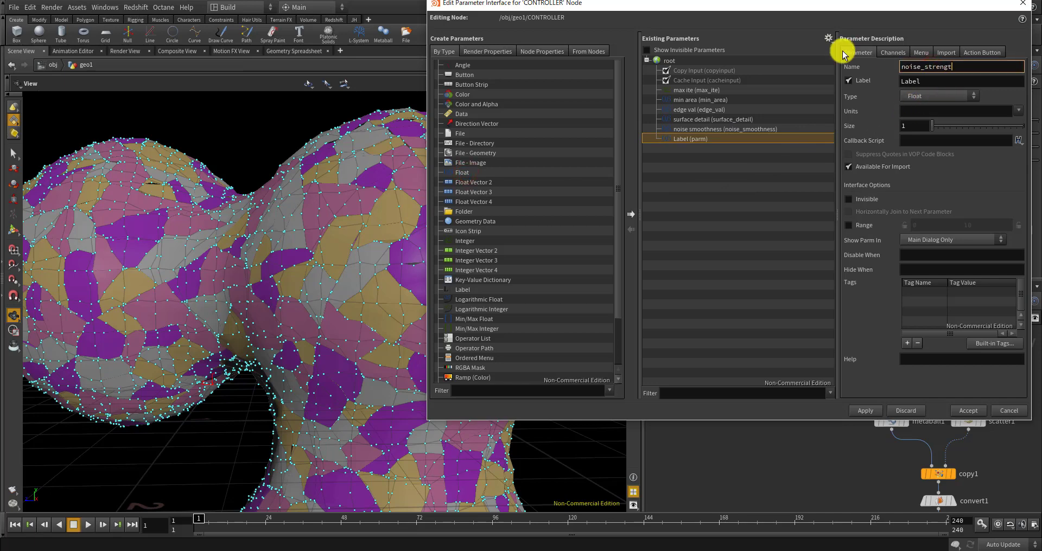
pyautogui.click(939, 80)
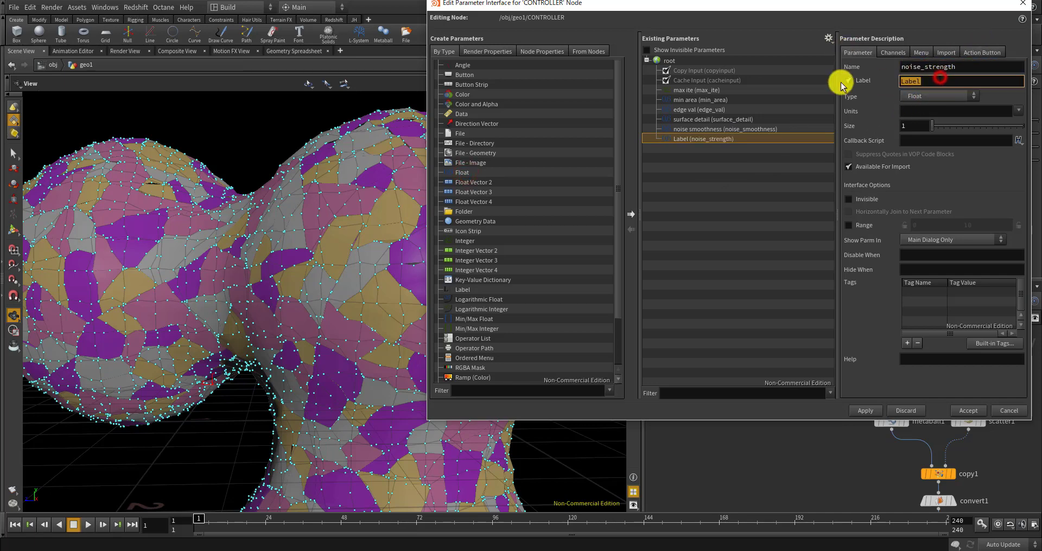
pyautogui.write('noise strength')
pyautogui.press('Return')
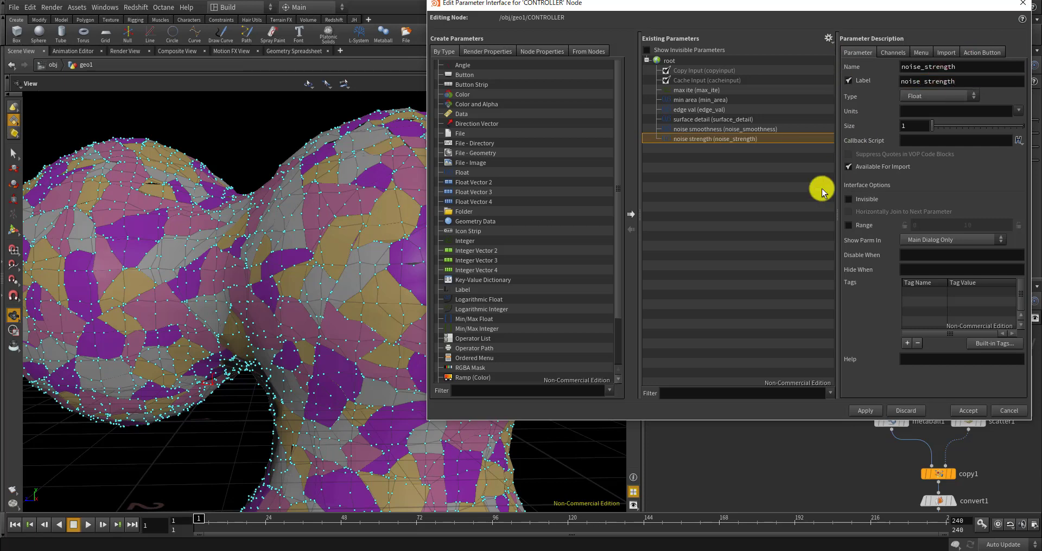
pyautogui.click(849, 225)
pyautogui.doubleClick(989, 224)
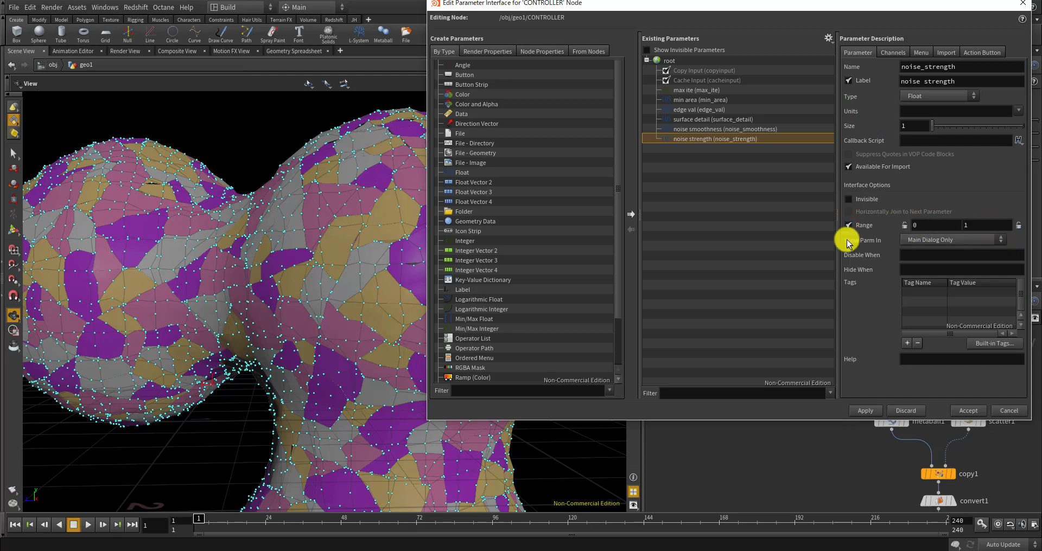
pyautogui.click(866, 410)
pyautogui.click(967, 411)
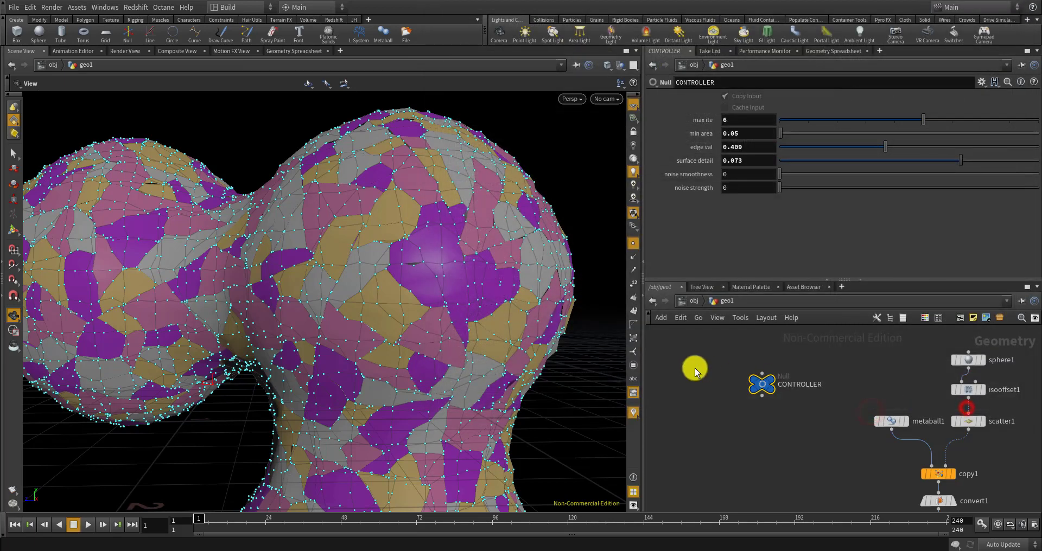
# Set CONTROLLER noise strength to 0.14 and reference its noise smoothness in pointwrangle2's Noise Smoothness
pyautogui.moveTo(809, 187); pyautogui.dragTo(814, 177)
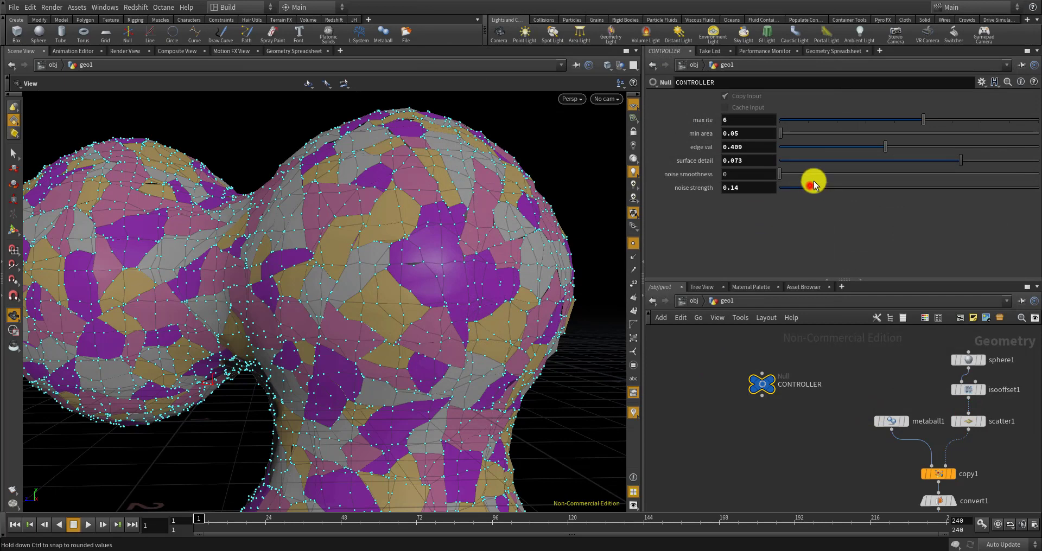
pyautogui.rightClick(751, 174)
pyautogui.click(767, 235)
pyautogui.scroll(-10, 803, 364)
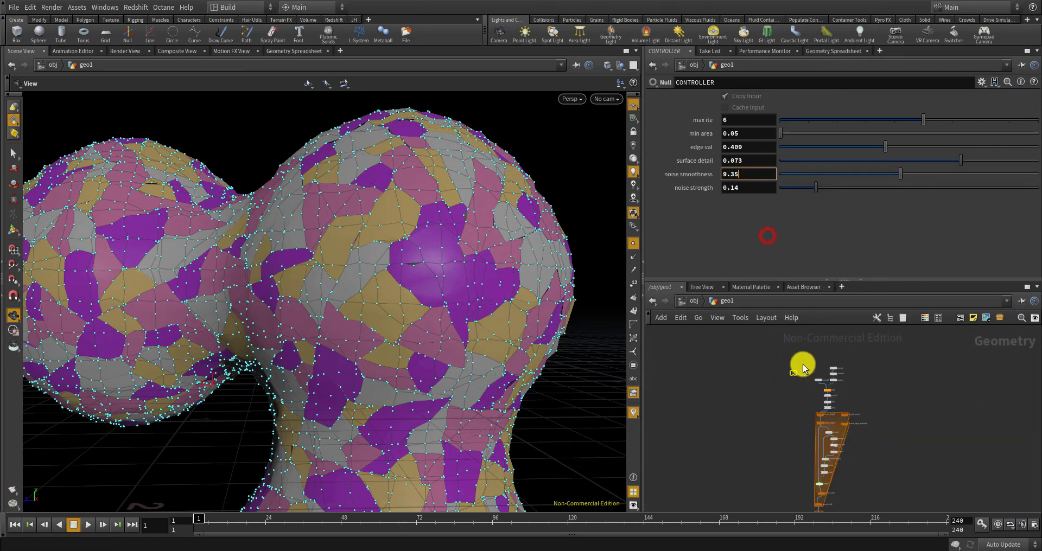
pyautogui.scroll(12, 812, 468)
pyautogui.click(834, 456)
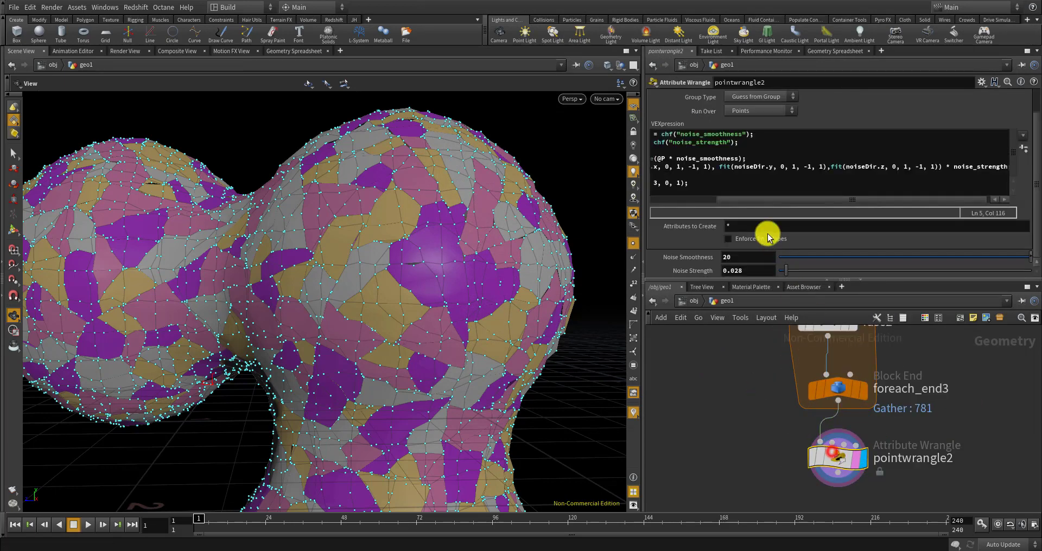
pyautogui.rightClick(739, 257)
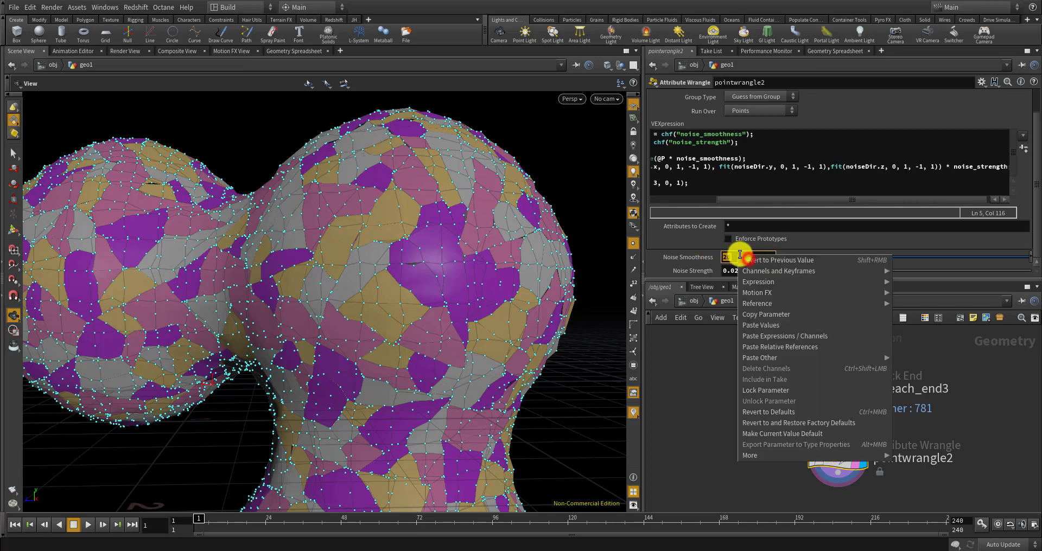
pyautogui.click(777, 346)
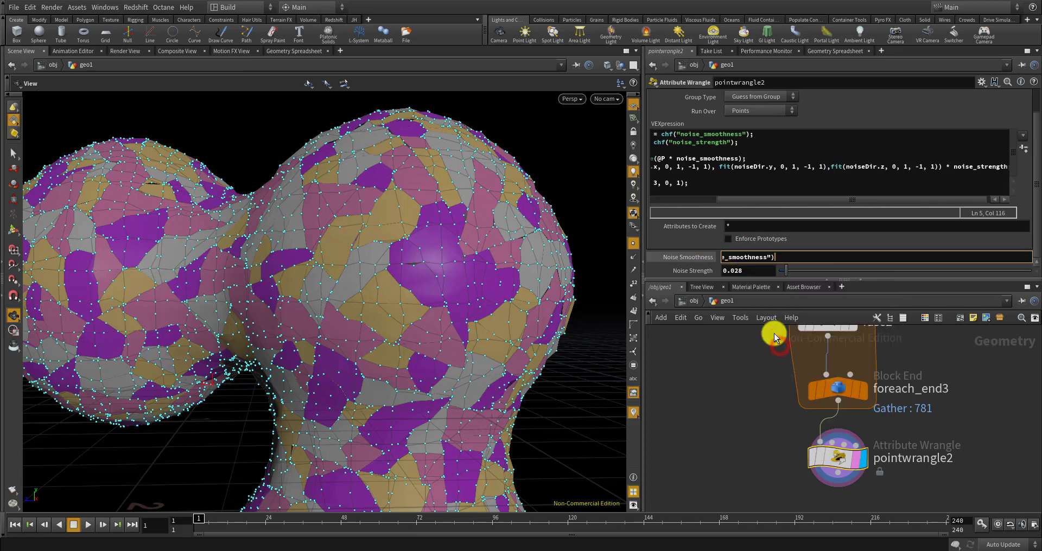
pyautogui.press('Return')
# Replace pointwrangle2's Noise Strength 0.028 with a ch() reference to CONTROLLER's noise_strength
pyautogui.click(632, 245)
pyautogui.scroll(-5, 775, 421)
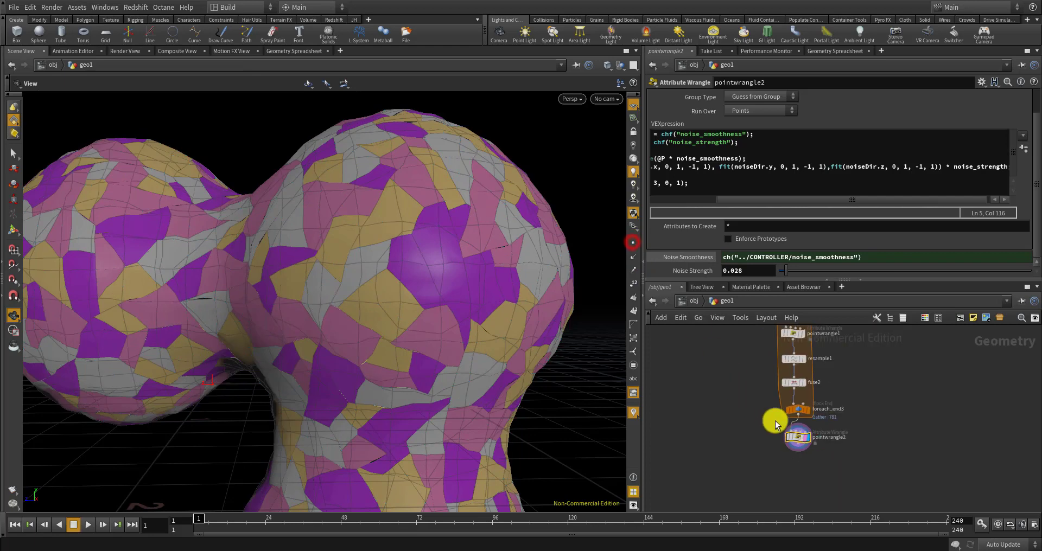
pyautogui.scroll(1, 762, 407)
pyautogui.moveTo(761, 399); pyautogui.dragTo(761, 438, button='middle')
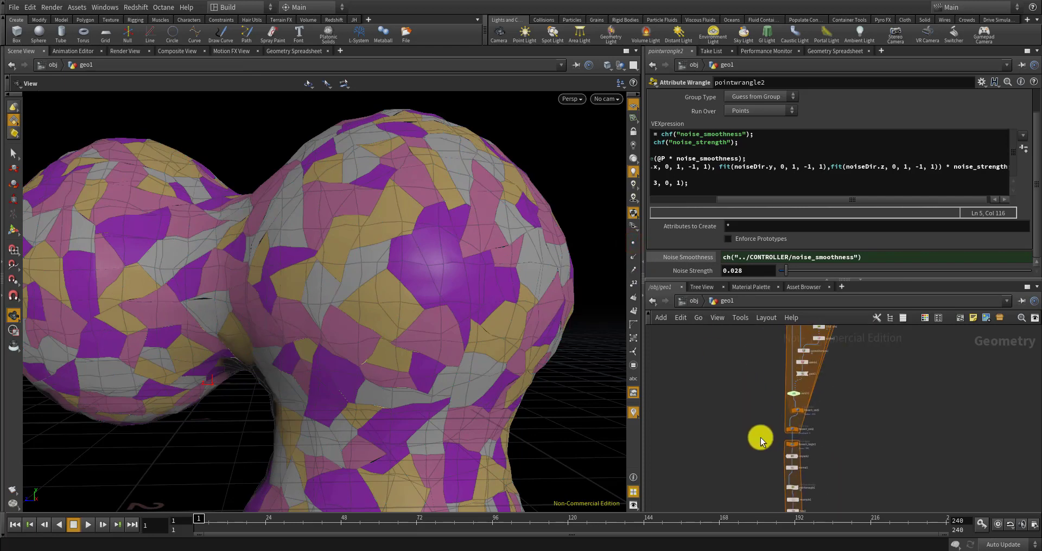
pyautogui.moveTo(766, 339); pyautogui.dragTo(759, 434, button='middle')
pyautogui.scroll(-4, 761, 376)
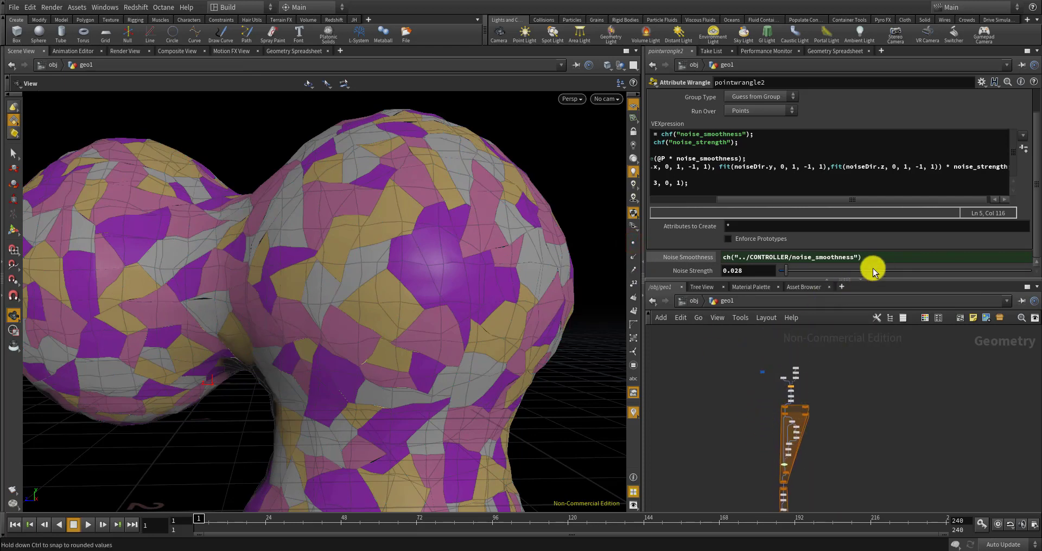
pyautogui.moveTo(882, 255); pyautogui.dragTo(686, 251)
pyautogui.hotkey('ctrl', 'c')
pyautogui.moveTo(763, 269); pyautogui.dragTo(678, 263)
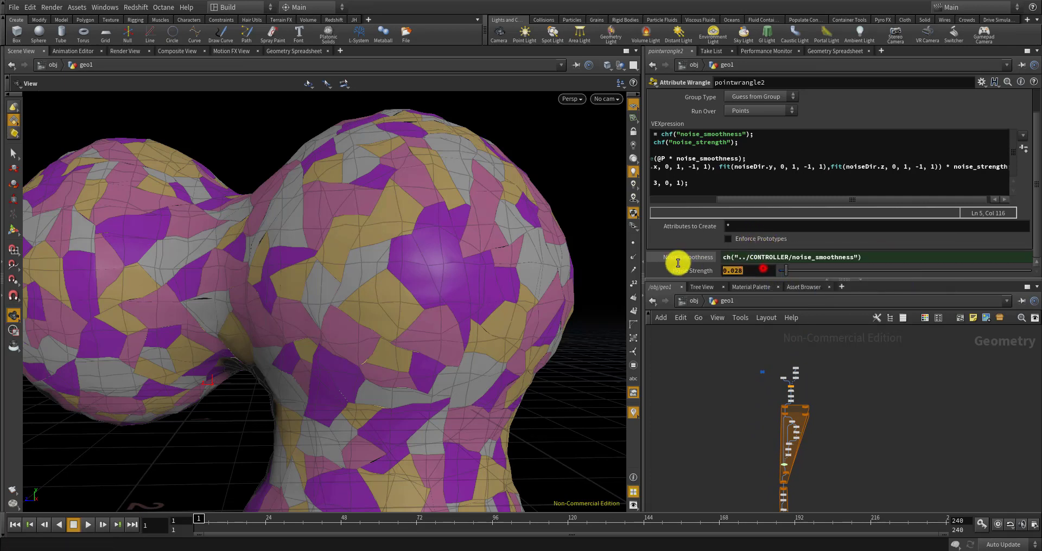
pyautogui.hotkey('ctrl', 'v')
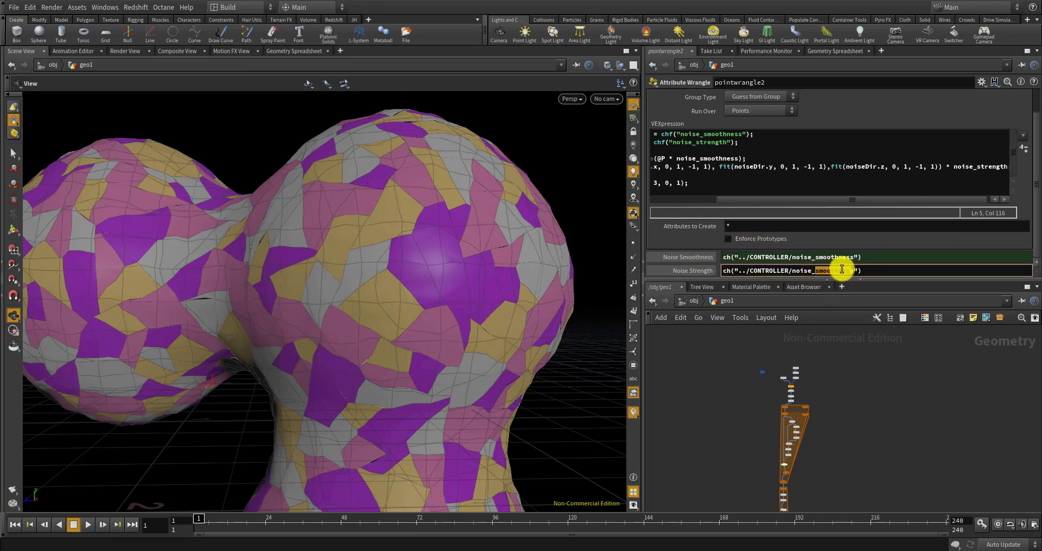
pyautogui.write('strength')
pyautogui.press('Return')
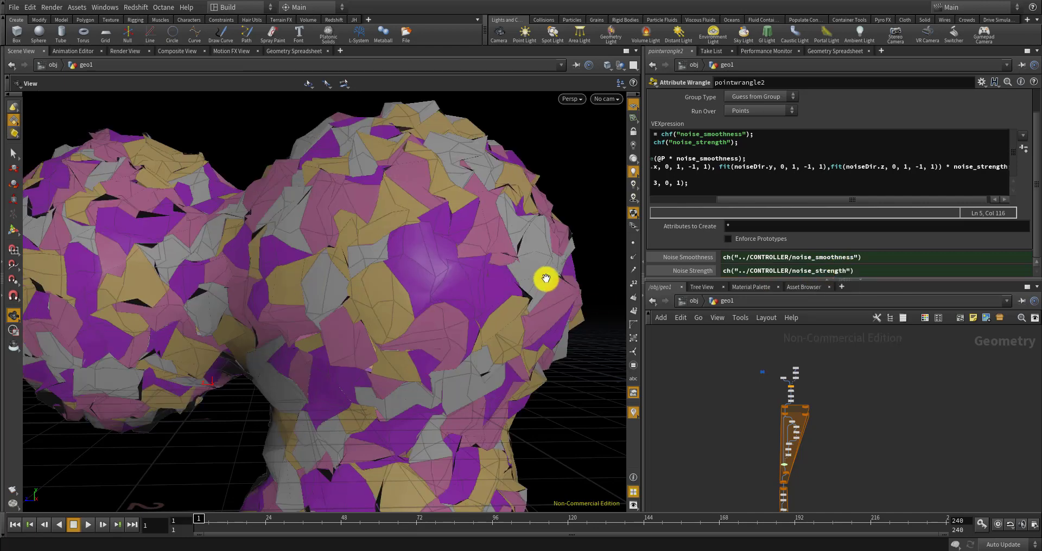
pyautogui.moveTo(545, 279); pyautogui.dragTo(633, 246)
pyautogui.scroll(-4, 826, 428)
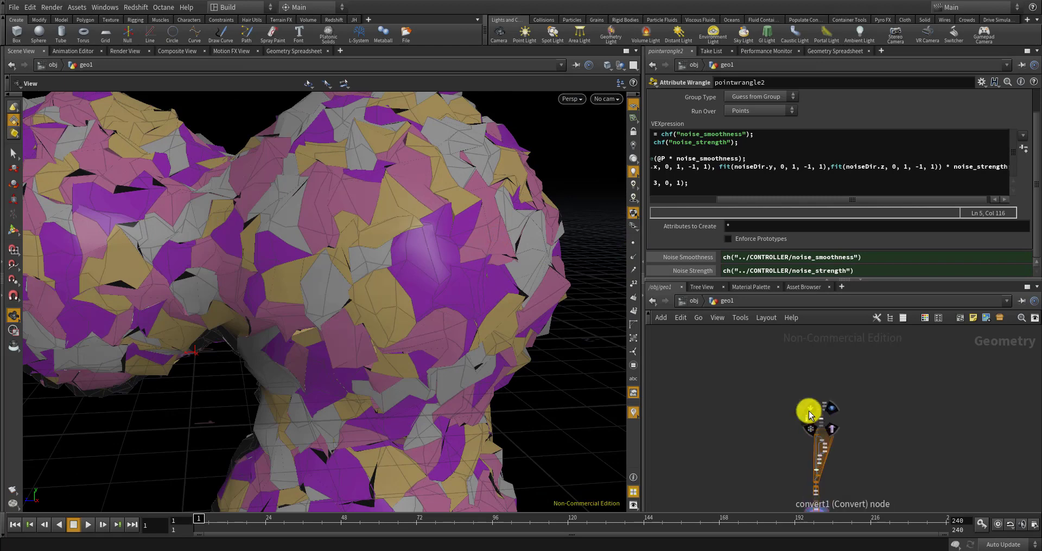
pyautogui.scroll(6, 803, 402)
pyautogui.click(786, 379)
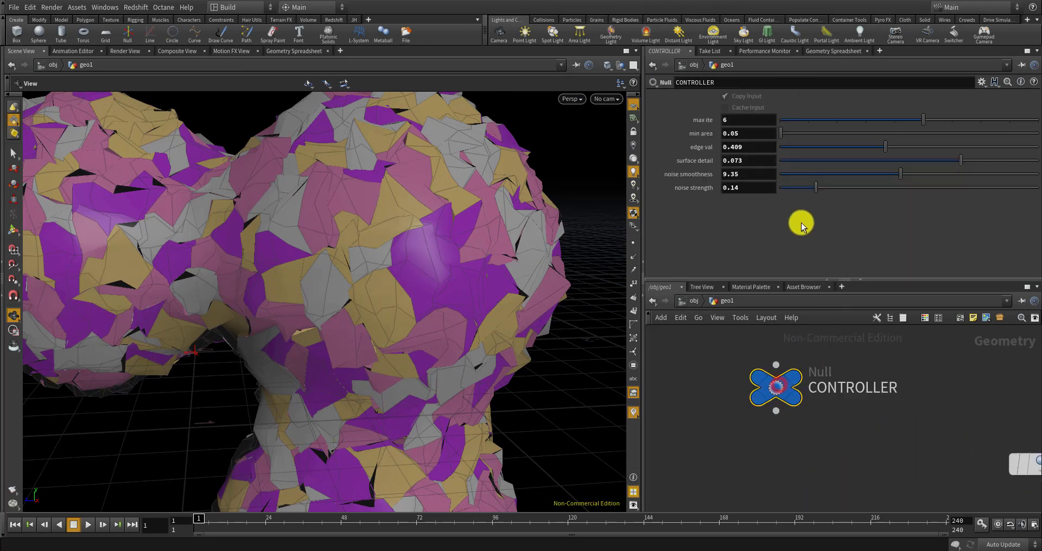
# Lower the CONTROLLER noise strength slider to about 0.048 and inspect the subtler mesh displacement
pyautogui.moveTo(811, 191); pyautogui.dragTo(791, 191)
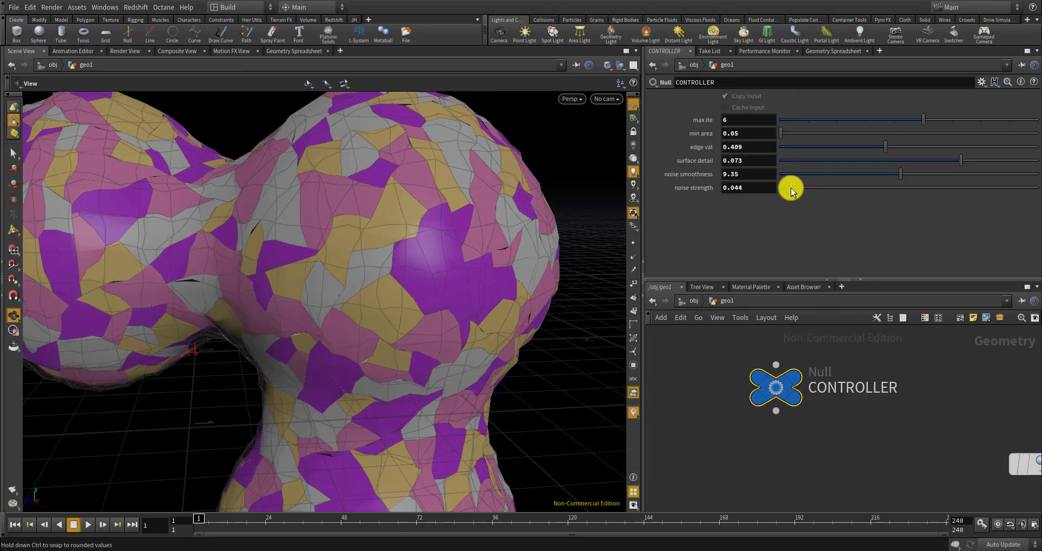
pyautogui.scroll(-5, 455, 238)
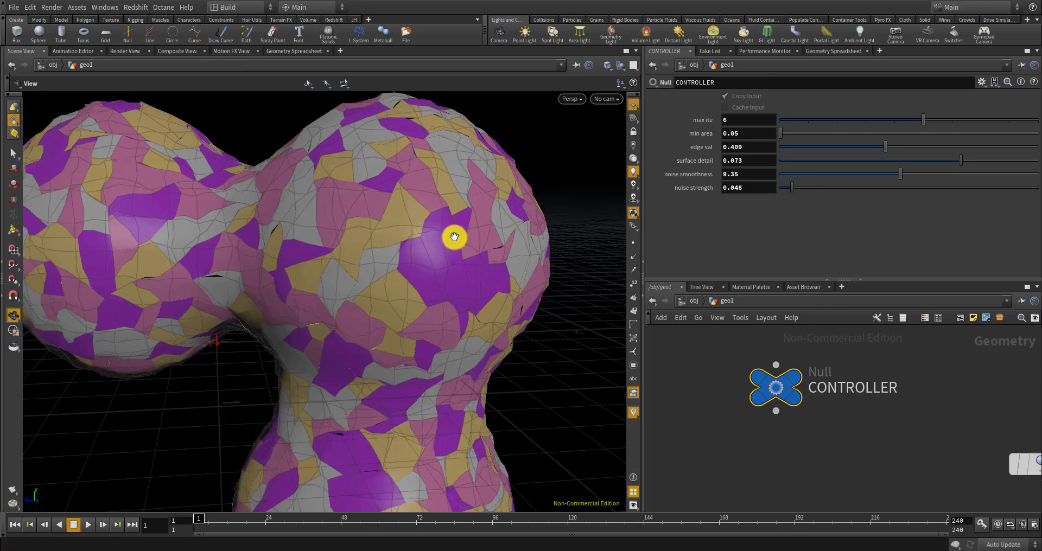
pyautogui.moveTo(469, 303); pyautogui.dragTo(440, 356)
pyautogui.scroll(4, 440, 356)
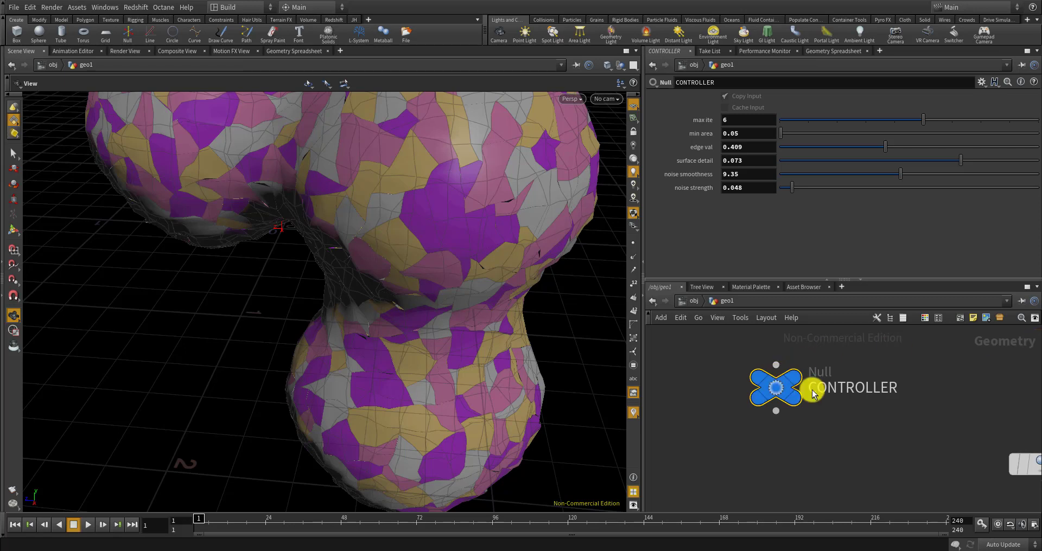
pyautogui.scroll(-5, 781, 389)
pyautogui.scroll(5, 803, 466)
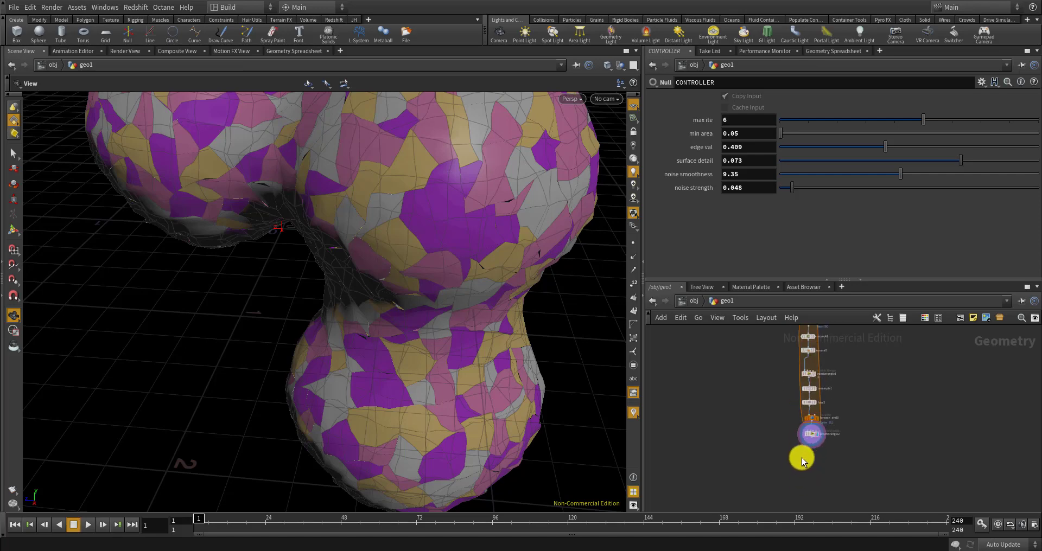
# Create a PolyExtrude node via 'polyex' and place it below pointwrangle2
pyautogui.press('Tab')
pyautogui.write('polyex')
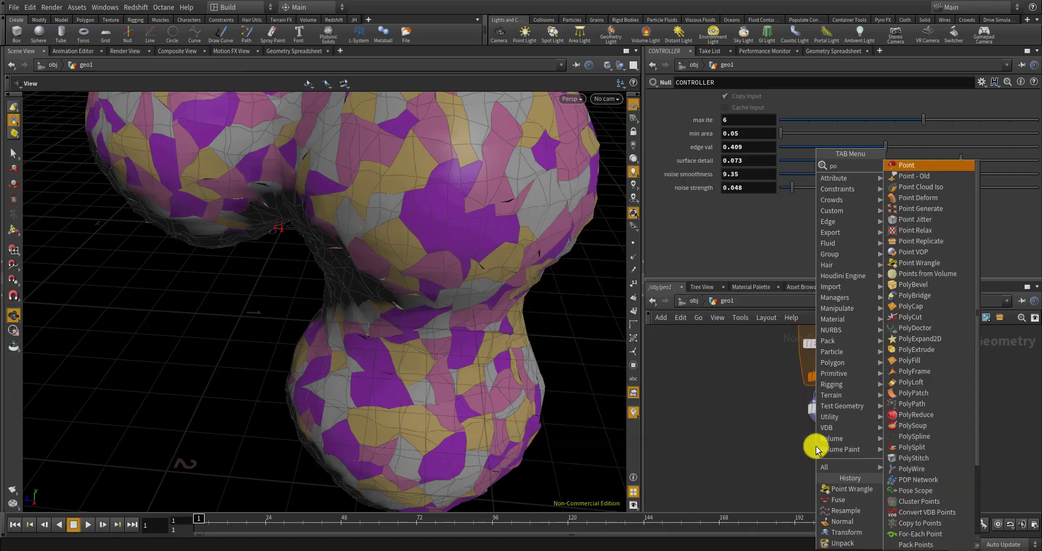
pyautogui.press('Return')
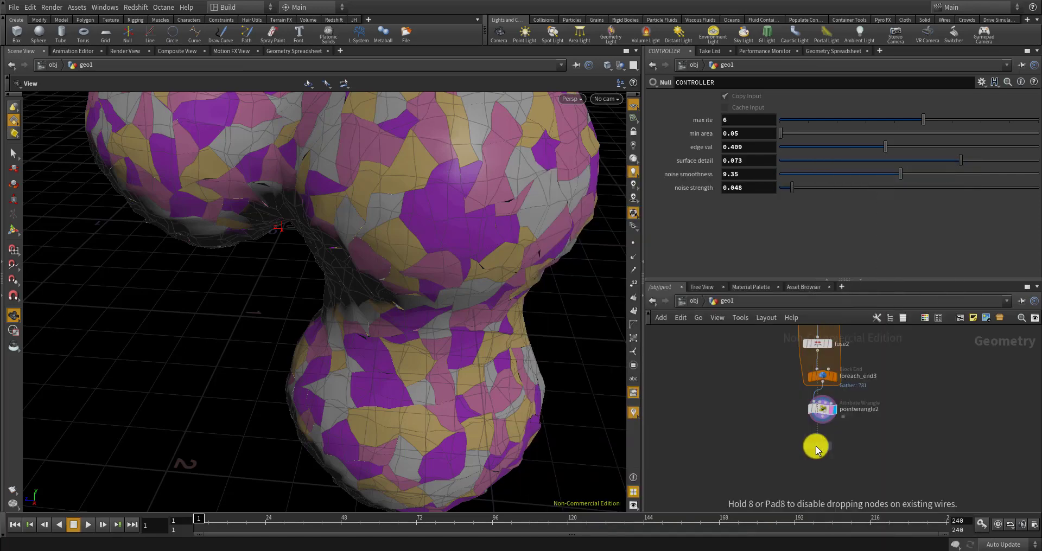
pyautogui.click(815, 440)
# Orbit around the blobby mesh and bring up voronoifracture1's parameters
pyautogui.scroll(3, 814, 439)
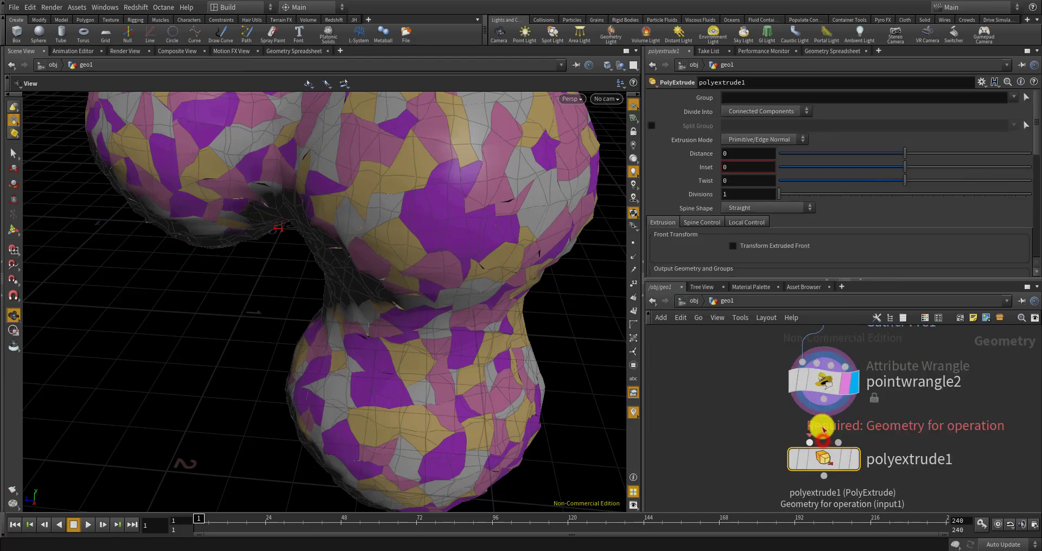
pyautogui.moveTo(399, 287); pyautogui.dragTo(457, 253)
pyautogui.moveTo(490, 286); pyautogui.dragTo(465, 265)
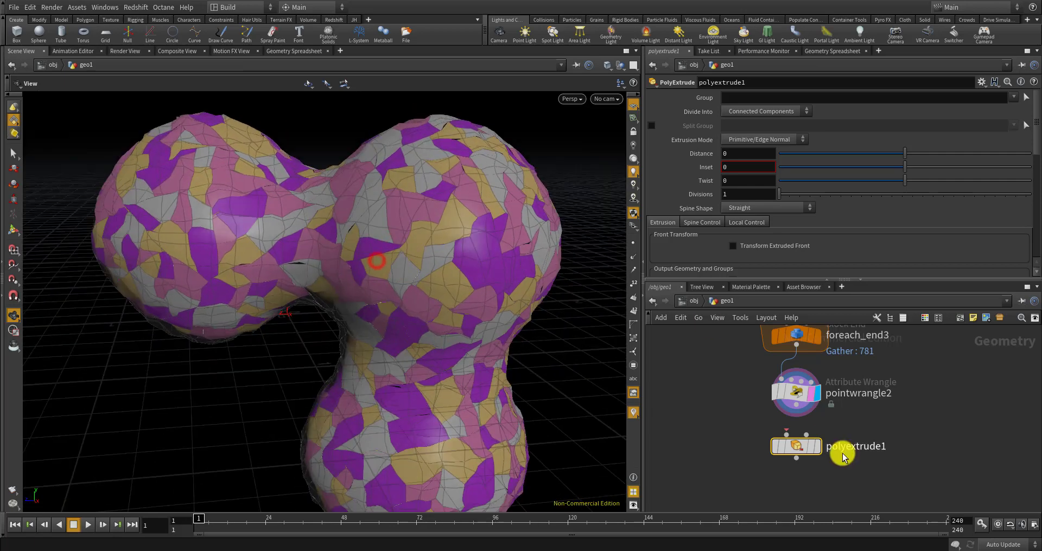
pyautogui.scroll(-5, 842, 451)
pyautogui.scroll(8, 835, 412)
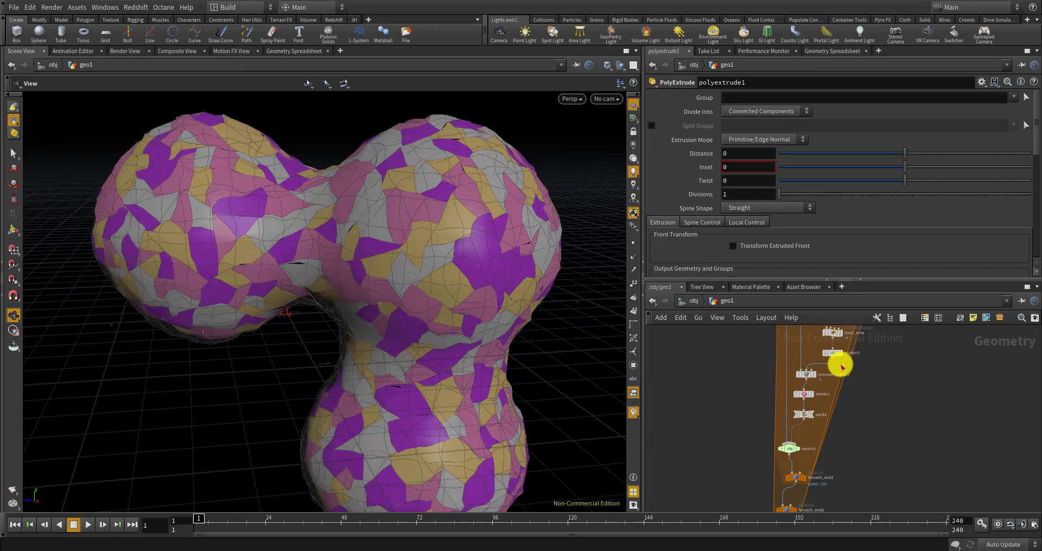
pyautogui.click(787, 369)
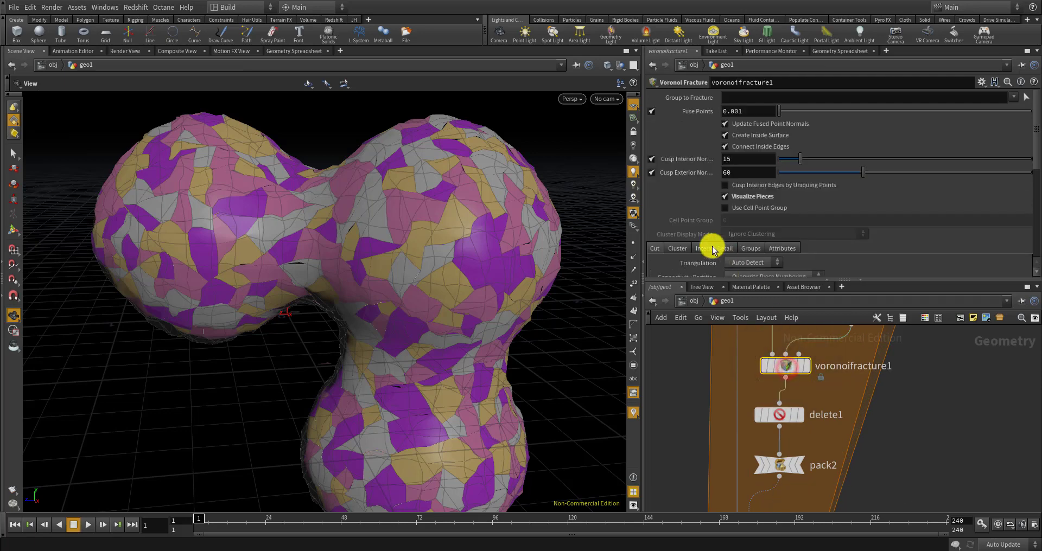
# Turn off Visualize Pieces on voronoifracture1 to remove the piece colours
pyautogui.click(724, 198)
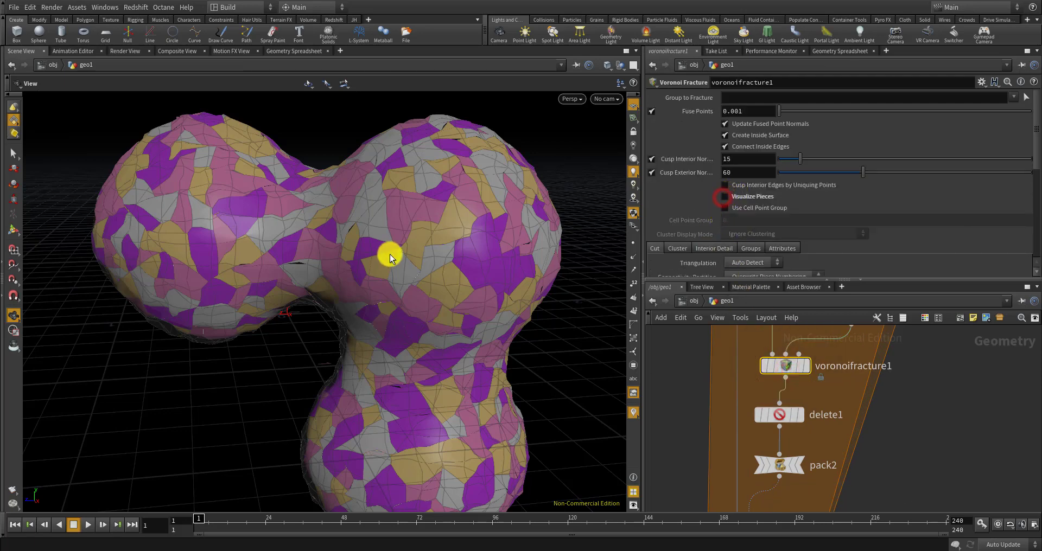
pyautogui.scroll(-5, 428, 221)
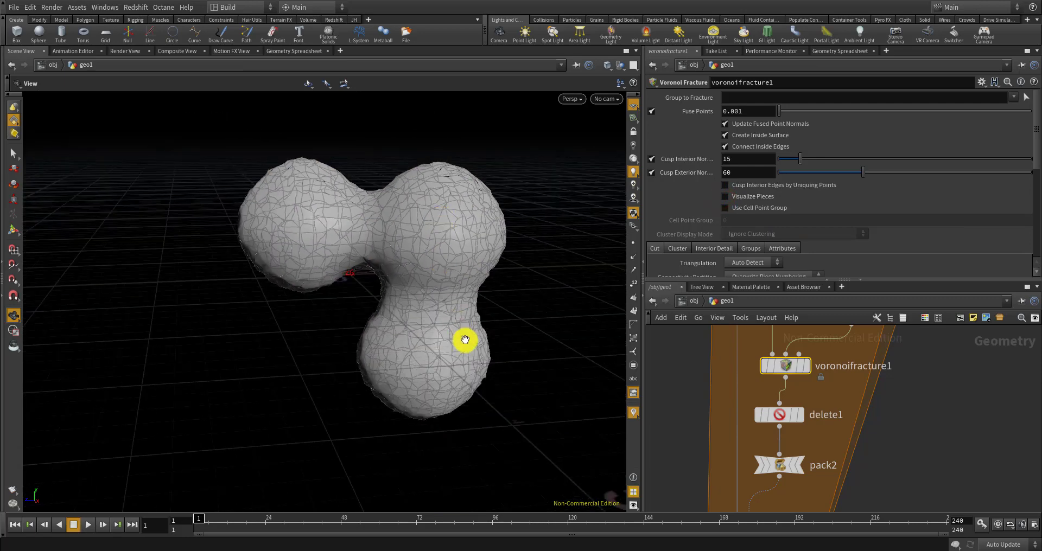
pyautogui.moveTo(465, 339); pyautogui.dragTo(423, 340)
pyautogui.scroll(-6, 710, 382)
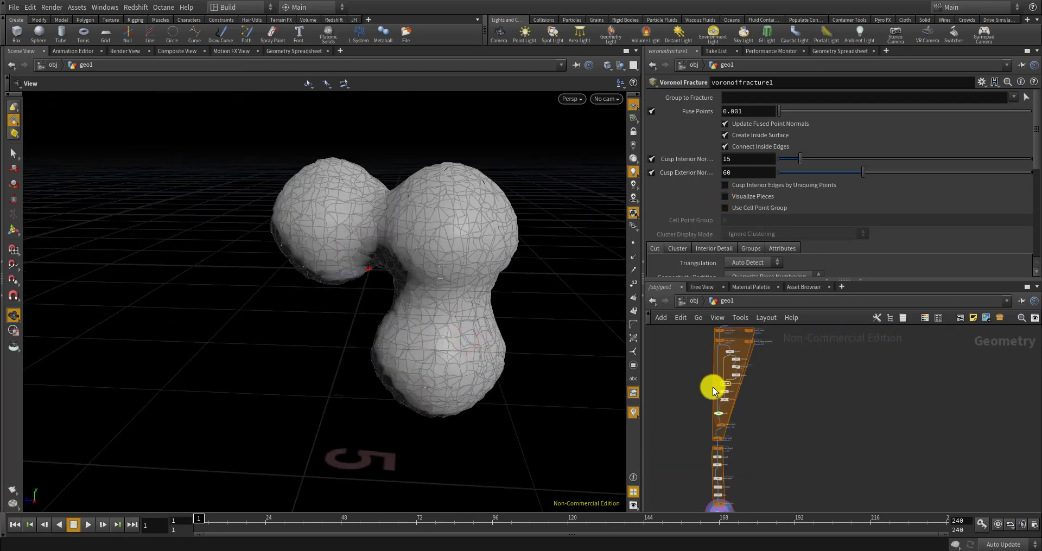
pyautogui.scroll(8, 712, 386)
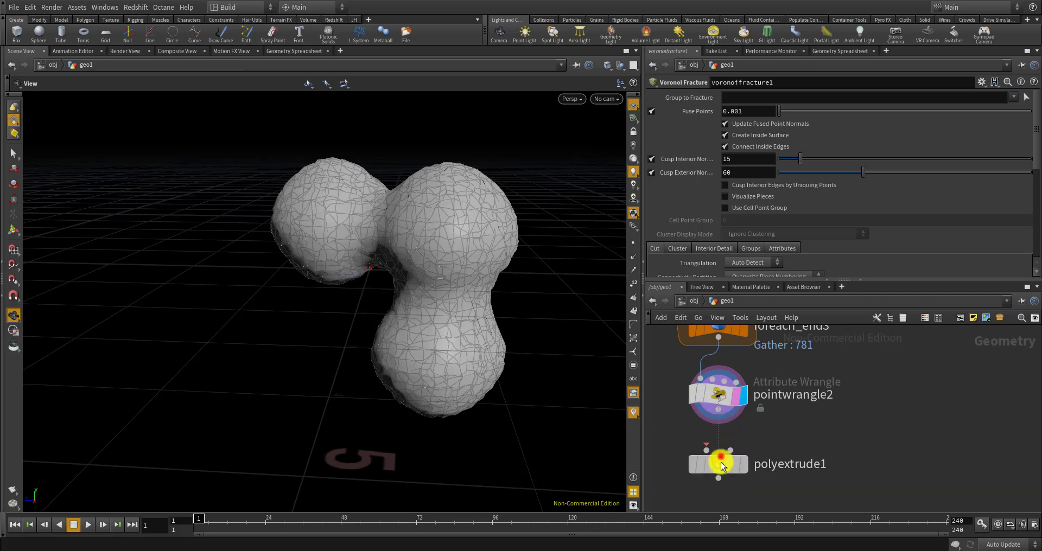
# Wire pointwrangle2 into polyextrude1 and make polyextrude1 the displayed node
pyautogui.click(721, 463)
pyautogui.scroll(3, 722, 415)
pyautogui.moveTo(720, 414); pyautogui.dragTo(696, 467)
pyautogui.scroll(-4, 721, 466)
pyautogui.scroll(3, 730, 478)
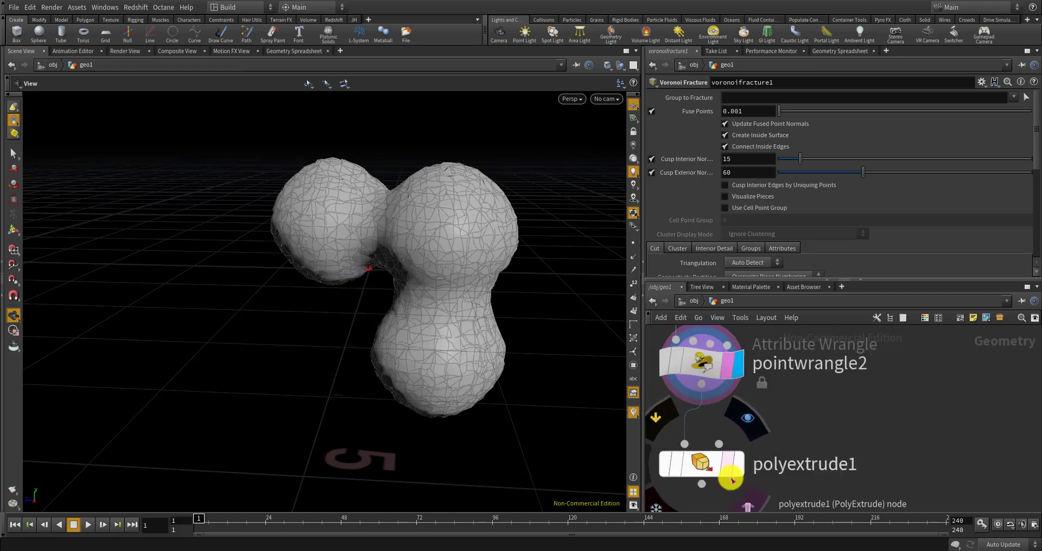
pyautogui.scroll(1, 732, 481)
pyautogui.click(729, 465)
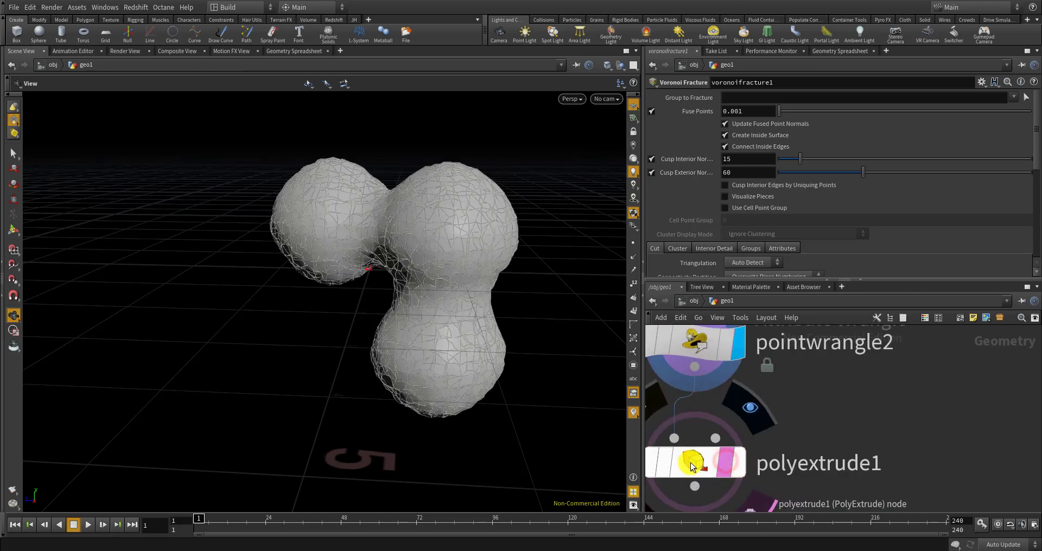
pyautogui.click(692, 468)
pyautogui.click(736, 464)
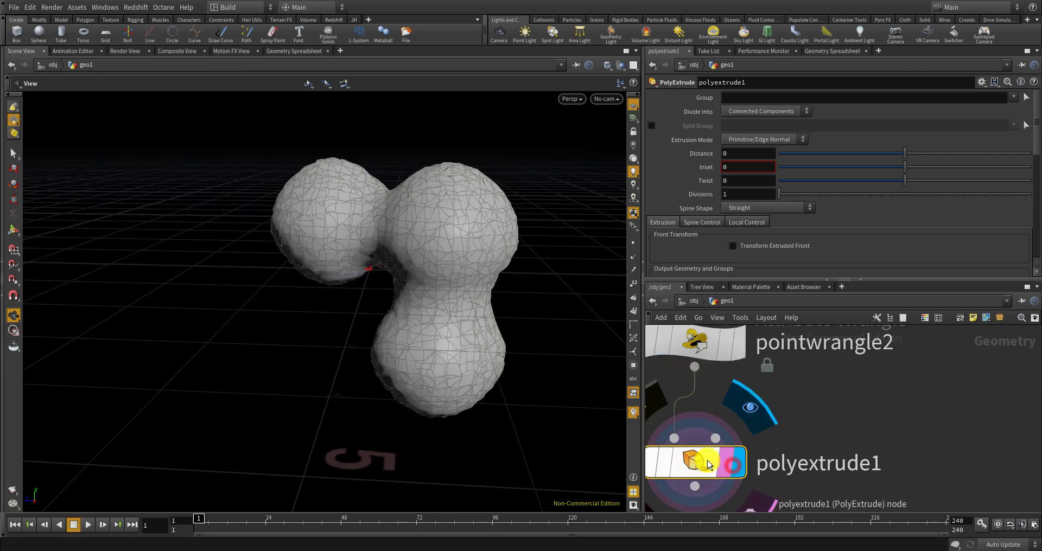
pyautogui.click(702, 459)
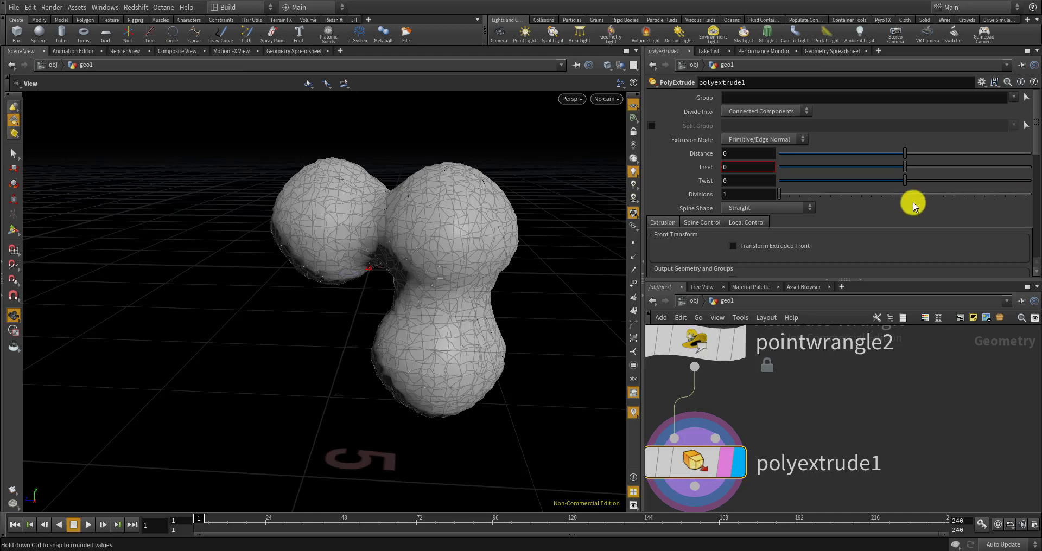
# Set polyextrude1 Extrusion Mode to Point Normal with Existing precomputed normals
pyautogui.click(734, 144)
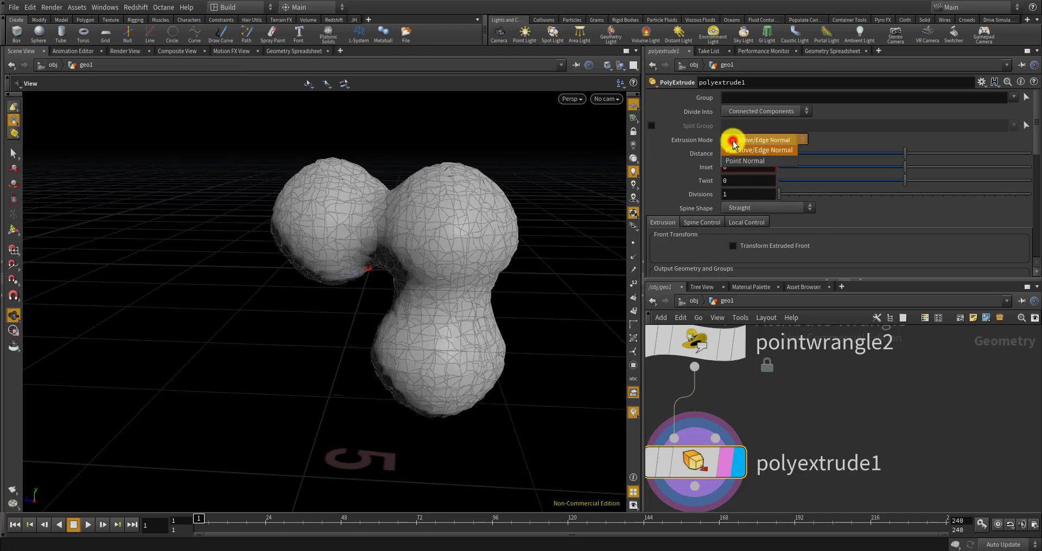
pyautogui.click(737, 161)
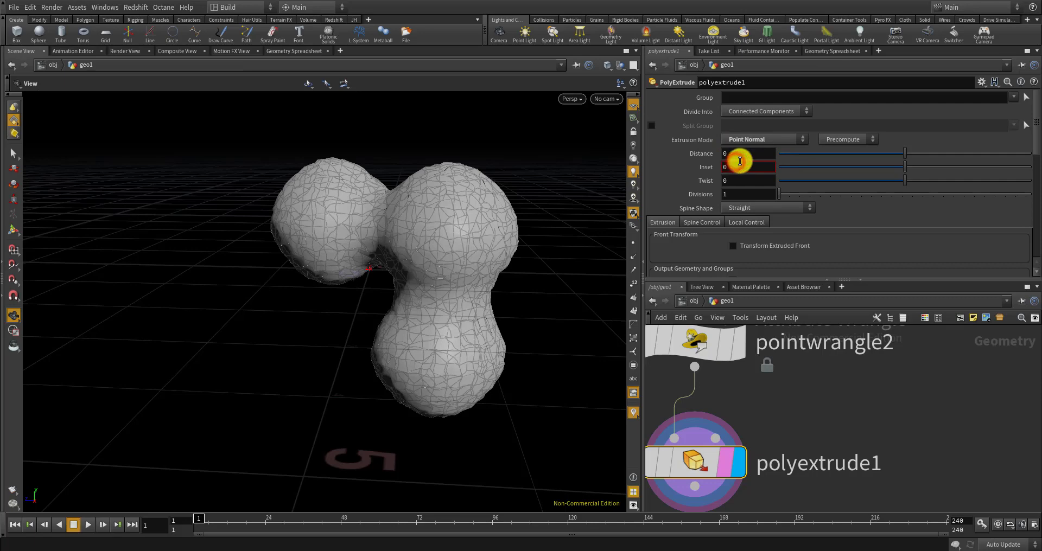
pyautogui.click(833, 141)
pyautogui.click(835, 161)
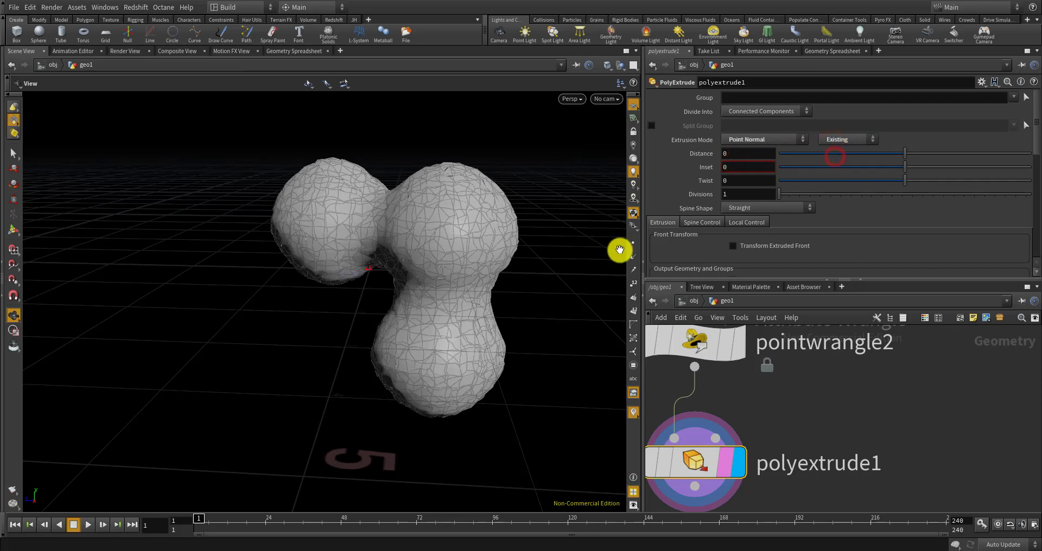
pyautogui.moveTo(510, 251); pyautogui.dragTo(512, 254, button='right')
pyautogui.moveTo(471, 235); pyautogui.dragTo(456, 217)
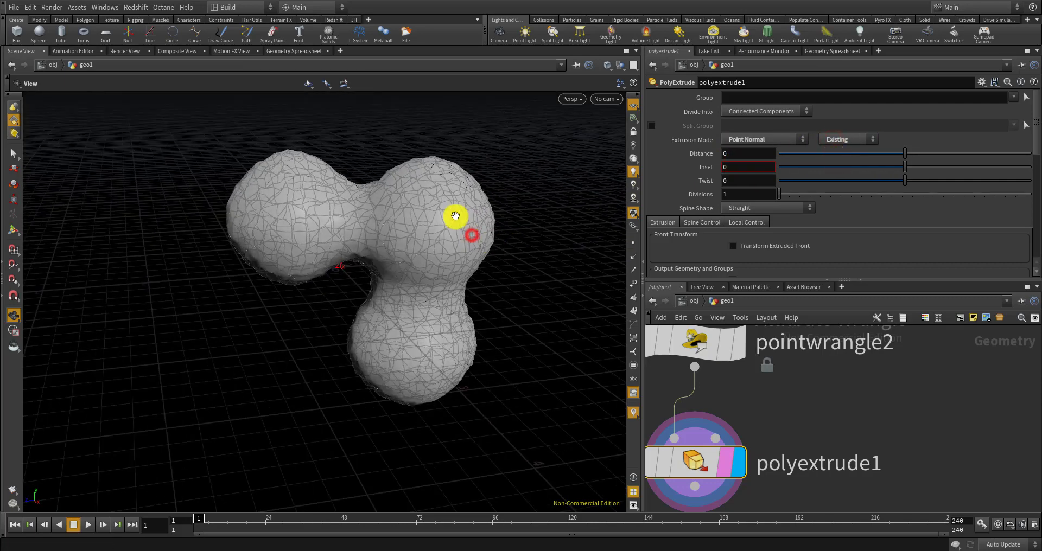
pyautogui.moveTo(472, 235)
pyautogui.mouseDown(button='right')
pyautogui.moveTo(456, 268)
pyautogui.moveTo(466, 246)
pyautogui.mouseUp(button='right')
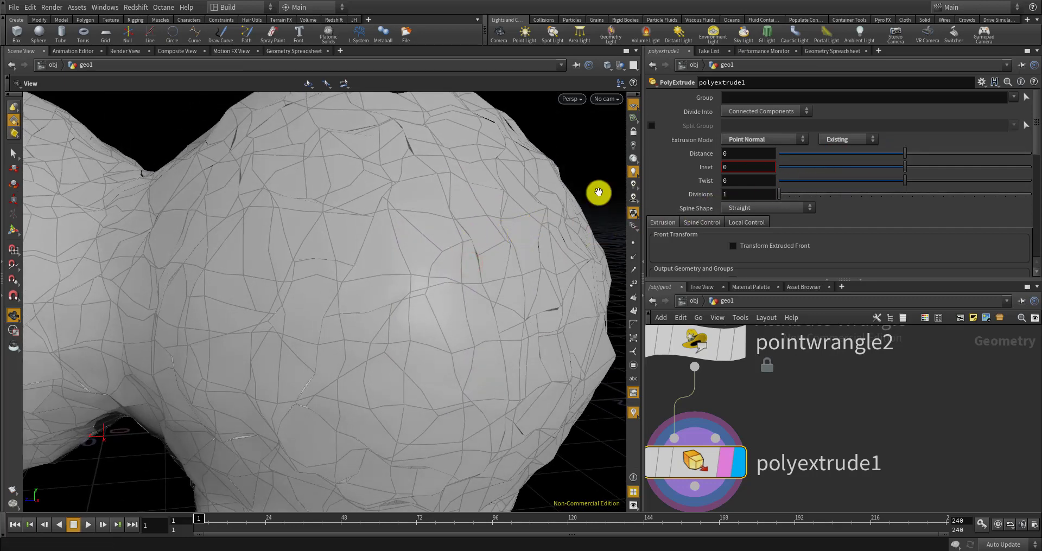
# Increase the extrusion Distance to 0.056 to thicken the fractured pieces
pyautogui.moveTo(904, 156); pyautogui.dragTo(910, 156)
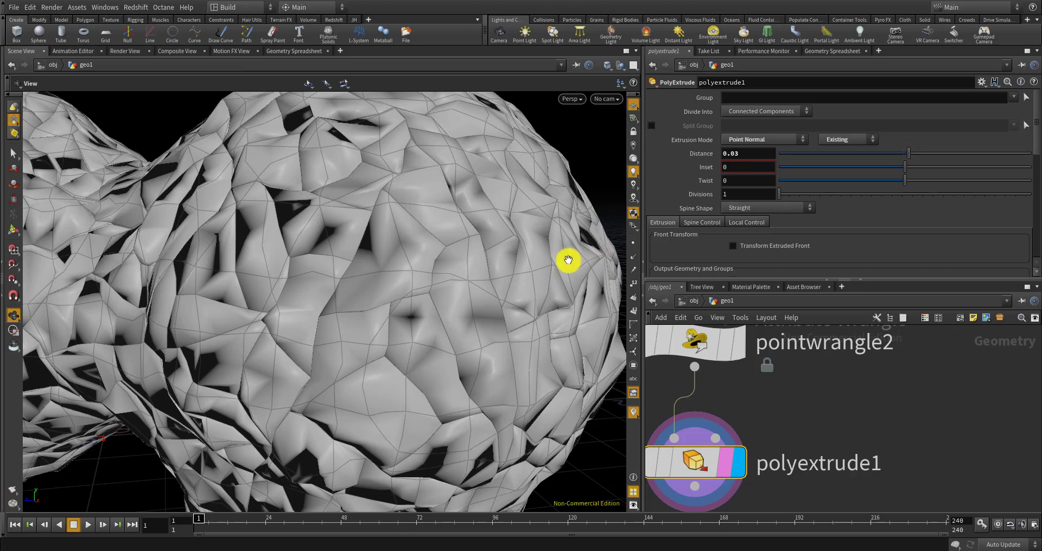
pyautogui.scroll(-5, 567, 261)
pyautogui.moveTo(534, 272); pyautogui.dragTo(515, 282)
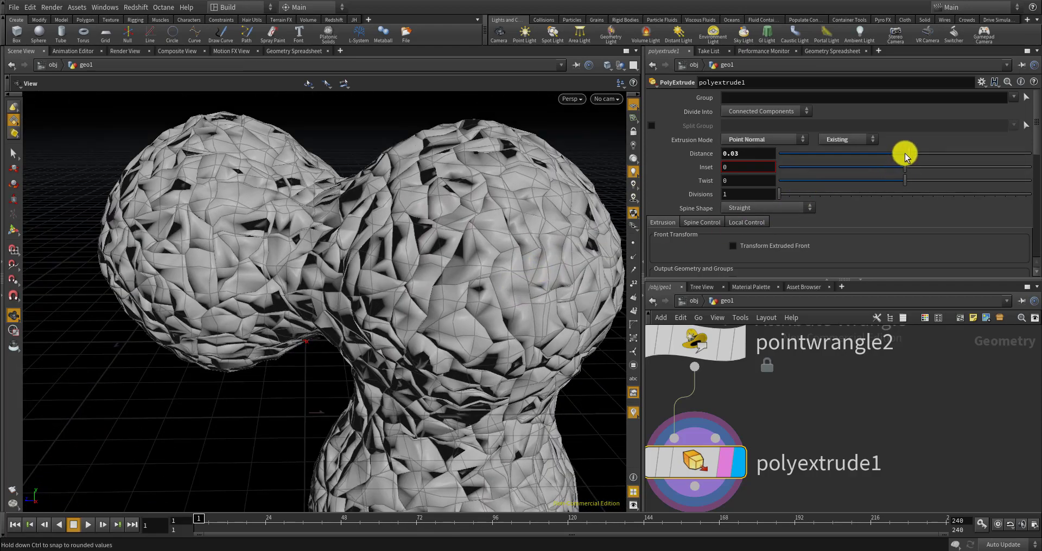
pyautogui.moveTo(902, 152); pyautogui.dragTo(912, 154)
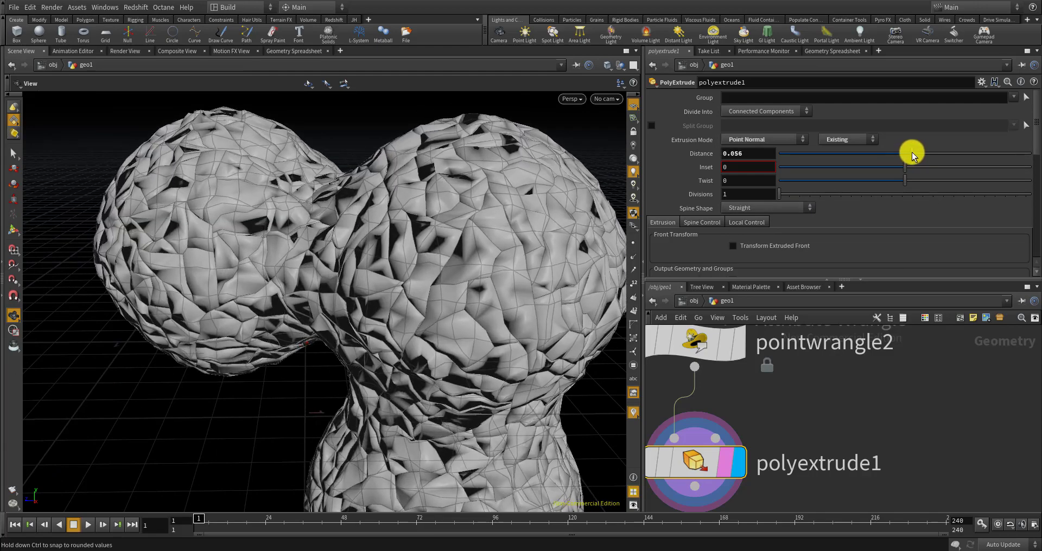
pyautogui.scroll(-1, 730, 379)
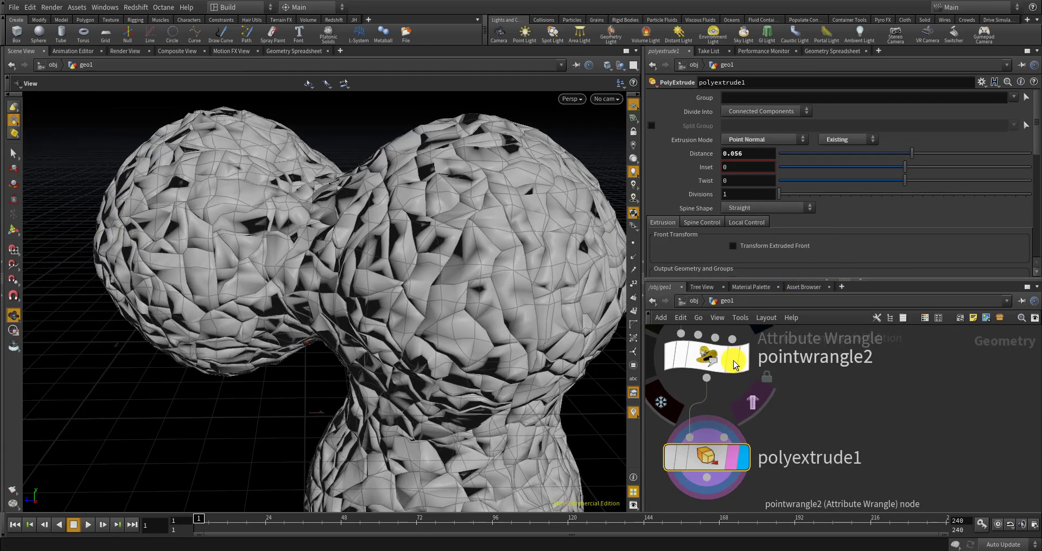
# Select pointwrangle2 and display its point normals to inspect them up close
pyautogui.click(728, 363)
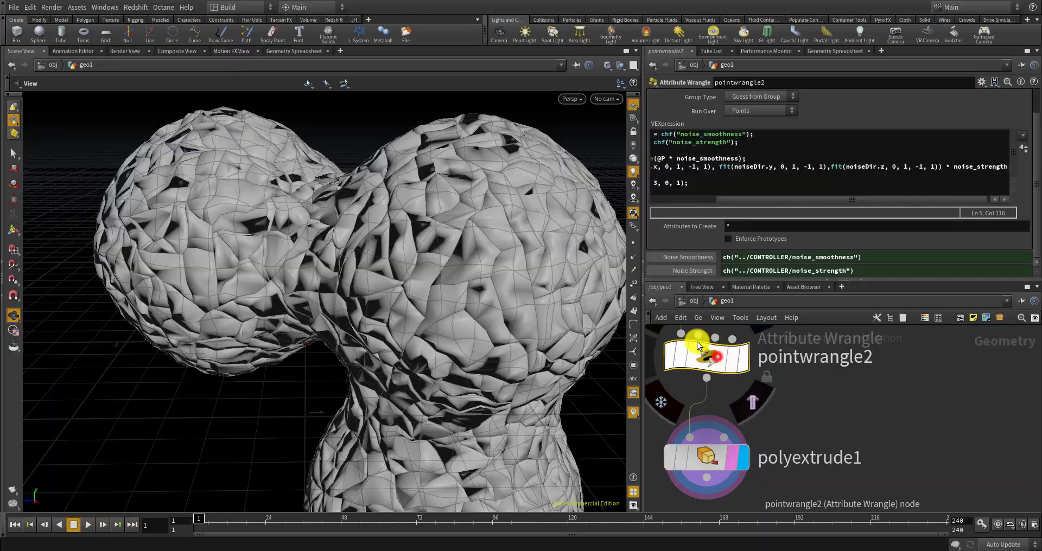
pyautogui.click(634, 257)
pyautogui.scroll(6, 535, 247)
pyautogui.moveTo(535, 254); pyautogui.dragTo(570, 299)
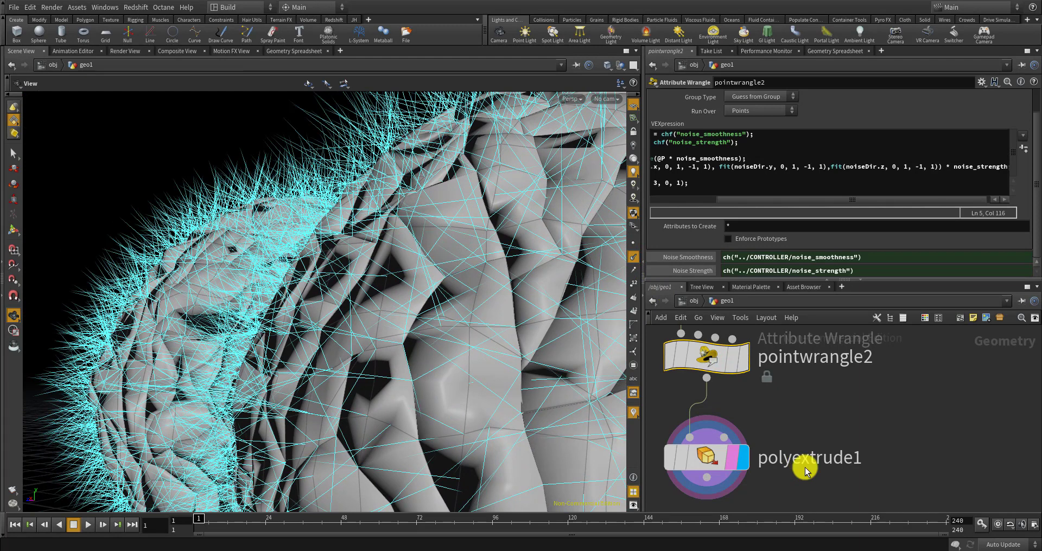
pyautogui.scroll(-5, 809, 468)
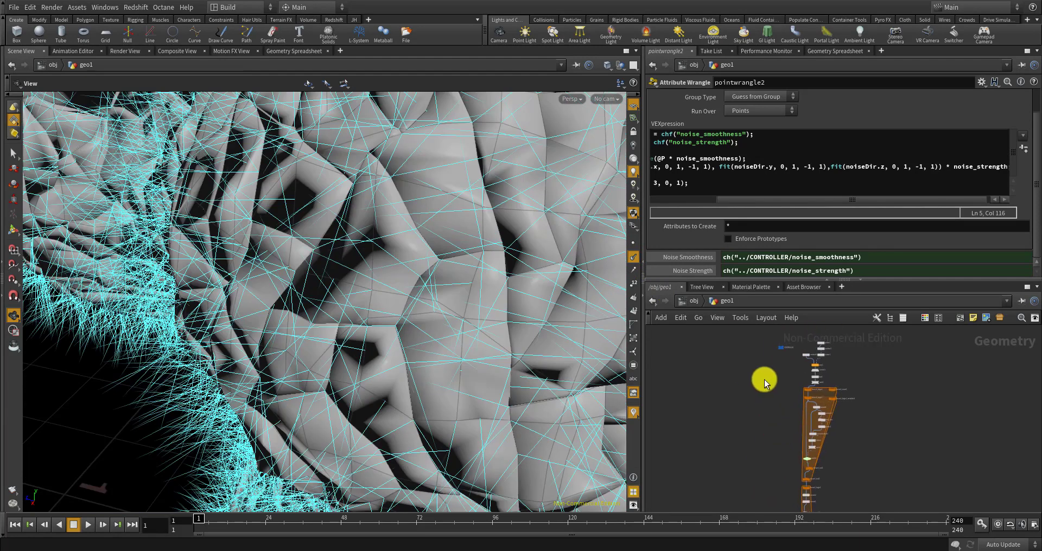
# Adjust the CONTROLLER edge val slider and pull the view back over the mesh
pyautogui.moveTo(788, 383)
pyautogui.scroll(5, 789, 382)
pyautogui.click(790, 376)
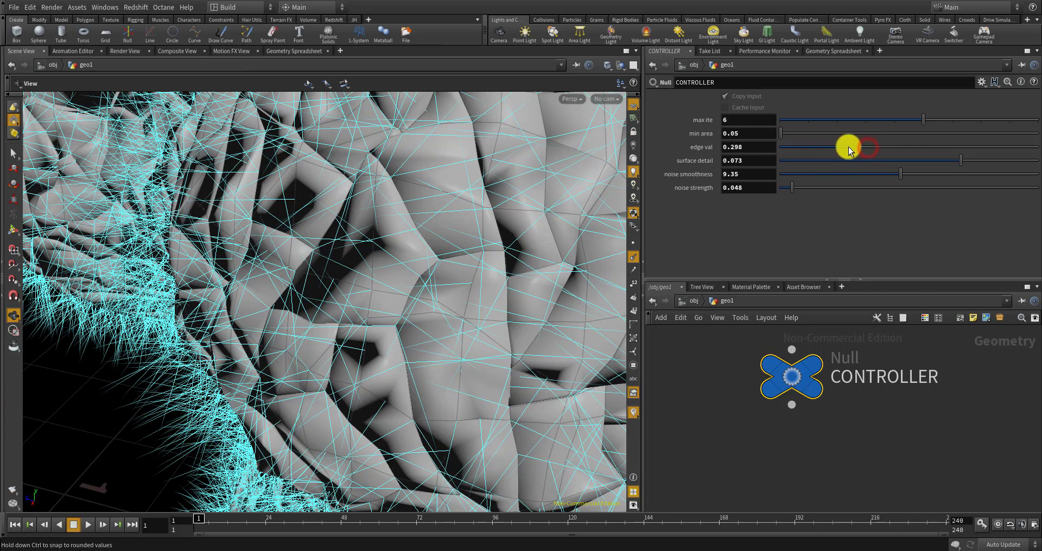
pyautogui.moveTo(814, 148); pyautogui.dragTo(830, 146)
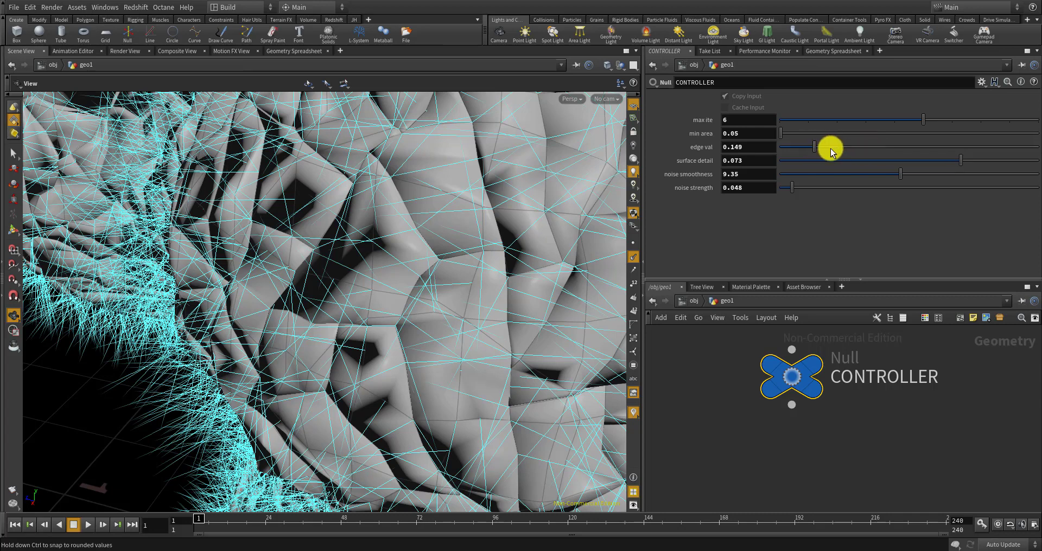
pyautogui.moveTo(444, 259); pyautogui.dragTo(496, 259)
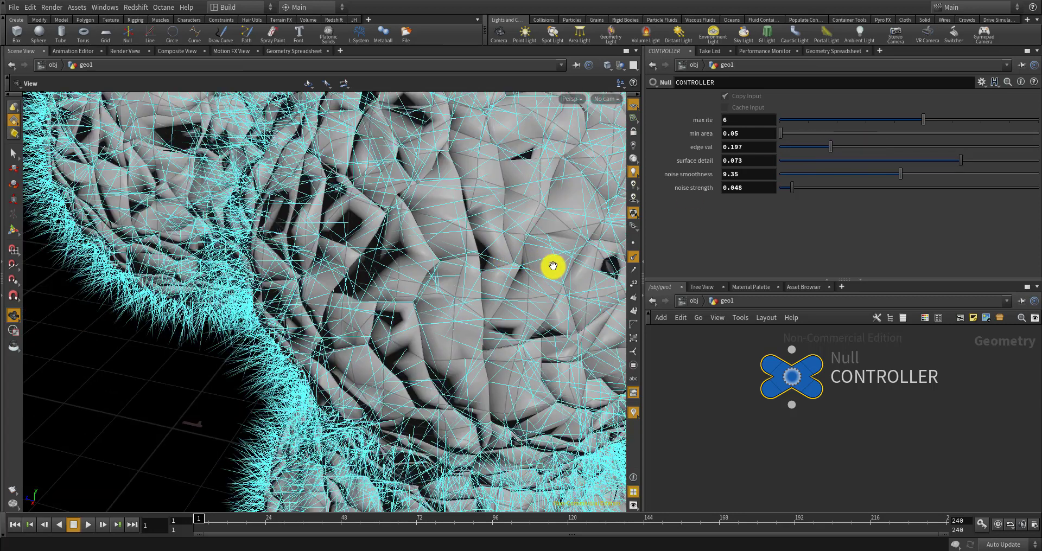
# Display the foreach_end3 loop output and select fuse2 to see its settings
pyautogui.click(710, 376)
pyautogui.scroll(-9, 711, 375)
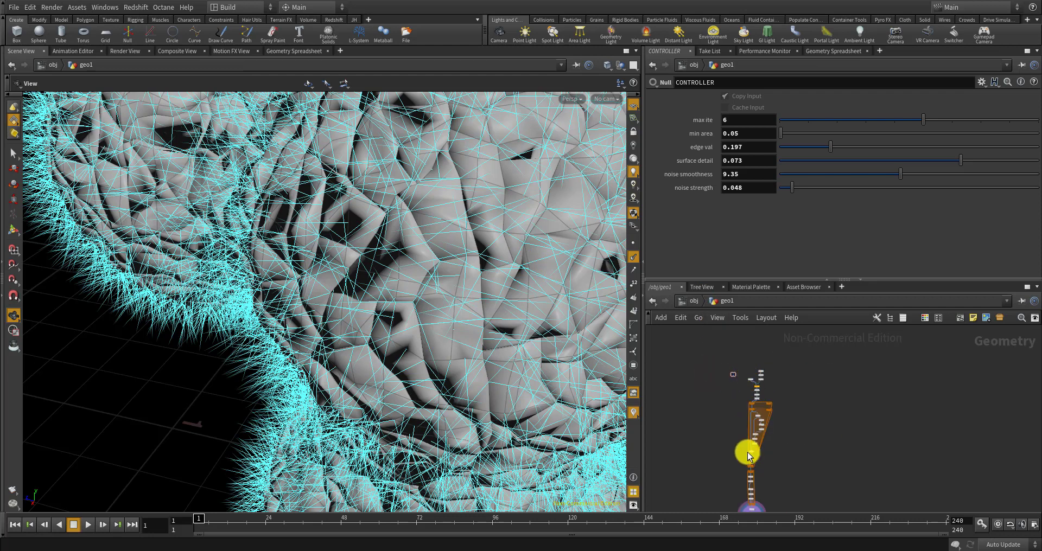
pyautogui.scroll(4, 753, 489)
pyautogui.scroll(5, 755, 490)
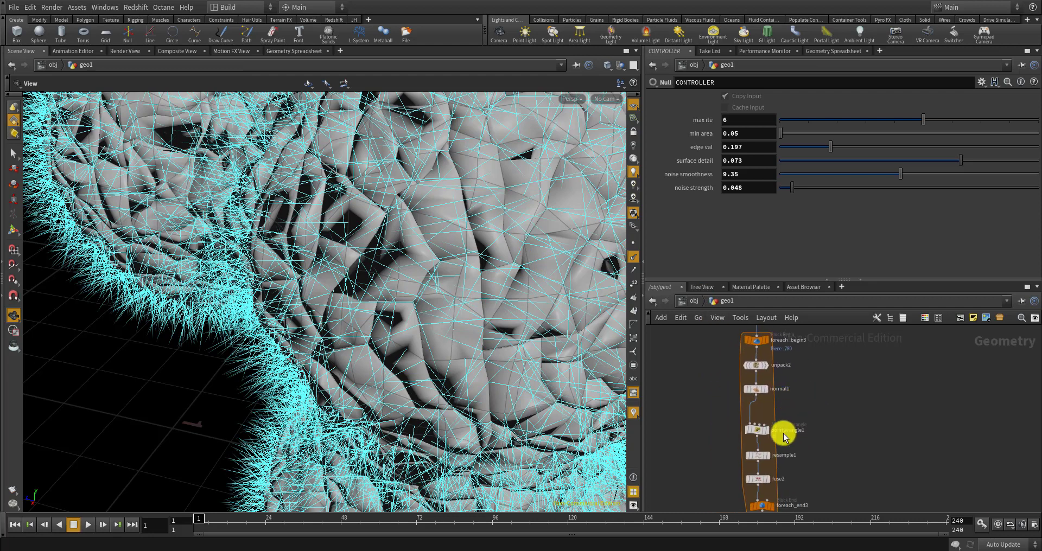
pyautogui.scroll(2, 797, 458)
pyautogui.click(793, 460)
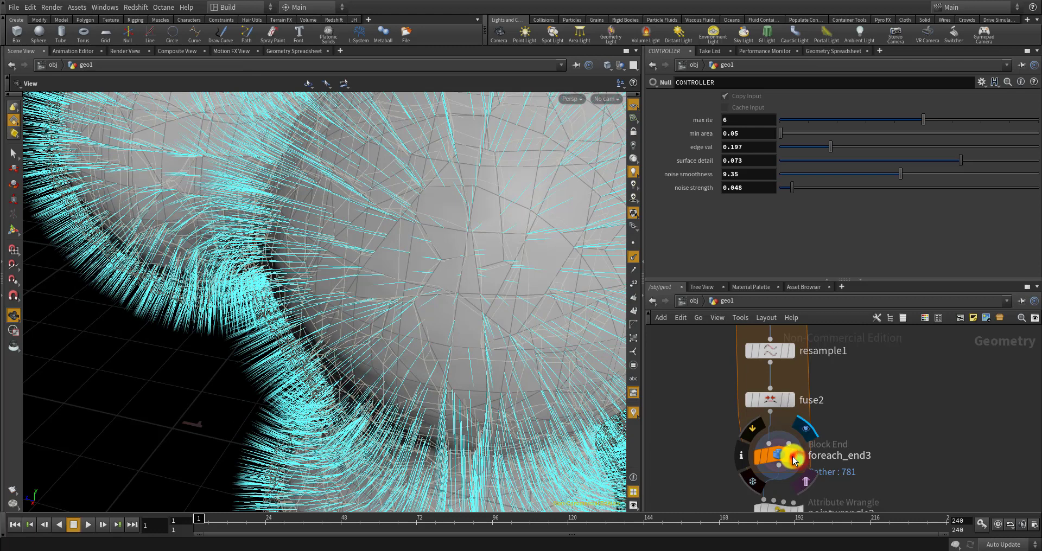
pyautogui.scroll(-1, 799, 432)
pyautogui.click(775, 407)
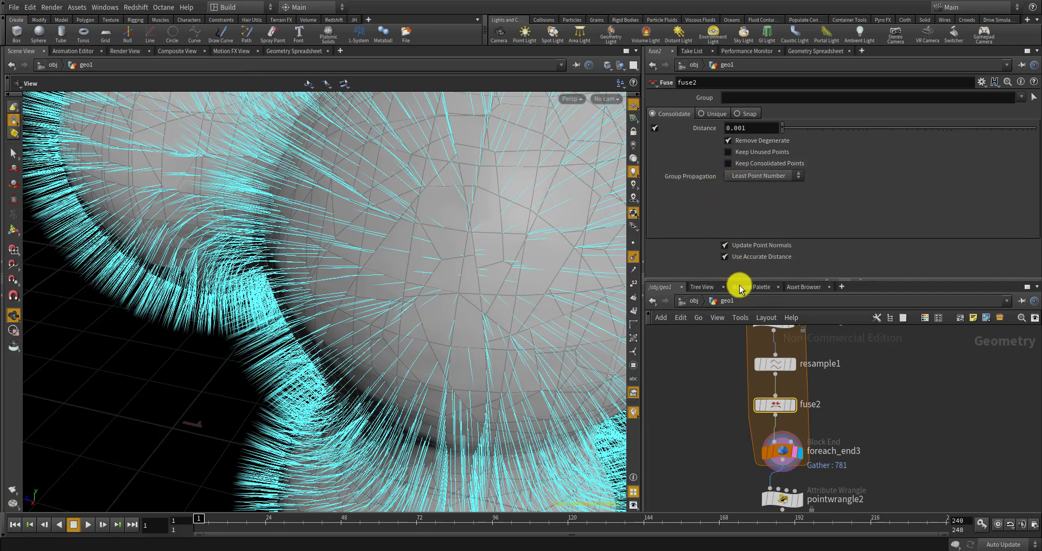
# Disable Update Point Normals on fuse2 and orbit out to see both spheres
pyautogui.click(727, 246)
pyautogui.moveTo(488, 315); pyautogui.dragTo(512, 275)
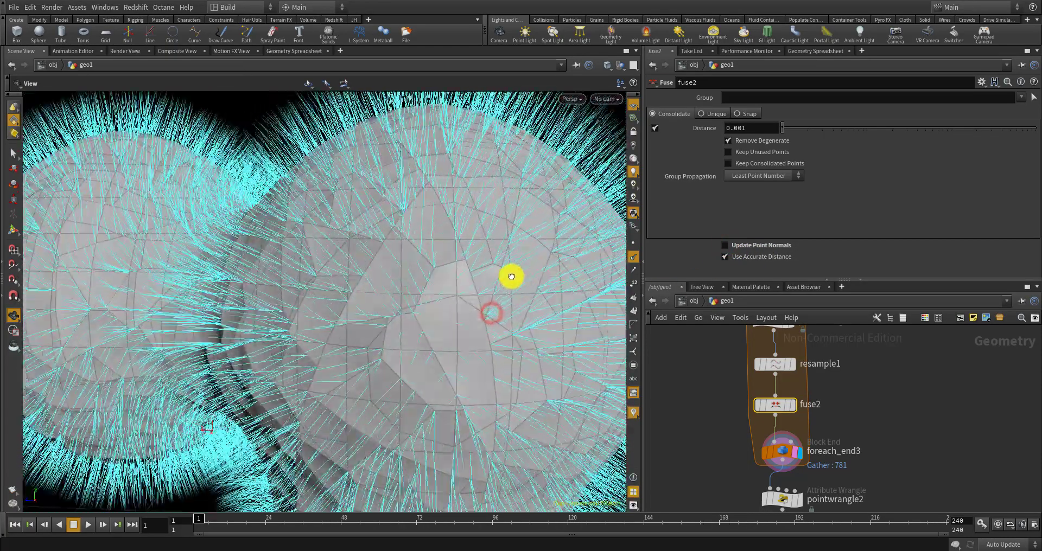
pyautogui.scroll(-6, 790, 368)
pyautogui.scroll(6, 802, 378)
pyautogui.scroll(-6, 802, 390)
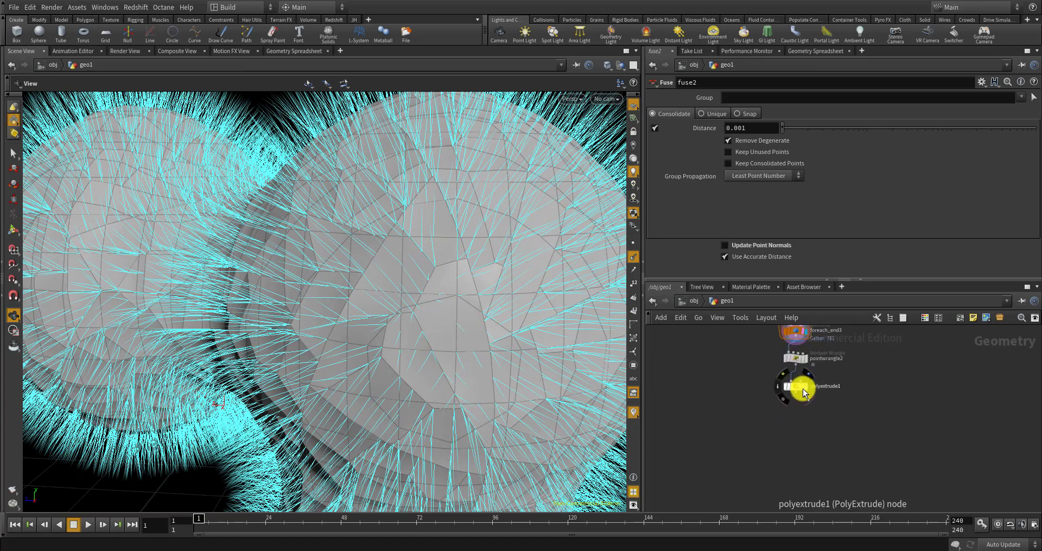
# Raise the CONTROLLER edge val to 0.231 and display the polyextrude1 result
pyautogui.moveTo(767, 363); pyautogui.dragTo(768, 449, button='middle')
pyautogui.scroll(10, 763, 374)
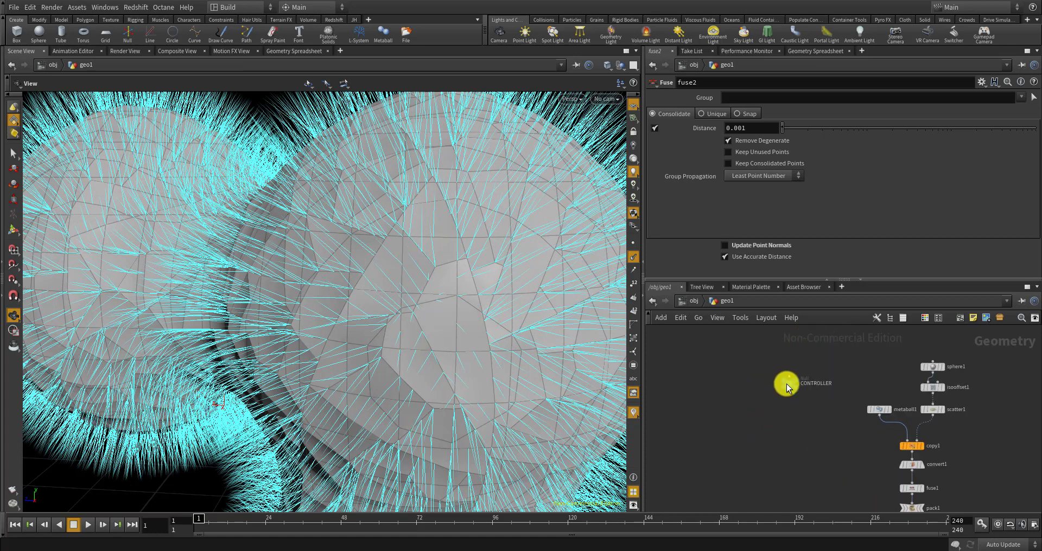
pyautogui.click(792, 382)
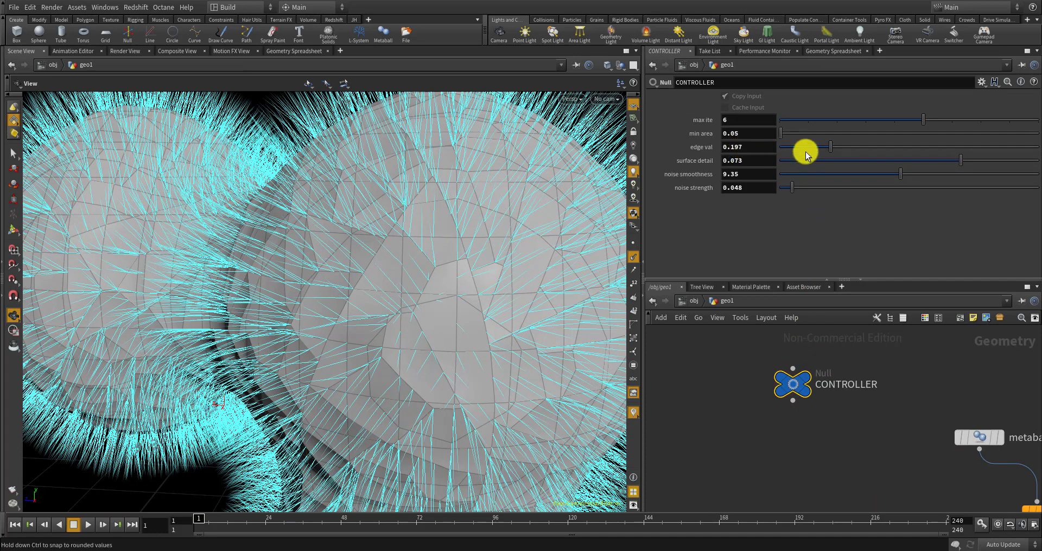
pyautogui.moveTo(831, 149)
pyautogui.mouseDown()
pyautogui.moveTo(862, 150)
pyautogui.moveTo(838, 151)
pyautogui.mouseUp()
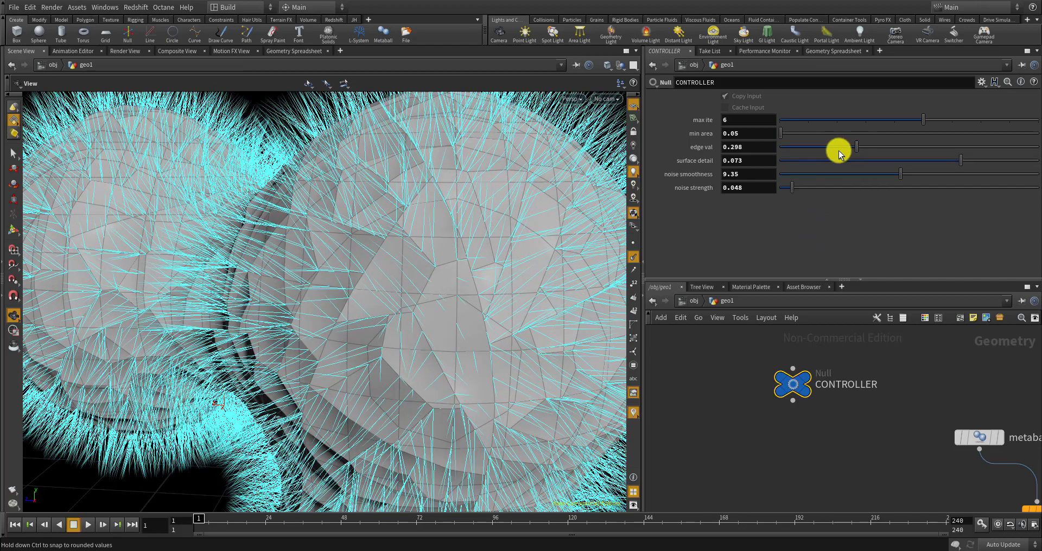
pyautogui.scroll(-6, 792, 360)
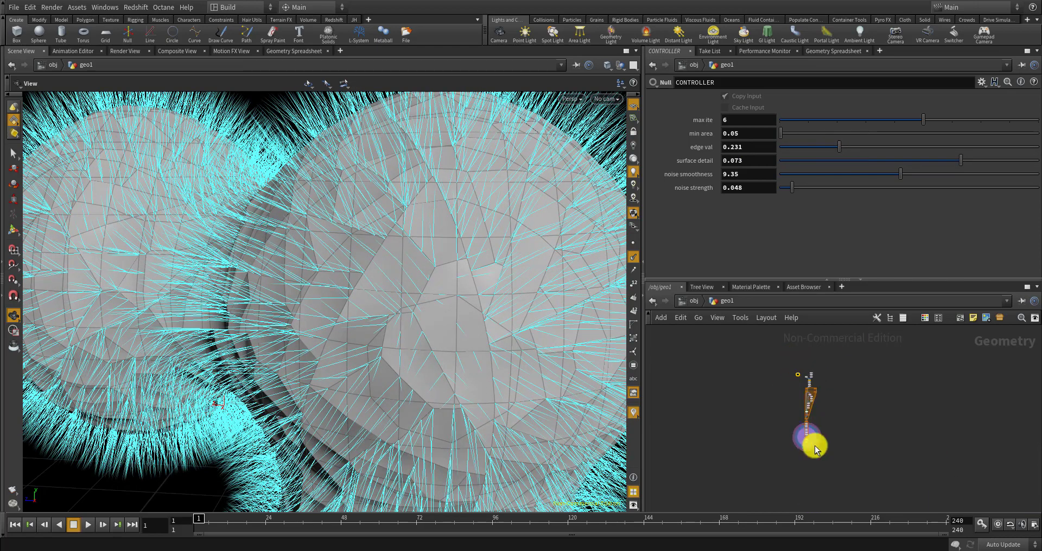
pyautogui.scroll(5, 770, 442)
pyautogui.click(762, 452)
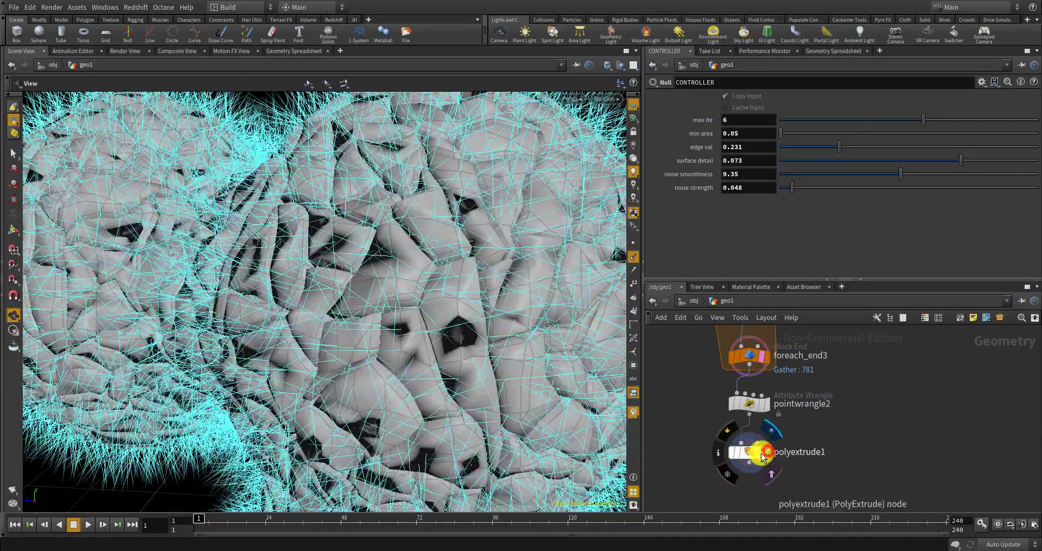
# Hide the cyan point-normal lines in the viewport to see the extruded mesh clean
pyautogui.moveTo(557, 399); pyautogui.dragTo(541, 366)
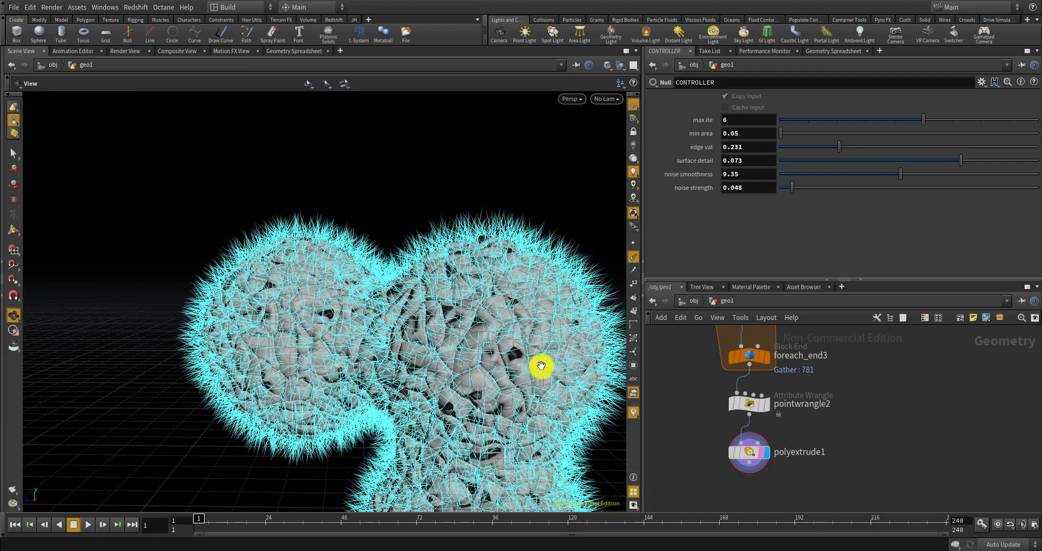
pyautogui.click(634, 256)
pyautogui.scroll(9, 507, 322)
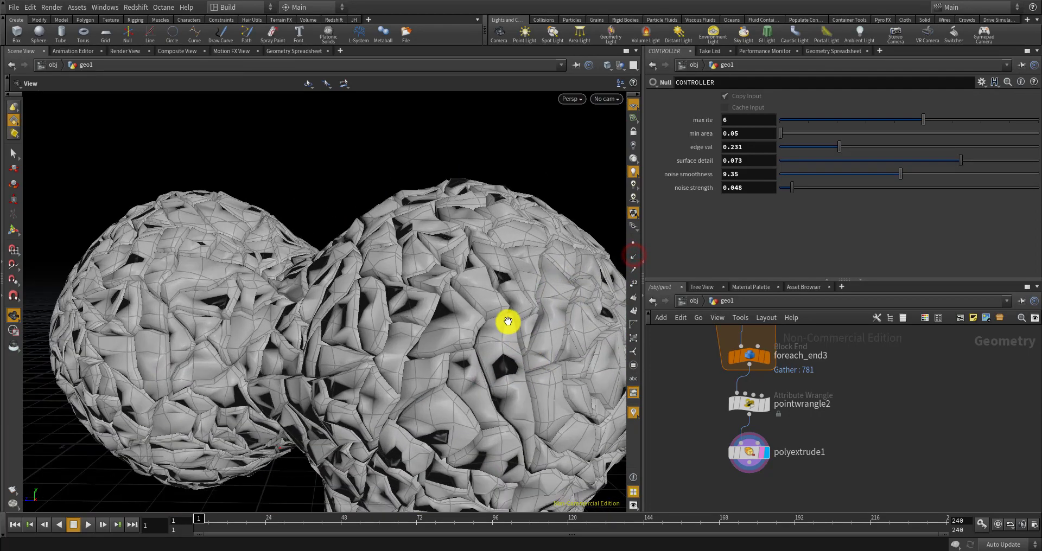
pyautogui.moveTo(507, 316); pyautogui.dragTo(455, 305)
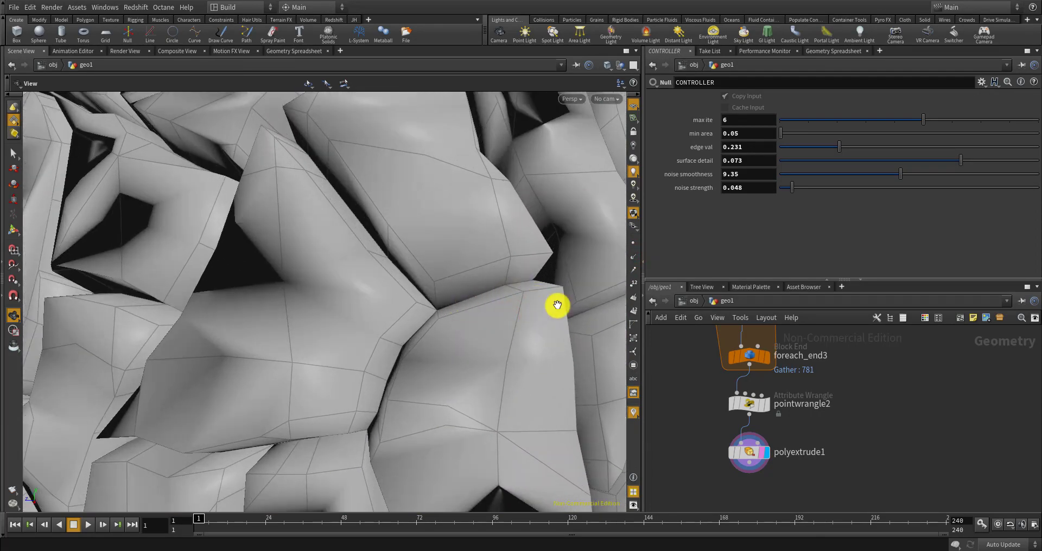
pyautogui.moveTo(558, 305); pyautogui.dragTo(496, 360)
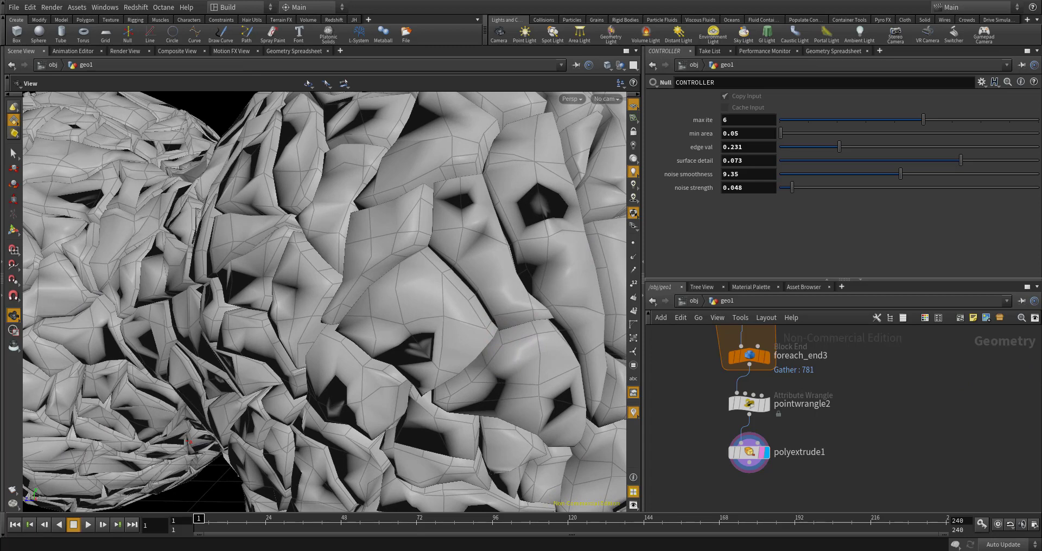
# Orbit and zoom around the cracked mesh, then make room below polyextrude1 in the network
pyautogui.moveTo(480, 346); pyautogui.dragTo(474, 425)
pyautogui.scroll(5, 474, 426)
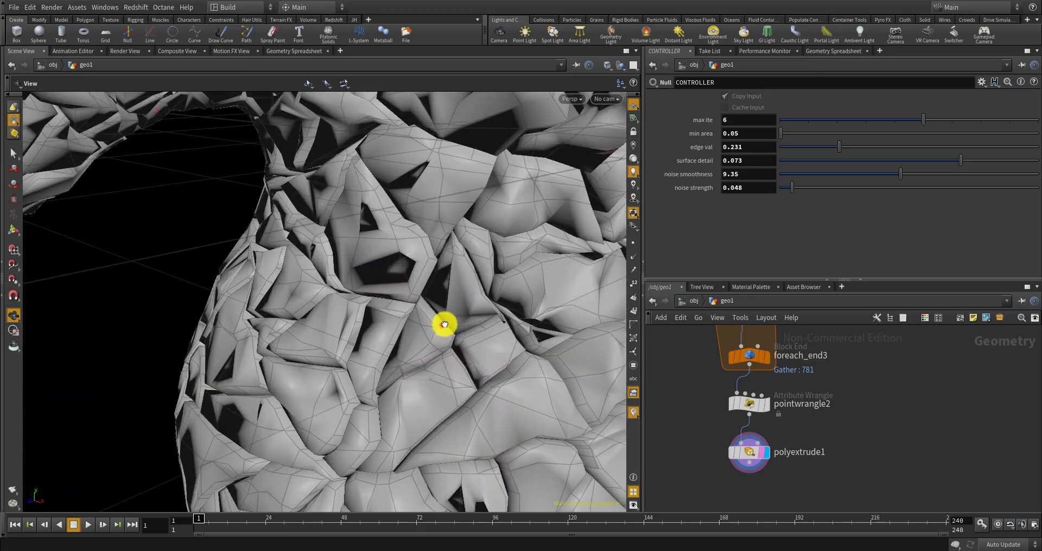
pyautogui.moveTo(443, 324); pyautogui.dragTo(446, 284)
pyautogui.scroll(6, 447, 284)
pyautogui.scroll(-8, 441, 284)
pyautogui.scroll(9, 431, 296)
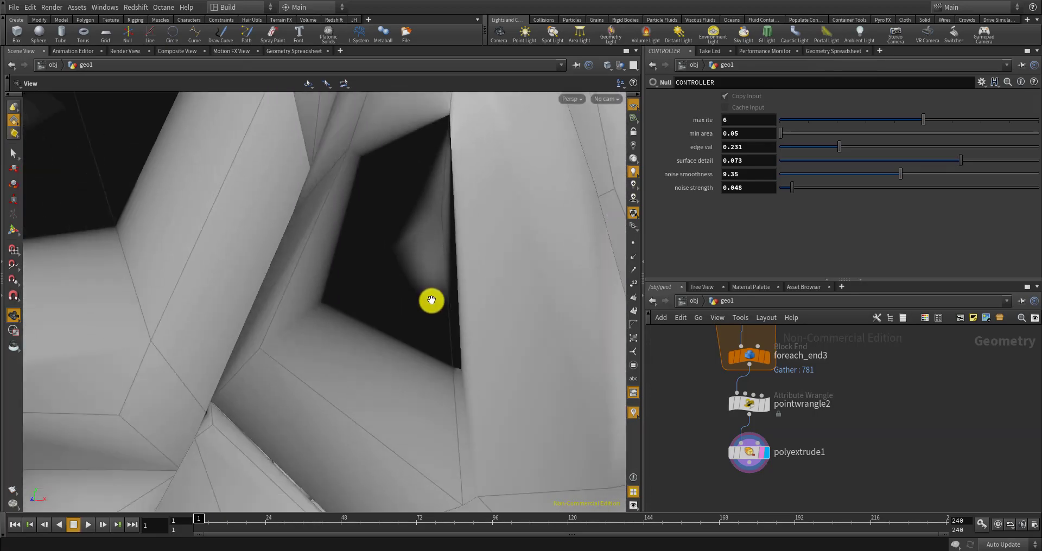
pyautogui.scroll(-6, 431, 304)
pyautogui.scroll(-10, 425, 320)
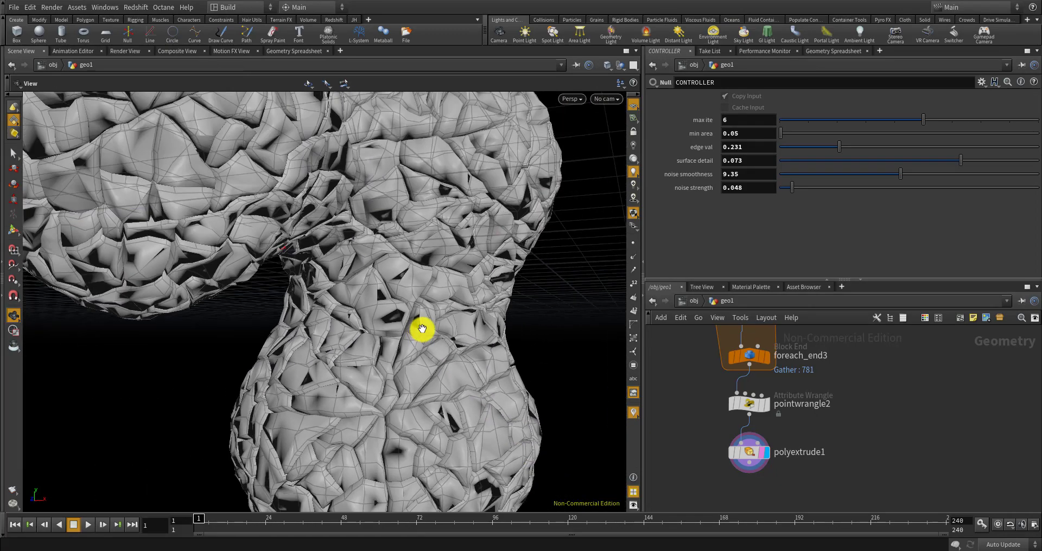
pyautogui.scroll(-6, 422, 328)
pyautogui.moveTo(428, 326); pyautogui.dragTo(363, 329)
pyautogui.scroll(4, 733, 444)
pyautogui.moveTo(758, 462); pyautogui.dragTo(759, 456)
pyautogui.moveTo(822, 438); pyautogui.dragTo(824, 376, button='middle')
# Add a Normal node, normal2, below polyextrude1, wire it in, and make it the displayed and rendered node
pyautogui.press('Tab')
pyautogui.write('nor')
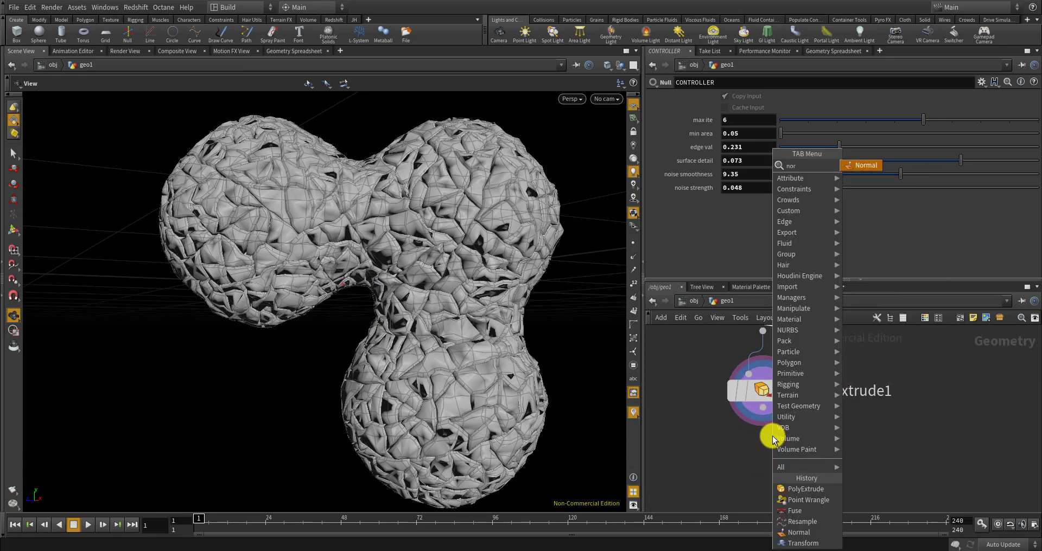
pyautogui.press('Return')
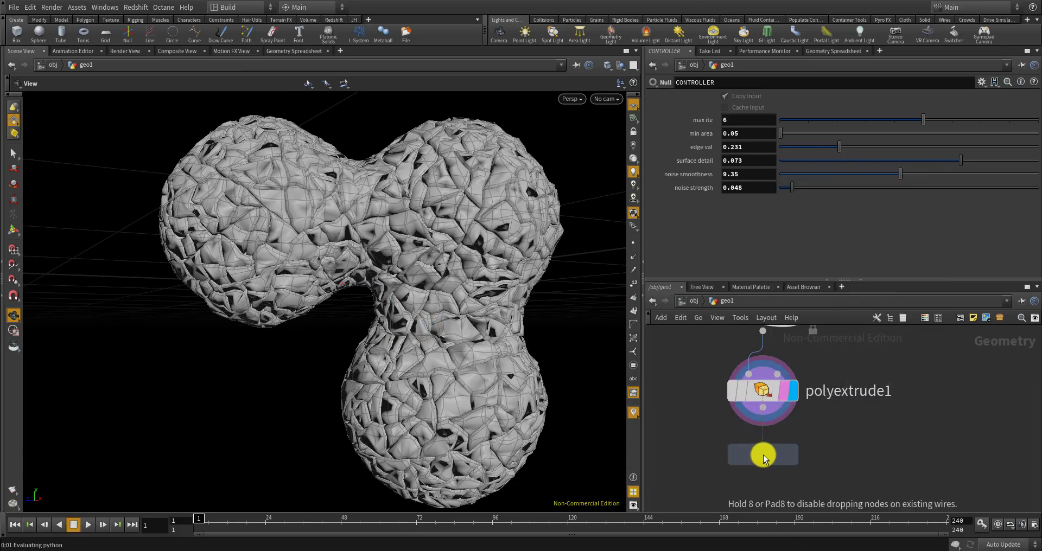
pyautogui.click(763, 454)
pyautogui.scroll(3, 751, 426)
pyautogui.moveTo(763, 398); pyautogui.dragTo(766, 452)
pyautogui.click(822, 471)
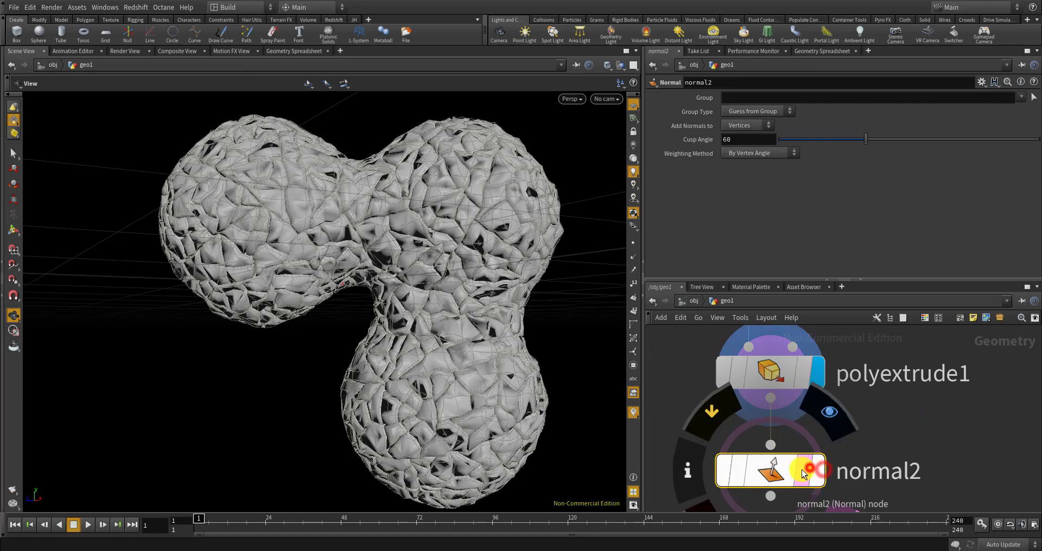
pyautogui.click(820, 361)
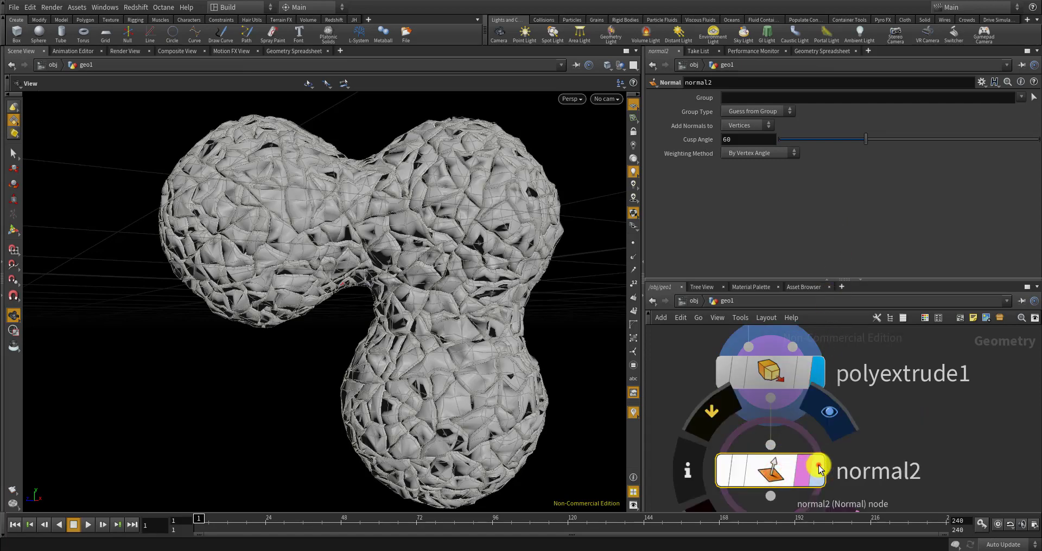
pyautogui.click(818, 470)
# Set normal2's cusp angle to 121.1 and inspect the smoother shading around the lobes
pyautogui.moveTo(425, 326); pyautogui.dragTo(437, 306)
pyautogui.scroll(5, 437, 307)
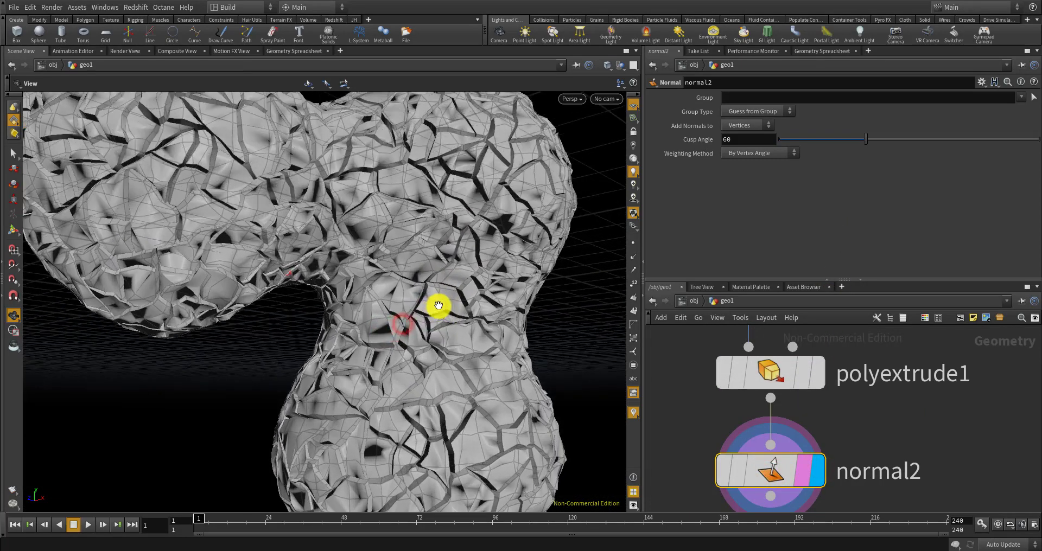
pyautogui.moveTo(463, 265); pyautogui.dragTo(423, 312, button='middle')
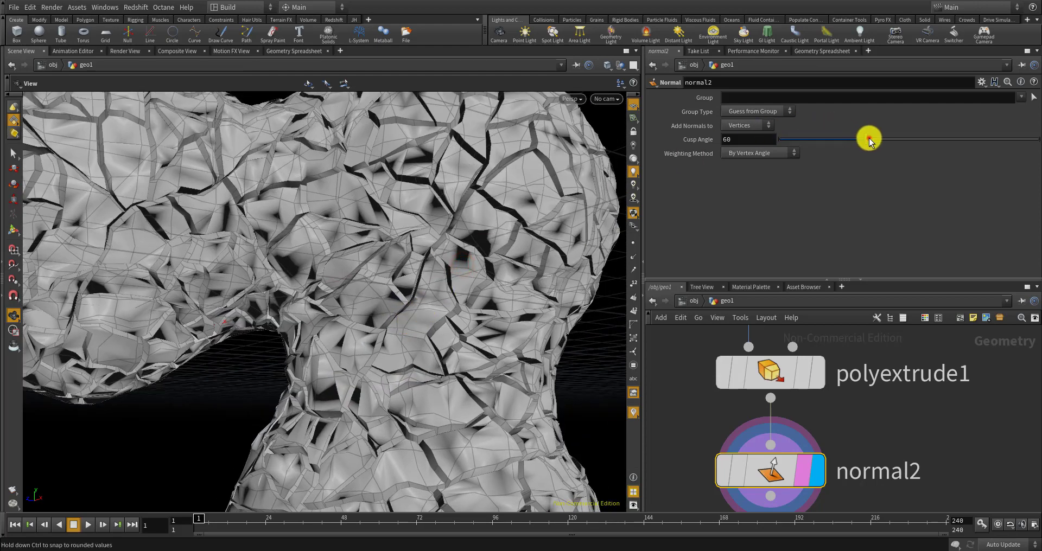
pyautogui.moveTo(869, 140)
pyautogui.mouseDown()
pyautogui.moveTo(938, 133)
pyautogui.moveTo(801, 147)
pyautogui.moveTo(897, 144)
pyautogui.mouseUp()
pyautogui.moveTo(993, 142); pyautogui.dragTo(954, 142)
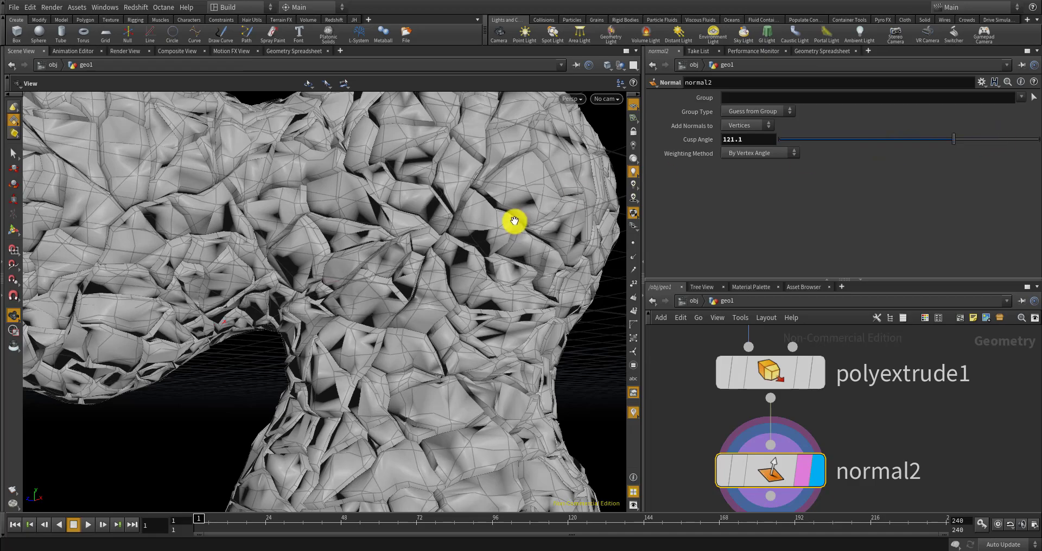
pyautogui.moveTo(514, 223); pyautogui.dragTo(432, 185)
pyautogui.scroll(5, 482, 259)
pyautogui.moveTo(455, 169); pyautogui.dragTo(497, 253, button='middle')
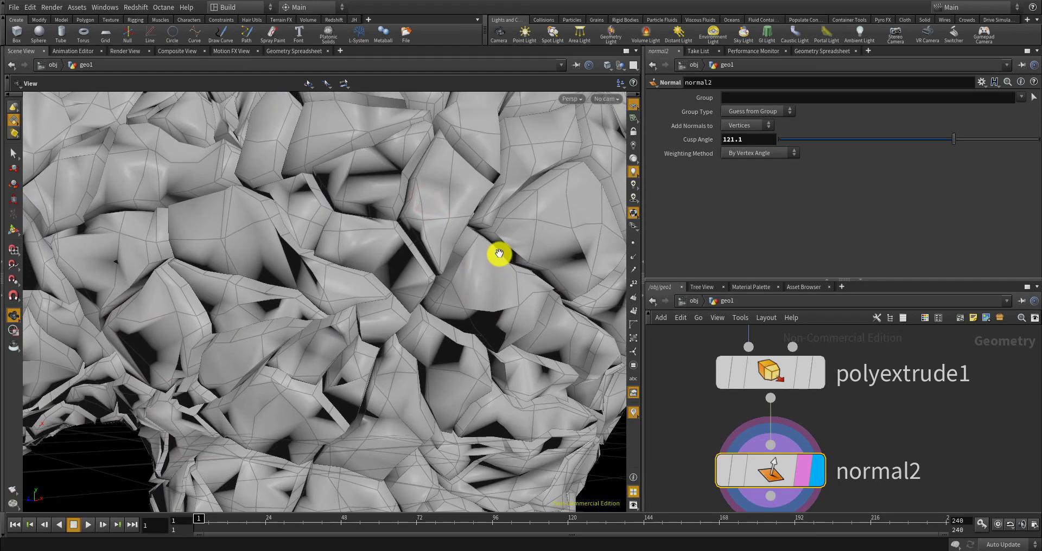
pyautogui.scroll(-5, 505, 255)
pyautogui.scroll(-8, 740, 404)
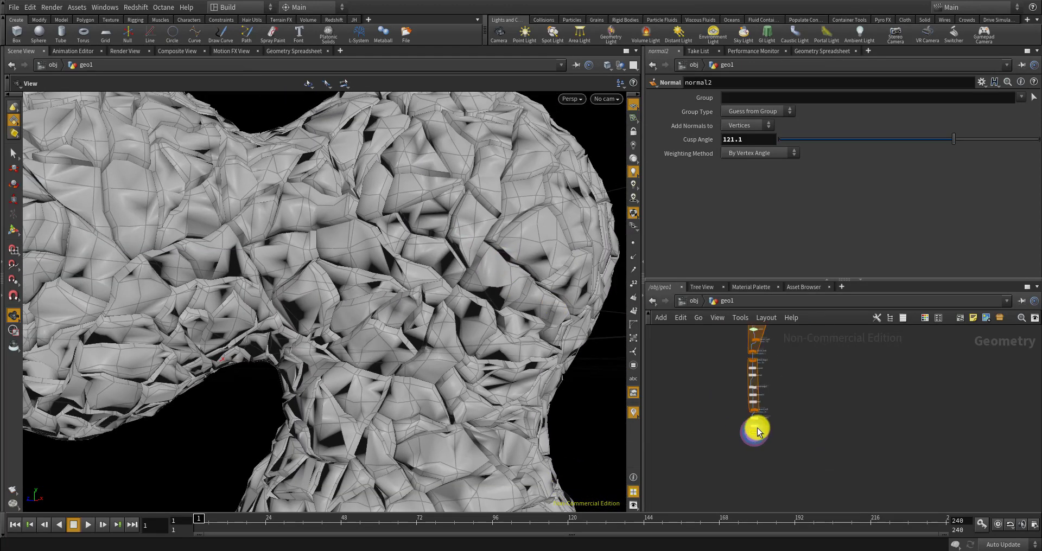
# Set the display flag on convert1 to view the smooth metaball surface
pyautogui.scroll(8, 771, 369)
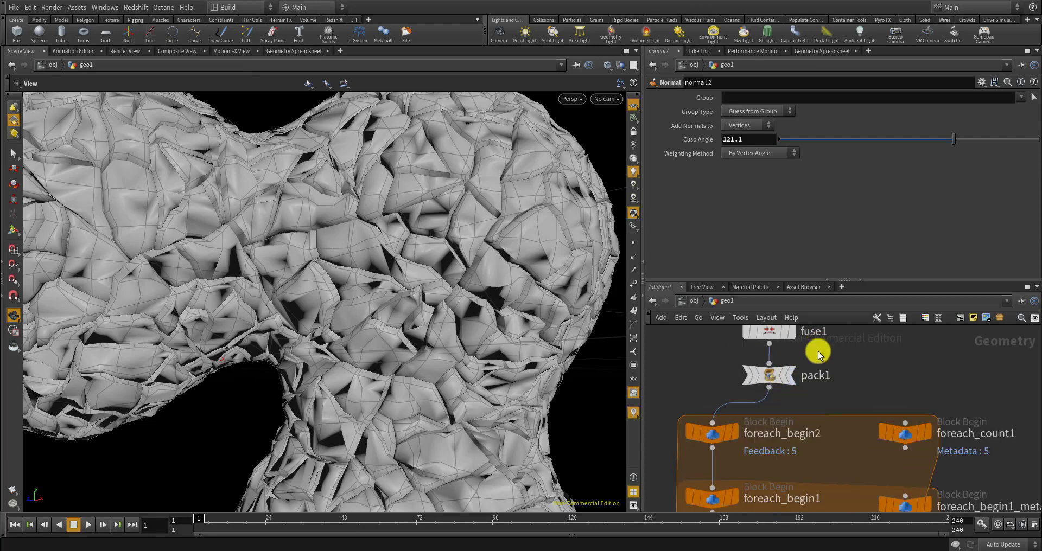
pyautogui.moveTo(818, 354); pyautogui.dragTo(812, 455, button='middle')
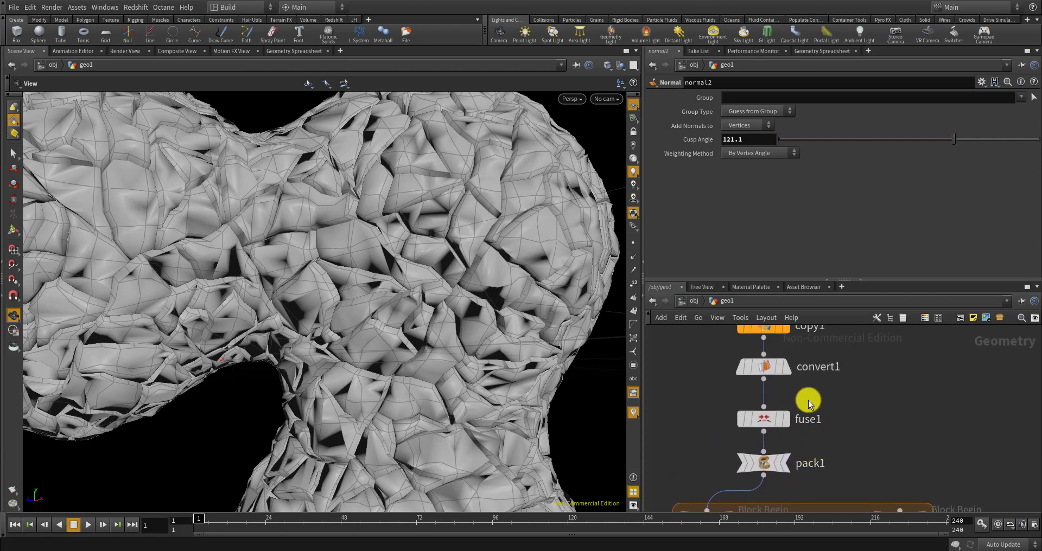
pyautogui.moveTo(809, 399); pyautogui.dragTo(802, 445, button='middle')
pyautogui.scroll(-6, 804, 405)
pyautogui.scroll(5, 793, 401)
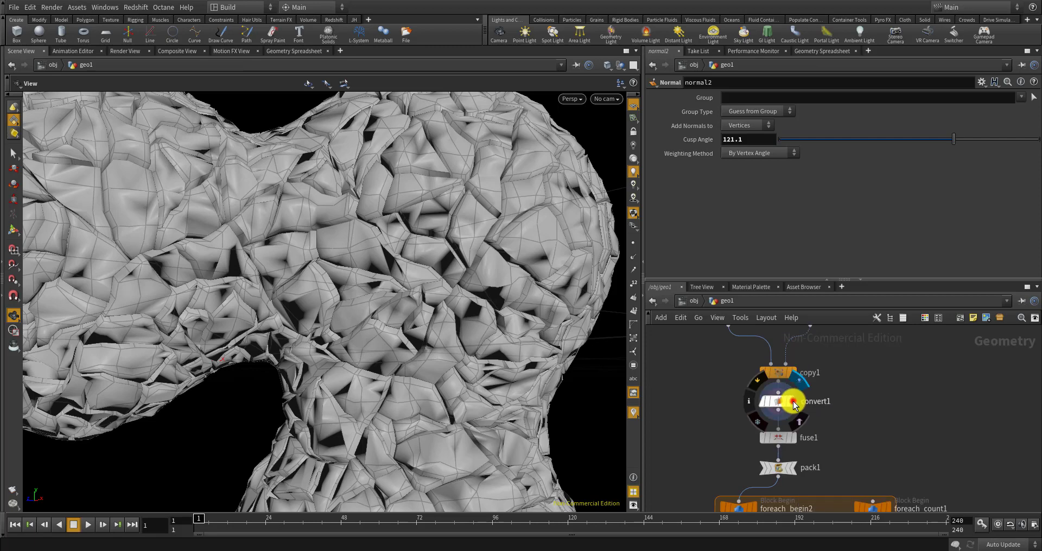
pyautogui.click(792, 401)
pyautogui.moveTo(436, 290); pyautogui.dragTo(446, 318)
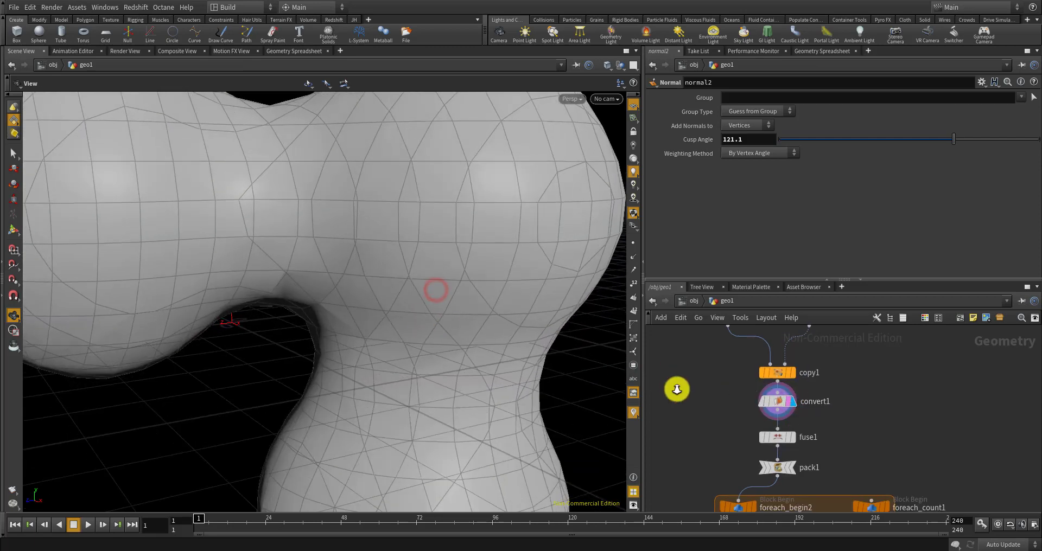
pyautogui.scroll(4, 781, 403)
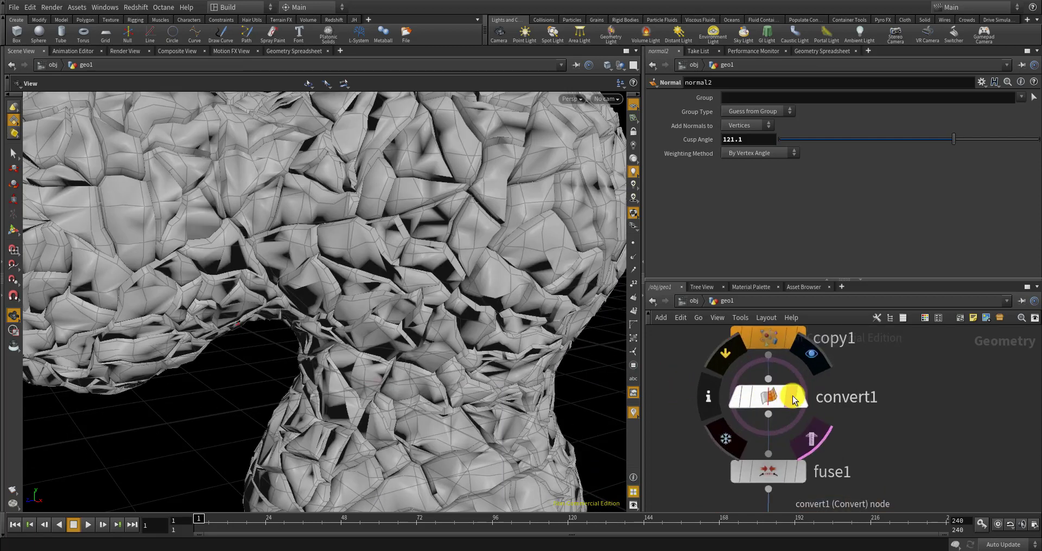
pyautogui.click(798, 400)
# Add a Remesh node beside convert1 and display its remeshed surface
pyautogui.press('Tab')
pyautogui.write('re')
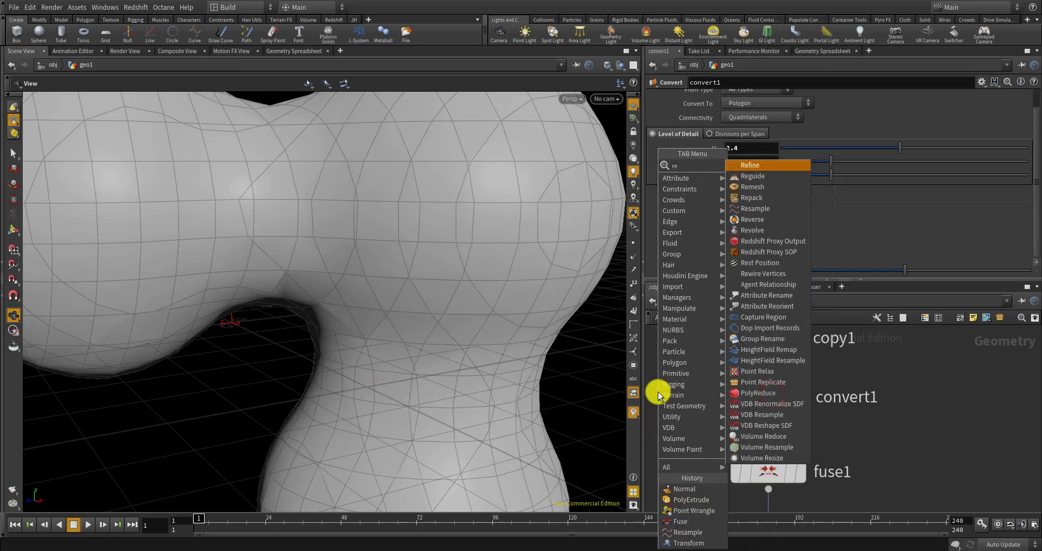
pyautogui.write('mes')
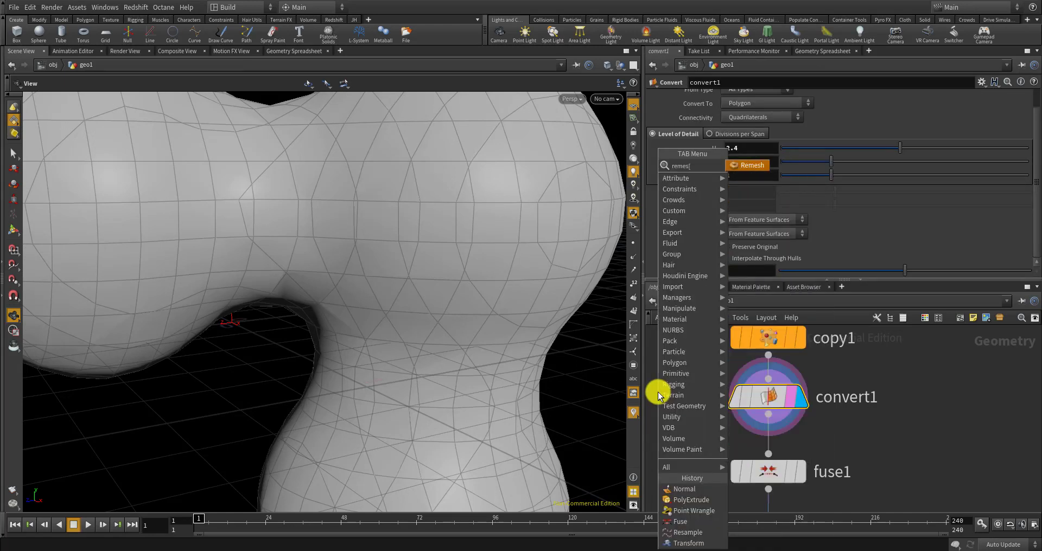
pyautogui.press('Return')
pyautogui.click(657, 440)
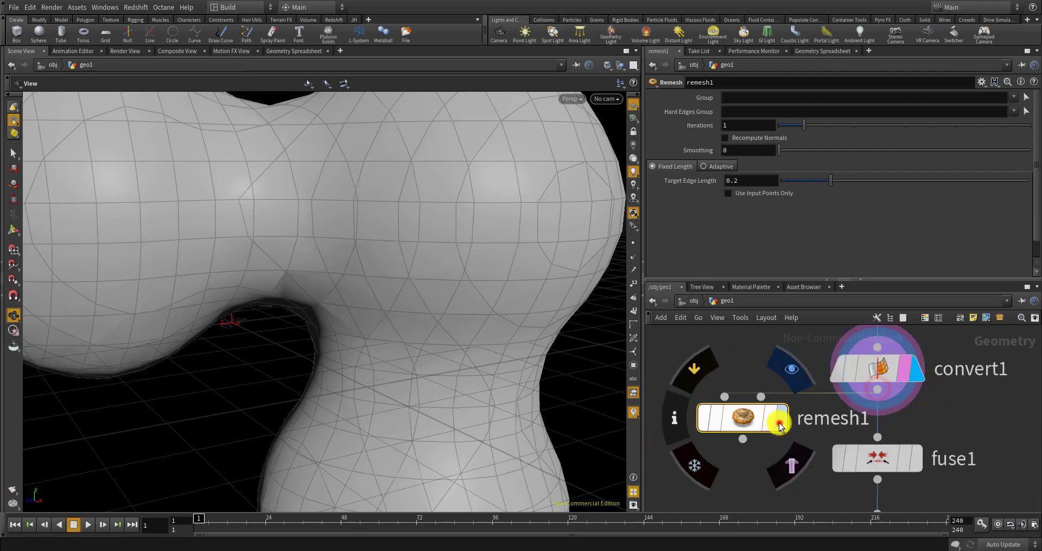
pyautogui.click(768, 415)
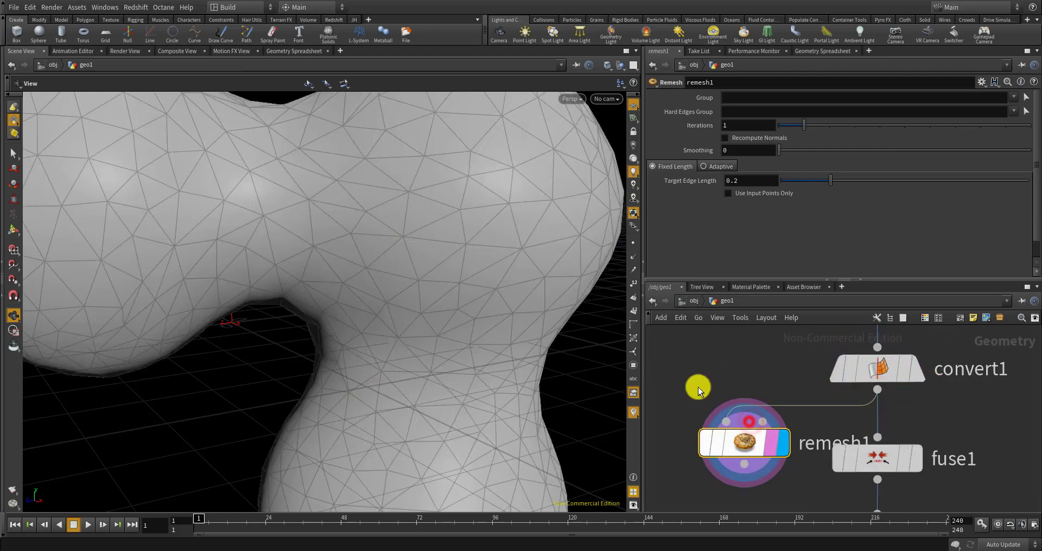
pyautogui.scroll(-6, 456, 316)
pyautogui.moveTo(402, 313); pyautogui.dragTo(391, 313)
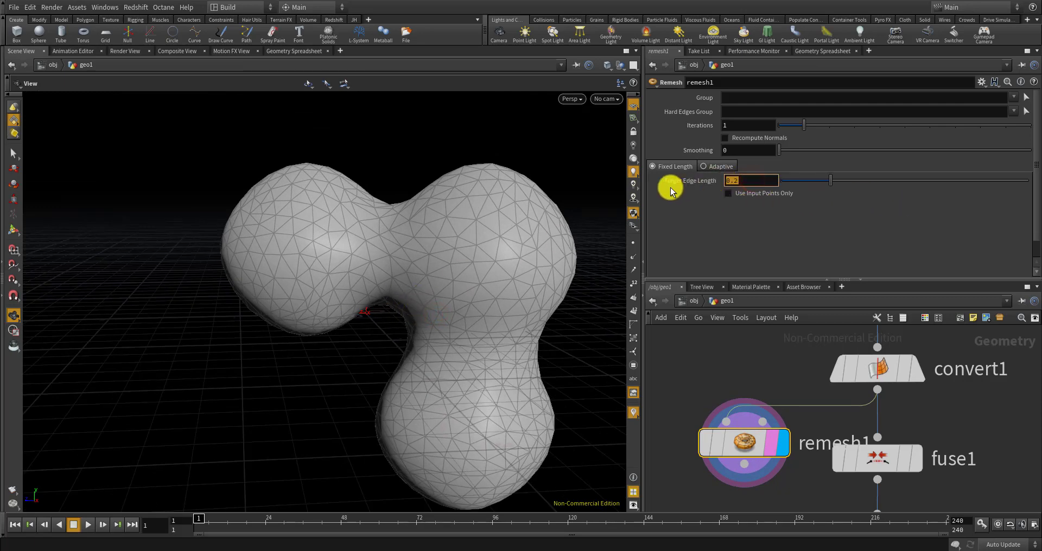
# Set remesh1's target edge length to 0.15, trying 0.1 first
pyautogui.write('0.1')
pyautogui.press('Return')
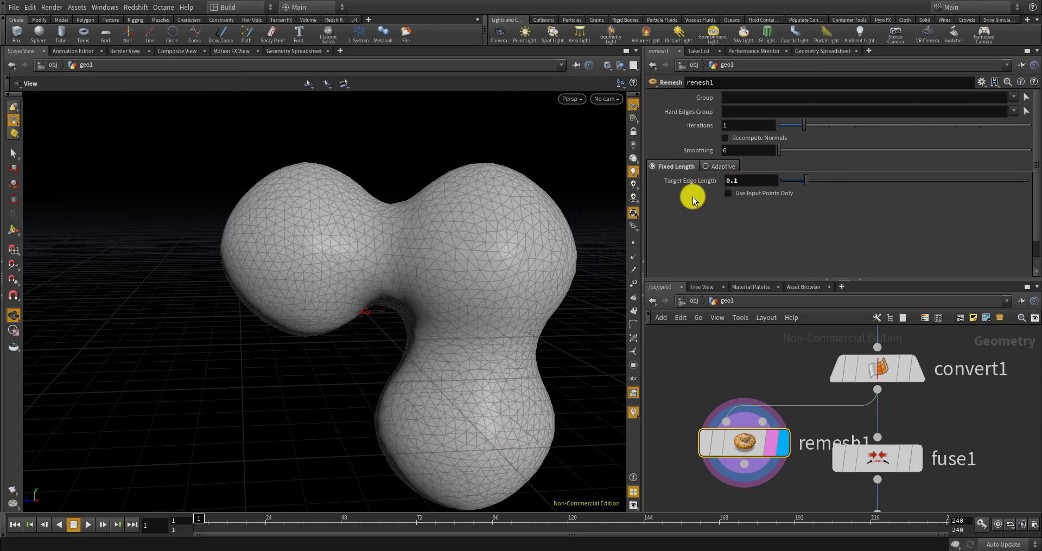
pyautogui.moveTo(486, 213); pyautogui.dragTo(767, 179)
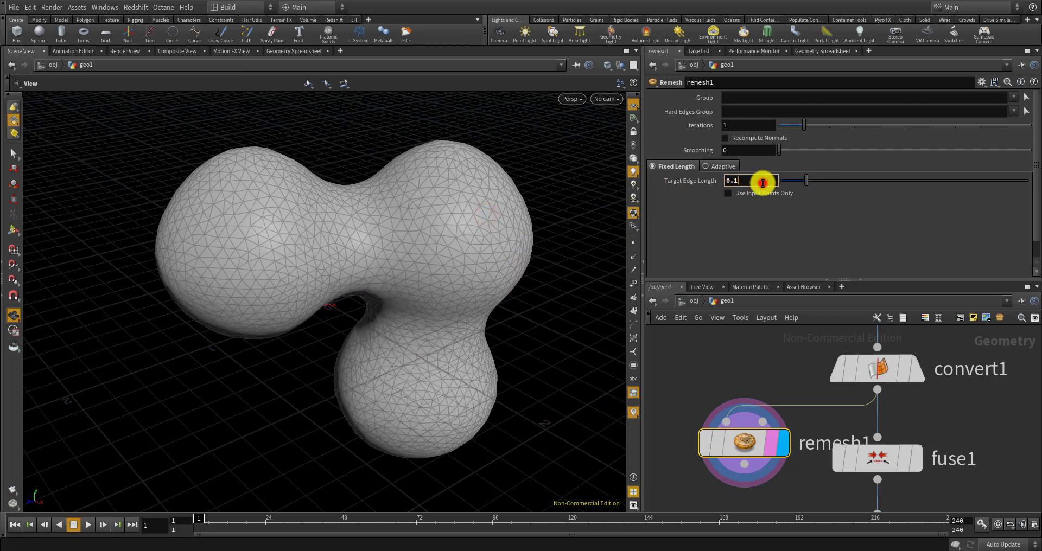
pyautogui.press('Return')
pyautogui.moveTo(534, 260); pyautogui.dragTo(550, 229)
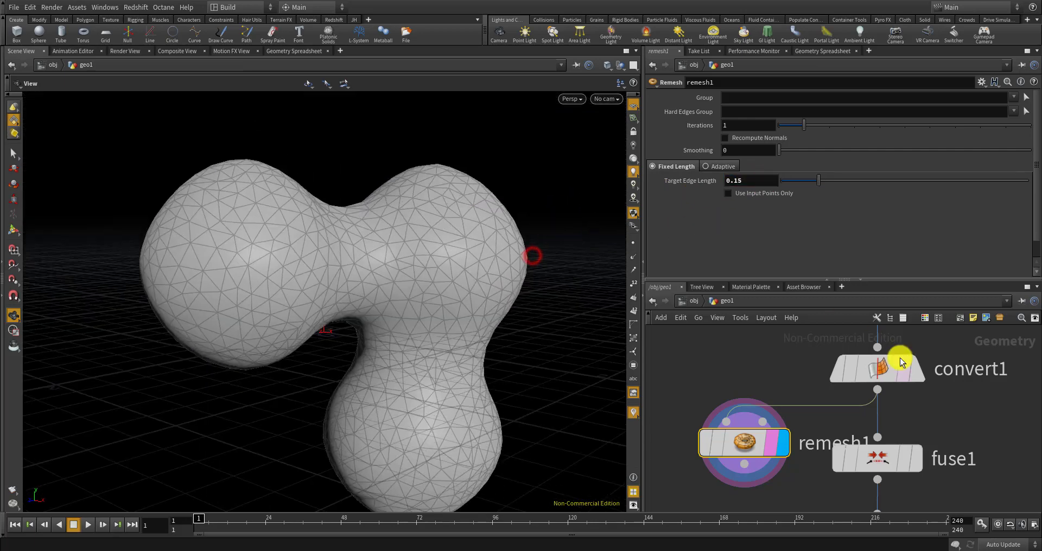
pyautogui.scroll(-3, 789, 369)
pyautogui.scroll(3, 792, 434)
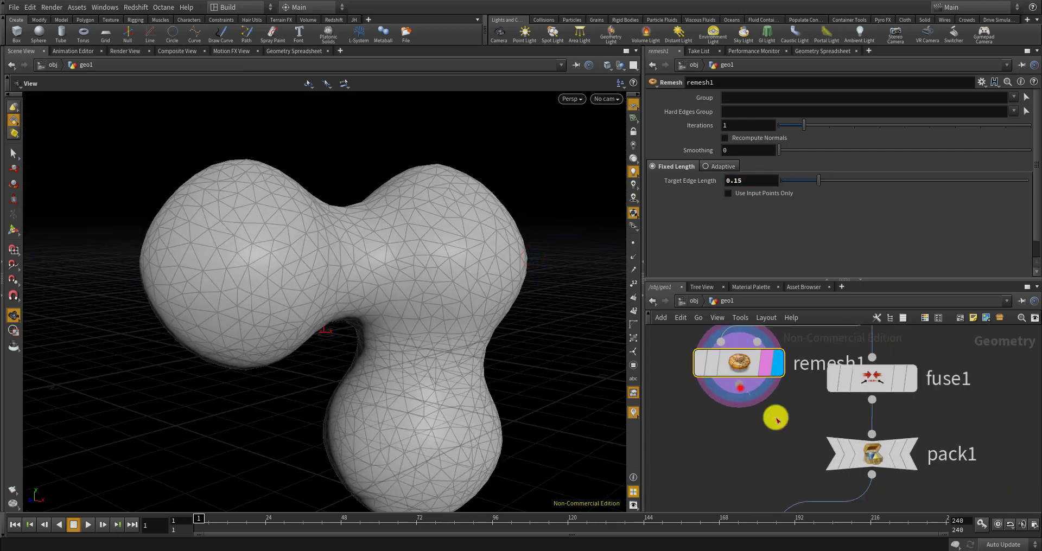
# Wire remesh1 into pack1, delete fuse1, and line remesh1 up above pack1
pyautogui.moveTo(814, 433); pyautogui.dragTo(870, 434)
pyautogui.moveTo(869, 382); pyautogui.dragTo(887, 381)
pyautogui.scroll(-2, 808, 389)
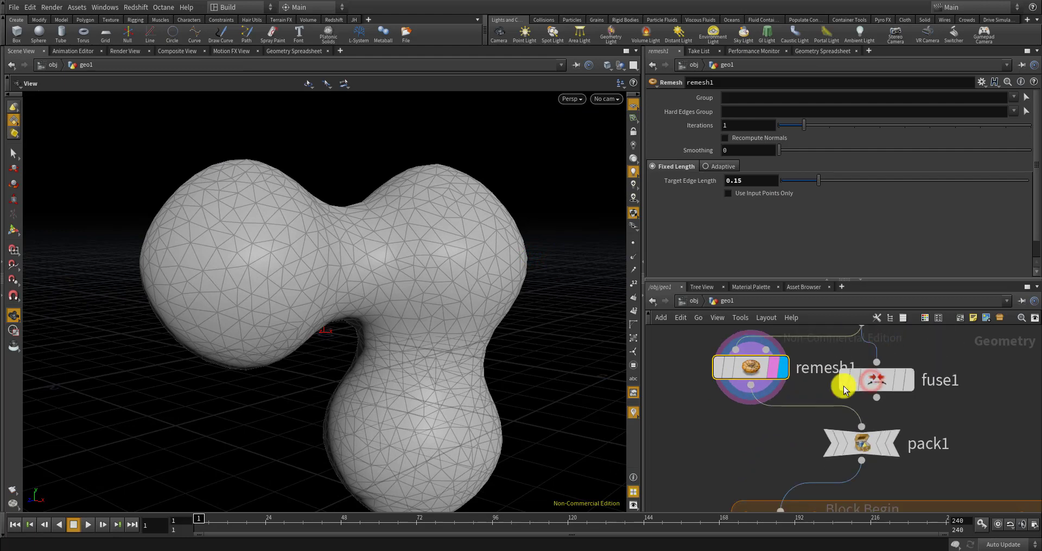
pyautogui.click(885, 382)
pyautogui.press('Delete')
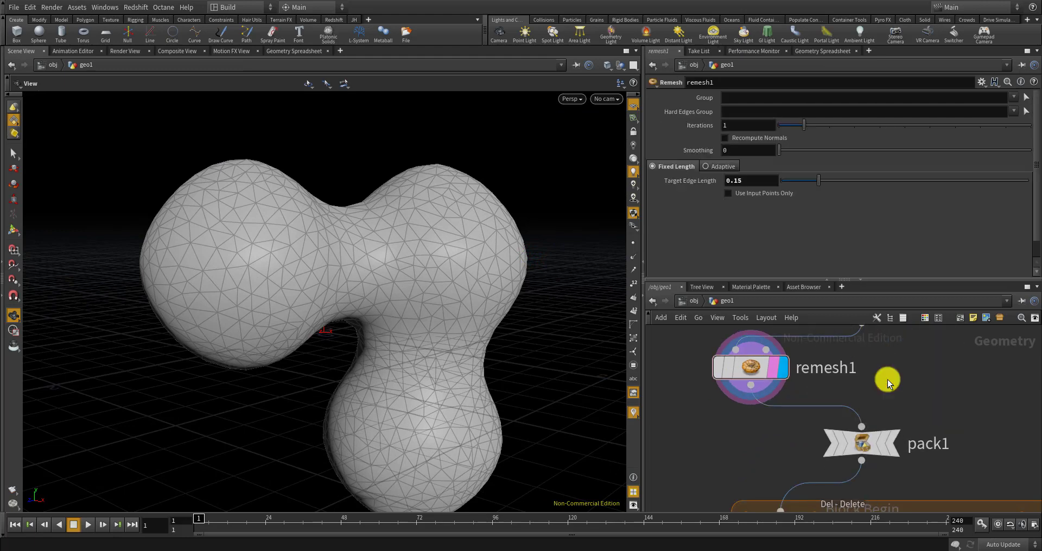
pyautogui.moveTo(755, 366); pyautogui.dragTo(863, 361)
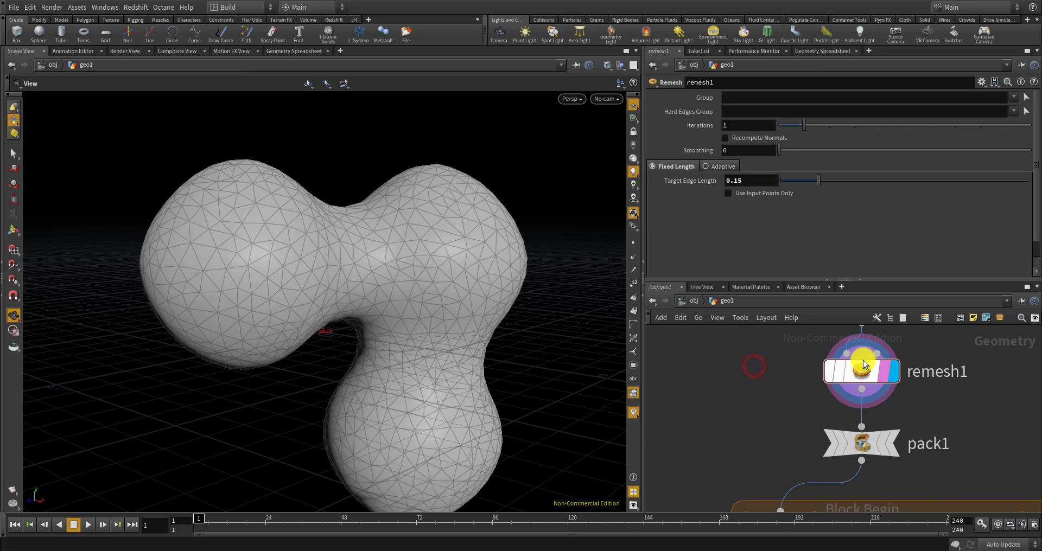
pyautogui.scroll(-8, 853, 365)
pyautogui.scroll(4, 826, 450)
pyautogui.scroll(-3, 864, 451)
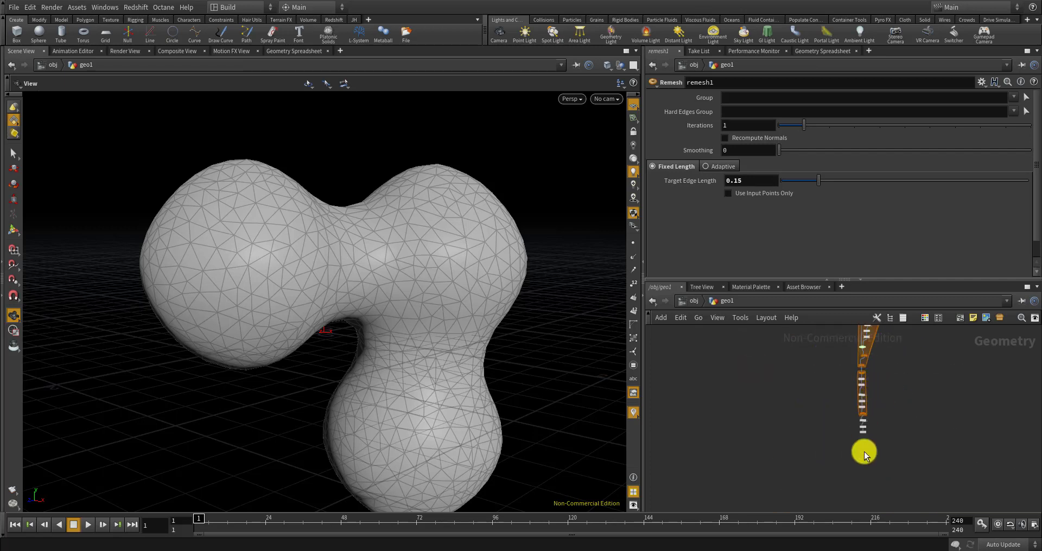
pyautogui.scroll(3, 880, 399)
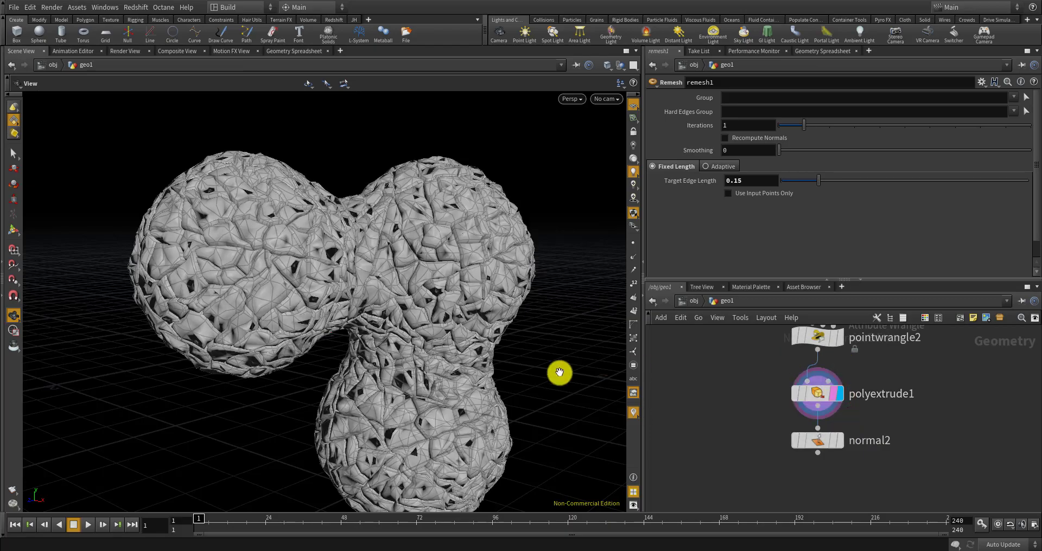
# Display normal2's output with a closer view of the fractured mesh
pyautogui.moveTo(505, 374); pyautogui.dragTo(656, 363)
pyautogui.scroll(5, 500, 301)
pyautogui.click(839, 441)
pyautogui.scroll(-3, 434, 273)
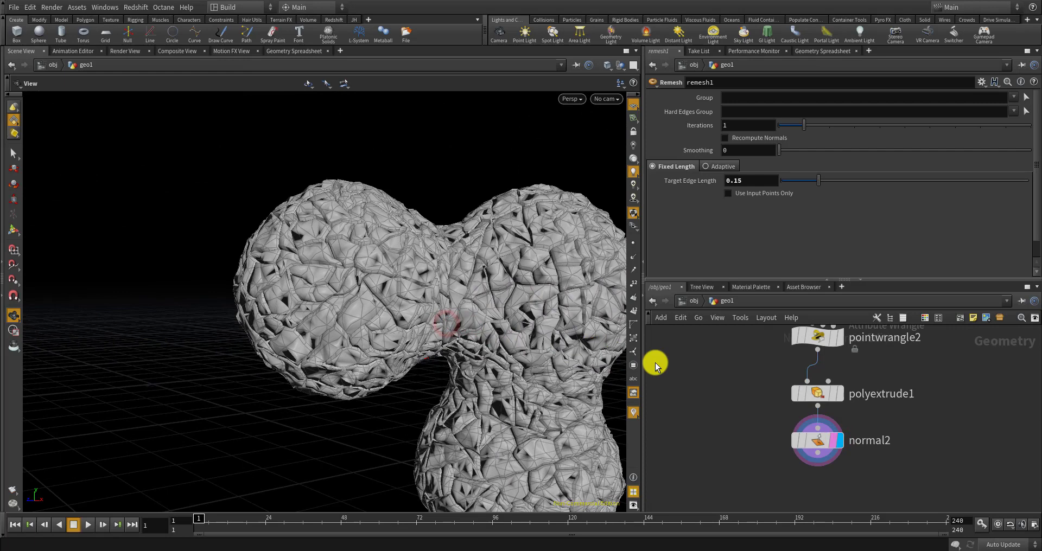
# Make normal2 add normals to Vertices with a cusp angle of 79.6
pyautogui.click(813, 432)
pyautogui.click(754, 135)
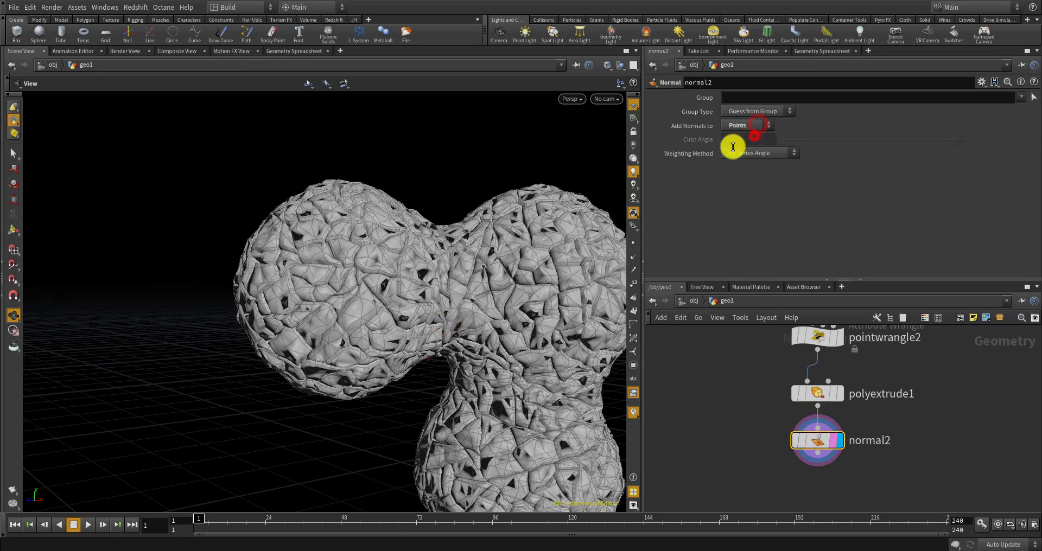
pyautogui.moveTo(542, 271); pyautogui.dragTo(579, 321)
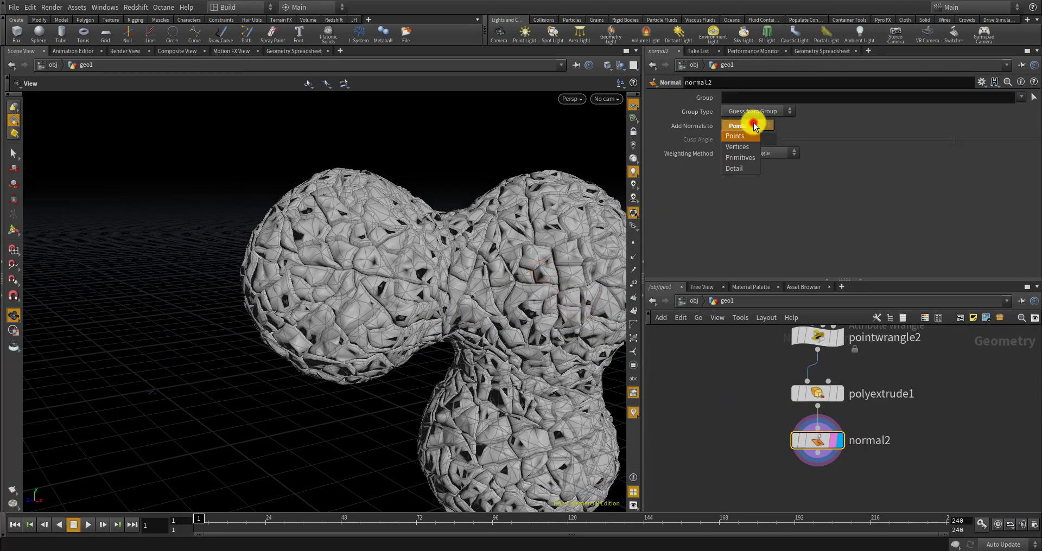
pyautogui.click(749, 152)
pyautogui.moveTo(856, 142)
pyautogui.mouseDown()
pyautogui.moveTo(841, 139)
pyautogui.moveTo(1019, 143)
pyautogui.moveTo(779, 139)
pyautogui.moveTo(895, 140)
pyautogui.mouseUp()
pyautogui.scroll(-3, 811, 451)
pyautogui.scroll(3, 809, 450)
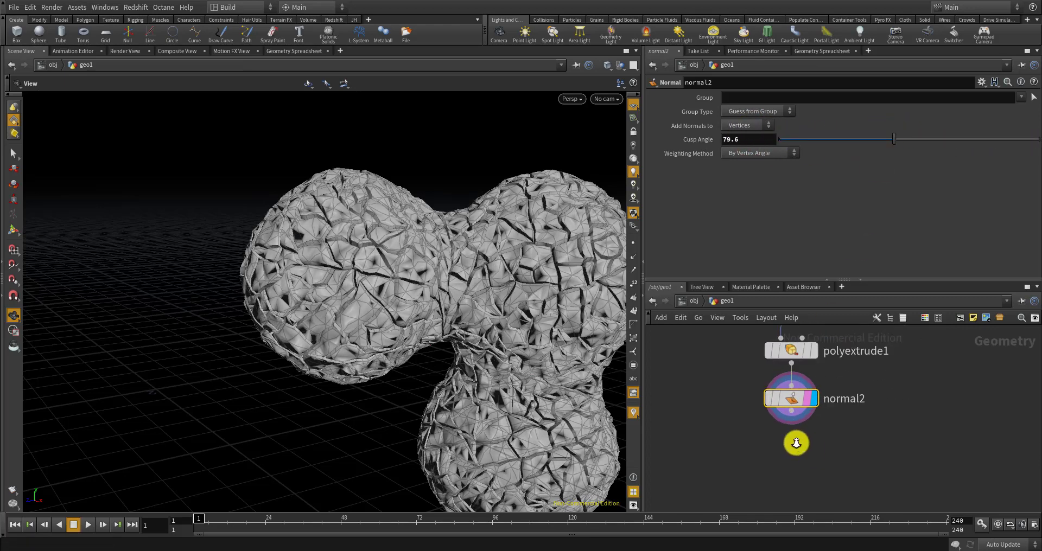
pyautogui.press('Tab')
pyautogui.write('col')
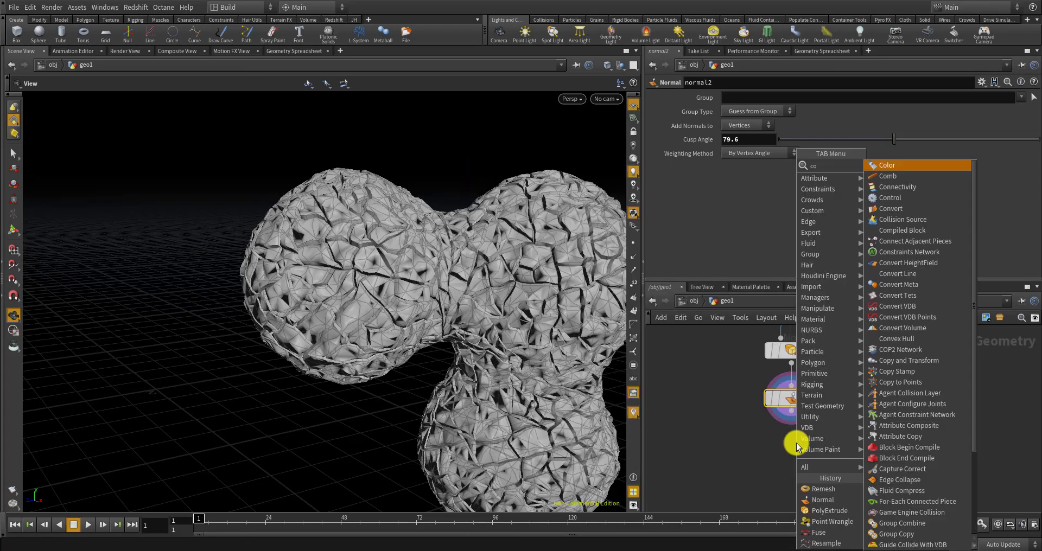
pyautogui.press('Return')
pyautogui.click(796, 443)
pyautogui.scroll(4, 797, 446)
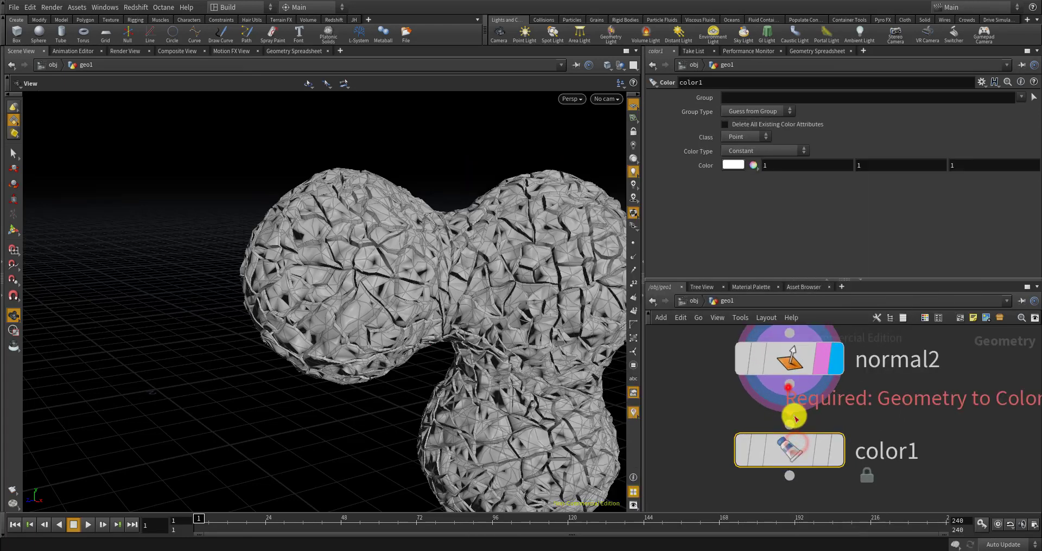
pyautogui.click(799, 448)
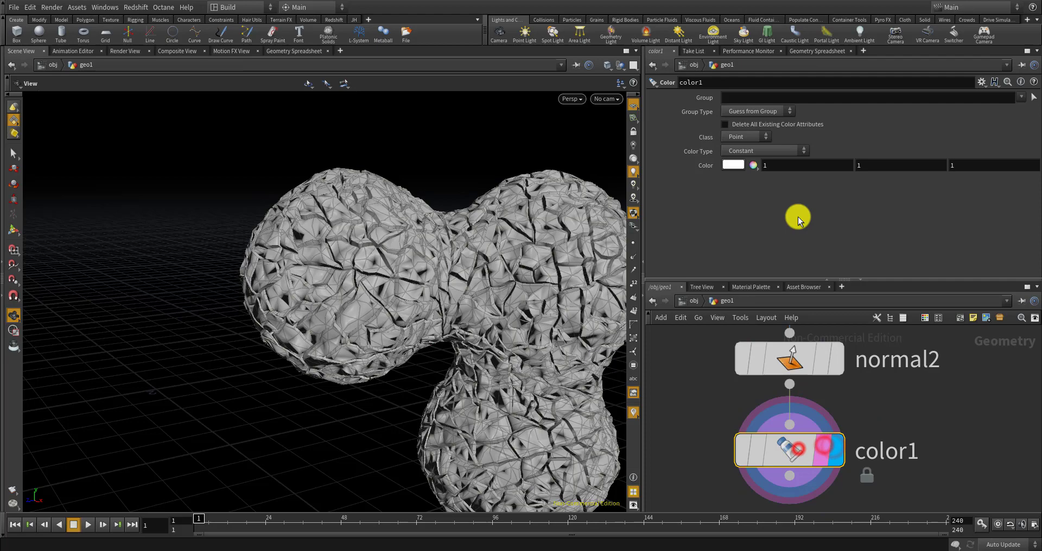
pyautogui.click(738, 165)
pyautogui.click(757, 88)
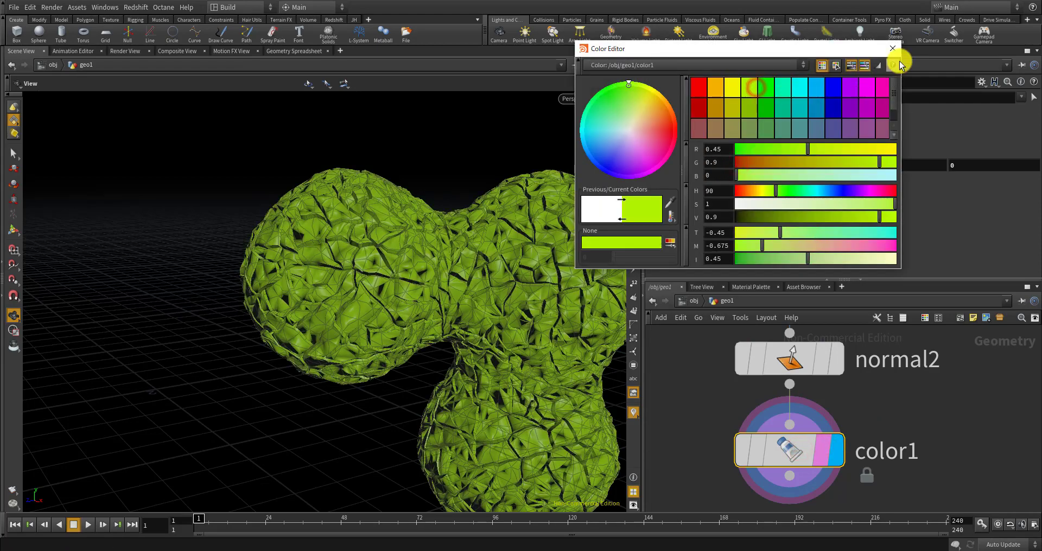
pyautogui.click(891, 48)
pyautogui.scroll(10, 400, 272)
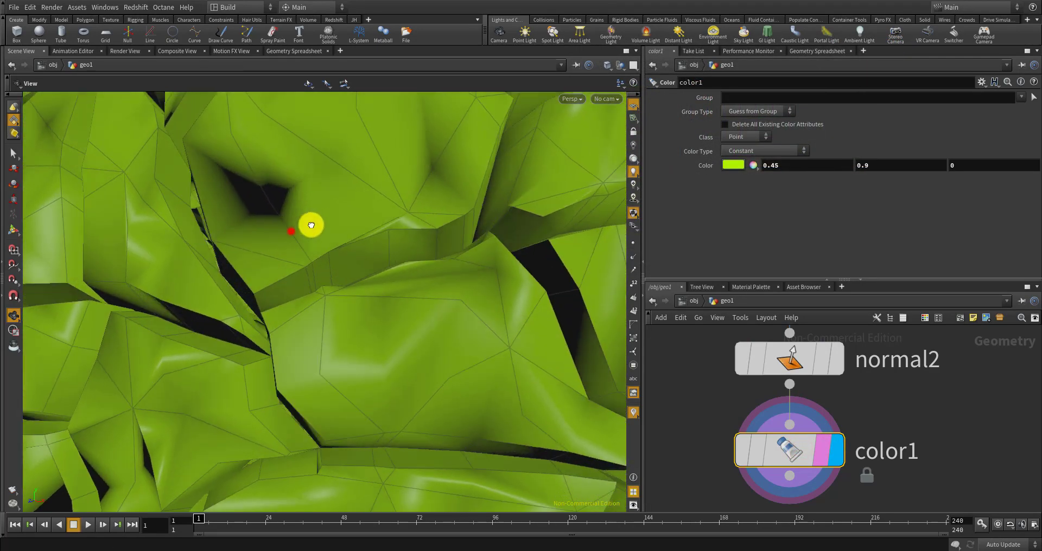
pyautogui.moveTo(311, 225); pyautogui.dragTo(415, 320)
pyautogui.scroll(-2, 415, 319)
pyautogui.moveTo(932, 478); pyautogui.dragTo(793, 436)
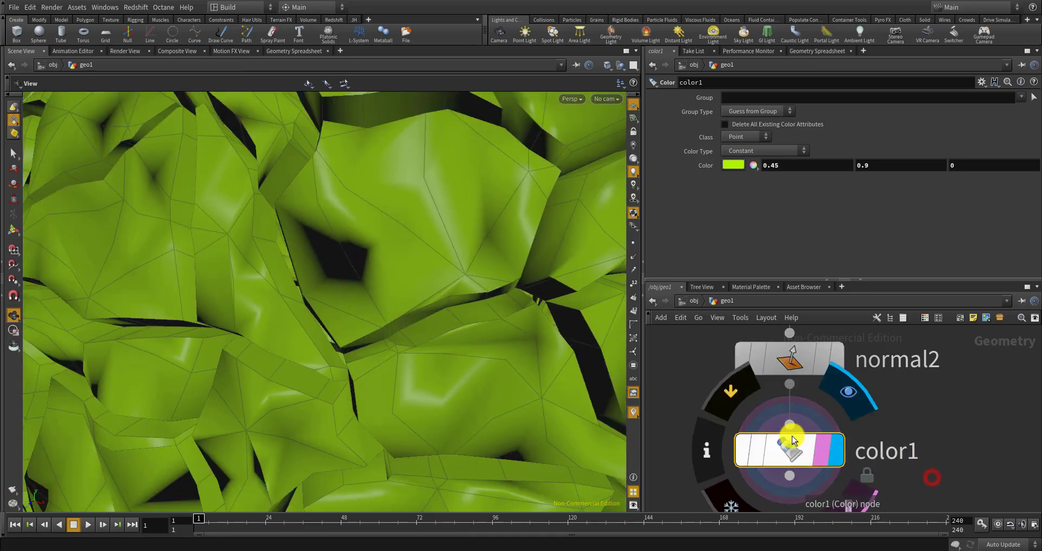
pyautogui.press('Delete')
pyautogui.scroll(-3, 793, 436)
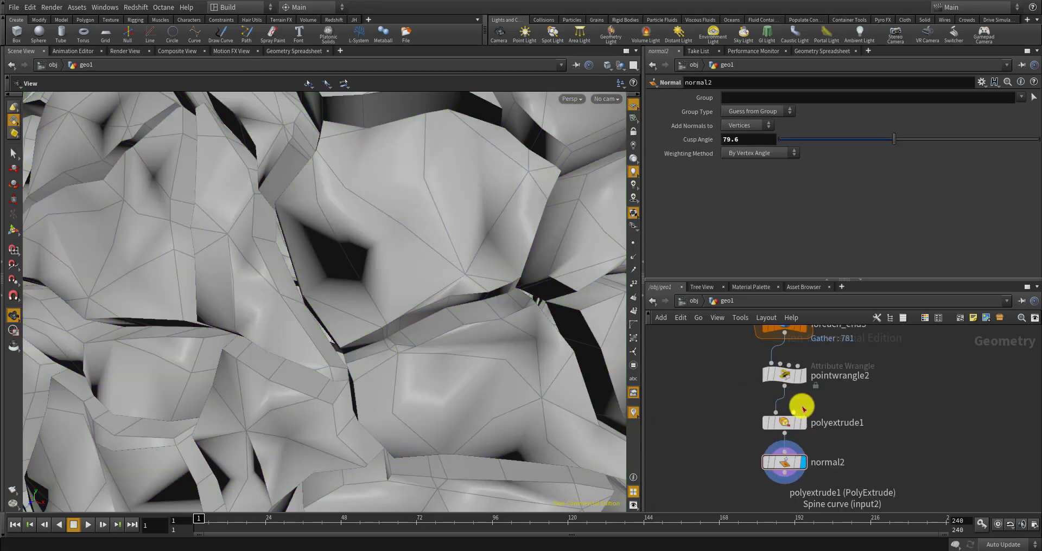
# Display pointwrangle2's output, then pack1's output, browsing up the node chain
pyautogui.click(803, 380)
pyautogui.moveTo(575, 349); pyautogui.dragTo(556, 380)
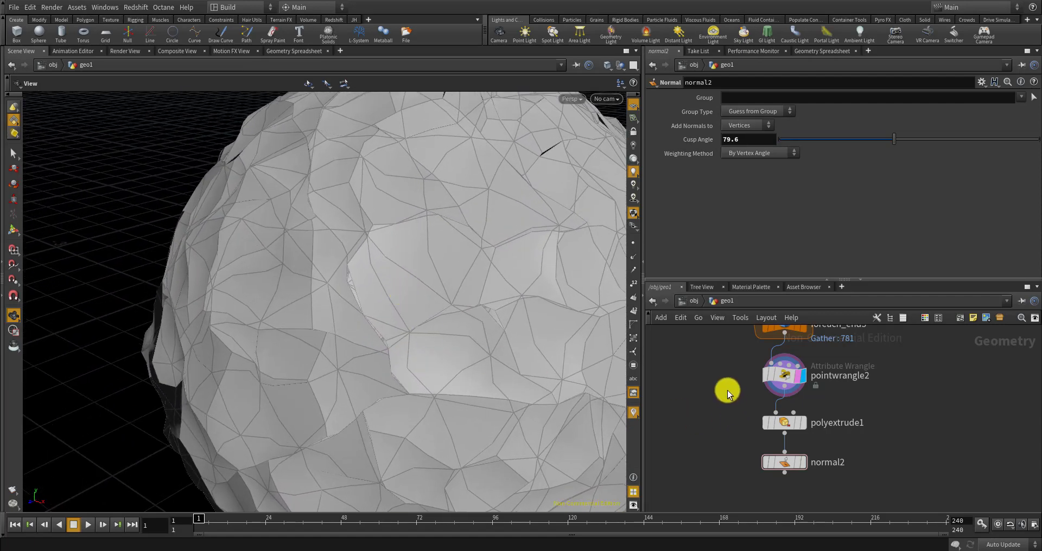
pyautogui.moveTo(727, 390); pyautogui.dragTo(717, 465, button='middle')
pyautogui.scroll(-5, 738, 410)
pyautogui.moveTo(719, 370); pyautogui.dragTo(710, 430, button='middle')
pyautogui.scroll(7, 738, 410)
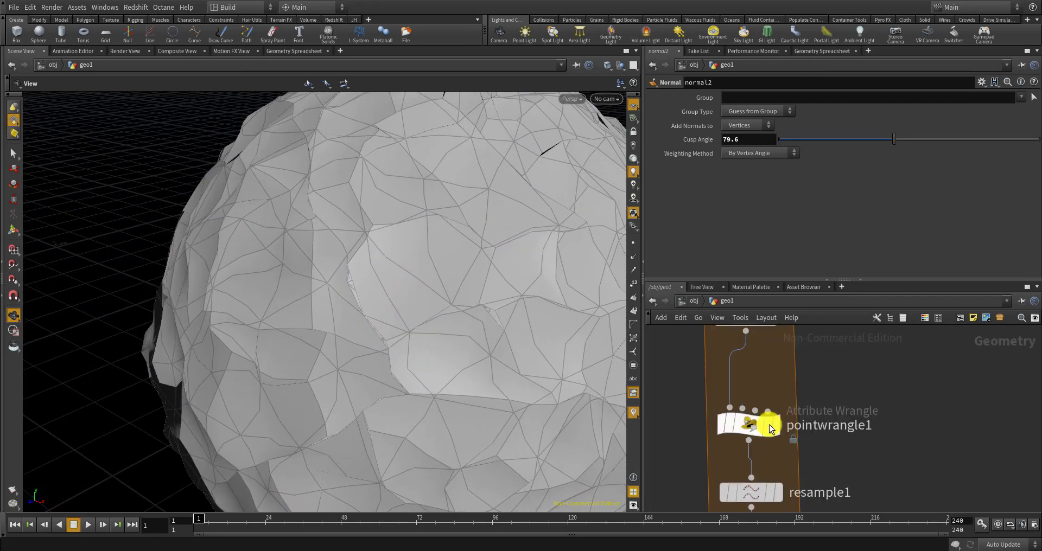
pyautogui.scroll(-5, 774, 426)
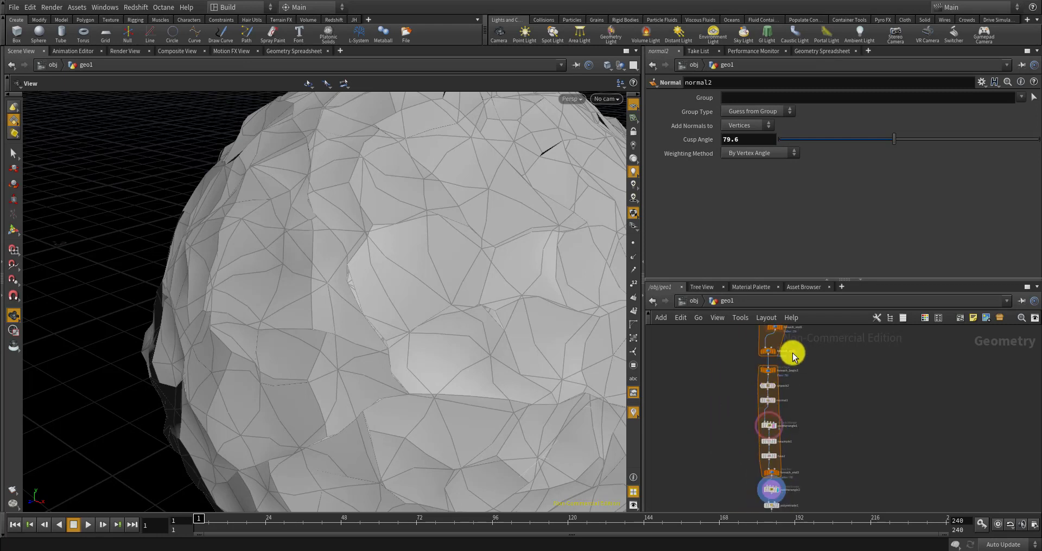
pyautogui.scroll(3, 777, 414)
pyautogui.moveTo(793, 357); pyautogui.dragTo(728, 455, button='middle')
pyautogui.scroll(-6, 734, 412)
pyautogui.scroll(6, 754, 342)
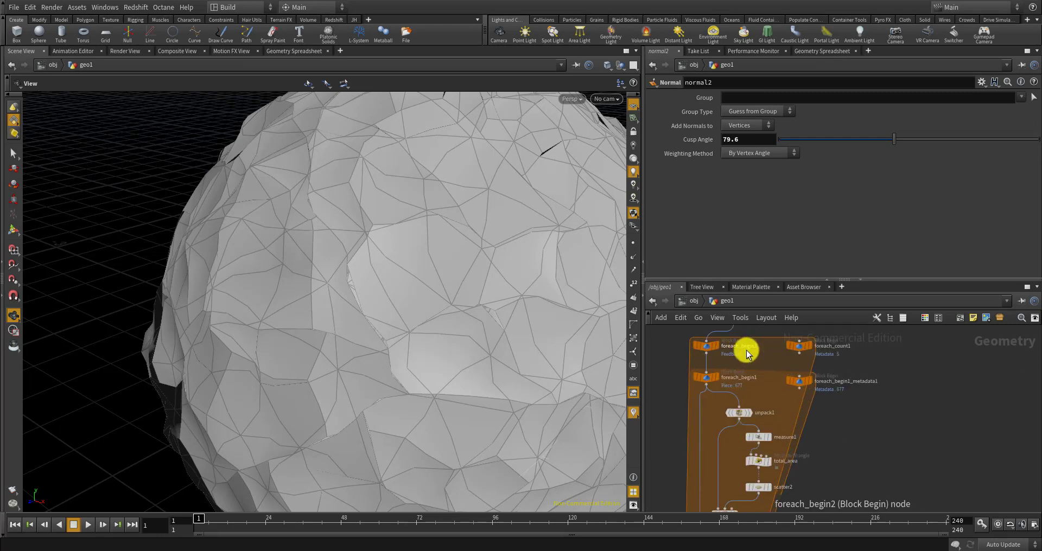
pyautogui.moveTo(747, 350); pyautogui.dragTo(752, 402, button='middle')
pyautogui.scroll(3, 751, 379)
pyautogui.click(750, 367)
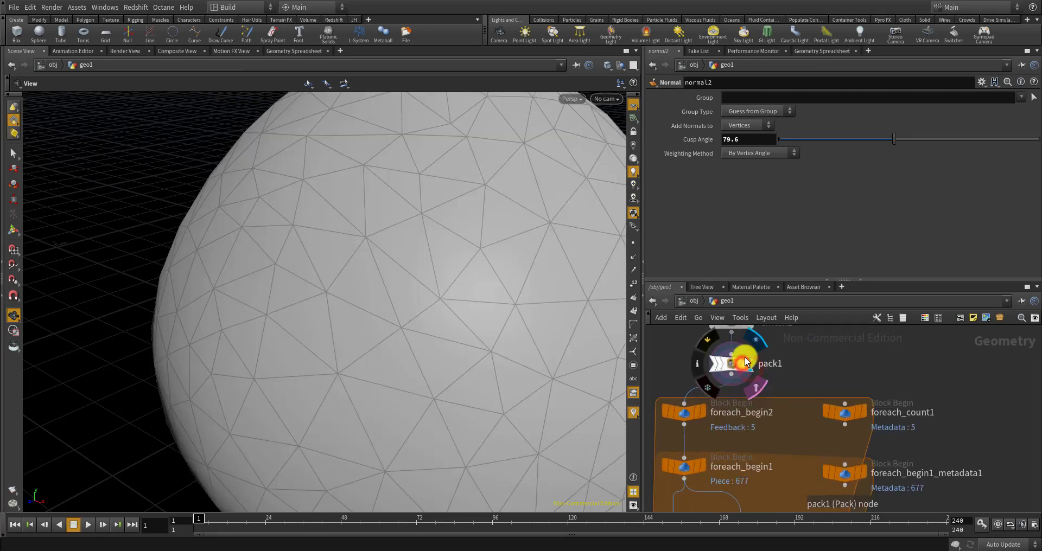
pyautogui.scroll(-6, 749, 375)
pyautogui.scroll(7, 766, 419)
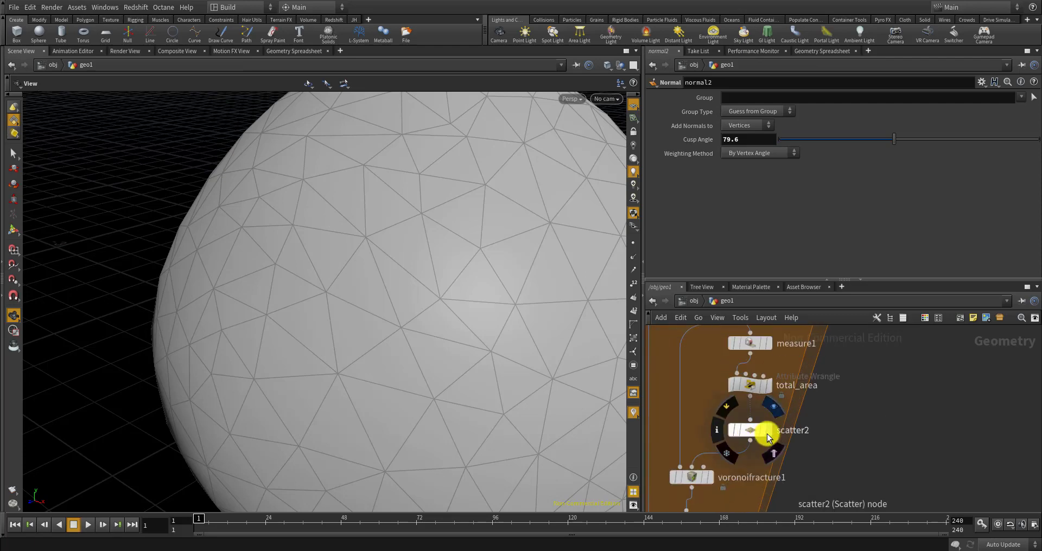
# Show scatter2's points as a template and display the voronoifracture1 result
pyautogui.click(769, 432)
pyautogui.click(763, 429)
pyautogui.scroll(-5, 751, 408)
pyautogui.scroll(6, 730, 438)
pyautogui.click(725, 438)
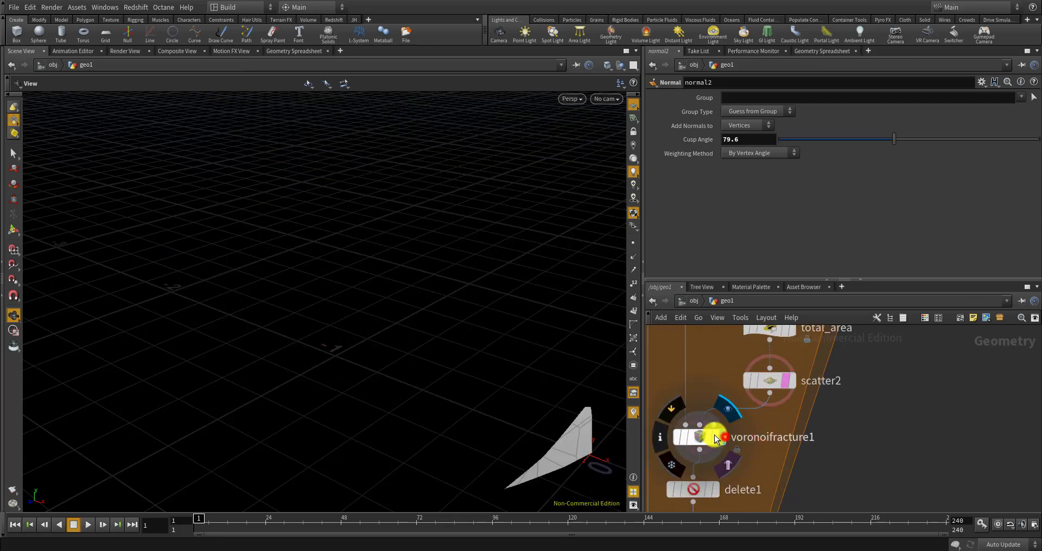
pyautogui.scroll(-8, 727, 347)
pyautogui.moveTo(597, 439); pyautogui.dragTo(564, 358)
pyautogui.scroll(6, 728, 434)
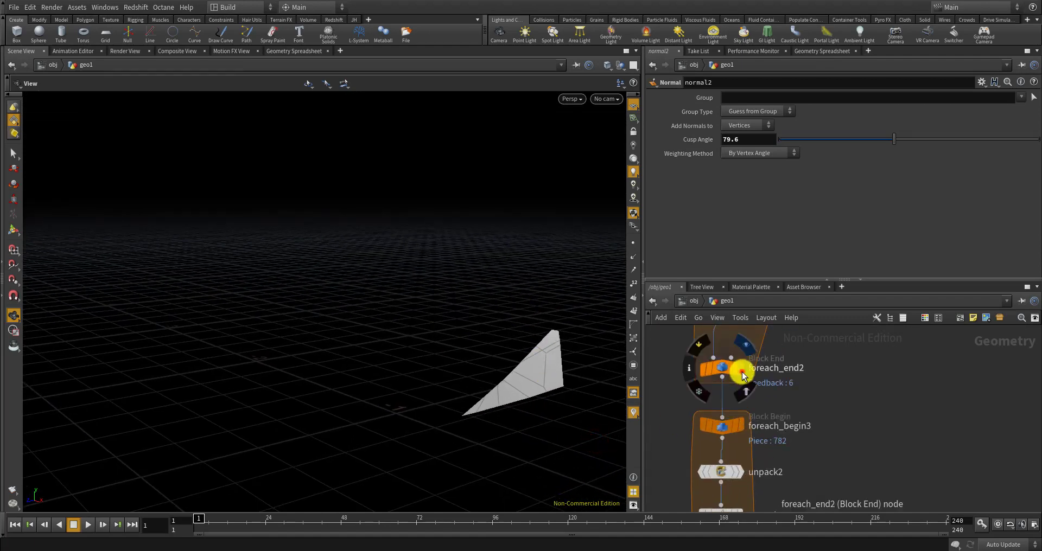
# Display foreach_end2, then give unpack2 and normal1 the display and render flags
pyautogui.click(741, 373)
pyautogui.moveTo(430, 299)
pyautogui.mouseDown()
pyautogui.moveTo(463, 269)
pyautogui.moveTo(470, 275)
pyautogui.moveTo(435, 290)
pyautogui.moveTo(446, 303)
pyautogui.mouseUp()
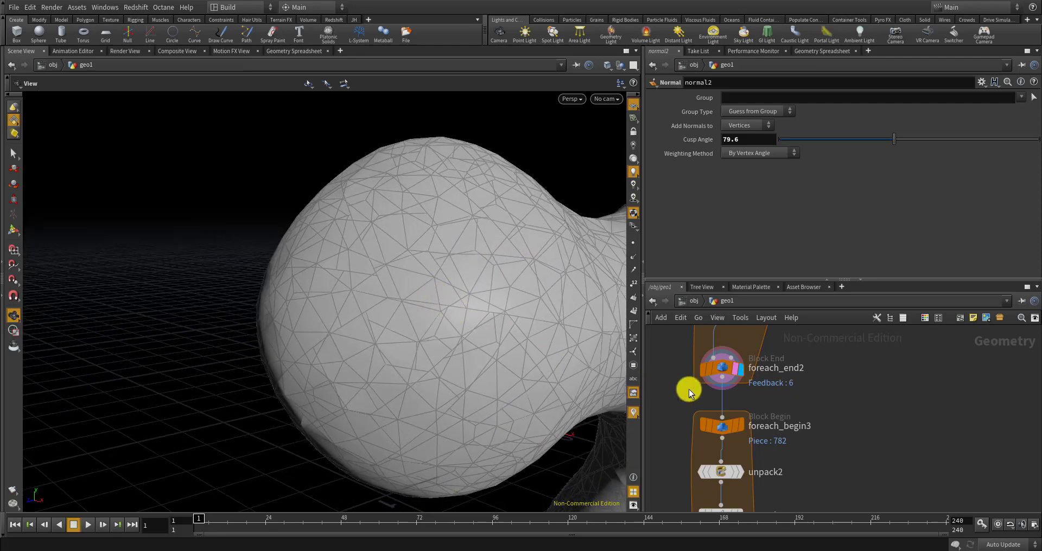
pyautogui.scroll(3, 706, 401)
pyautogui.click(732, 424)
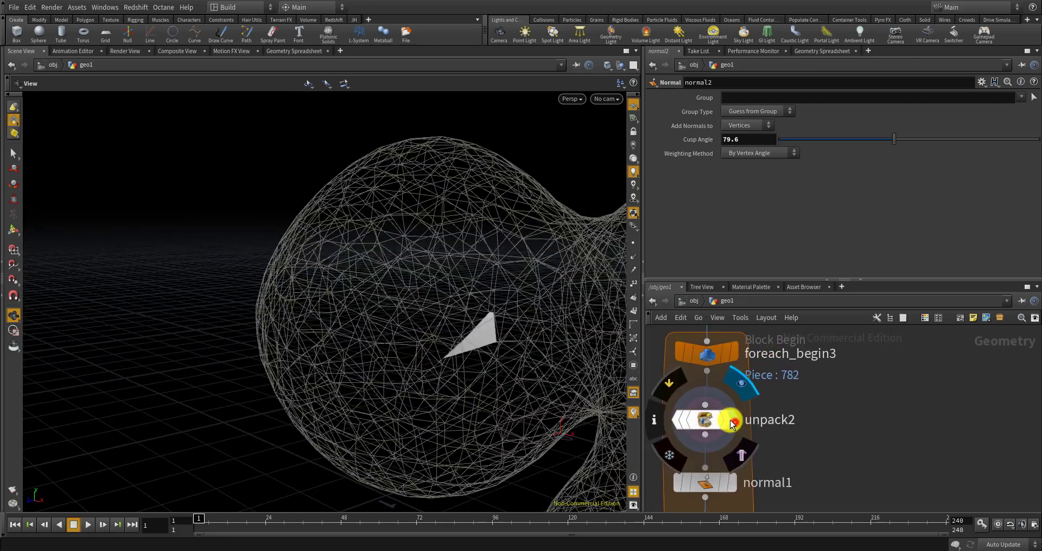
pyautogui.click(726, 421)
pyautogui.scroll(-2, 726, 376)
pyautogui.moveTo(740, 471); pyautogui.dragTo(735, 435, button='middle')
pyautogui.scroll(2, 735, 435)
pyautogui.click(721, 414)
pyautogui.click(710, 405)
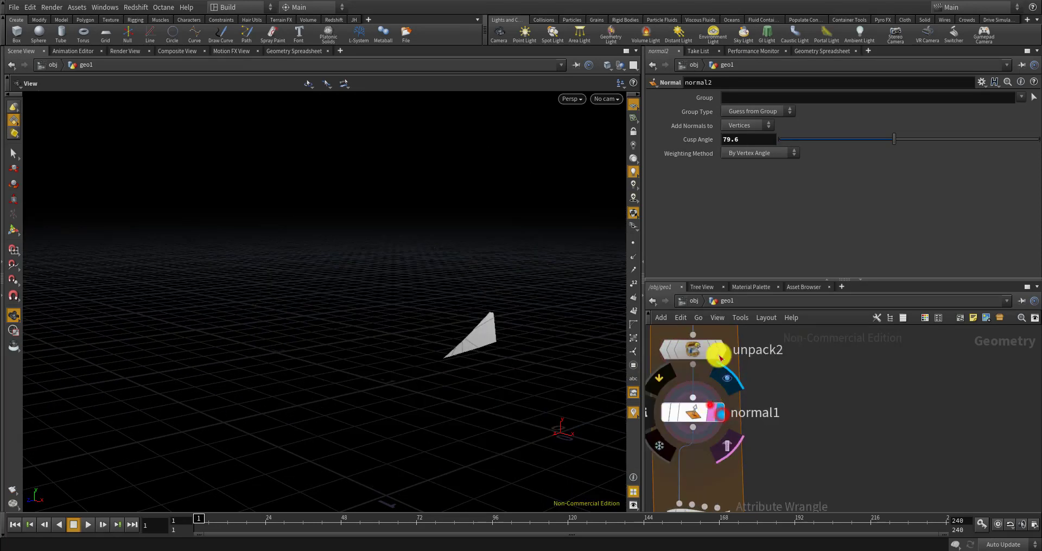
pyautogui.scroll(-3, 721, 418)
pyautogui.scroll(3, 724, 407)
pyautogui.scroll(-3, 724, 401)
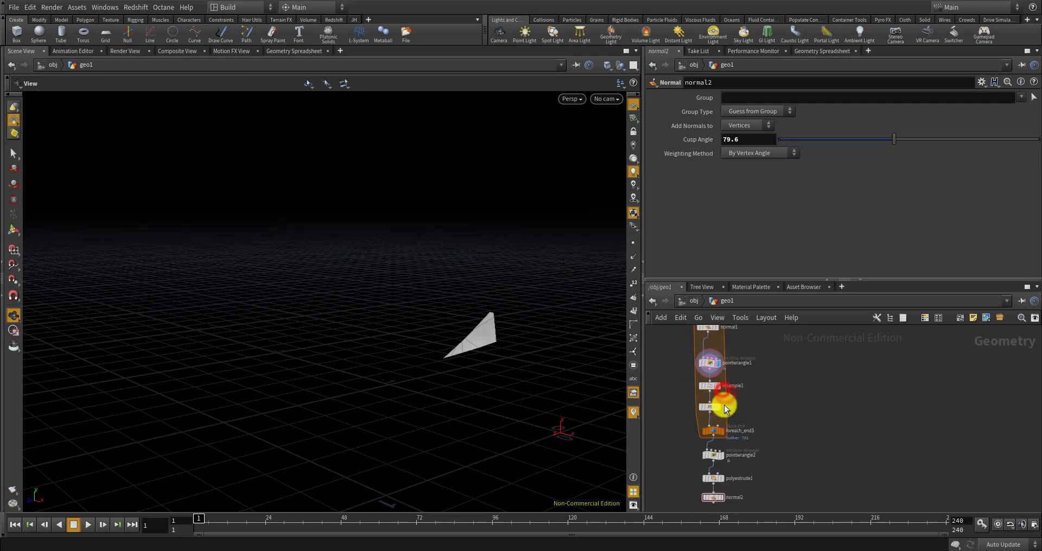
pyautogui.scroll(3, 714, 403)
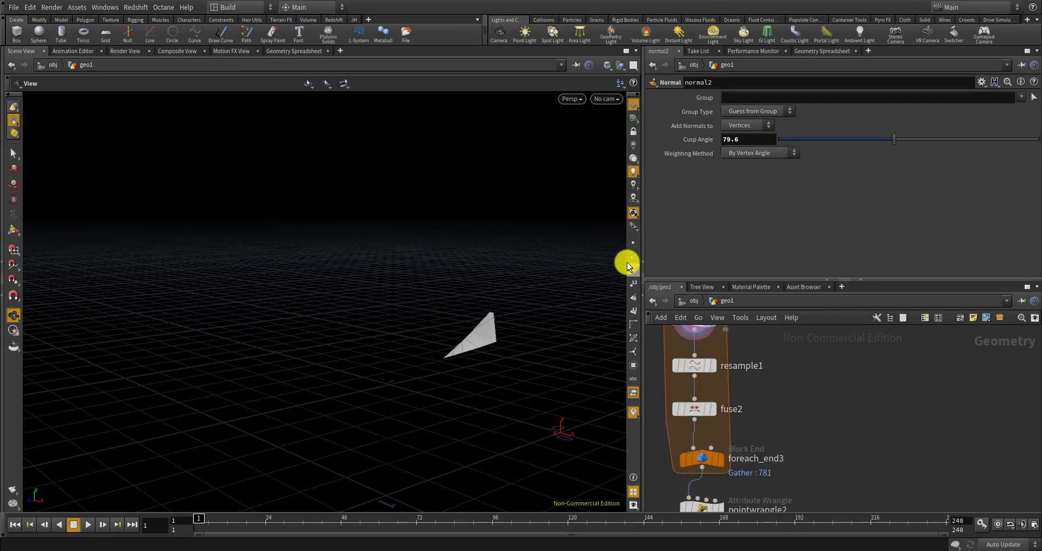
# Disconnect resample1 from the loop and display the final cracked blob from normal2
pyautogui.click(712, 369)
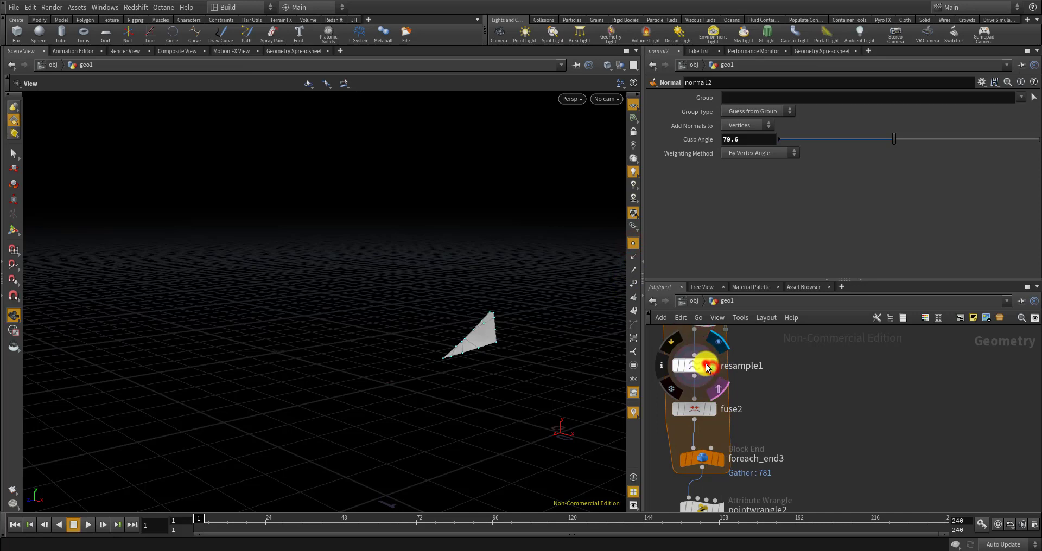
pyautogui.moveTo(696, 368); pyautogui.dragTo(780, 367)
pyautogui.scroll(-3, 773, 368)
pyautogui.scroll(4, 765, 412)
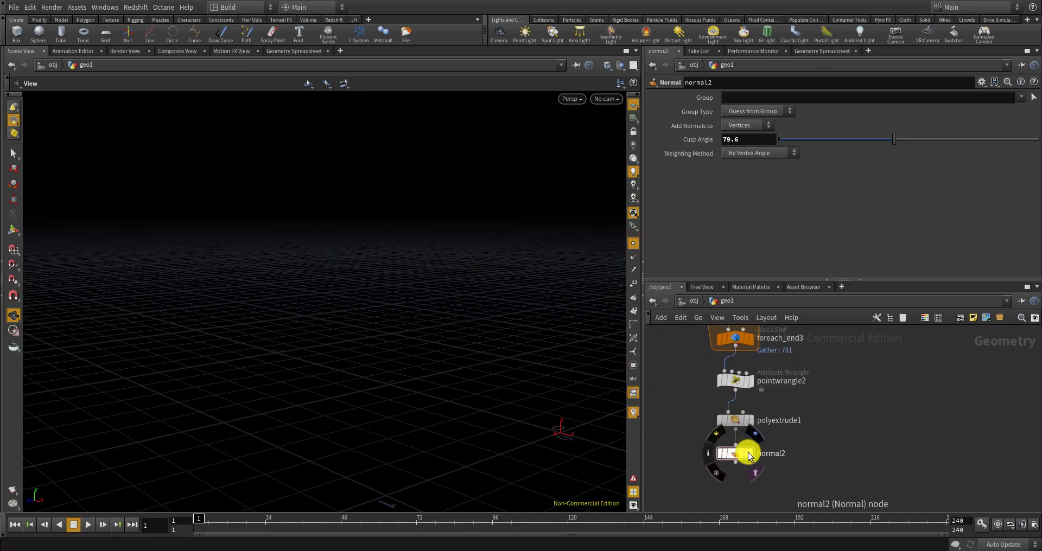
pyautogui.click(753, 456)
pyautogui.moveTo(501, 376); pyautogui.dragTo(459, 344)
# Locate resample1 in the network and check its node info
pyautogui.scroll(4, 513, 243)
pyautogui.scroll(3, 761, 382)
pyautogui.moveTo(772, 362); pyautogui.dragTo(760, 439, button='middle')
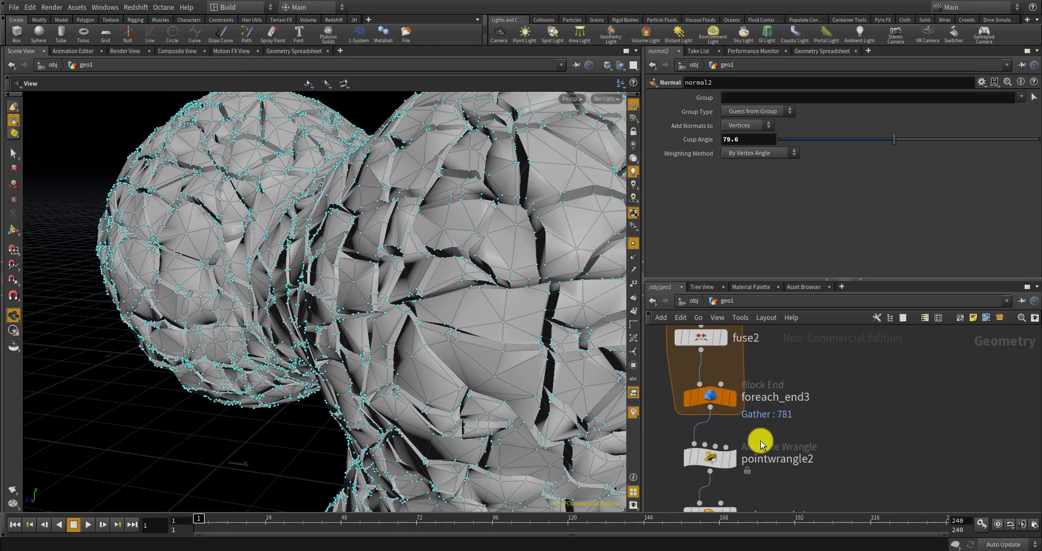
pyautogui.scroll(-6, 769, 418)
pyautogui.scroll(5, 776, 383)
pyautogui.scroll(2, 773, 376)
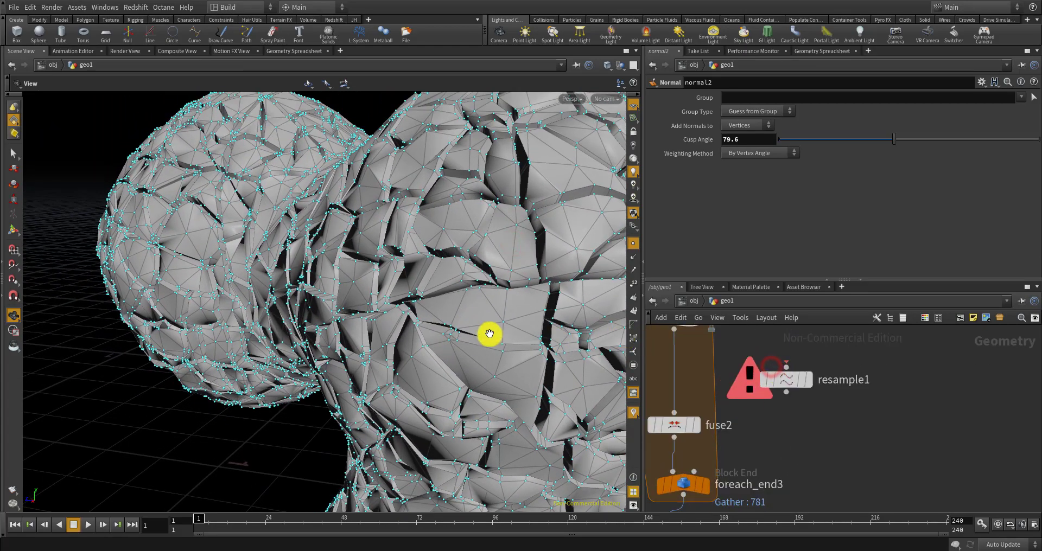
pyautogui.scroll(-4, 488, 335)
pyautogui.moveTo(484, 335); pyautogui.dragTo(476, 358)
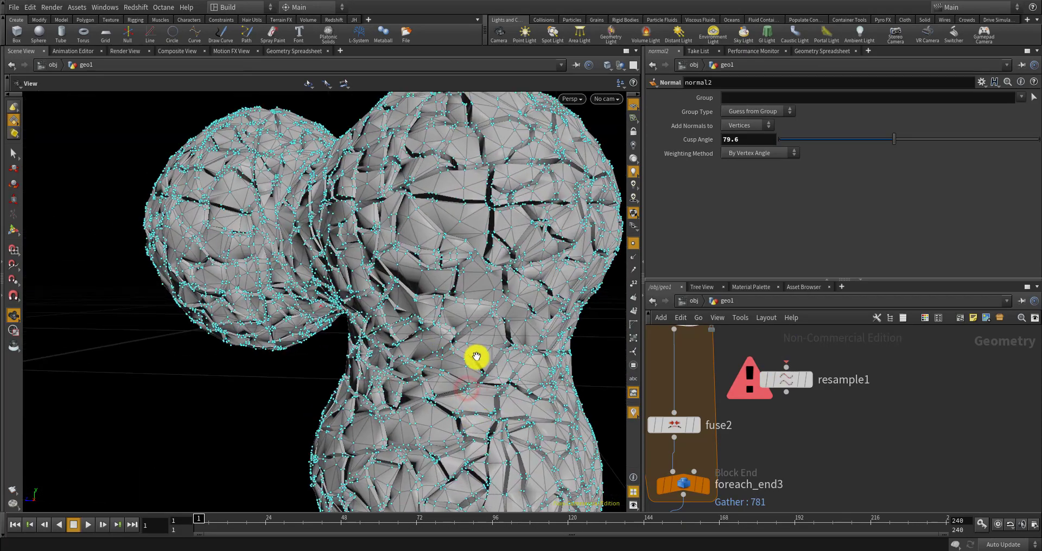
pyautogui.scroll(2, 476, 357)
pyautogui.middleClick(803, 385)
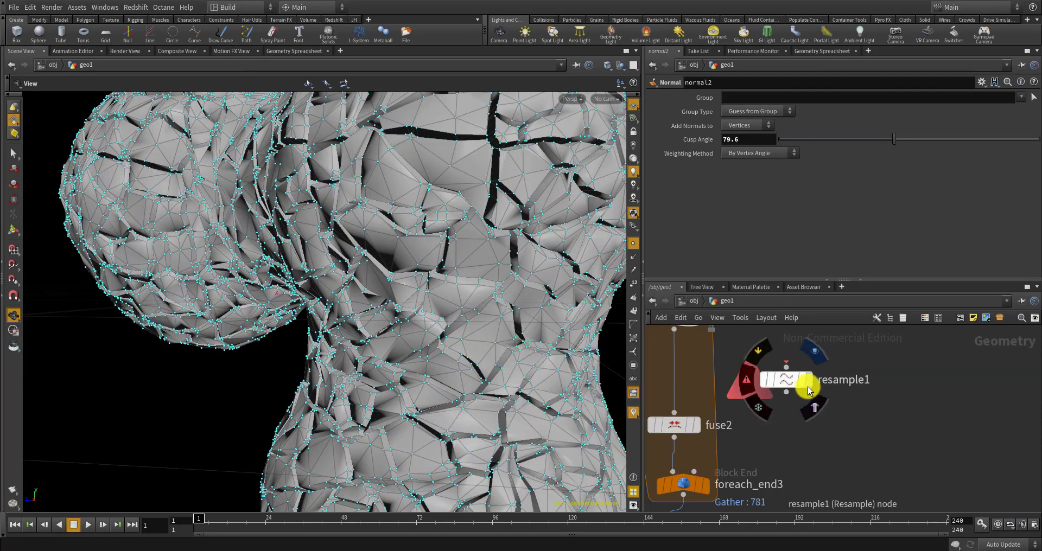
# Insert resample1 between pointwrangle1 and fuse2, then detach fuse2 from the chain
pyautogui.moveTo(785, 400); pyautogui.dragTo(844, 461, button='middle')
pyautogui.moveTo(830, 448); pyautogui.dragTo(734, 429)
pyautogui.moveTo(517, 334); pyautogui.dragTo(455, 360)
pyautogui.scroll(-4, 498, 335)
pyautogui.scroll(-3, 754, 378)
pyautogui.scroll(3, 756, 438)
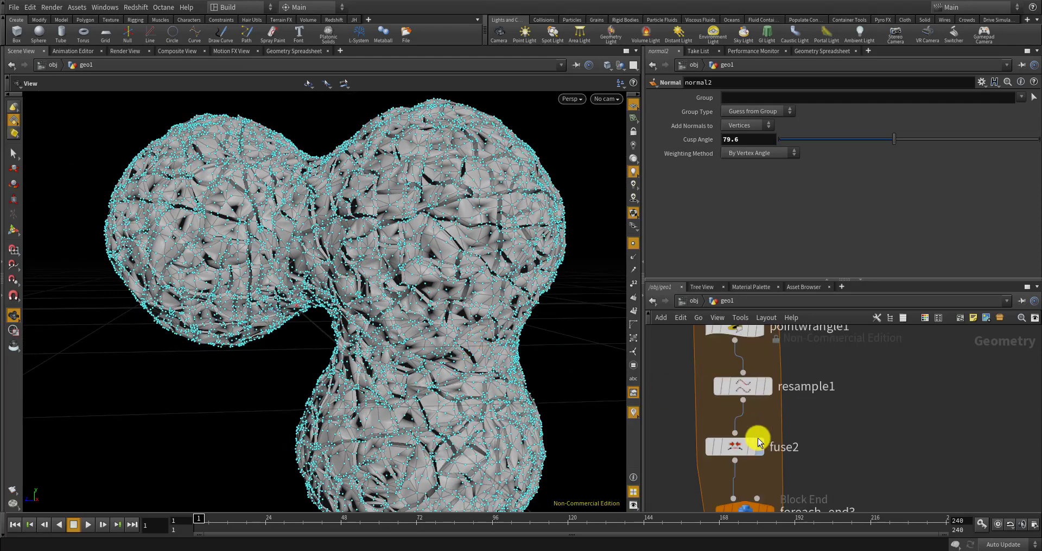
pyautogui.scroll(-3, 754, 424)
pyautogui.scroll(3, 749, 433)
pyautogui.moveTo(747, 438); pyautogui.dragTo(804, 422)
# Place a Divide node, divide1, on the resample1–fuse2 wire, then select it with resample1
pyautogui.press('Tab')
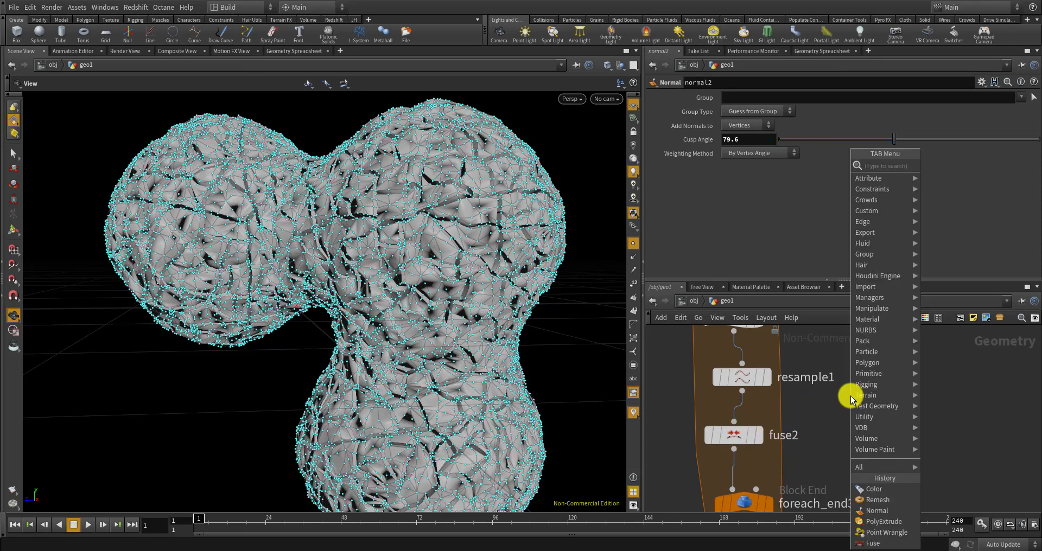
pyautogui.write('divi')
pyautogui.press('Return')
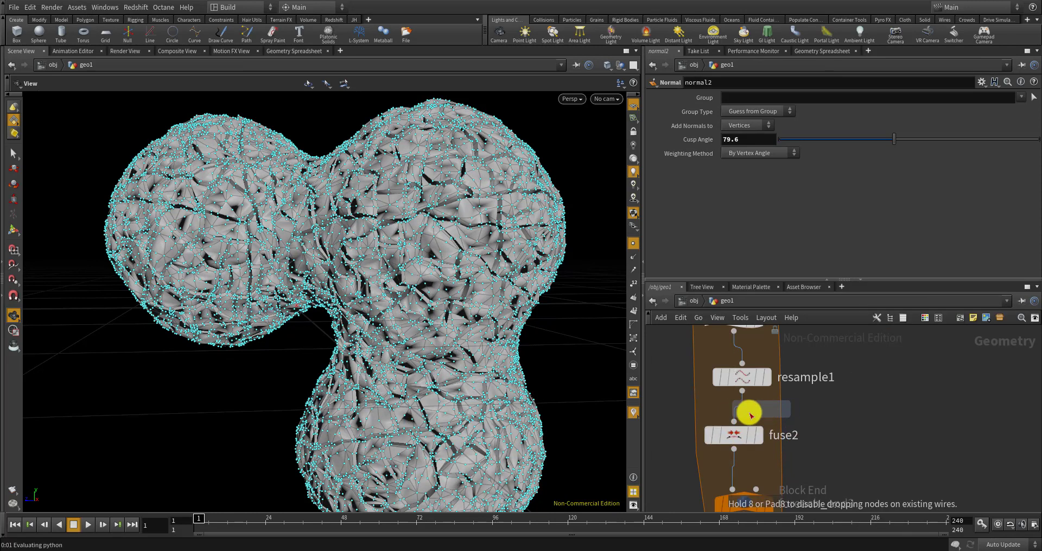
pyautogui.click(741, 413)
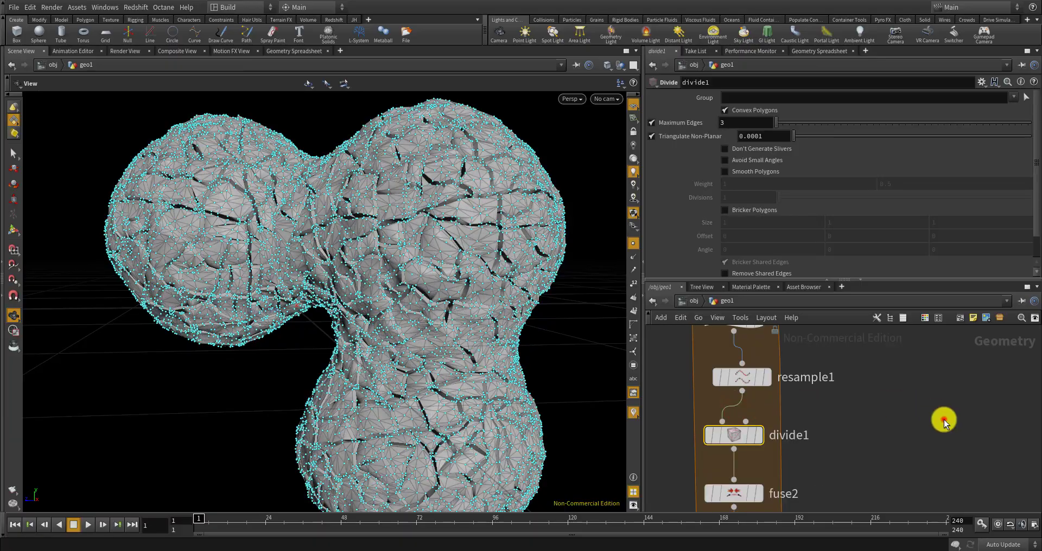
pyautogui.moveTo(512, 258); pyautogui.dragTo(508, 217)
pyautogui.scroll(5, 530, 219)
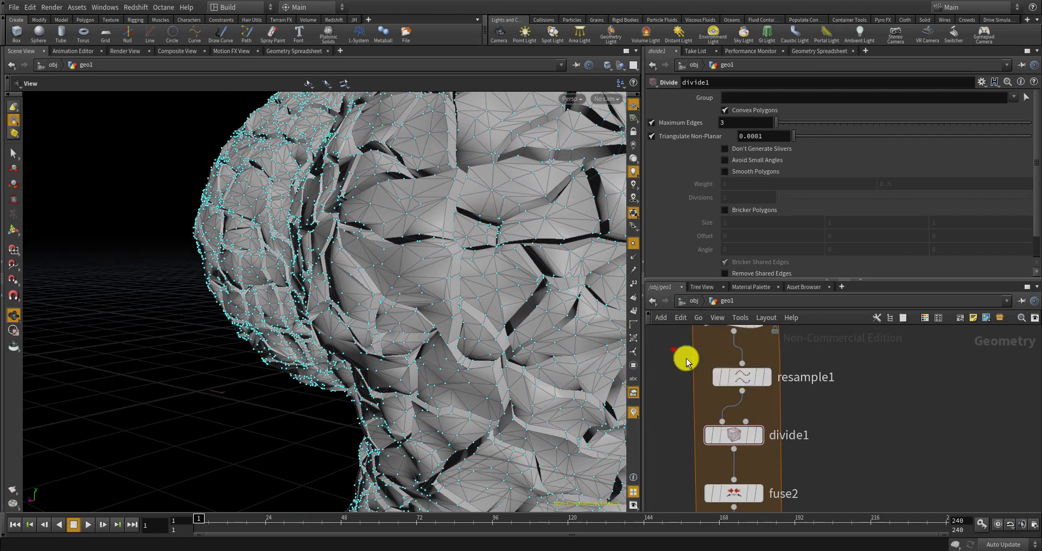
pyautogui.moveTo(785, 438); pyautogui.dragTo(727, 425)
pyautogui.scroll(-5, 784, 419)
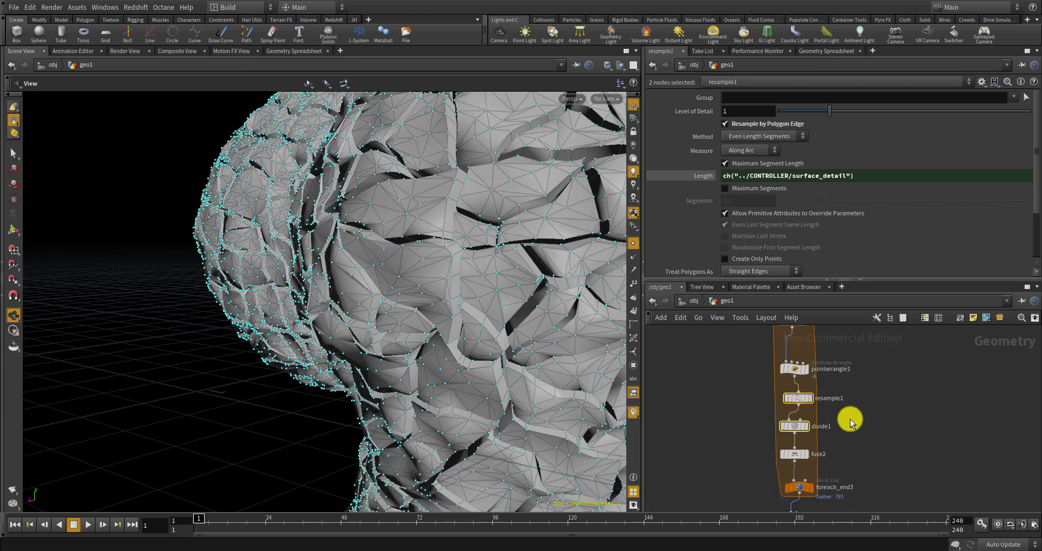
# Hide the mesh points in the viewport
pyautogui.moveTo(795, 344); pyautogui.dragTo(776, 402, button='middle')
pyautogui.click(633, 243)
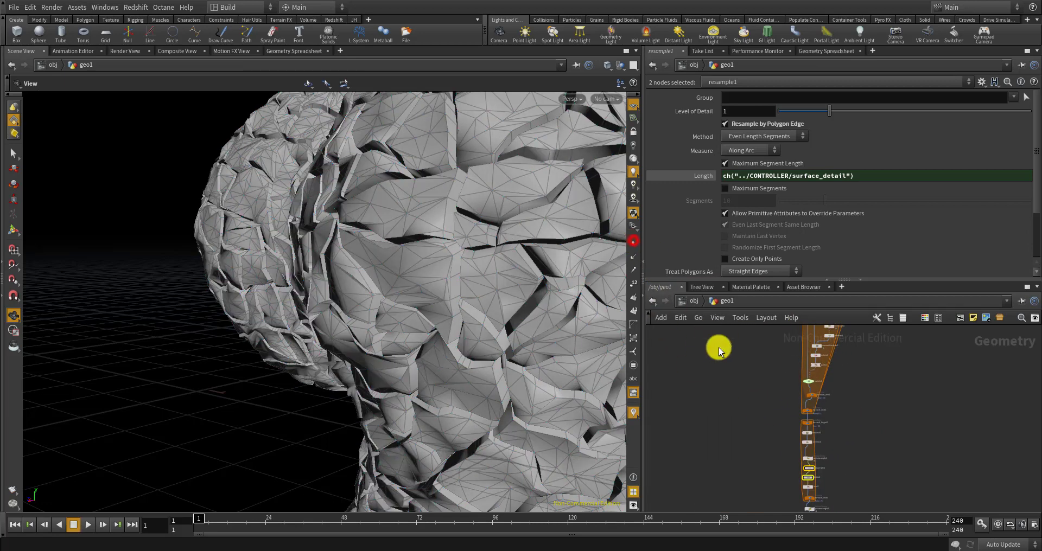
pyautogui.scroll(4, 792, 353)
pyautogui.scroll(6, 792, 407)
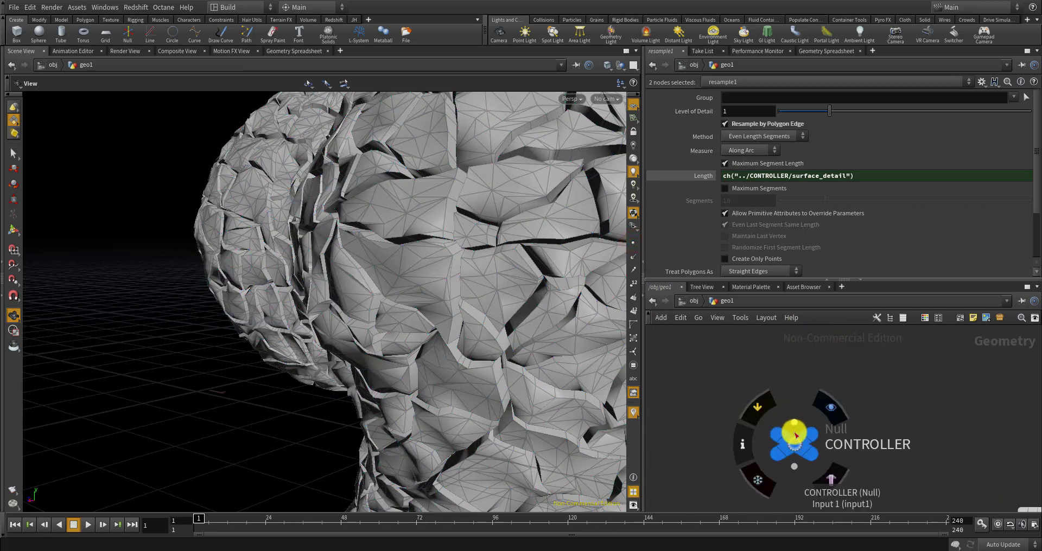
# On CONTROLLER, set surface detail to 0.0383, noise smoothness to 14.21 and noise strength to 0.042
pyautogui.click(794, 441)
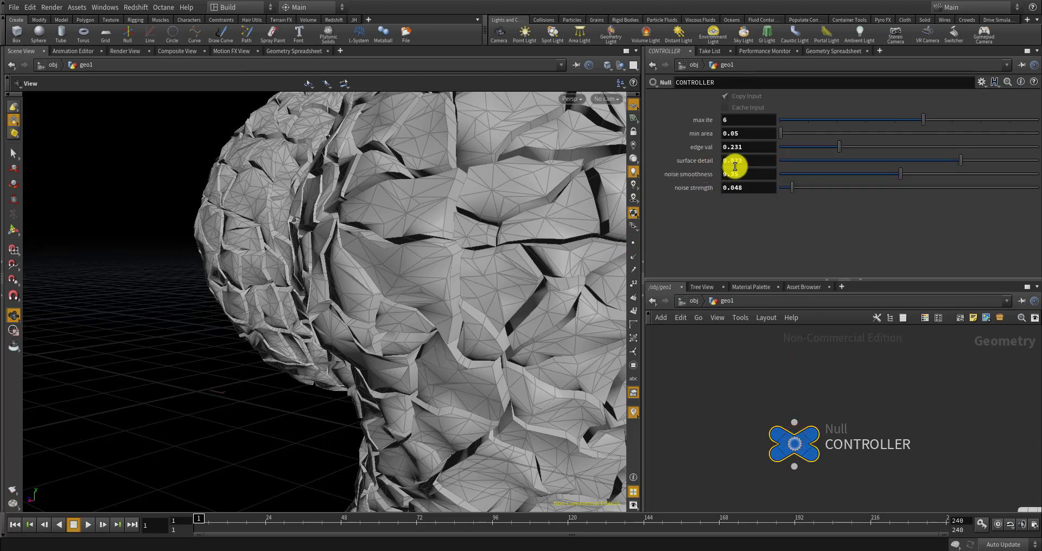
pyautogui.click(872, 162)
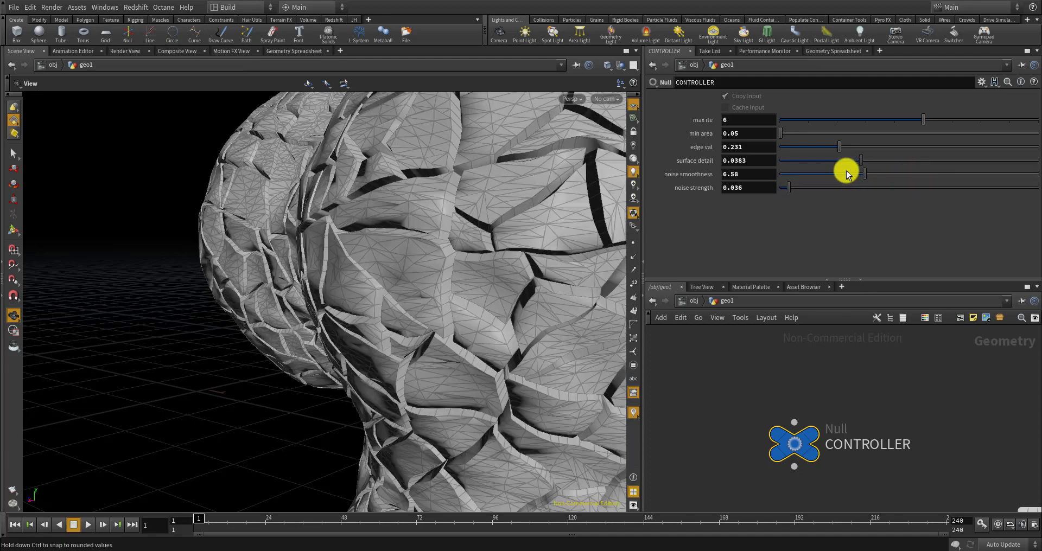
pyautogui.moveTo(844, 174); pyautogui.dragTo(916, 178)
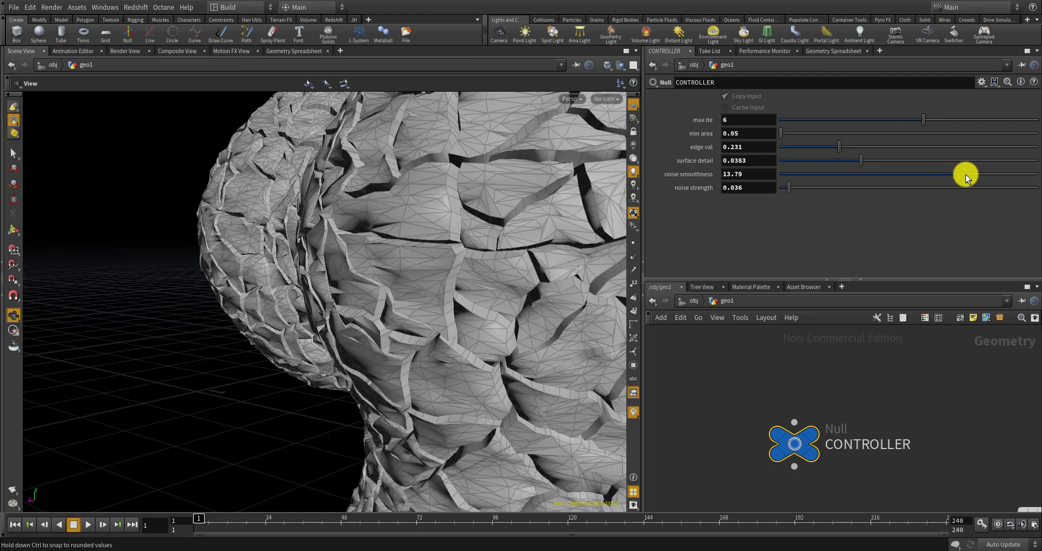
pyautogui.moveTo(979, 177); pyautogui.dragTo(963, 174)
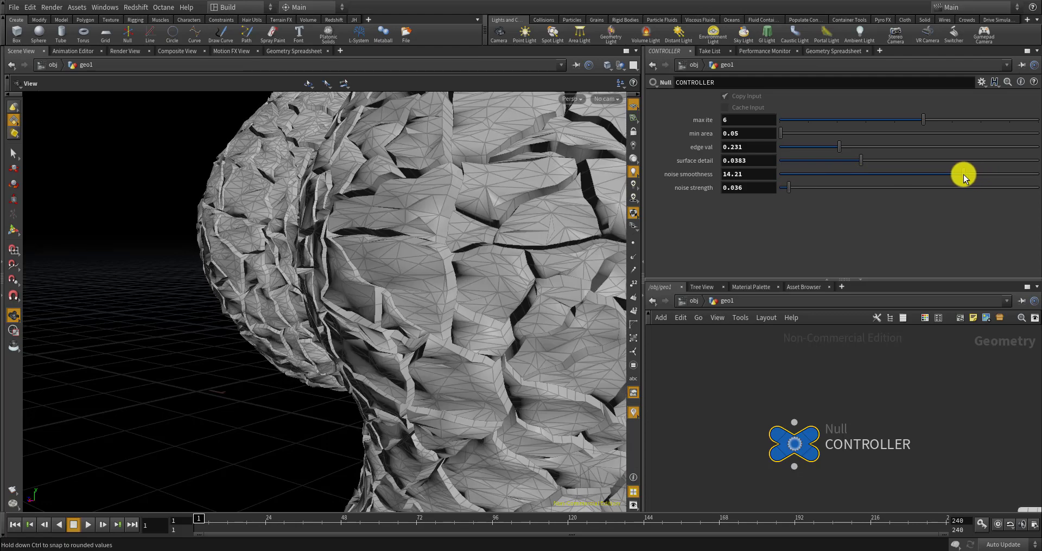
pyautogui.moveTo(442, 222); pyautogui.dragTo(504, 236)
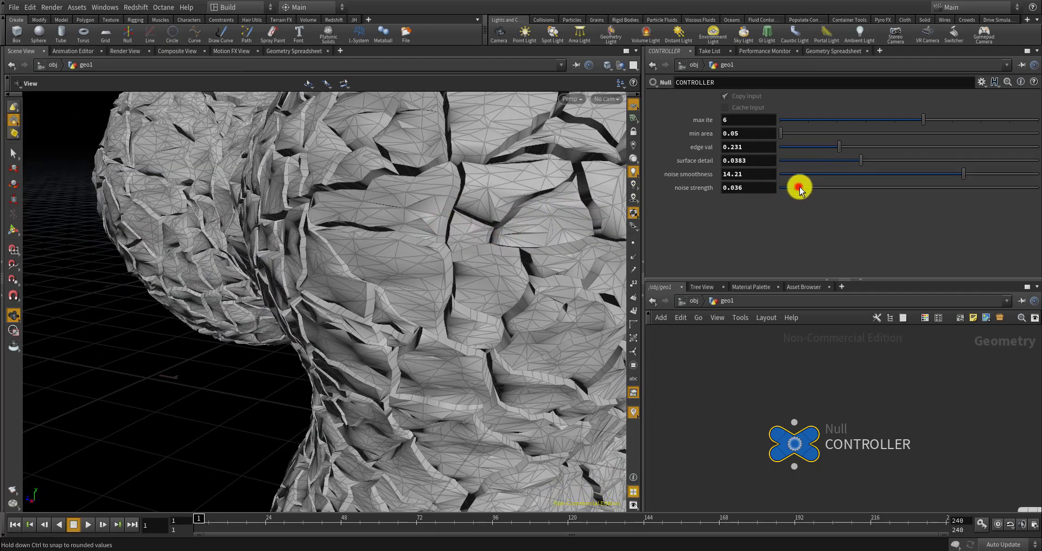
pyautogui.moveTo(799, 190); pyautogui.dragTo(791, 190)
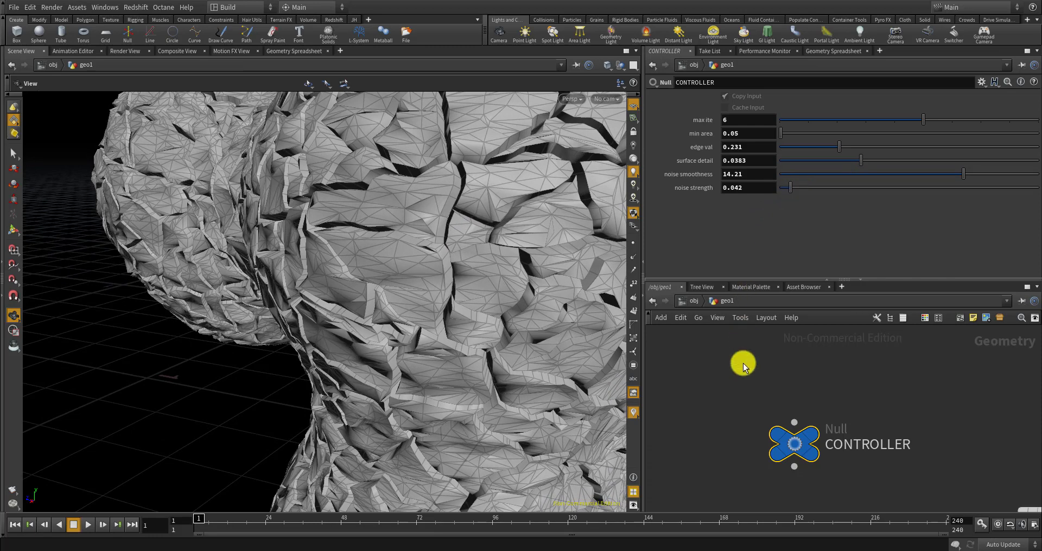
# Move resample1 above divide1, then toggle divide1's bypass to compare the mesh, leaving it enabled
pyautogui.scroll(-8, 724, 374)
pyautogui.scroll(-2, 769, 441)
pyautogui.moveTo(772, 492); pyautogui.dragTo(767, 464, button='middle')
pyautogui.scroll(5, 751, 464)
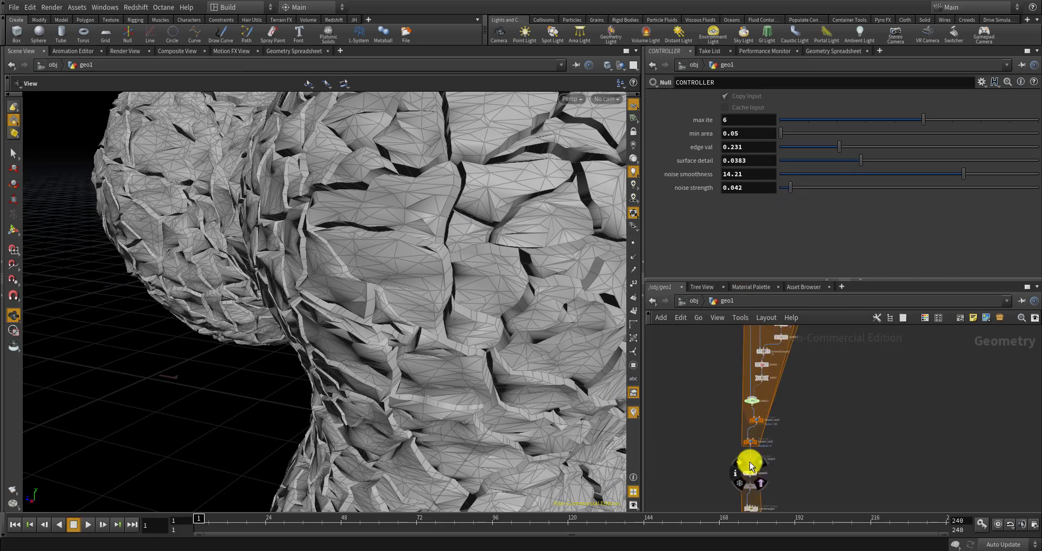
pyautogui.scroll(3, 753, 459)
pyautogui.scroll(-6, 783, 371)
pyautogui.scroll(5, 785, 369)
pyautogui.scroll(-5, 786, 372)
pyautogui.moveTo(785, 375); pyautogui.dragTo(772, 425, button='middle')
pyautogui.scroll(8, 786, 445)
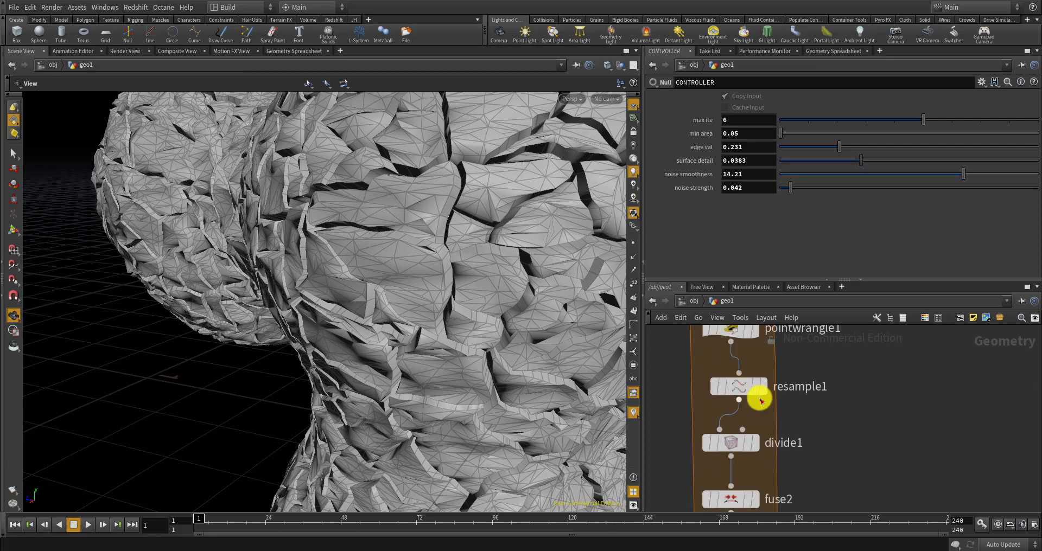
pyautogui.scroll(2, 755, 399)
pyautogui.moveTo(742, 386); pyautogui.dragTo(737, 381)
pyautogui.click(689, 381)
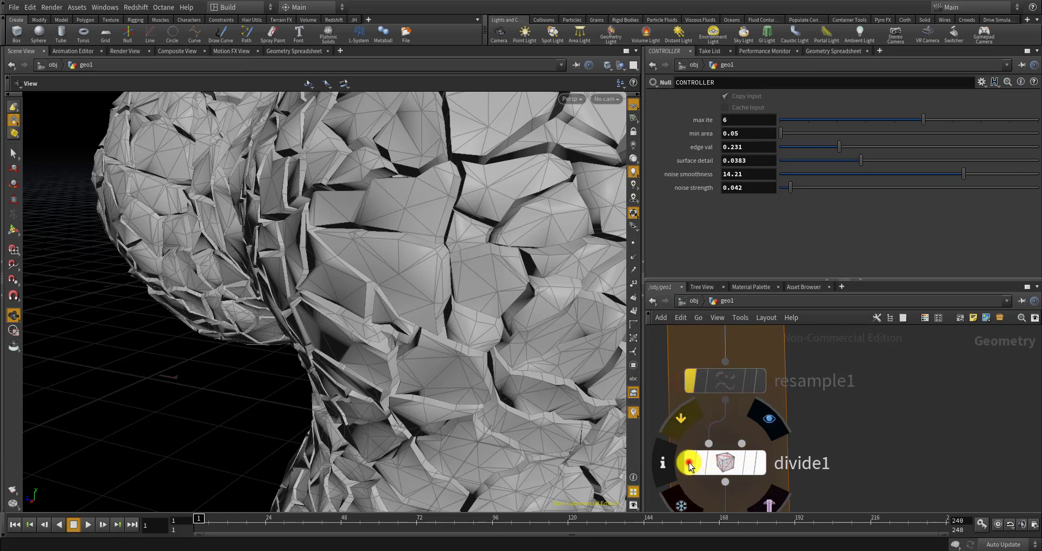
pyautogui.click(690, 465)
pyautogui.click(689, 464)
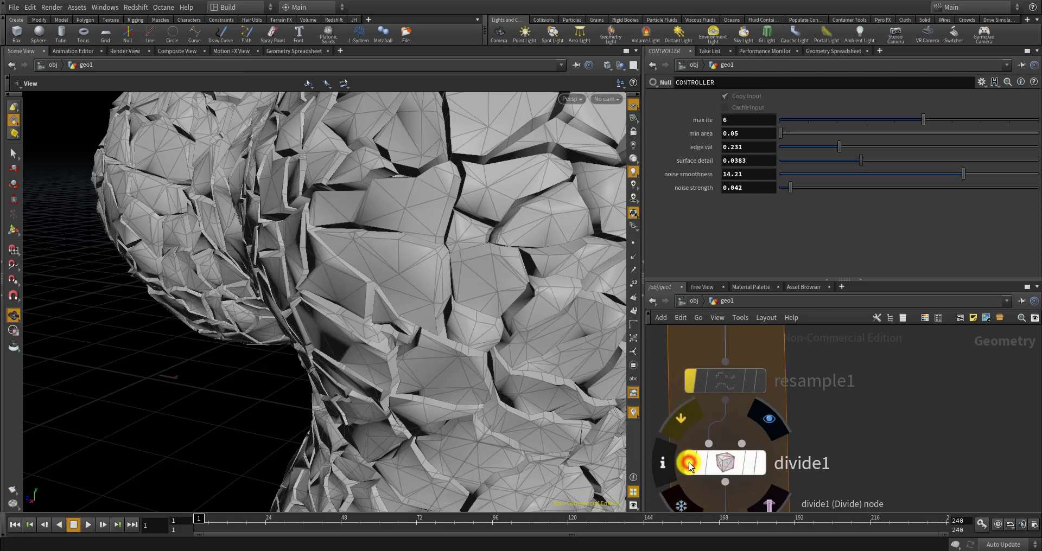
pyautogui.click(690, 465)
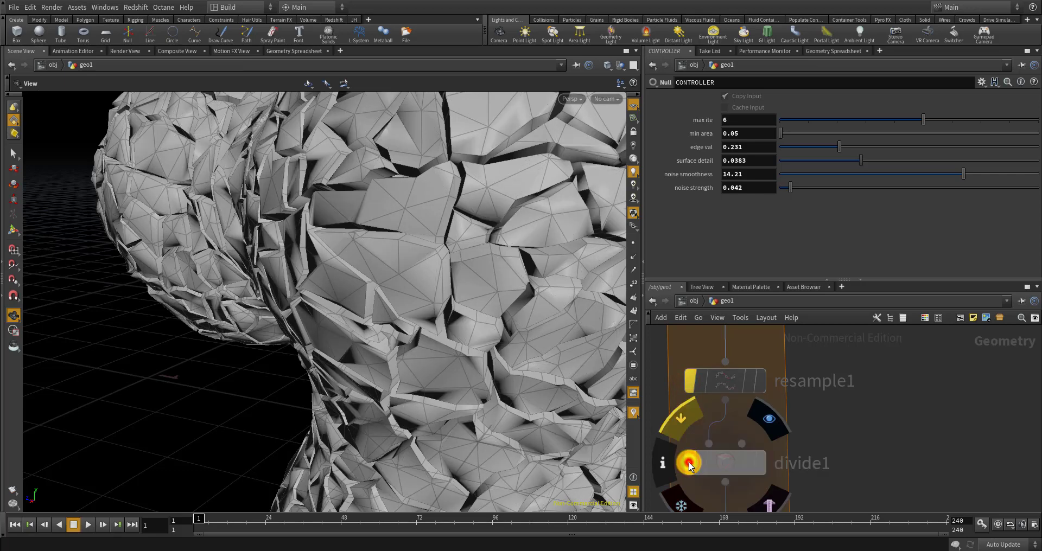
pyautogui.click(690, 465)
# Toggle resample1's bypass to compare, leaving it enabled for a densely resampled mesh
pyautogui.moveTo(472, 304); pyautogui.dragTo(594, 337)
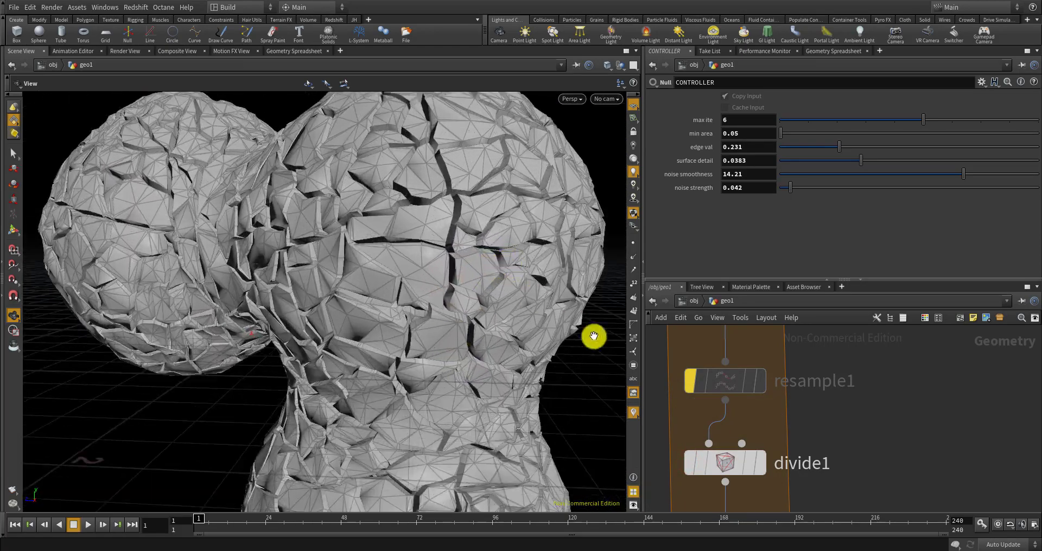
pyautogui.click(690, 384)
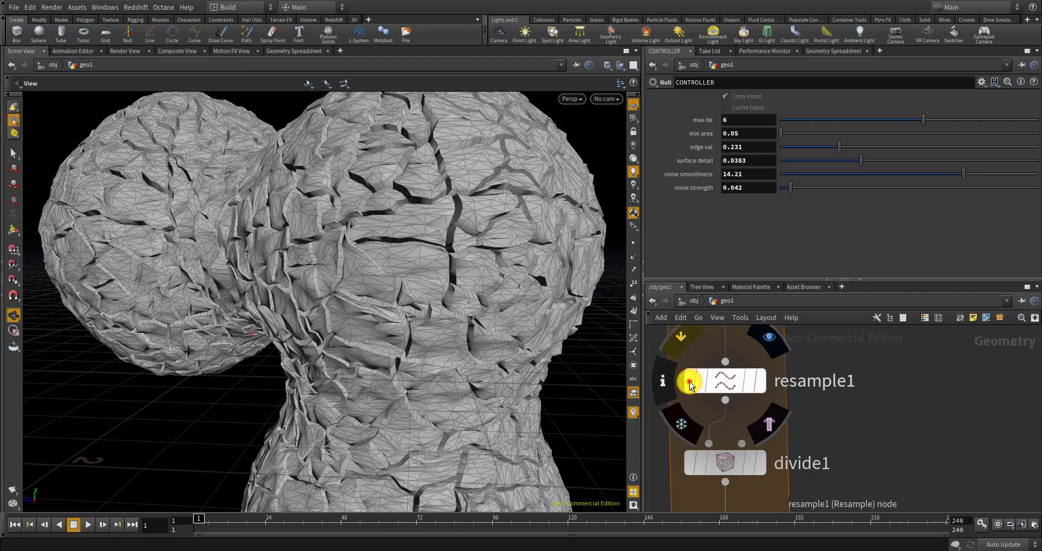
pyautogui.click(689, 384)
pyautogui.click(690, 385)
pyautogui.moveTo(500, 258)
pyautogui.mouseDown()
pyautogui.moveTo(417, 240)
pyautogui.moveTo(482, 255)
pyautogui.mouseUp()
pyautogui.moveTo(514, 298); pyautogui.dragTo(493, 291, button='right')
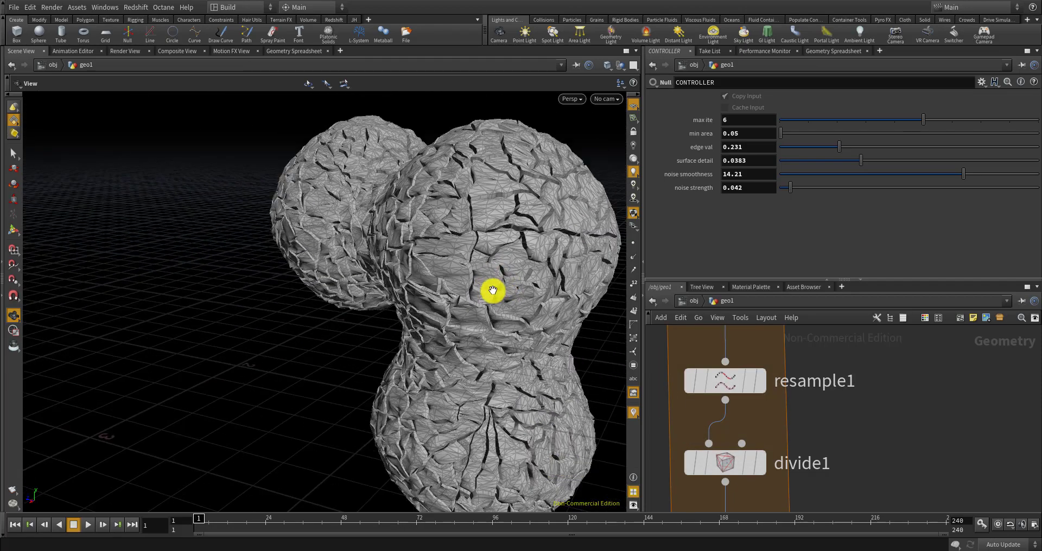
pyautogui.moveTo(493, 291); pyautogui.dragTo(543, 293)
pyautogui.scroll(-8, 728, 375)
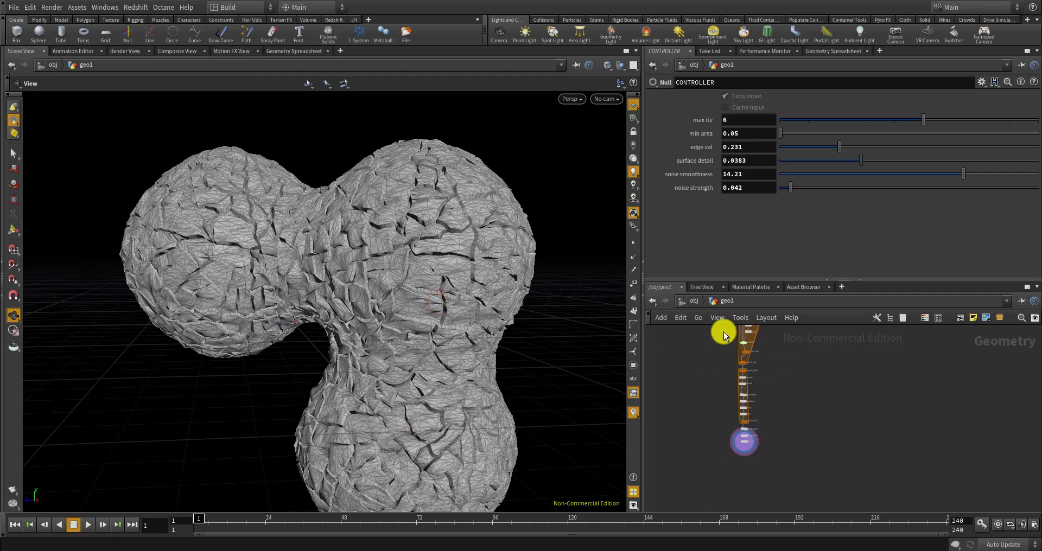
pyautogui.moveTo(723, 333); pyautogui.dragTo(701, 371, button='middle')
pyautogui.scroll(6, 705, 373)
pyautogui.scroll(-8, 731, 385)
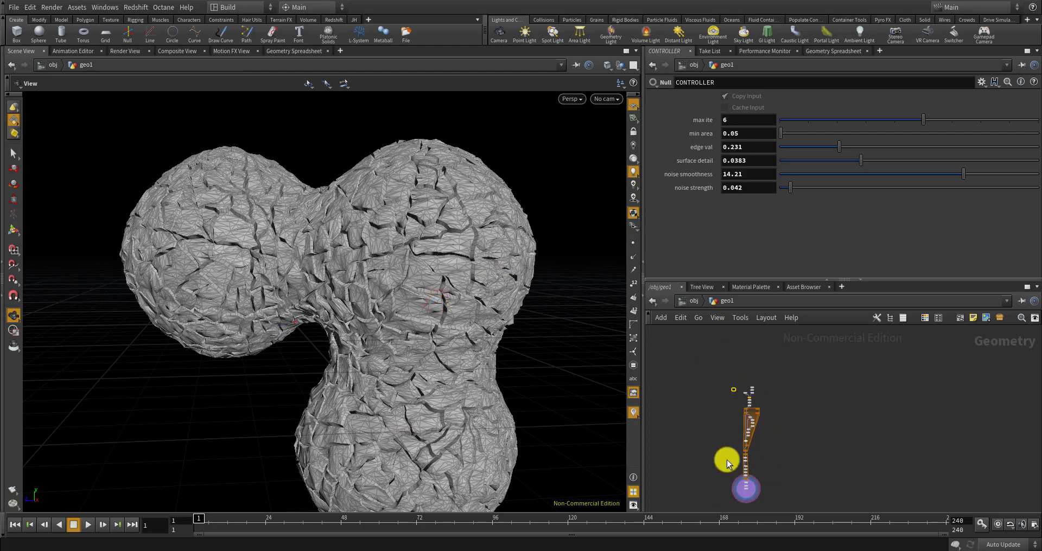
pyautogui.scroll(8, 747, 491)
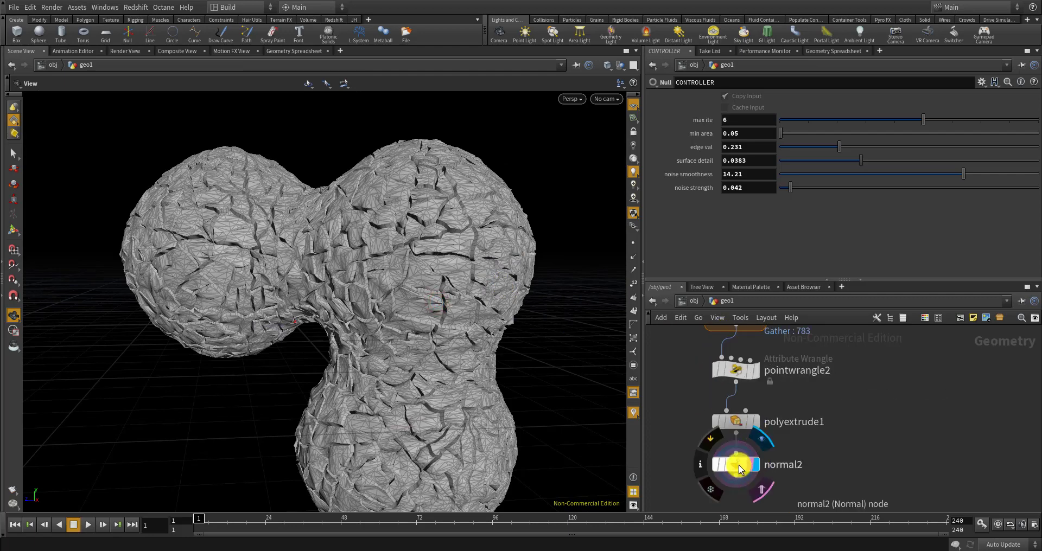
# Preview polyextrude1's output, then return the display and render flags to normal2
pyautogui.click(743, 464)
pyautogui.scroll(5, 743, 461)
pyautogui.click(766, 382)
pyautogui.click(754, 377)
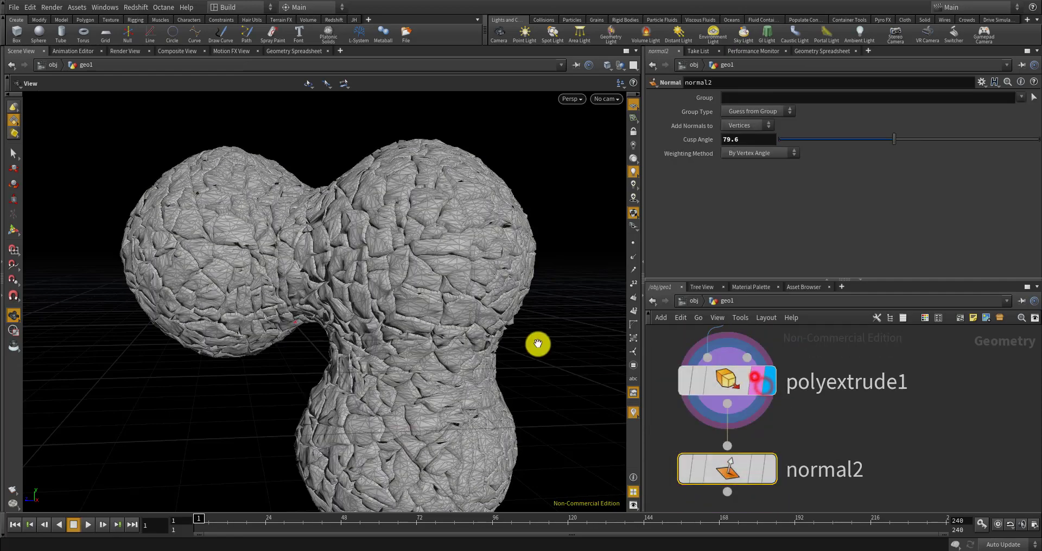
pyautogui.scroll(3, 491, 324)
pyautogui.scroll(5, 472, 271)
pyautogui.click(766, 470)
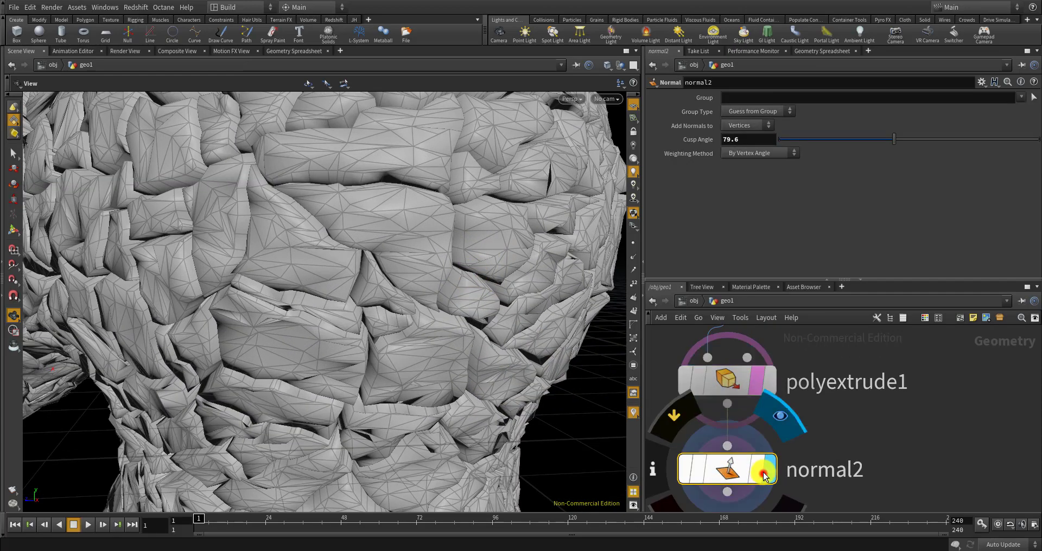
pyautogui.click(754, 466)
pyautogui.moveTo(461, 338); pyautogui.dragTo(469, 356)
pyautogui.scroll(-5, 437, 264)
pyautogui.scroll(-5, 743, 382)
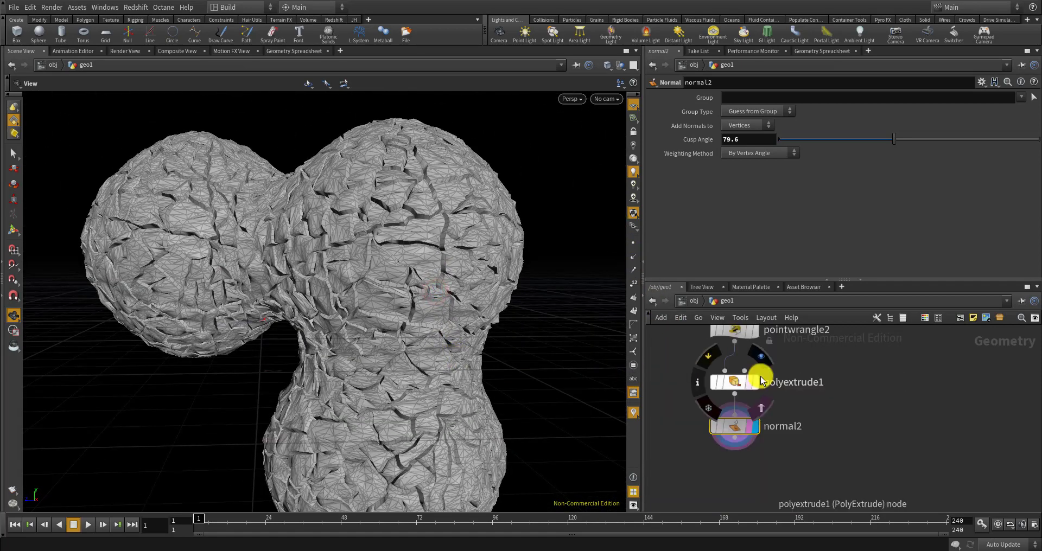
pyautogui.scroll(4, 747, 444)
# Add a color1 node fed by normal2, with Color Type set to Ramp from Attribute
pyautogui.moveTo(727, 442); pyautogui.dragTo(724, 447, button='right')
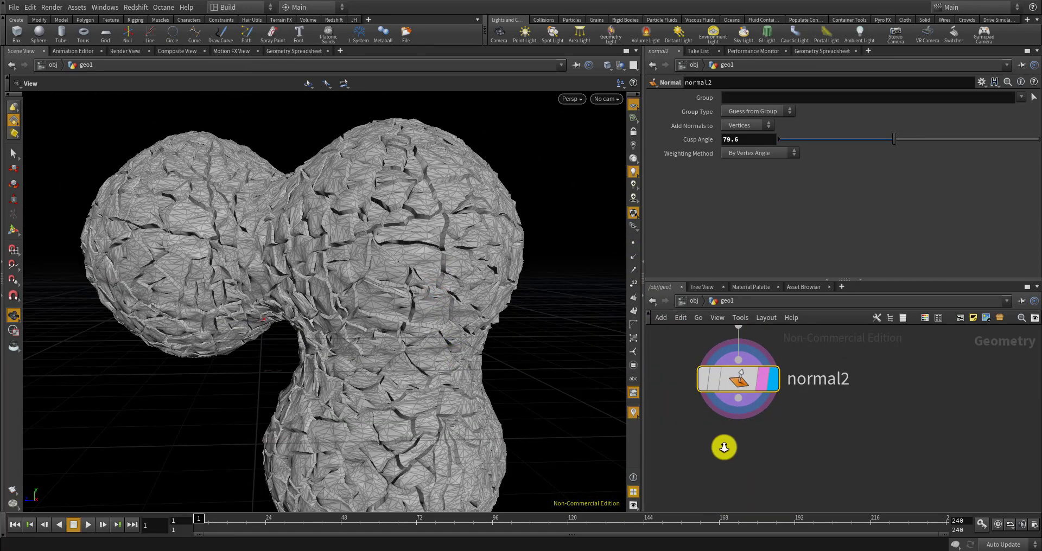
pyautogui.press('Tab')
pyautogui.write('color')
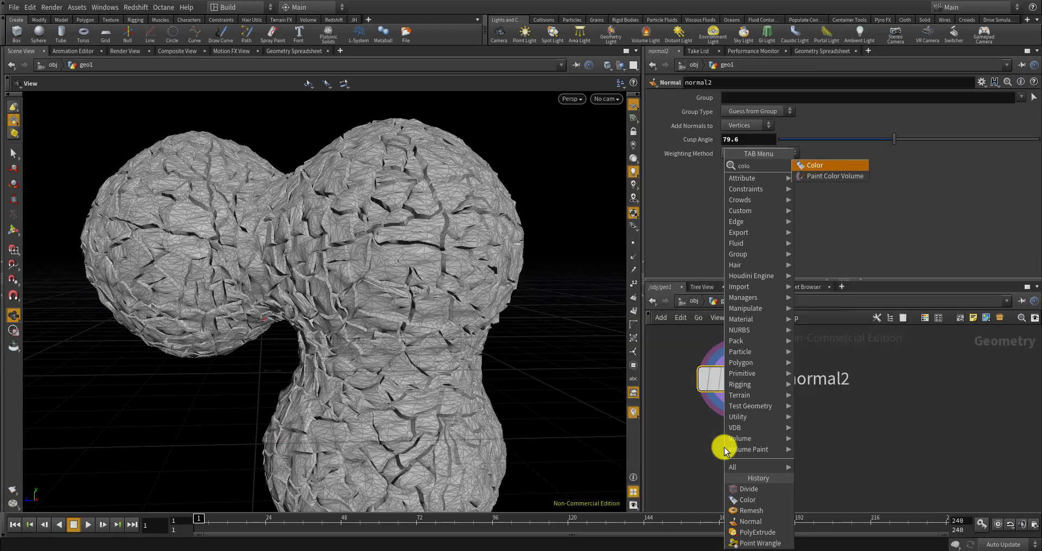
pyautogui.press('Return')
pyautogui.click(724, 448)
pyautogui.scroll(2, 739, 461)
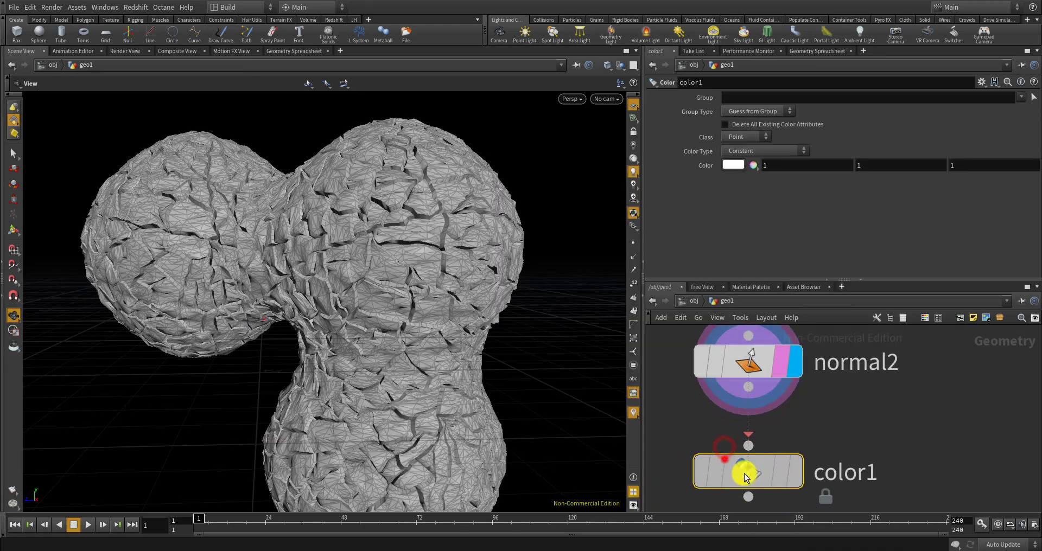
pyautogui.click(755, 443)
pyautogui.click(750, 152)
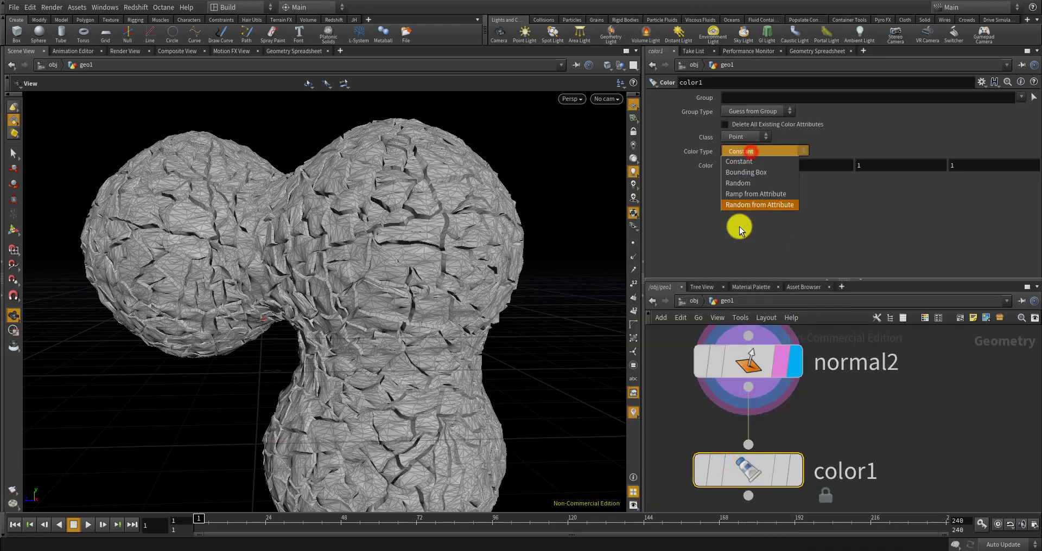
pyautogui.click(741, 194)
pyautogui.click(771, 165)
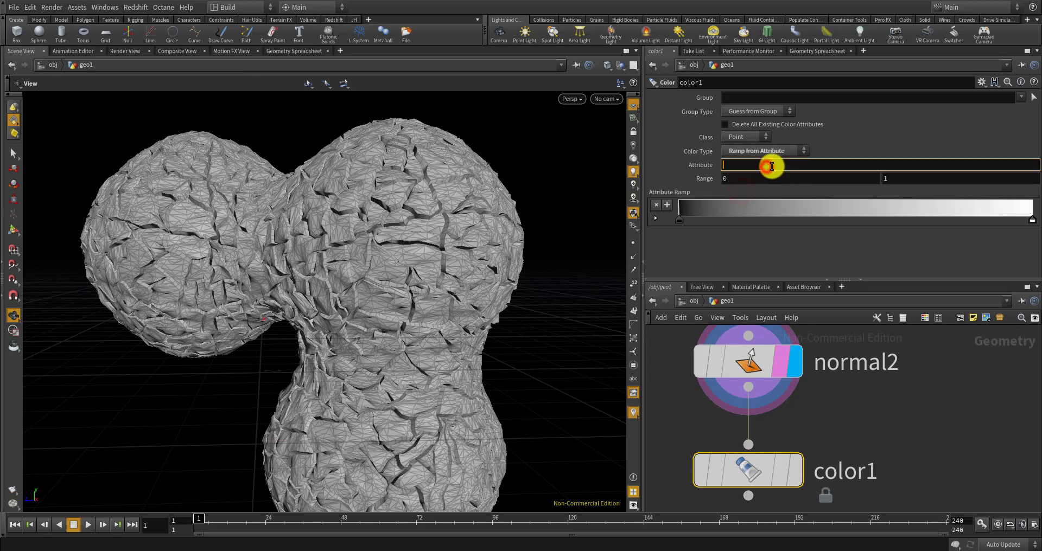
# Ramp color1 by the col attribute, colour the ramp start orange, and display color1
pyautogui.write('col')
pyautogui.press('Return')
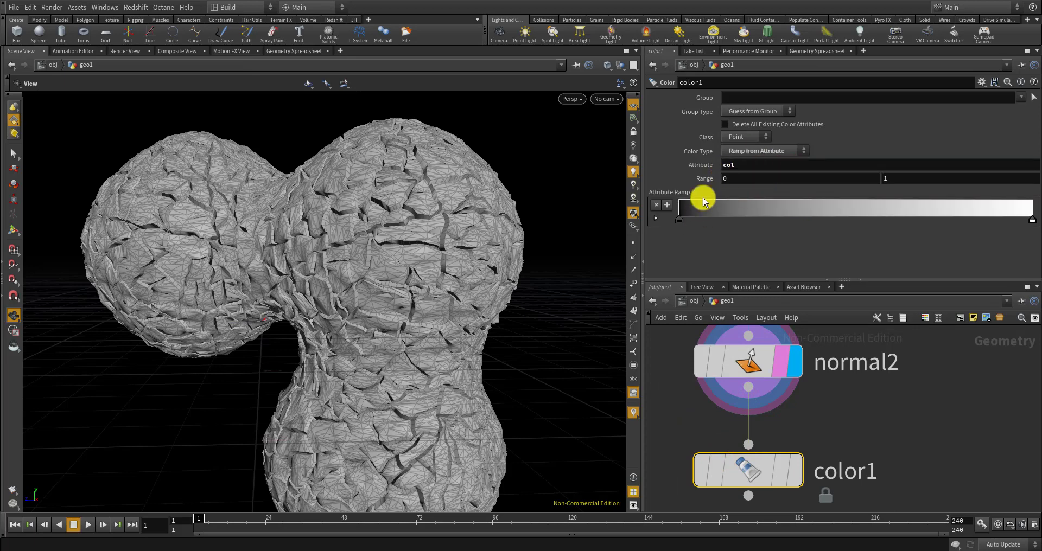
pyautogui.doubleClick(680, 221)
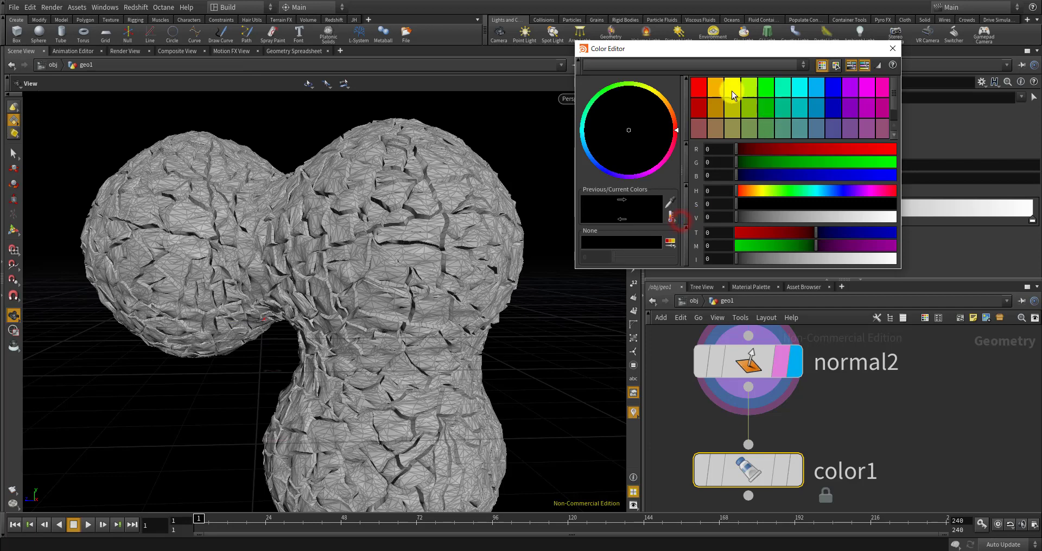
pyautogui.click(712, 86)
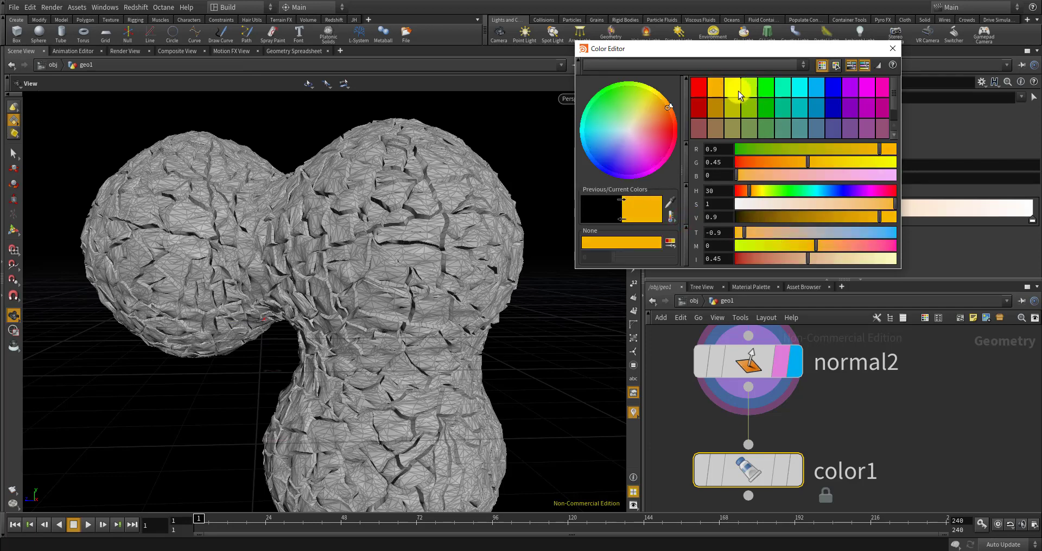
pyautogui.click(732, 86)
pyautogui.click(892, 48)
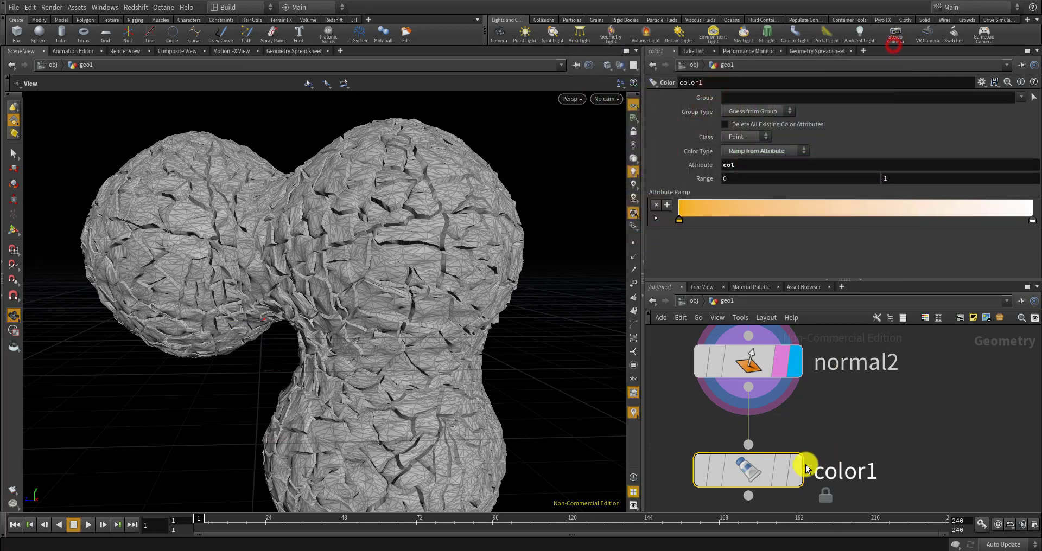
pyautogui.click(795, 470)
pyautogui.moveTo(477, 309); pyautogui.dragTo(464, 359)
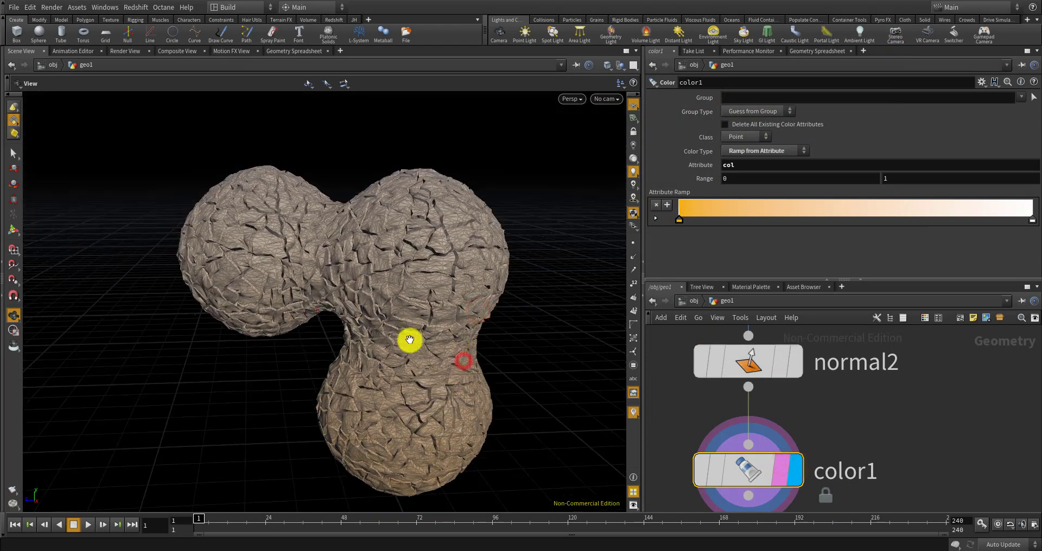
# Set the ramp's end key to yellow (0.9, 0.7, 0)
pyautogui.click(1033, 220)
pyautogui.click(731, 89)
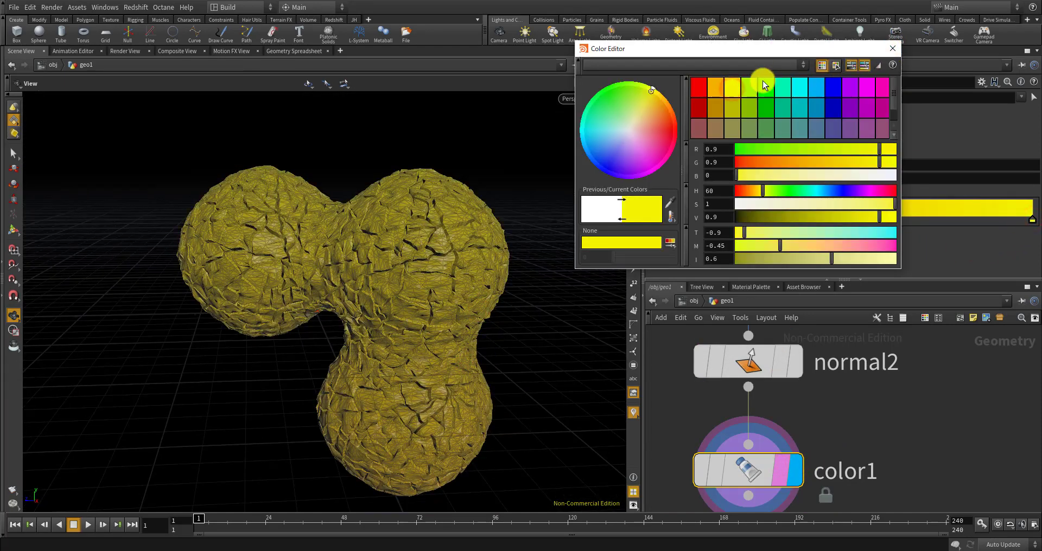
pyautogui.click(745, 83)
pyautogui.click(716, 90)
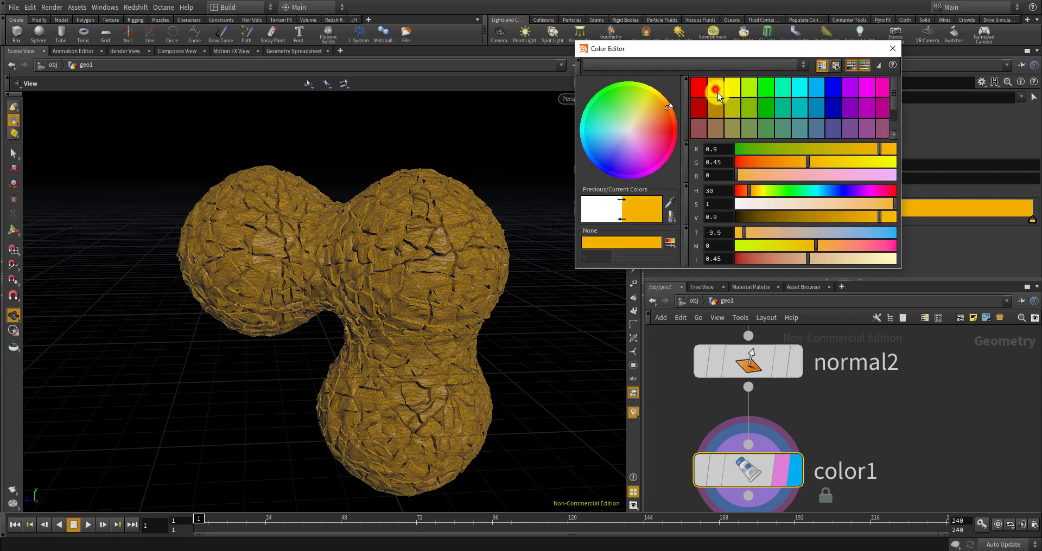
pyautogui.moveTo(791, 160); pyautogui.dragTo(845, 168)
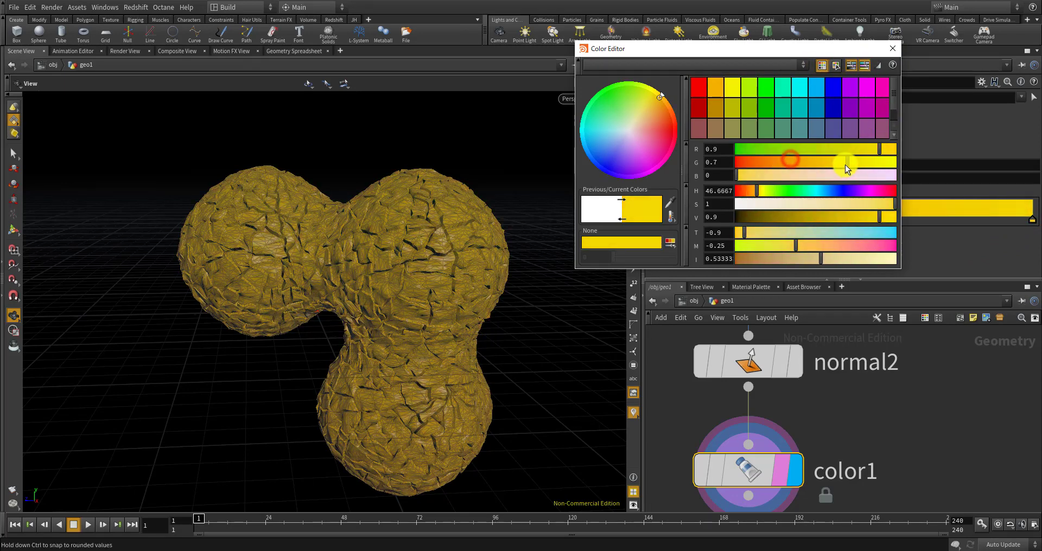
pyautogui.click(892, 48)
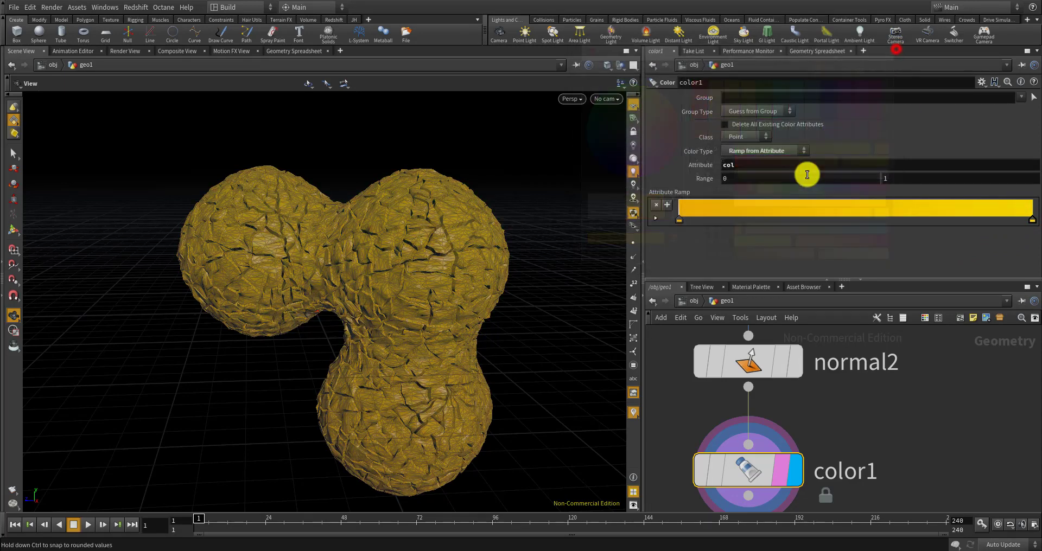
# Darken the ramp's start key to dark orange-brown (0.304, 0.152, 0)
pyautogui.doubleClick(681, 224)
pyautogui.moveTo(786, 219); pyautogui.dragTo(784, 220)
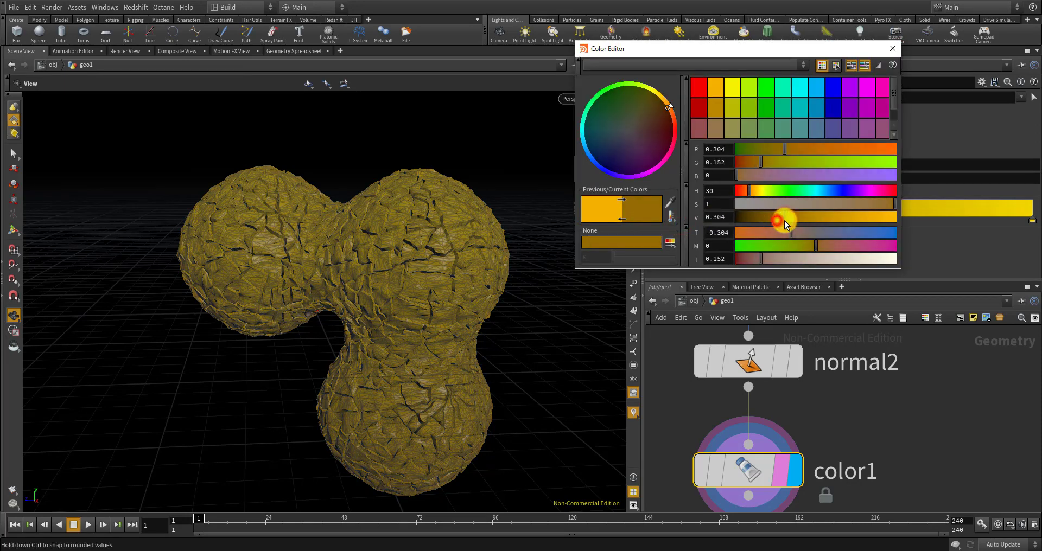
pyautogui.click(892, 49)
pyautogui.click(570, 101)
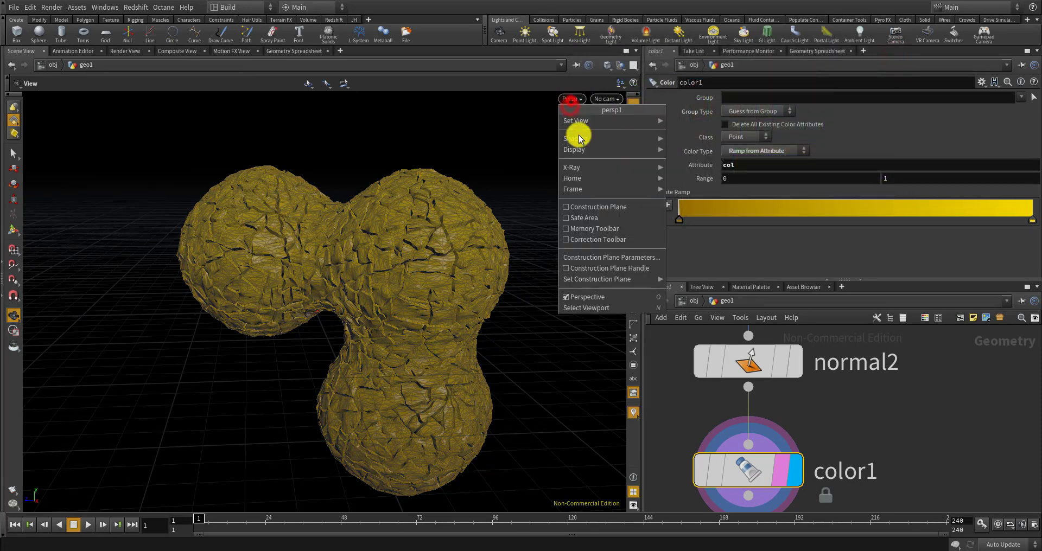
# Switch the viewport to smooth shading without wireframe
pyautogui.moveTo(575, 149)
pyautogui.click(707, 232)
pyautogui.moveTo(597, 245)
pyautogui.mouseDown()
pyautogui.moveTo(451, 275)
pyautogui.moveTo(454, 295)
pyautogui.moveTo(472, 290)
pyautogui.mouseUp()
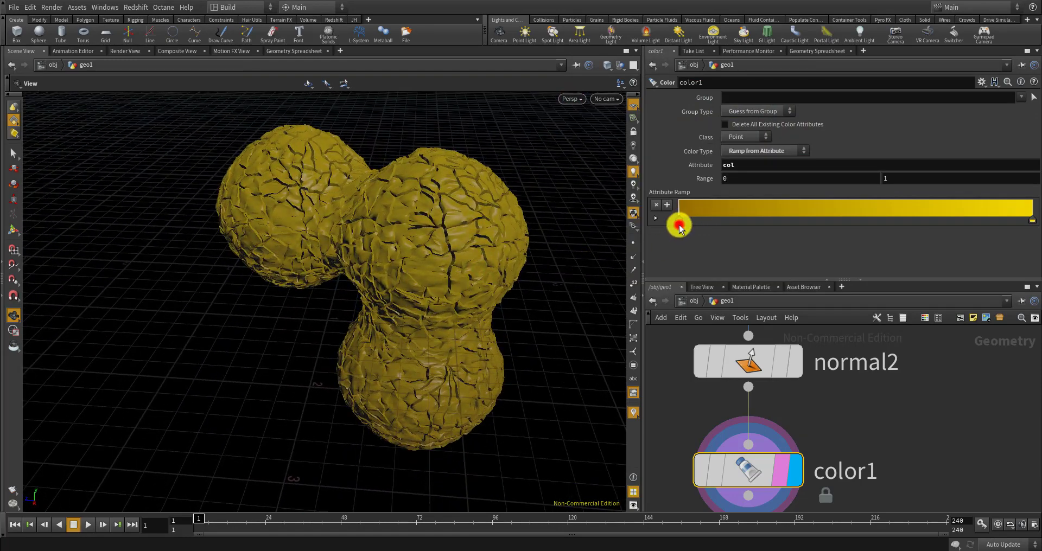
# Make the ramp's start key a dark red-orange at about half brightness
pyautogui.click(679, 225)
pyautogui.click(700, 86)
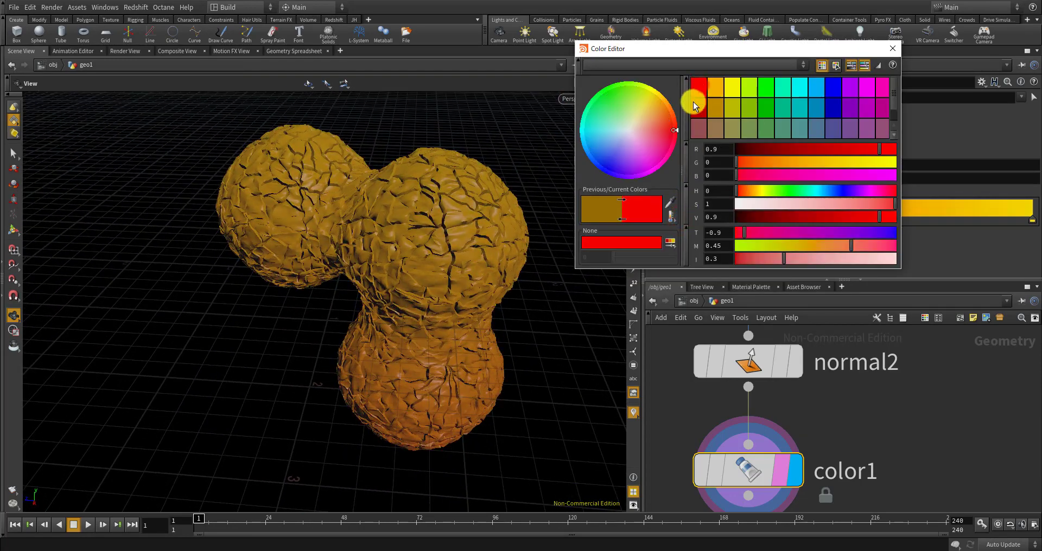
pyautogui.moveTo(767, 164)
pyautogui.mouseDown()
pyautogui.moveTo(827, 163)
pyautogui.moveTo(734, 162)
pyautogui.moveTo(762, 162)
pyautogui.mouseUp()
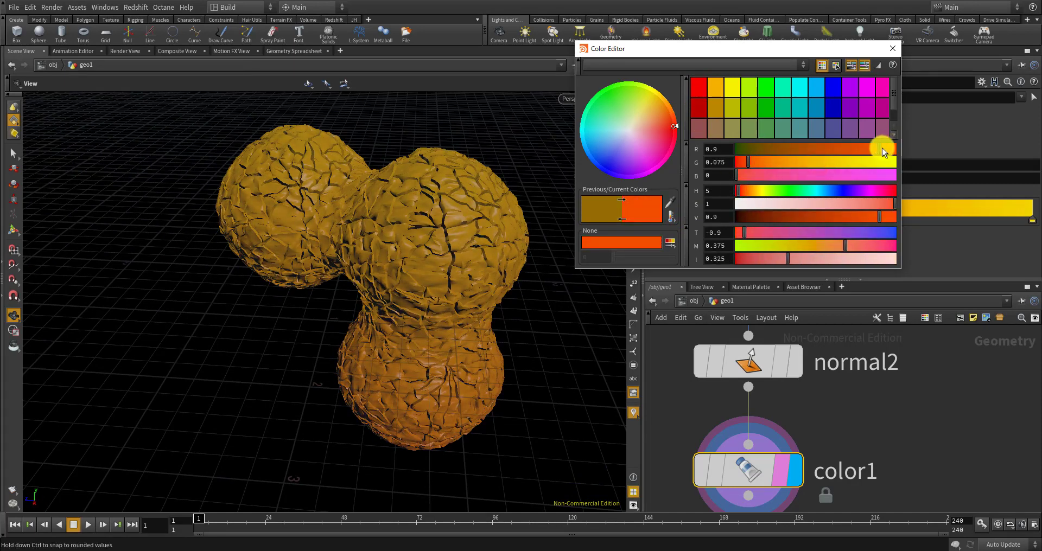
pyautogui.moveTo(881, 152); pyautogui.dragTo(875, 149)
pyautogui.moveTo(835, 216); pyautogui.dragTo(805, 220)
pyautogui.click(893, 52)
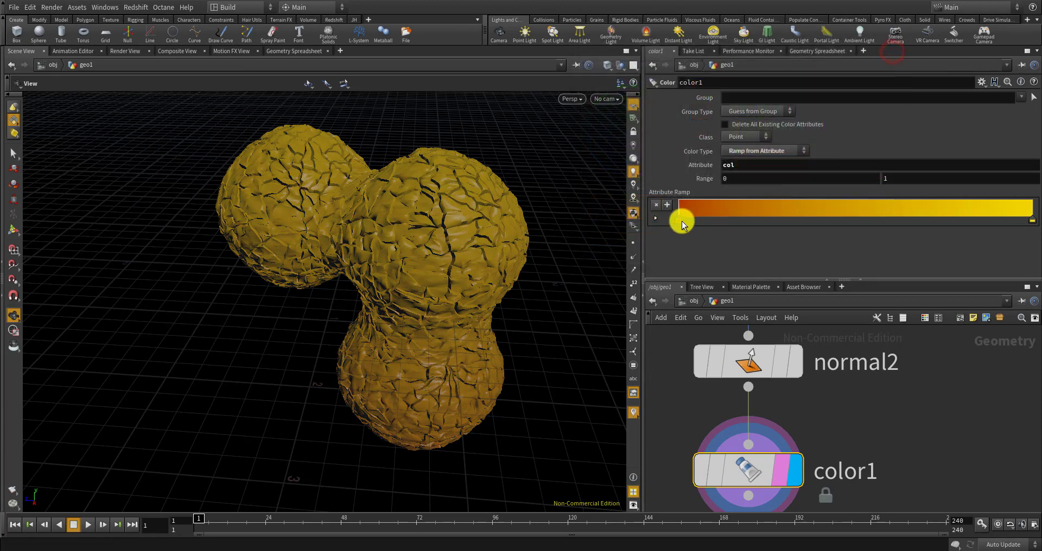
# Move the upper ramp key further right and start adjusting its colour
pyautogui.moveTo(474, 326); pyautogui.dragTo(518, 195)
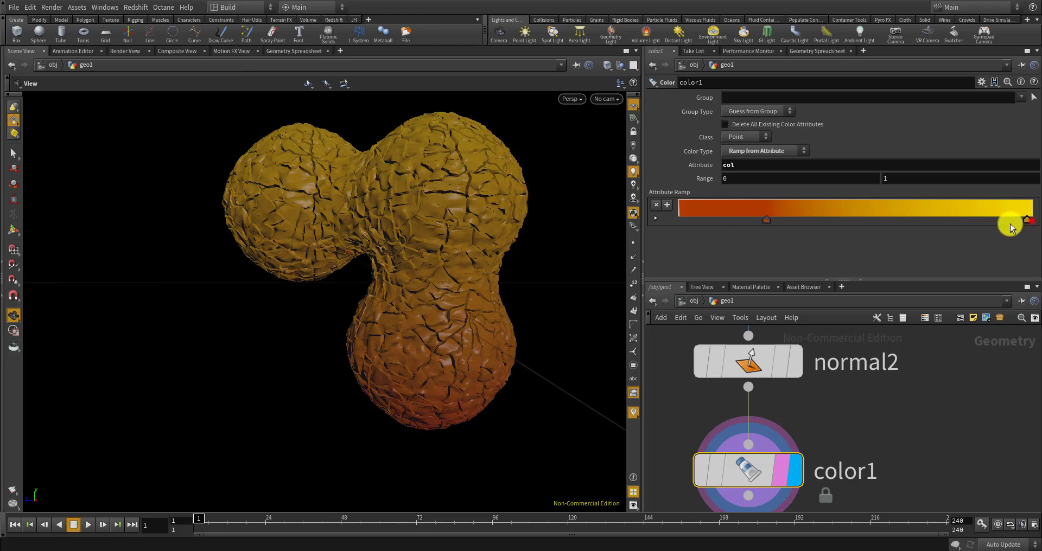
pyautogui.moveTo(960, 221); pyautogui.dragTo(985, 221)
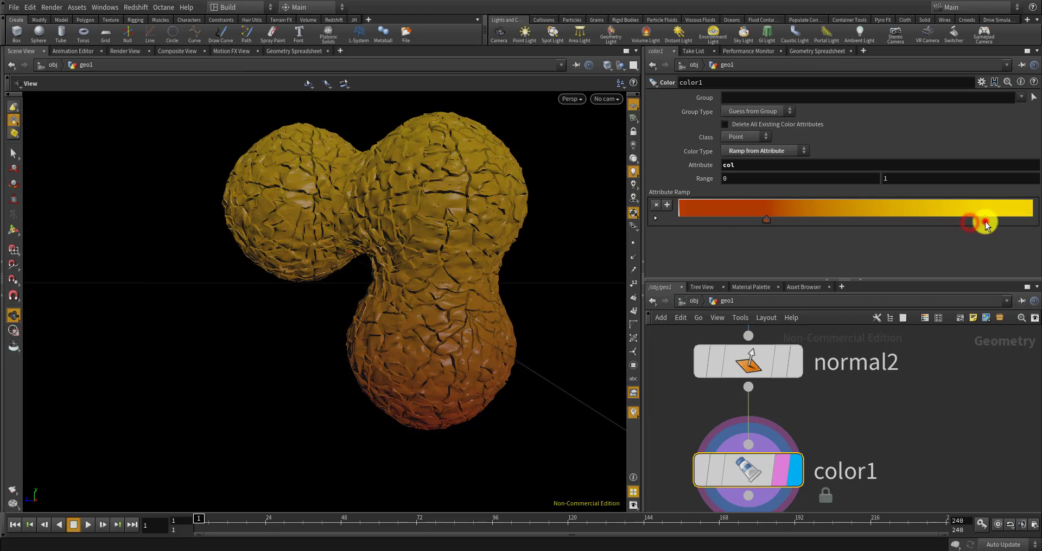
pyautogui.doubleClick(985, 221)
pyautogui.moveTo(815, 175); pyautogui.dragTo(770, 176)
# Turn the ramp's upper key olive green so the mesh grades from red to green
pyautogui.click(714, 87)
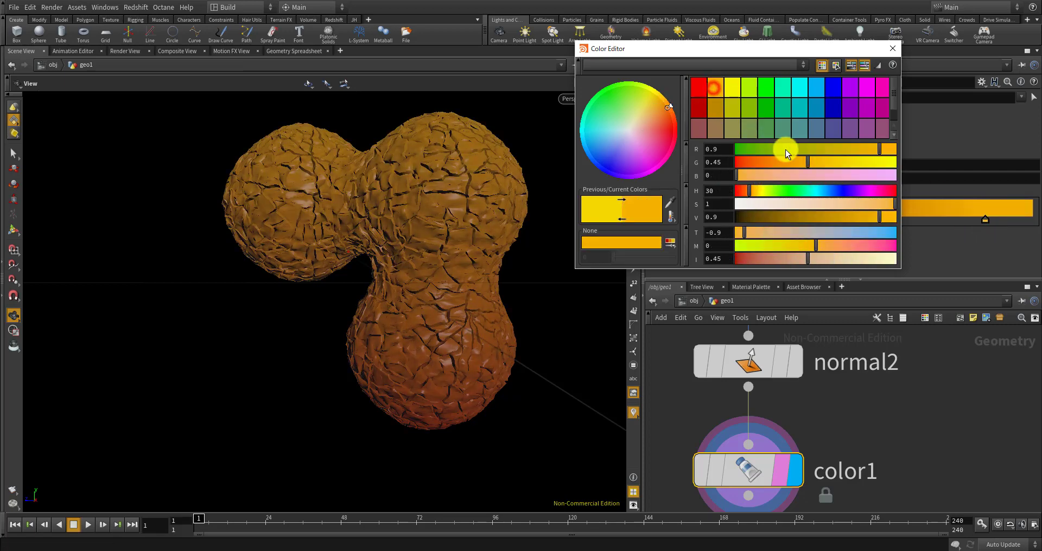
pyautogui.moveTo(882, 203)
pyautogui.mouseDown()
pyautogui.moveTo(840, 214)
pyautogui.moveTo(871, 214)
pyautogui.moveTo(867, 193)
pyautogui.mouseUp()
pyautogui.moveTo(874, 151); pyautogui.dragTo(768, 160)
pyautogui.click(892, 48)
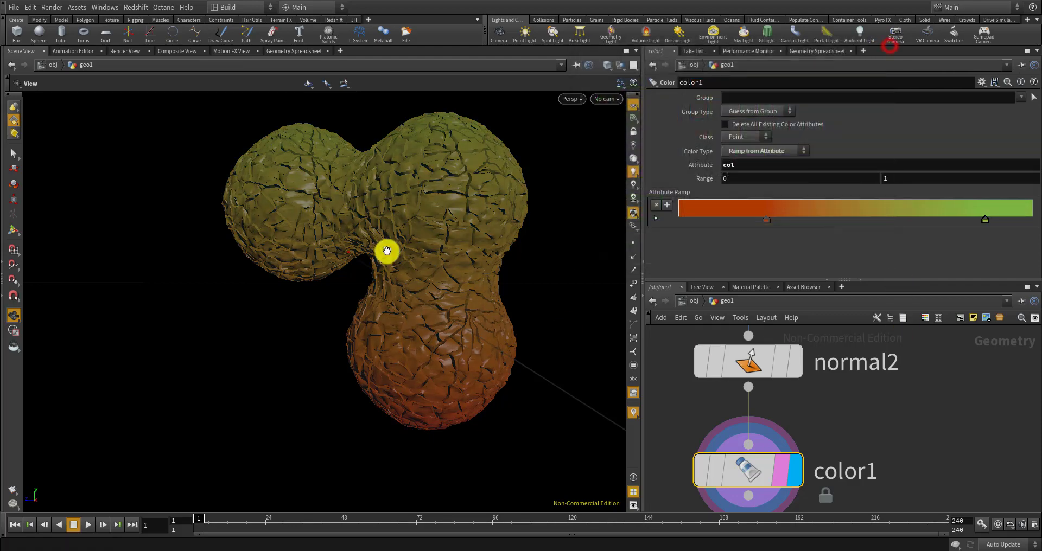
pyautogui.moveTo(383, 249); pyautogui.dragTo(431, 284)
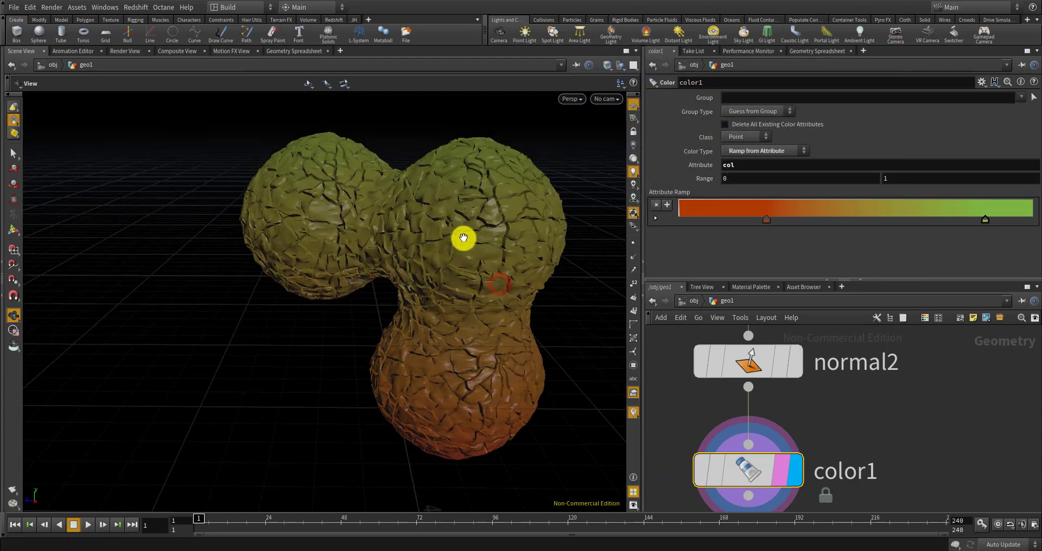
pyautogui.moveTo(463, 238); pyautogui.dragTo(455, 307)
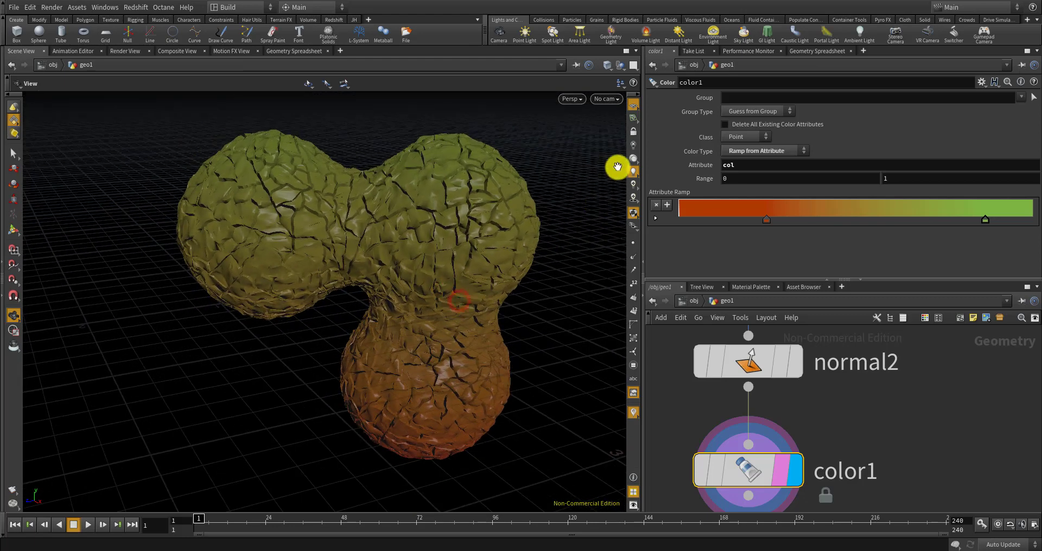
pyautogui.moveTo(535, 217); pyautogui.dragTo(458, 267)
# Select the CONTROLLER null to show its sliders
pyautogui.scroll(-6, 712, 349)
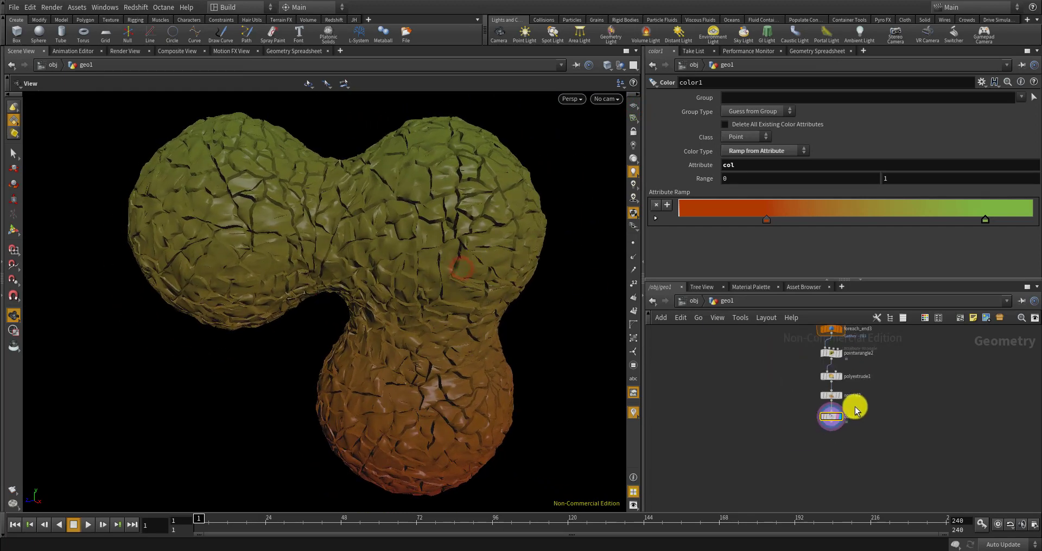
pyautogui.moveTo(789, 421); pyautogui.dragTo(765, 470, button='middle')
pyautogui.moveTo(755, 369); pyautogui.dragTo(738, 484, button='middle')
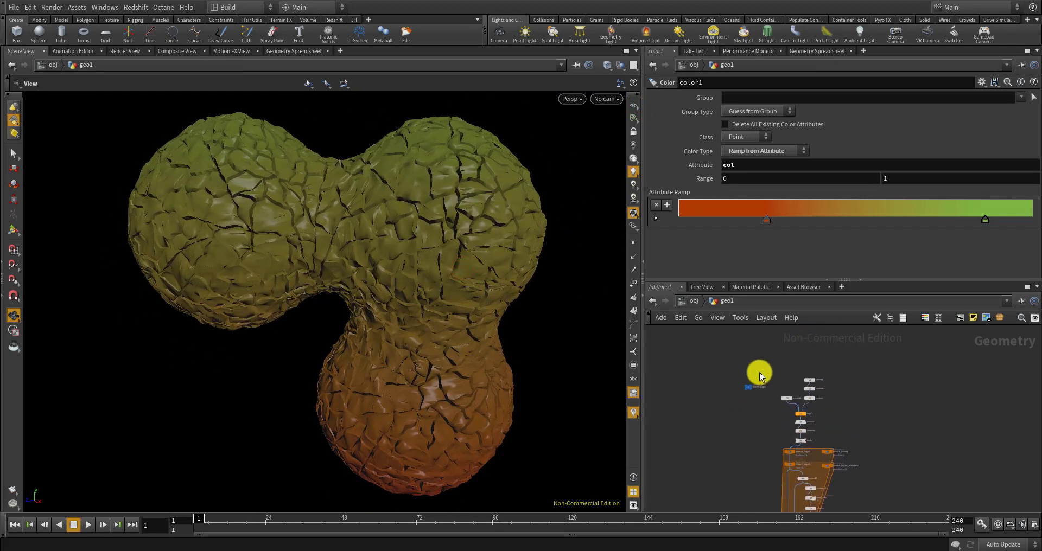
pyautogui.scroll(7, 757, 377)
pyautogui.scroll(2, 717, 402)
pyautogui.moveTo(401, 315); pyautogui.dragTo(499, 300)
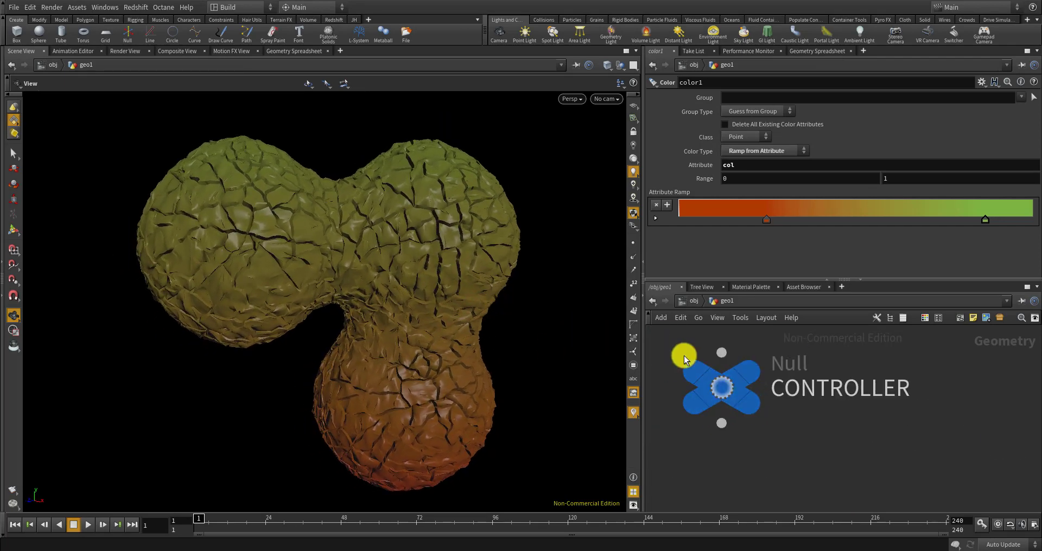
pyautogui.click(721, 390)
pyautogui.scroll(-12, 738, 367)
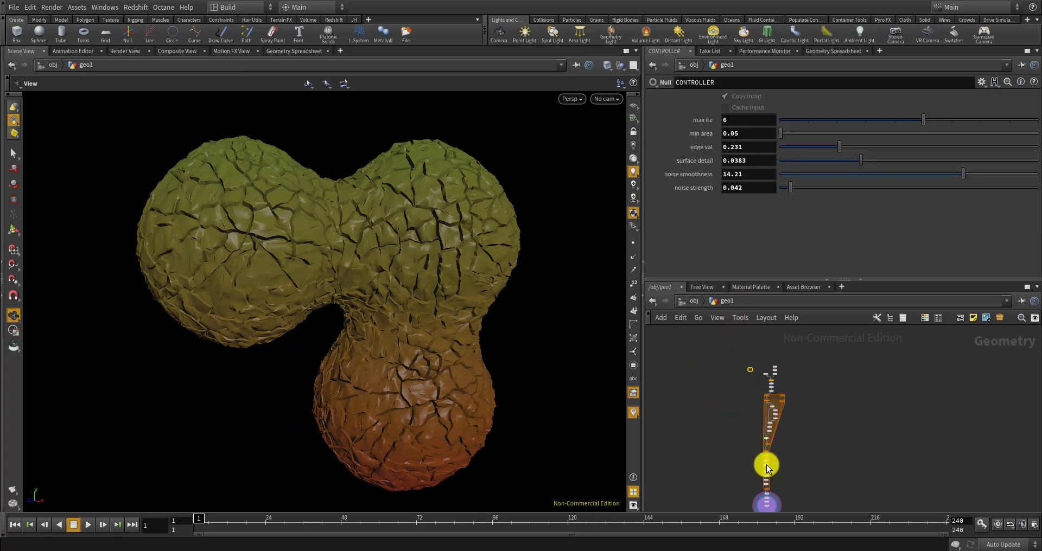
pyautogui.moveTo(770, 462); pyautogui.dragTo(788, 411, button='middle')
pyautogui.scroll(10, 774, 433)
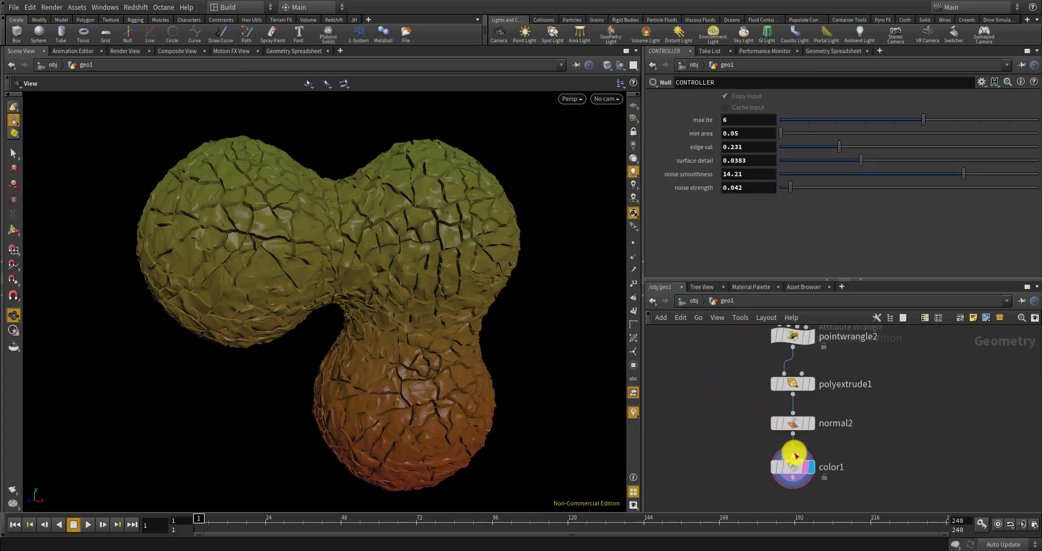
pyautogui.scroll(-5, 793, 456)
pyautogui.scroll(4, 790, 410)
pyautogui.click(788, 411)
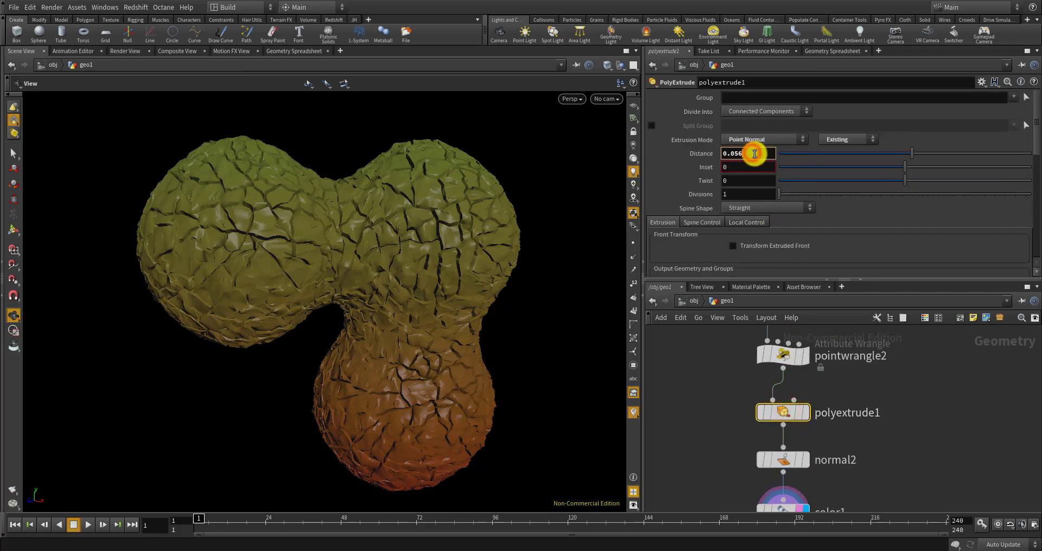
pyautogui.scroll(-10, 850, 445)
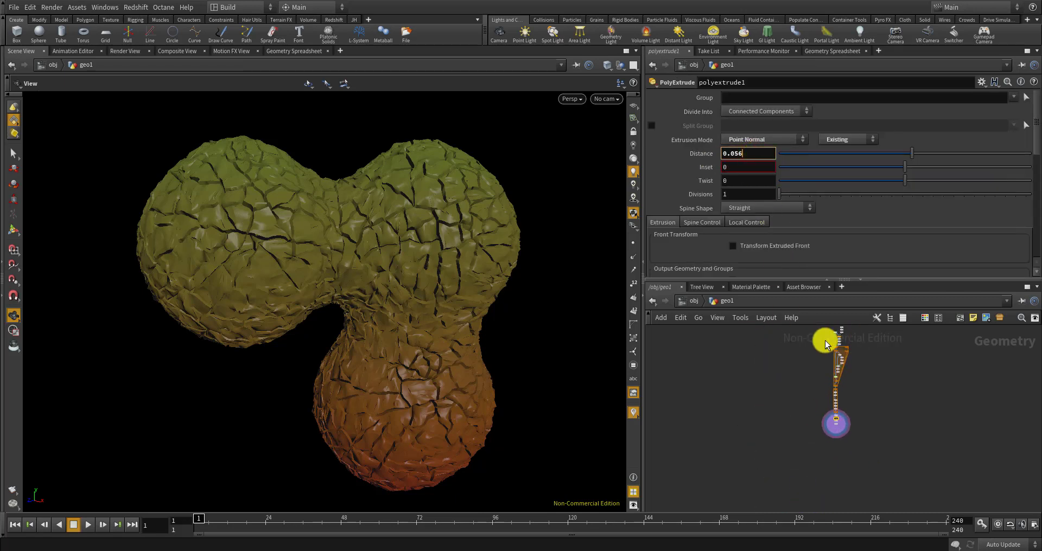
pyautogui.scroll(5, 809, 401)
pyautogui.click(776, 374)
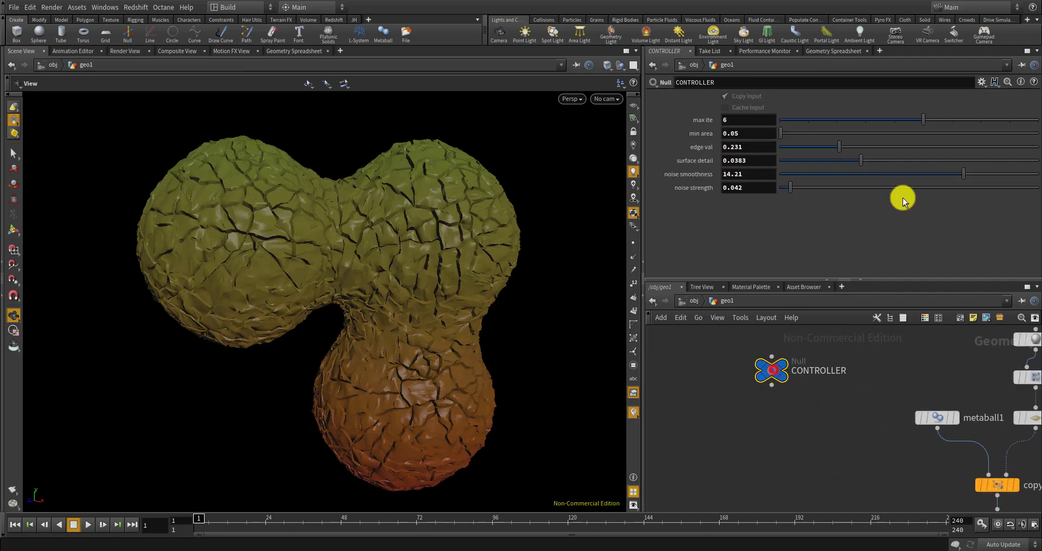
pyautogui.click(981, 83)
# In Edit Parameter Interface, add a float parameter 'depth' with a 0–1 range to CONTROLLER
pyautogui.click(980, 91)
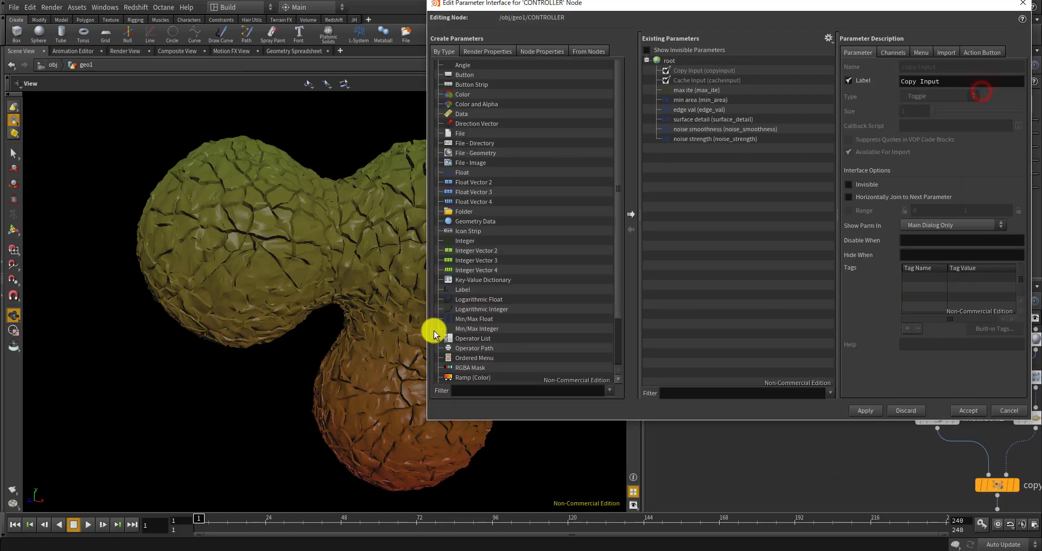
pyautogui.moveTo(717, 190); pyautogui.dragTo(718, 191)
pyautogui.doubleClick(933, 68)
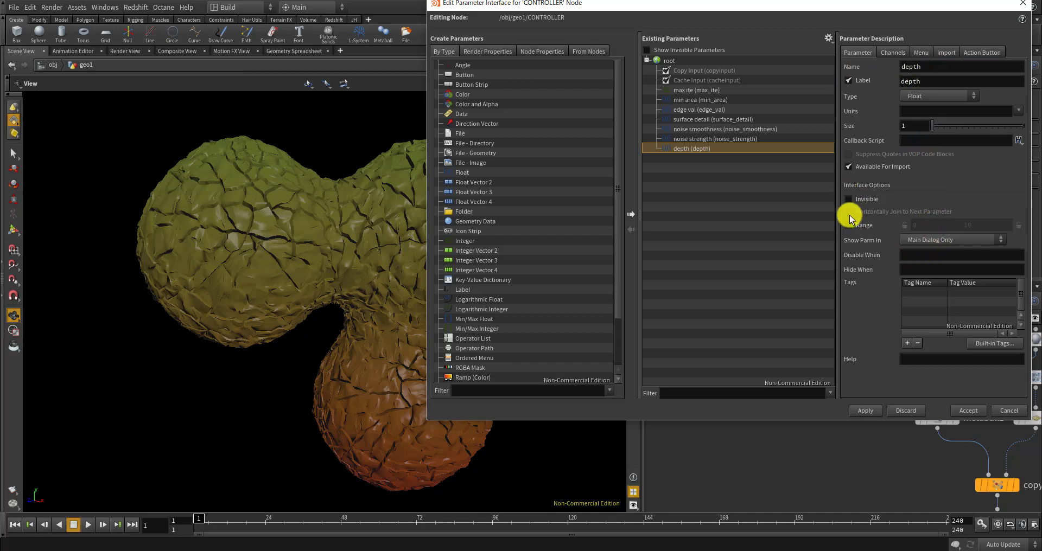
pyautogui.click(848, 226)
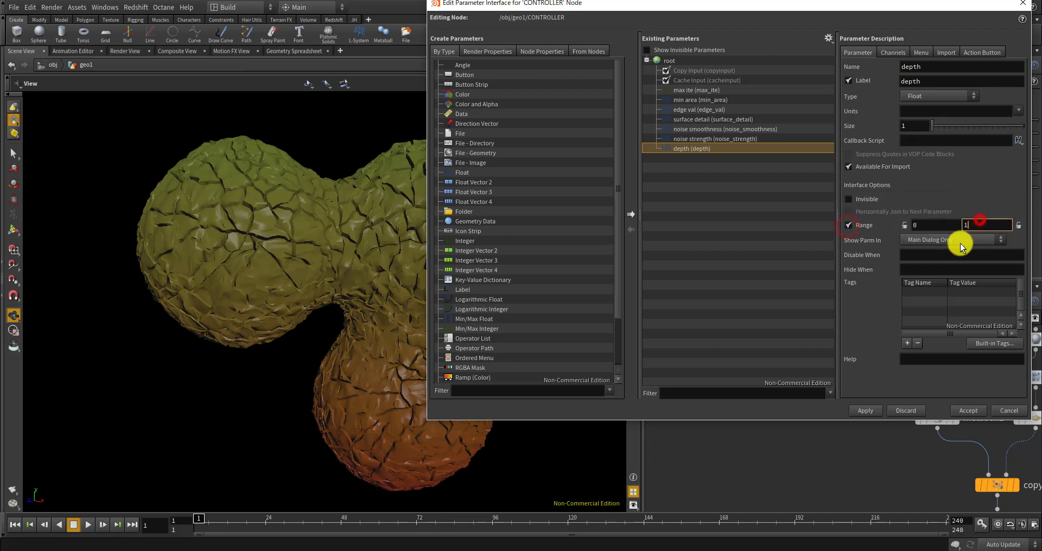
pyautogui.click(866, 411)
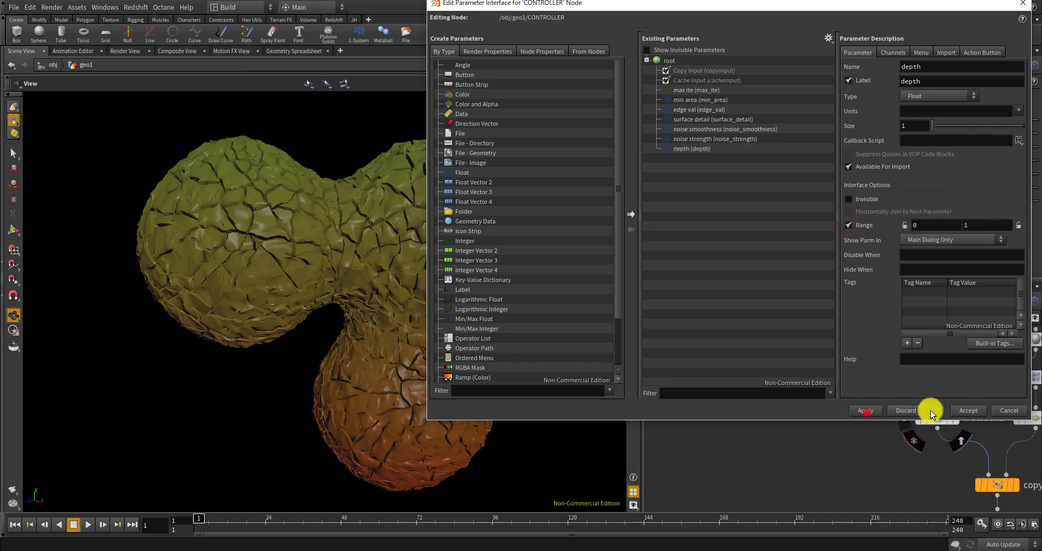
pyautogui.click(965, 406)
pyautogui.rightClick(731, 199)
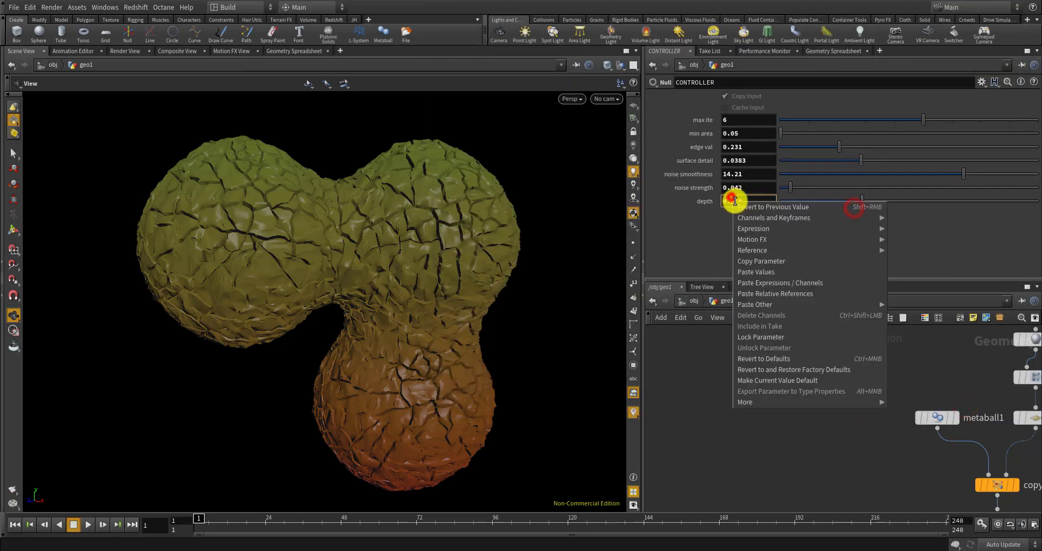
# Paste a relative reference to CONTROLLER's depth into polyextrude1's Distance, removing stray digits
pyautogui.click(762, 261)
pyautogui.scroll(-8, 797, 377)
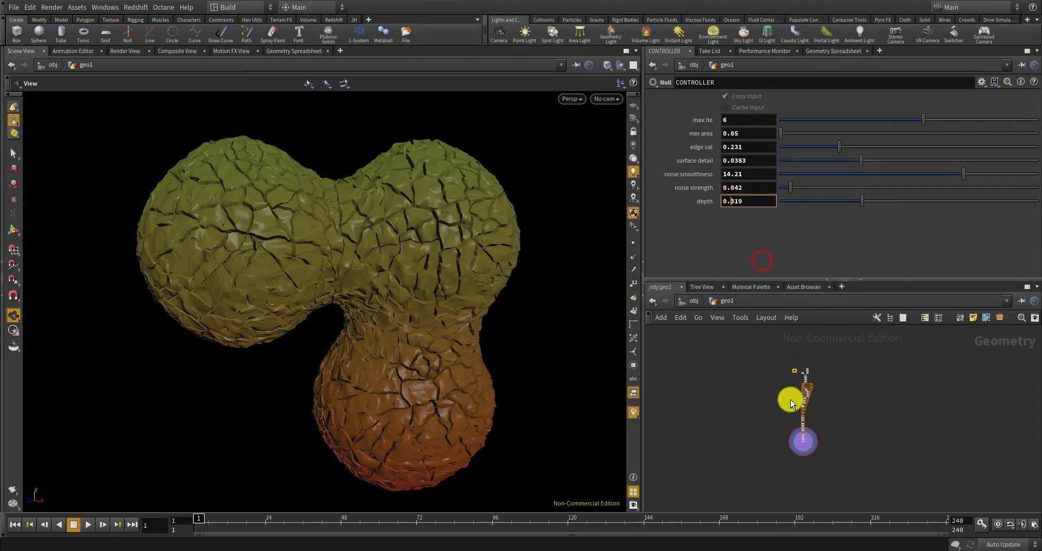
pyautogui.scroll(4, 807, 447)
pyautogui.moveTo(808, 442); pyautogui.dragTo(817, 370, button='middle')
pyautogui.scroll(5, 817, 371)
pyautogui.scroll(-4, 816, 364)
pyautogui.scroll(5, 815, 354)
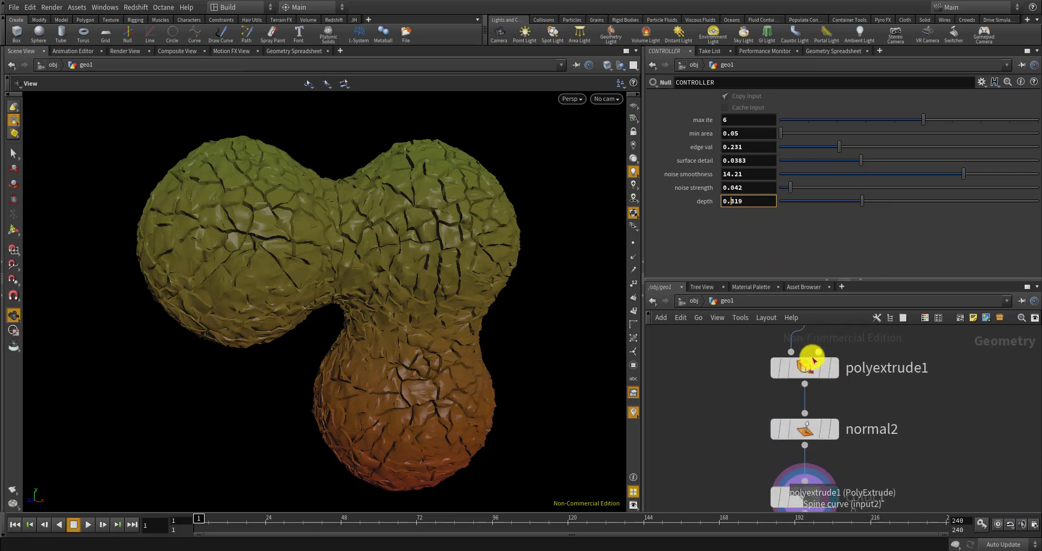
pyautogui.click(807, 369)
pyautogui.moveTo(747, 157); pyautogui.dragTo(694, 157)
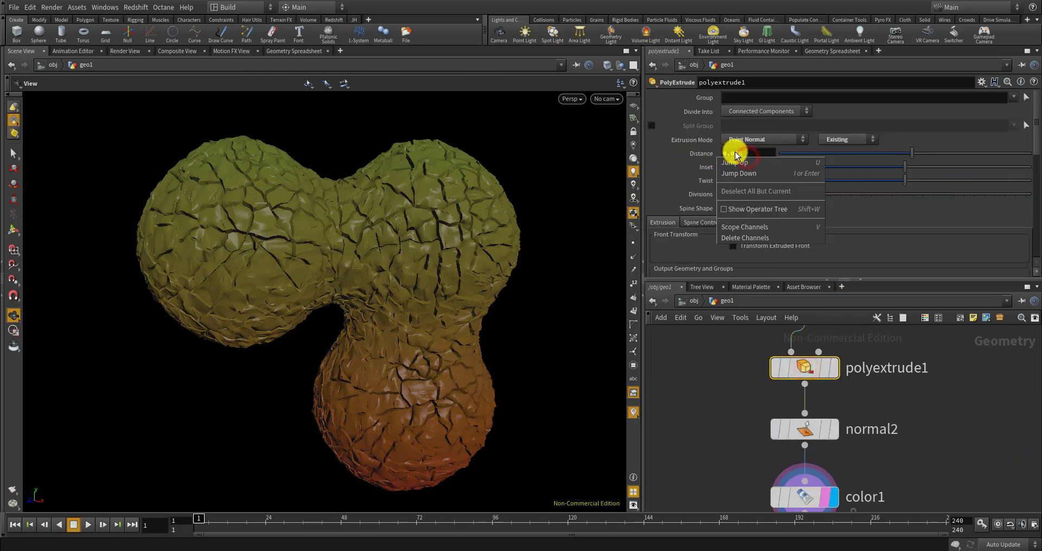
pyautogui.rightClick(739, 153)
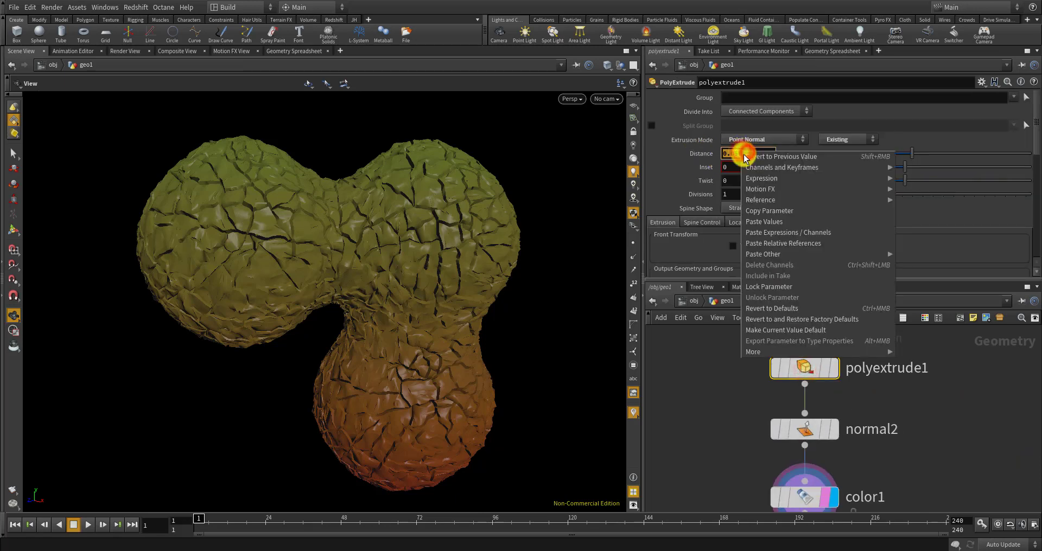
pyautogui.click(774, 243)
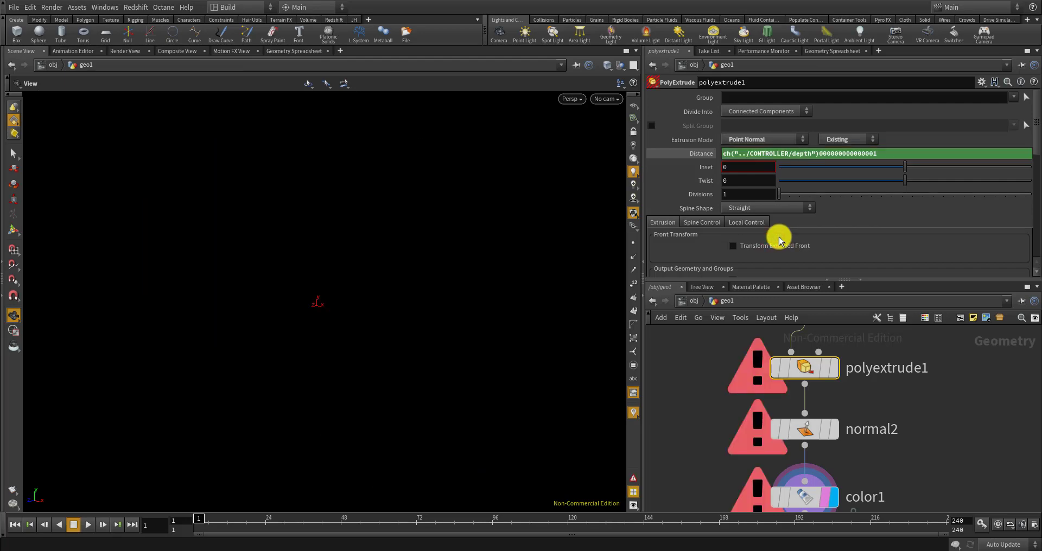
pyautogui.moveTo(818, 153); pyautogui.dragTo(974, 175)
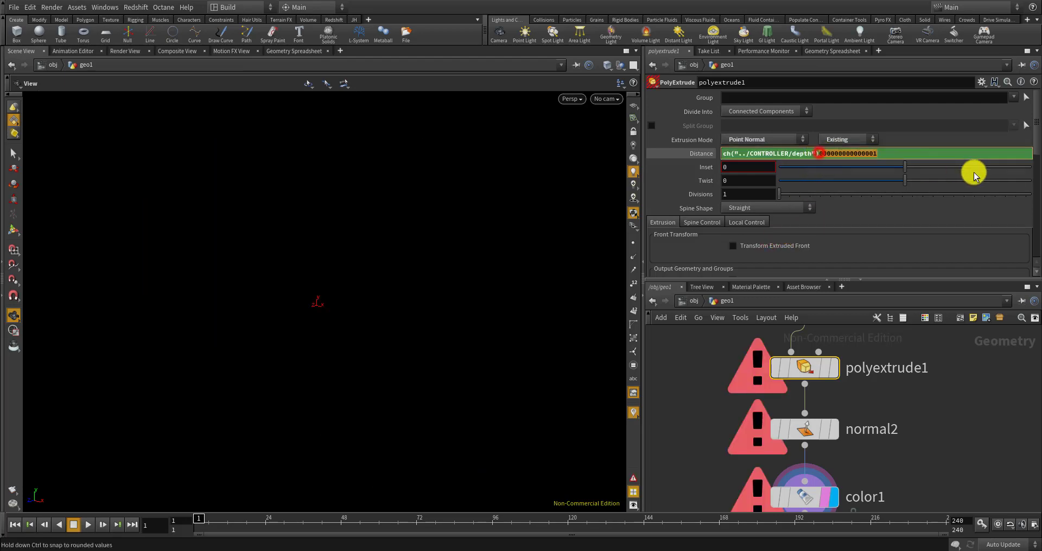
pyautogui.press('Return')
# Lower the CONTROLLER depth slider to 0.052 to keep the cracks shallow
pyautogui.moveTo(476, 291); pyautogui.dragTo(440, 268)
pyautogui.scroll(-8, 741, 446)
pyautogui.moveTo(721, 341); pyautogui.dragTo(715, 418, button='middle')
pyautogui.scroll(10, 761, 421)
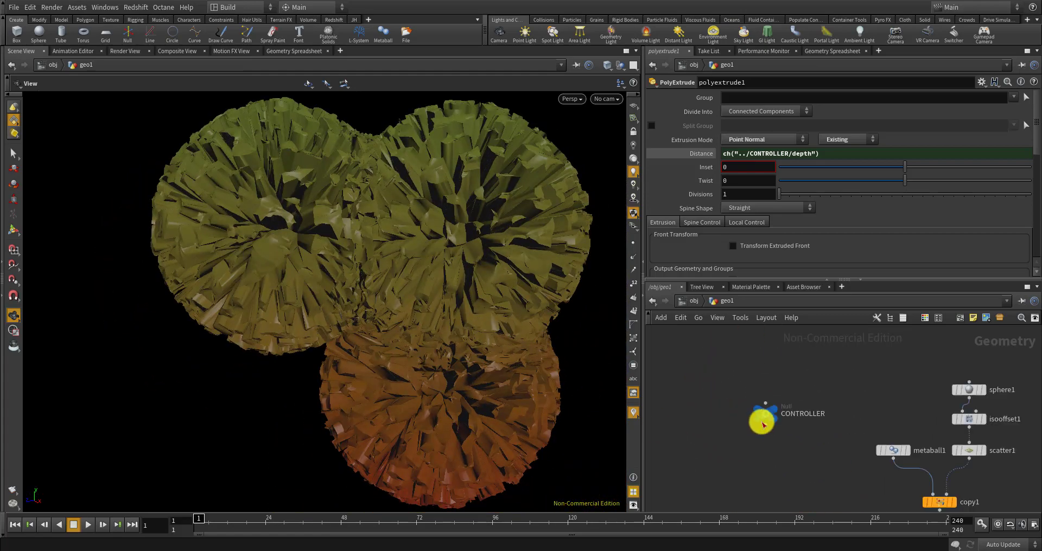
pyautogui.click(767, 412)
pyautogui.moveTo(851, 202); pyautogui.dragTo(794, 200)
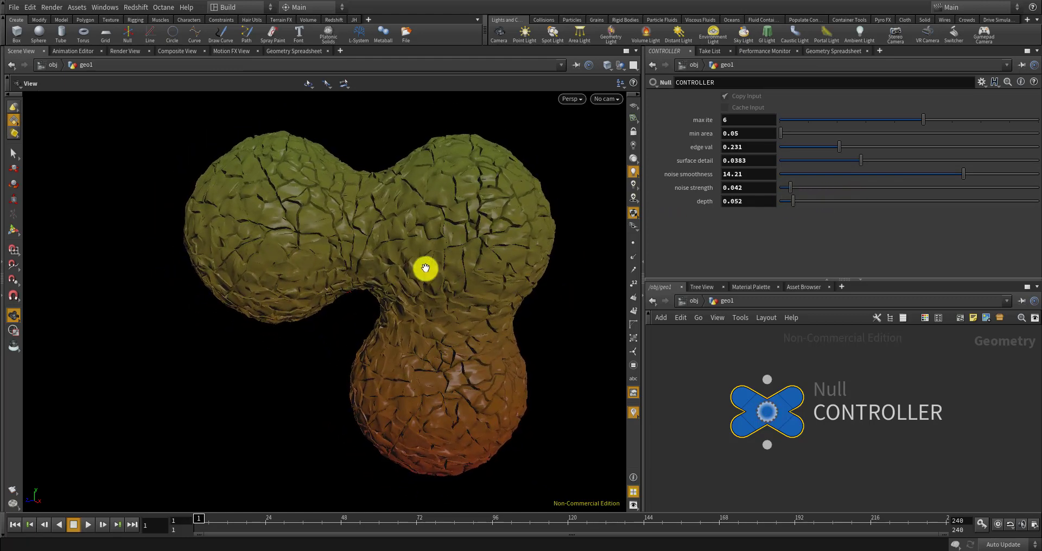
# Test max ite at 2 on the CONTROLLER, then restore it to 6
pyautogui.moveTo(415, 274); pyautogui.dragTo(477, 237)
pyautogui.scroll(5, 436, 259)
pyautogui.scroll(-3, 435, 258)
pyautogui.scroll(-3, 451, 261)
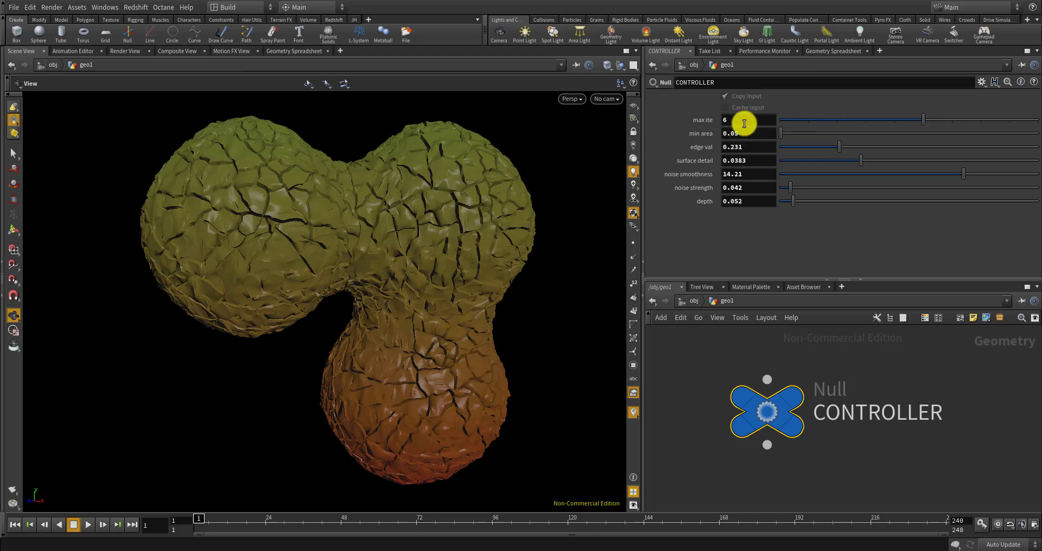
pyautogui.click(833, 119)
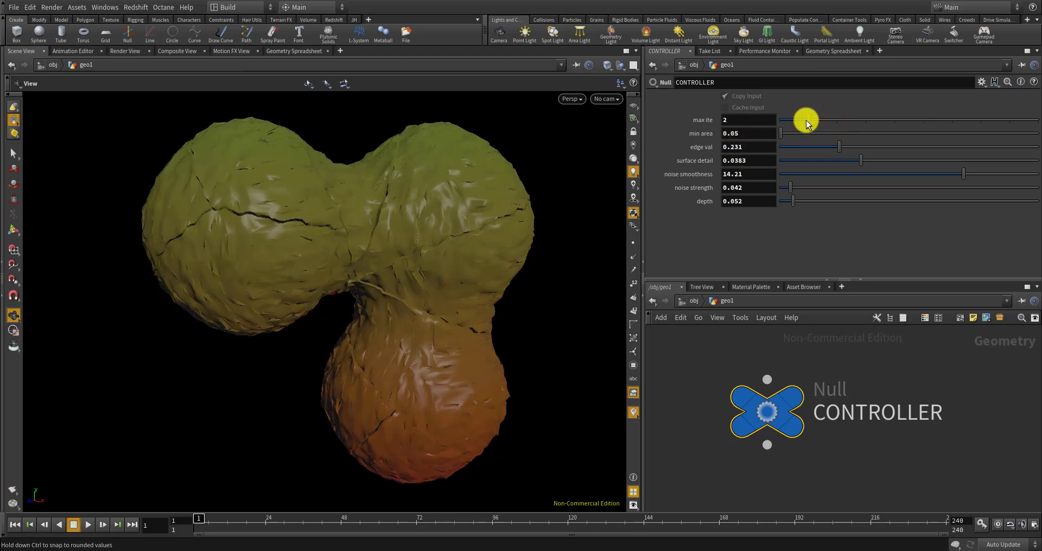
pyautogui.moveTo(867, 121); pyautogui.dragTo(911, 119)
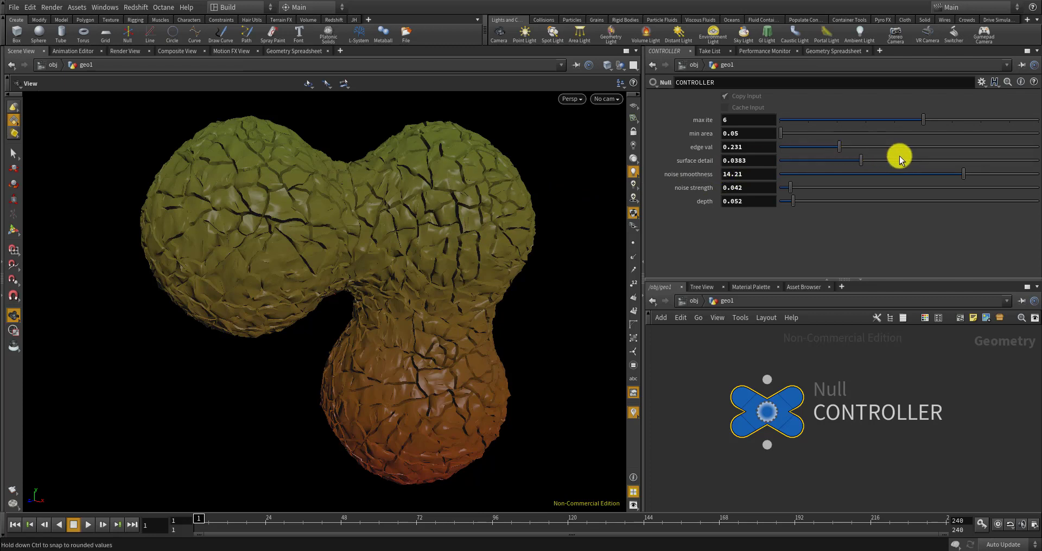
# Set surface detail to 0.073 and min area to 0.1
pyautogui.moveTo(928, 156); pyautogui.dragTo(1026, 158)
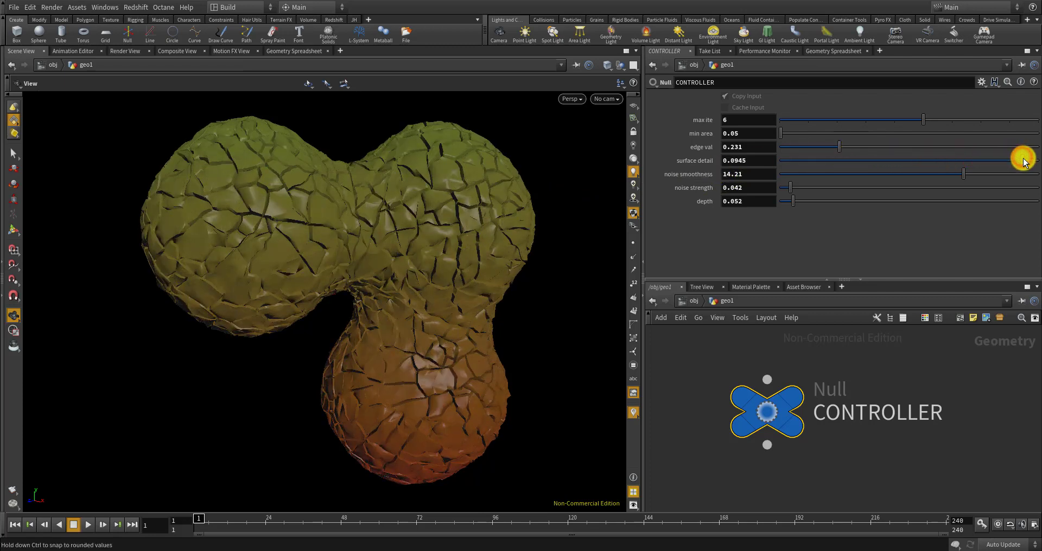
pyautogui.moveTo(458, 280)
pyautogui.mouseDown()
pyautogui.moveTo(438, 266)
pyautogui.moveTo(463, 244)
pyautogui.moveTo(456, 279)
pyautogui.mouseUp()
pyautogui.moveTo(455, 278); pyautogui.dragTo(477, 249, button='middle')
pyautogui.scroll(2, 470, 256)
pyautogui.scroll(-2, 470, 256)
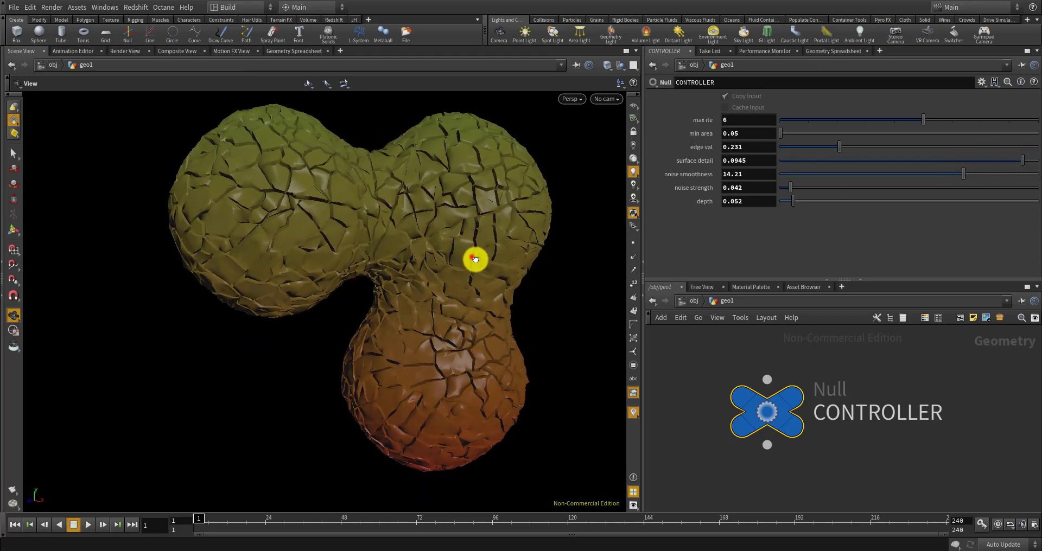
pyautogui.moveTo(472, 258); pyautogui.dragTo(498, 293)
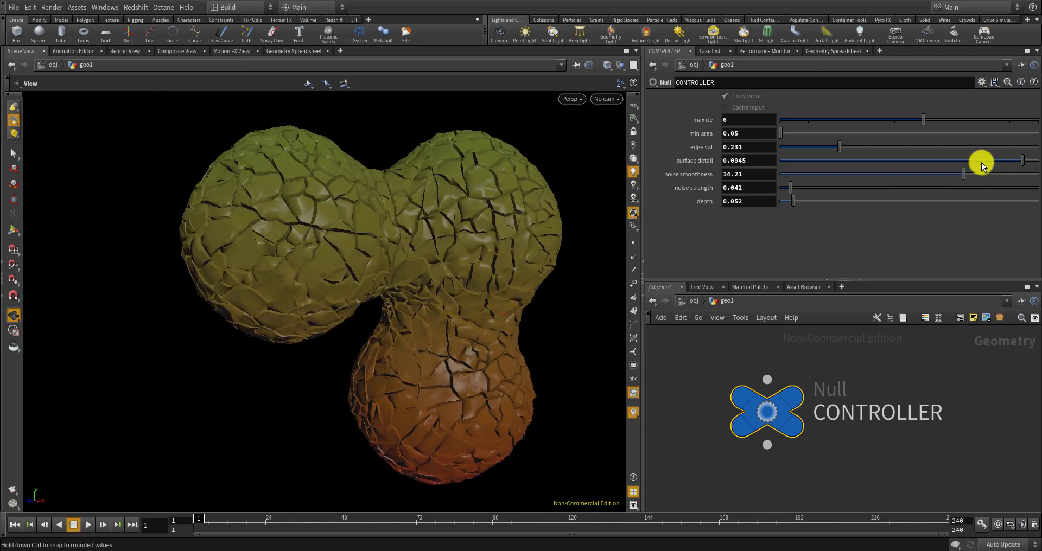
pyautogui.moveTo(981, 162); pyautogui.dragTo(952, 154)
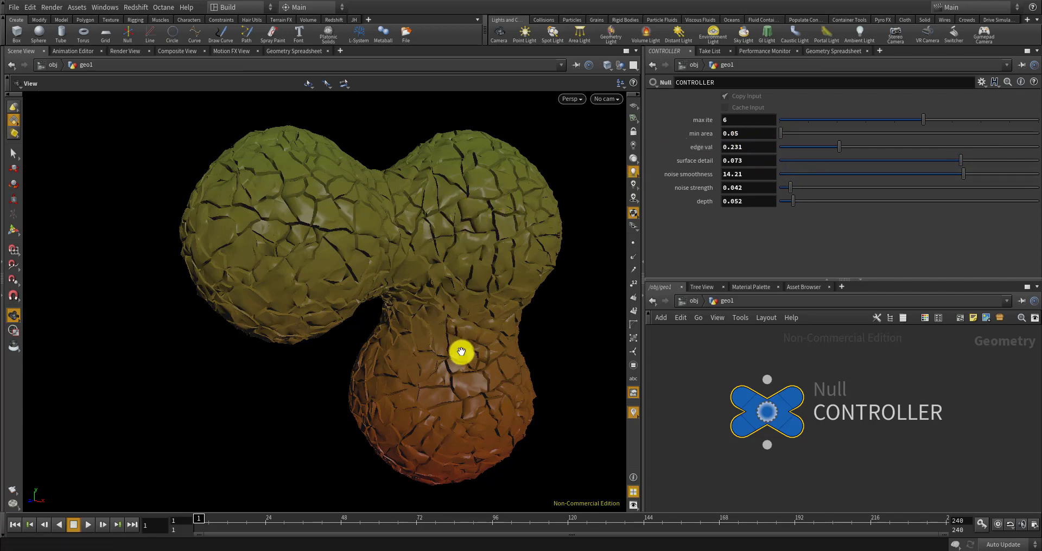
pyautogui.moveTo(739, 132); pyautogui.dragTo(728, 127)
pyautogui.press('Return')
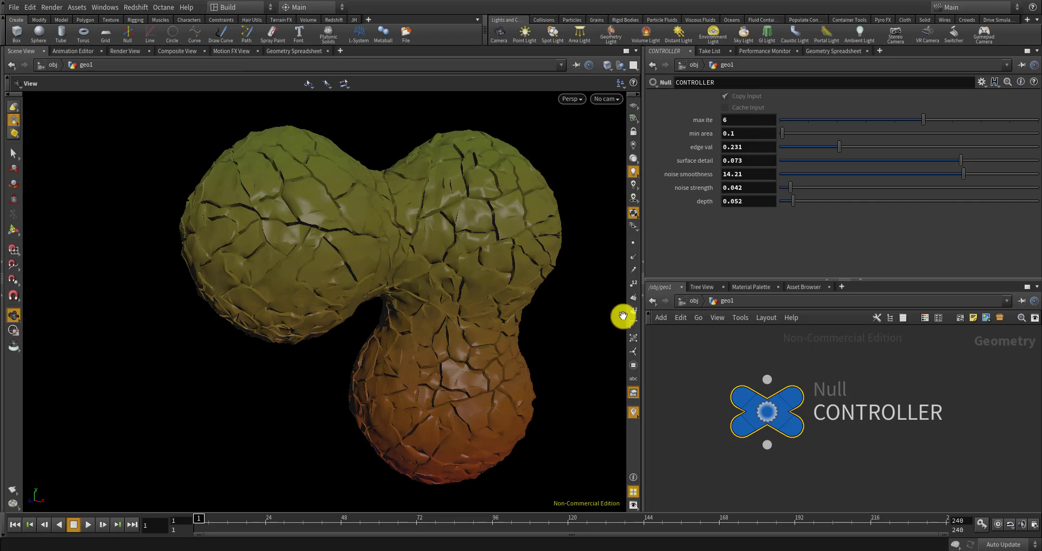
# Change min area to 0.035 and drag noise smoothness down to 0
pyautogui.moveTo(497, 238); pyautogui.dragTo(524, 227)
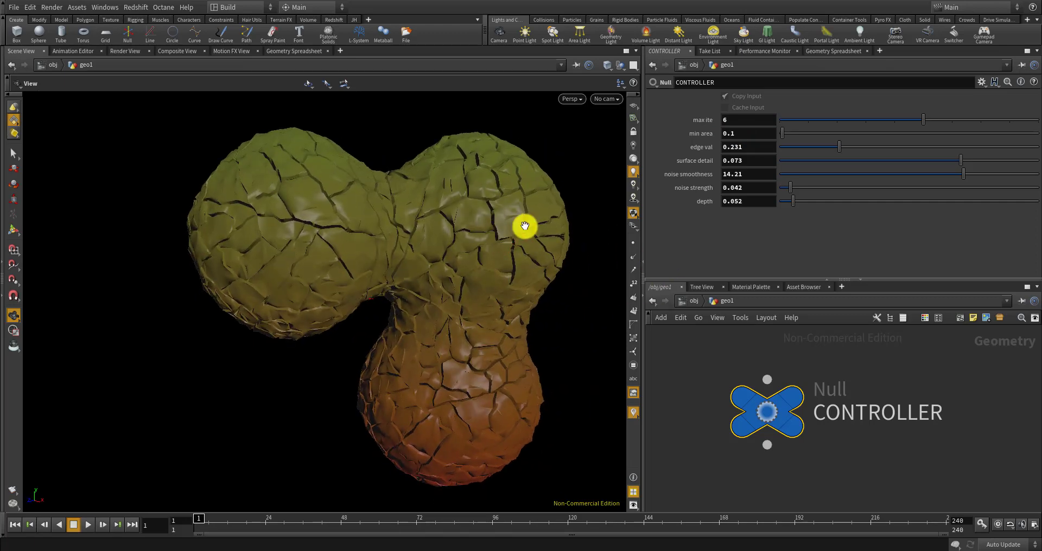
pyautogui.click(737, 133)
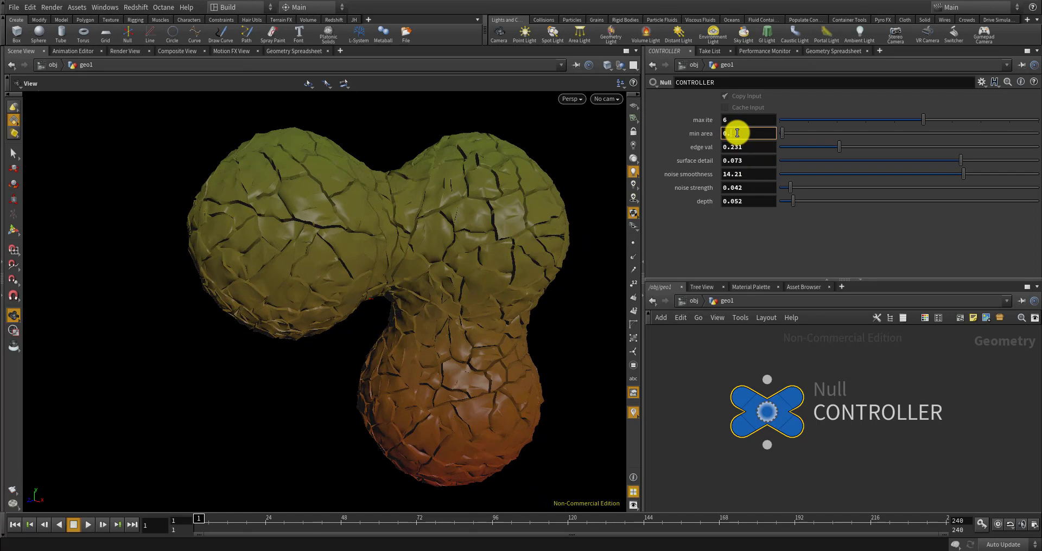
pyautogui.press('Return')
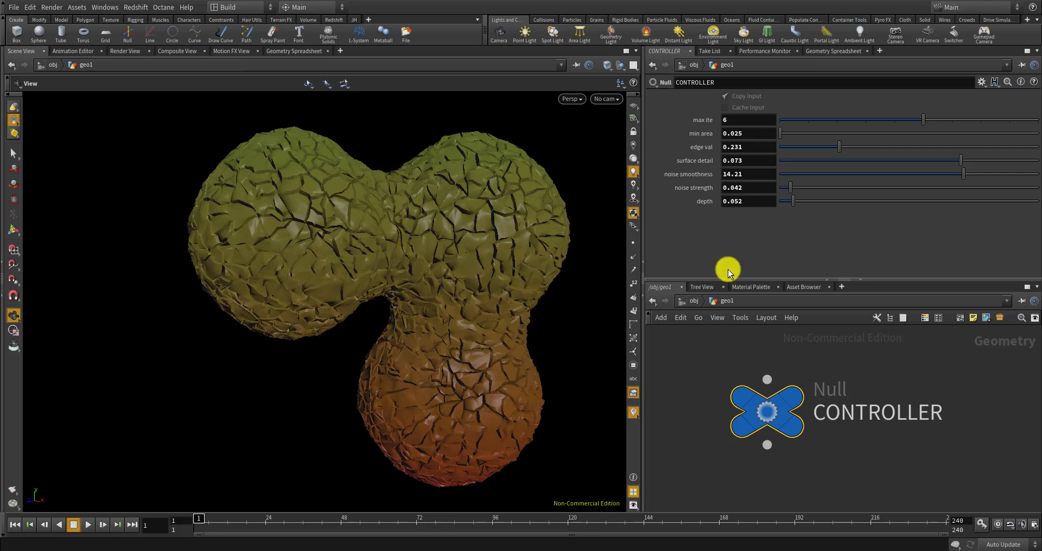
pyautogui.moveTo(735, 133); pyautogui.dragTo(772, 143)
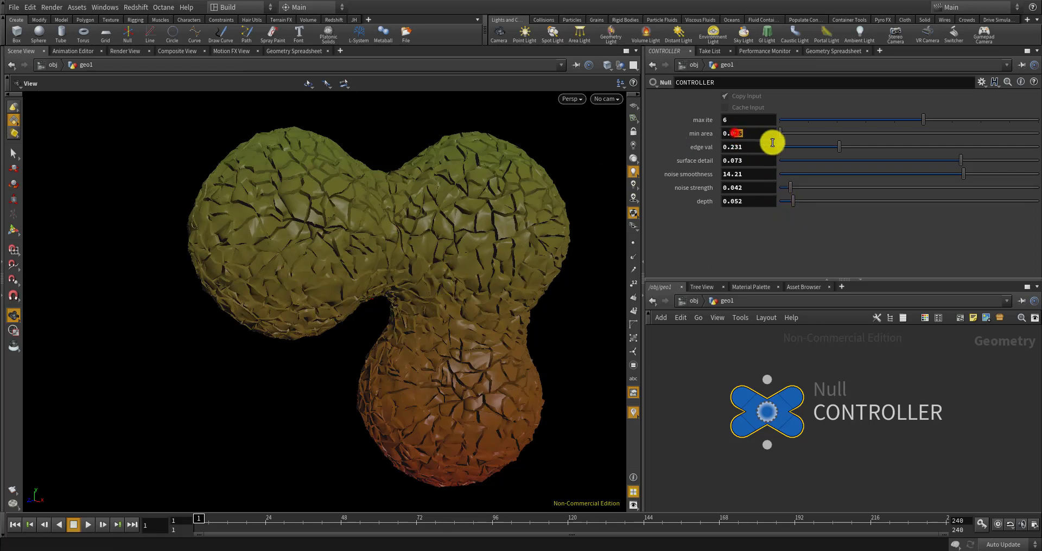
pyautogui.write('35')
pyautogui.press('Return')
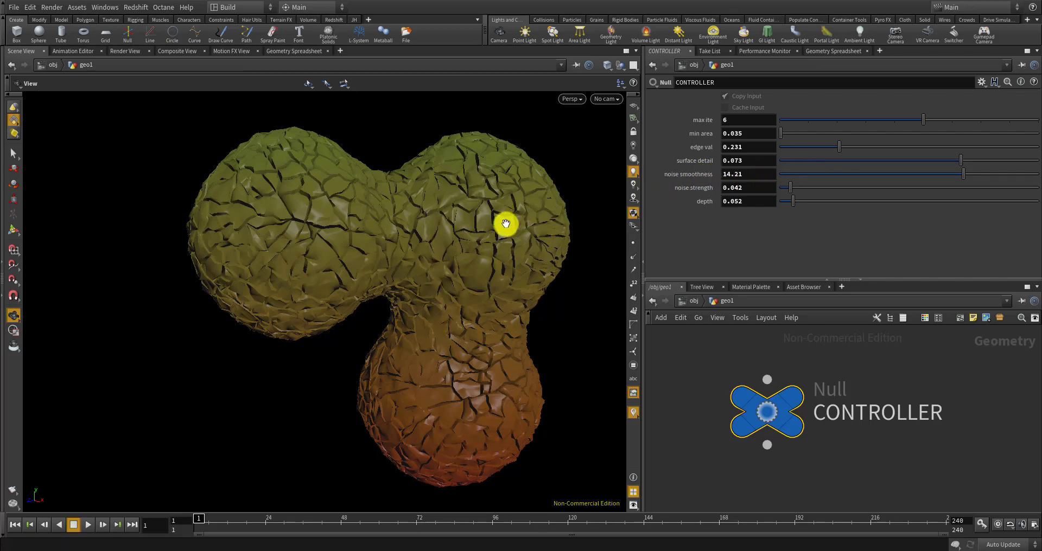
pyautogui.moveTo(966, 171); pyautogui.dragTo(751, 183)
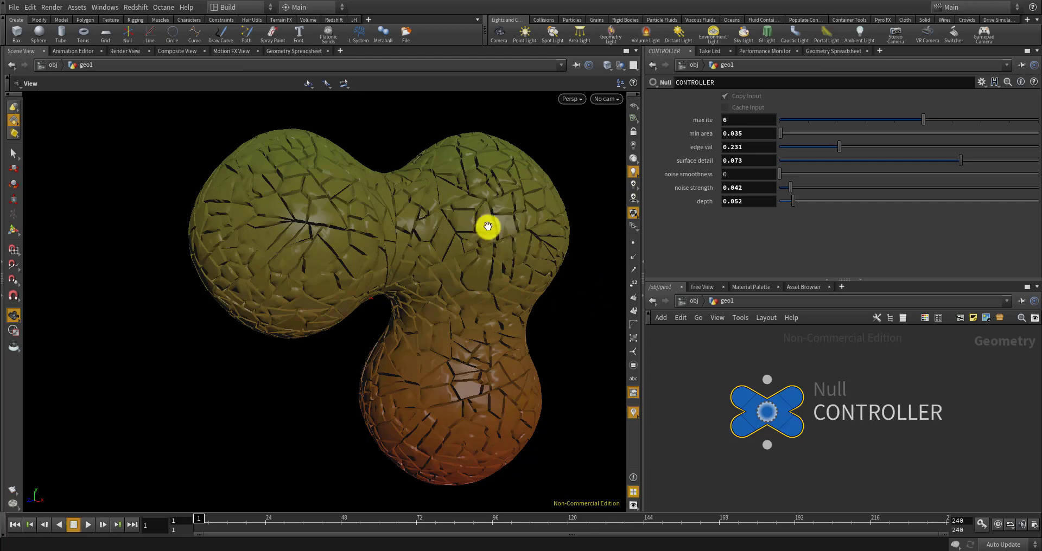
# Set noise smoothness to 8.05 and noise strength to 0.069, trying depth before restoring 0.052
pyautogui.moveTo(783, 174); pyautogui.dragTo(927, 174)
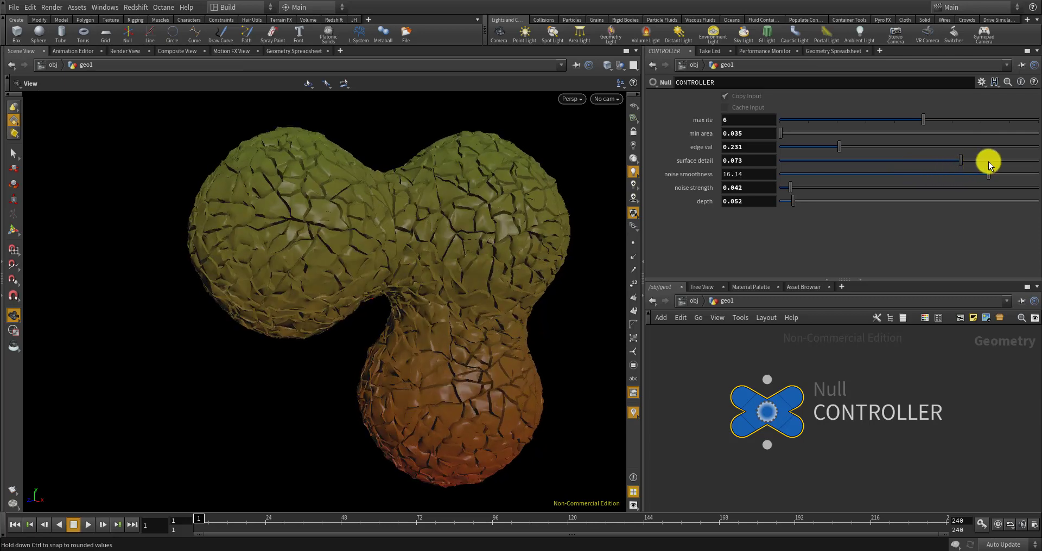
pyautogui.moveTo(989, 161); pyautogui.dragTo(894, 170)
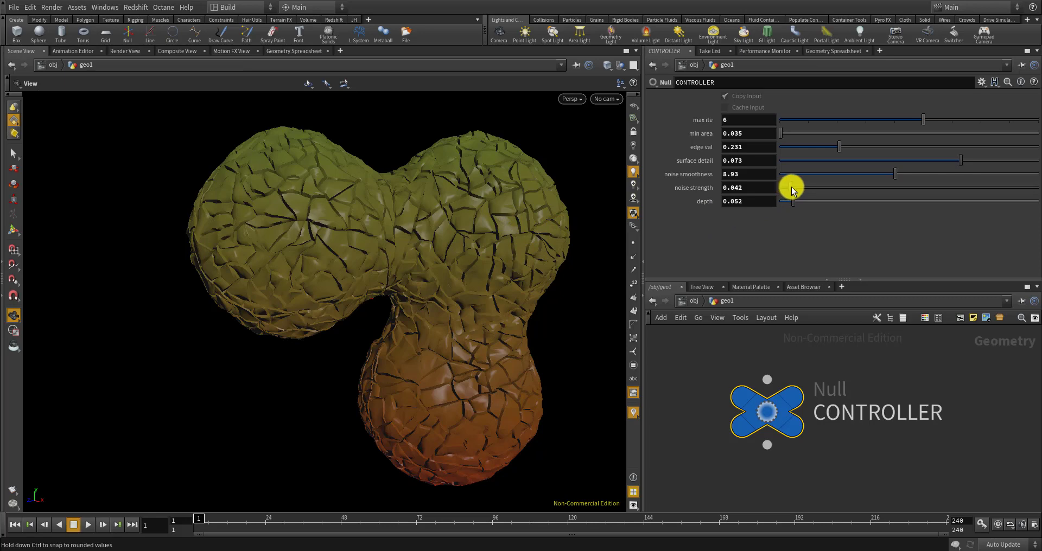
pyautogui.moveTo(792, 187)
pyautogui.mouseDown()
pyautogui.moveTo(953, 171)
pyautogui.moveTo(767, 187)
pyautogui.moveTo(796, 188)
pyautogui.mouseUp()
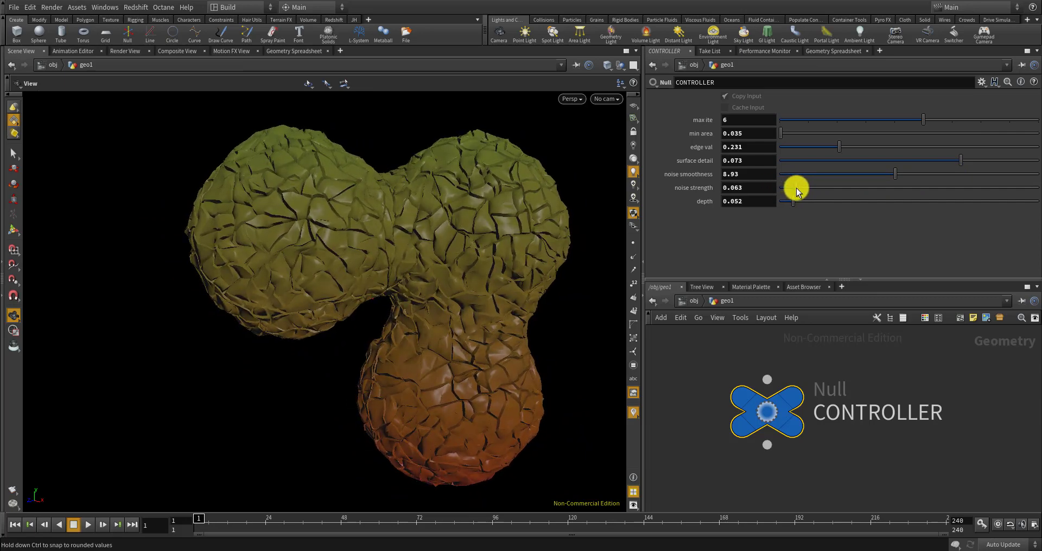
pyautogui.moveTo(890, 172); pyautogui.dragTo(881, 175)
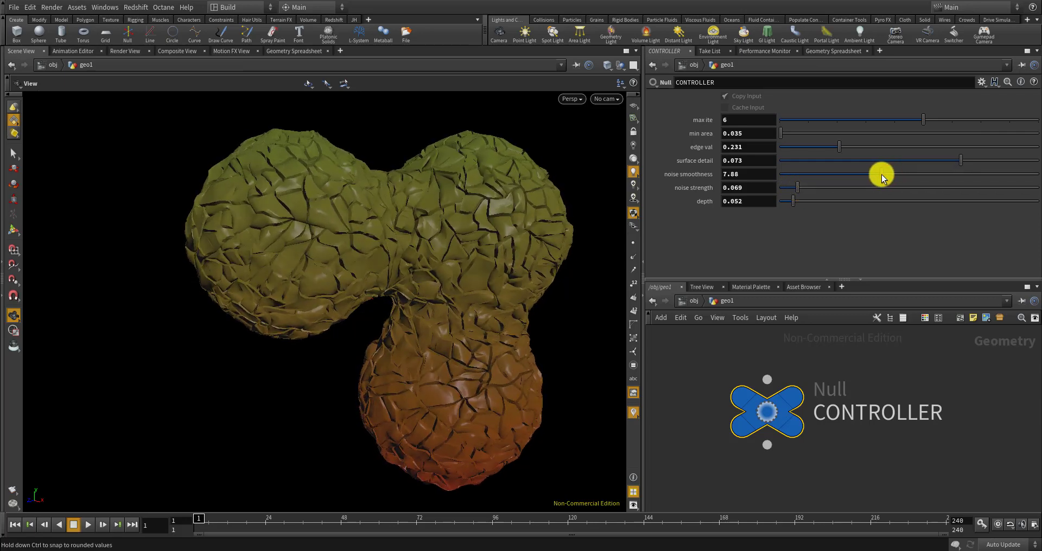
pyautogui.moveTo(884, 174)
pyautogui.mouseDown()
pyautogui.moveTo(858, 173)
pyautogui.moveTo(884, 173)
pyautogui.mouseUp()
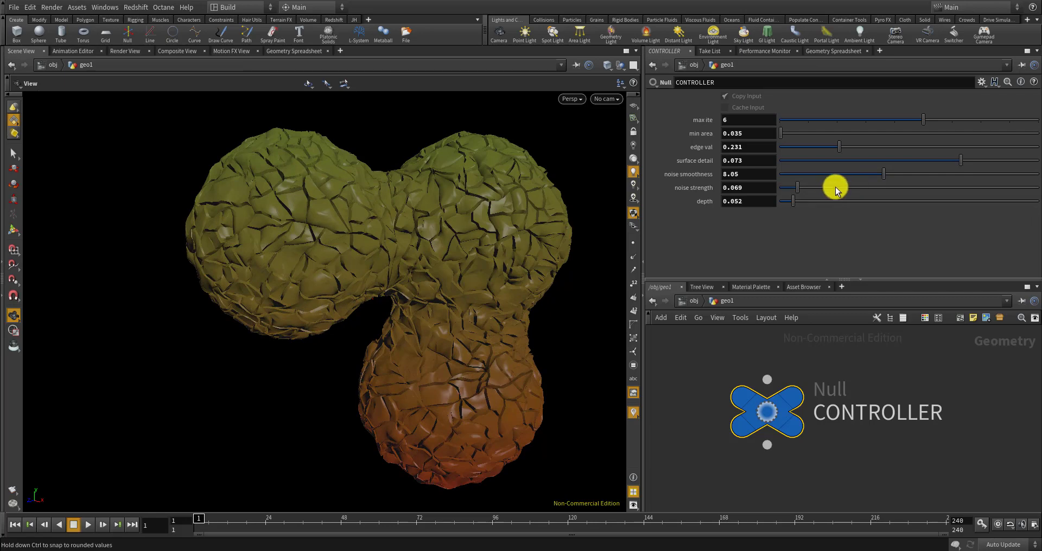
pyautogui.moveTo(808, 199)
pyautogui.mouseDown()
pyautogui.moveTo(784, 201)
pyautogui.moveTo(793, 201)
pyautogui.mouseUp()
# Adjust edge val on the CONTROLLER to 0.214
pyautogui.moveTo(831, 148); pyautogui.dragTo(761, 152)
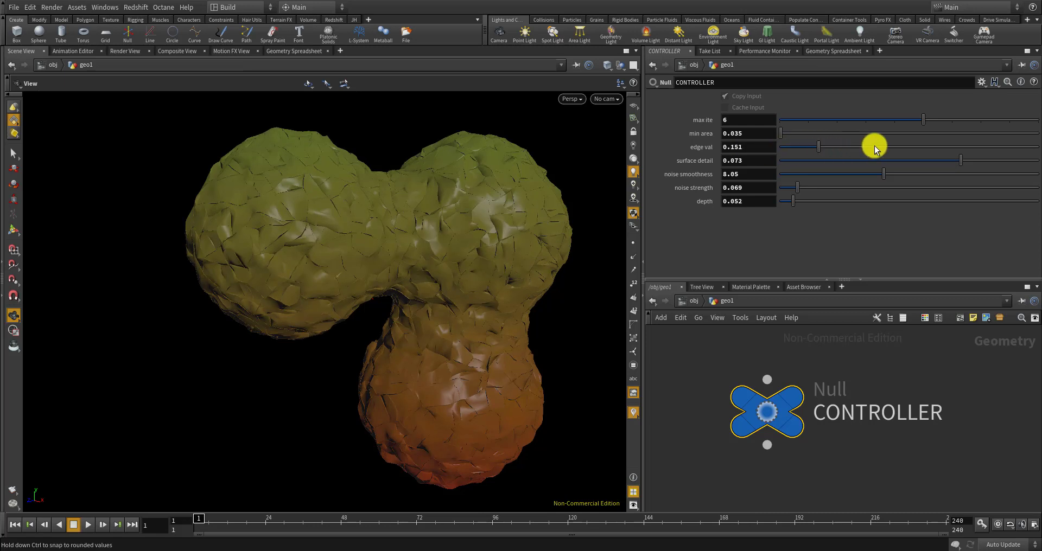
pyautogui.moveTo(875, 146); pyautogui.dragTo(834, 147)
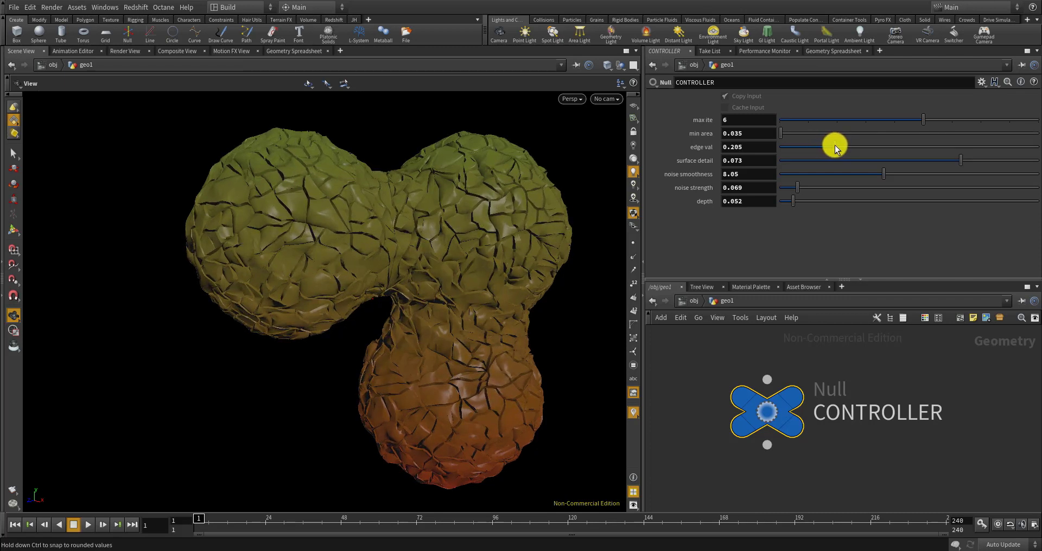
pyautogui.moveTo(535, 191); pyautogui.dragTo(595, 195)
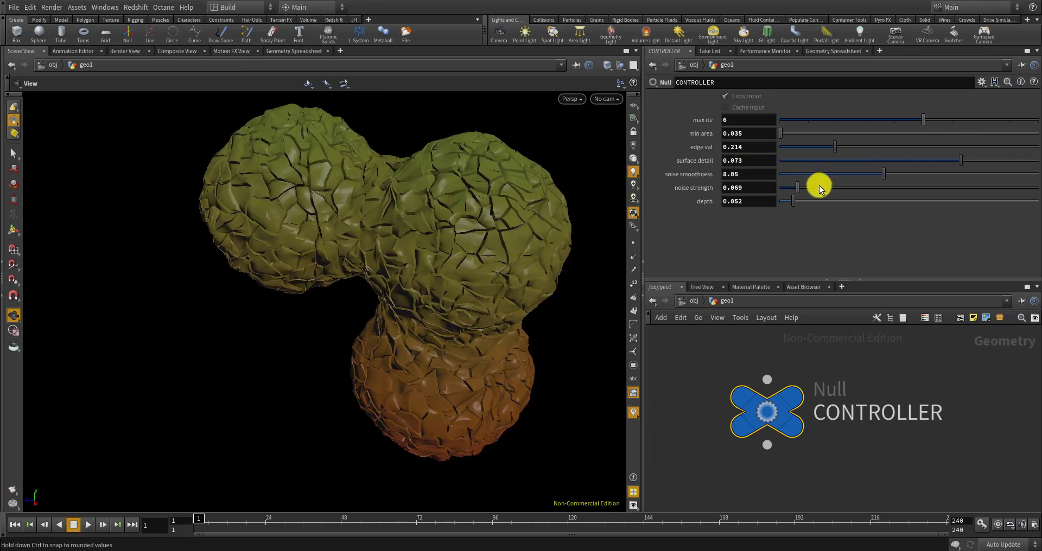
# Set noise strength to 0.05 and noise smoothness to 7.46
pyautogui.click(788, 186)
pyautogui.moveTo(788, 186); pyautogui.dragTo(792, 186)
pyautogui.moveTo(883, 174)
pyautogui.mouseDown()
pyautogui.moveTo(897, 174)
pyautogui.moveTo(876, 172)
pyautogui.mouseUp()
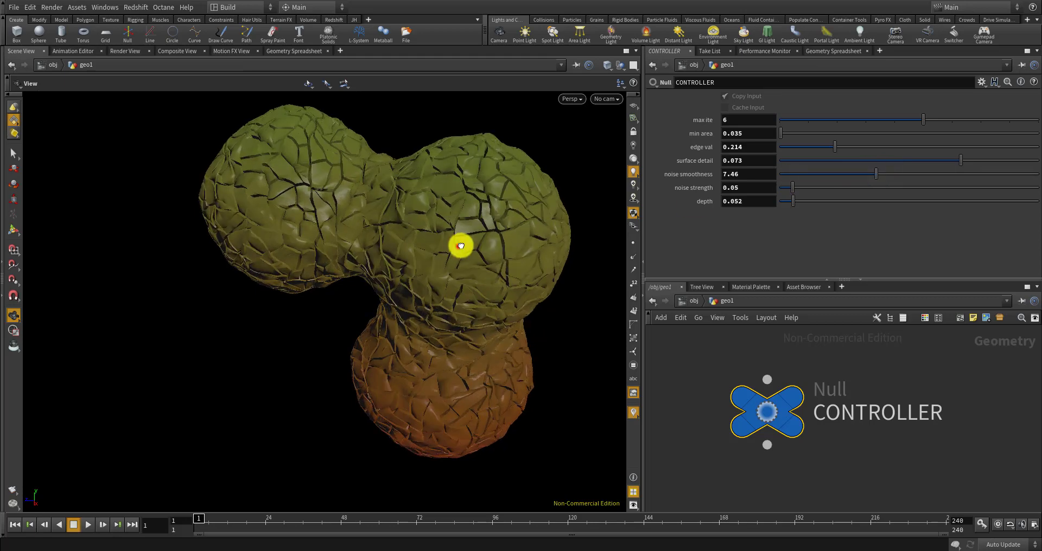
pyautogui.moveTo(461, 242)
pyautogui.mouseDown()
pyautogui.moveTo(504, 203)
pyautogui.moveTo(478, 239)
pyautogui.mouseUp()
pyautogui.scroll(-5, 764, 424)
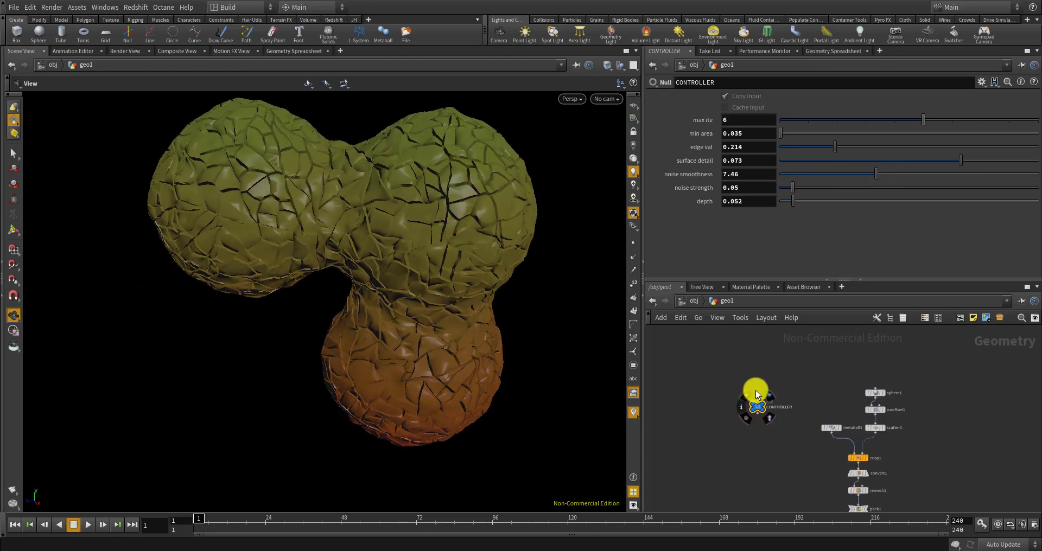
pyautogui.scroll(-4, 774, 389)
pyautogui.scroll(-4, 792, 414)
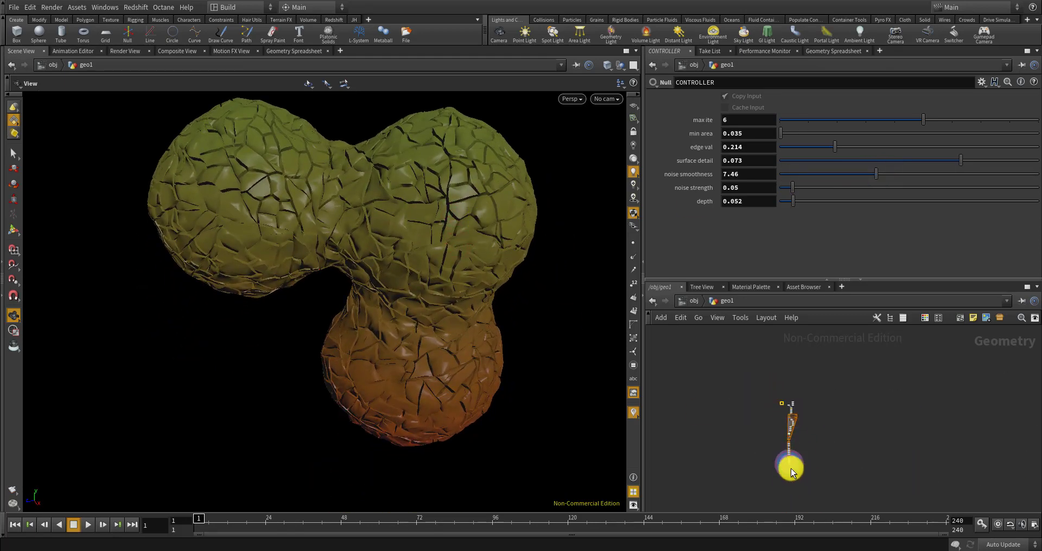
pyautogui.scroll(3, 791, 469)
pyautogui.scroll(-3, 787, 429)
pyautogui.moveTo(581, 341); pyautogui.dragTo(472, 335)
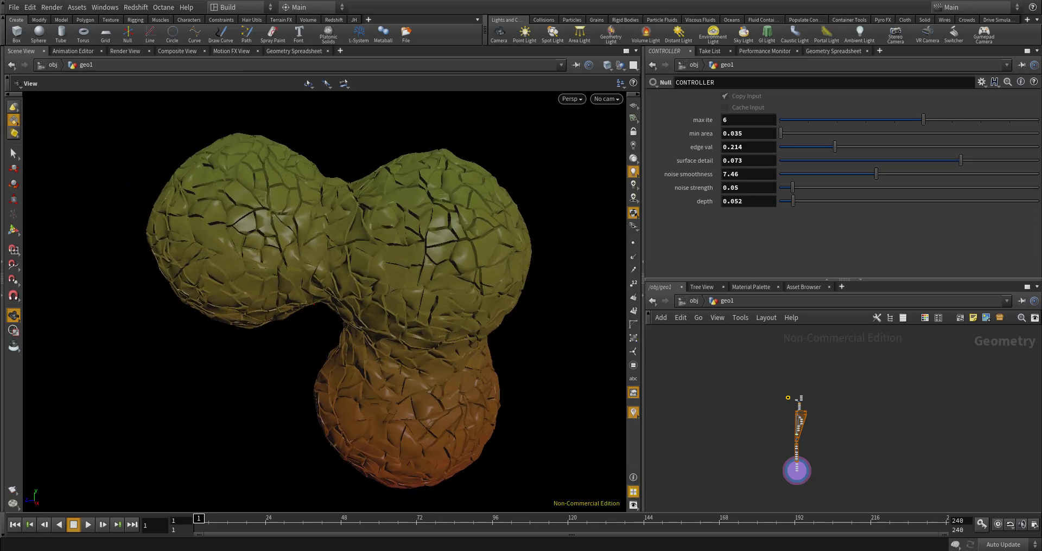